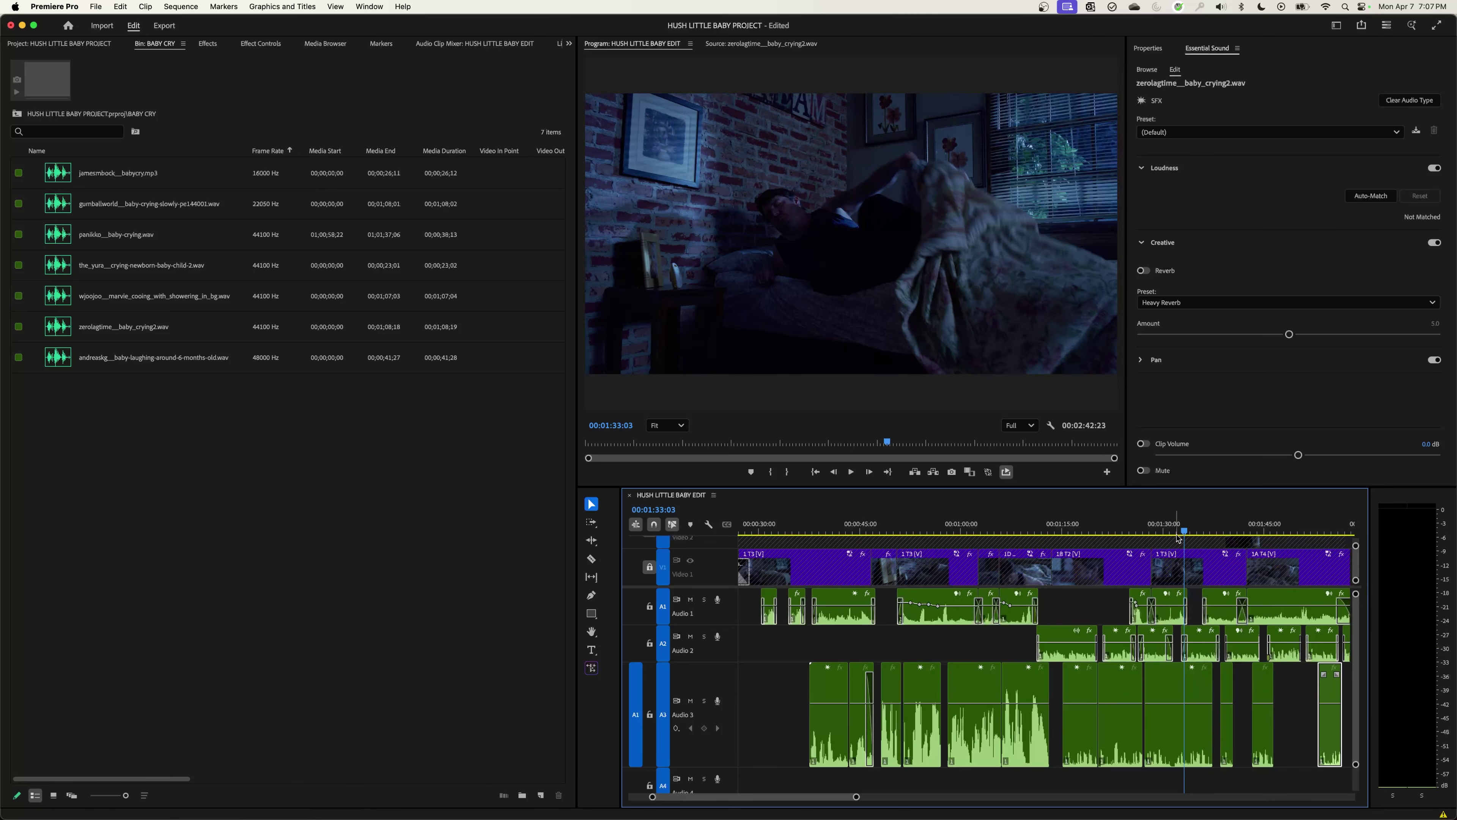
# Step: Play the sequence from 00:01:43:06 to 00:02:05:23 to review the baby sounds on Audio 3 against the picture
pyautogui.moveTo(1186, 532); pyautogui.dragTo(1253, 546)
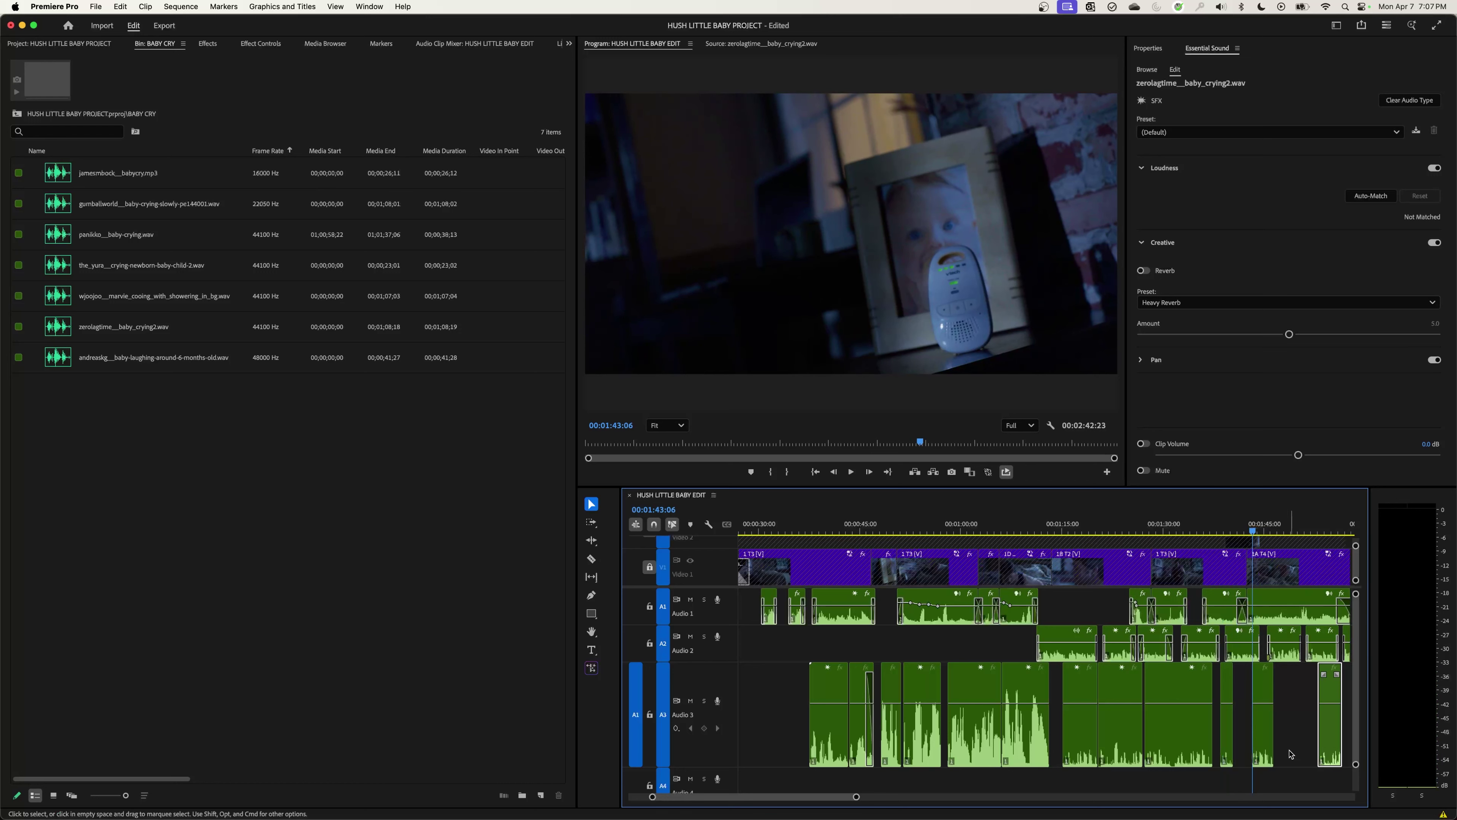
pyautogui.press('=')
pyautogui.press('=')
pyautogui.press('=')
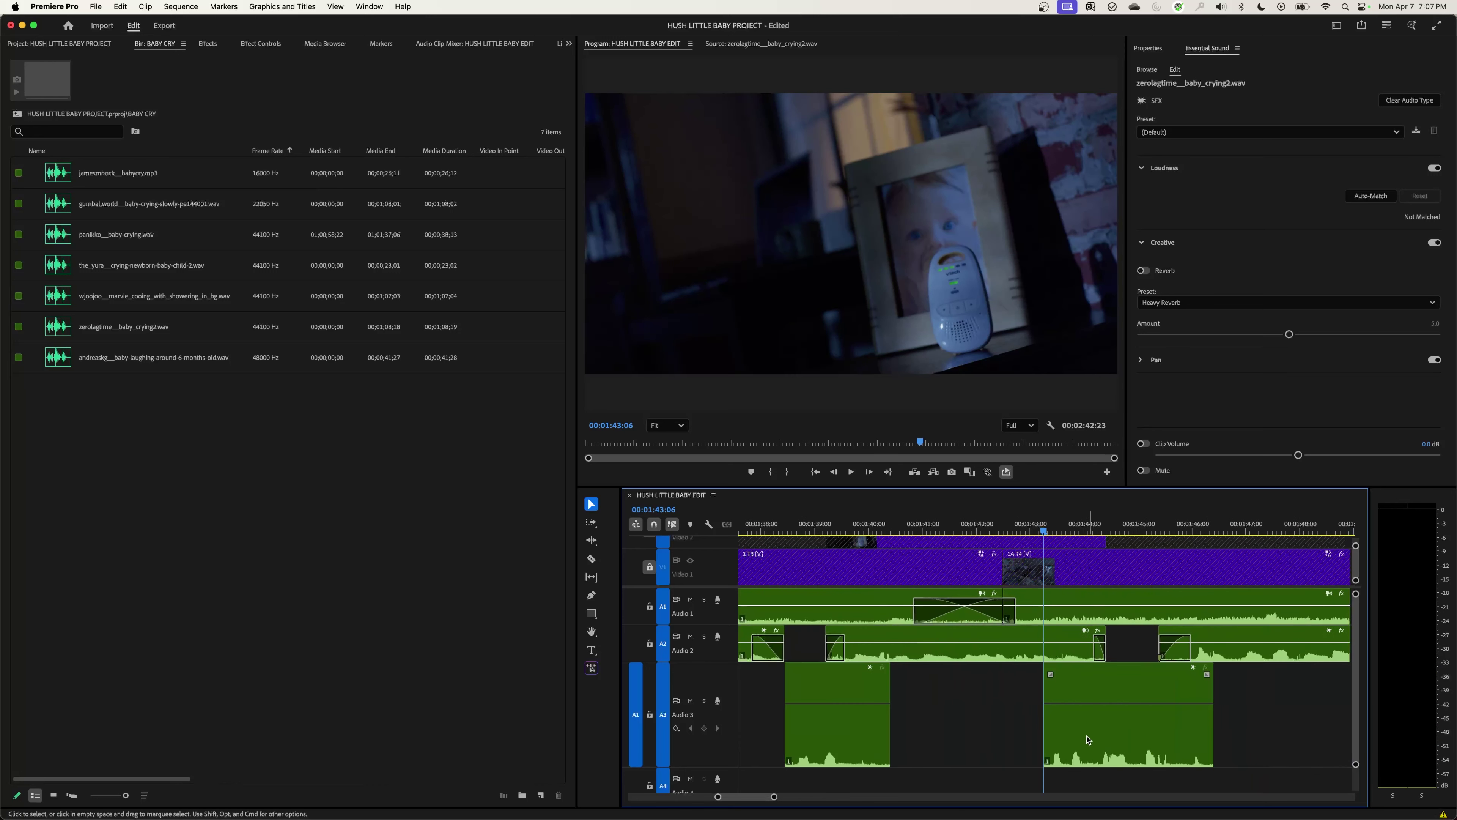
pyautogui.press('space')
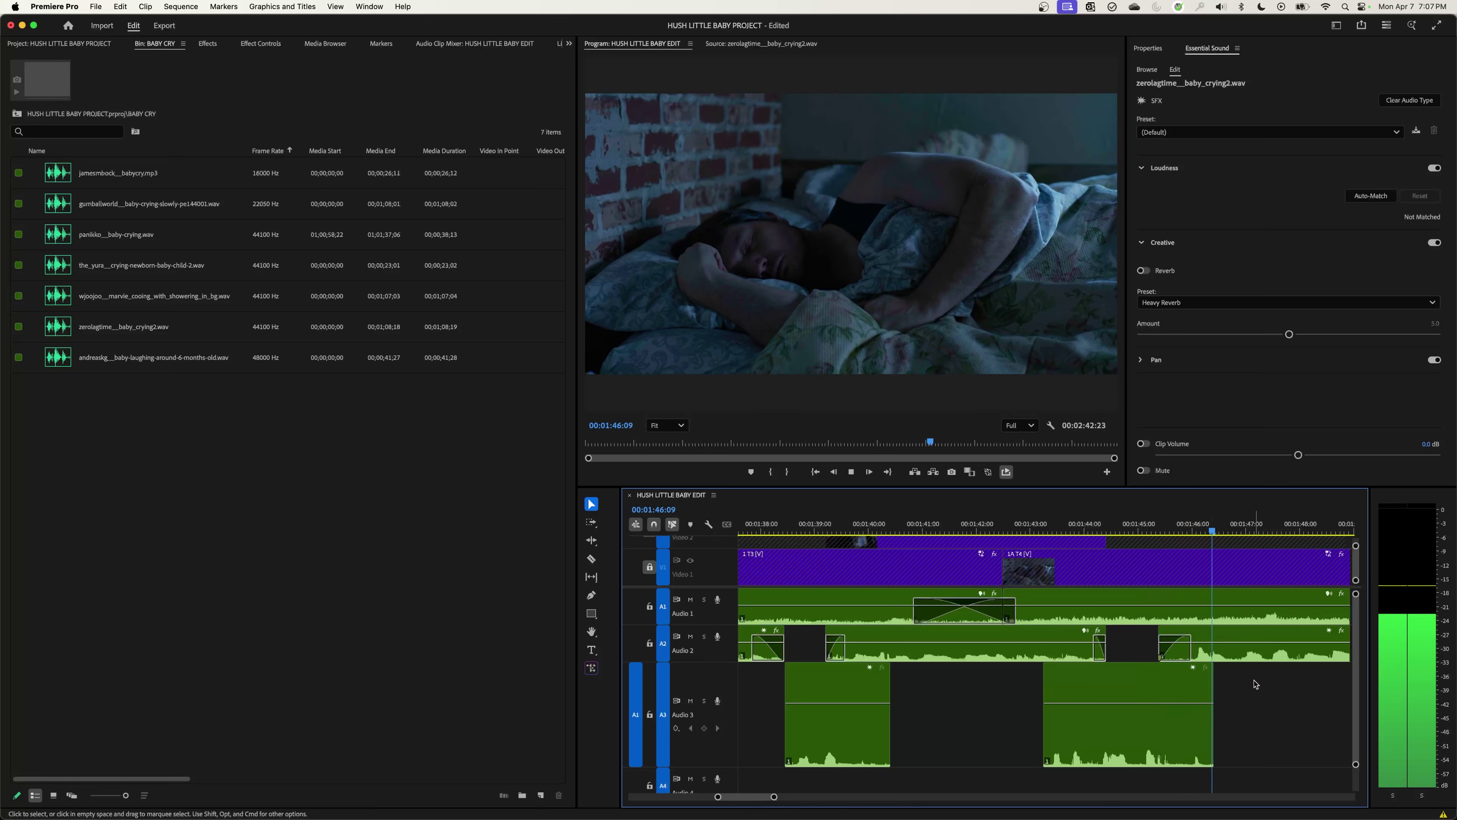
pyautogui.press('-')
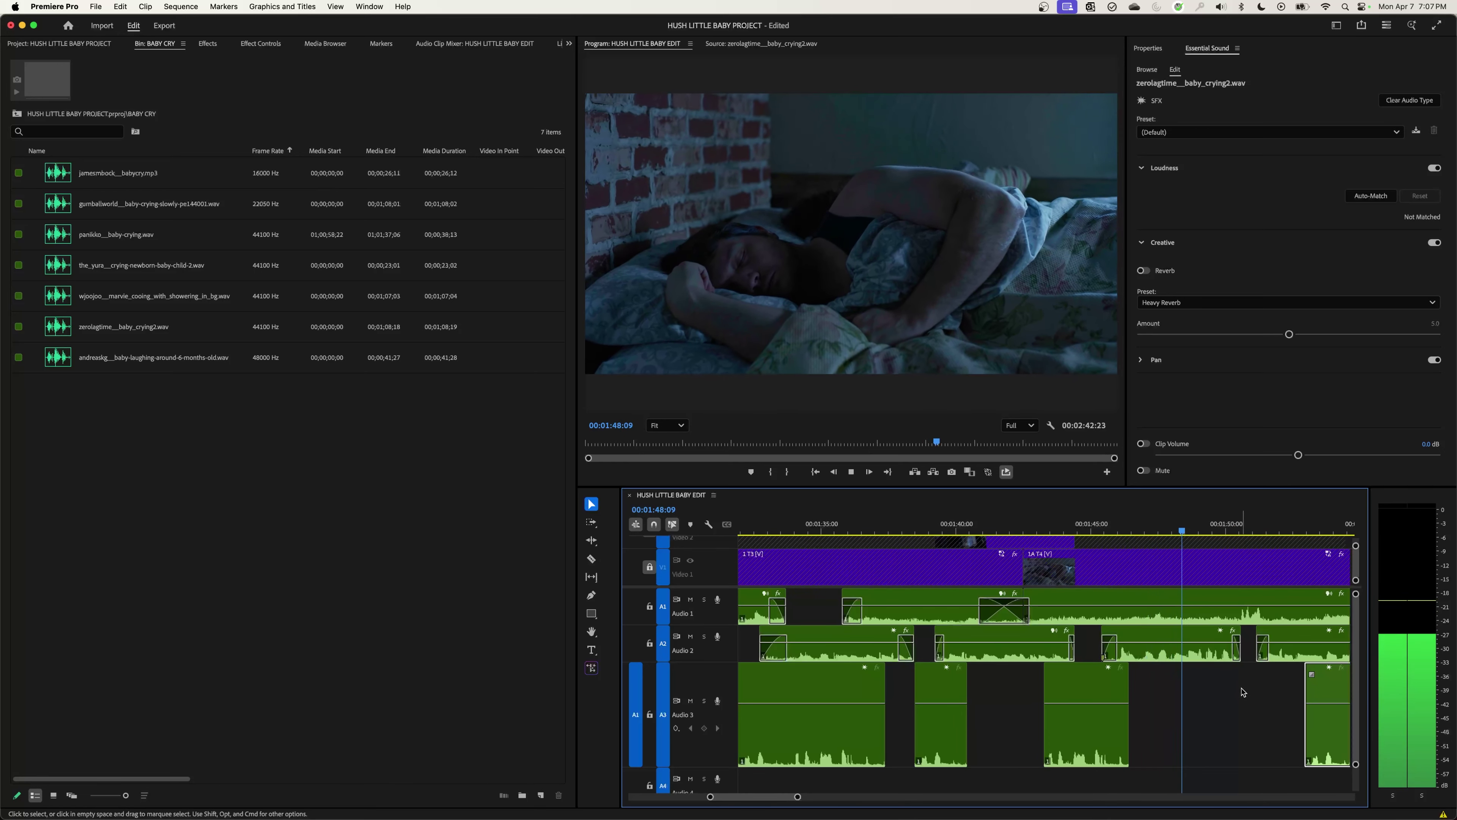
pyautogui.press('space')
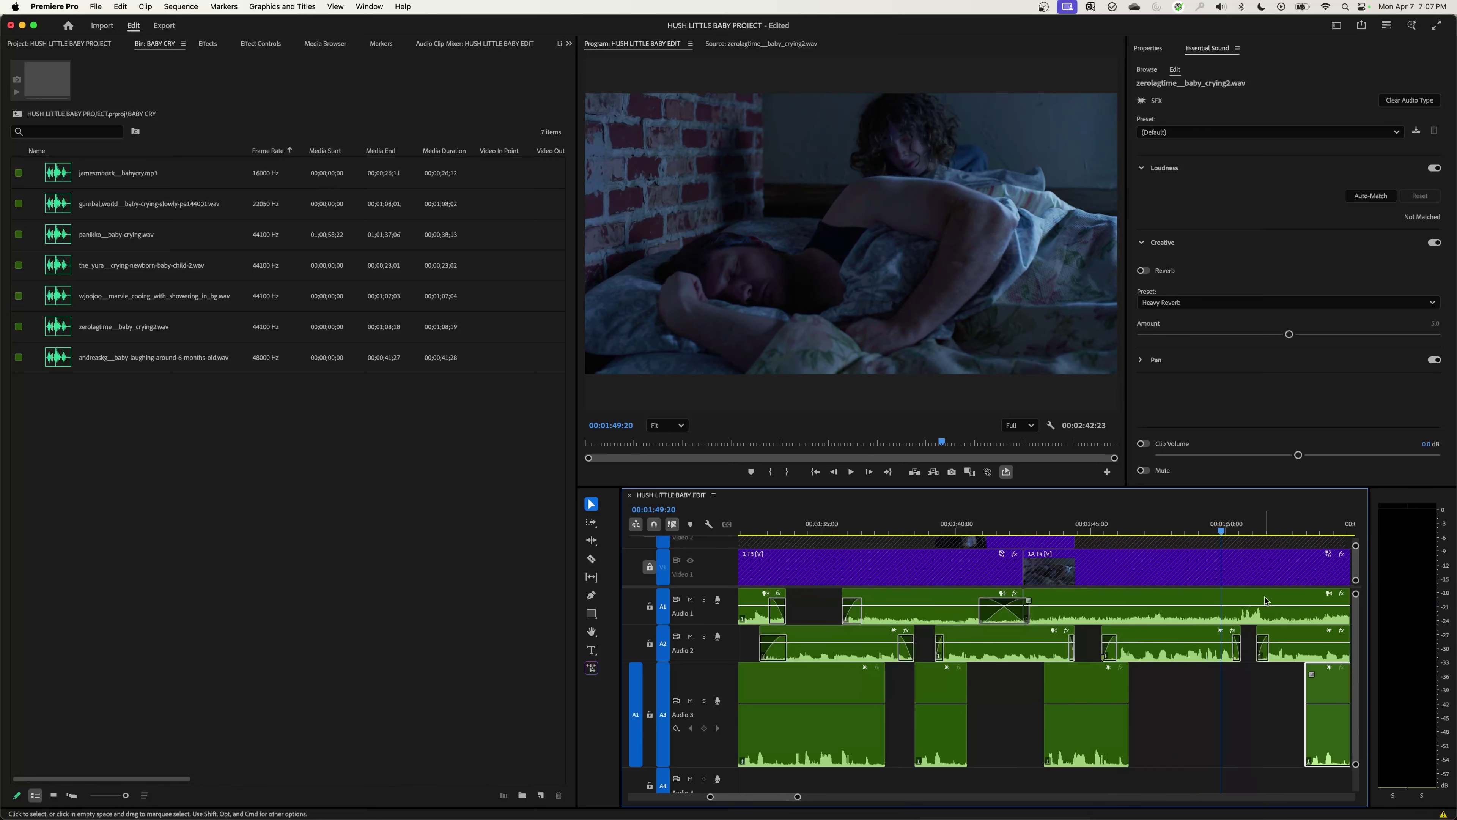
pyautogui.press('space')
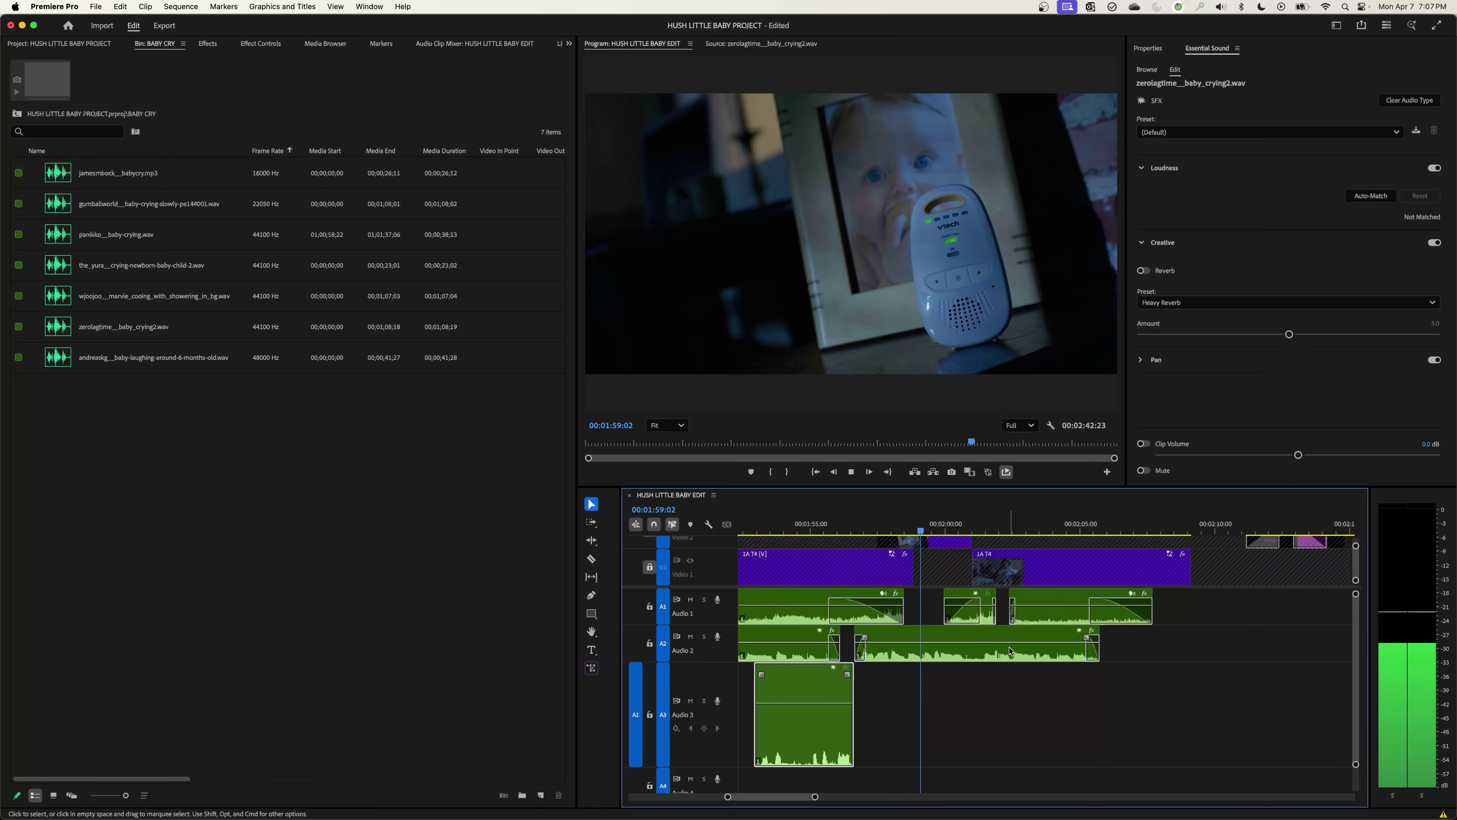
pyautogui.press('space')
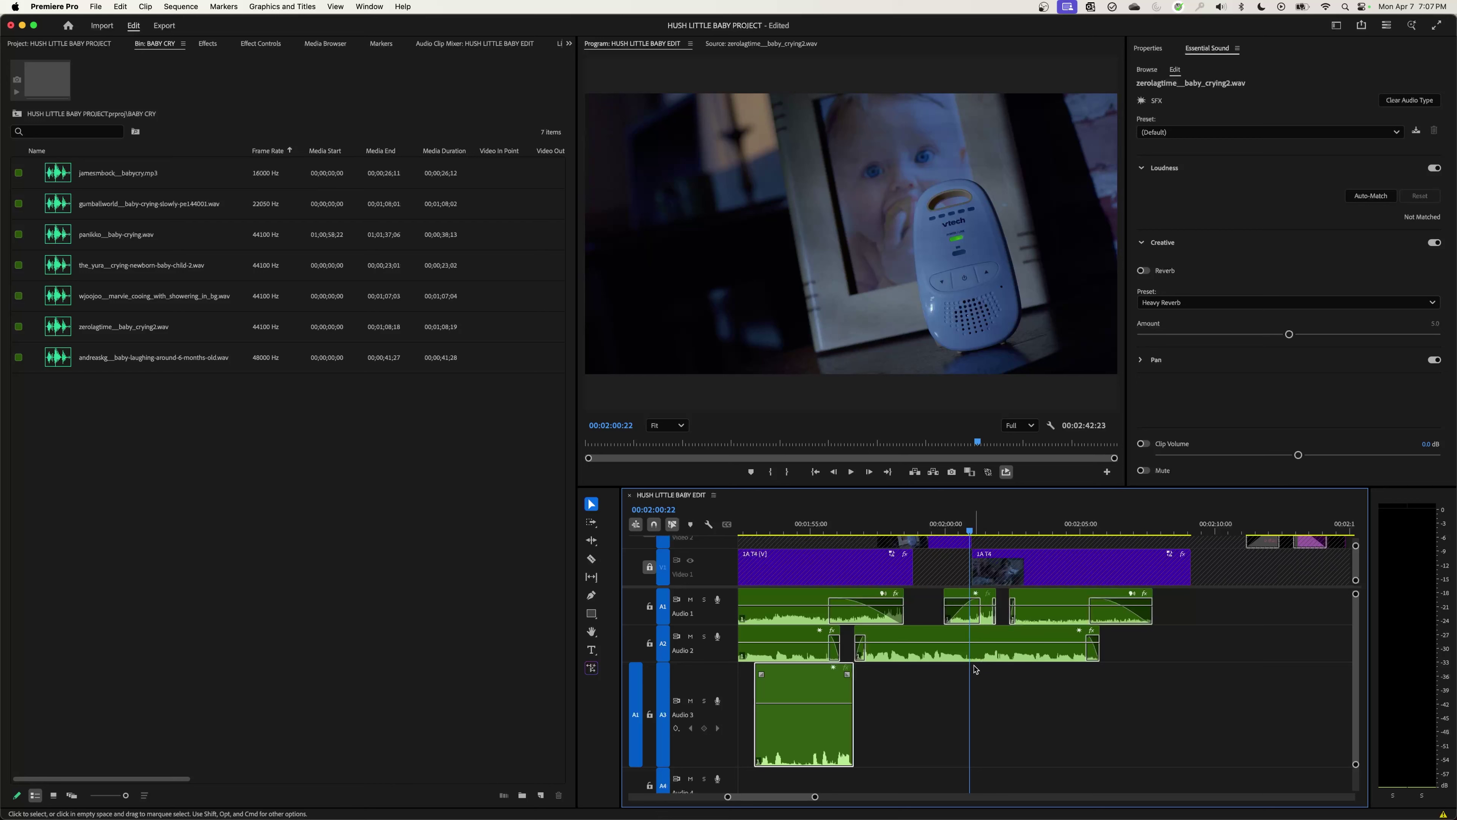
pyautogui.press('space')
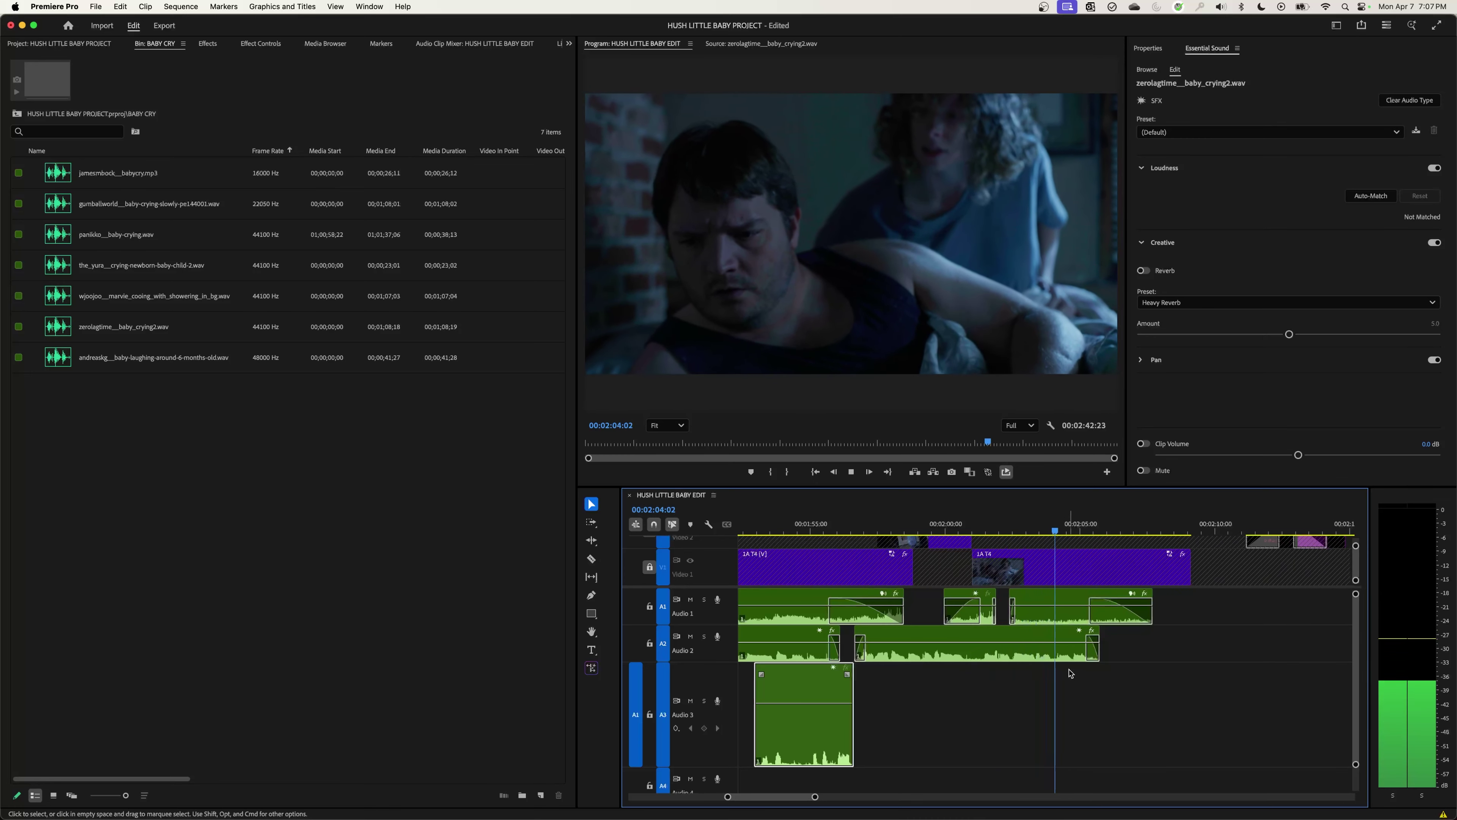
pyautogui.press('space')
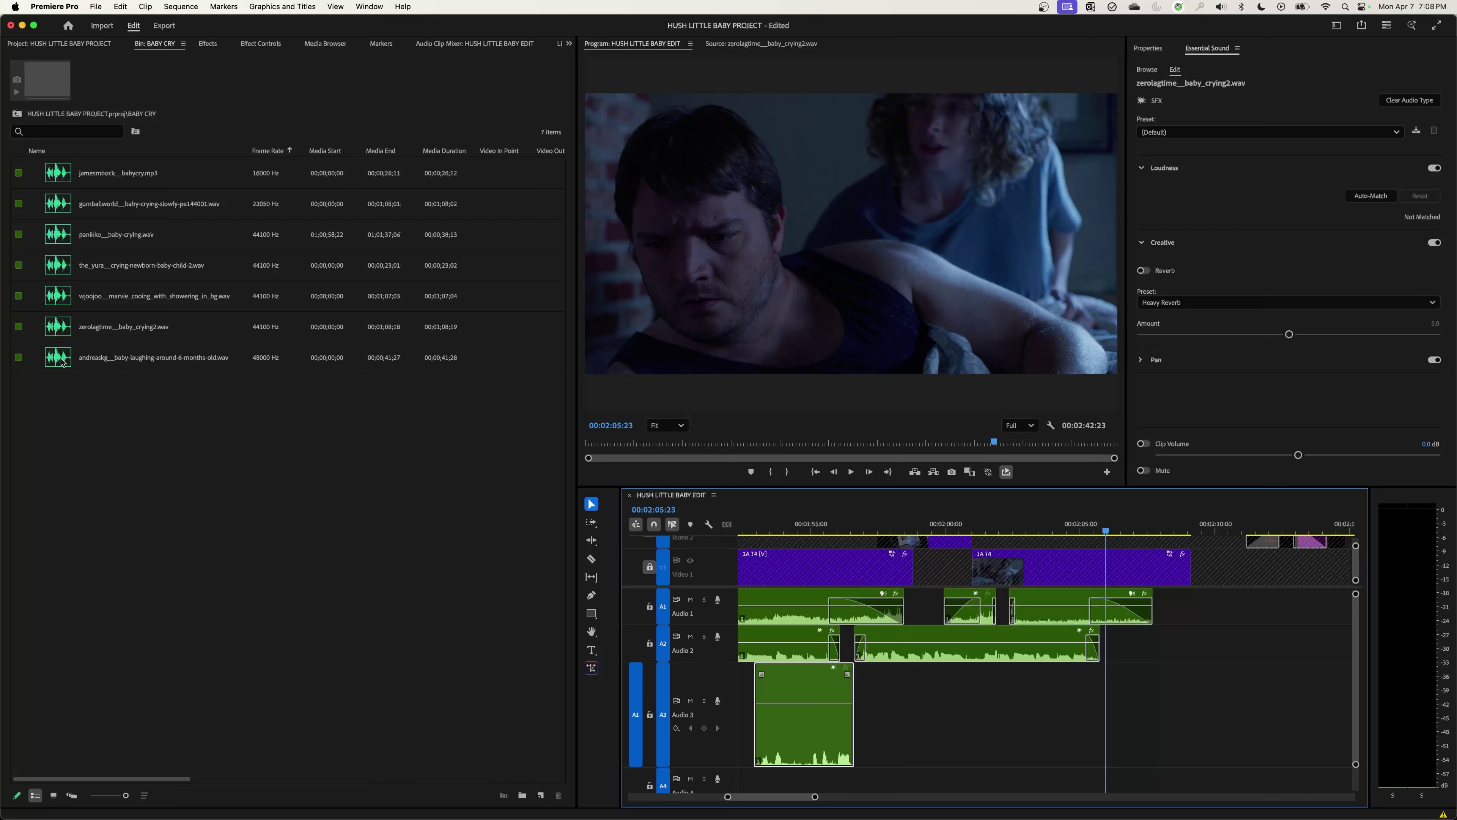
# Step: Open andreaskg__baby-laughing-around-6-months-old.wav as the source clip and listen to the laugh starting at about 00;00;12;22
pyautogui.doubleClick(89, 365)
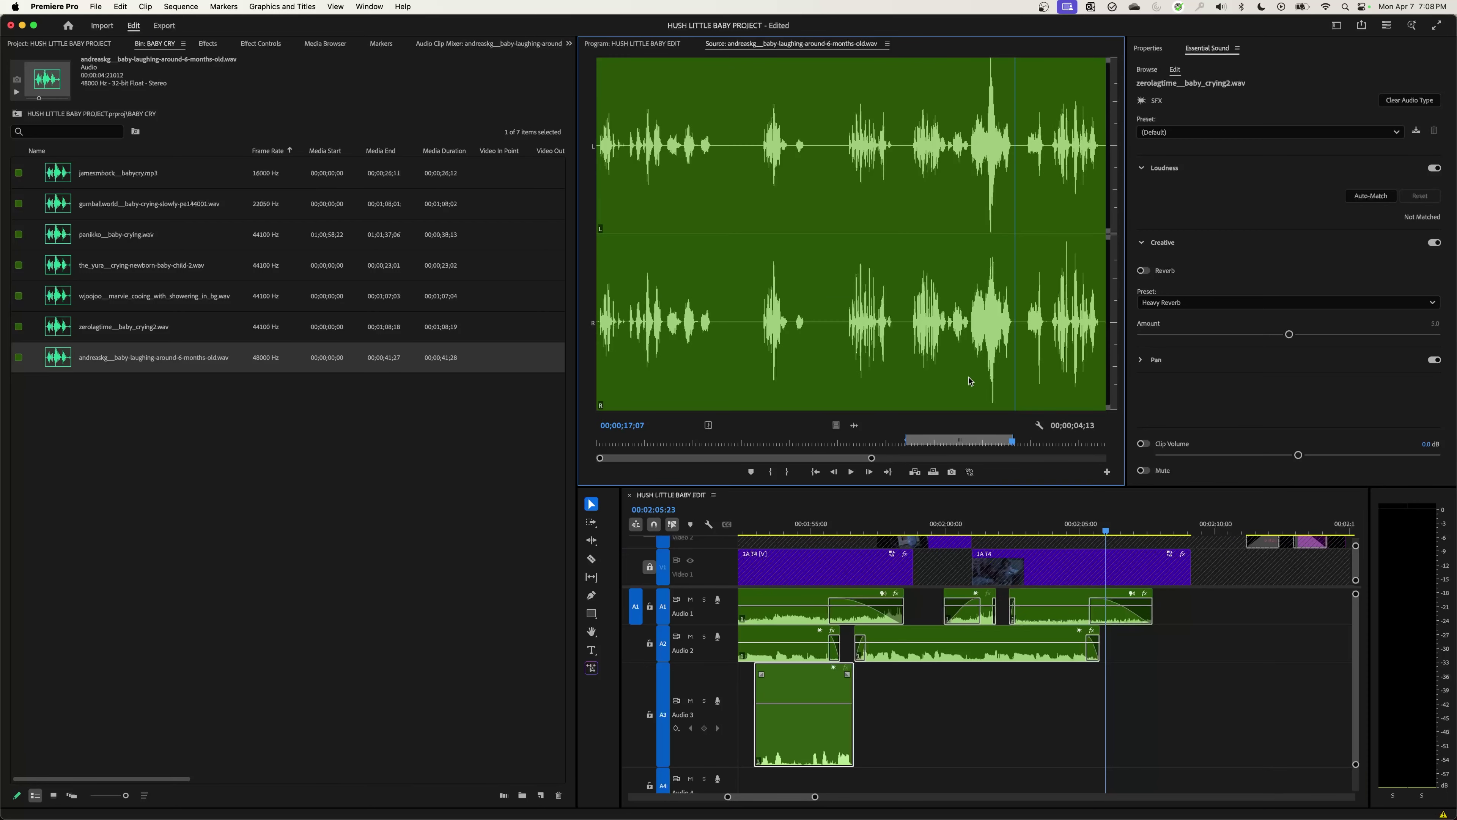
pyautogui.hotkey('shift', 'i')
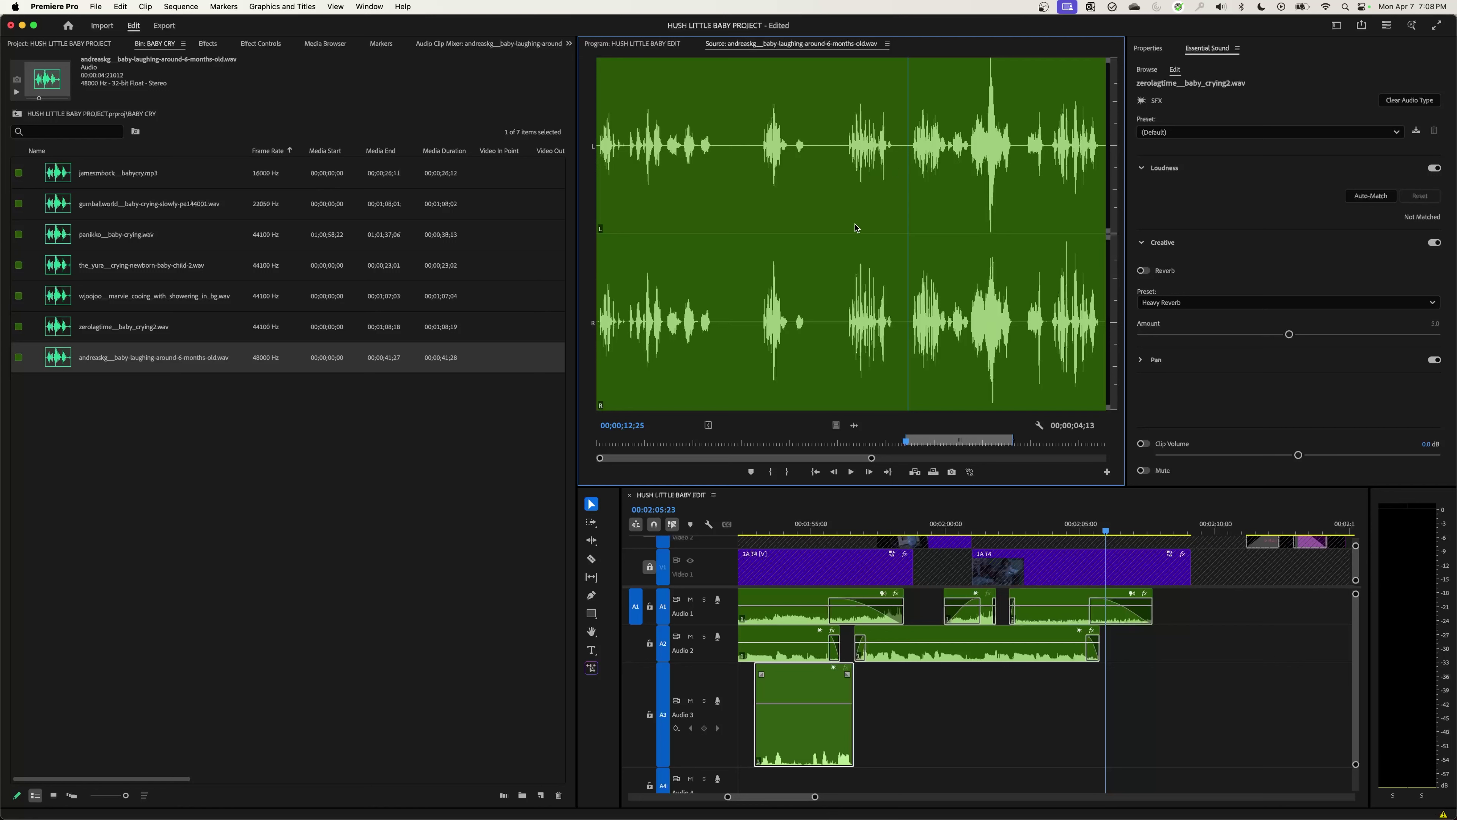
pyautogui.moveTo(886, 226)
pyautogui.mouseDown()
pyautogui.moveTo(626, 244)
pyautogui.moveTo(907, 234)
pyautogui.mouseUp()
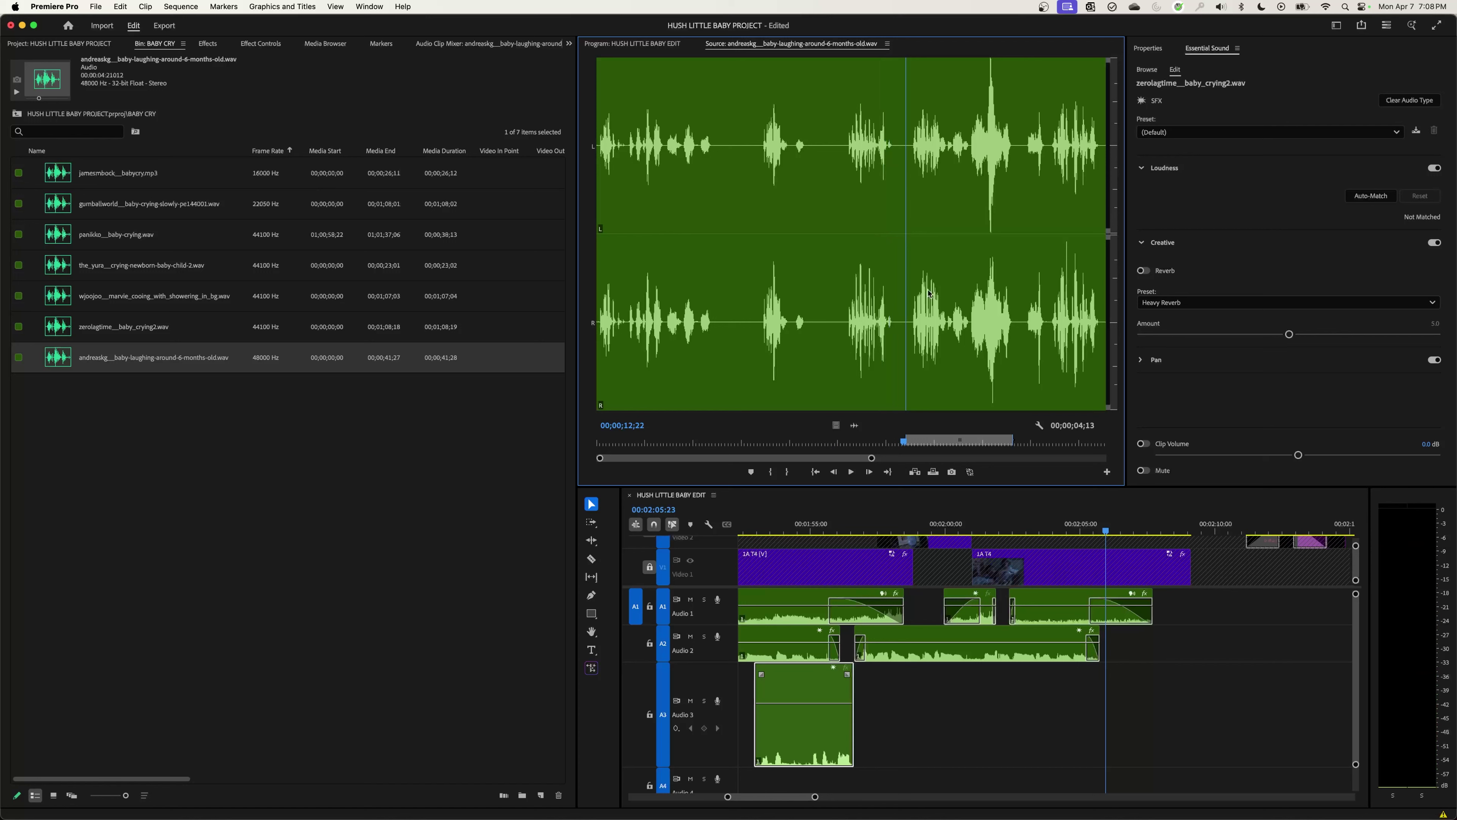
pyautogui.press('space')
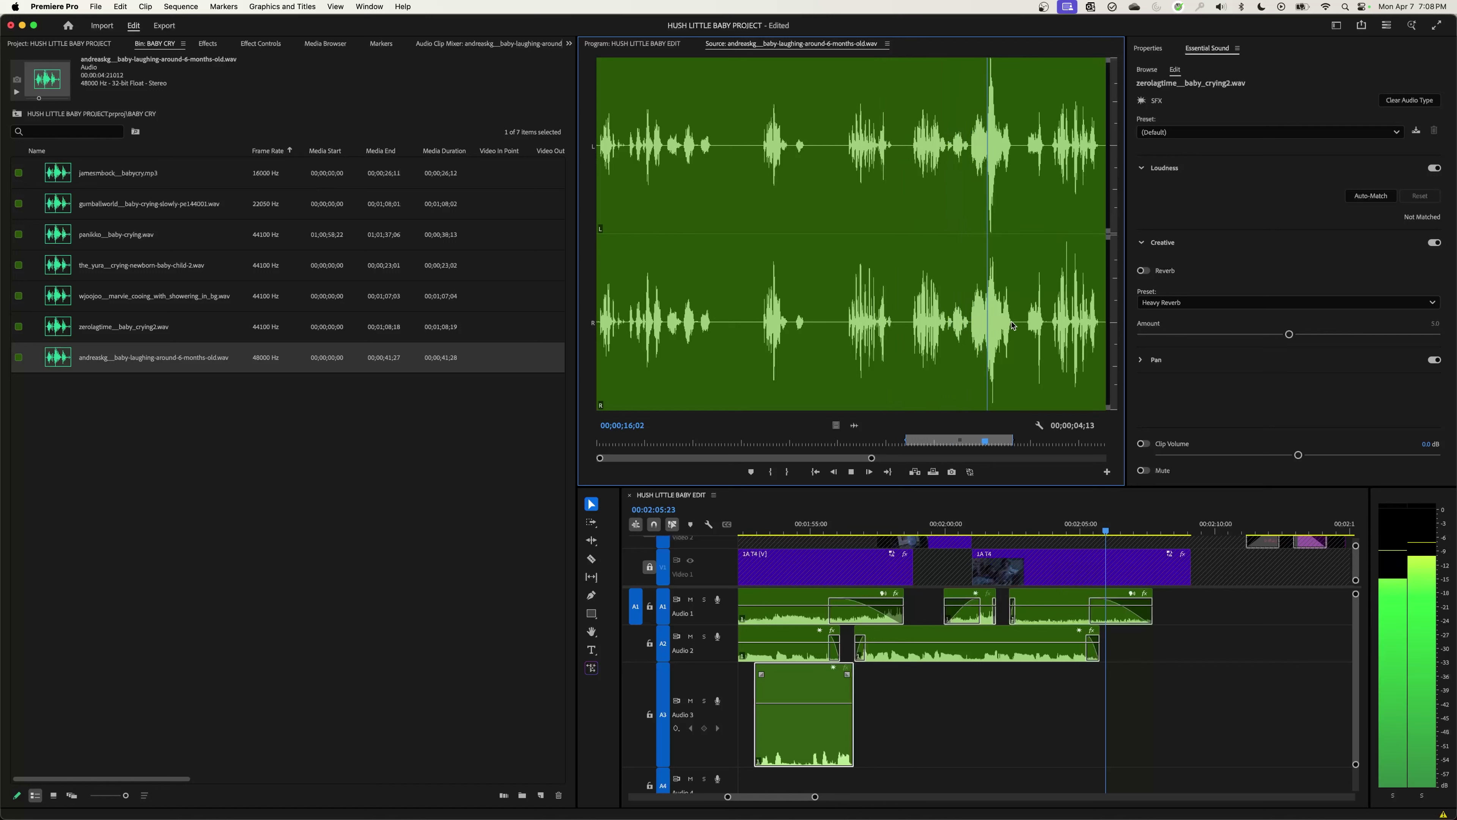
pyautogui.press('space')
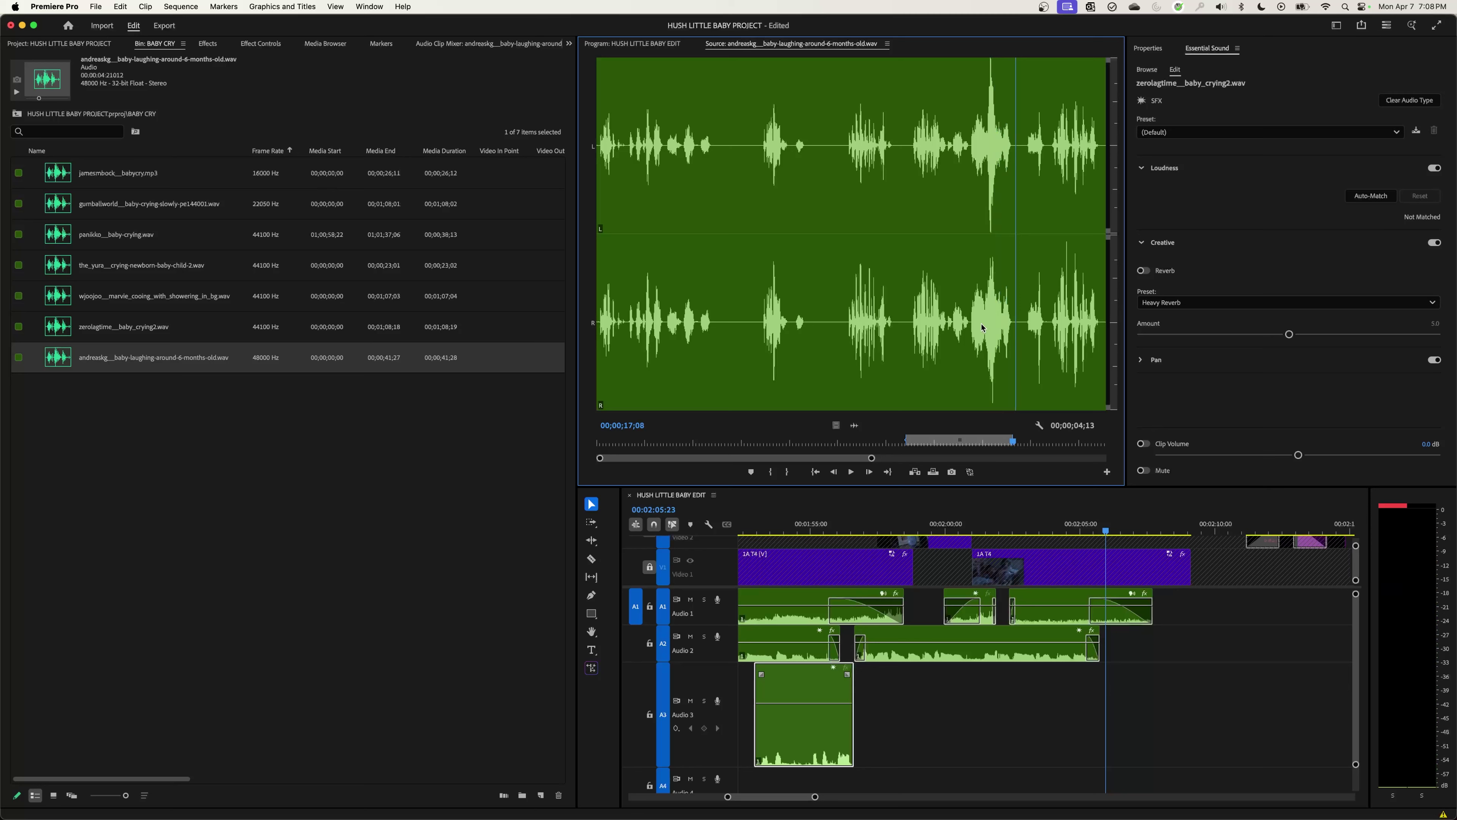
# Step: Mark the laugh in the source clip from just before its start to an out point at 00;00;17;10
pyautogui.click(904, 288)
pyautogui.press('i')
pyautogui.click(1017, 281)
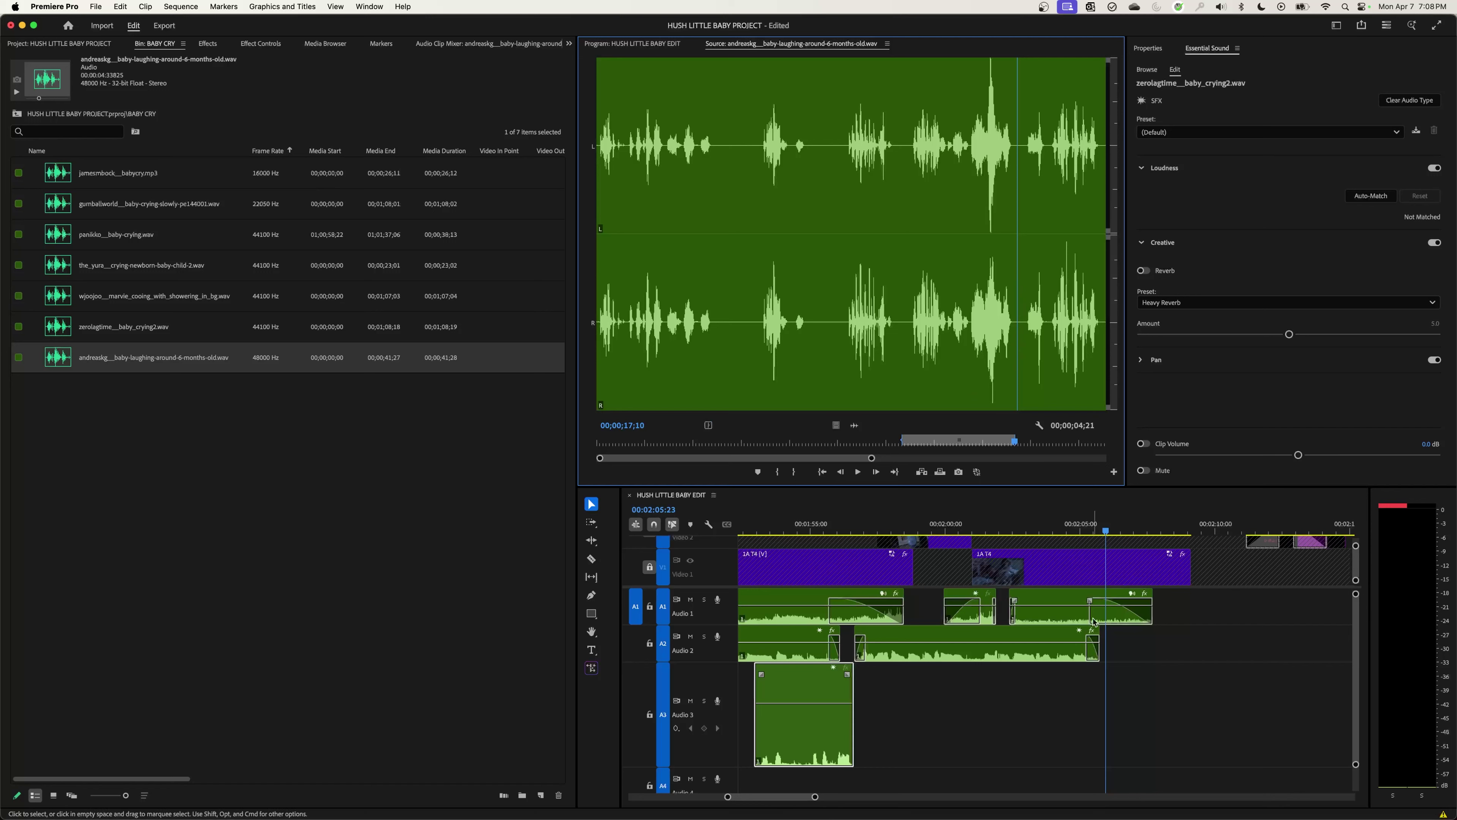
# Step: Overwrite the marked baby laugh onto Audio 3 at 00:02:05:23, with the source patched to that track instead of Audio 1
pyautogui.press('.')
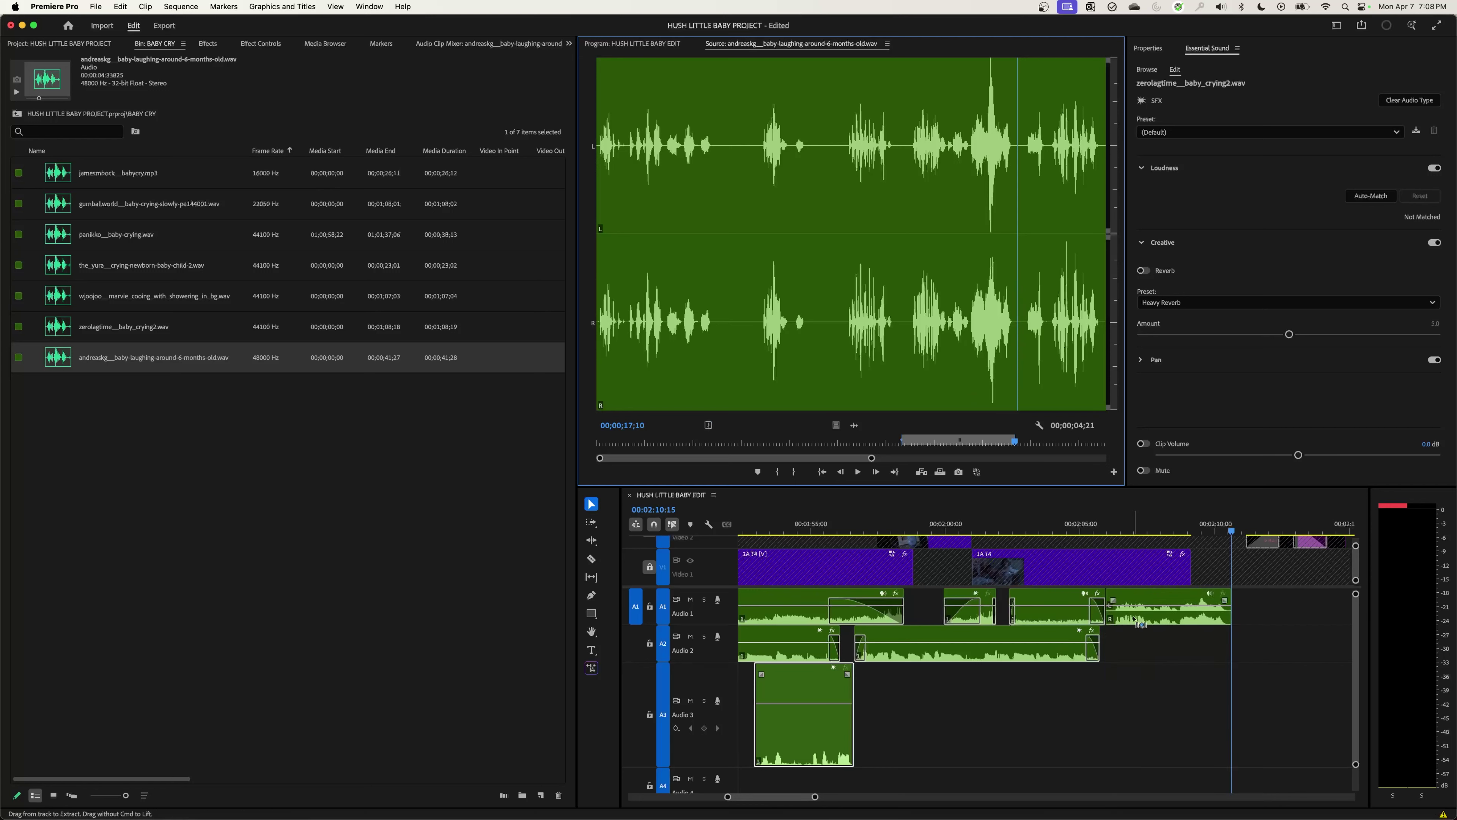
pyautogui.press('super+z')
pyautogui.click(636, 712)
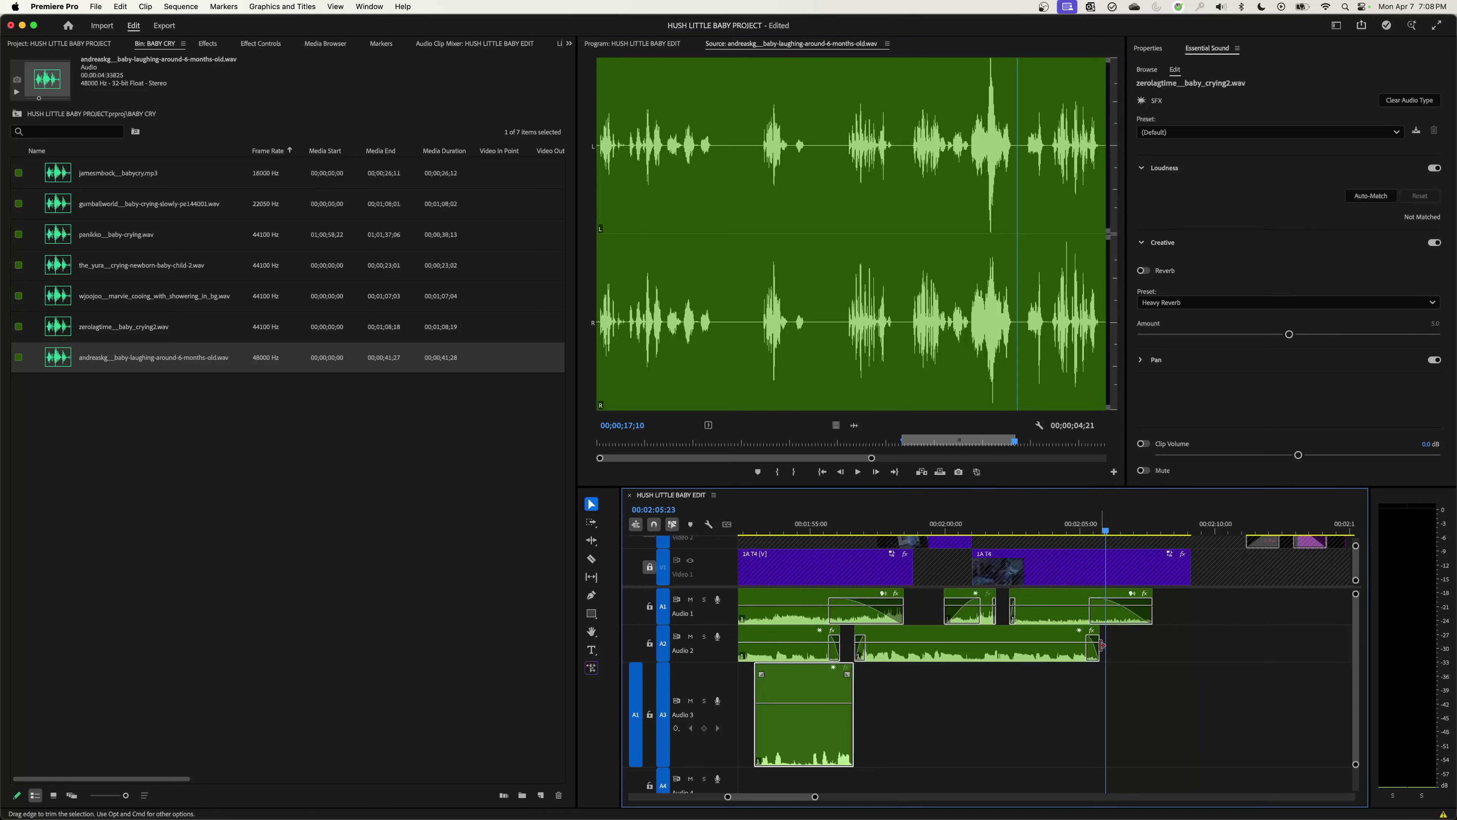
pyautogui.press('.')
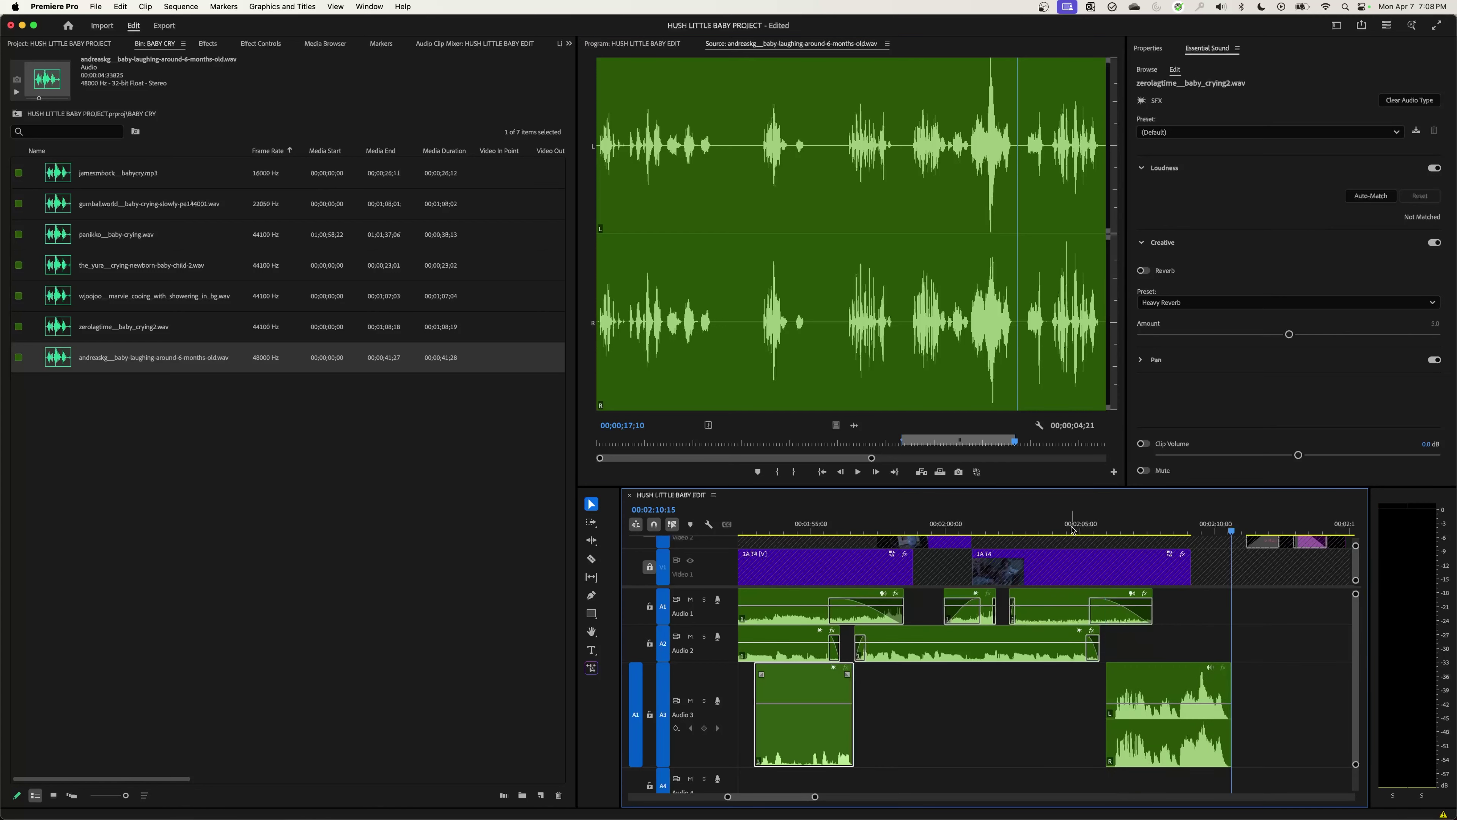
# Step: Move the baby laugh on Audio 3 earlier so its sound begins at about 00:02:05:03, and play back the result
pyautogui.click(1029, 530)
pyautogui.press('space')
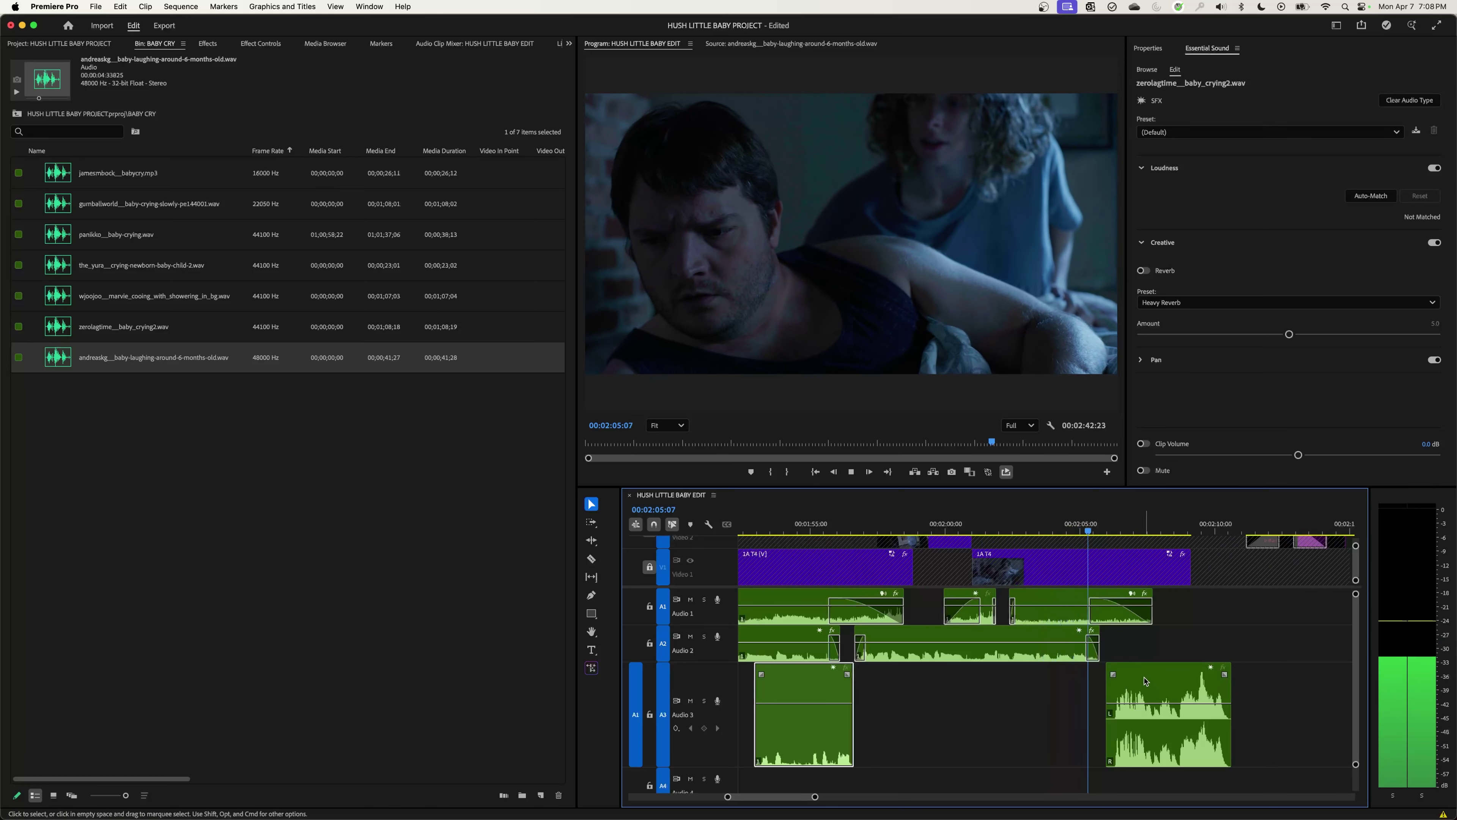
pyautogui.moveTo(1150, 685); pyautogui.dragTo(1130, 685)
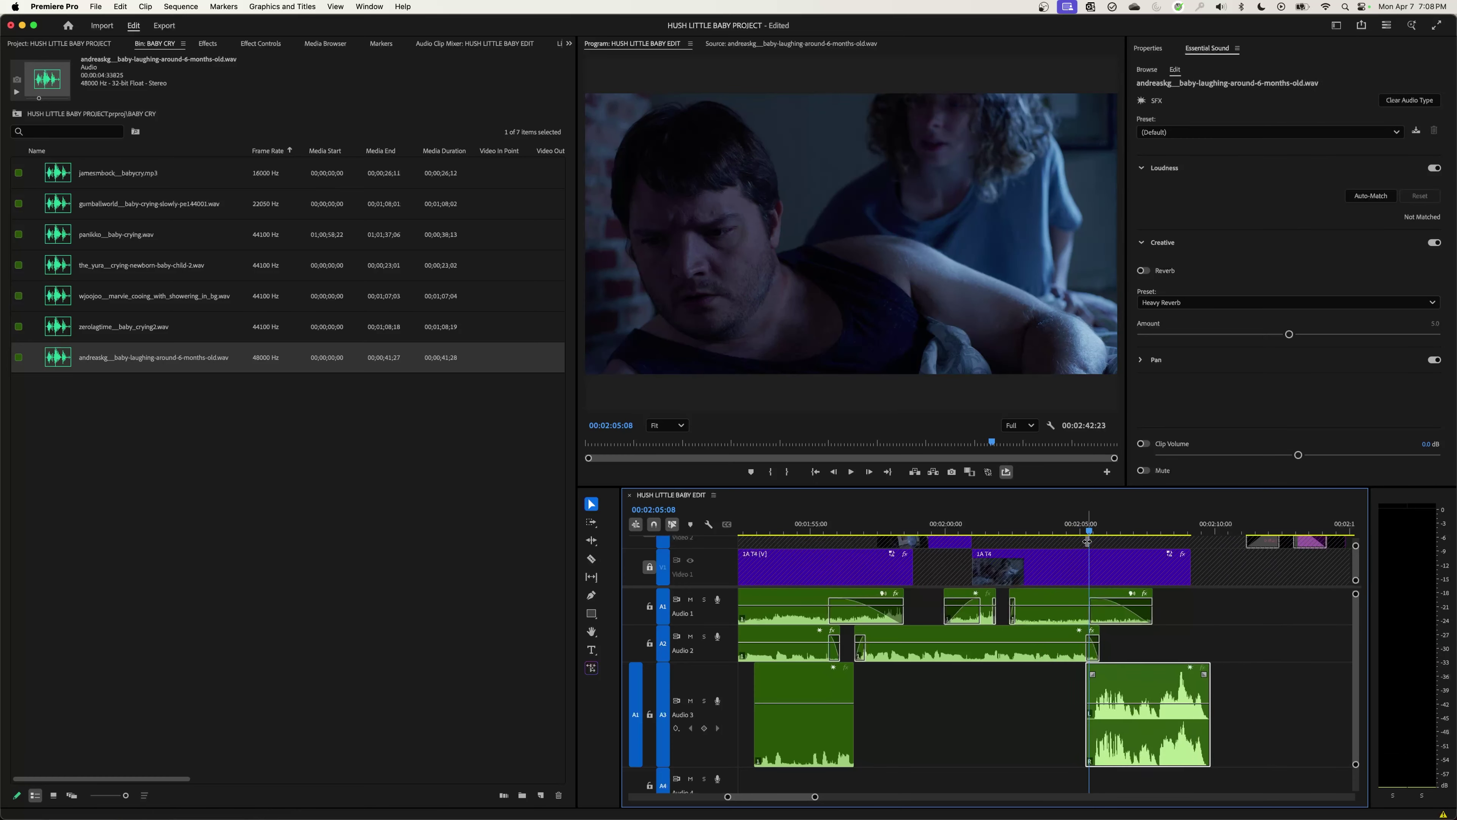
pyautogui.hotkey('shift', 'Left')
pyautogui.scroll(3, 1098, 601)
pyautogui.moveTo(1129, 686); pyautogui.dragTo(1088, 685)
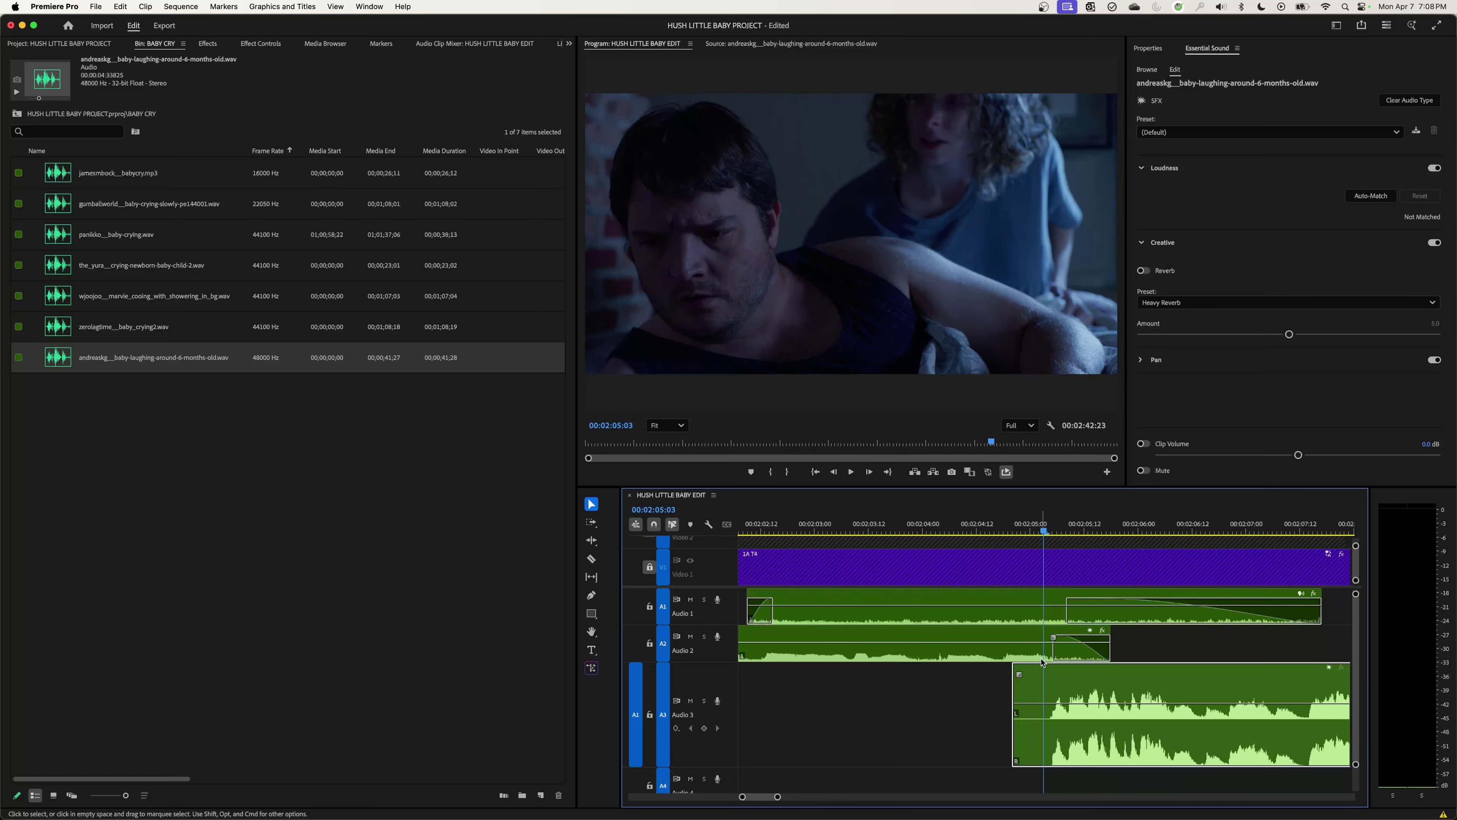
pyautogui.press('space')
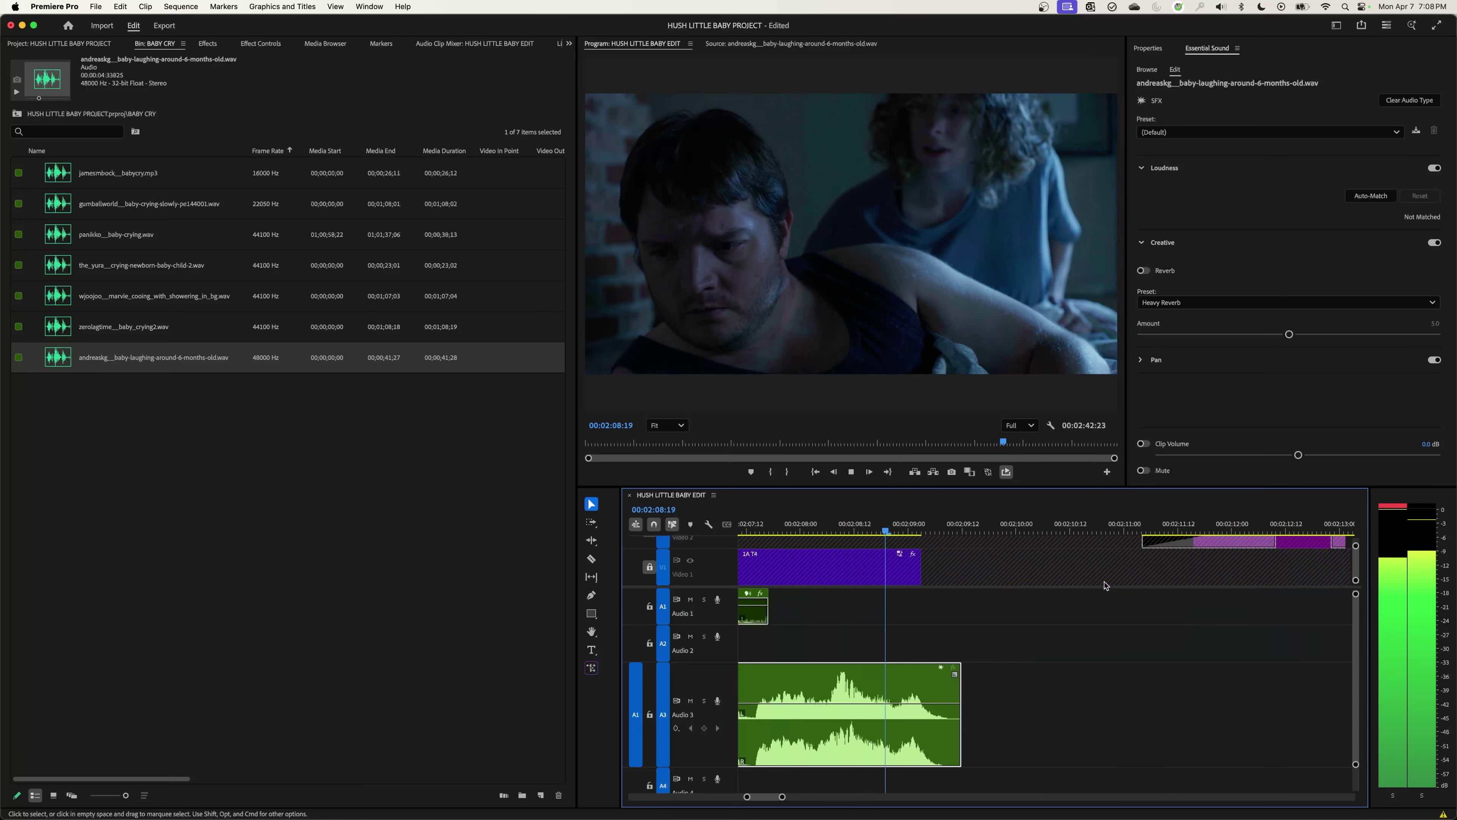
pyautogui.press('space')
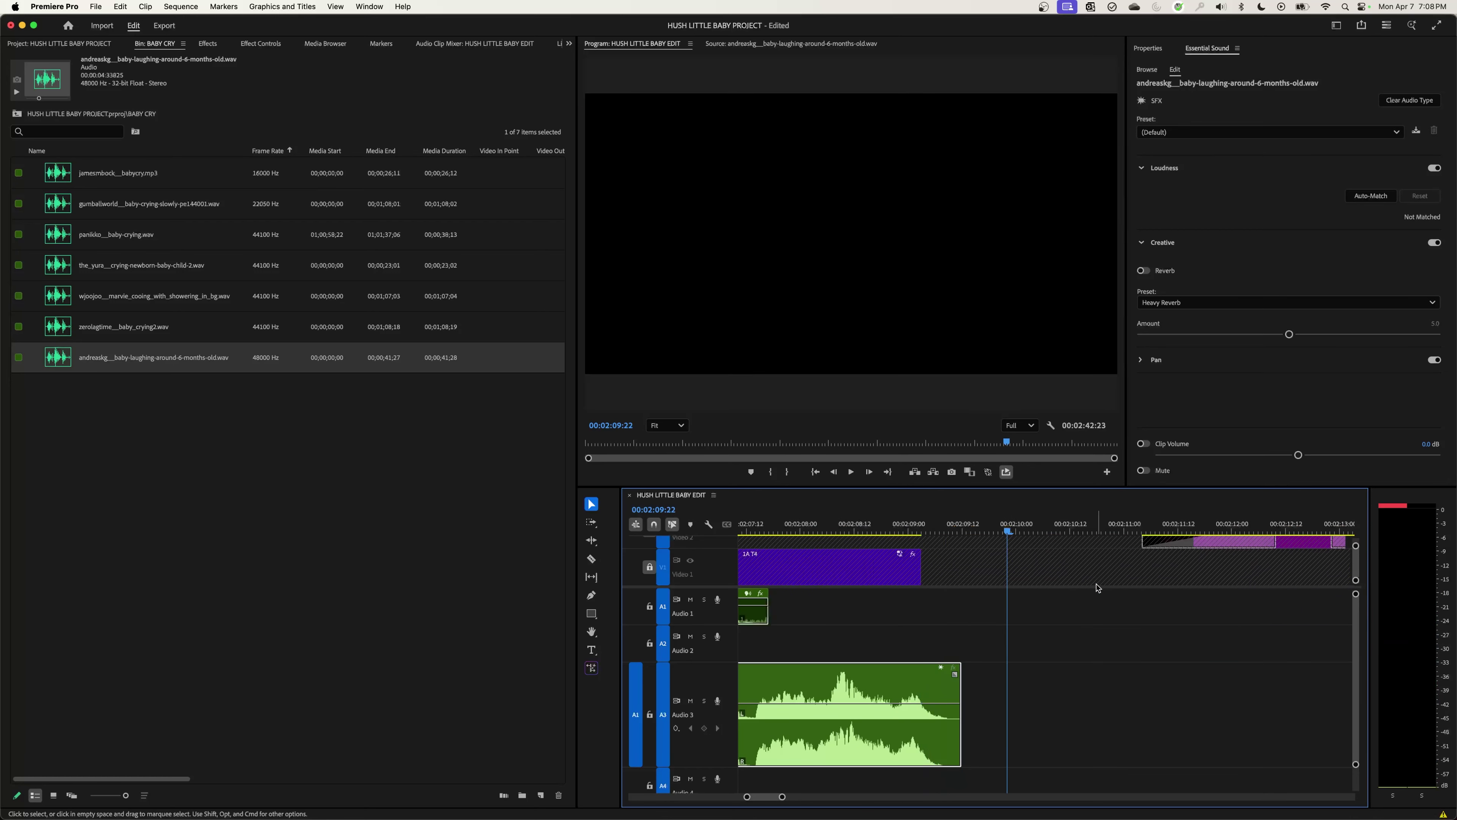
# Step: Play the section from 00:01:56:14 and split the Audio 2 clip at 00:02:01:03 with the Razor tool
pyautogui.press('-')
pyautogui.press('-')
pyautogui.press('-')
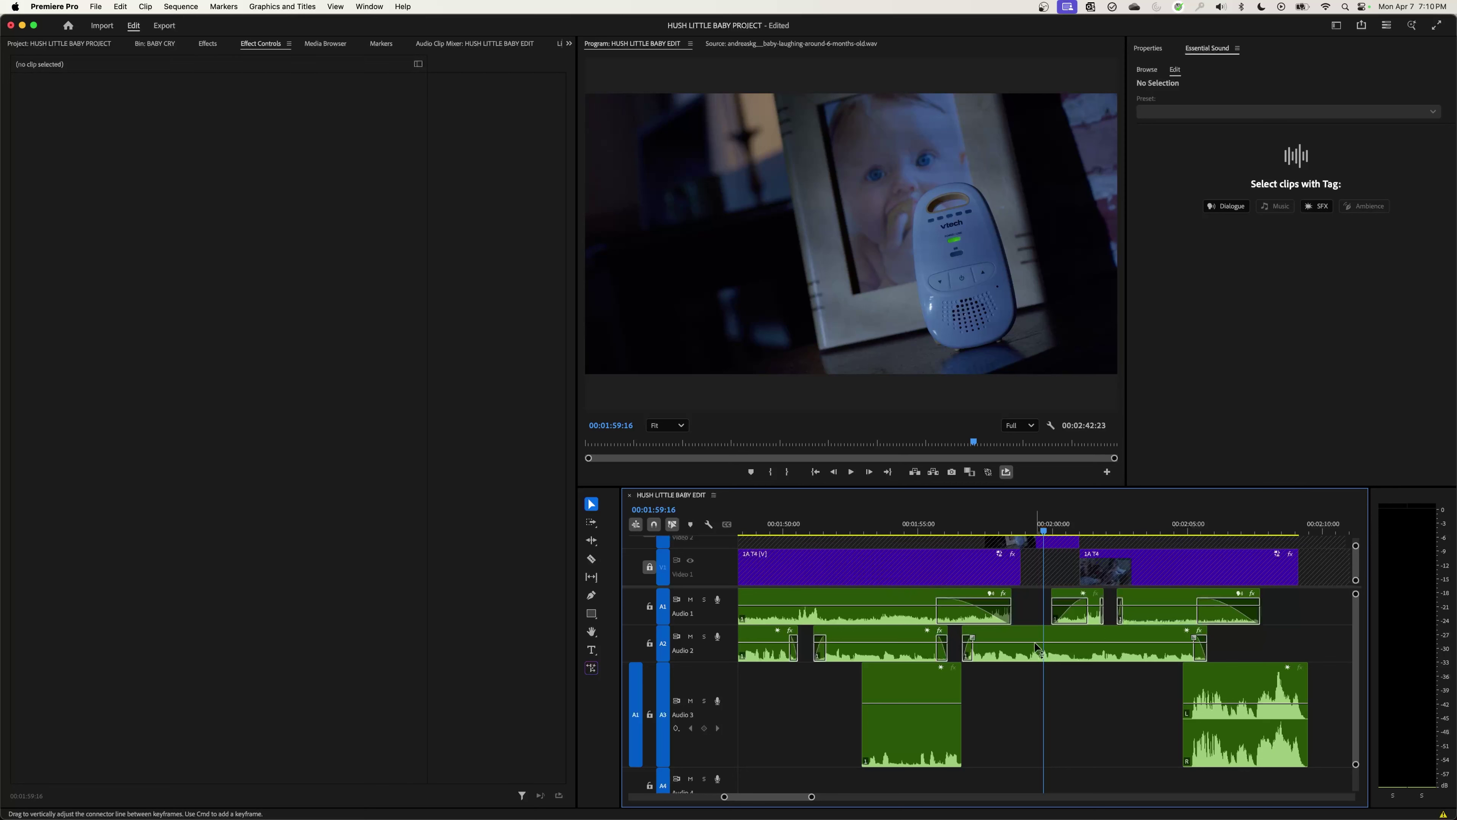
pyautogui.click(962, 529)
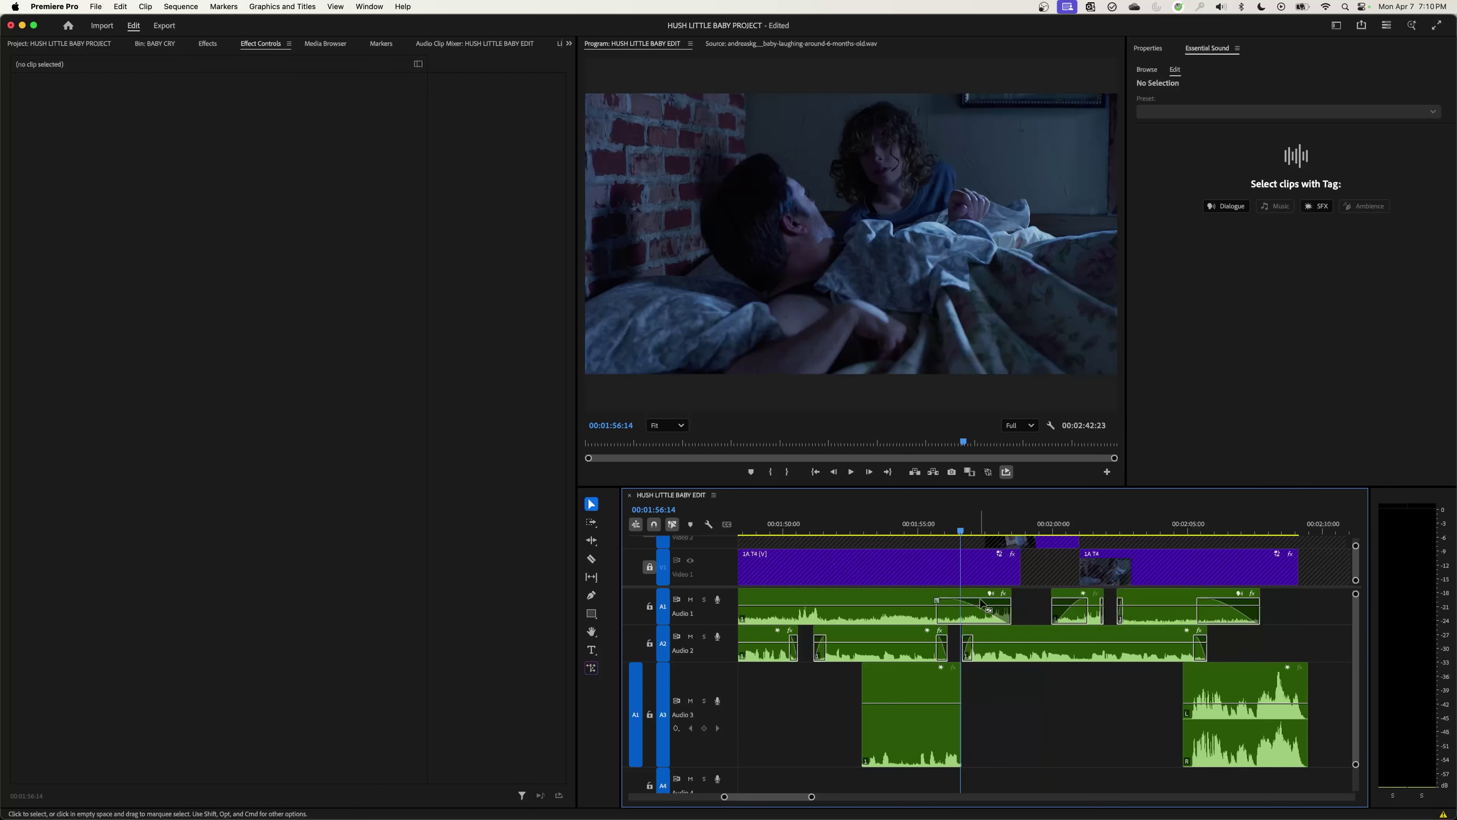
pyautogui.press('space')
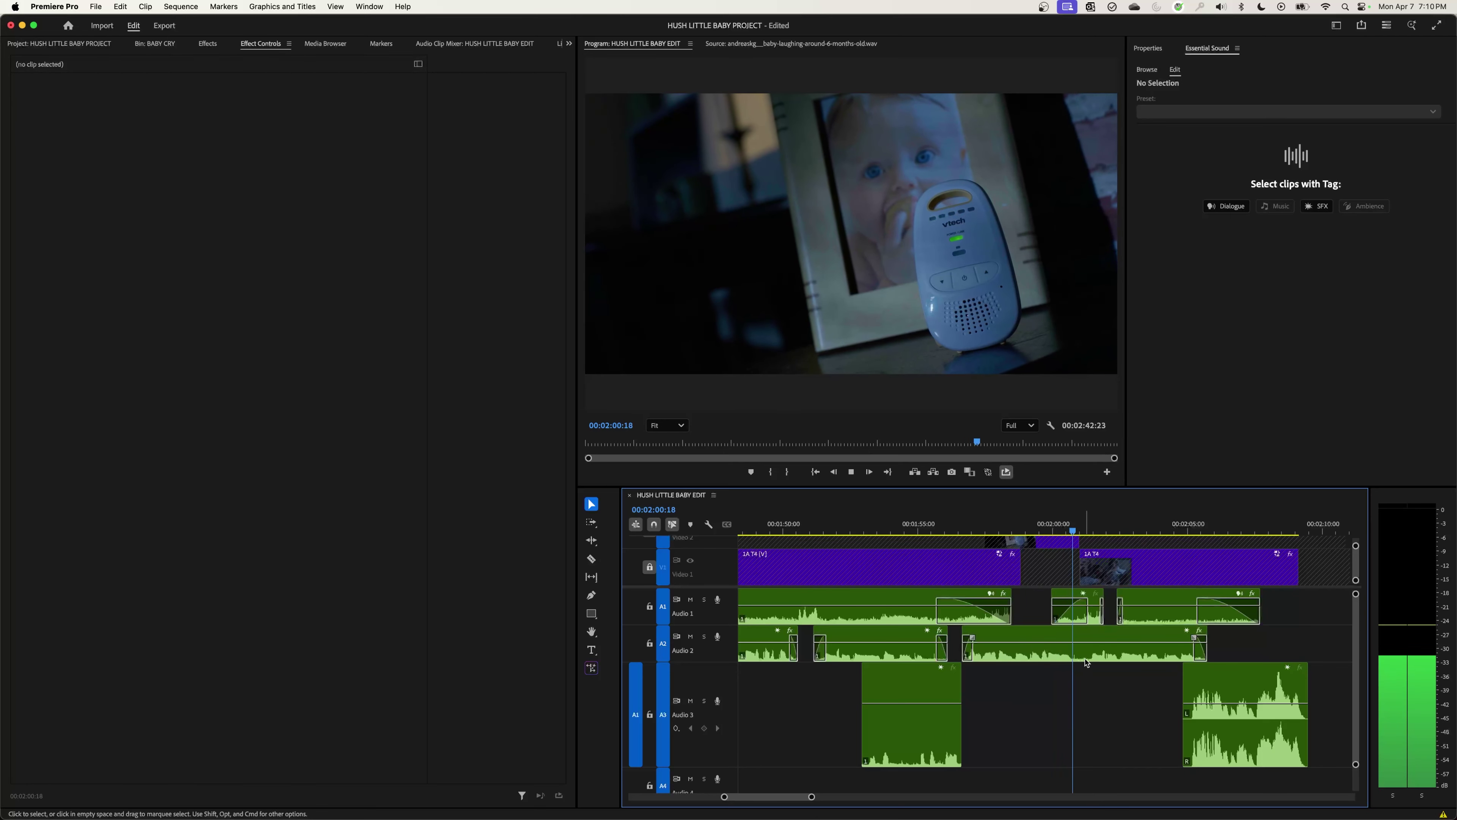
pyautogui.press('space')
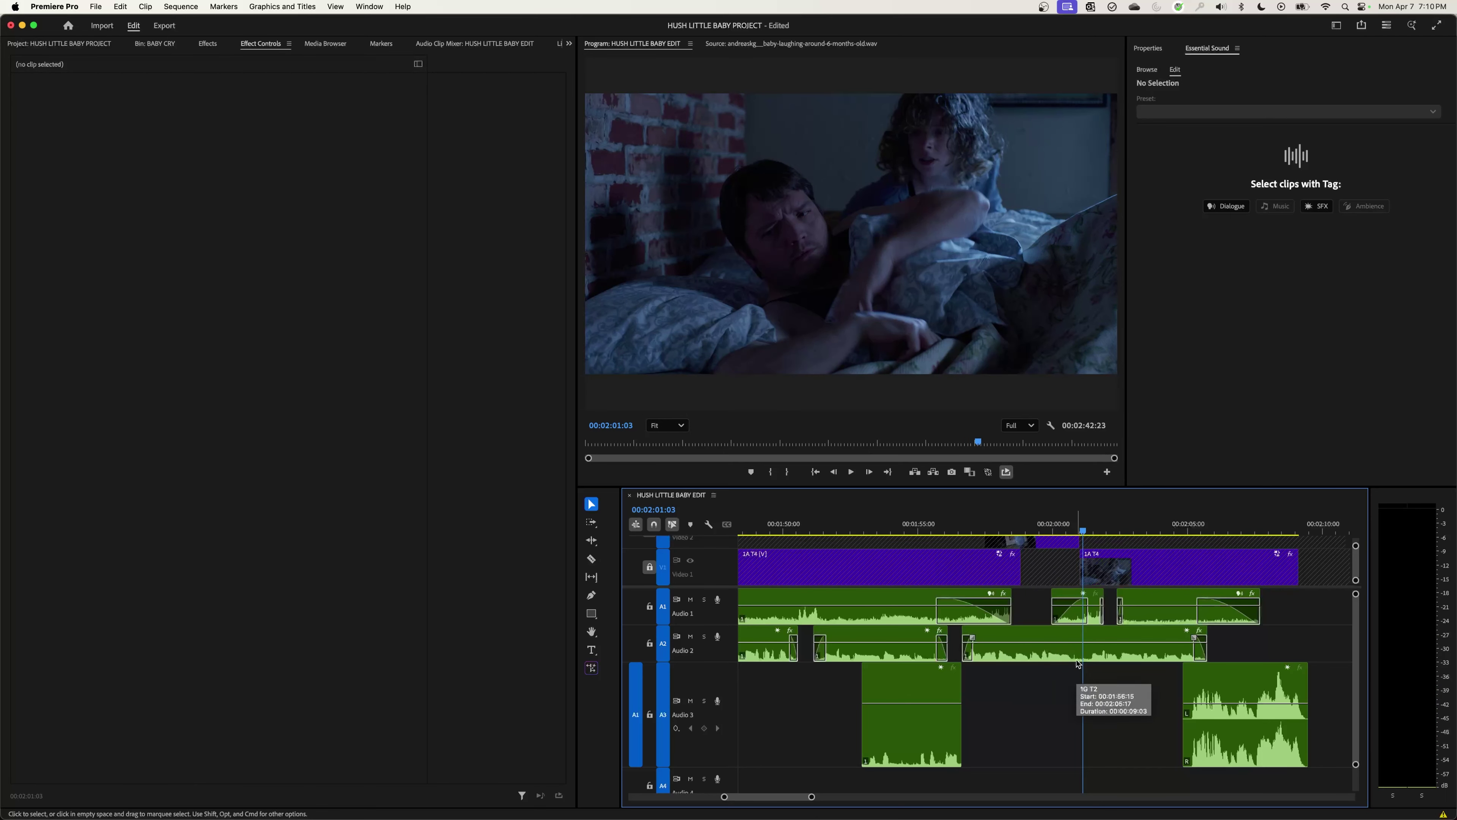
pyautogui.press('c')
pyautogui.click(1086, 652)
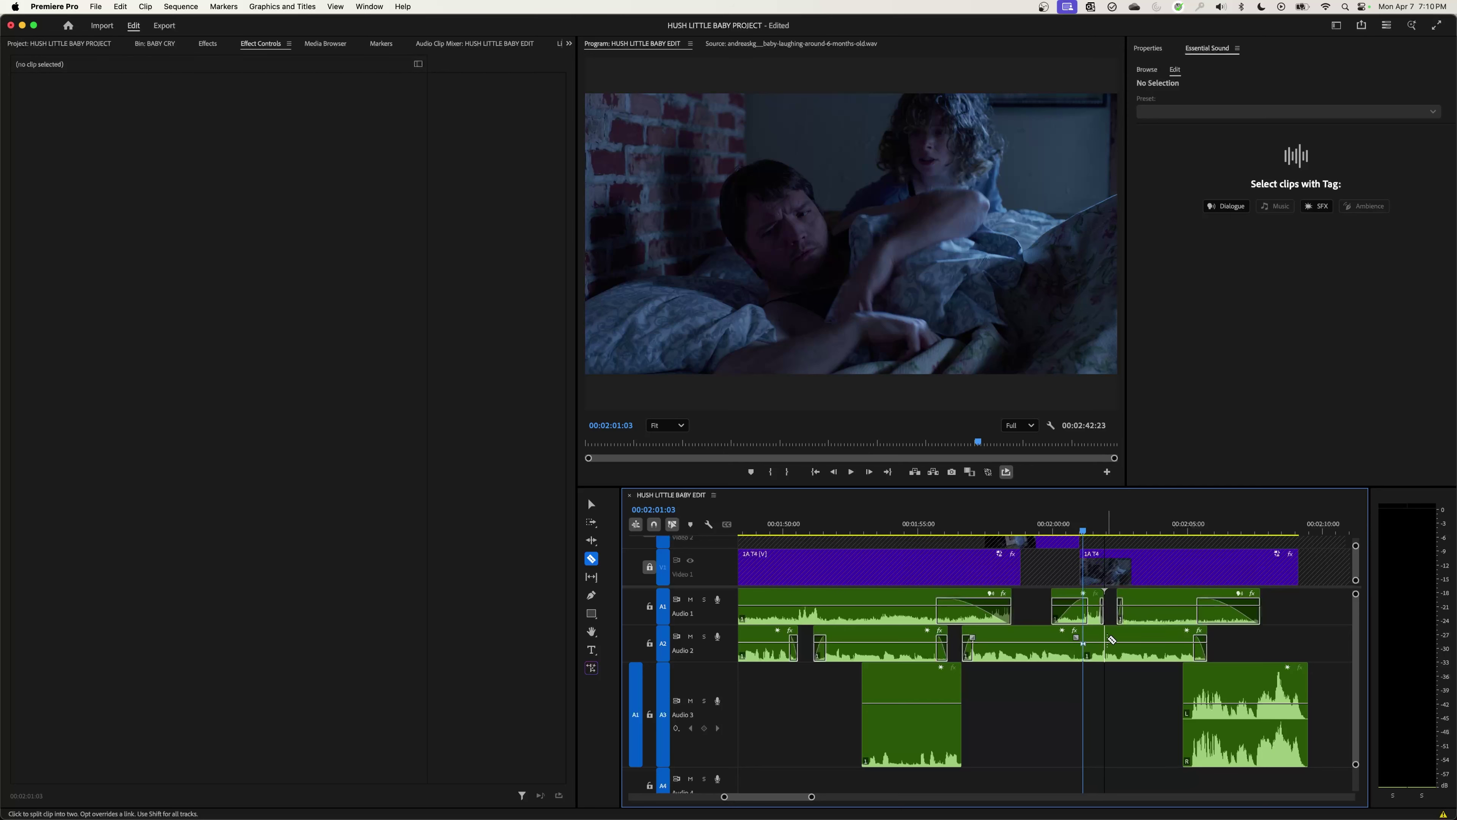
# Step: Find the Pitch Shifter effect, apply it to the Audio 2 segment after the cut, and select it among that segment's effects
pyautogui.press('v')
pyautogui.click(1118, 646)
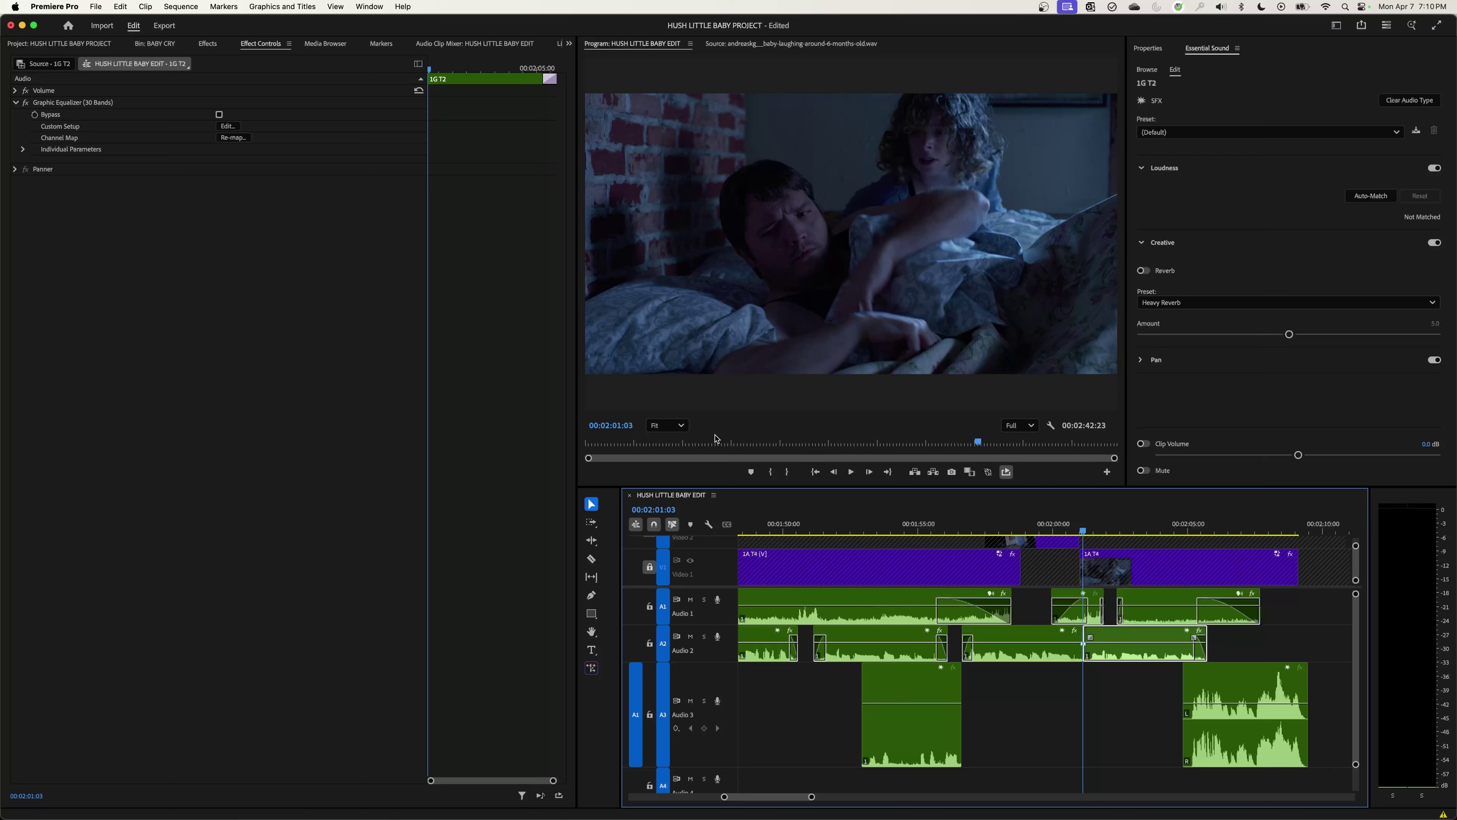
pyautogui.click(475, 310)
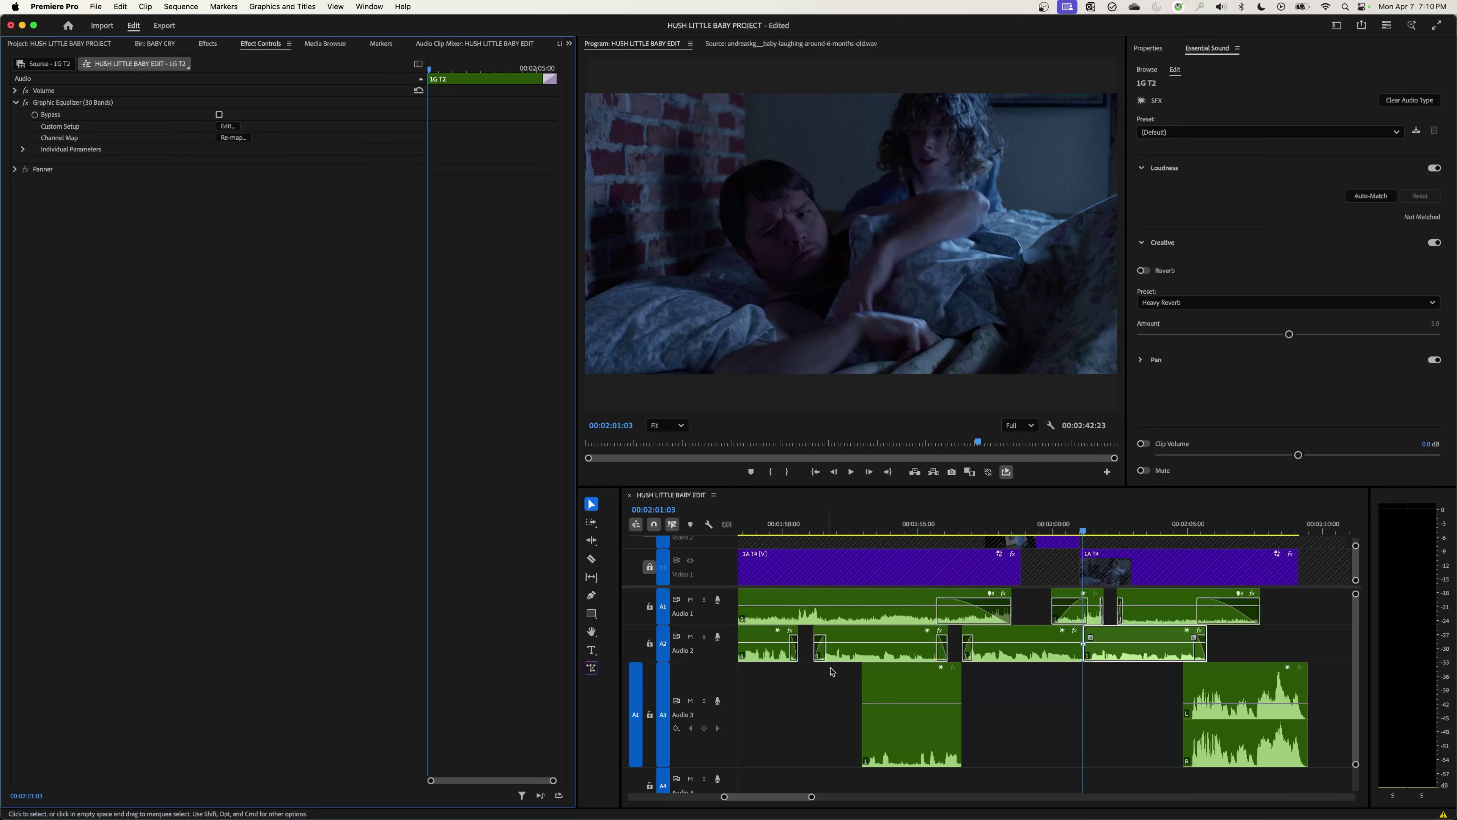
pyautogui.click(208, 44)
pyautogui.click(31, 63)
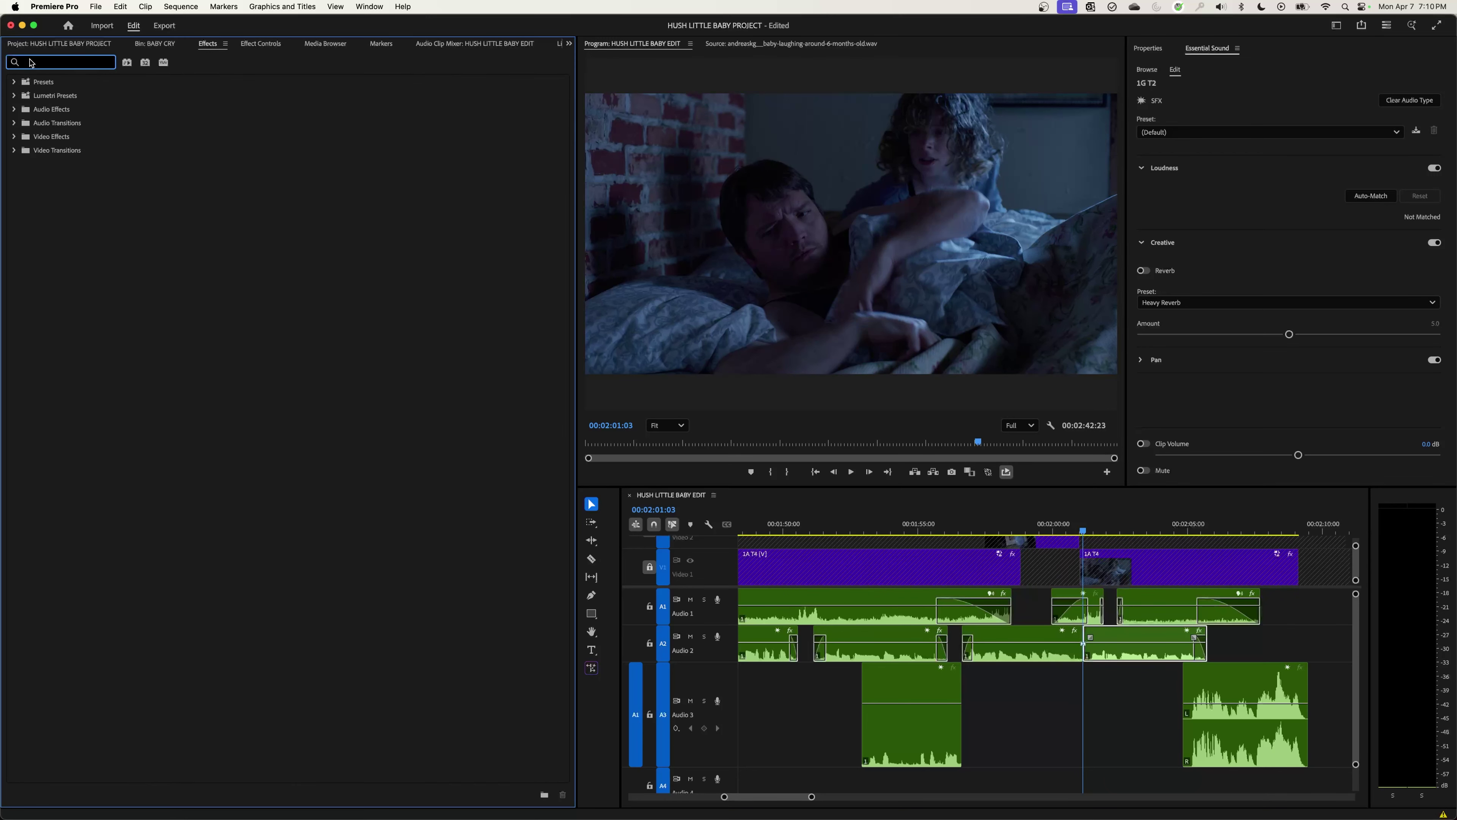
pyautogui.write('pitch')
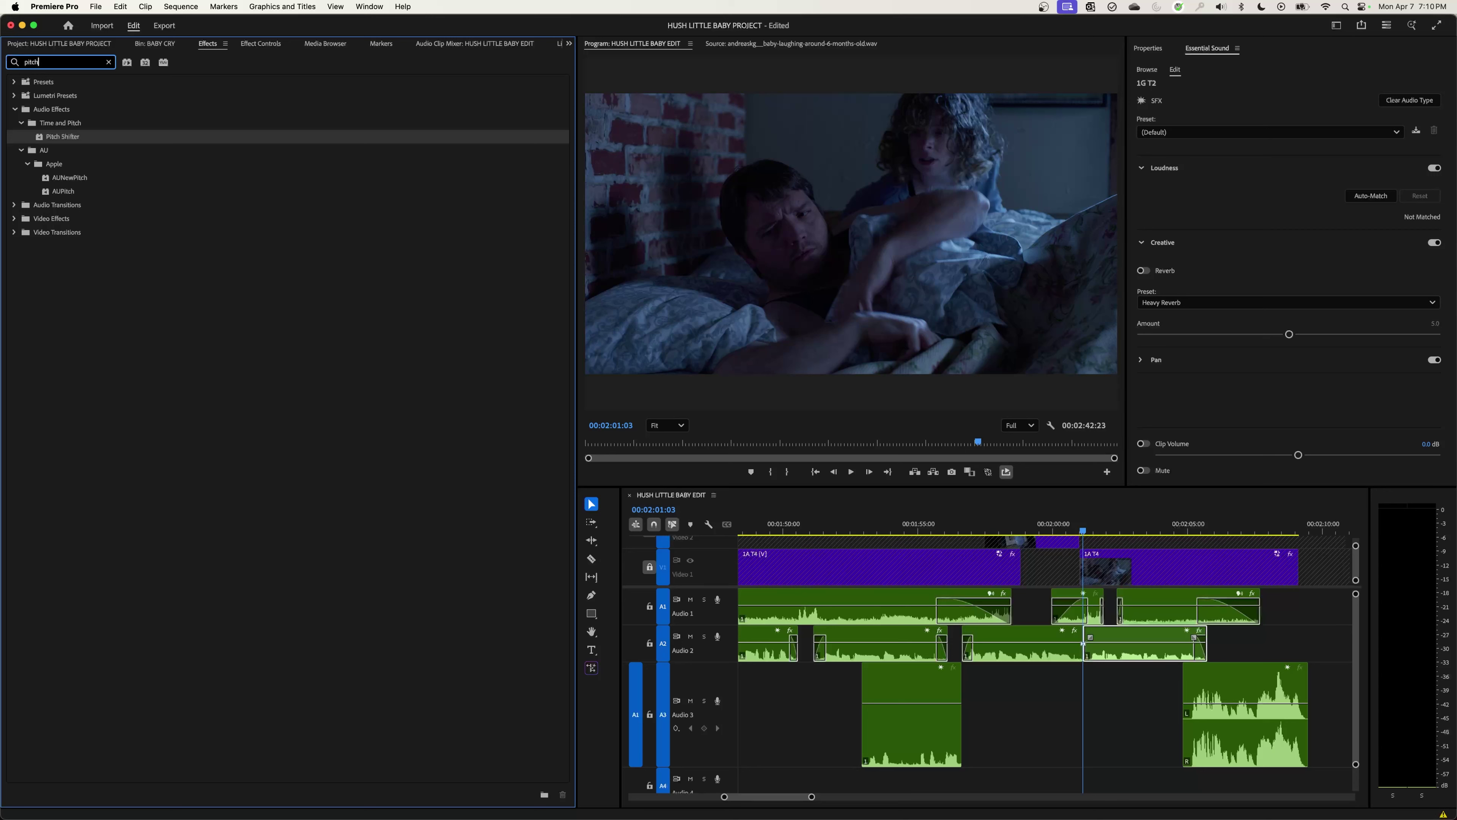
pyautogui.moveTo(53, 140); pyautogui.dragTo(170, 187)
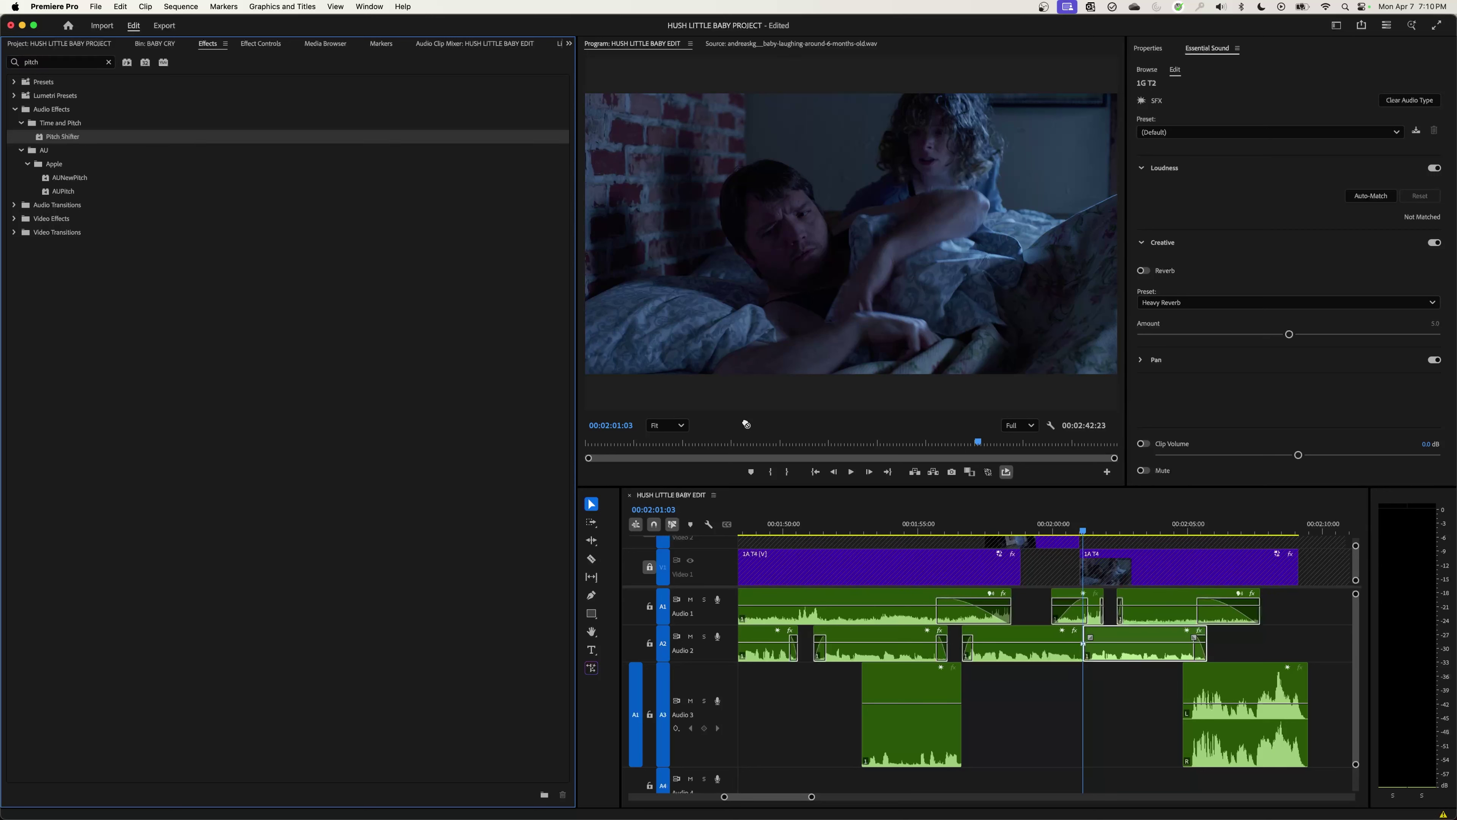
pyautogui.moveTo(746, 424); pyautogui.dragTo(1124, 641)
pyautogui.click(261, 44)
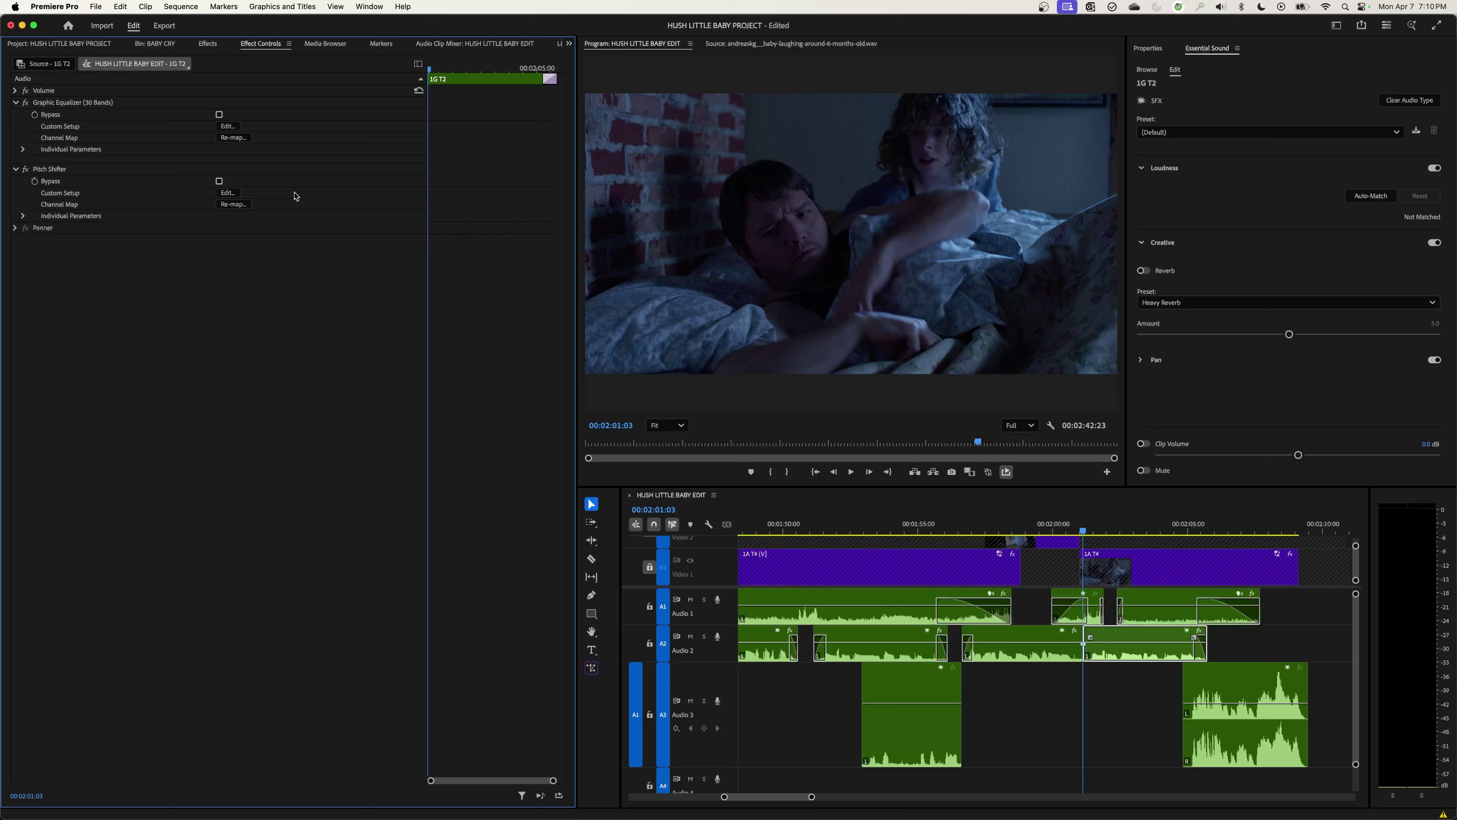
pyautogui.click(66, 171)
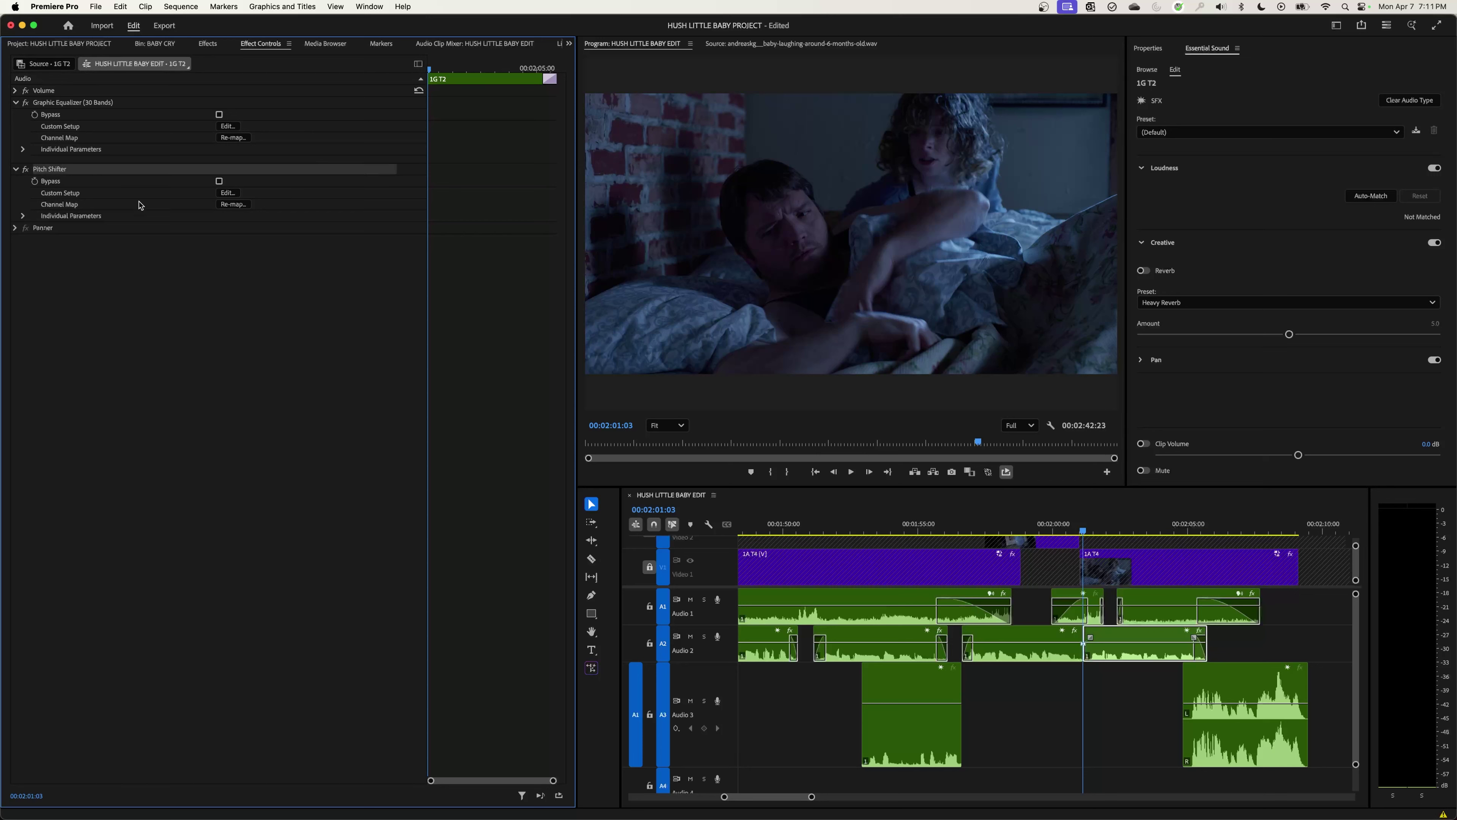
# Step: Lower the second Audio 2 segment by 5 semitones in its Pitch Shifter settings and play it back with Audio 2 soloed
pyautogui.click(228, 192)
pyautogui.moveTo(746, 314); pyautogui.dragTo(581, 241)
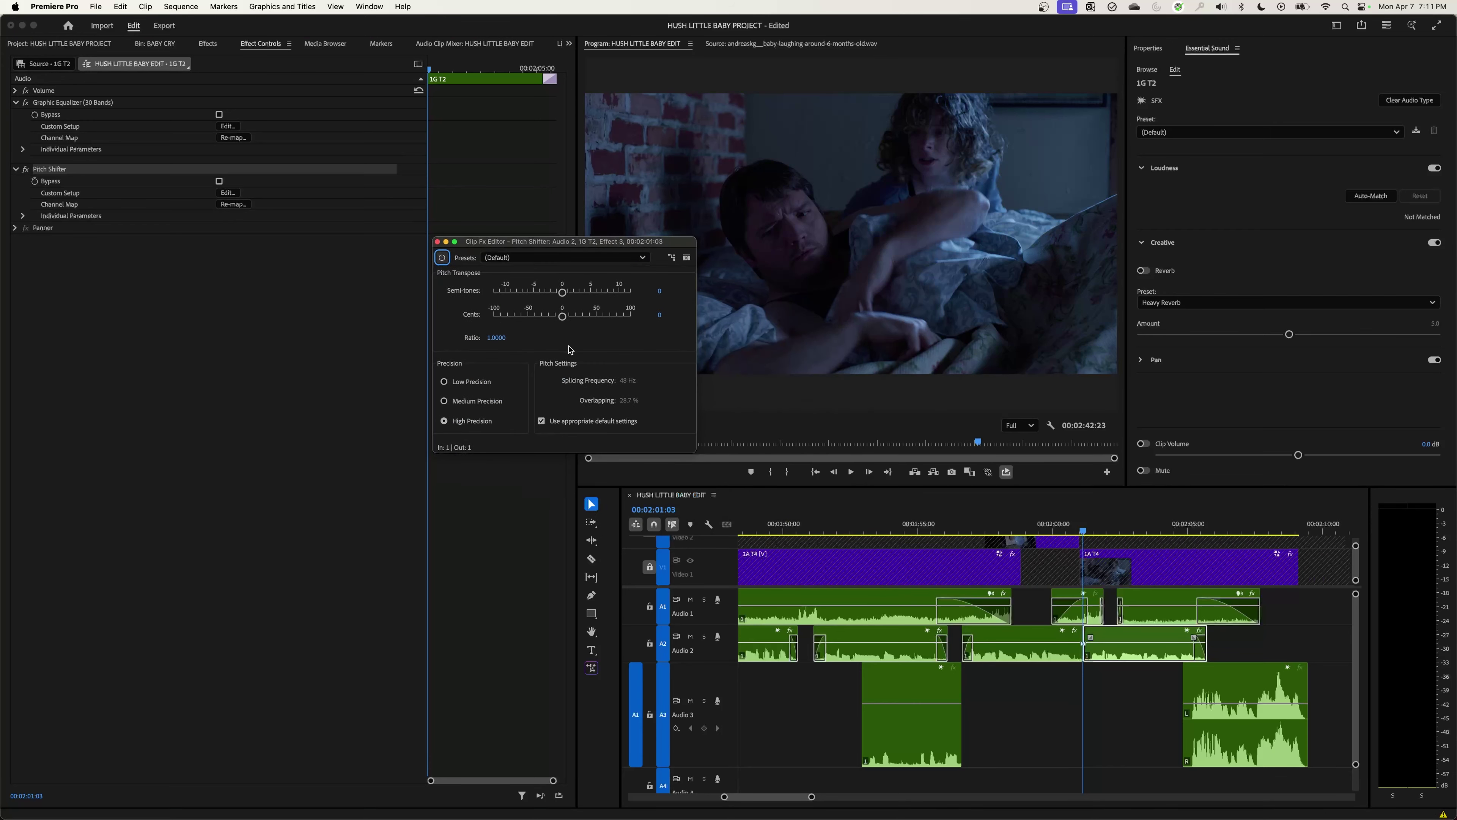
pyautogui.click(564, 294)
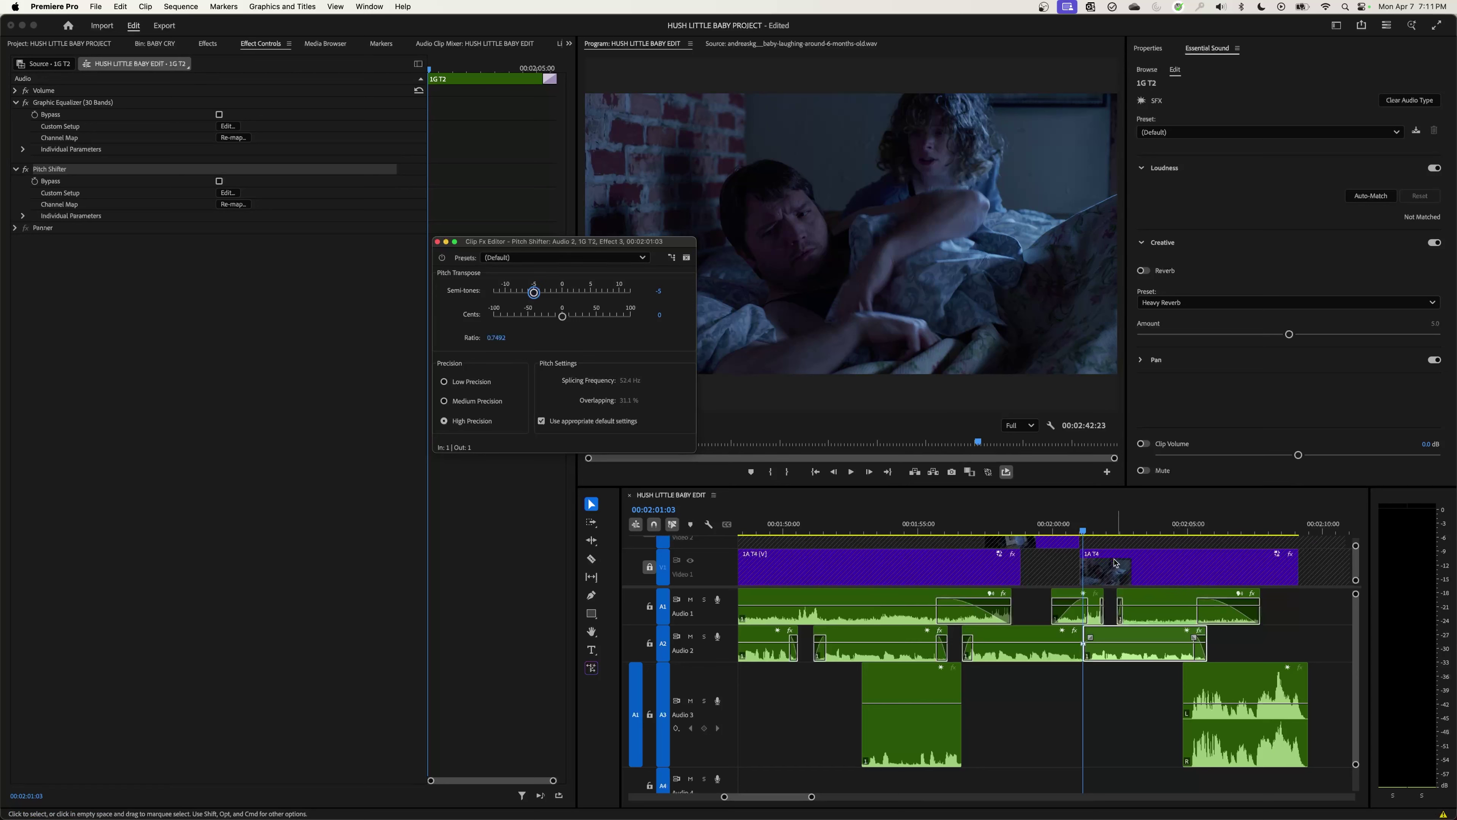
pyautogui.click(1191, 525)
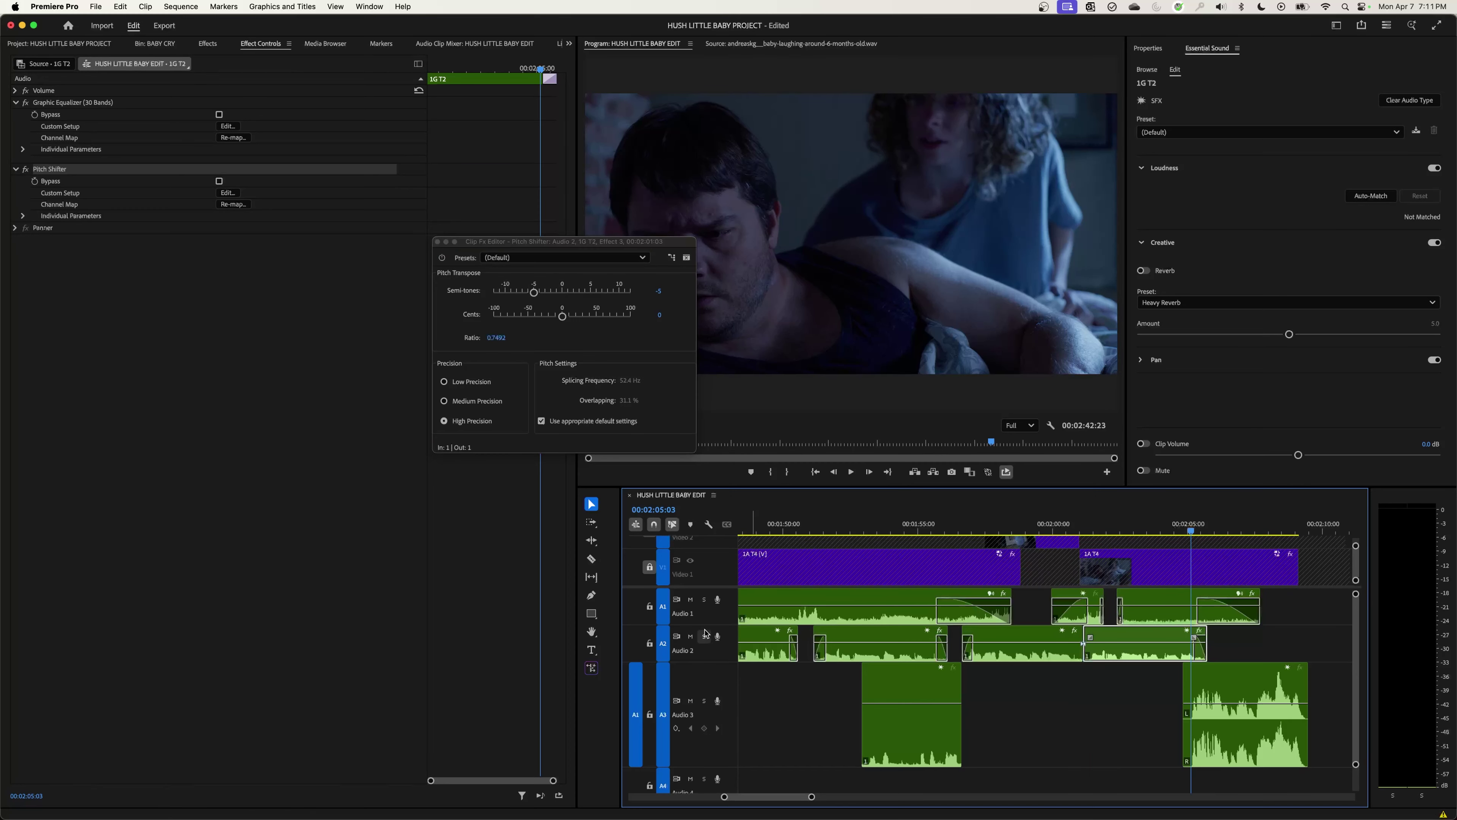
pyautogui.click(1084, 526)
pyautogui.press('space')
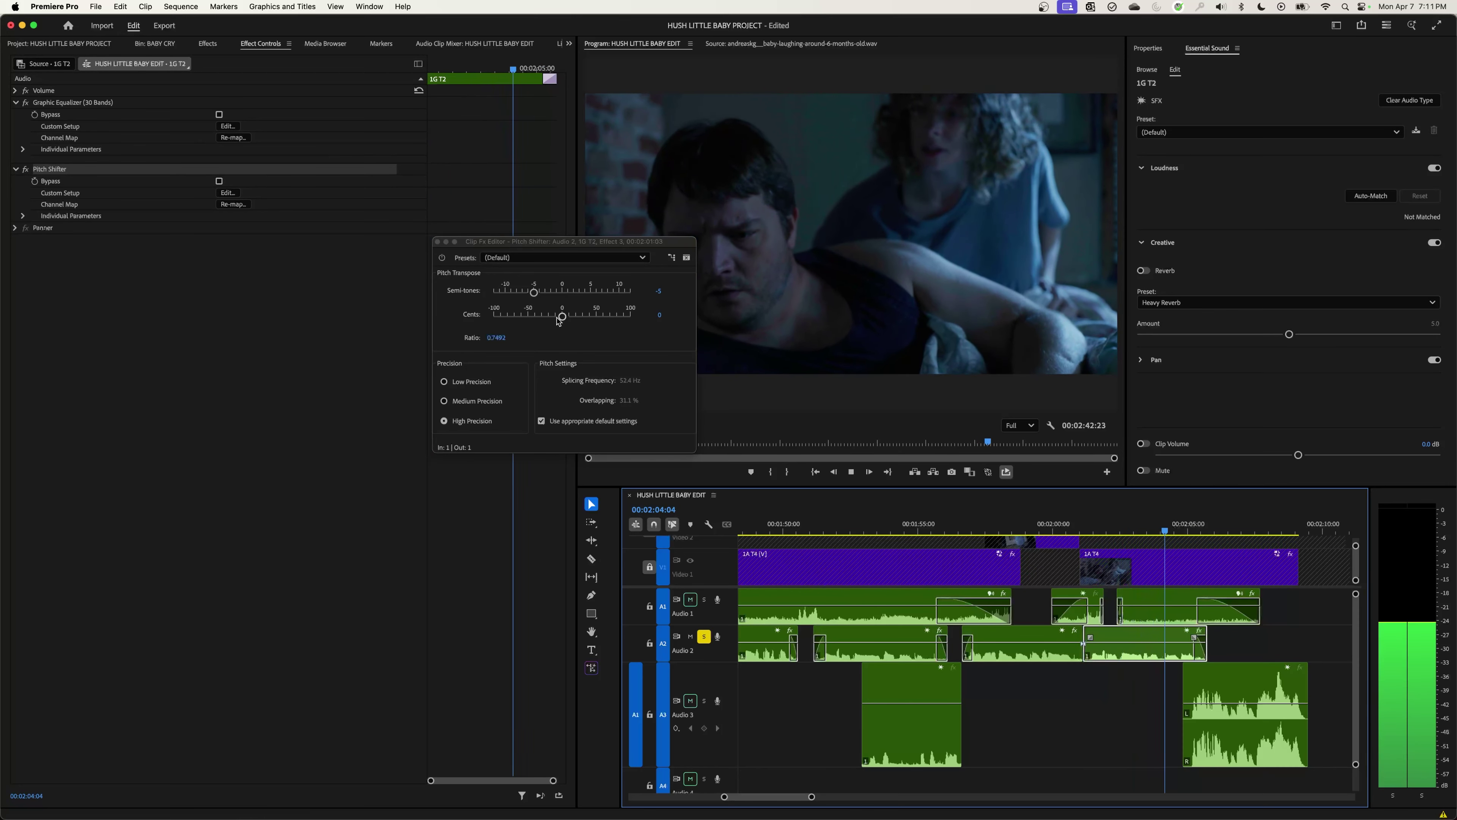
pyautogui.press('space')
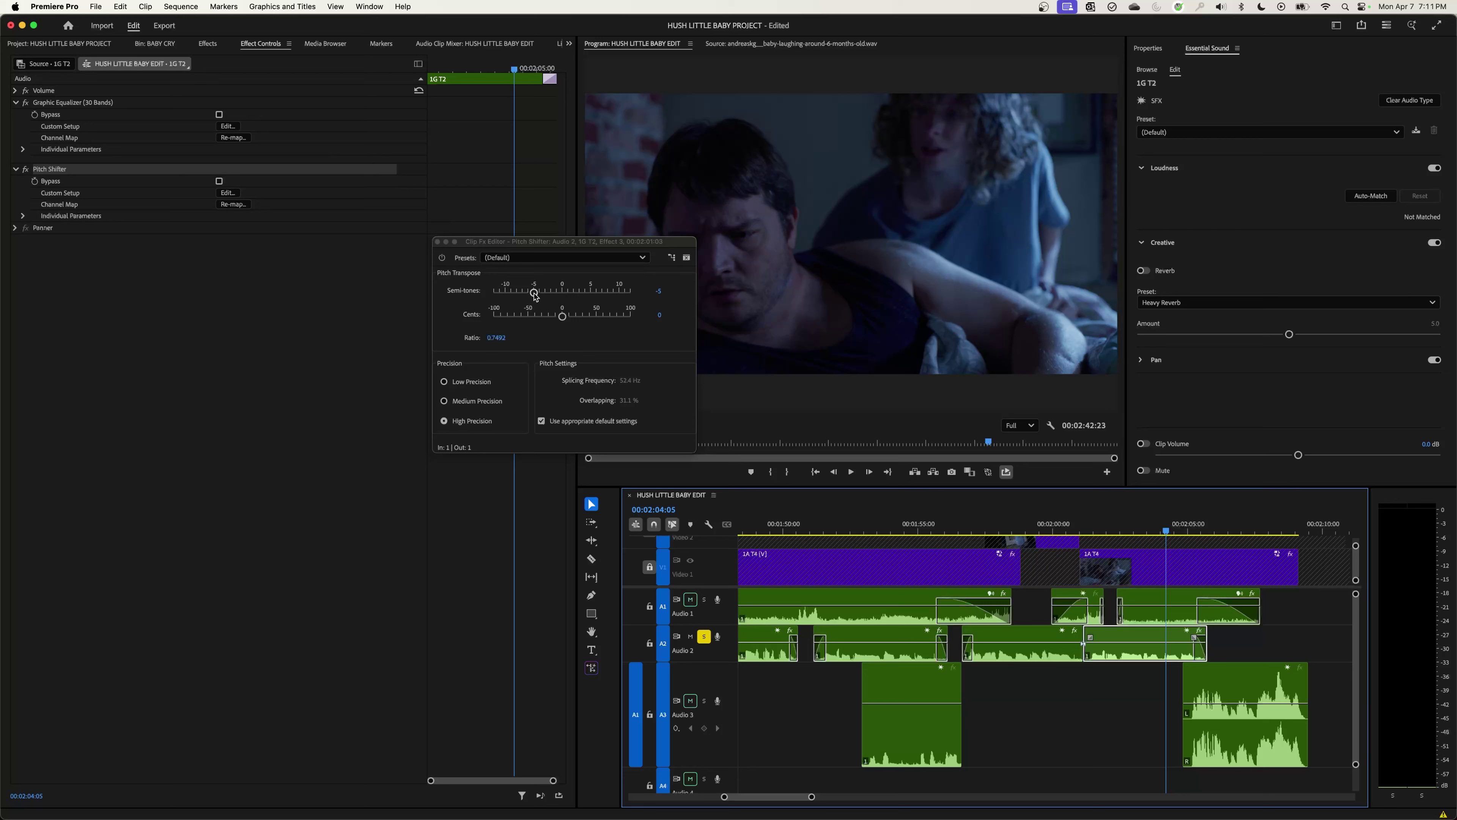
# Step: Raise the gain of the two adjoining Audio 2 segments around 00:02:01:03 by 8 dB and play back the second one
pyautogui.moveTo(1025, 688); pyautogui.dragTo(1109, 651)
pyautogui.press('g')
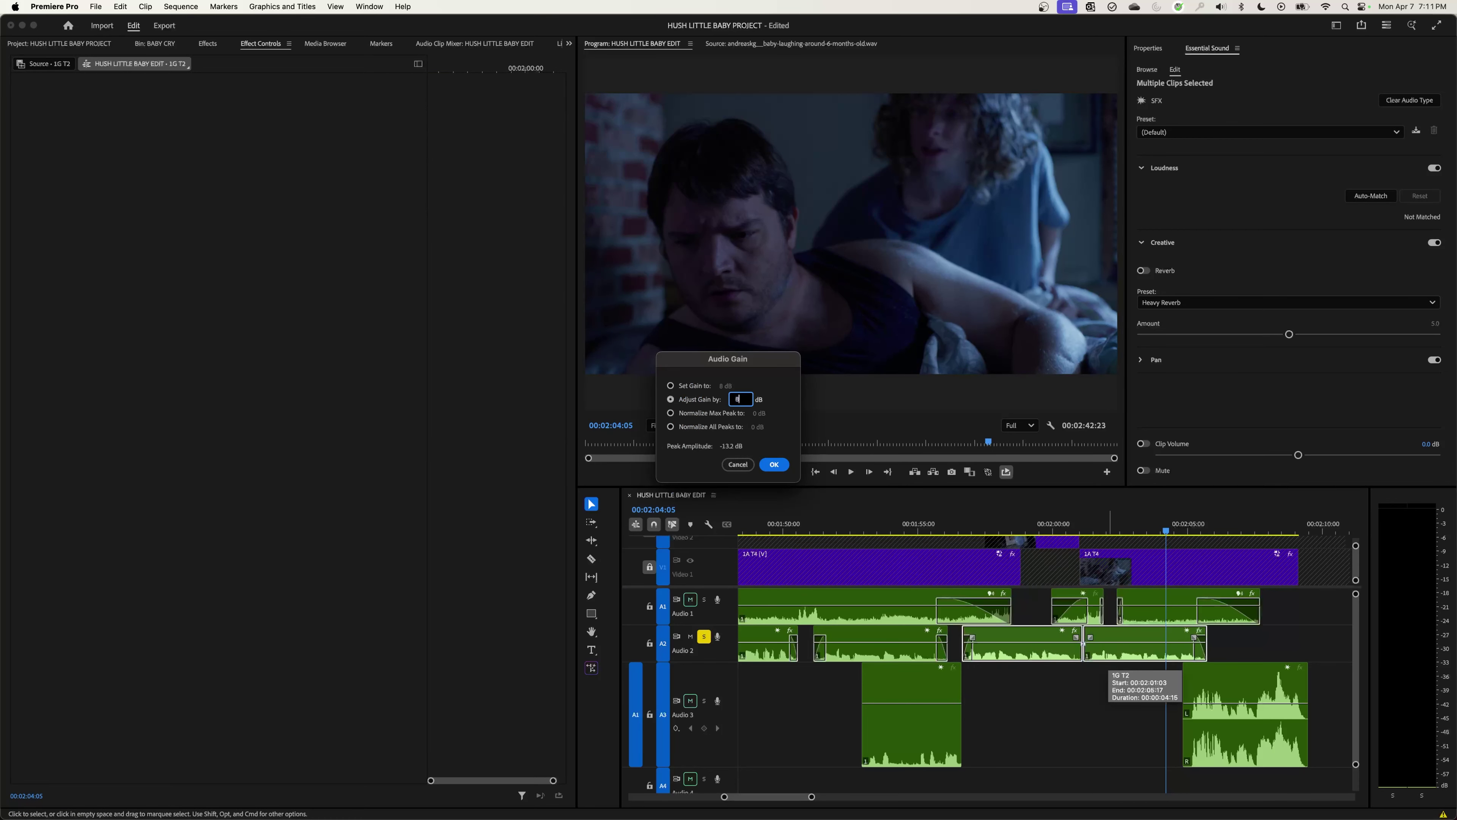
pyautogui.write('8')
pyautogui.press('Return')
pyautogui.moveTo(1123, 529); pyautogui.dragTo(1086, 530)
pyautogui.press('space')
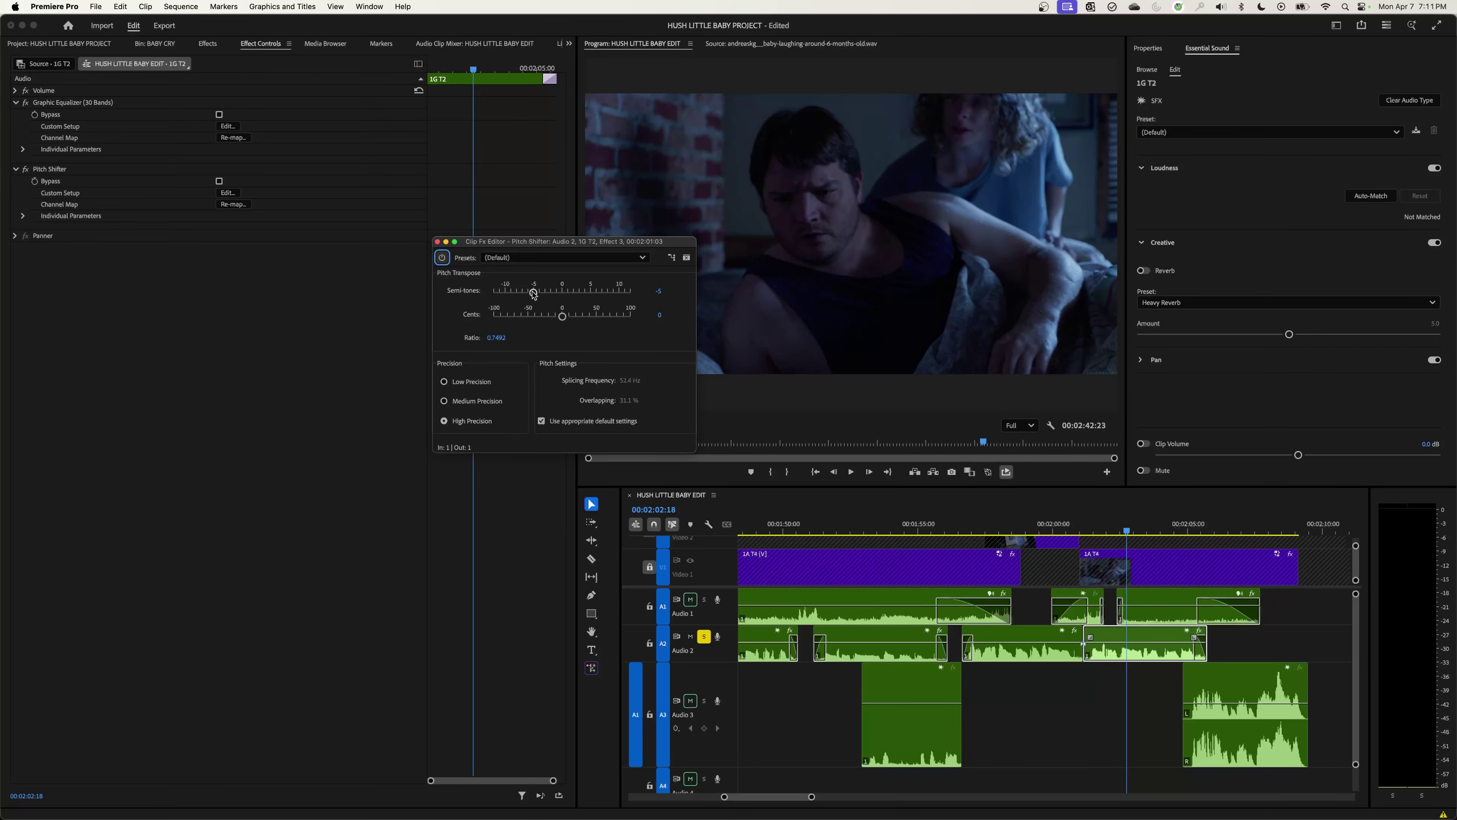
# Step: Lower the Pitch Shifter to -8 semitones on the second segment and play back the result
pyautogui.moveTo(533, 294); pyautogui.dragTo(528, 294)
pyautogui.click(1099, 530)
pyautogui.press('space')
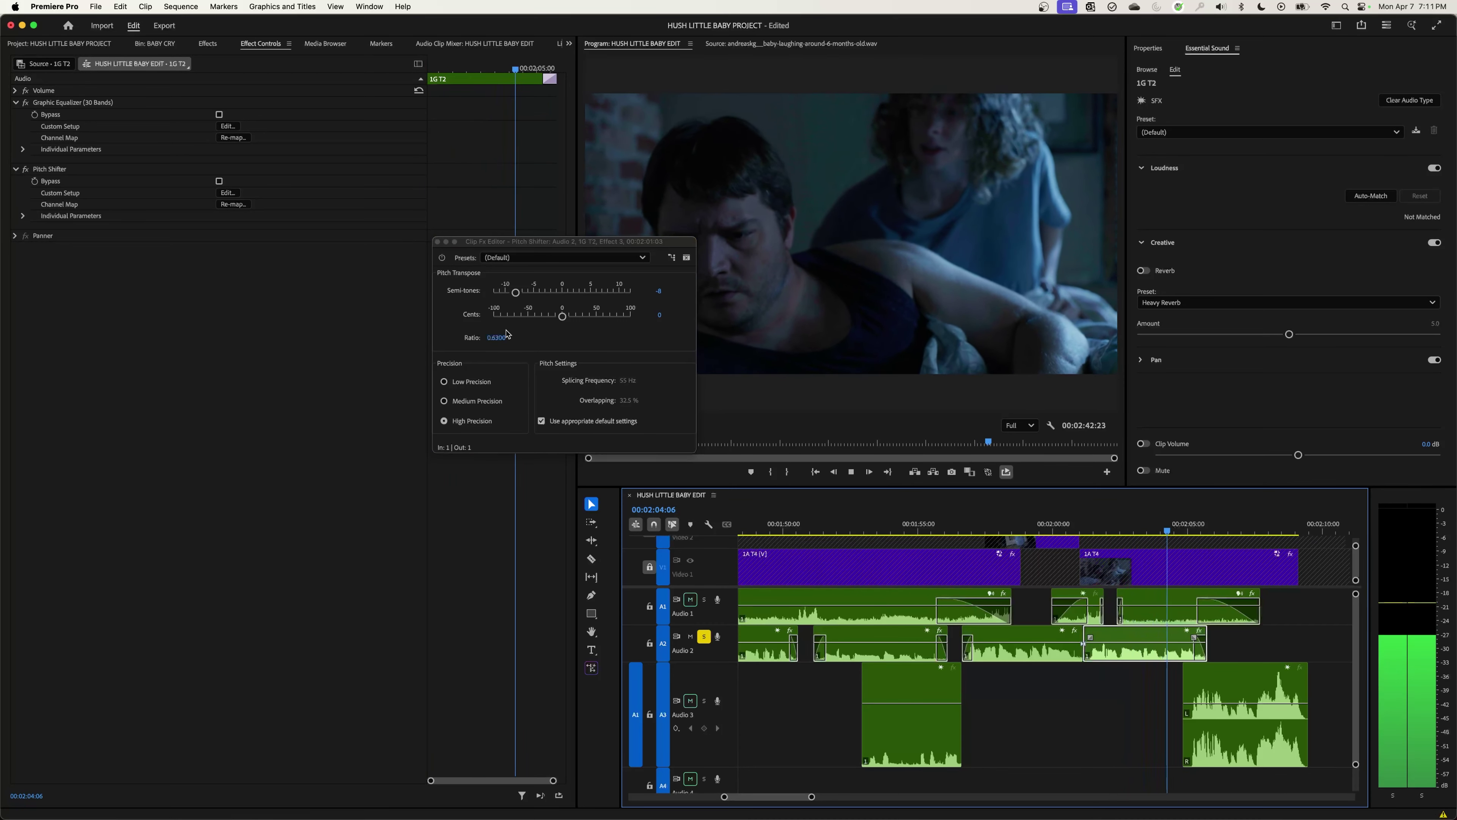
pyautogui.press('space')
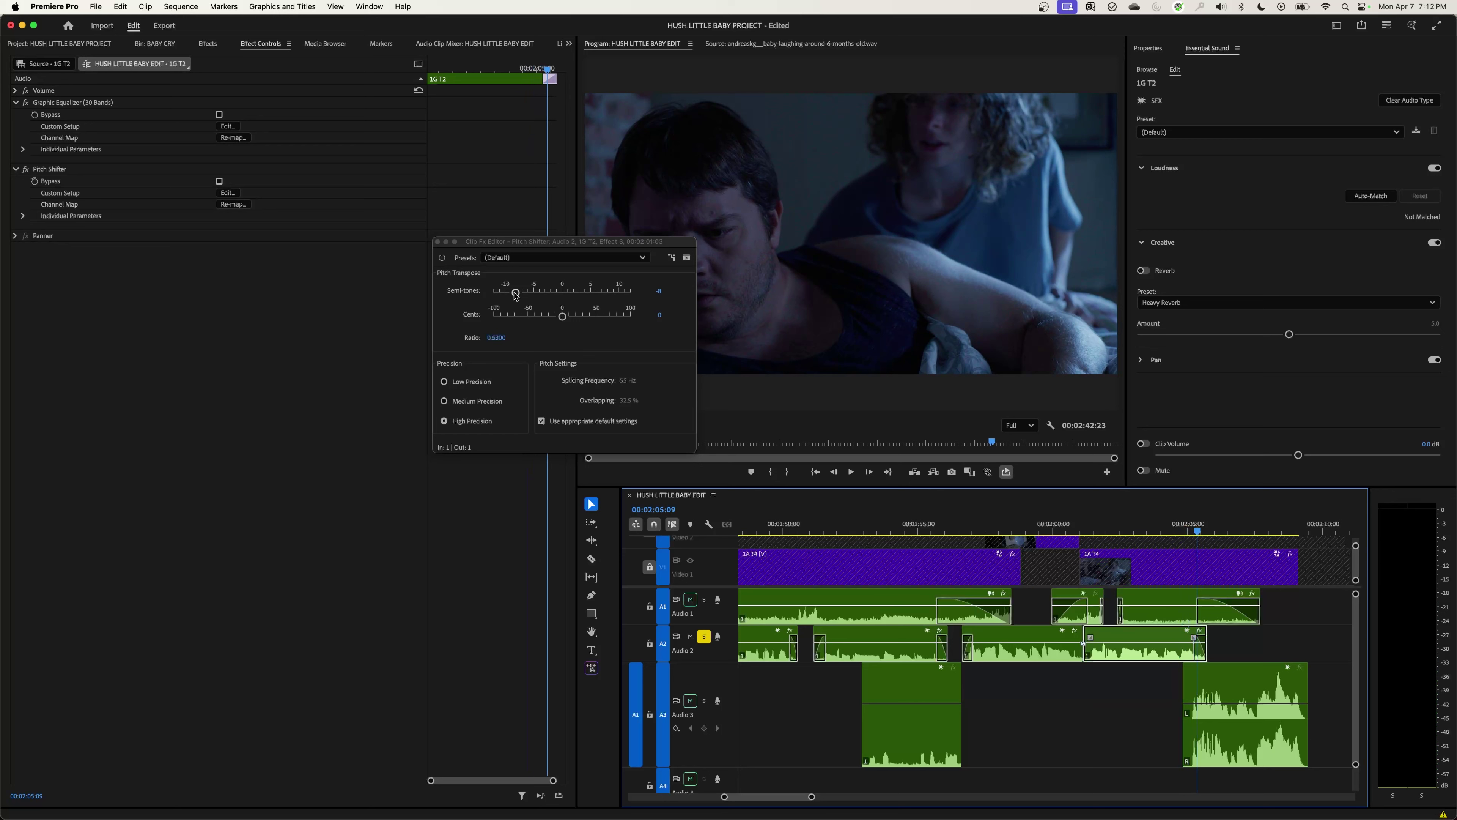
# Step: Set the second segment's Pitch Shifter to -9 semitones and play the segment back twice from about 00:02:01
pyautogui.click(658, 291)
pyautogui.write('-1')
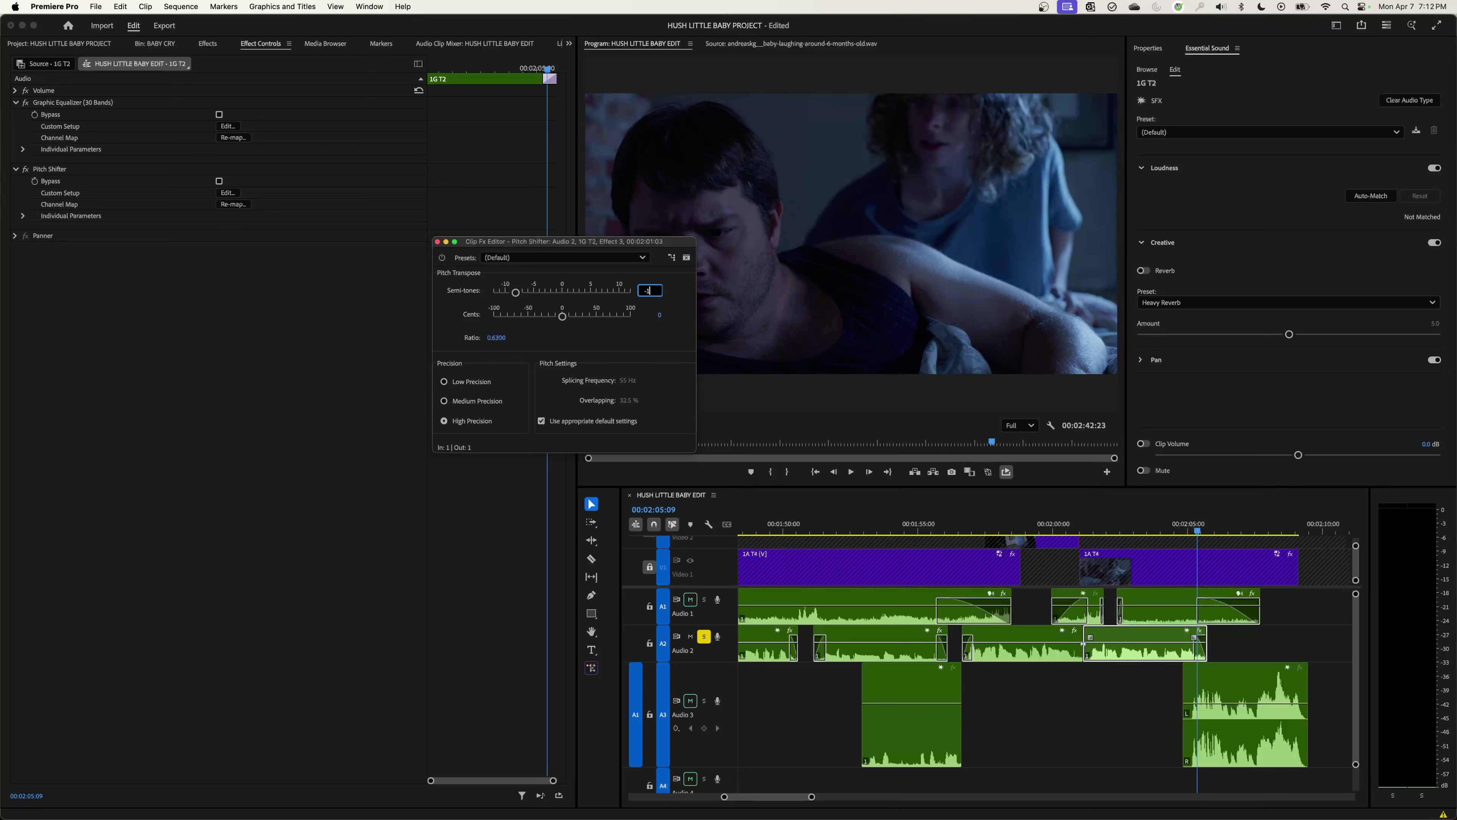
pyautogui.write('0')
pyautogui.press('Return')
pyautogui.click(1086, 524)
pyautogui.press('space')
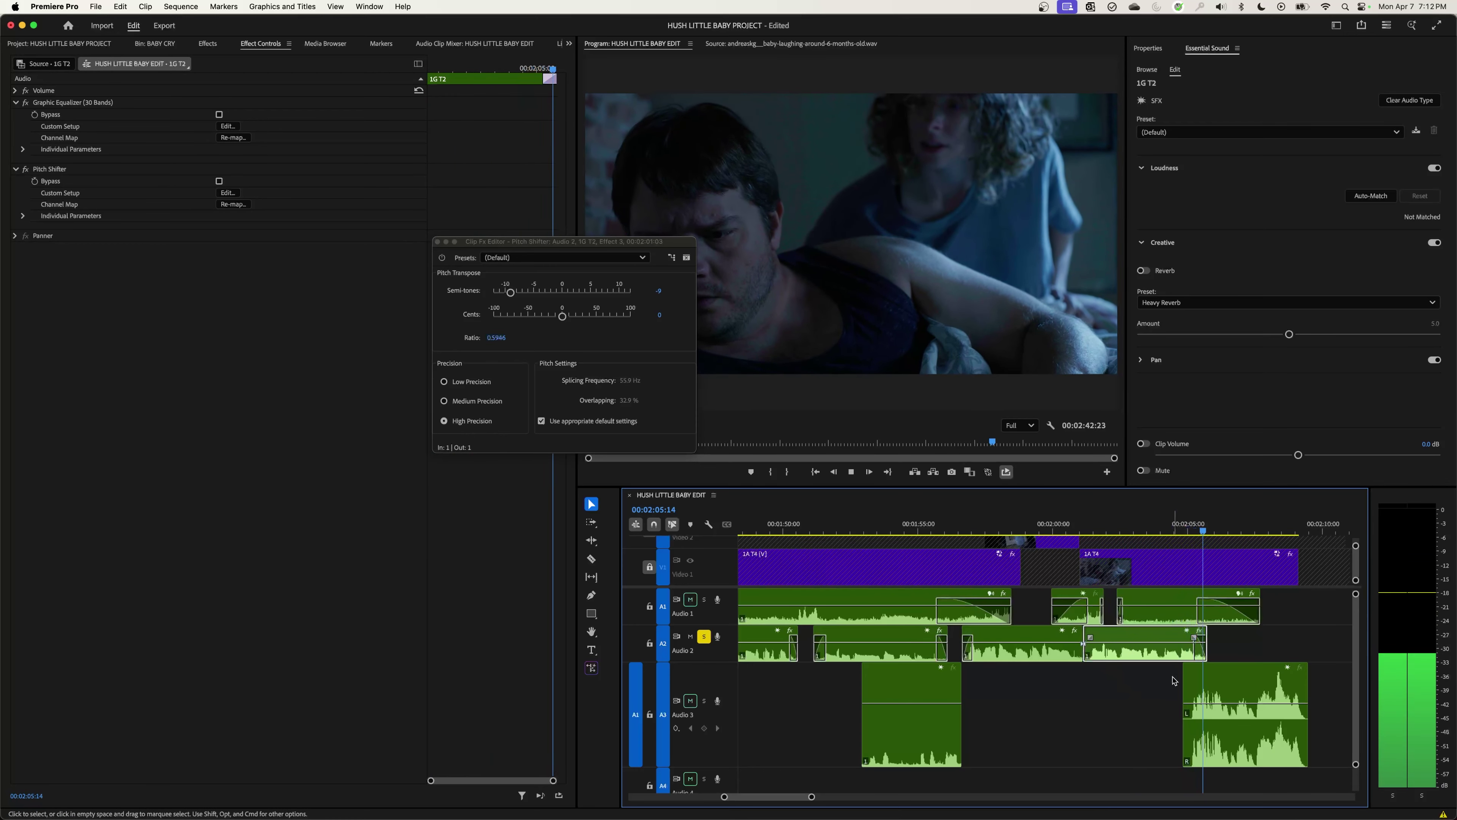
pyautogui.press('space')
pyautogui.click(1082, 525)
pyautogui.press('space')
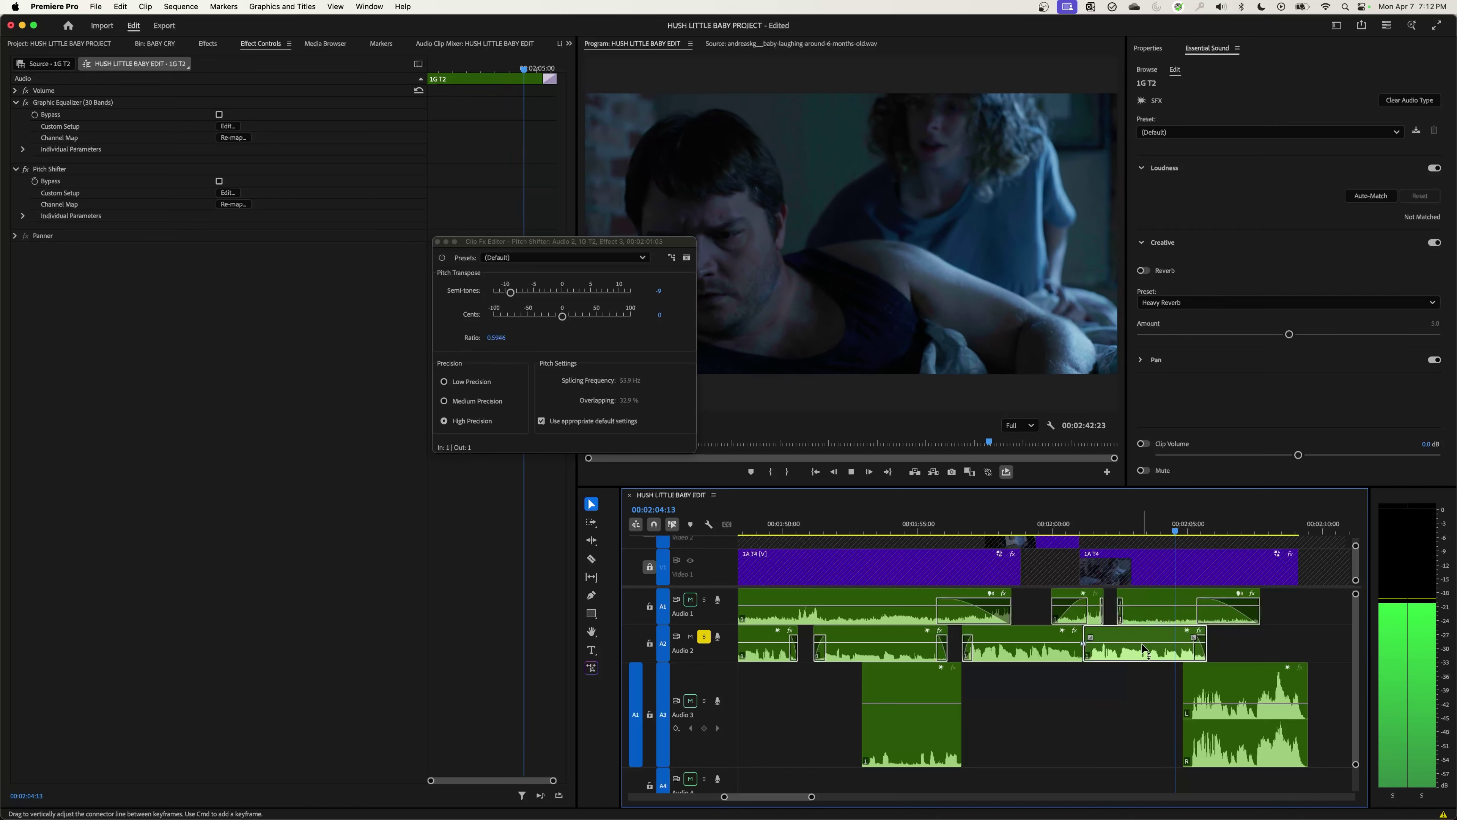
pyautogui.press('space')
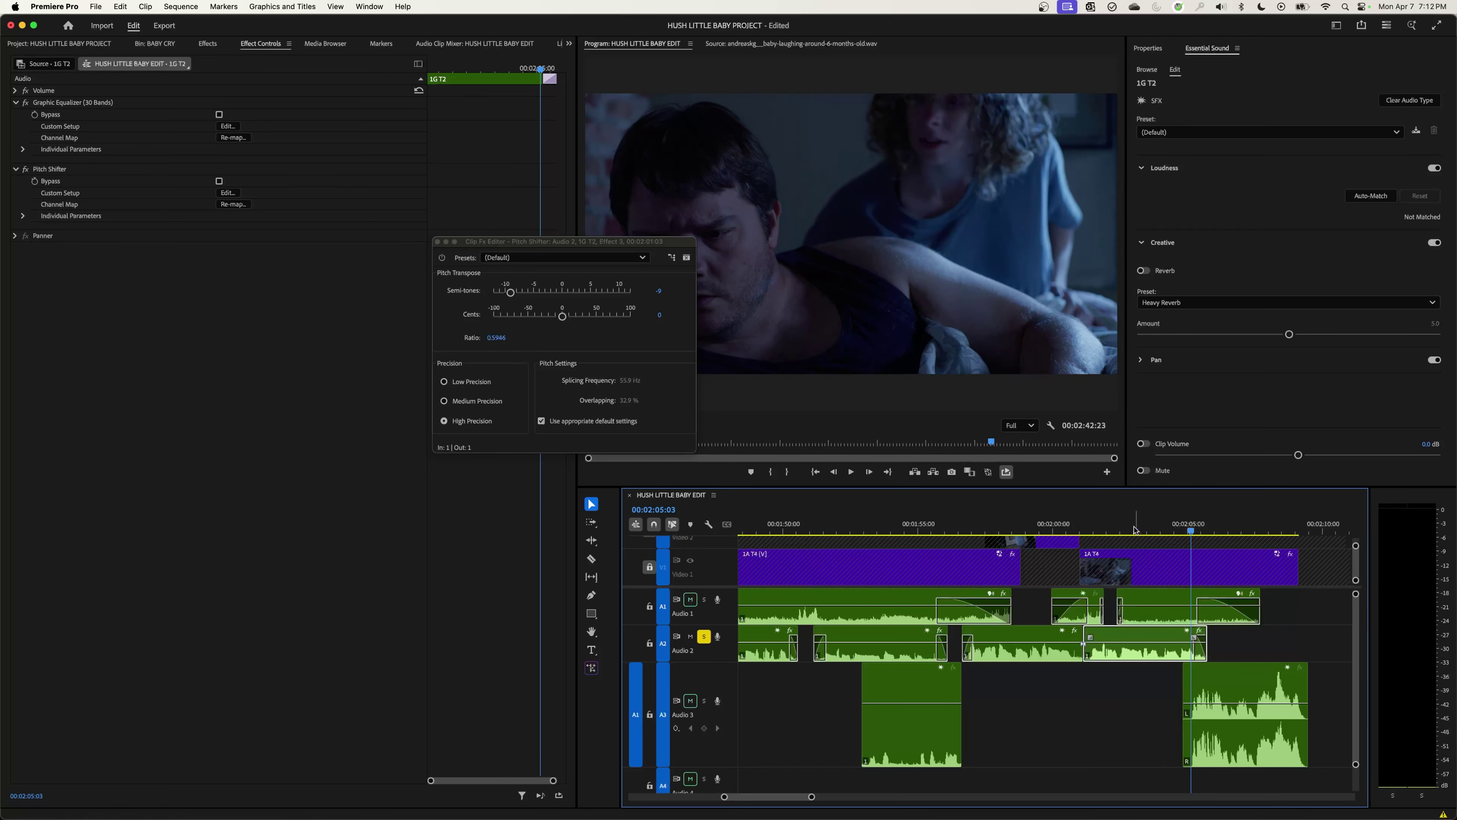
# Step: Crossfade the two Audio 2 segments at their cut with a transition lasting 00:00:02:08, and play through it
pyautogui.press('Up')
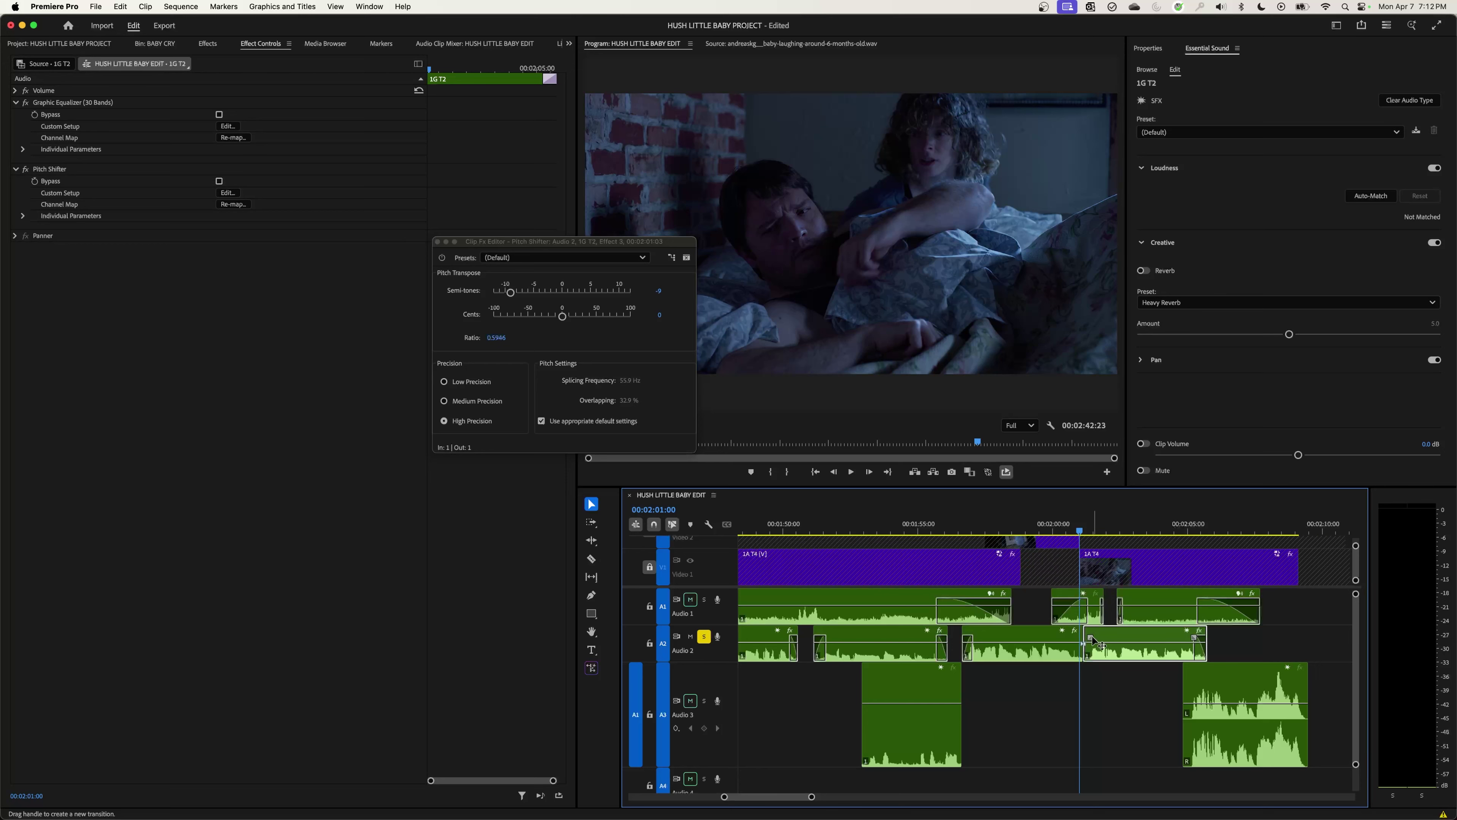
pyautogui.click(1092, 638)
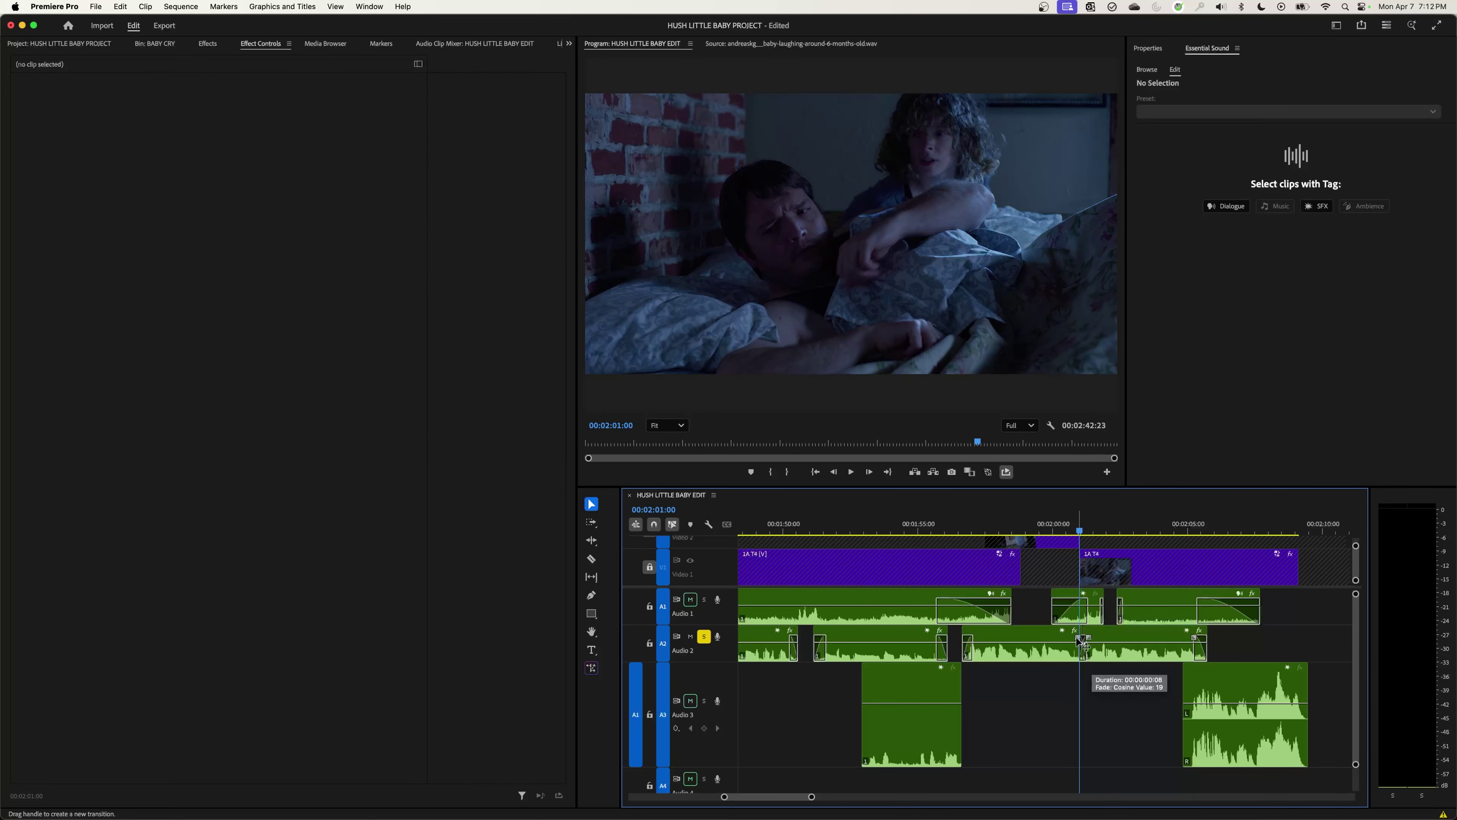
pyautogui.moveTo(1067, 638); pyautogui.dragTo(1052, 638)
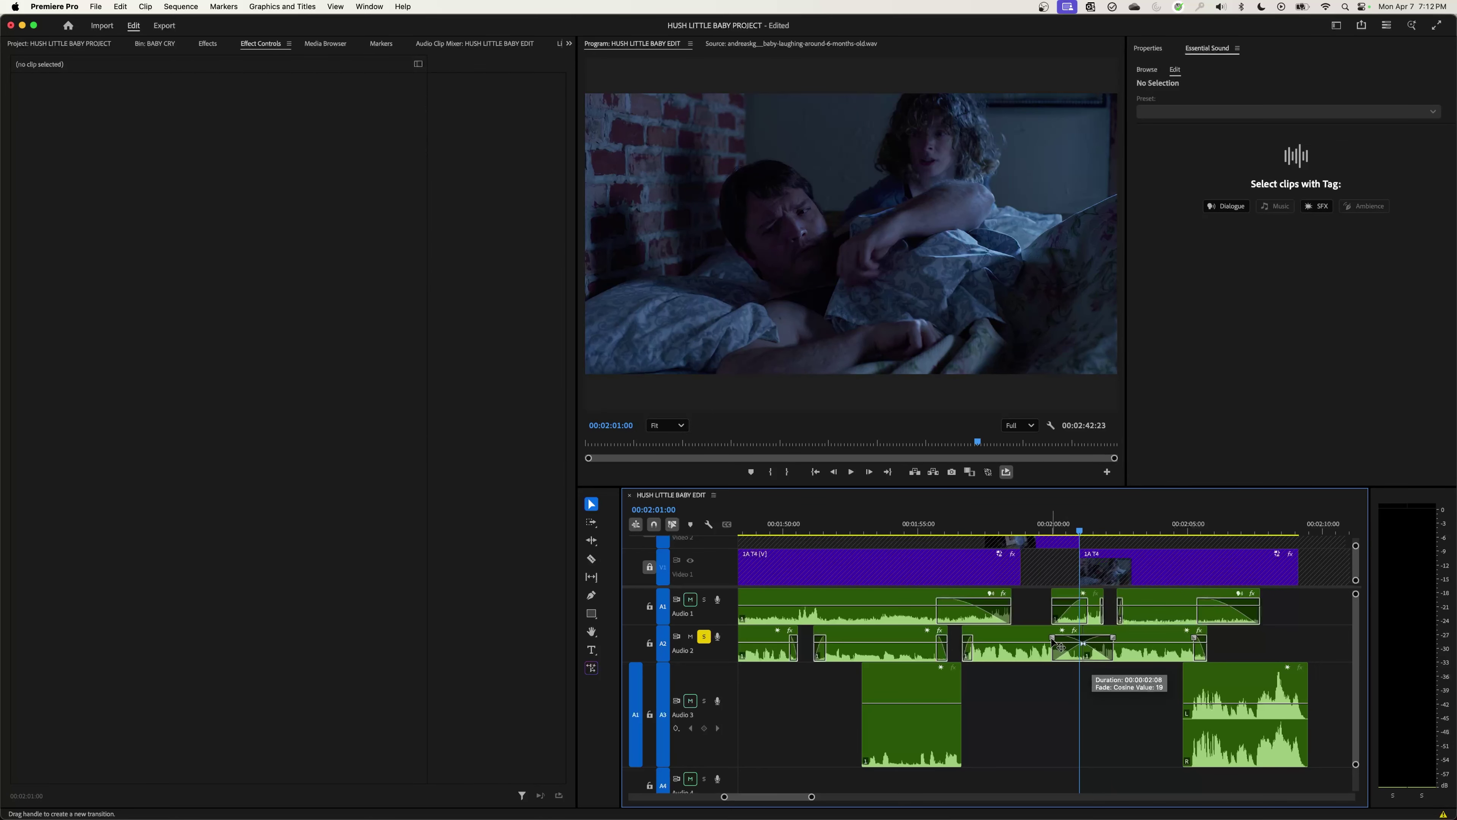
pyautogui.click(1030, 525)
pyautogui.press('space')
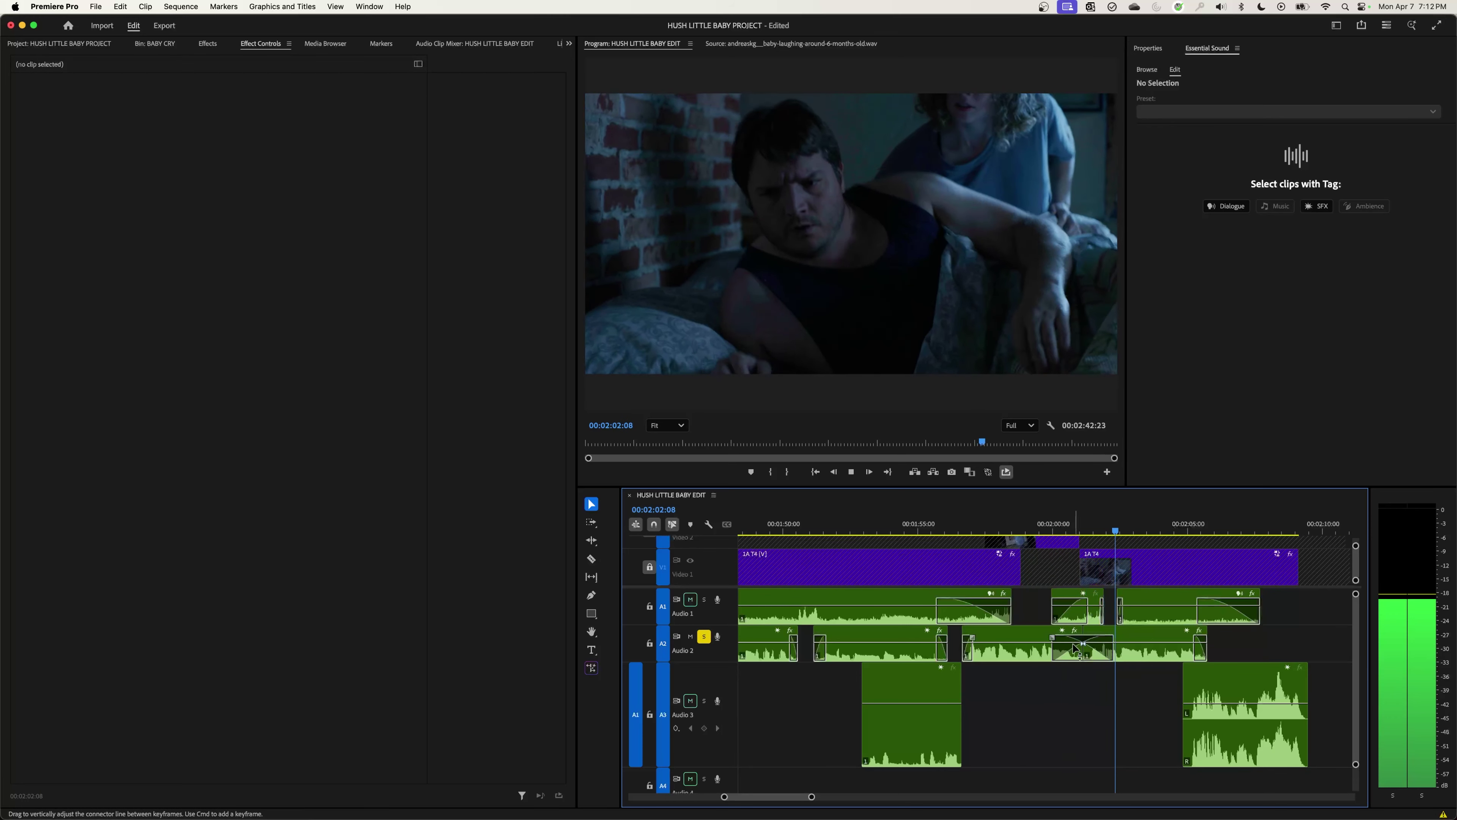
pyautogui.press('space')
# Step: Shorten the Audio 2 crossfade at the cut to 00:00:01:10 and listen to the transition again
pyautogui.moveTo(1061, 648); pyautogui.dragTo(1068, 644)
pyautogui.press('space')
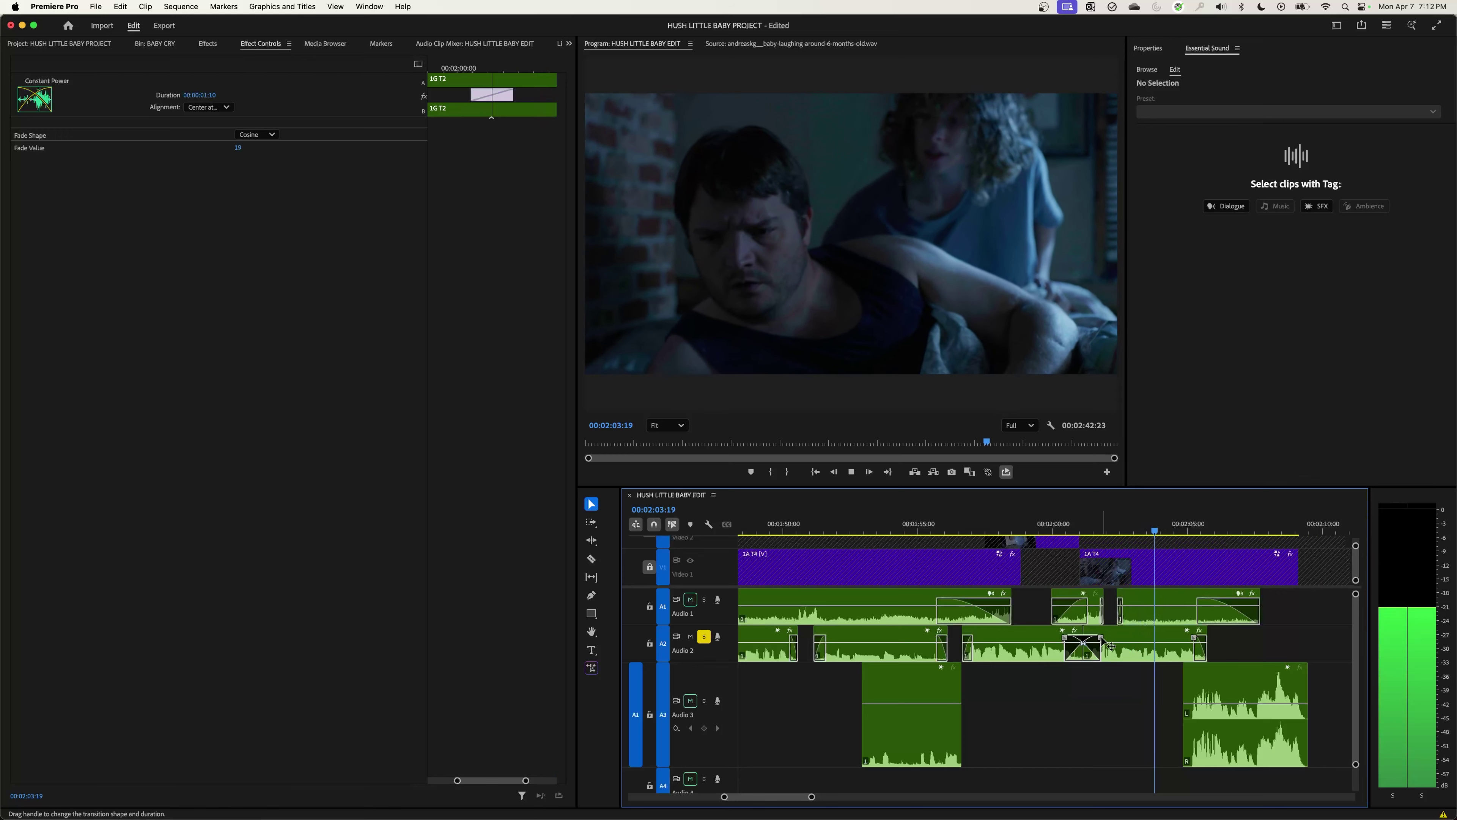
pyautogui.moveTo(1112, 646); pyautogui.dragTo(1106, 646)
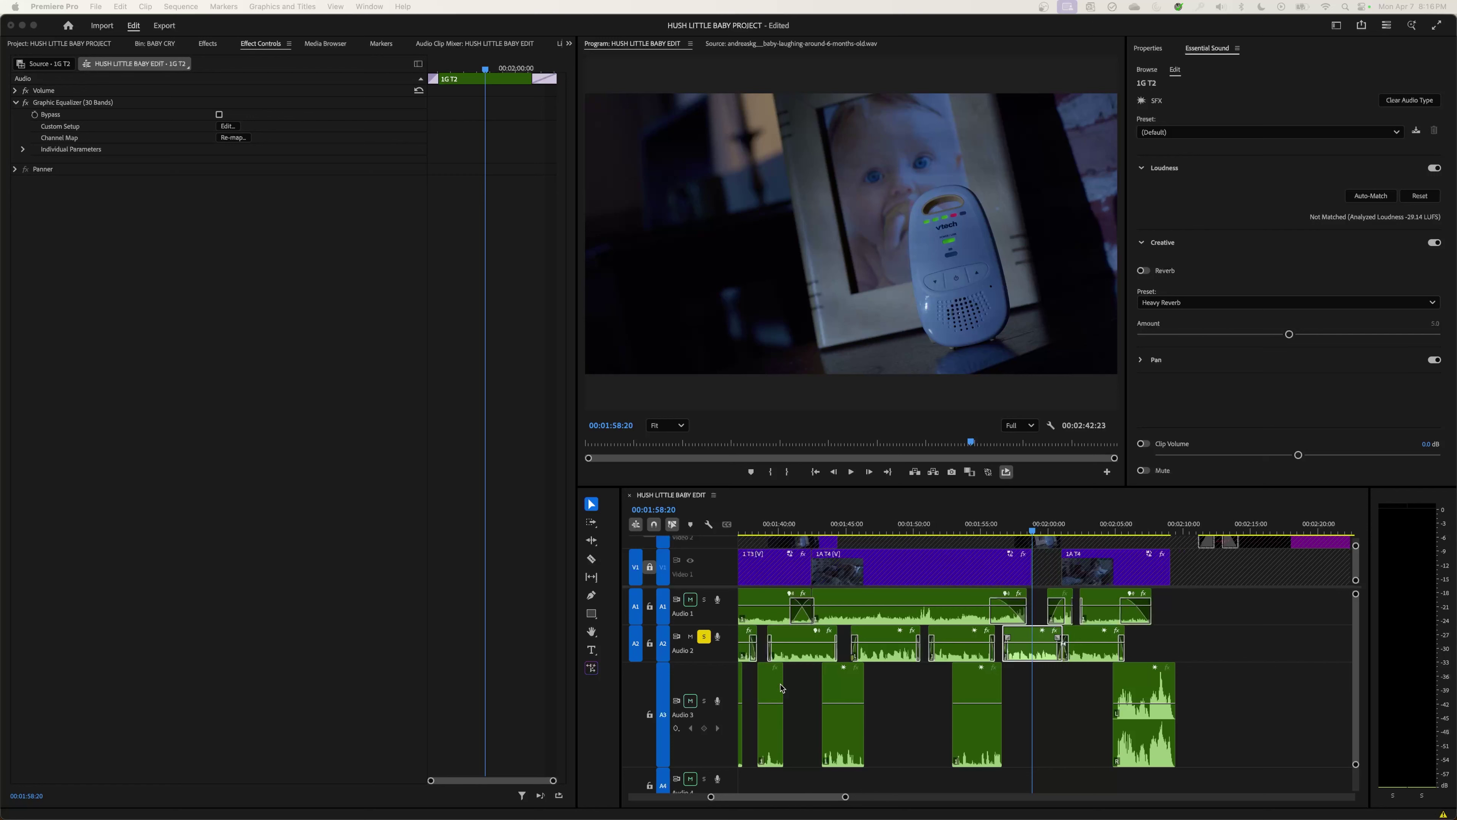
# Step: Reduce the Audio 3 track height, then select and play the Audio 2 clip that starts at about 00:01:11:09
pyautogui.click(913, 517)
pyautogui.hotkey('shift', '=')
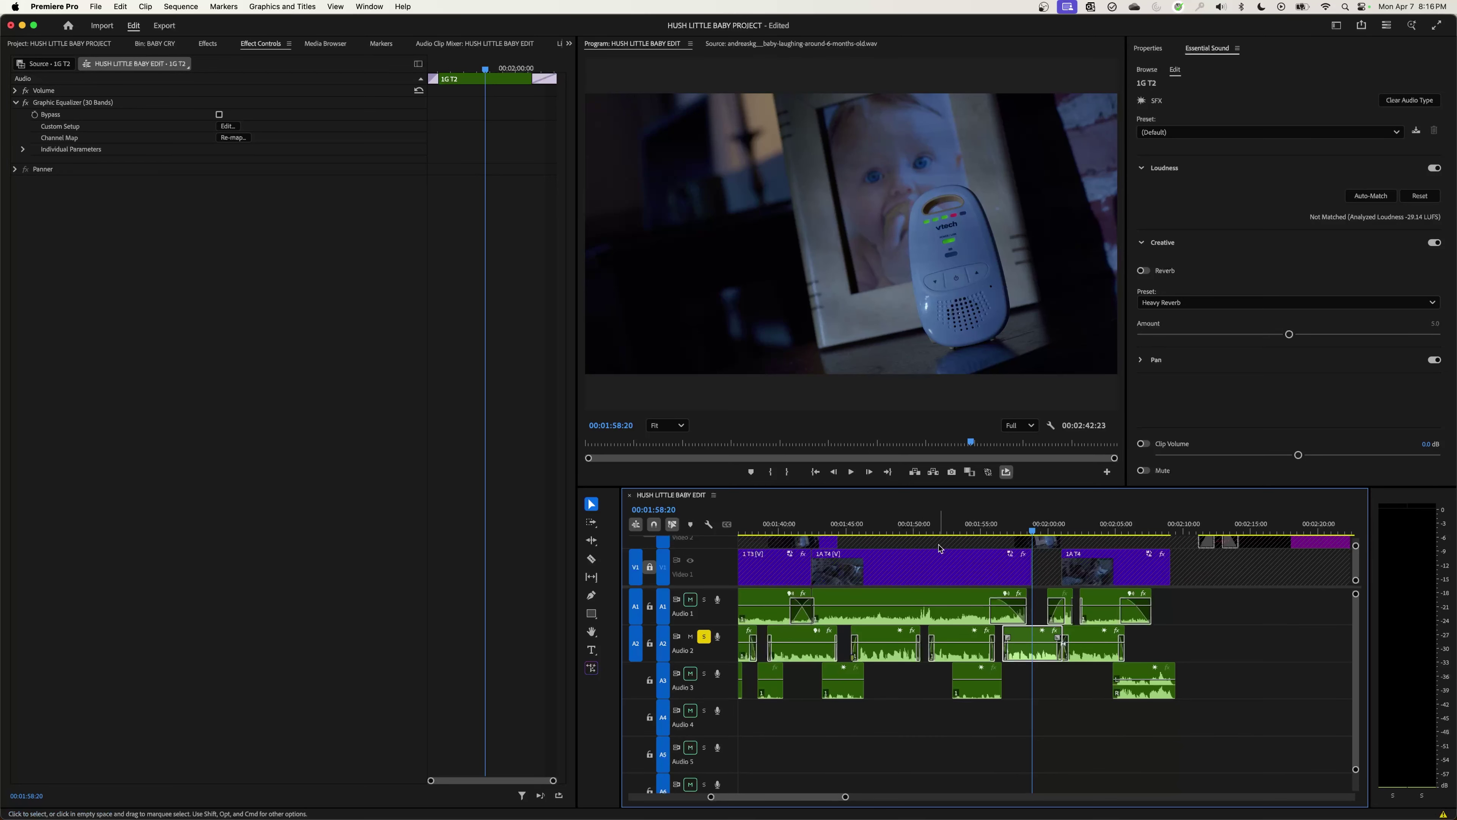
pyautogui.click(742, 523)
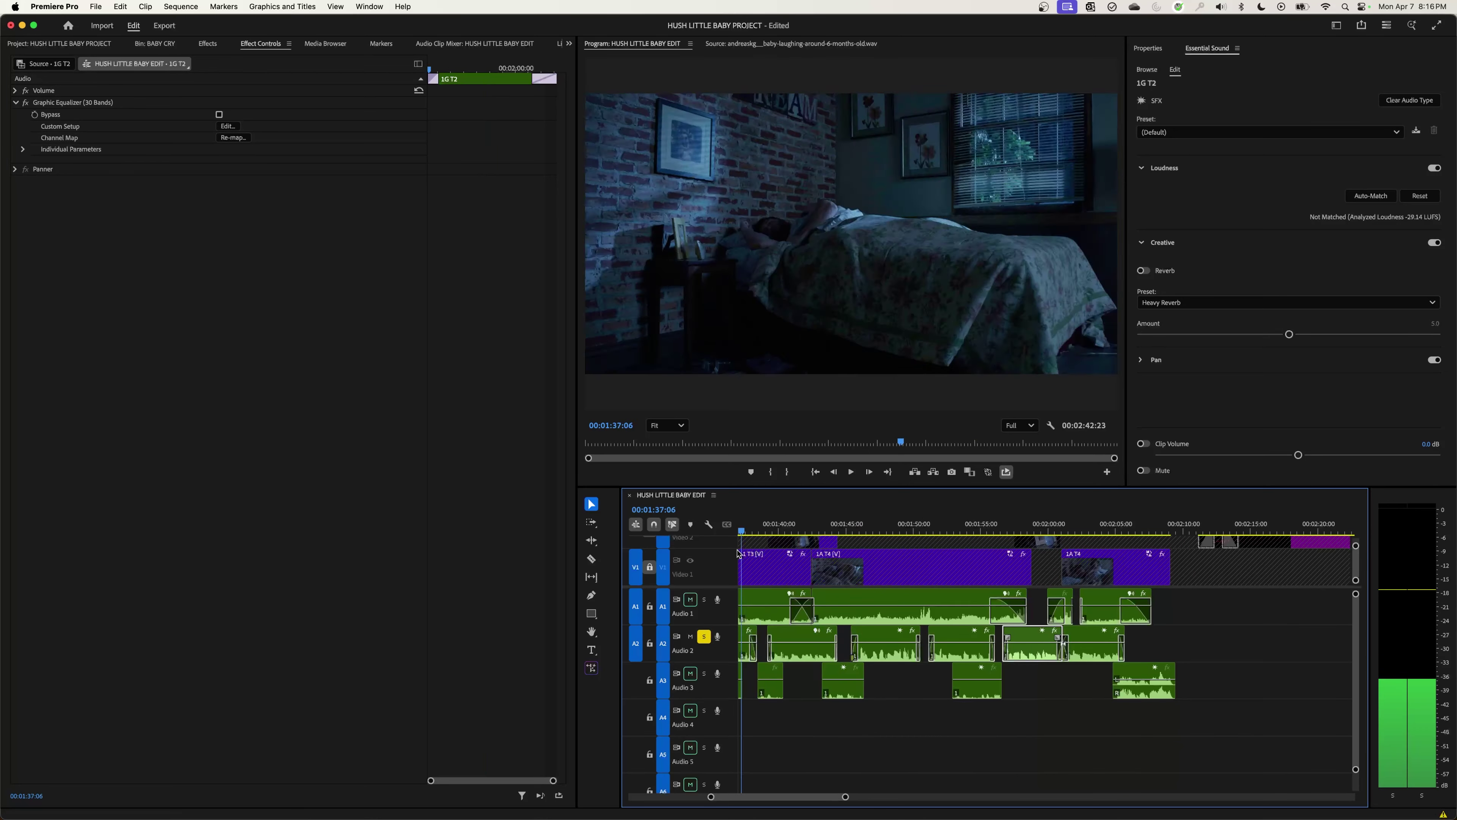
pyautogui.moveTo(738, 553); pyautogui.dragTo(1056, 560)
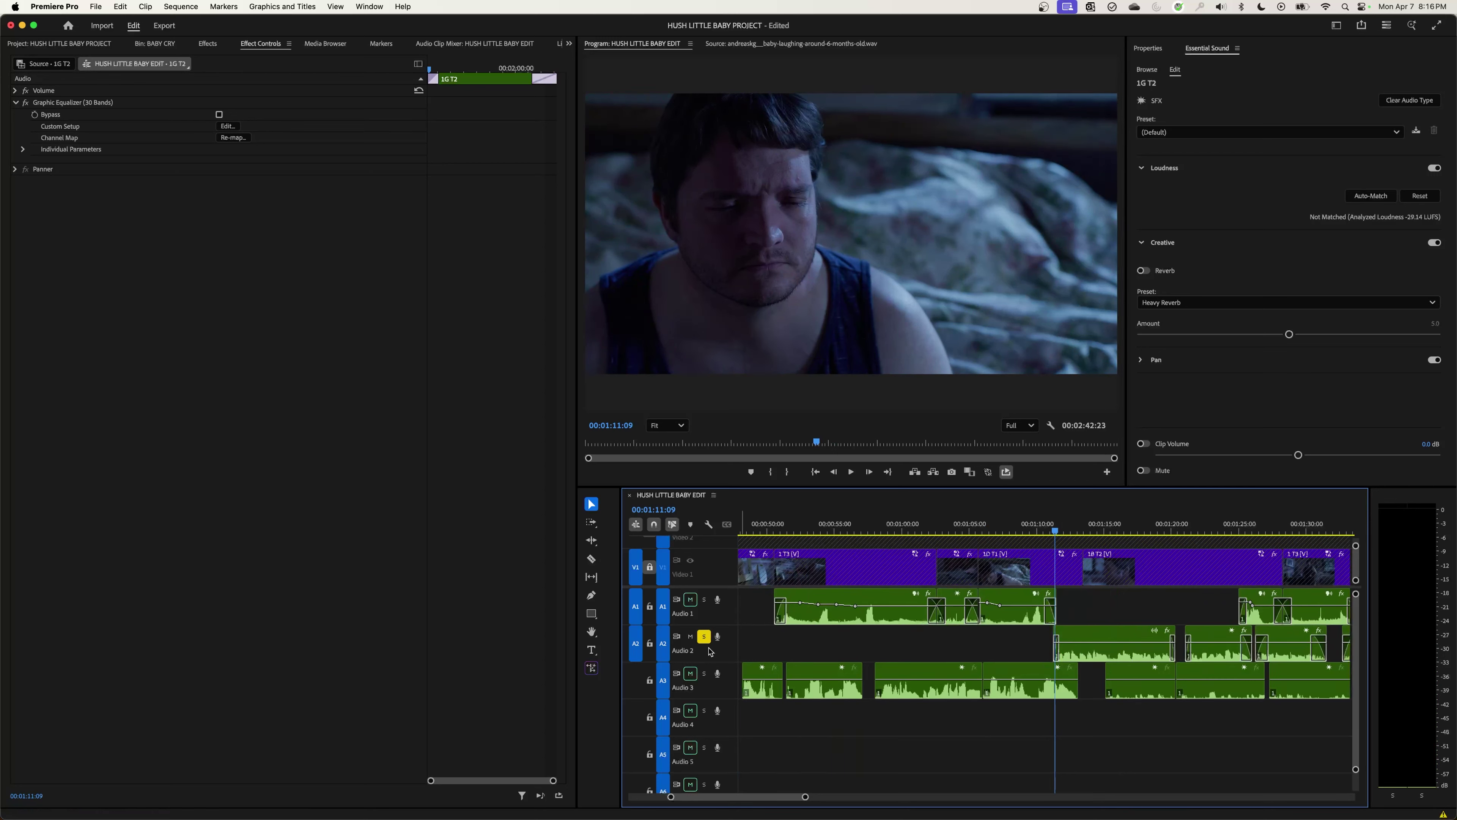
pyautogui.click(1068, 640)
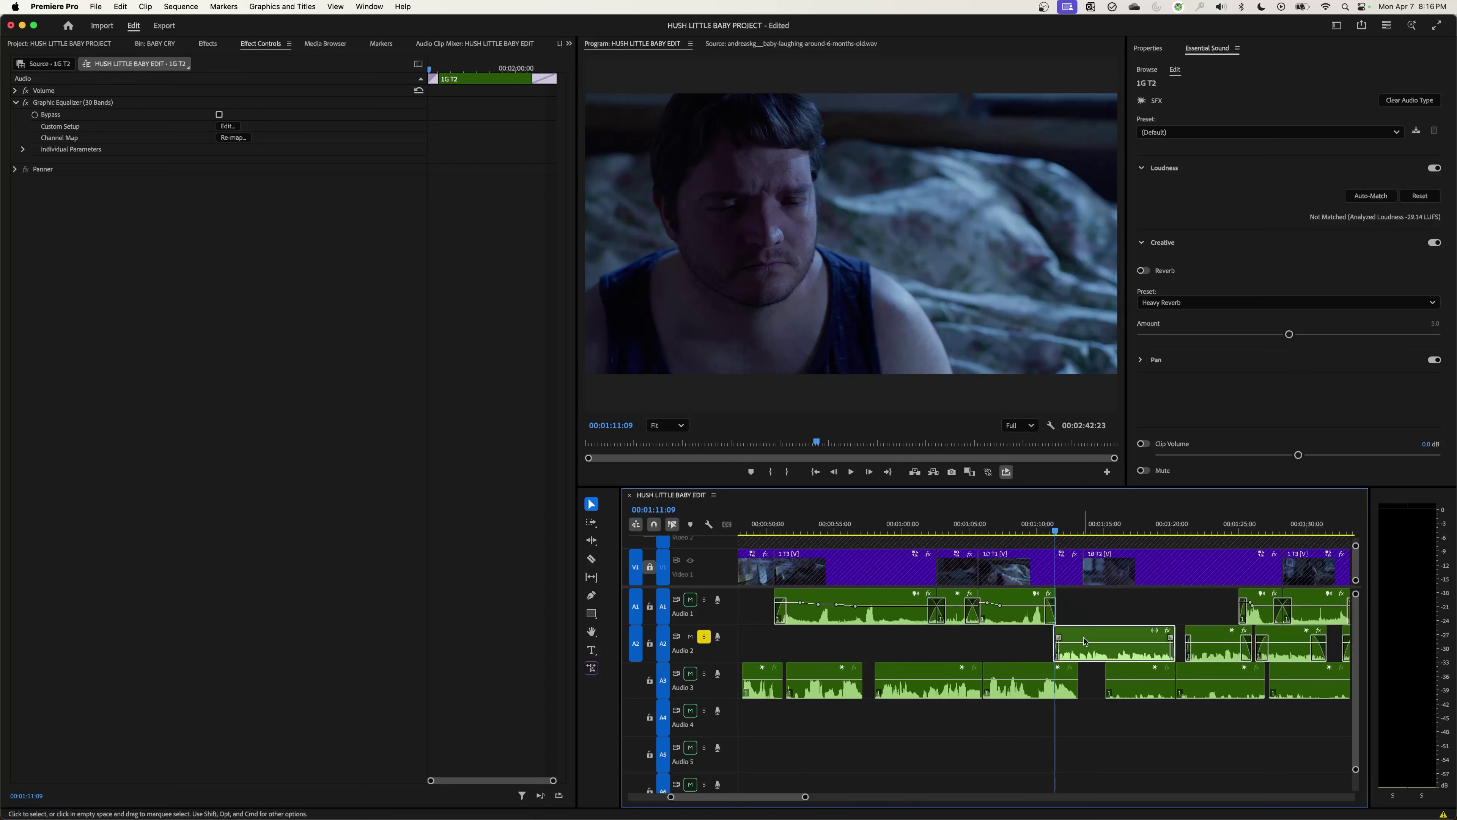
pyautogui.press('space')
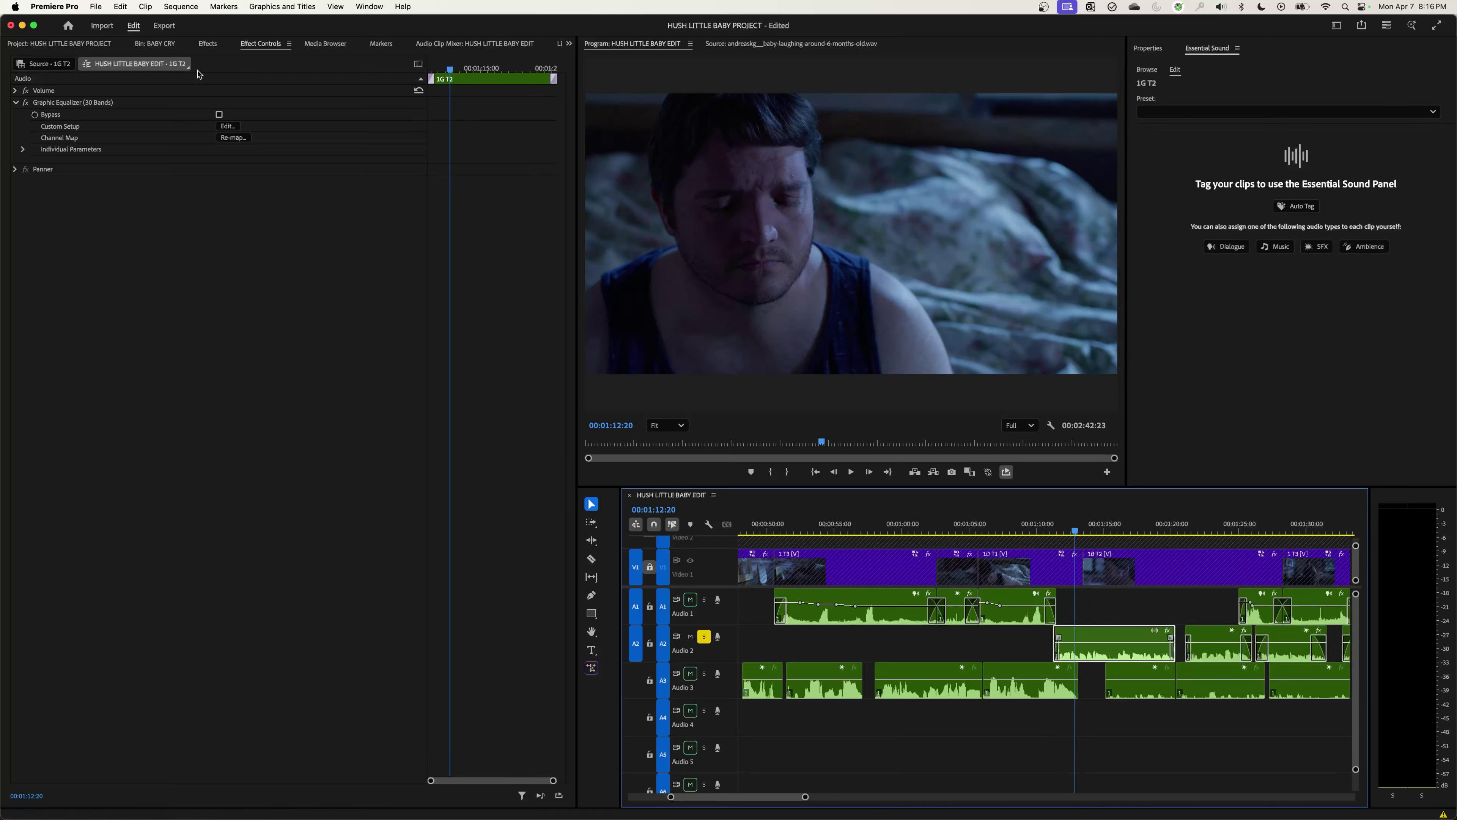
# Step: Search the effects for "high" and apply Highpass to the selected Audio 2 clip
pyautogui.click(209, 45)
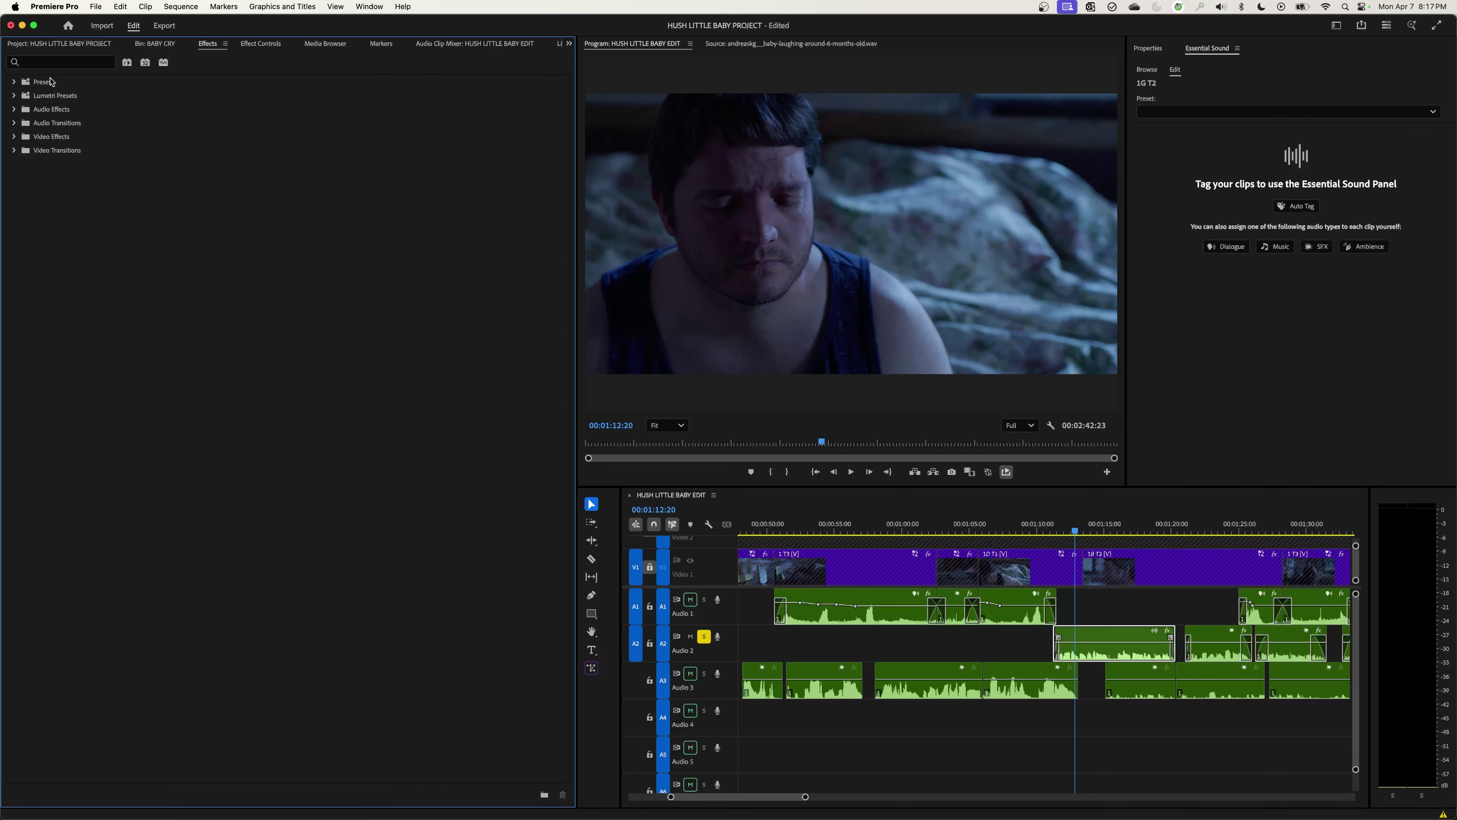
pyautogui.click(41, 63)
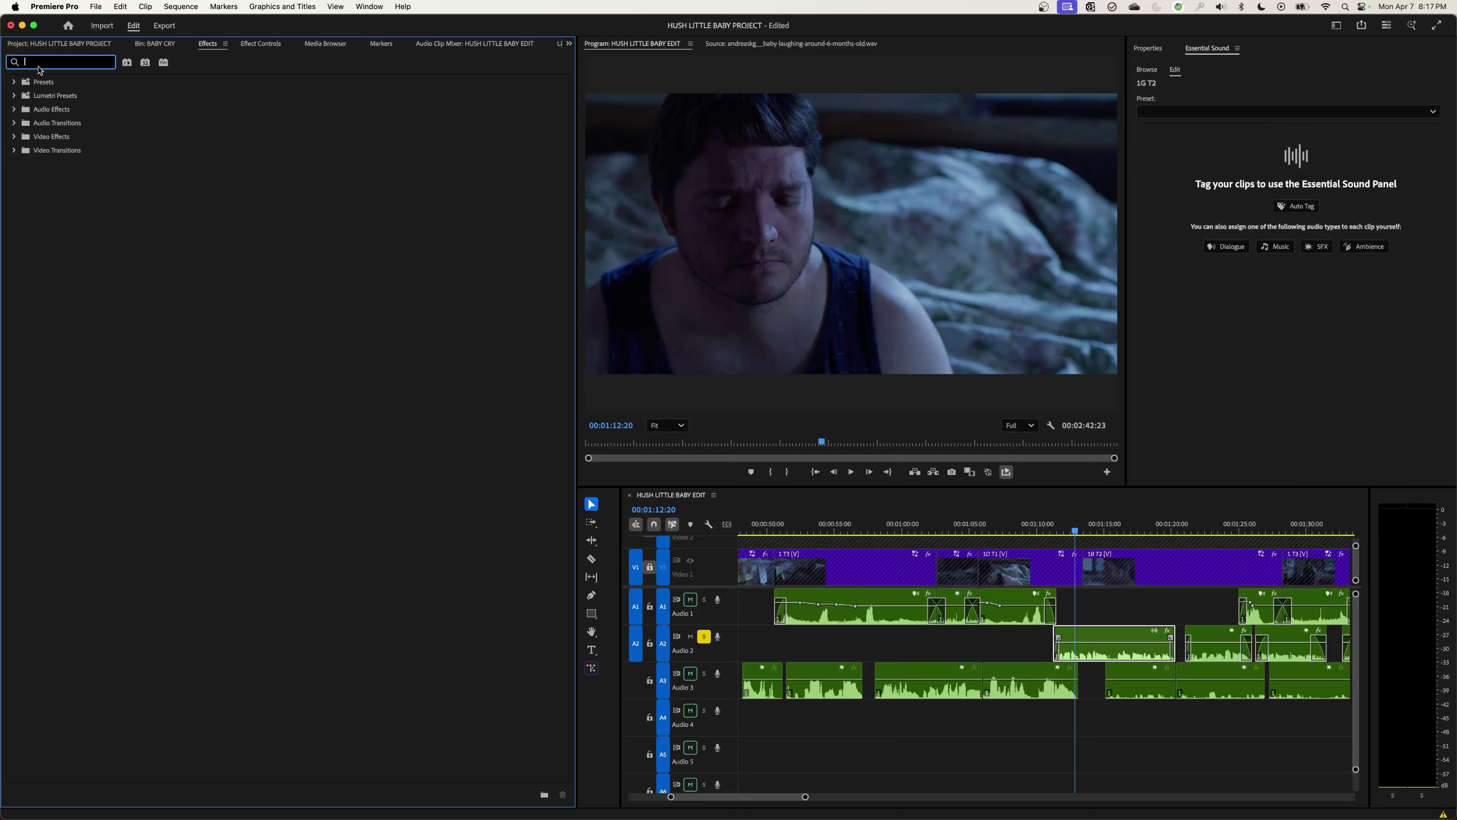
pyautogui.write('high')
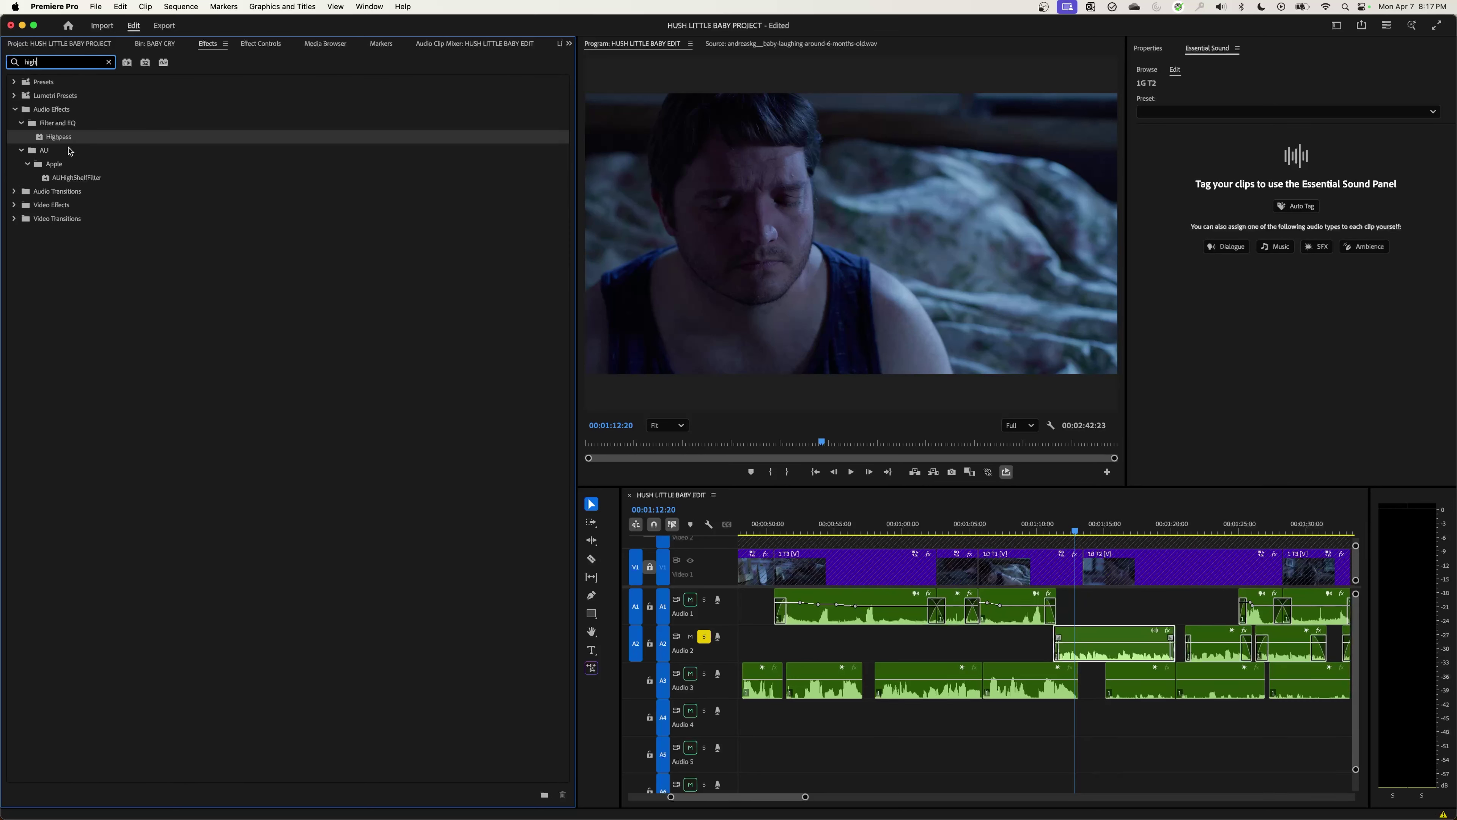
pyautogui.moveTo(52, 138); pyautogui.dragTo(158, 218)
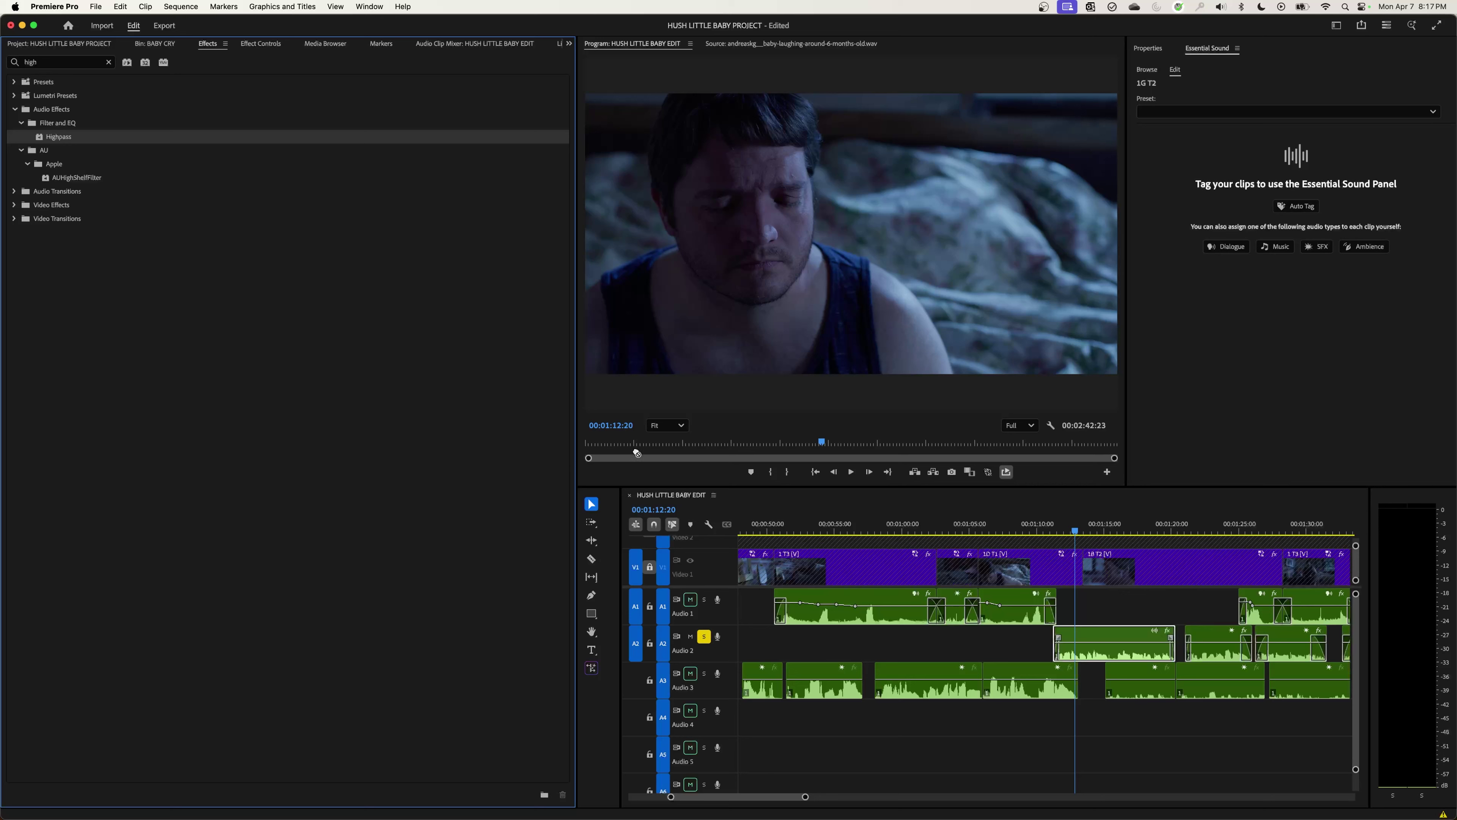
pyautogui.moveTo(637, 453); pyautogui.dragTo(1100, 646)
# Step: Set the Highpass cutoff to 700 Hz and play the Audio 2 clip from about 00:01:12:10
pyautogui.click(259, 44)
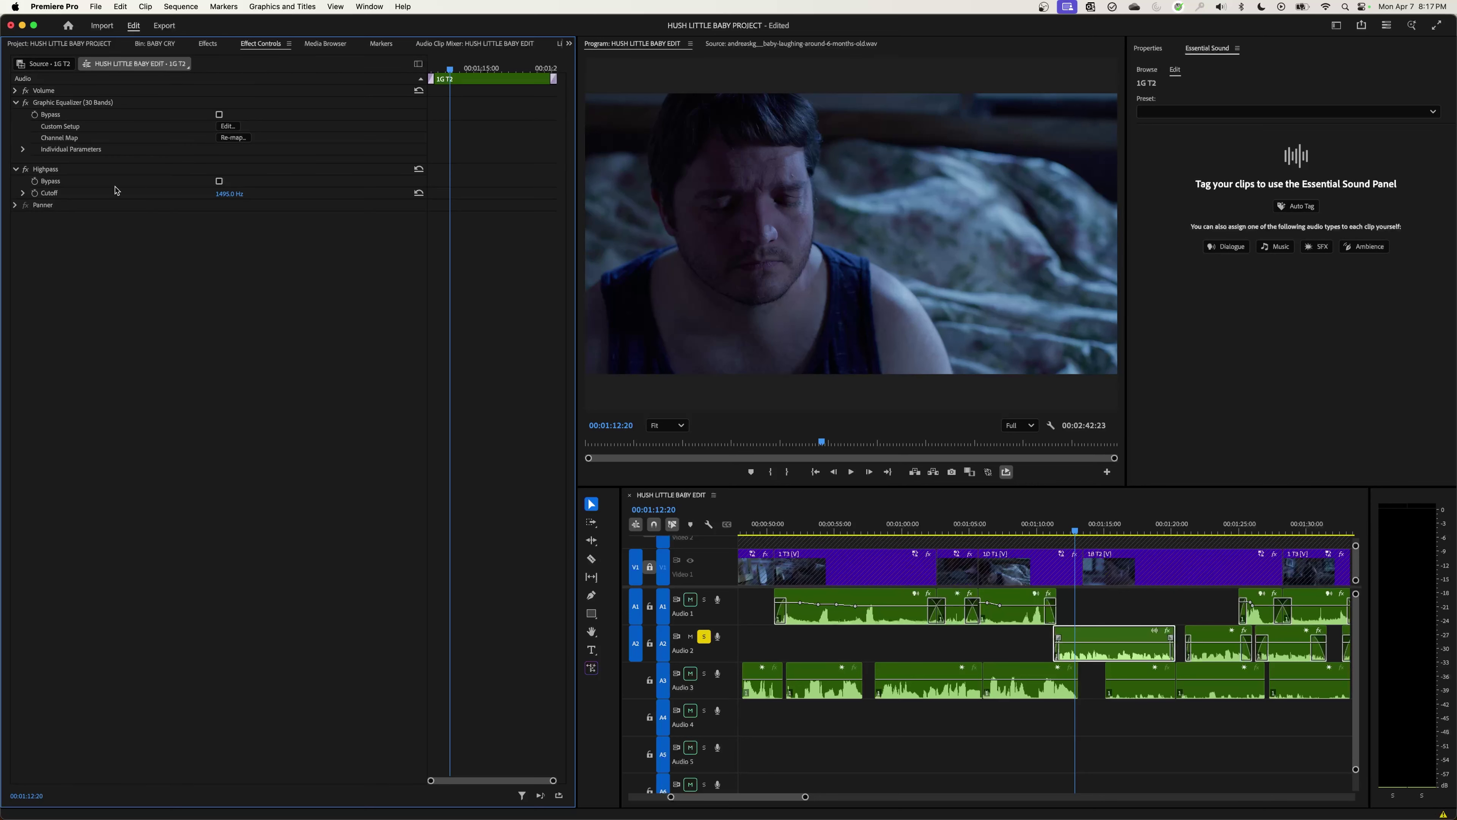
pyautogui.click(231, 192)
pyautogui.write('700')
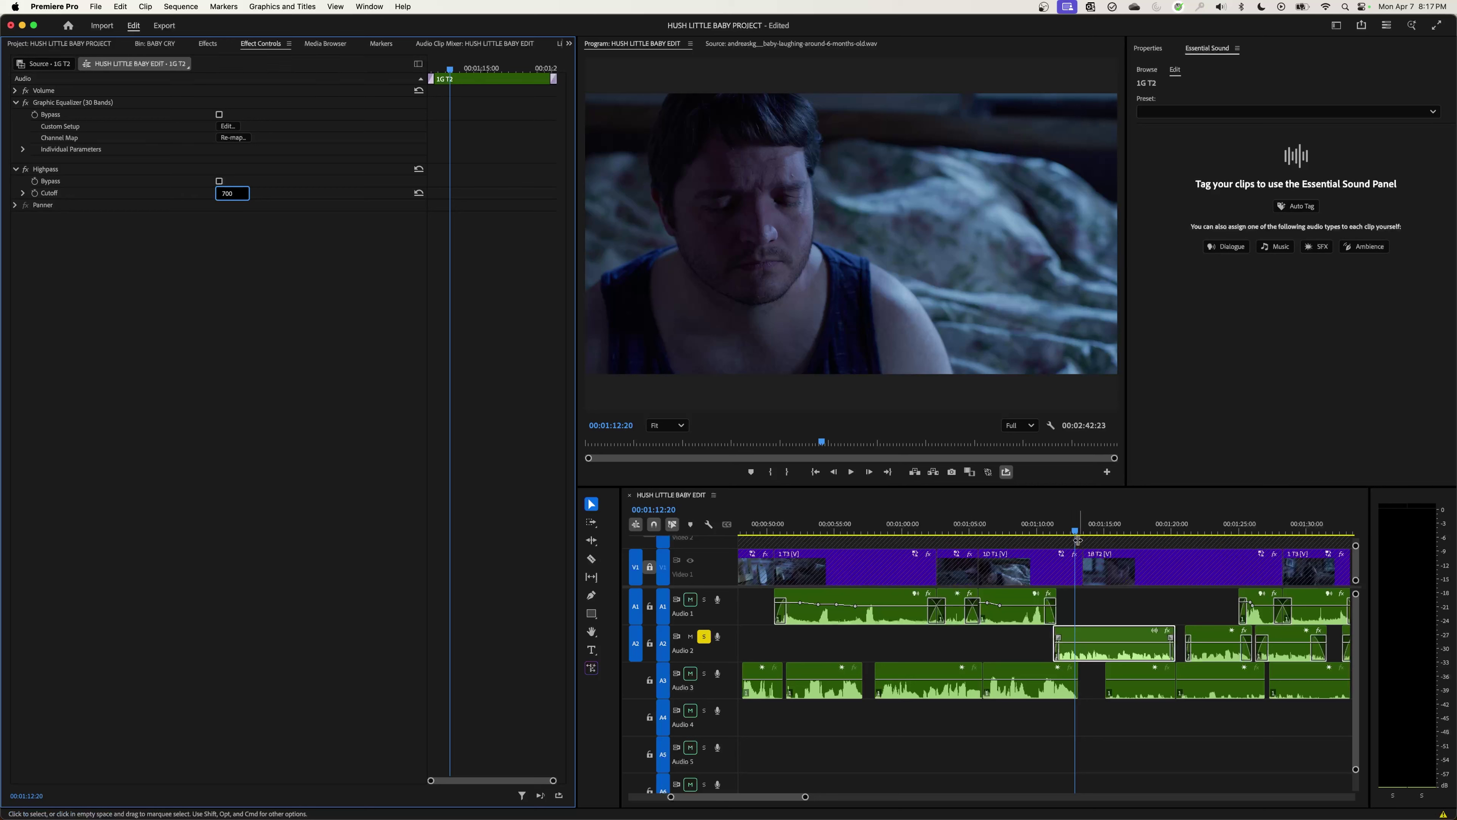
pyautogui.click(1069, 530)
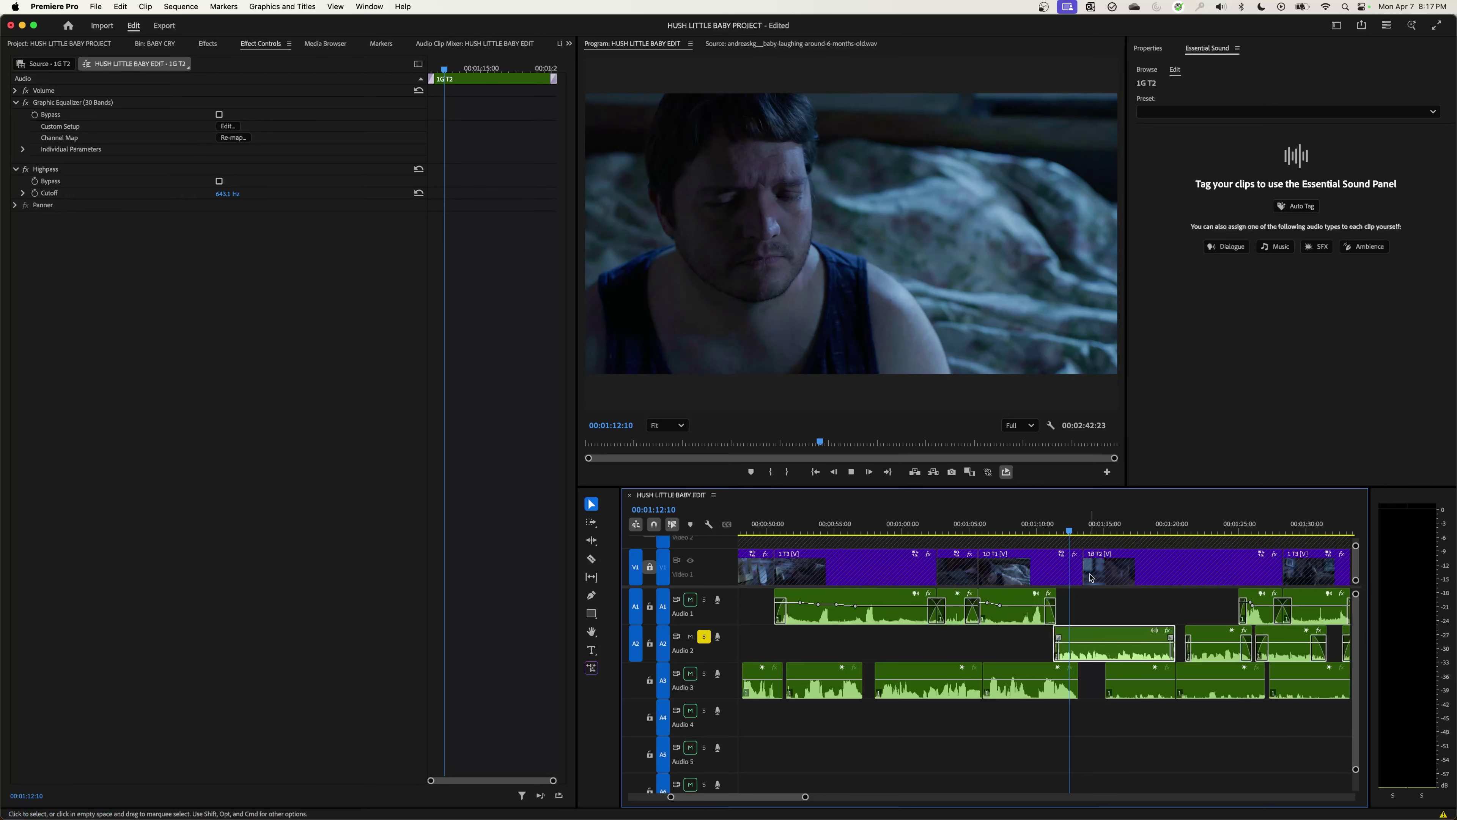
pyautogui.press('space')
pyautogui.press('space')
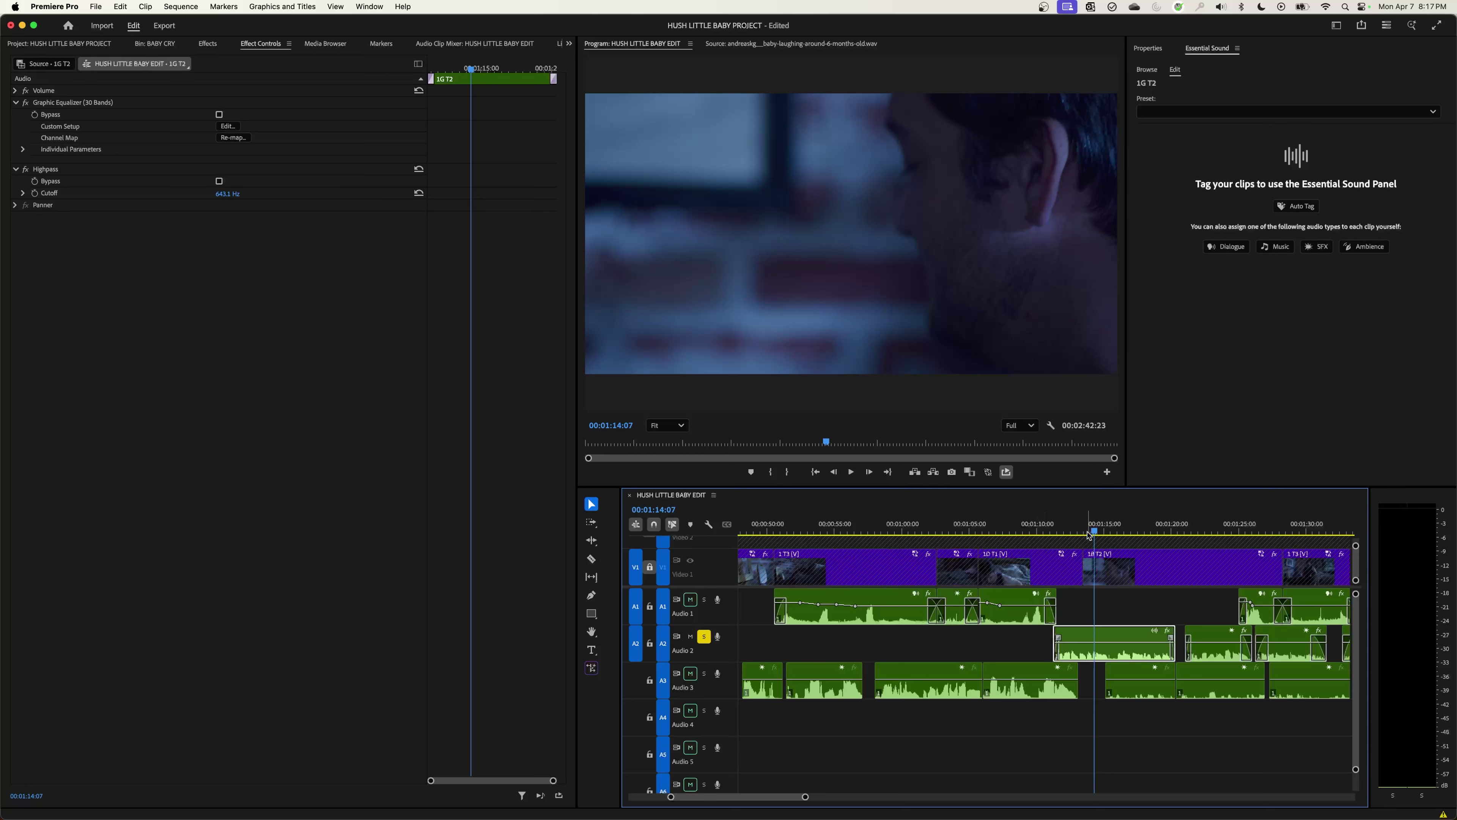
# Step: Play the Audio 2 clip from 00:01:11:10 and compare its sound with the Highpass effect disabled and re-enabled
pyautogui.moveTo(1087, 529); pyautogui.dragTo(1056, 536)
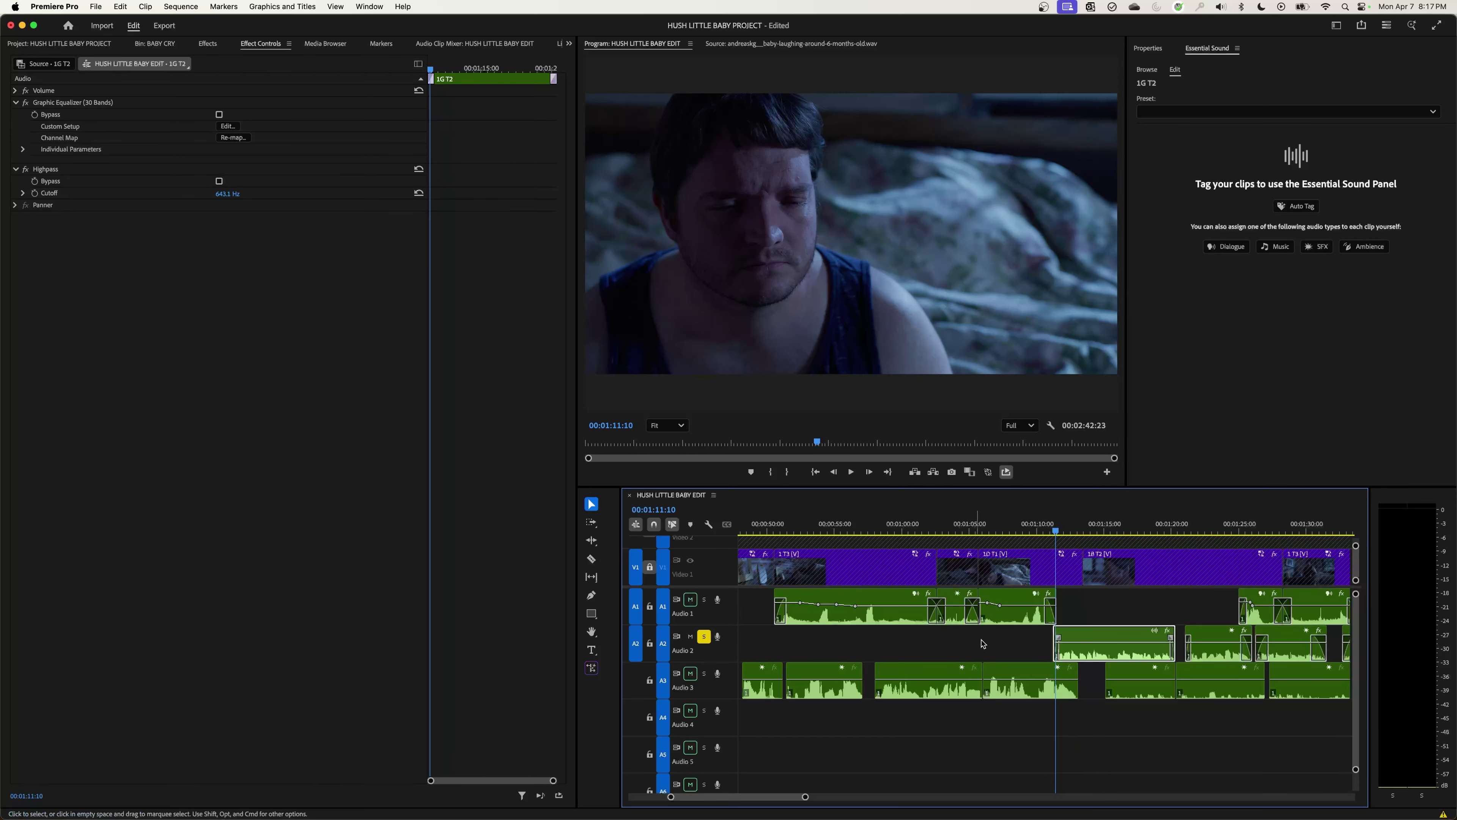
pyautogui.click(25, 170)
pyautogui.press('space')
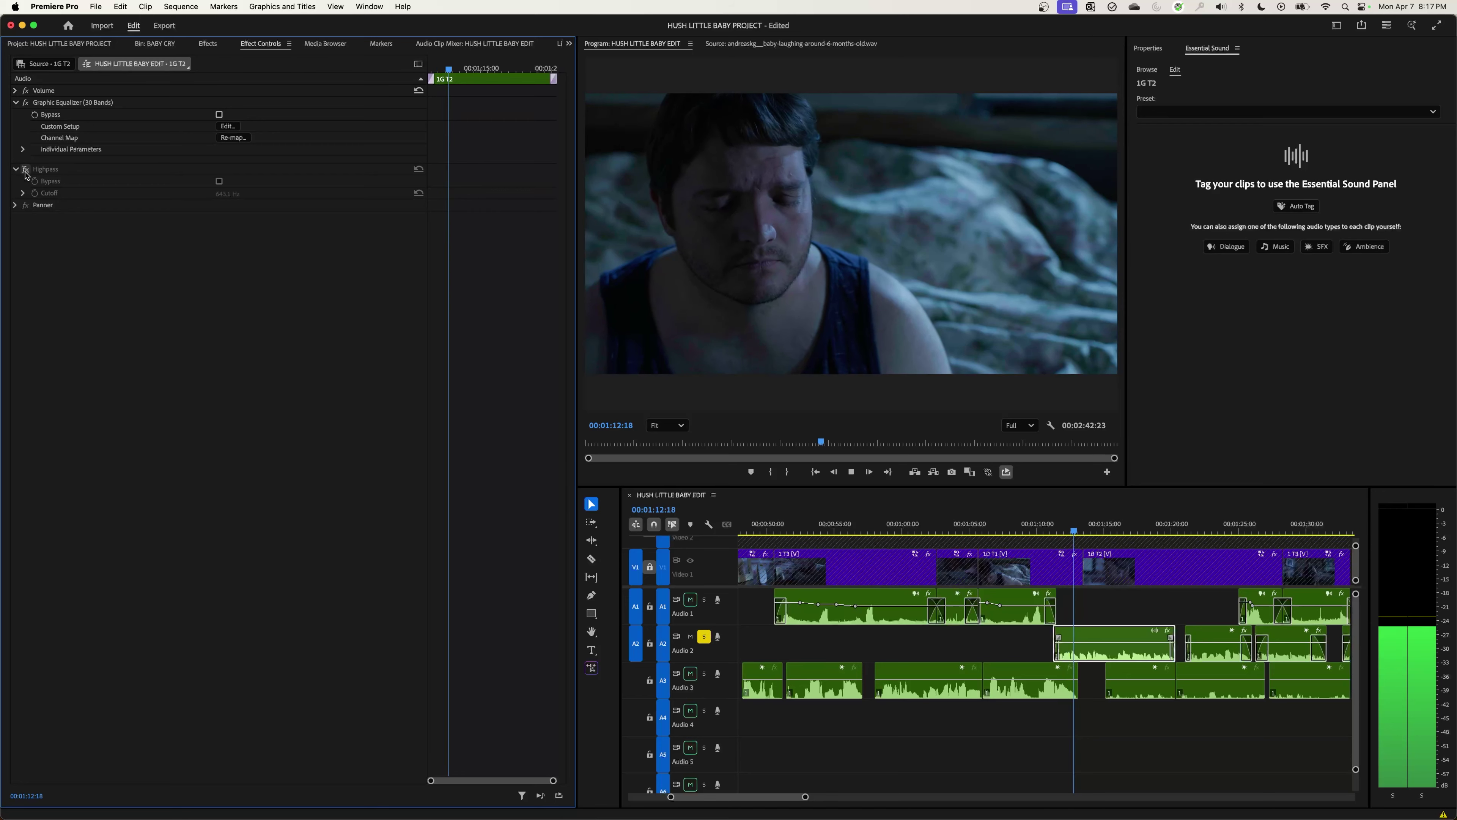
pyautogui.click(26, 171)
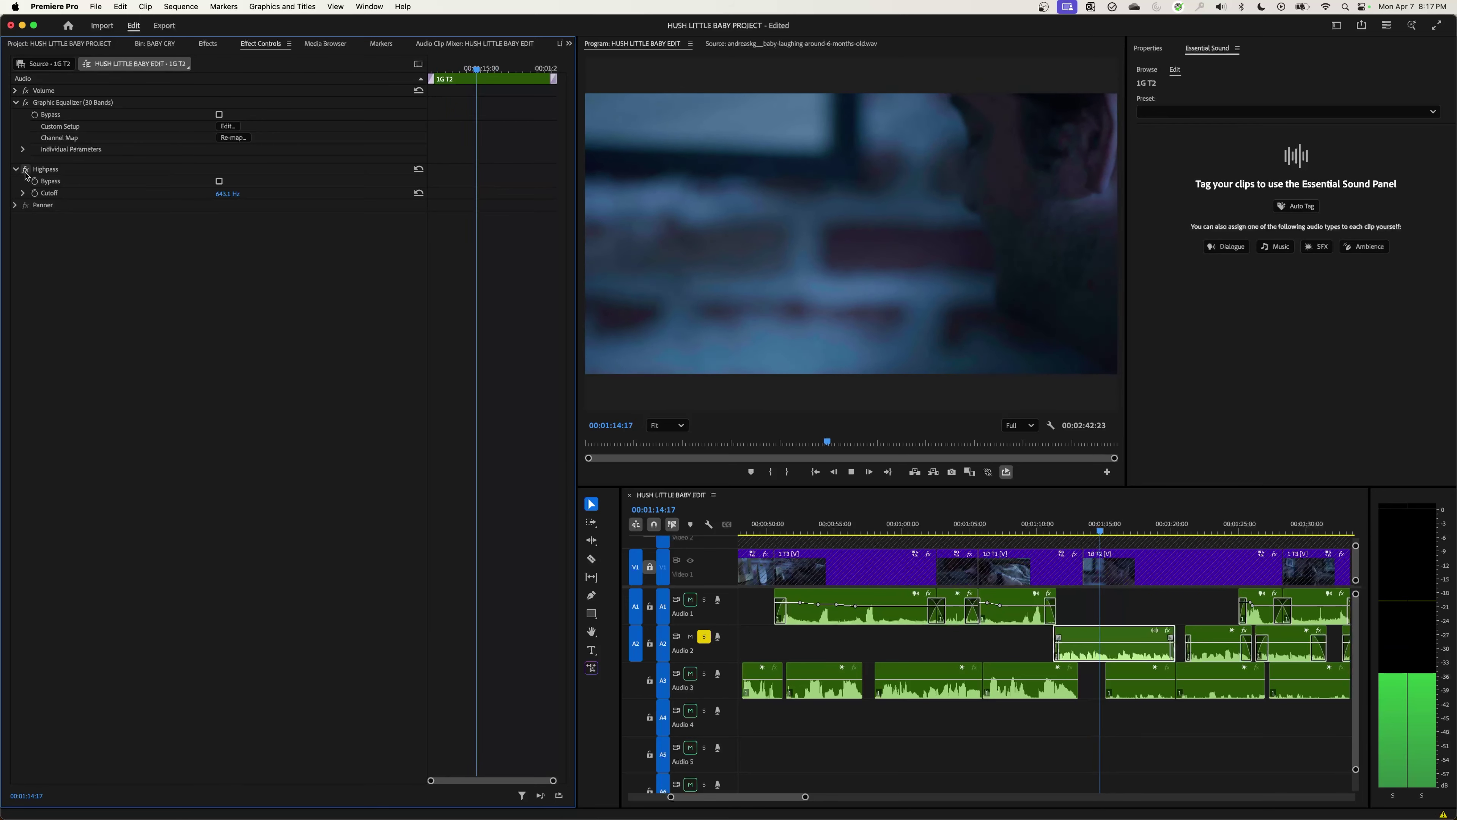
# Step: Switch Highpass off and back on while the Audio 2 clip plays past 00:01:14:17, then stop playback
pyautogui.click(25, 171)
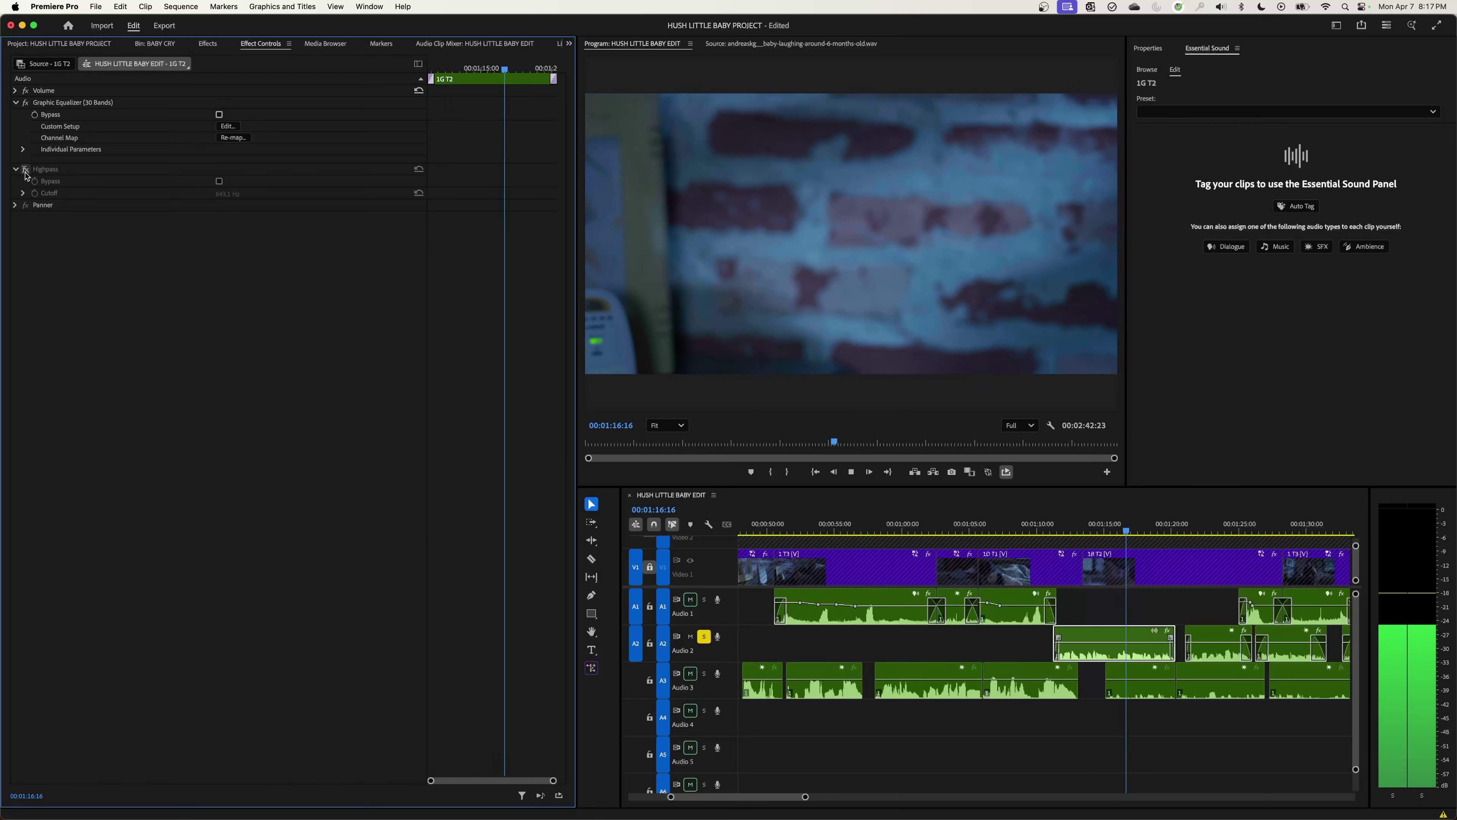
pyautogui.click(25, 170)
pyautogui.press('space')
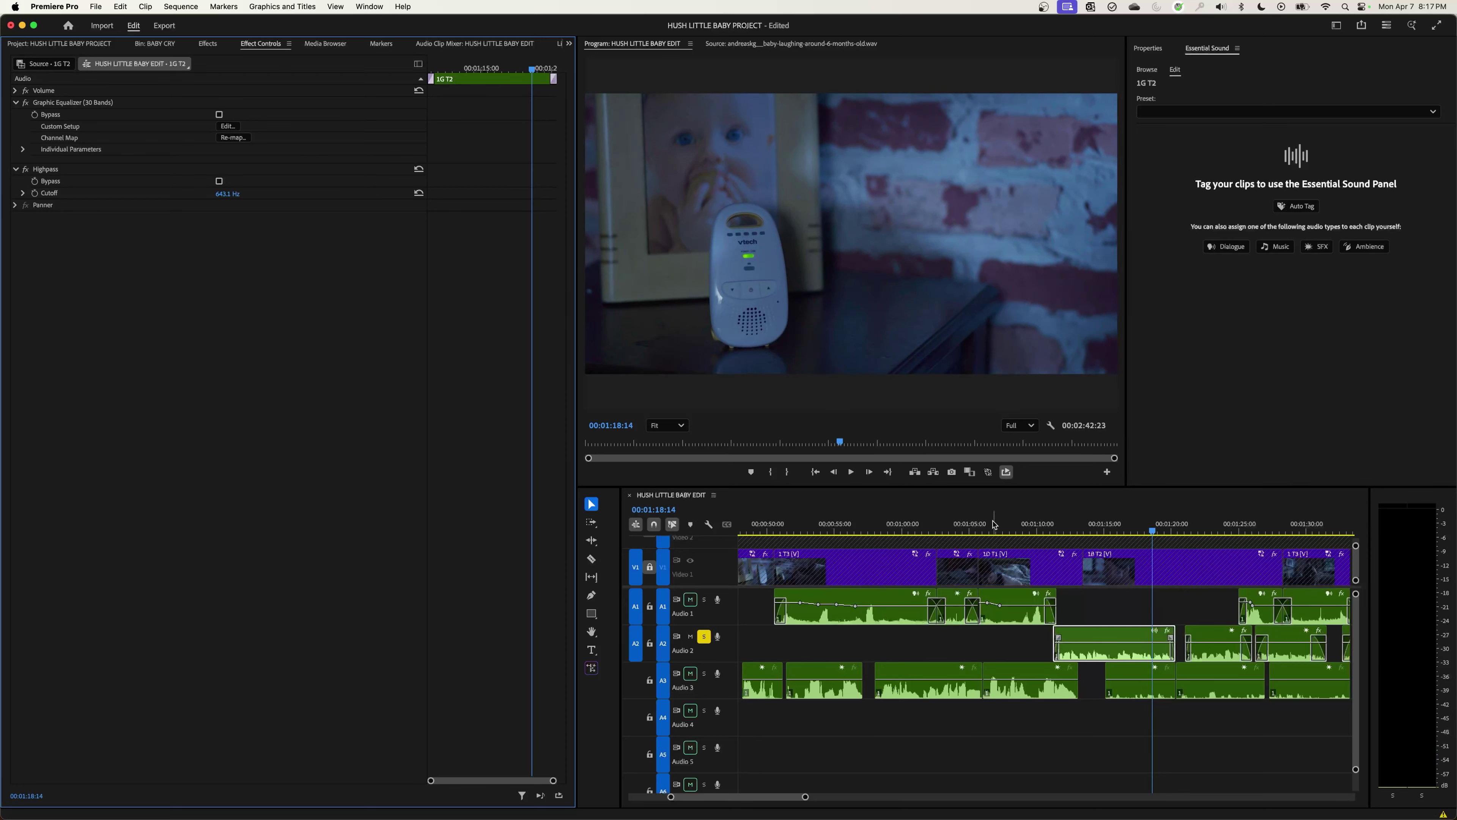
# Step: Raise the gain of the first Audio 2 clip by 12 dB
pyautogui.click(1099, 525)
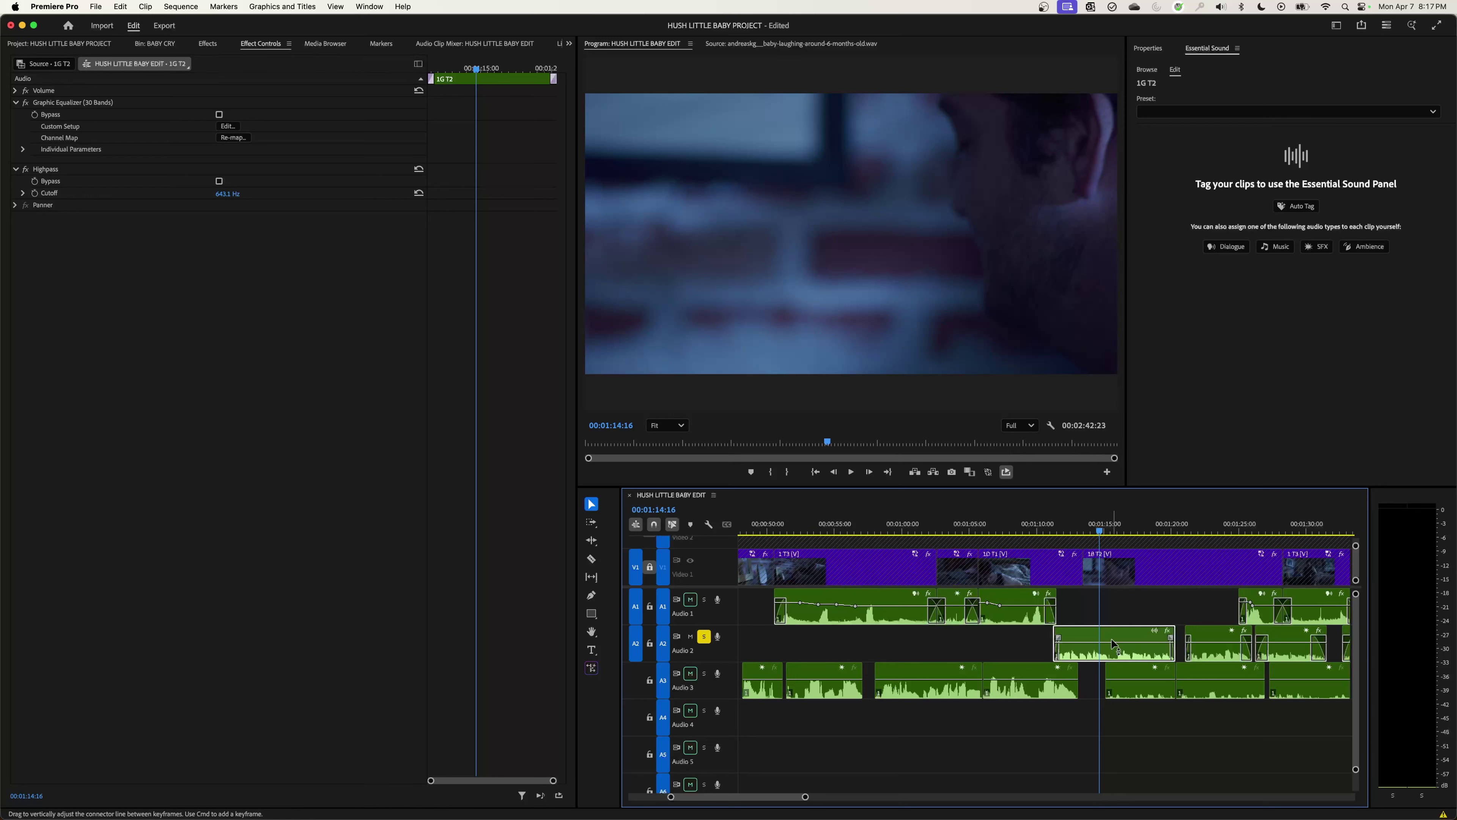
pyautogui.press('g')
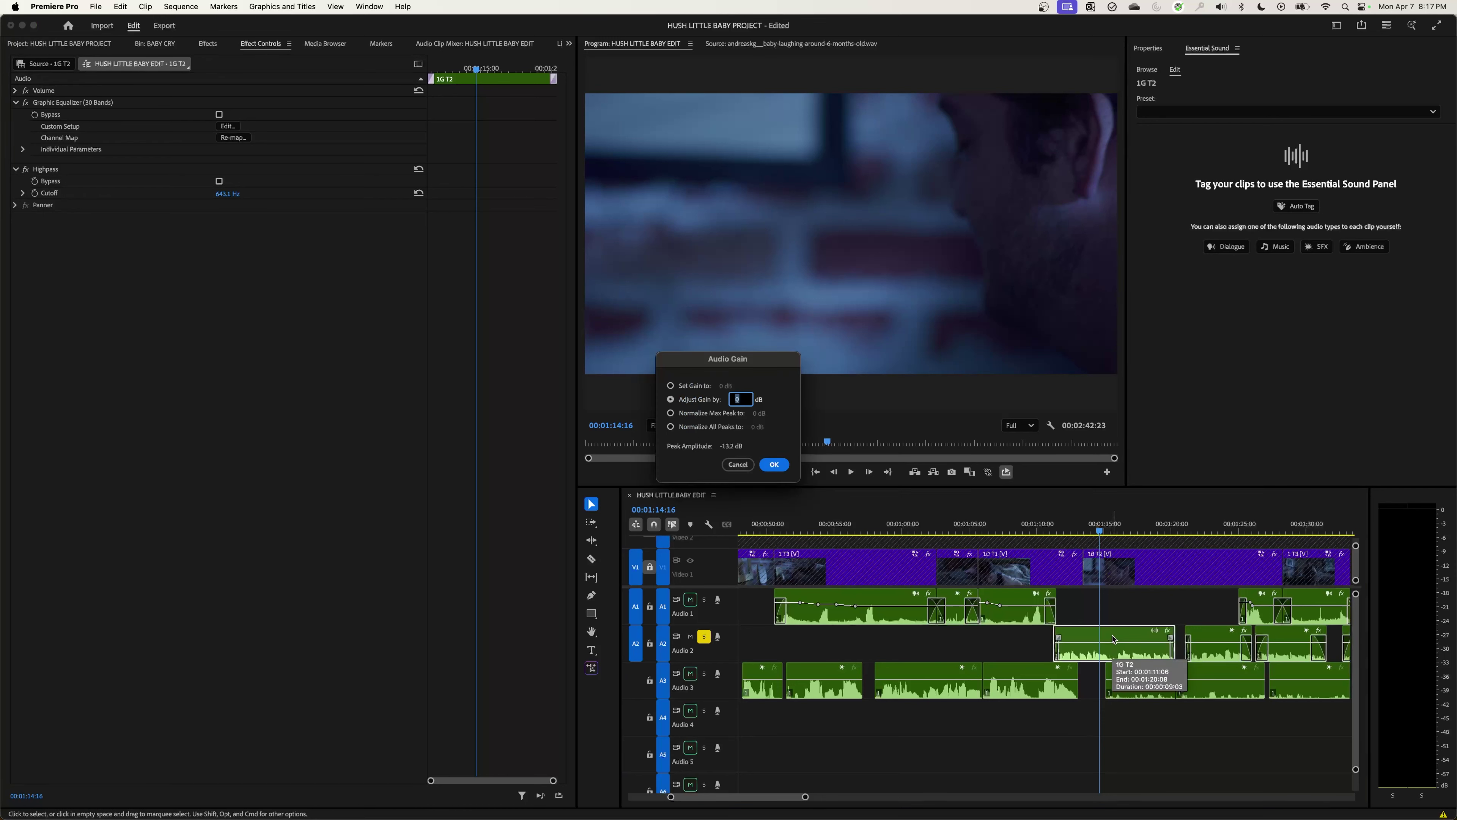
pyautogui.write('6')
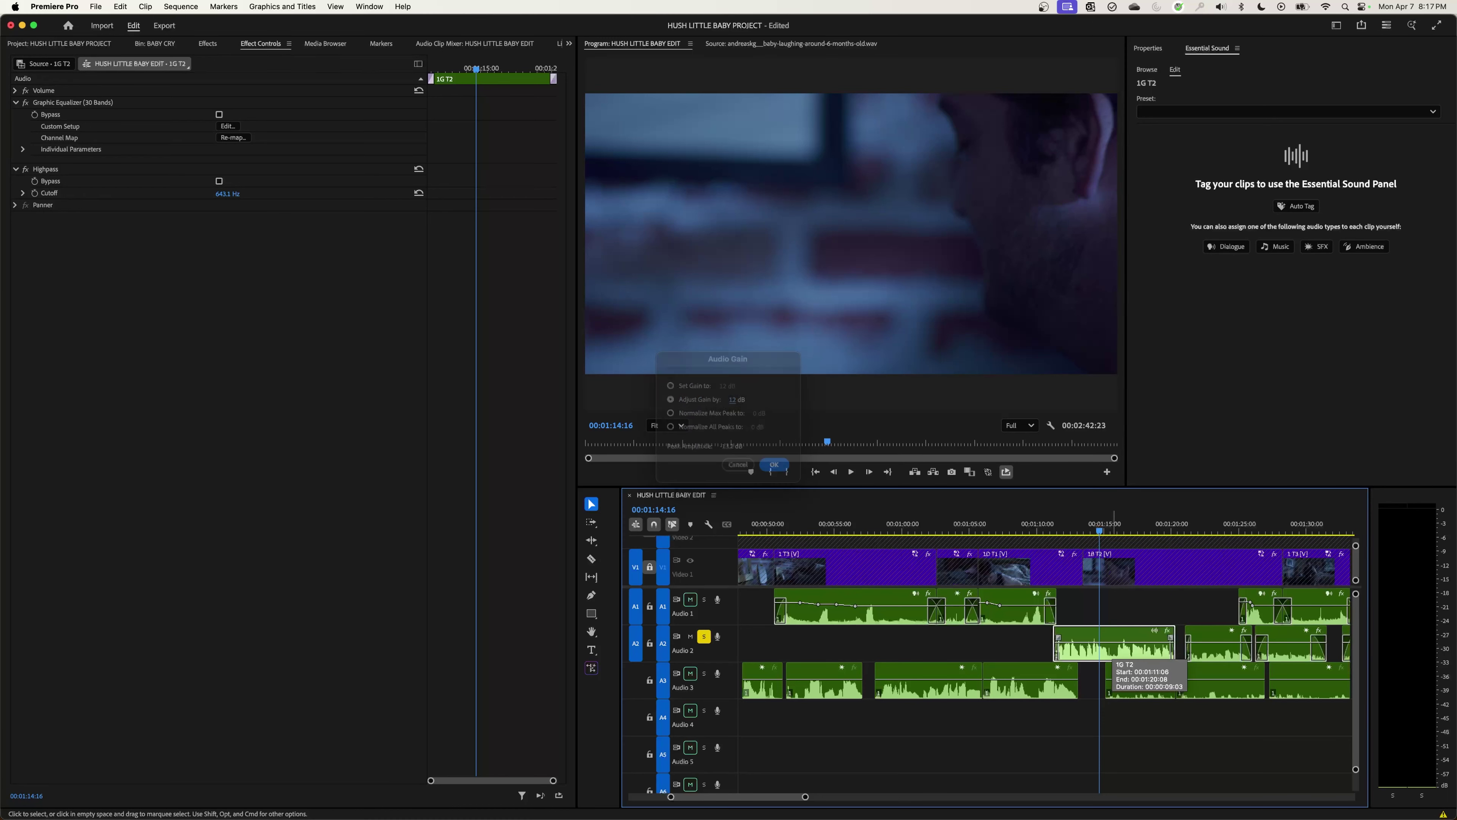
pyautogui.press('Return')
# Step: Play the first Audio 2 clip from about 00:01:13:11 to hear its louder level, then stop playback
pyautogui.press('Up')
pyautogui.press('Up')
pyautogui.press('Up')
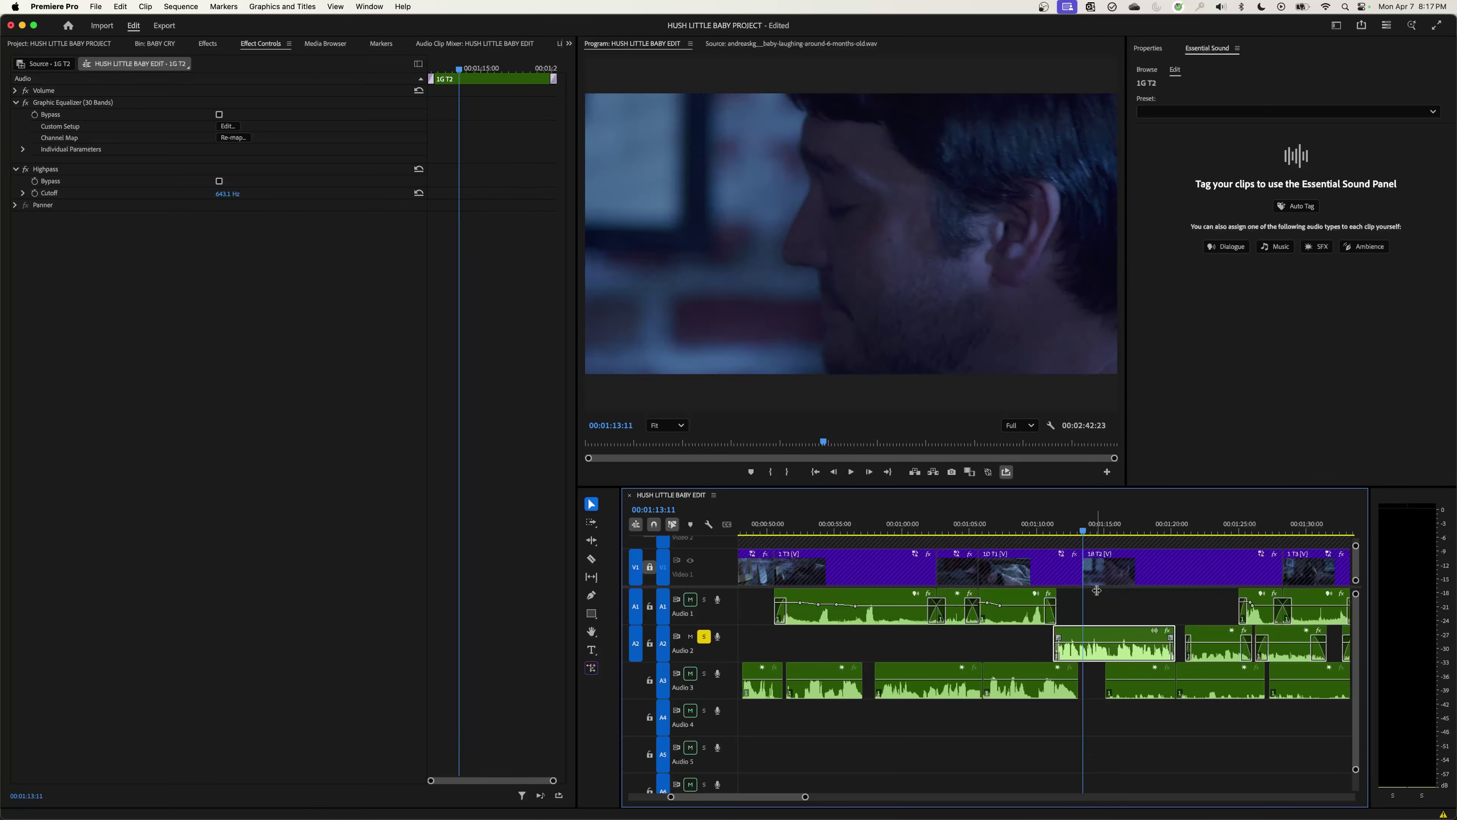
pyautogui.press('space')
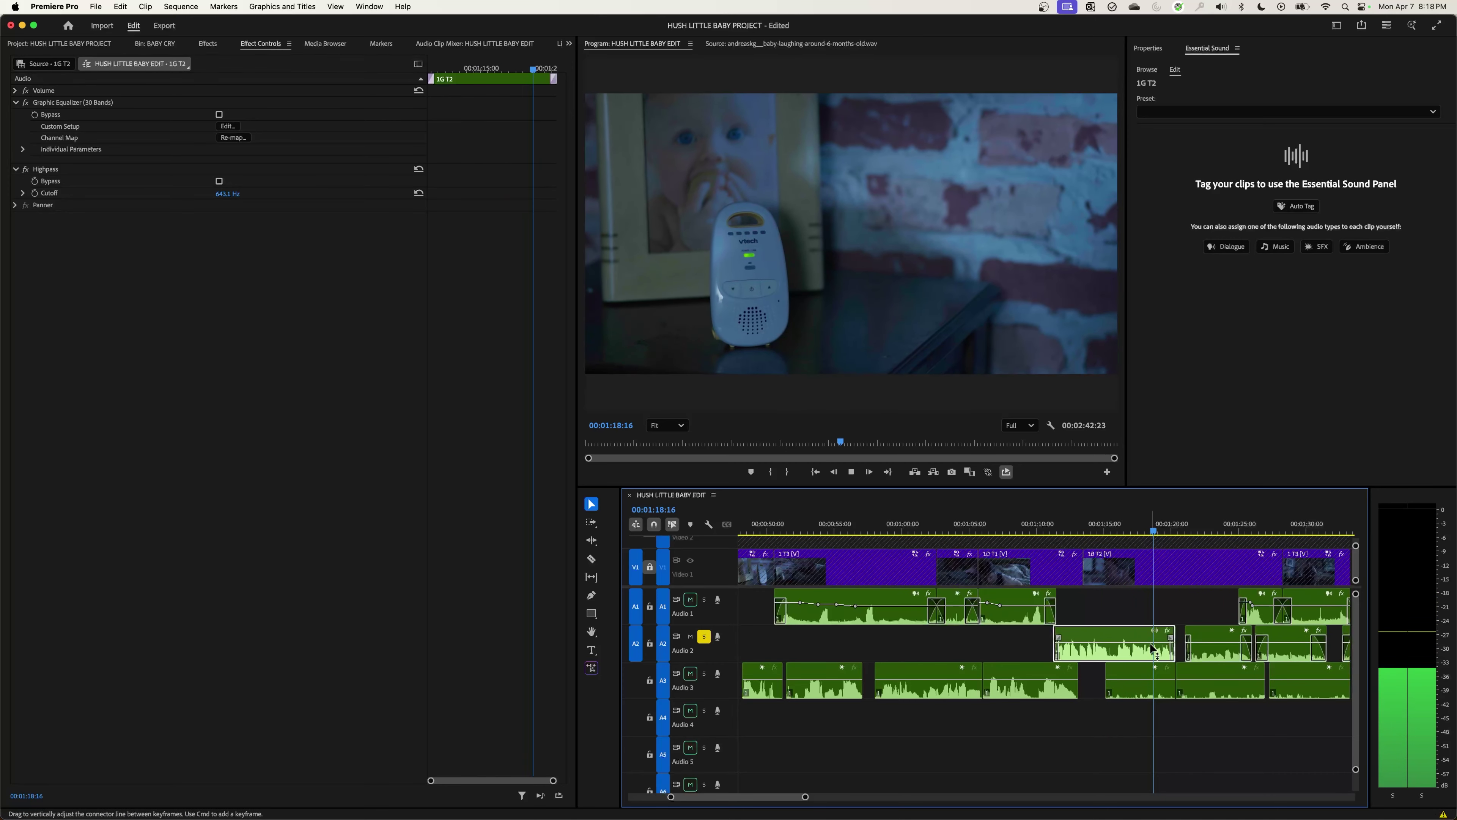
pyautogui.press('space')
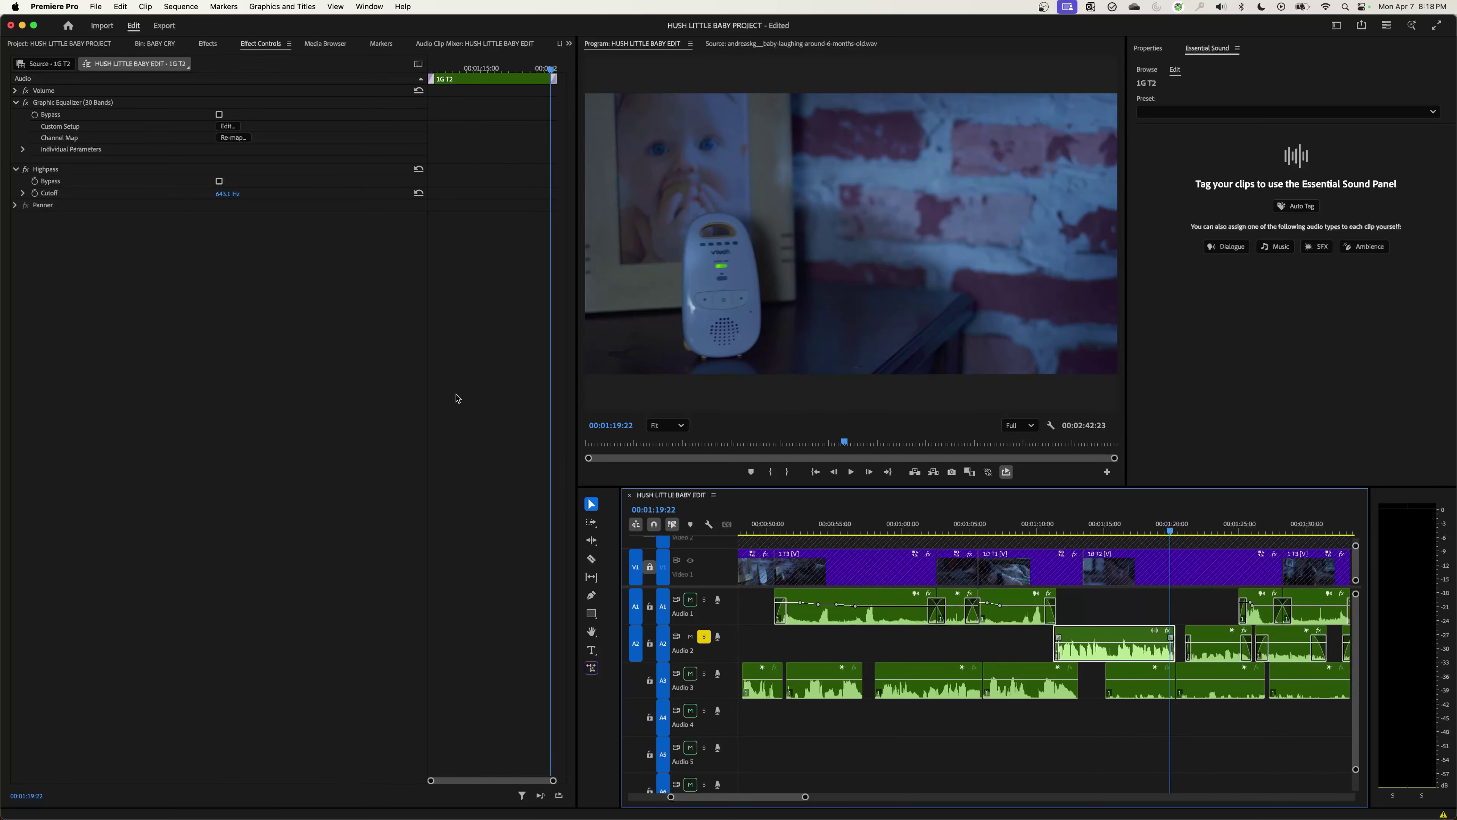
# Step: Copy Highpass from the first Audio 2 clip, paste it onto all following Audio 2 clips, and check the clip at 00:01:23:01
pyautogui.click(52, 170)
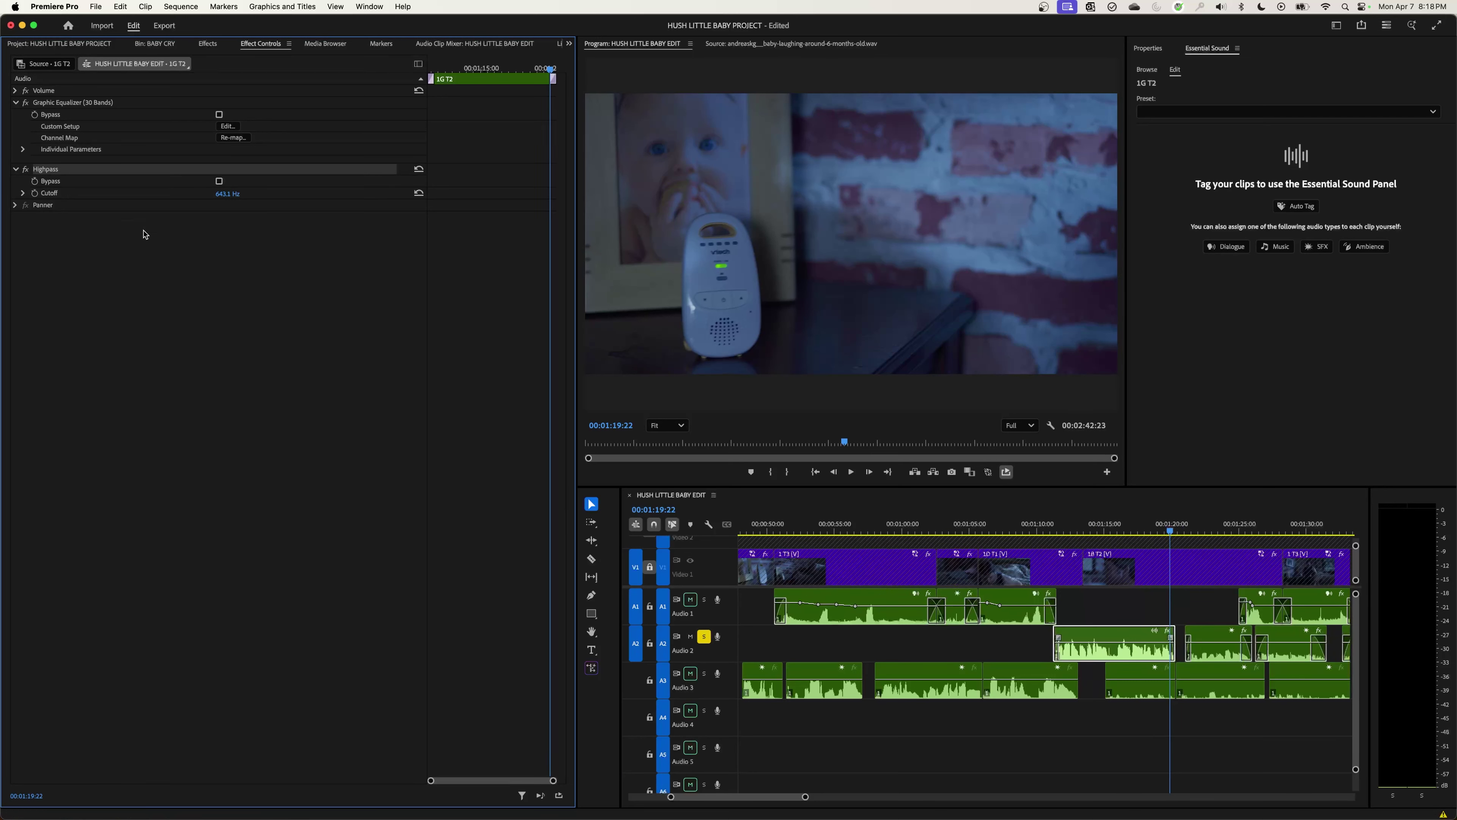
pyautogui.click(1193, 607)
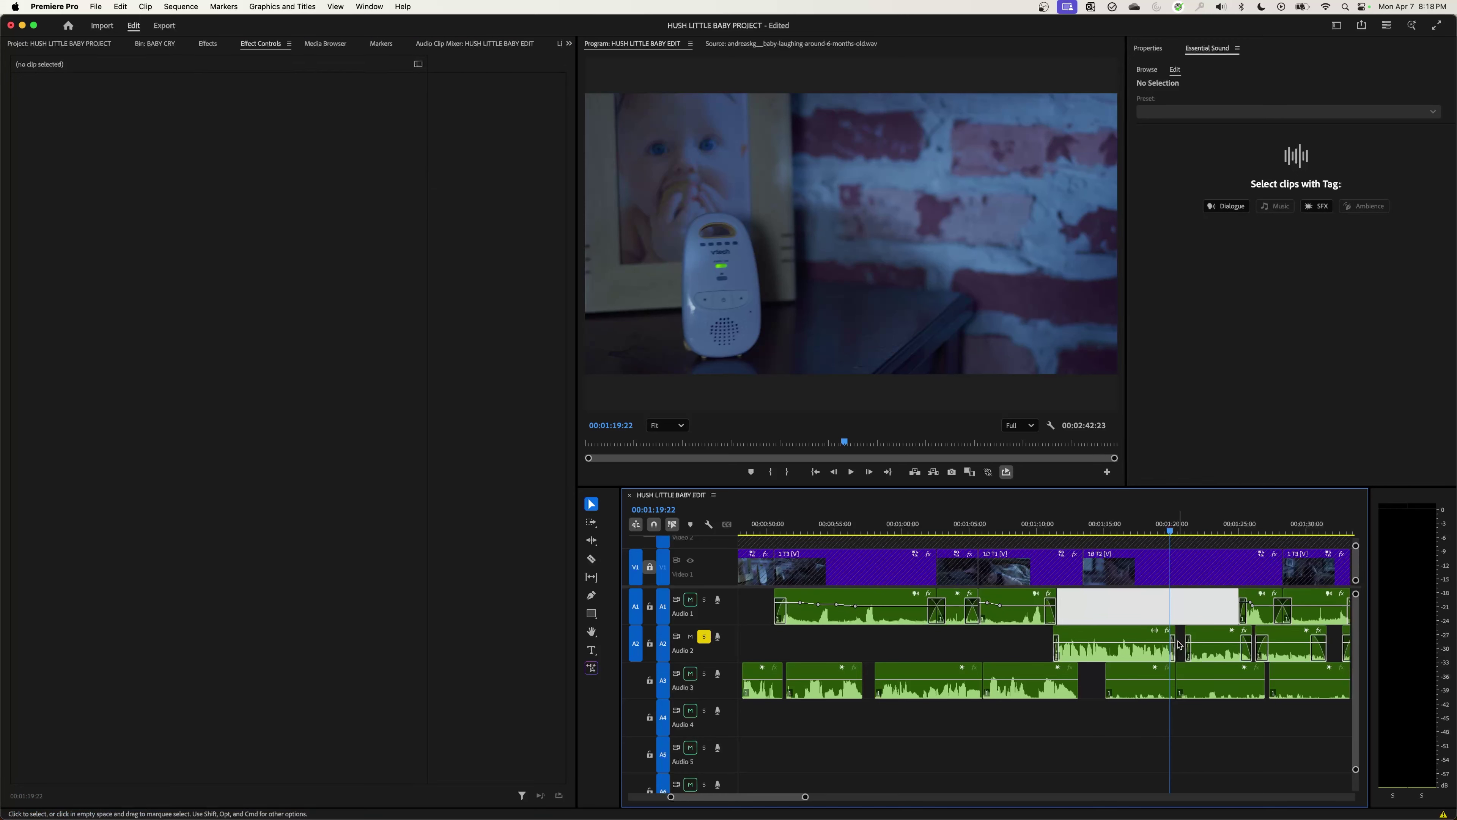
pyautogui.press('-')
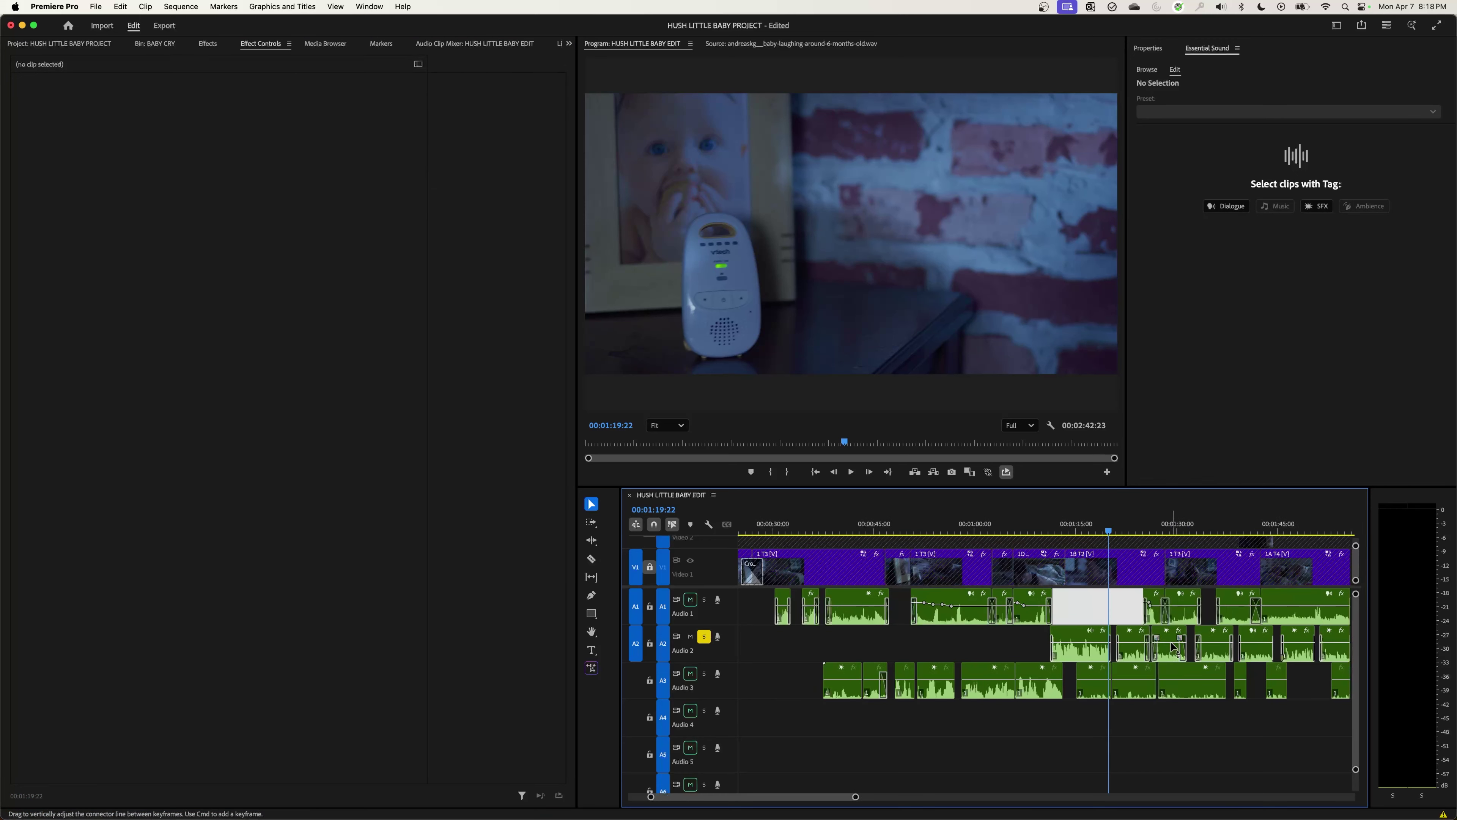
pyautogui.click(1116, 650)
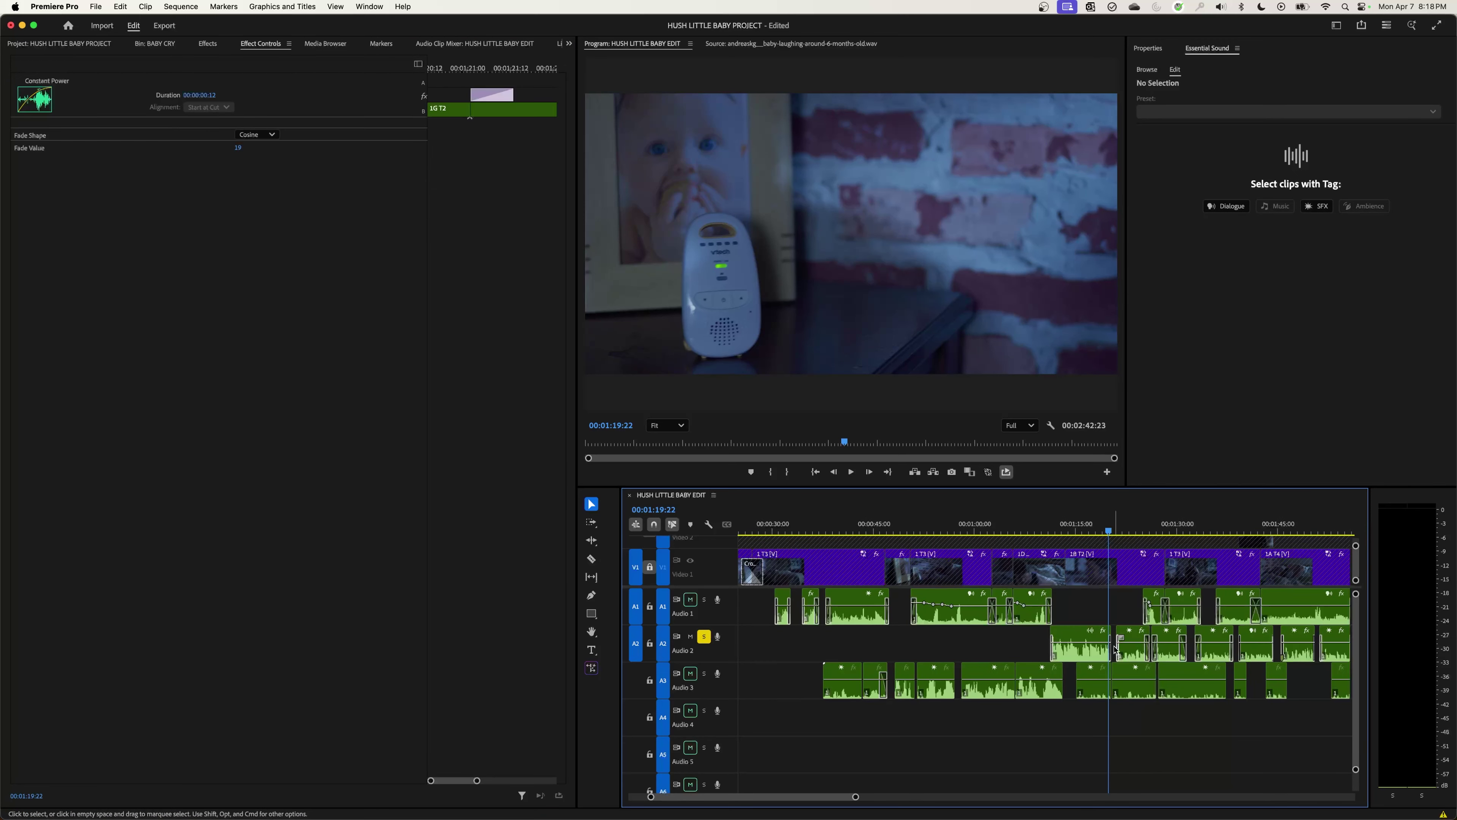
pyautogui.moveTo(1114, 647)
pyautogui.mouseDown()
pyautogui.moveTo(1366, 663)
pyautogui.moveTo(1051, 637)
pyautogui.mouseUp()
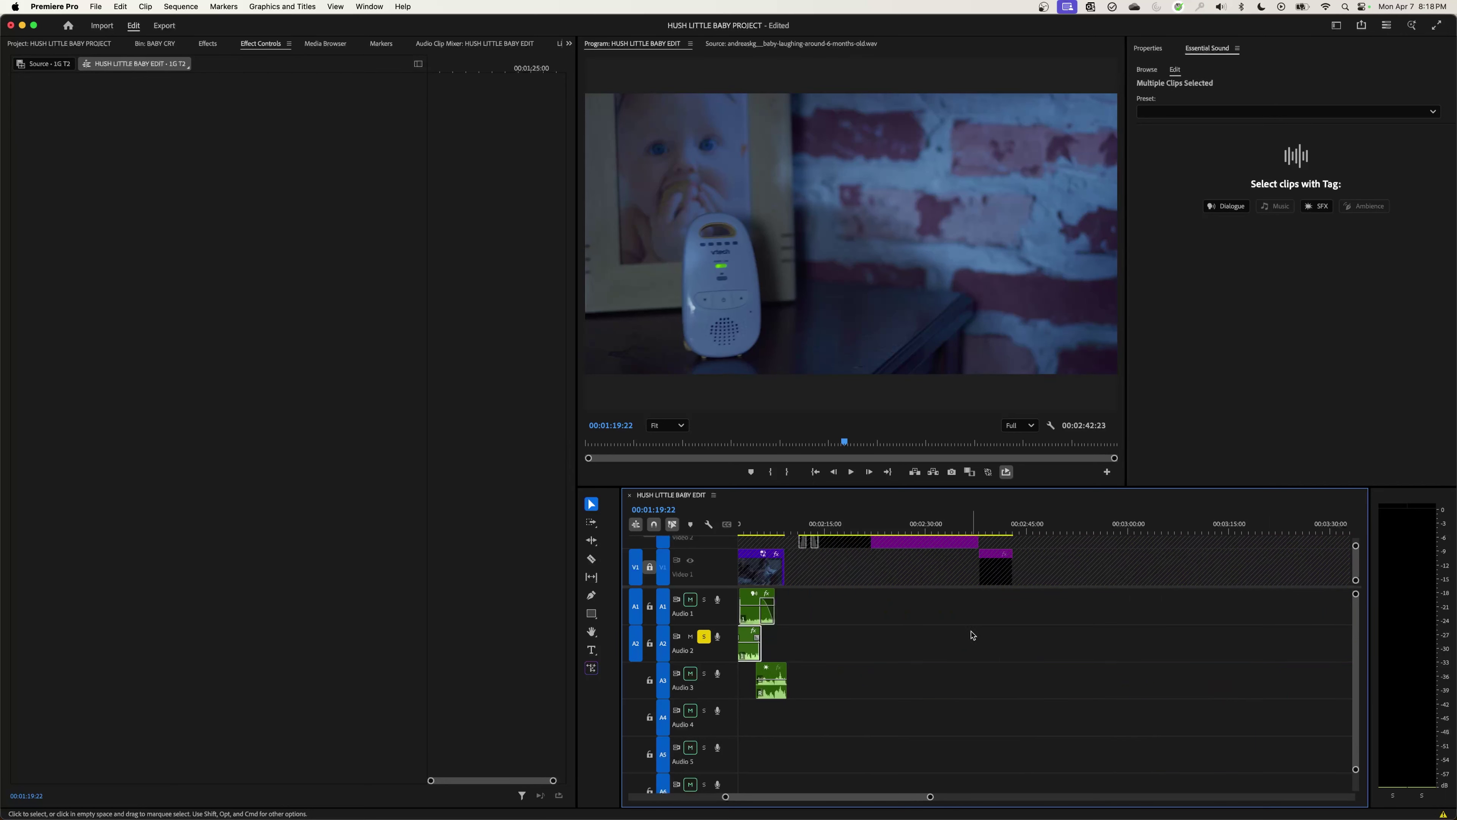
pyautogui.press('-')
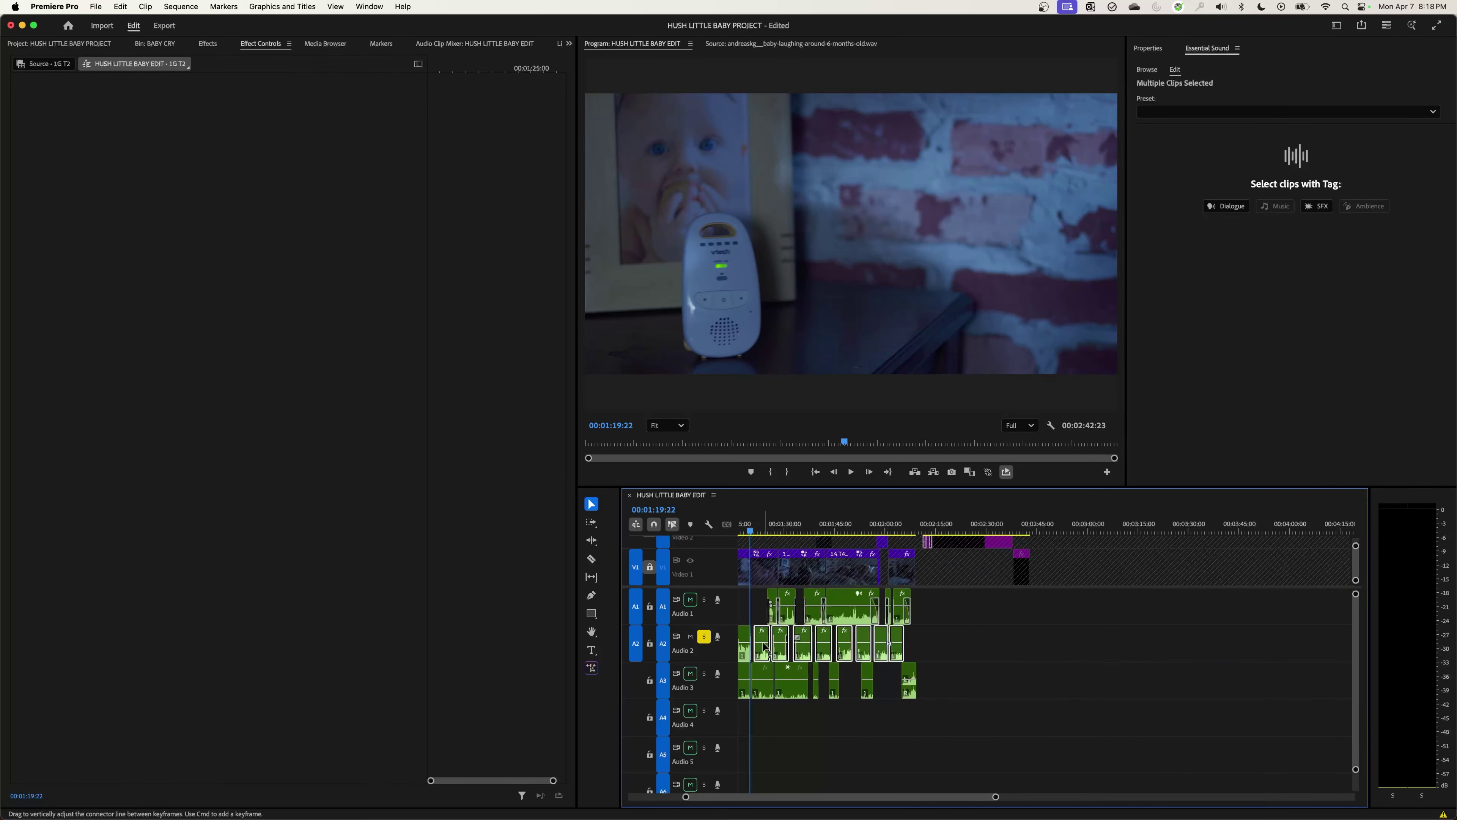
pyautogui.click(761, 531)
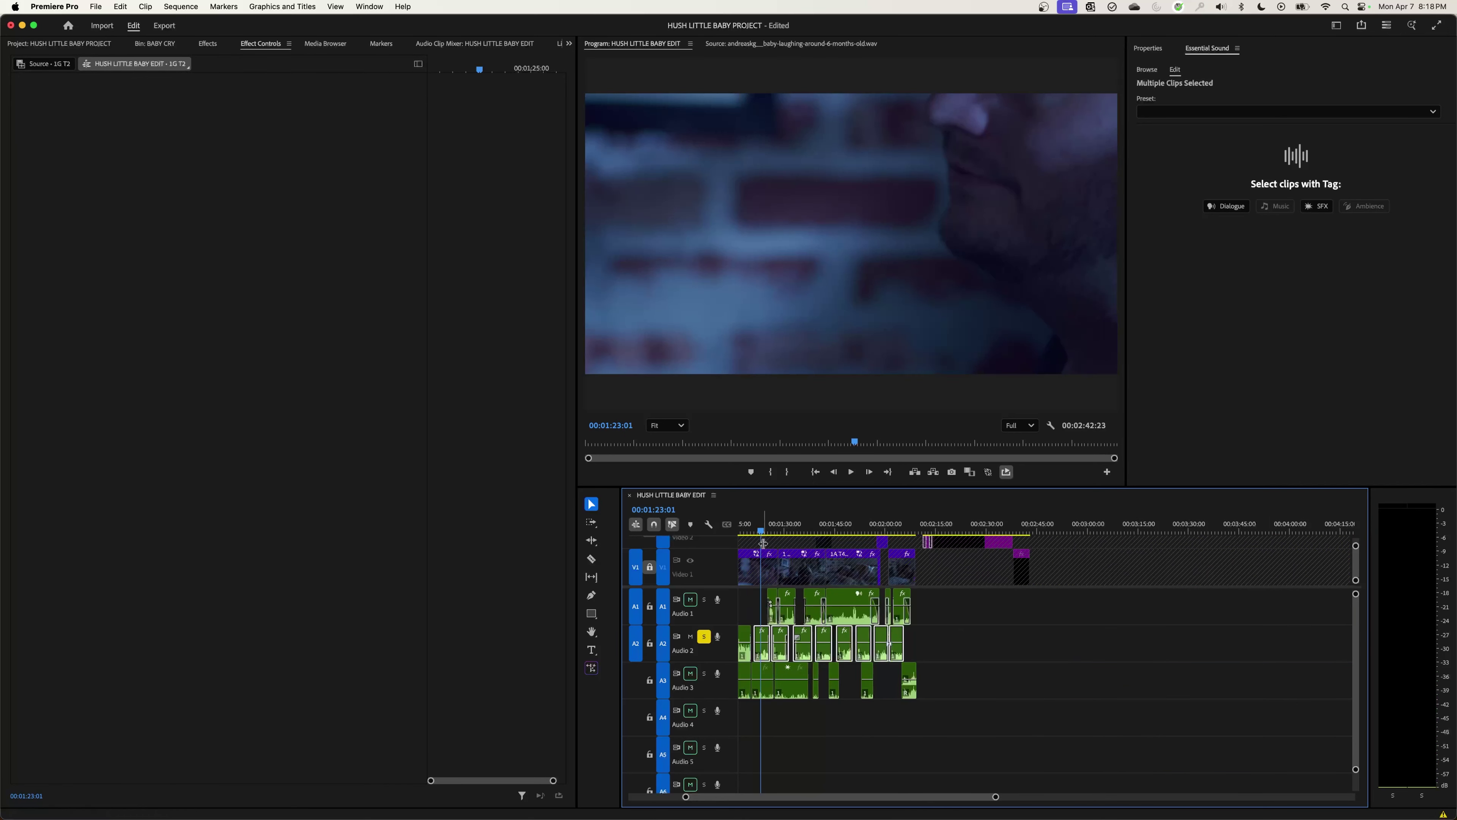
pyautogui.click(764, 644)
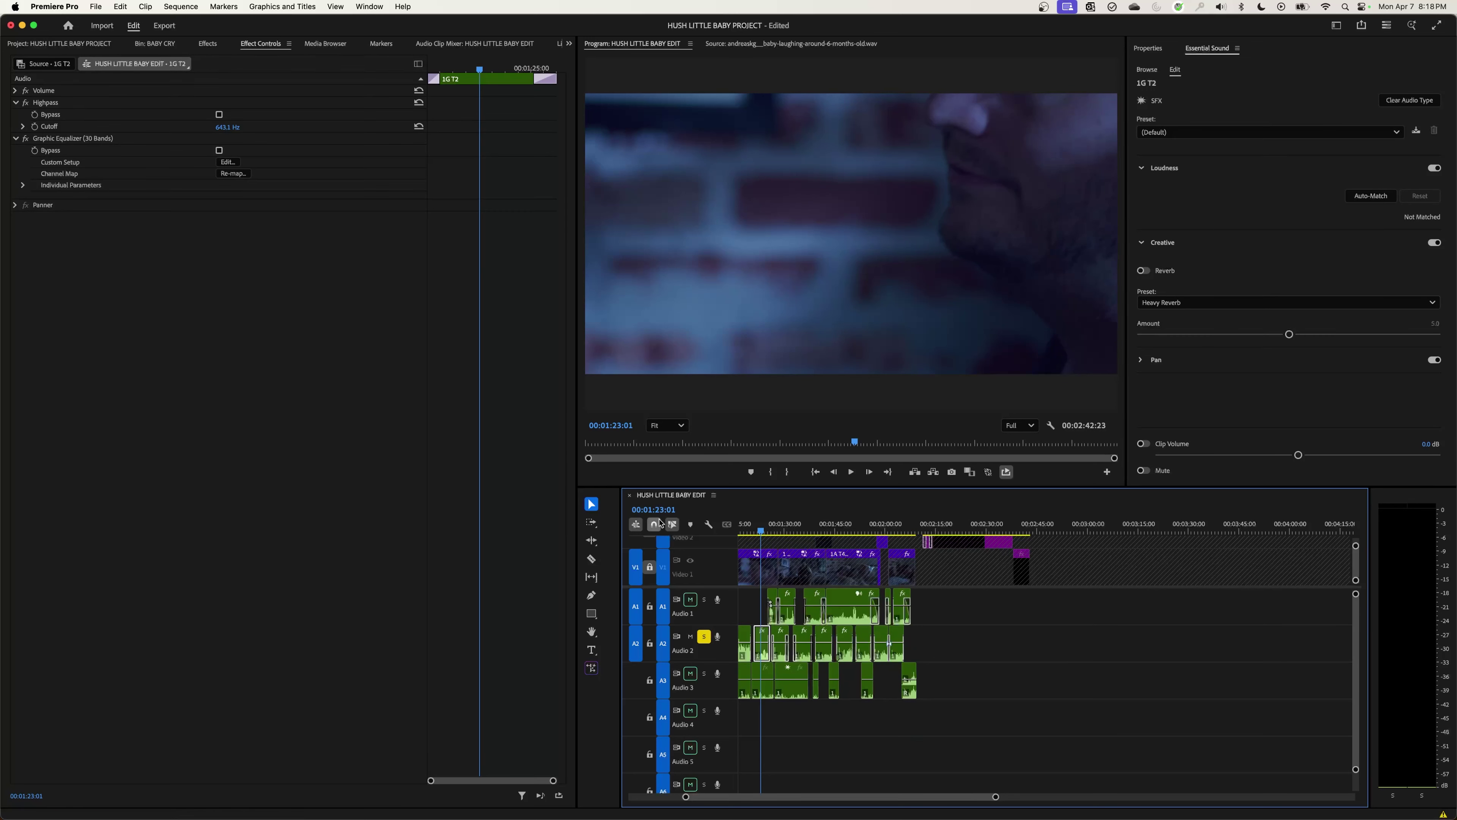
# Step: Review the Audio Gain settings of the first Audio 2 clip and close them
pyautogui.moveTo(941, 644); pyautogui.dragTo(750, 643)
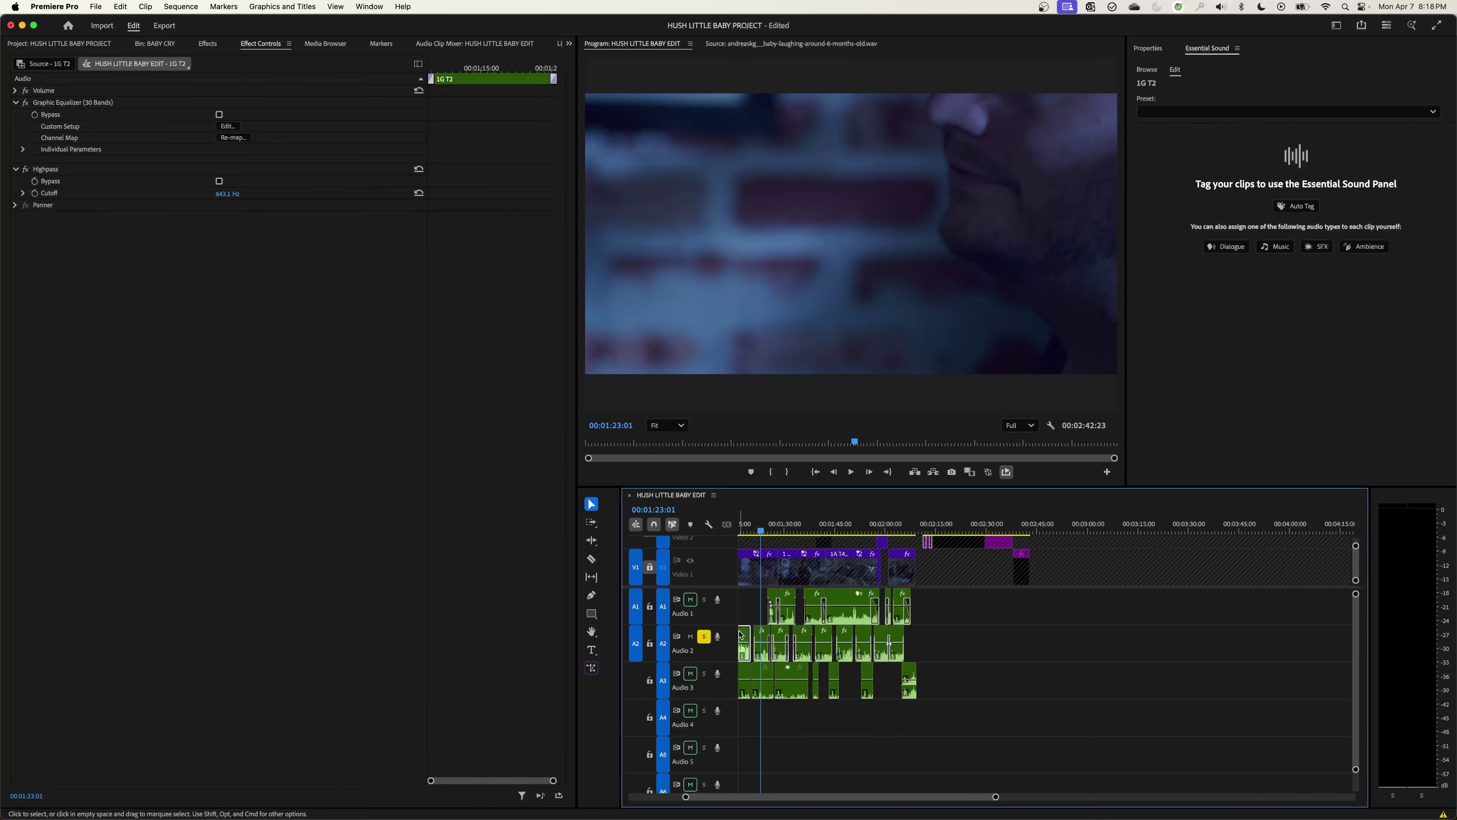
pyautogui.press('g')
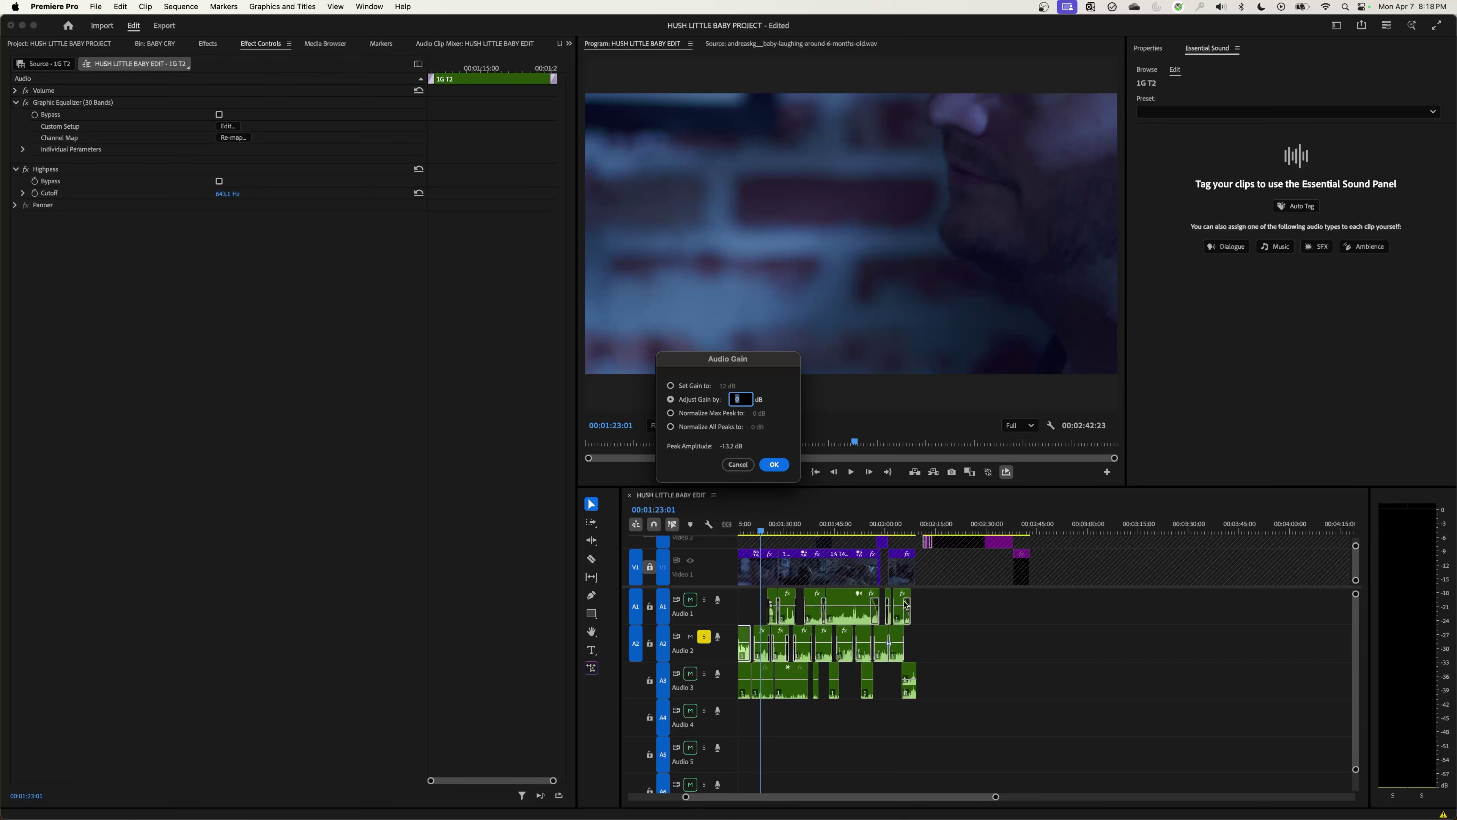
pyautogui.press('Return')
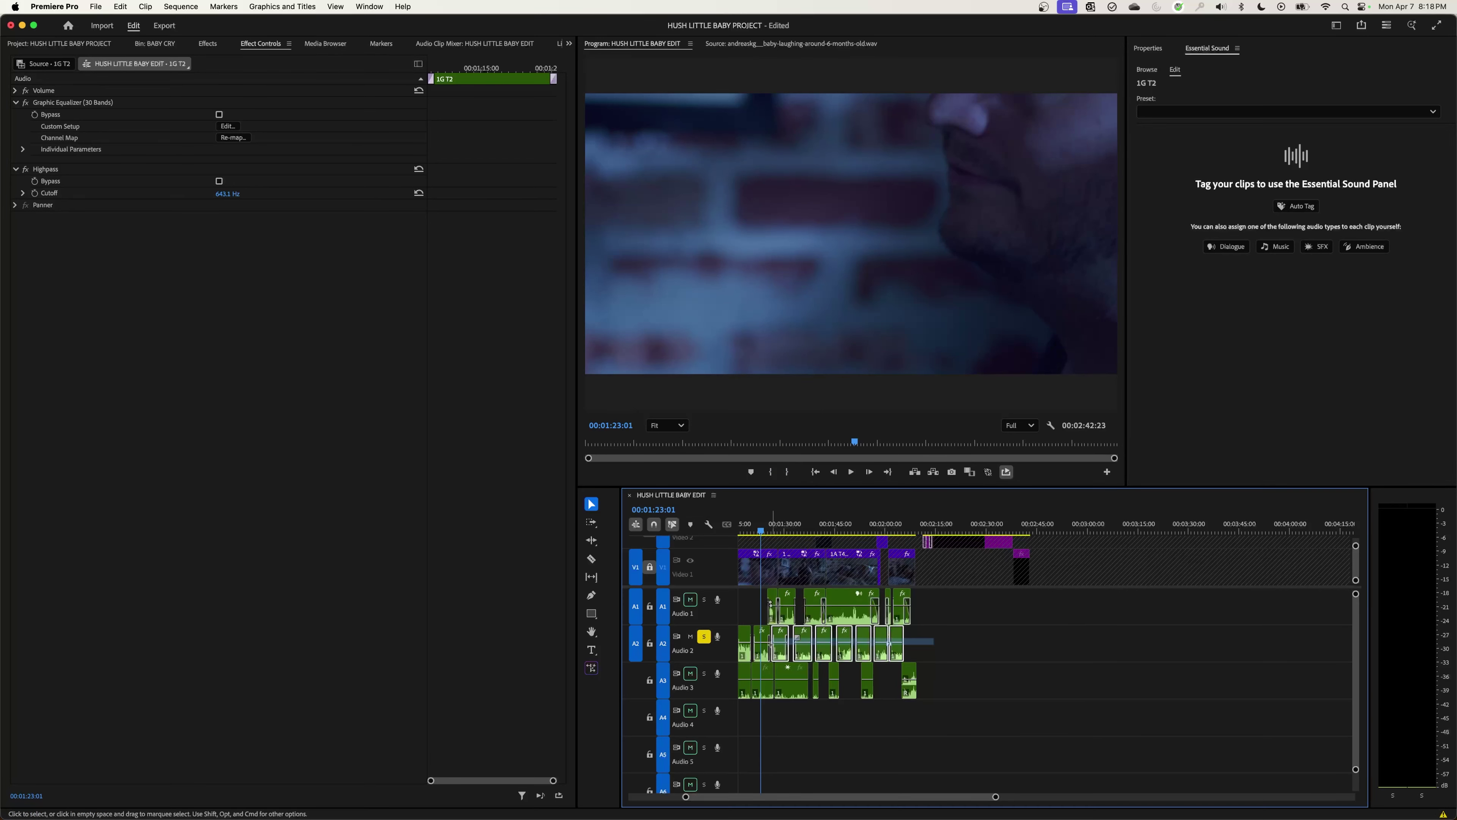
# Step: Raise the audio gain of all Audio 2 clips that follow the first one
pyautogui.doubleClick(782, 650)
pyautogui.press('g')
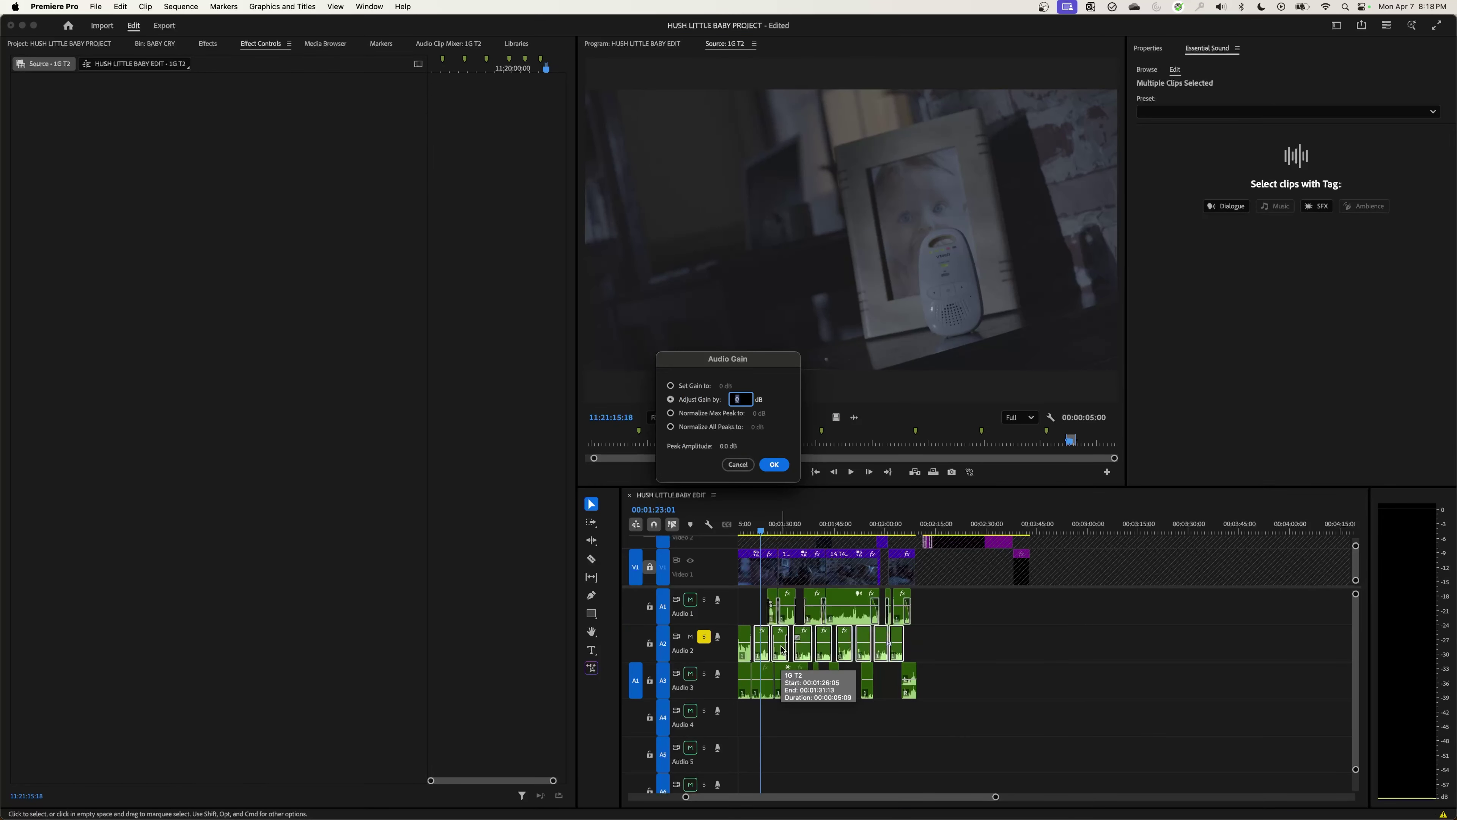
pyautogui.press('Return')
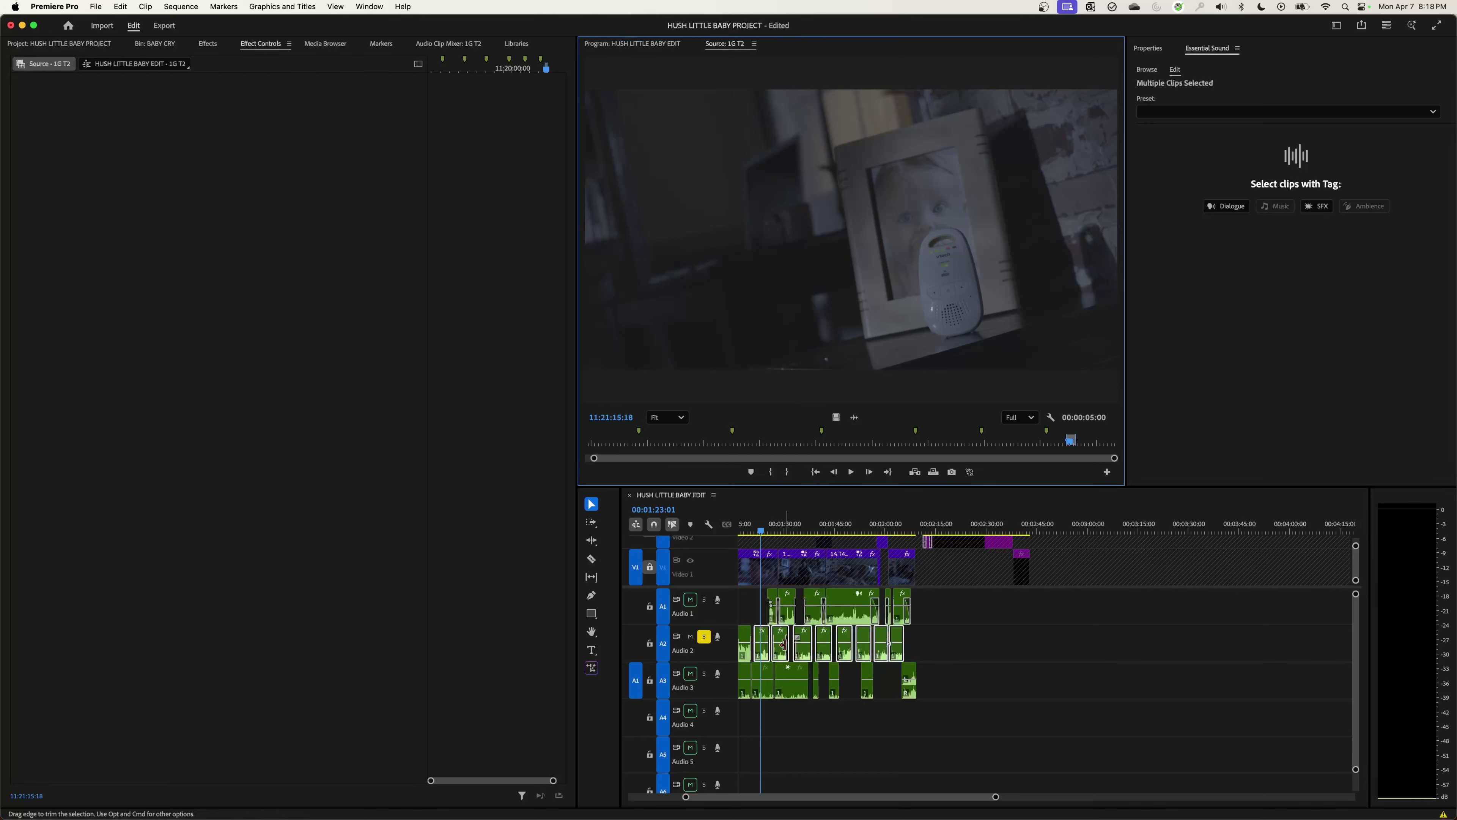
pyautogui.press('g')
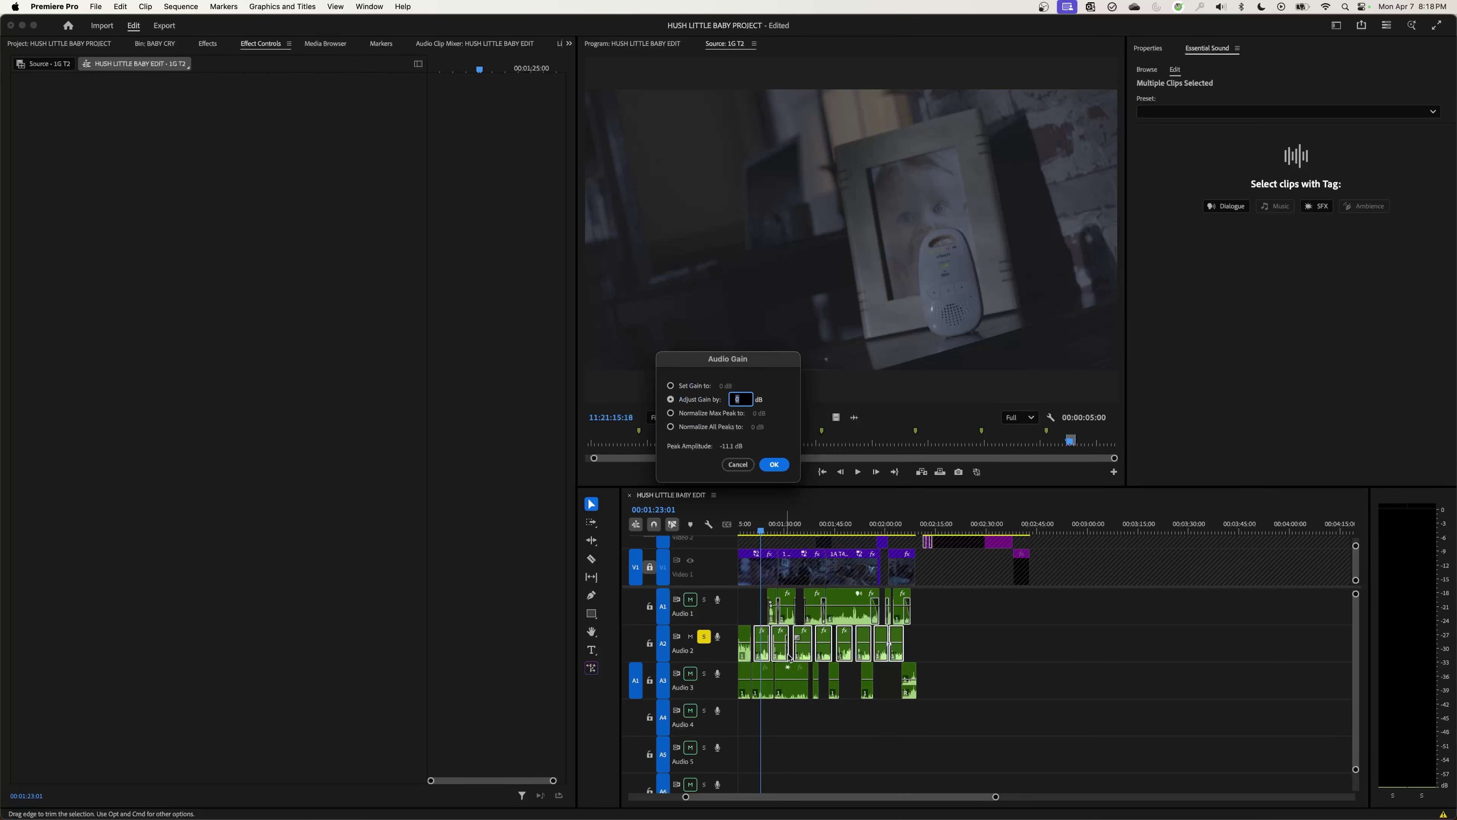
pyautogui.press('Return')
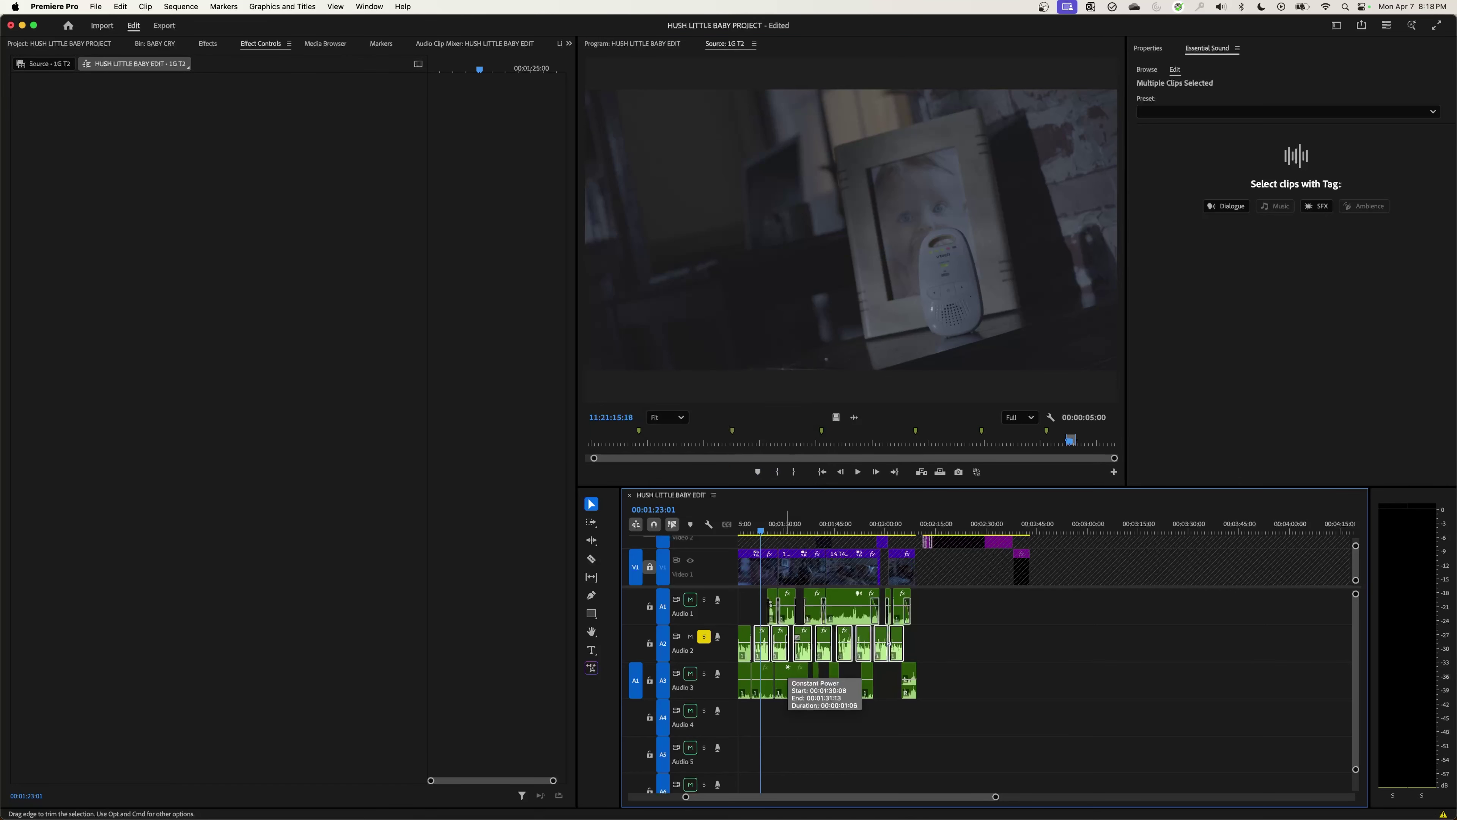
pyautogui.press('=')
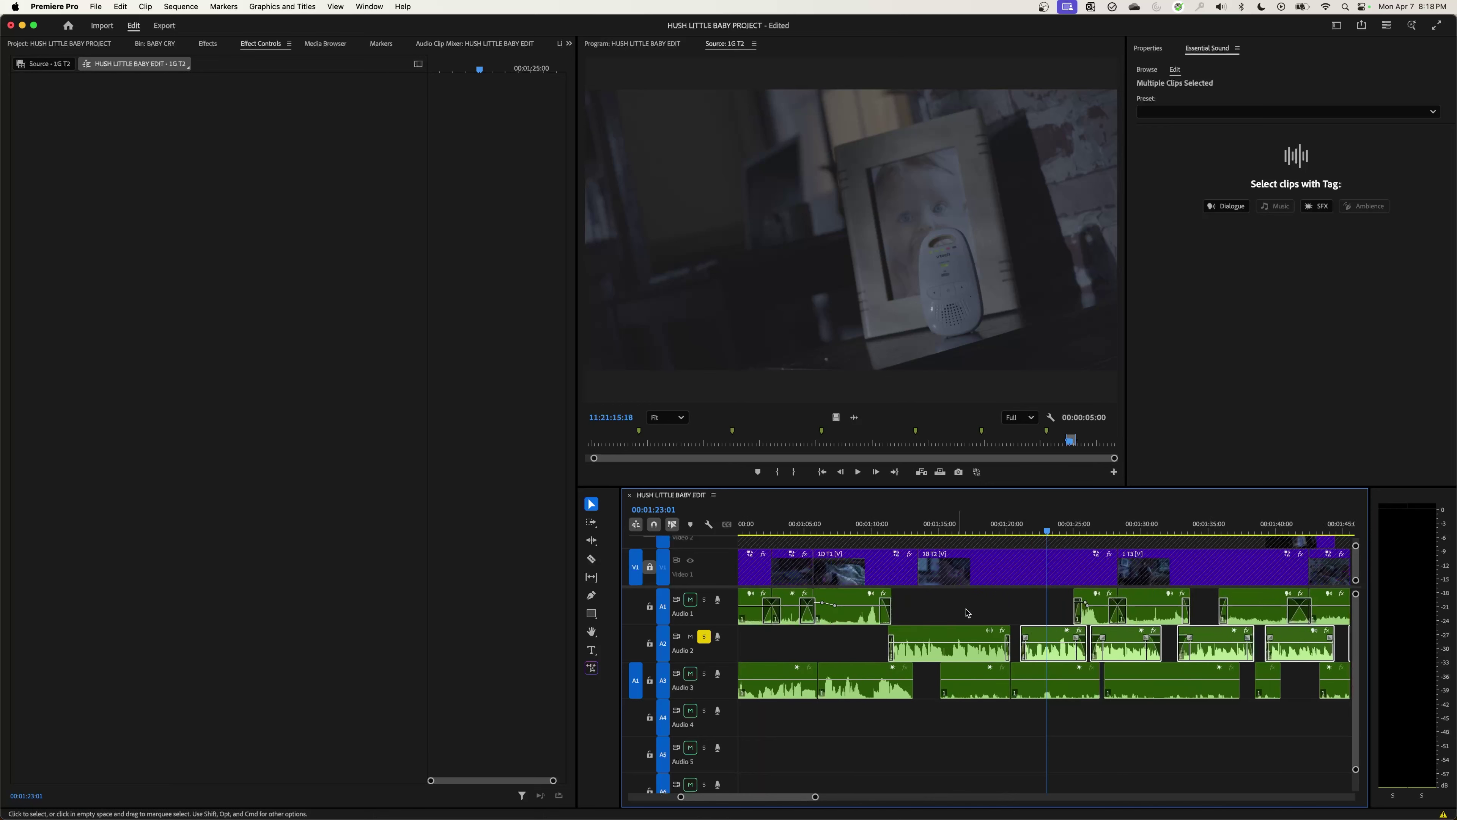
pyautogui.press('-')
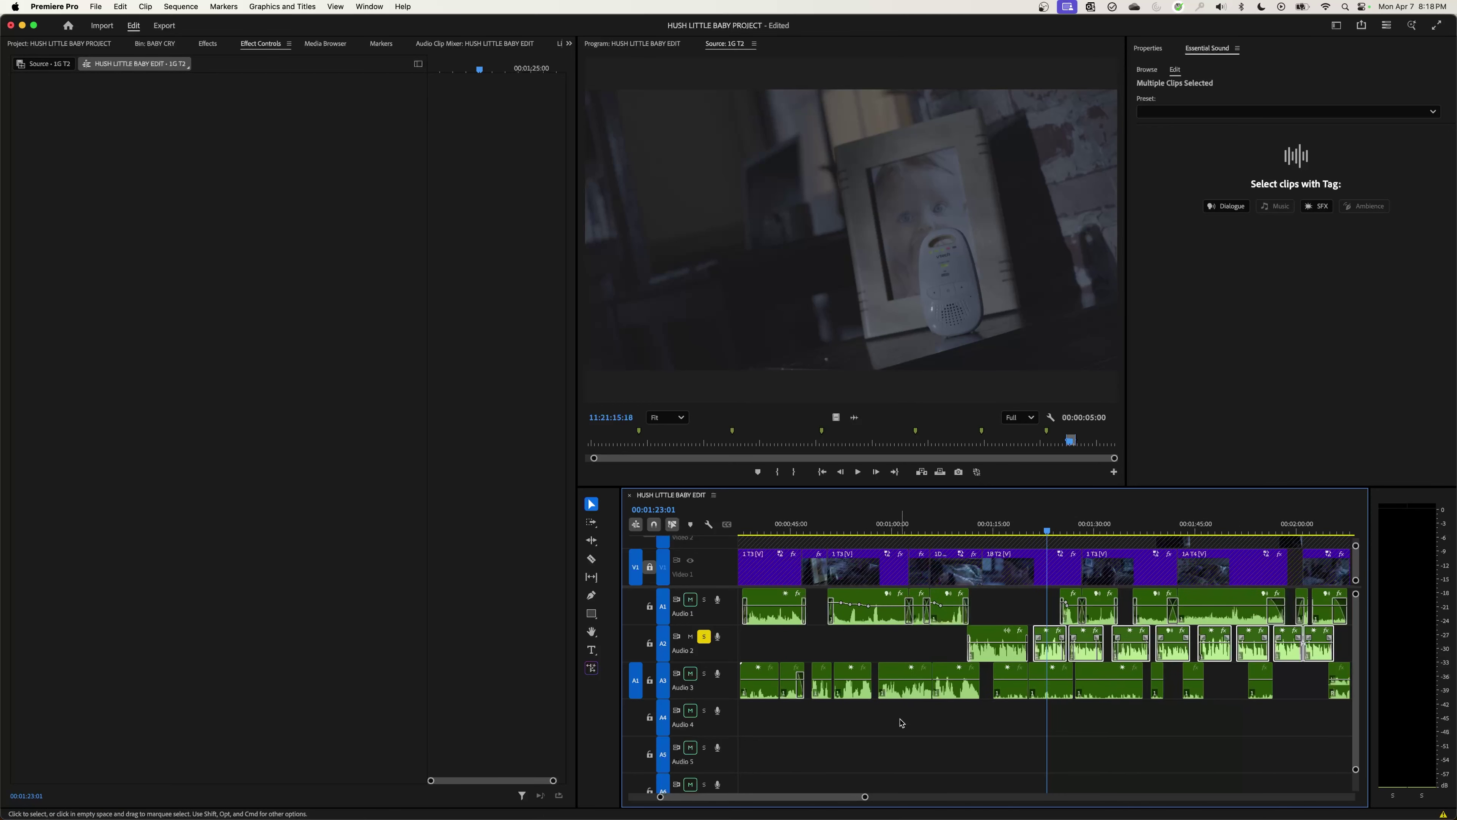
# Step: Select all clips on Audio 3 and paste the copied Highpass effect onto them
pyautogui.moveTo(844, 527); pyautogui.dragTo(870, 654)
pyautogui.moveTo(844, 728); pyautogui.dragTo(1119, 697)
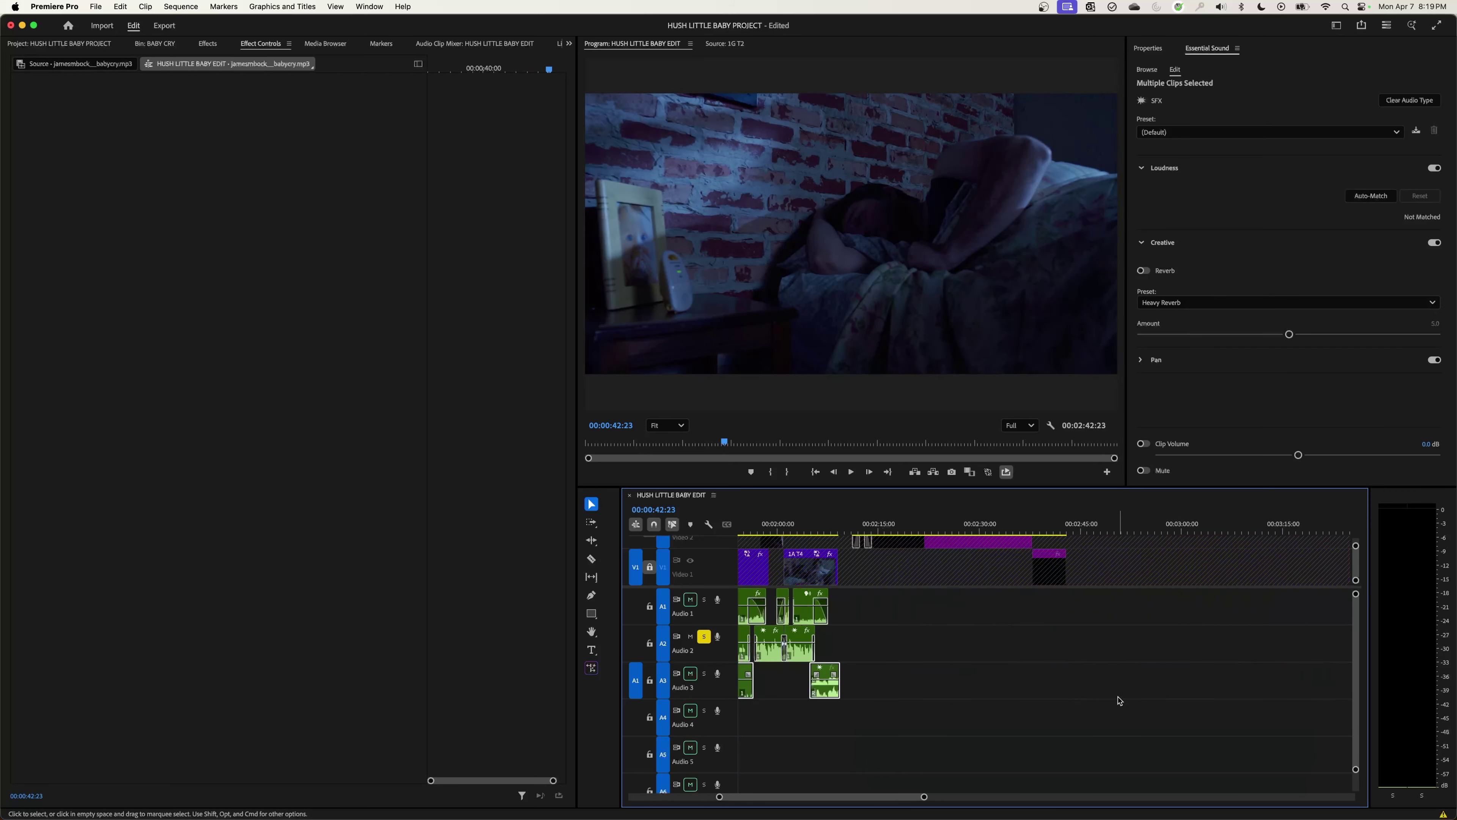
pyautogui.press('-')
pyautogui.click(875, 529)
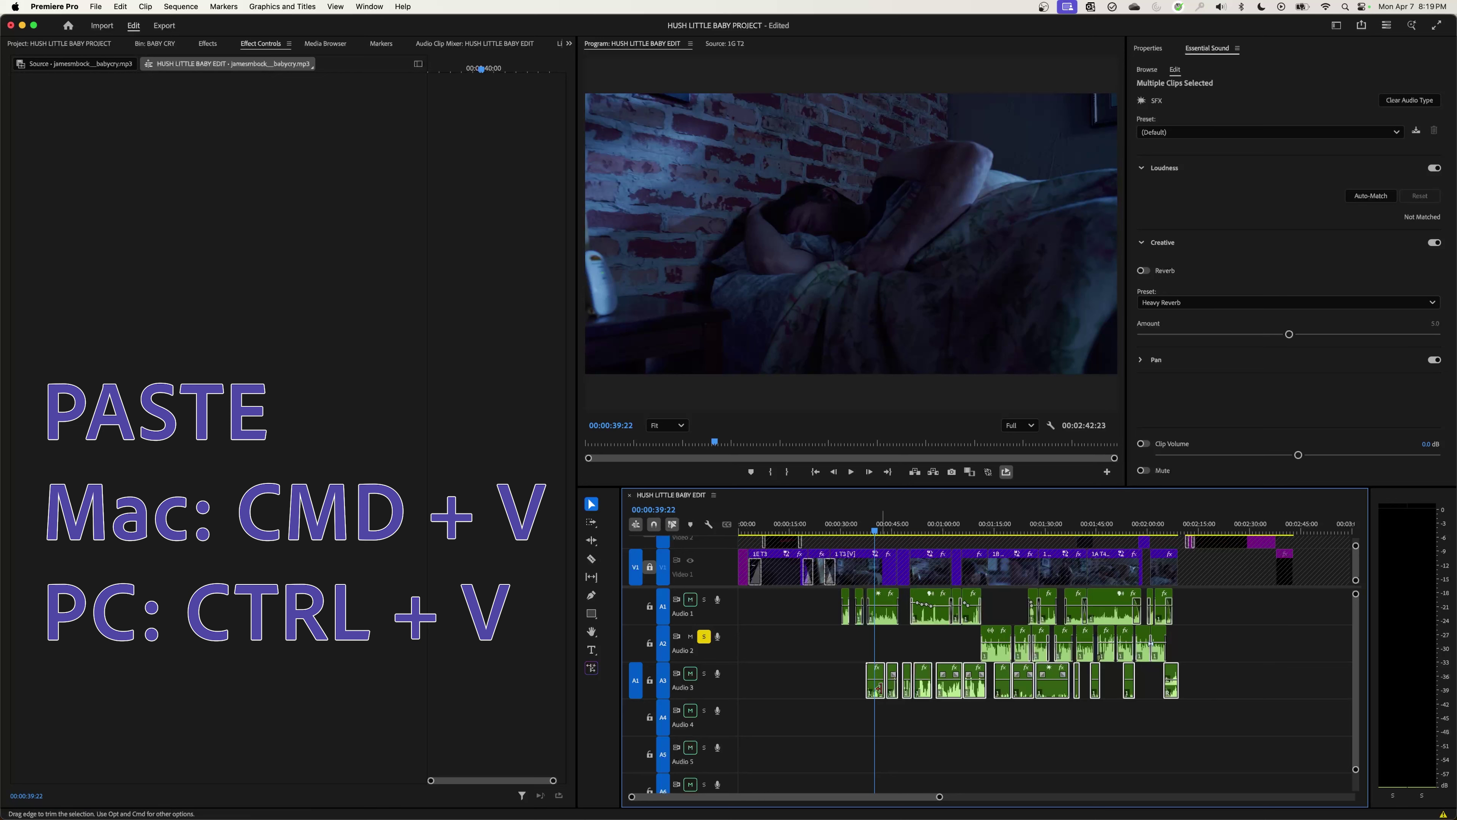
# Step: Select the first baby cry clip on Audio 3, solo Audio 3 instead of Audio 2, and play it from about 00:00:37
pyautogui.click(893, 715)
pyautogui.click(875, 683)
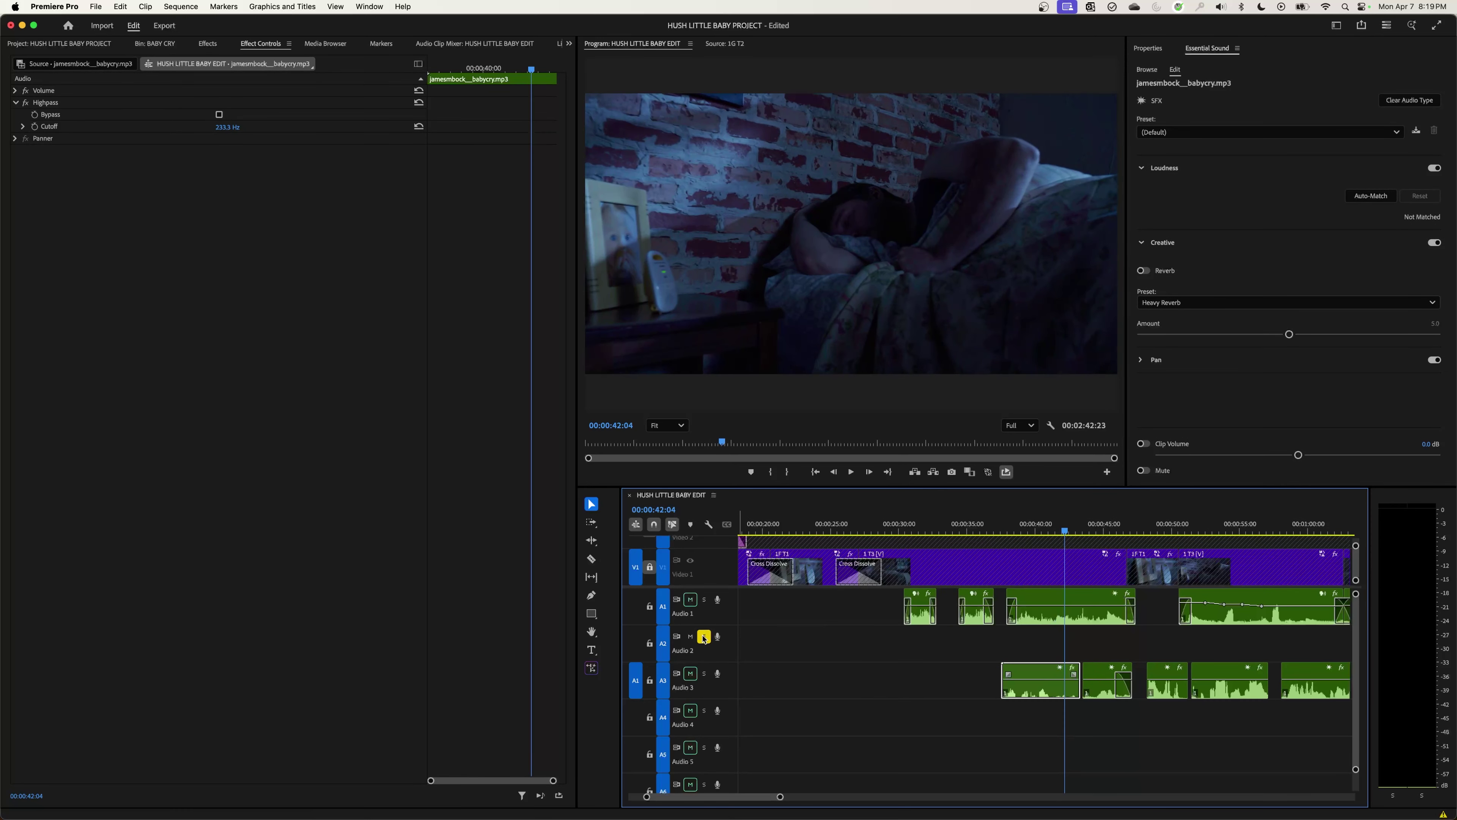
pyautogui.click(704, 637)
pyautogui.click(704, 674)
pyautogui.click(998, 523)
pyautogui.press('space')
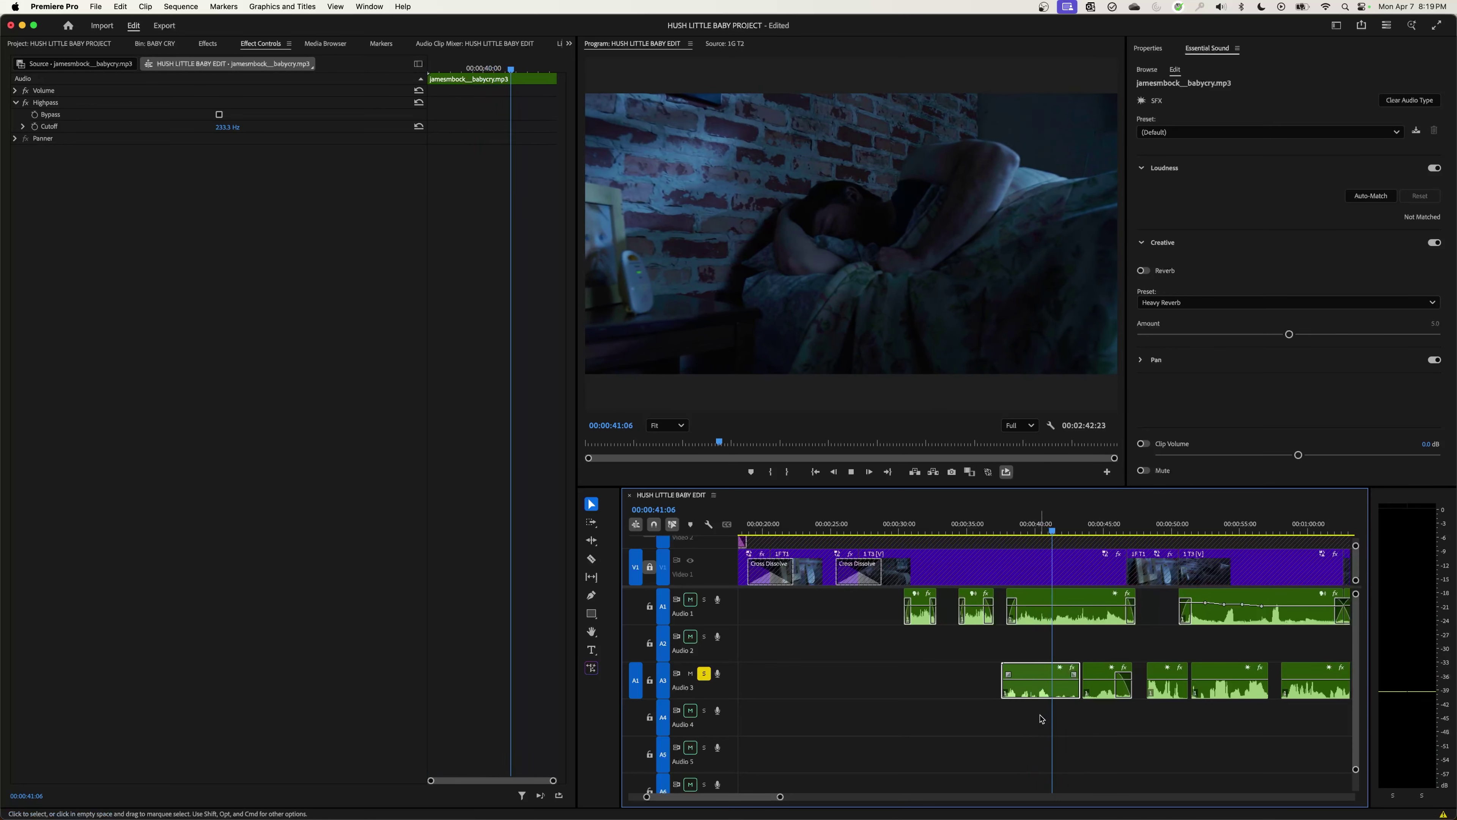
pyautogui.press('space')
# Step: Check the Highpass effect on the baby-crying-slowly clip on Audio 3, then select all Audio 3 clips
pyautogui.press('-')
pyautogui.press('-')
pyautogui.click(949, 685)
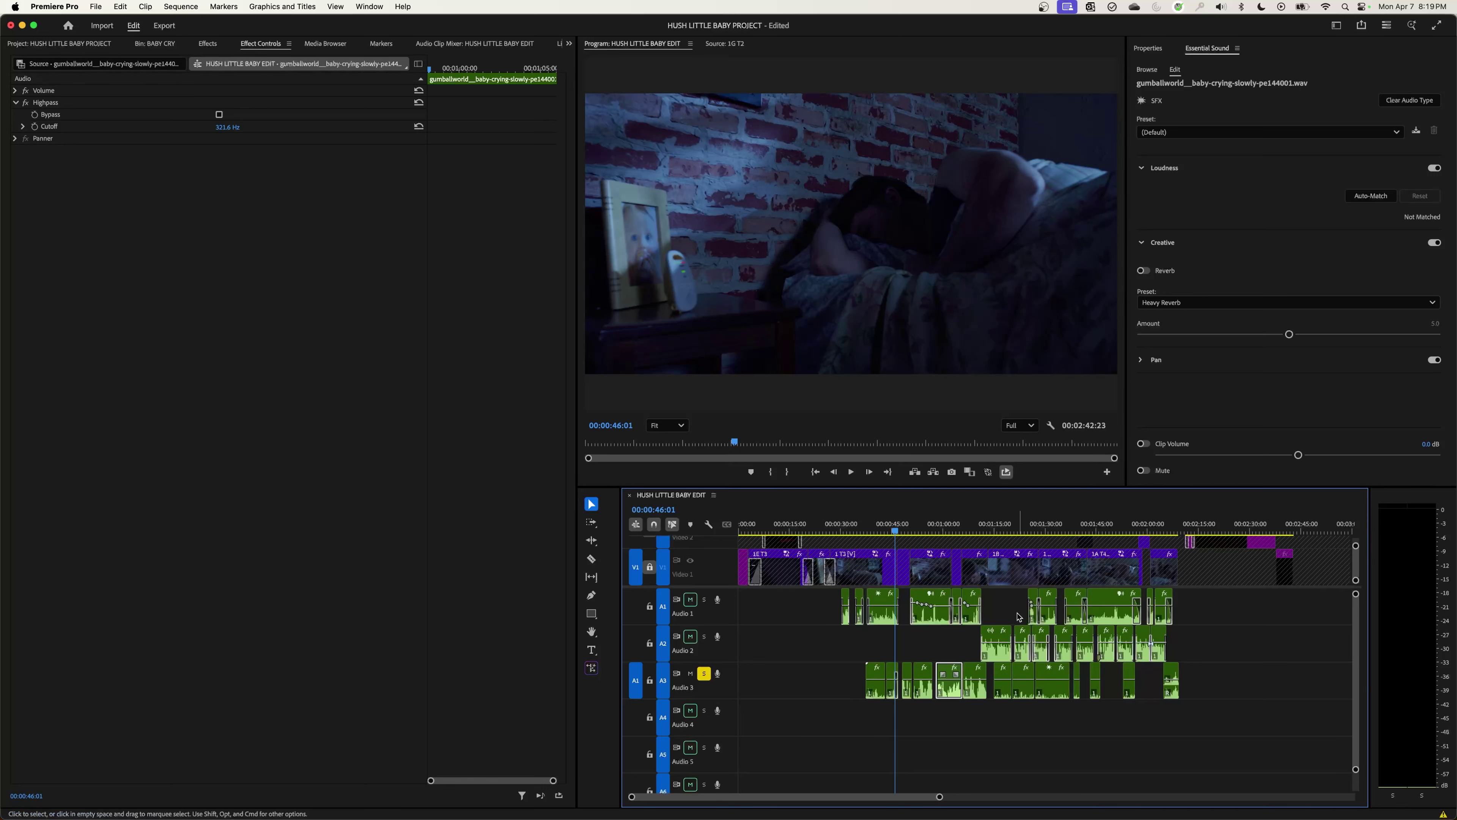
pyautogui.moveTo(1199, 730); pyautogui.dragTo(863, 666)
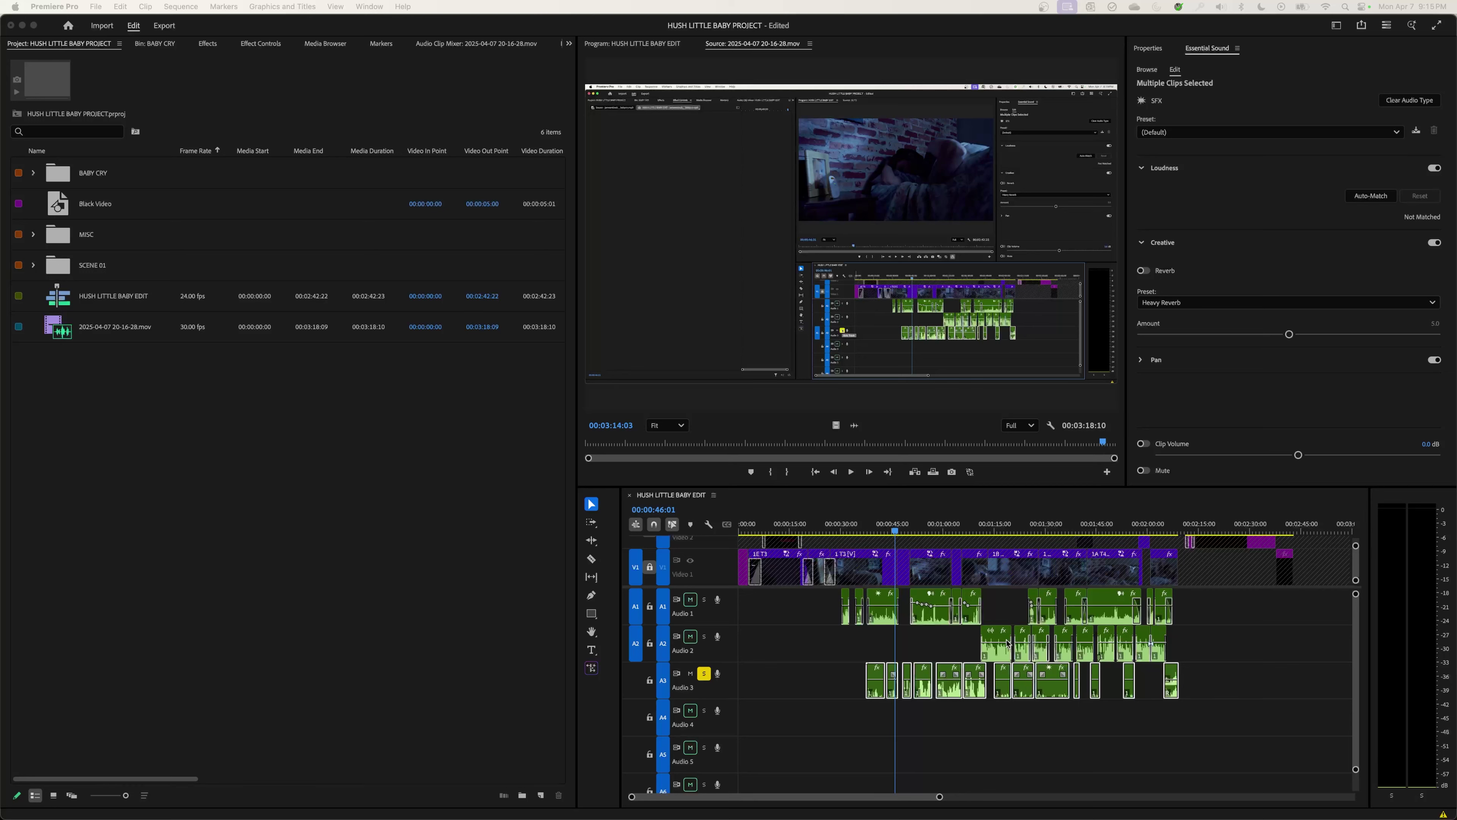
# Step: Play the last baby clip on Audio 3 several times from about 00:02:05 to check its filtered sound
pyautogui.click(1185, 571)
pyautogui.press('=')
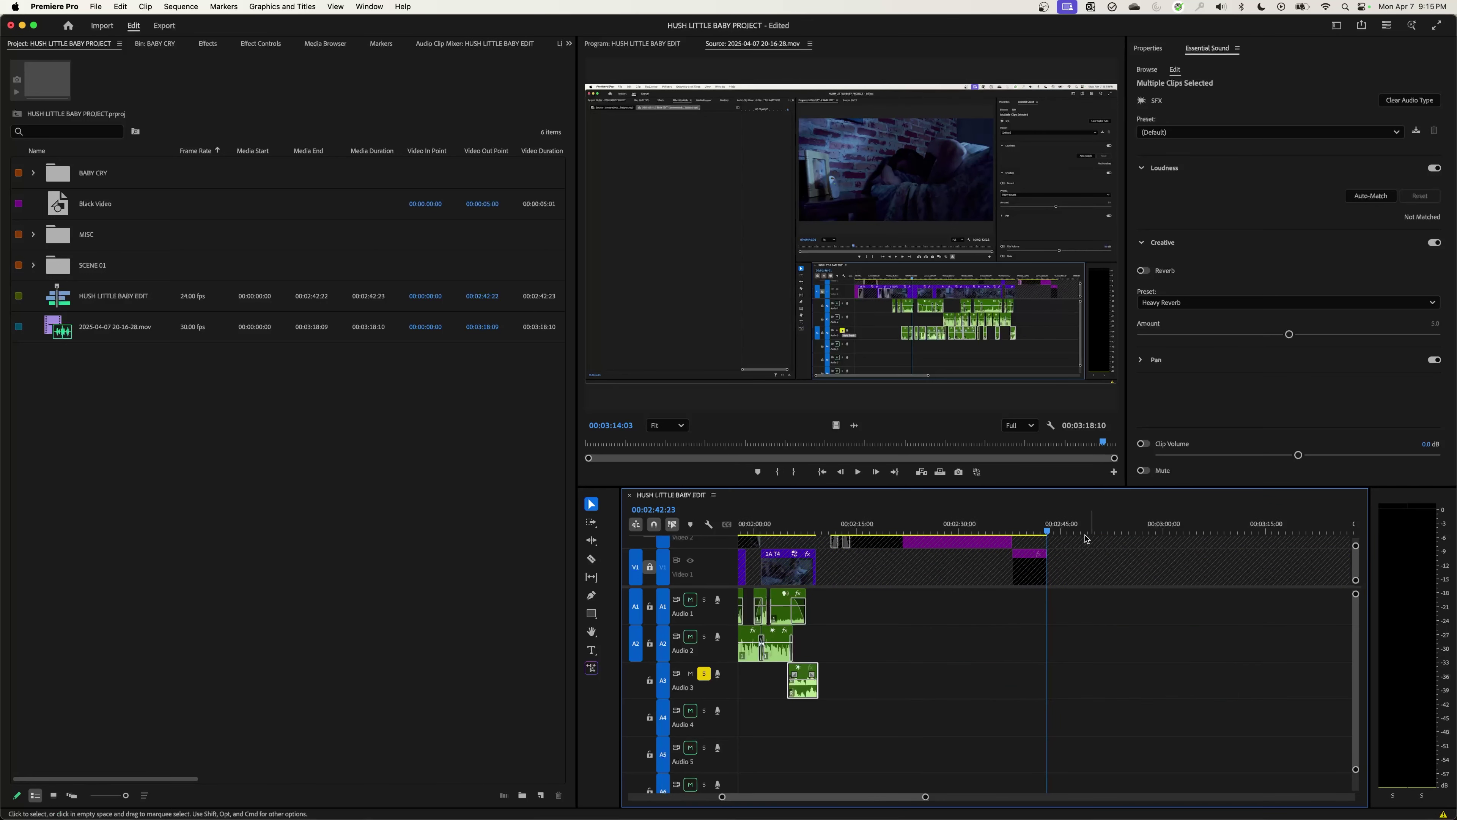
pyautogui.click(792, 527)
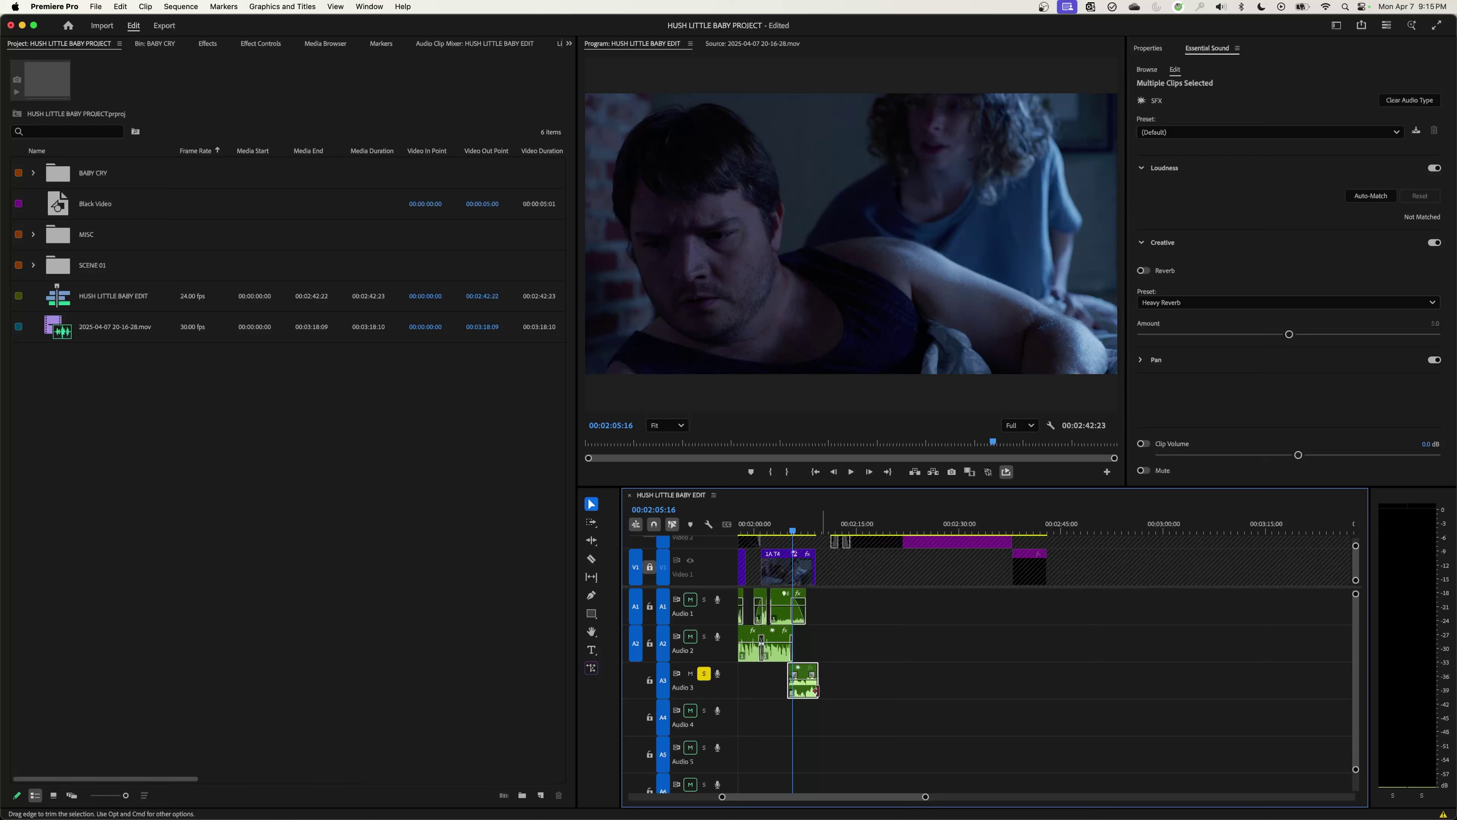
pyautogui.press('=')
pyautogui.press('=')
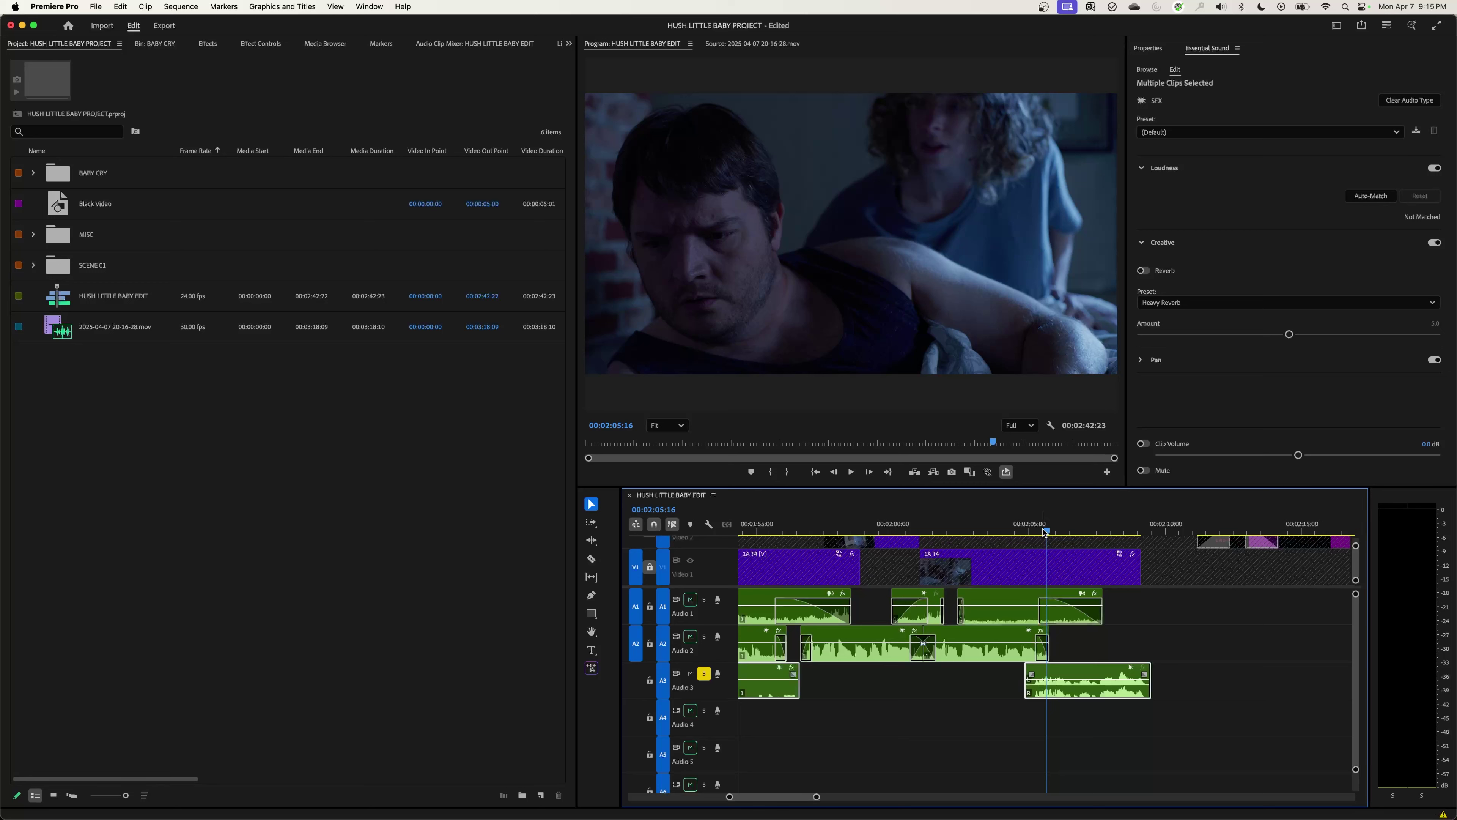
pyautogui.press('space')
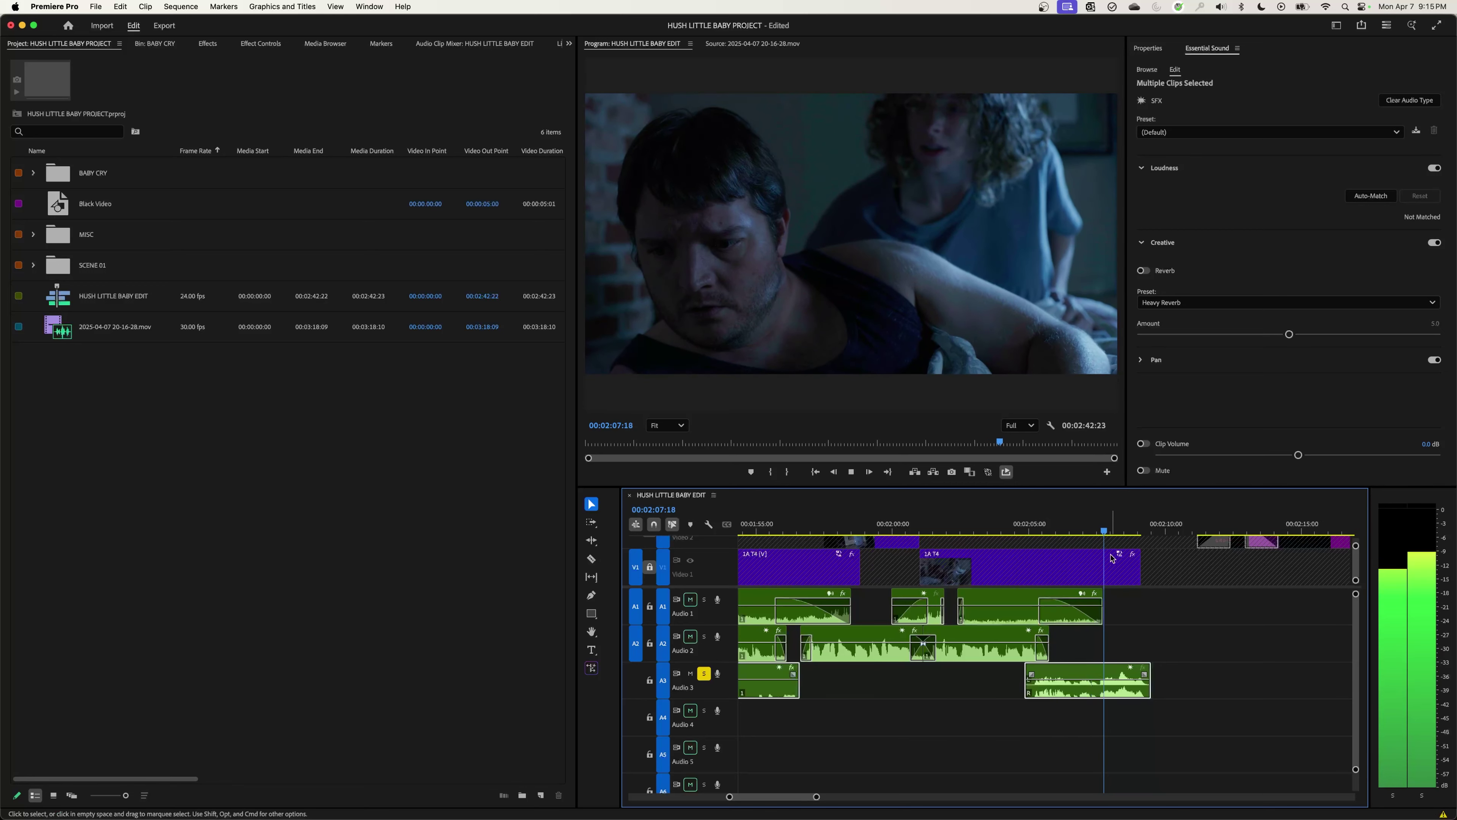
pyautogui.press('space')
pyautogui.click(1032, 527)
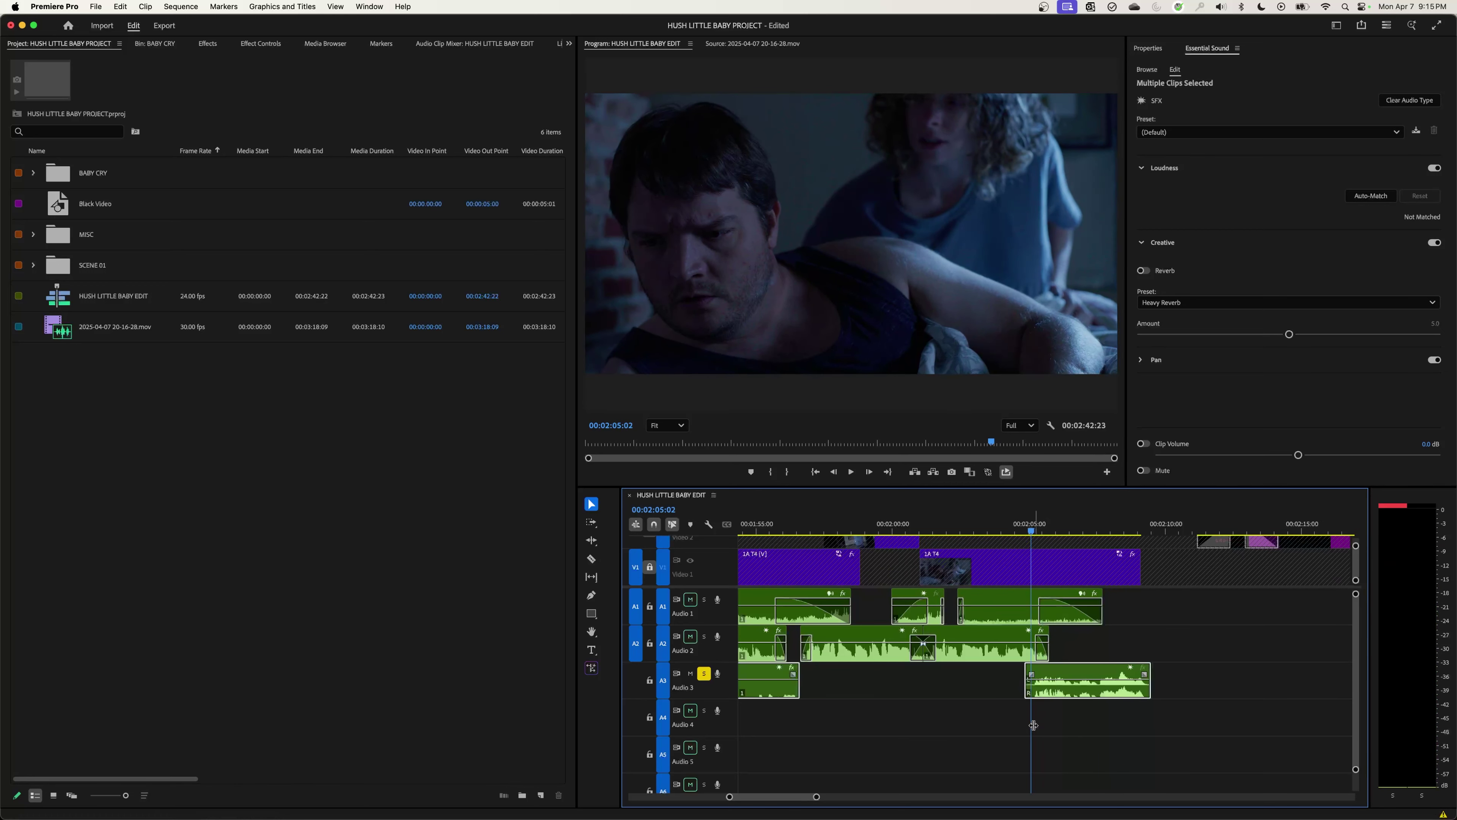
pyautogui.press('space')
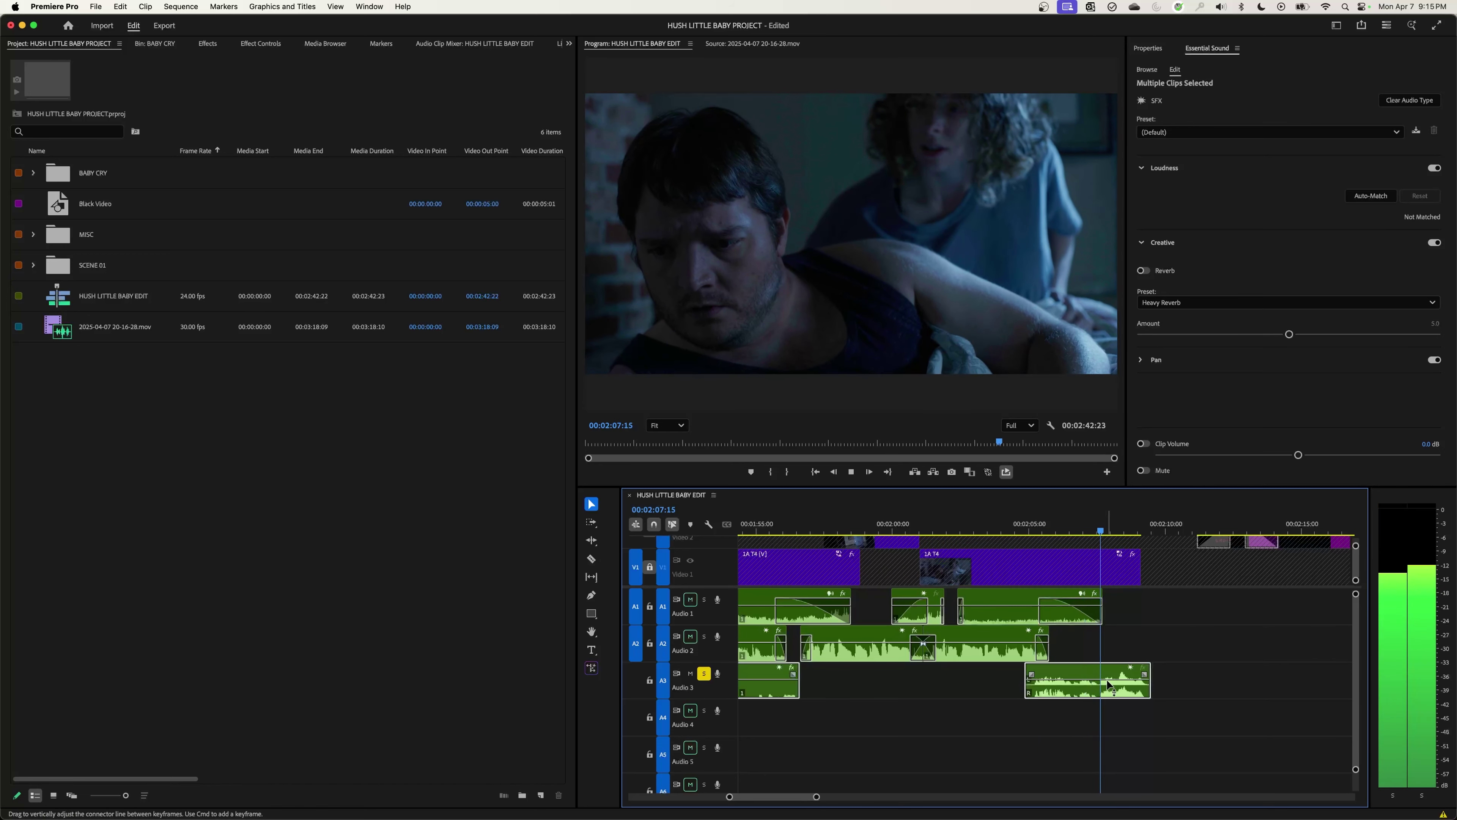
pyautogui.press('space')
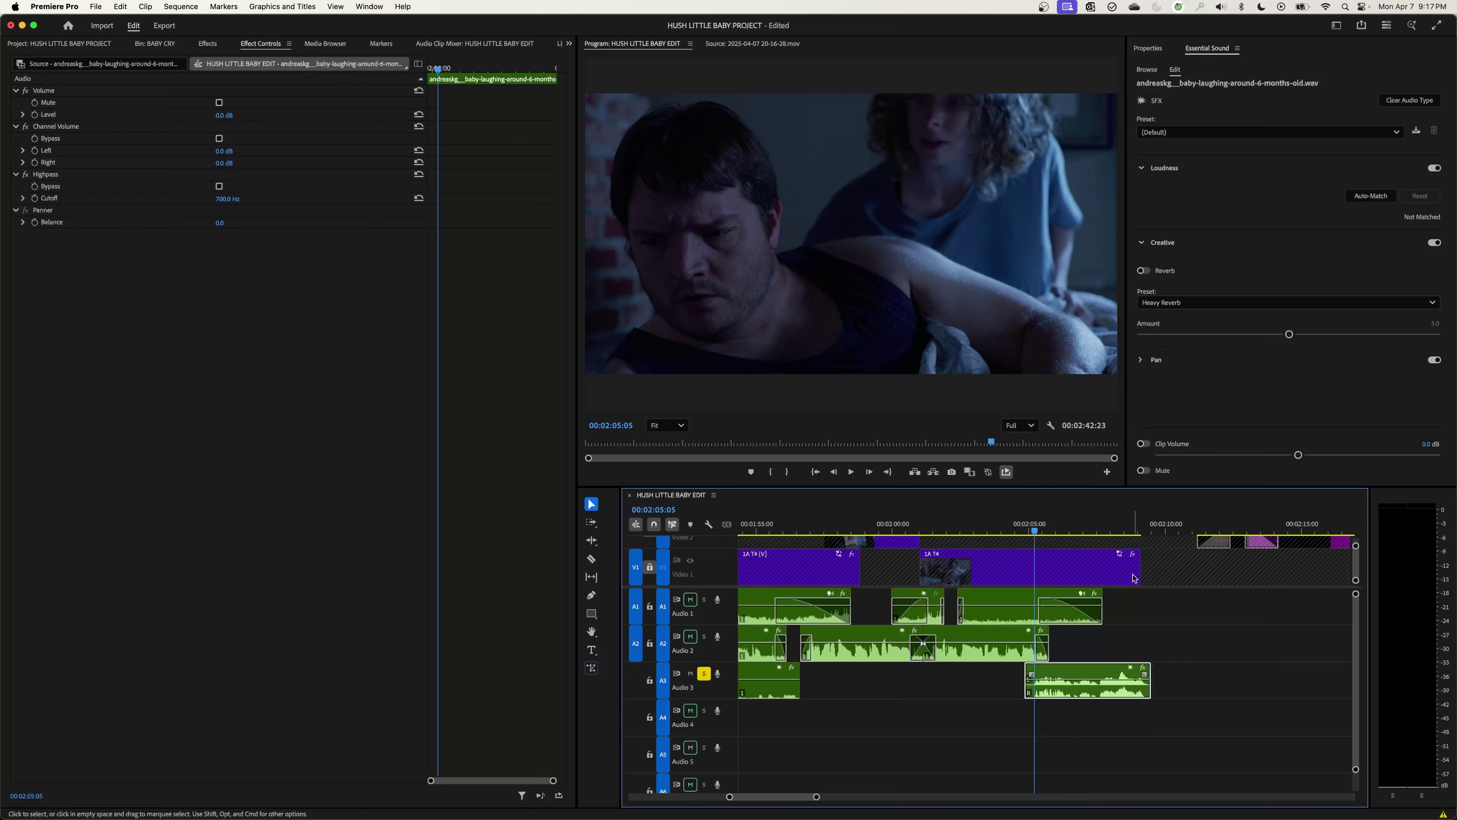
pyautogui.click(1126, 527)
pyautogui.press('space')
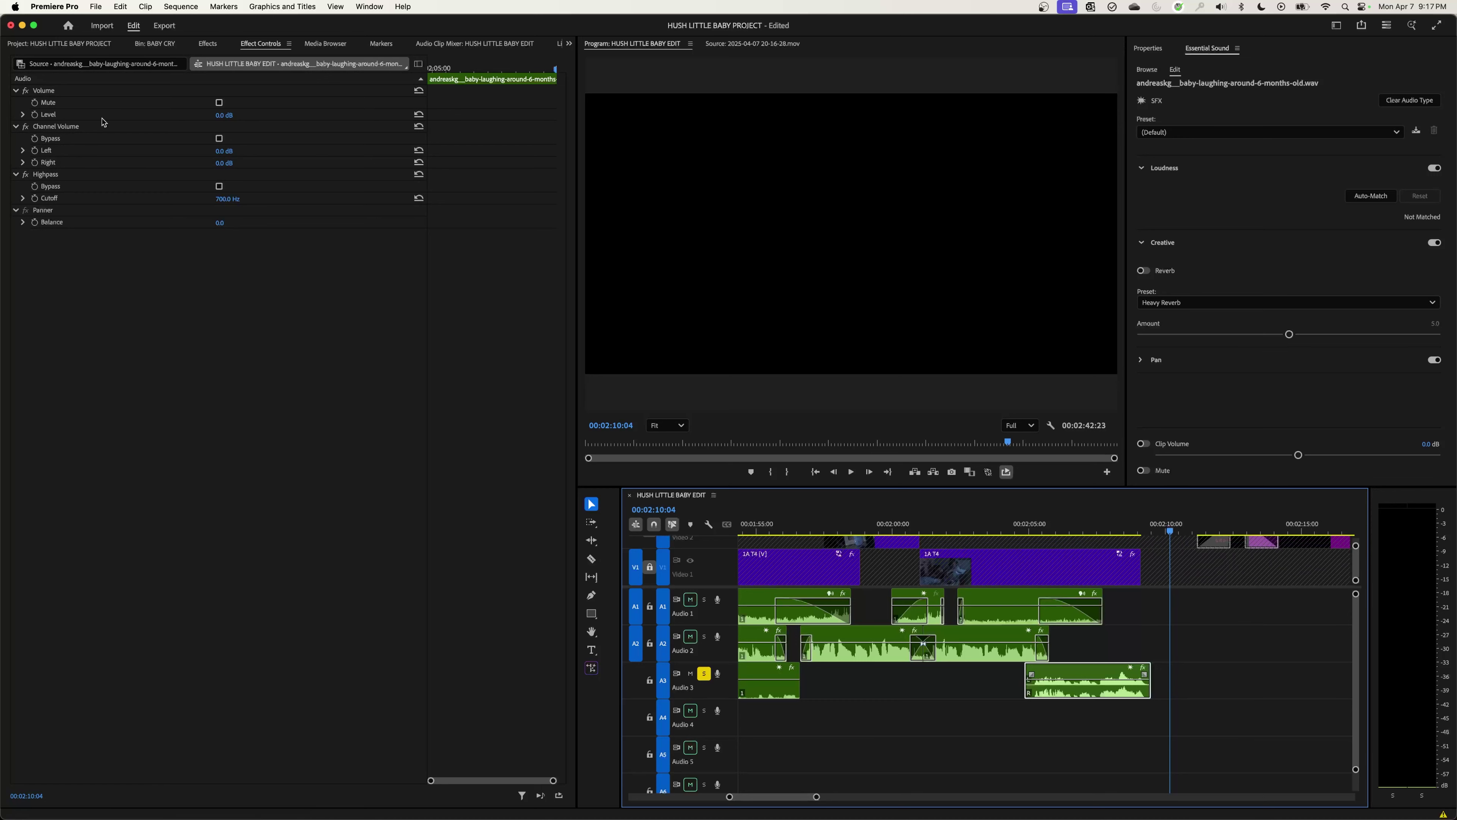
# Step: Find the reverb effects and add Studio Reverb to the baby-laughing clip at the end of Audio 3
pyautogui.click(210, 44)
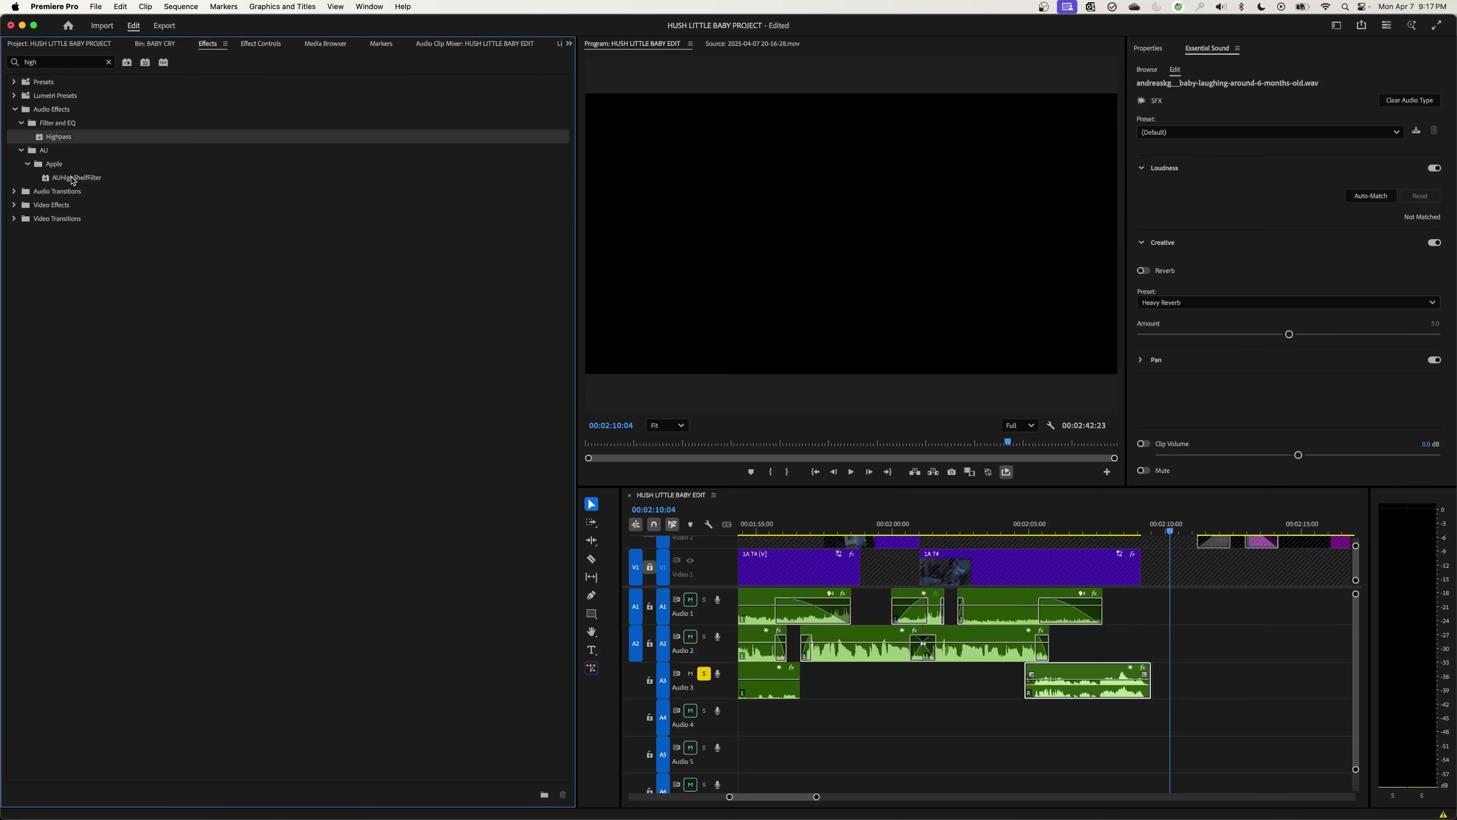
pyautogui.doubleClick(78, 62)
pyautogui.write('reverb')
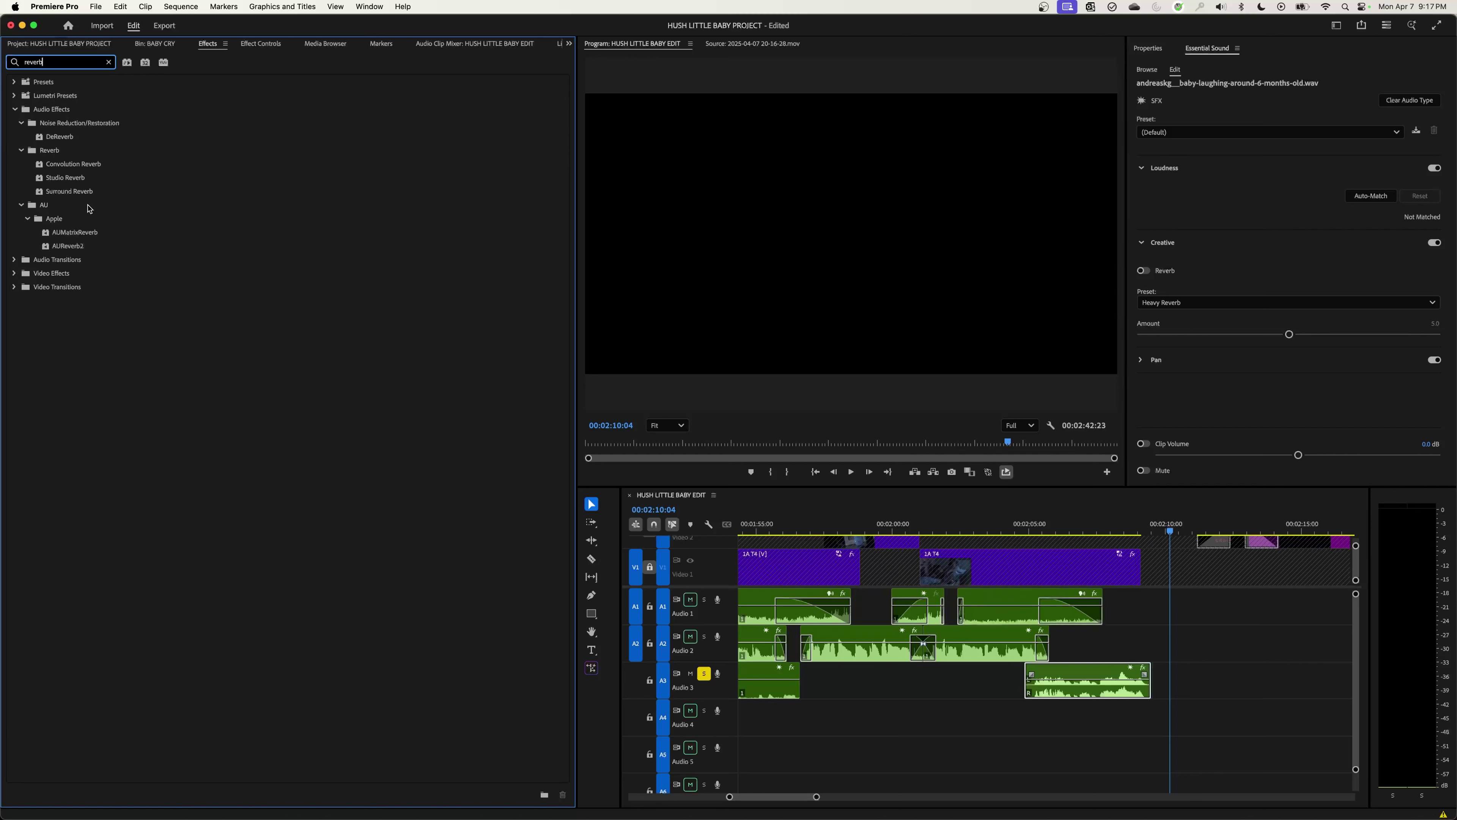
pyautogui.moveTo(72, 179); pyautogui.dragTo(1065, 680)
pyautogui.click(1088, 526)
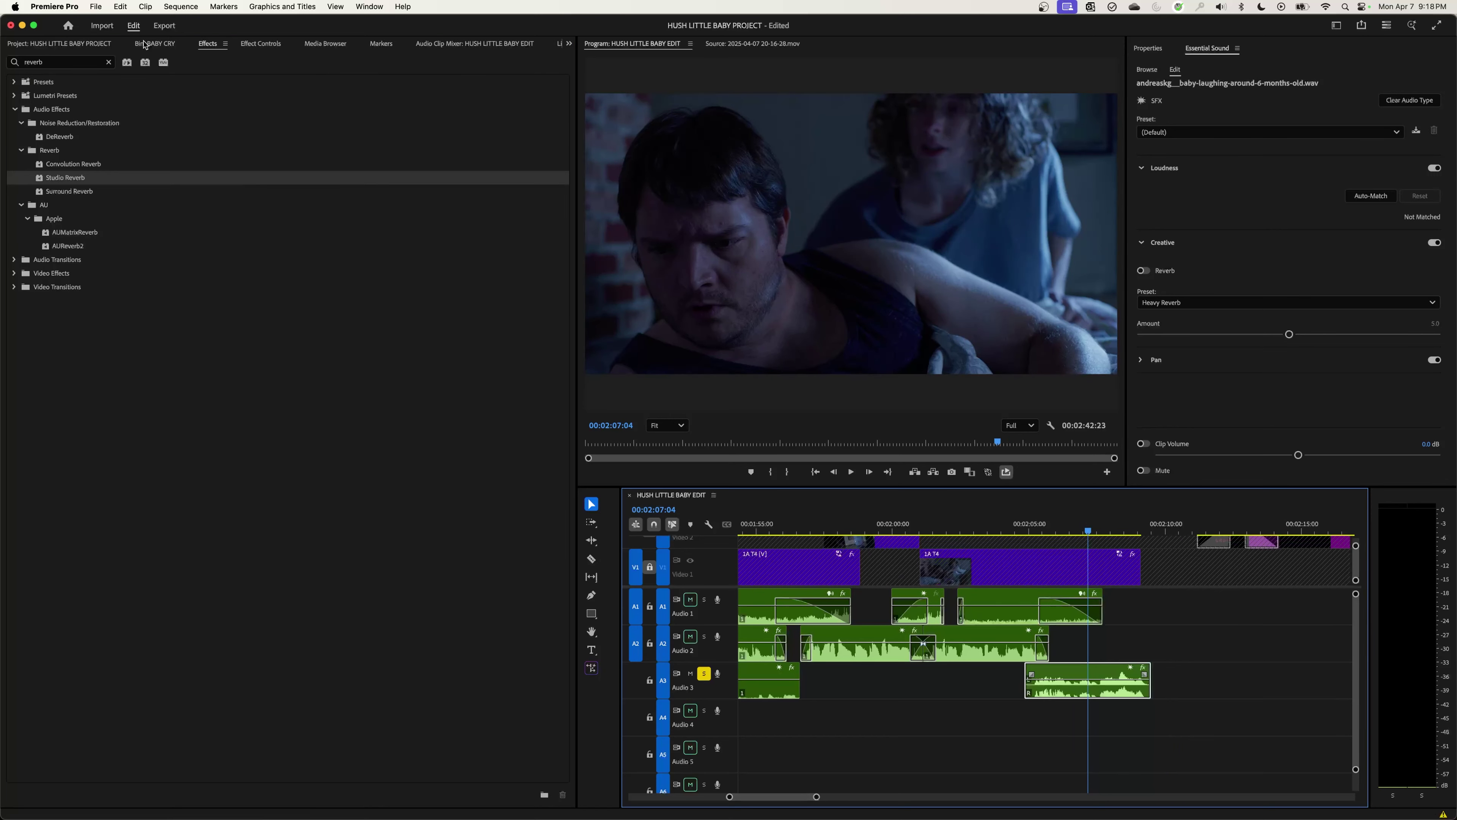
# Step: Apply the Great Hall preset in the custom setup of the baby-laughing clip's Studio Reverb
pyautogui.click(260, 45)
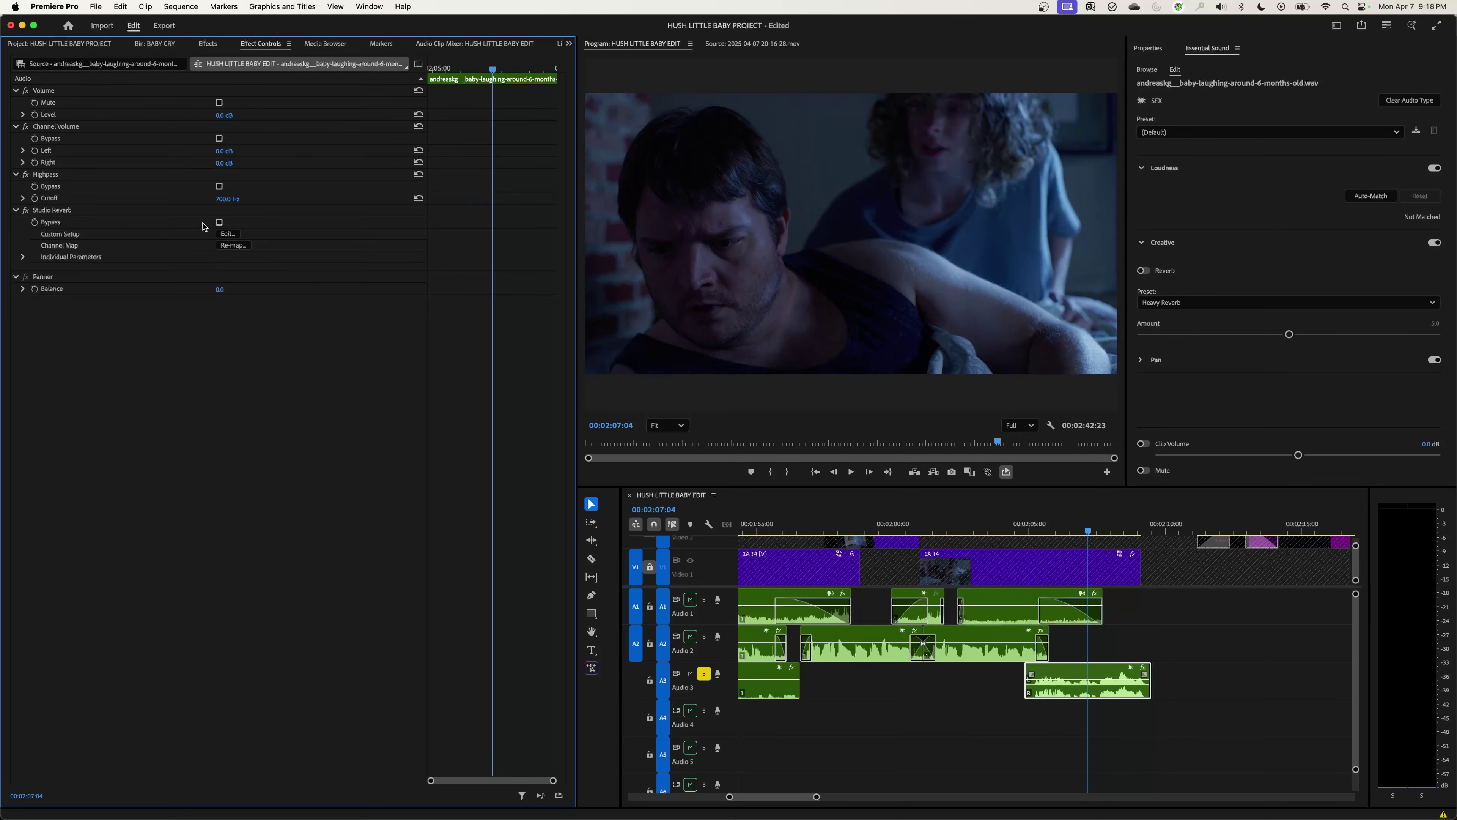
pyautogui.click(228, 235)
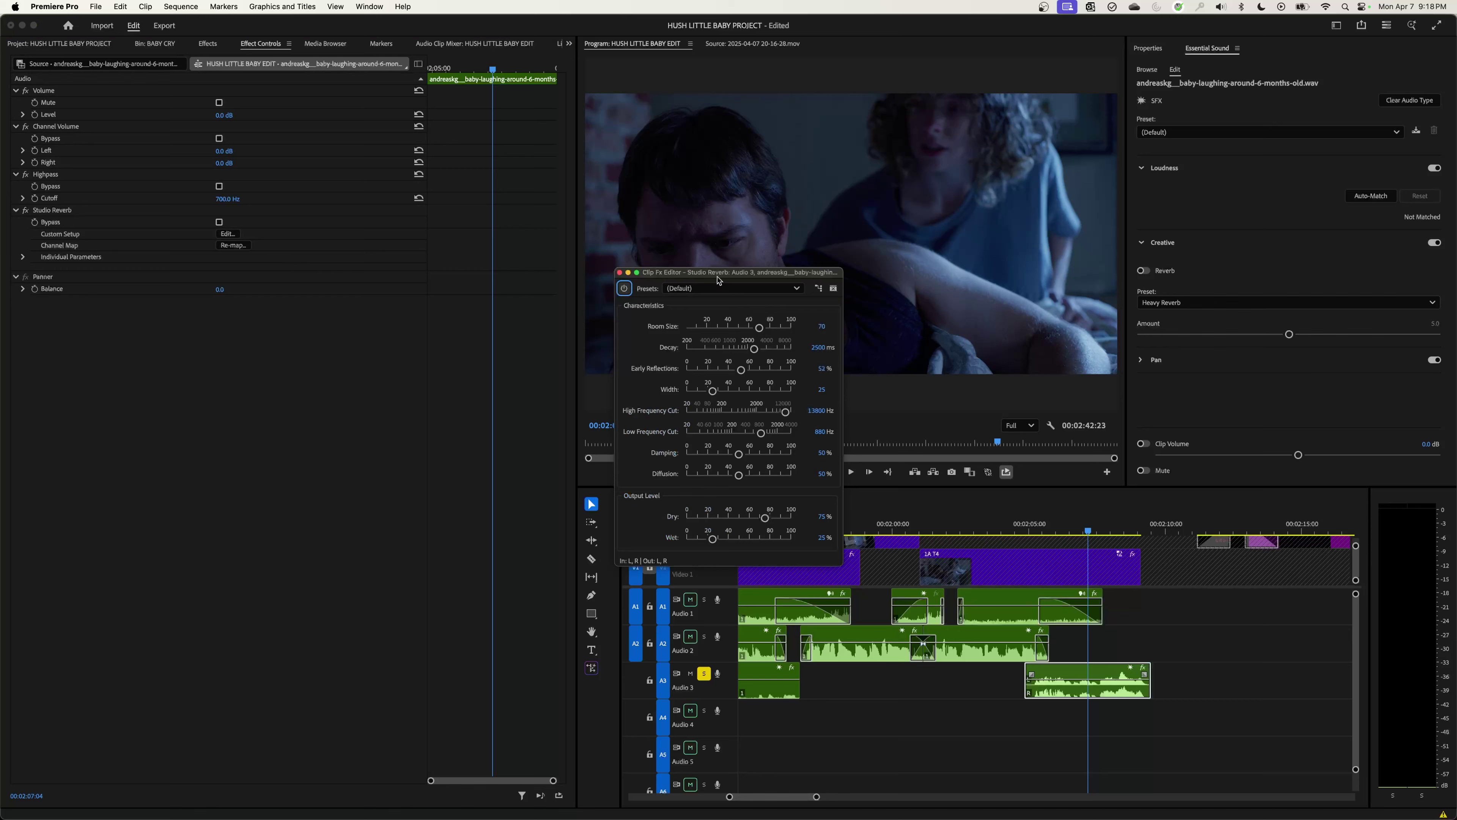
pyautogui.moveTo(718, 280); pyautogui.dragTo(424, 293)
pyautogui.click(424, 305)
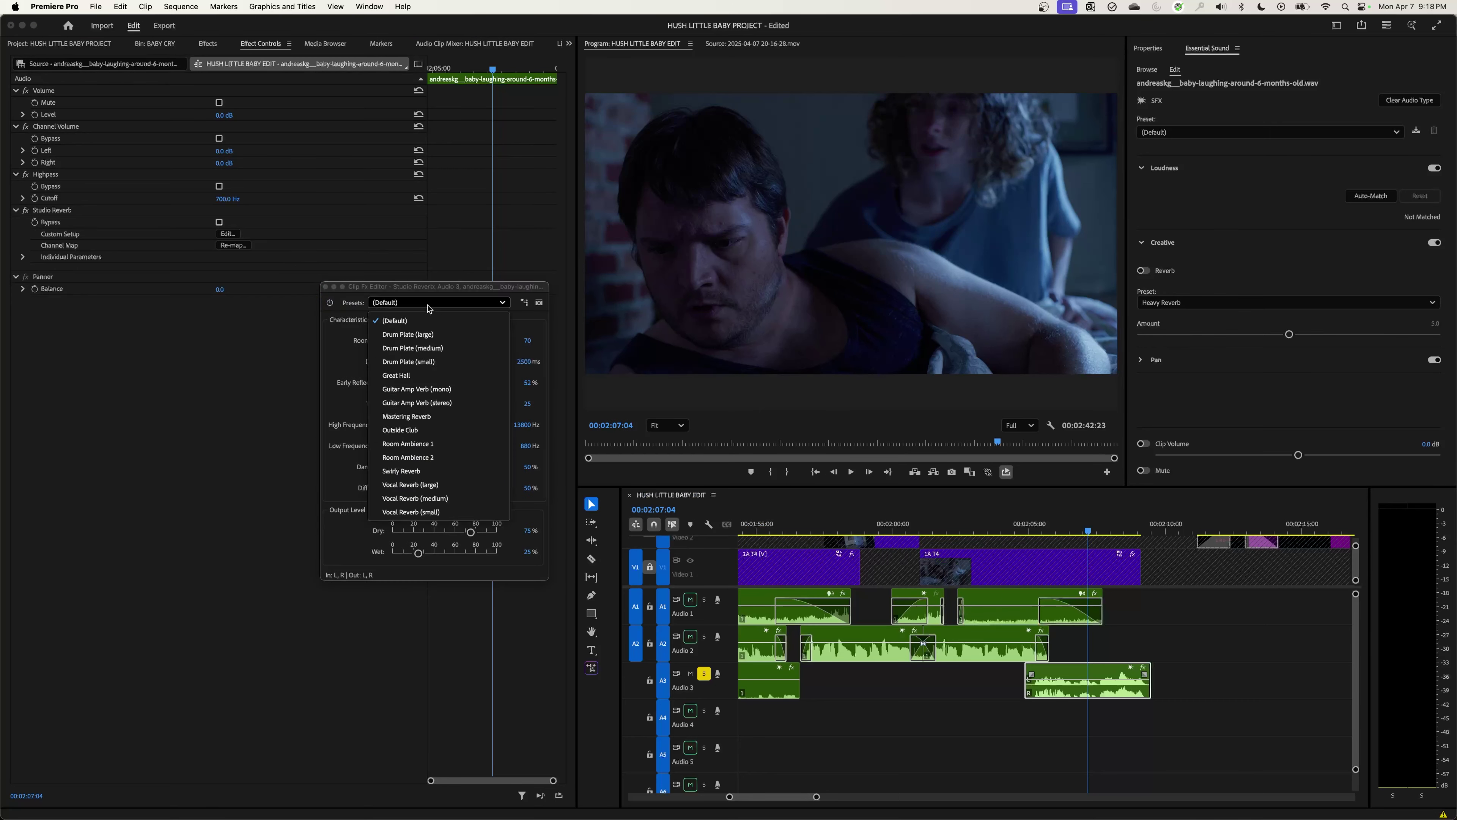
pyautogui.click(421, 377)
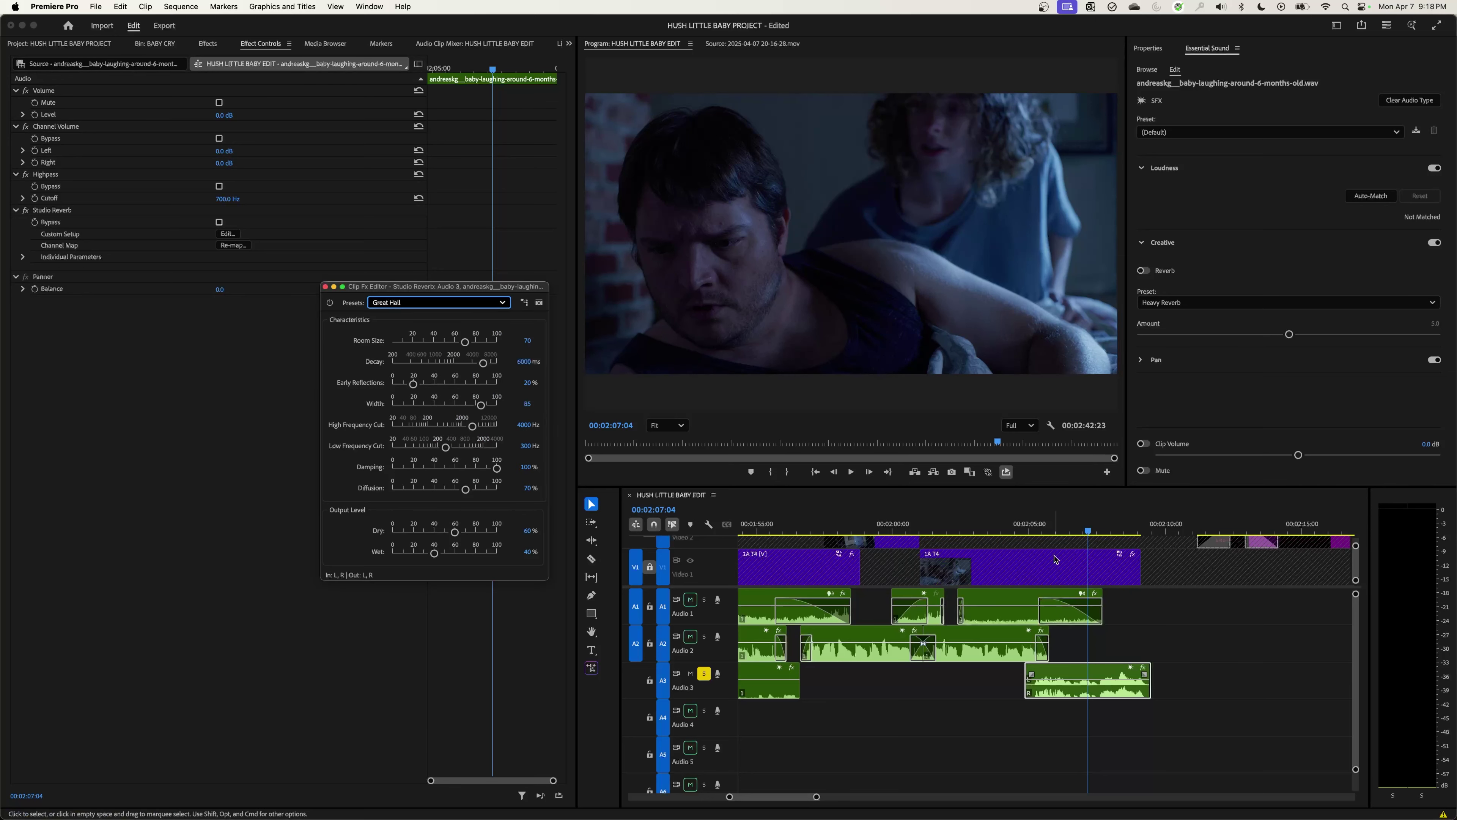
# Step: Play the baby-laughing clip from about 00:02:05 to hear the Great Hall reverb
pyautogui.click(1035, 528)
pyautogui.press('space')
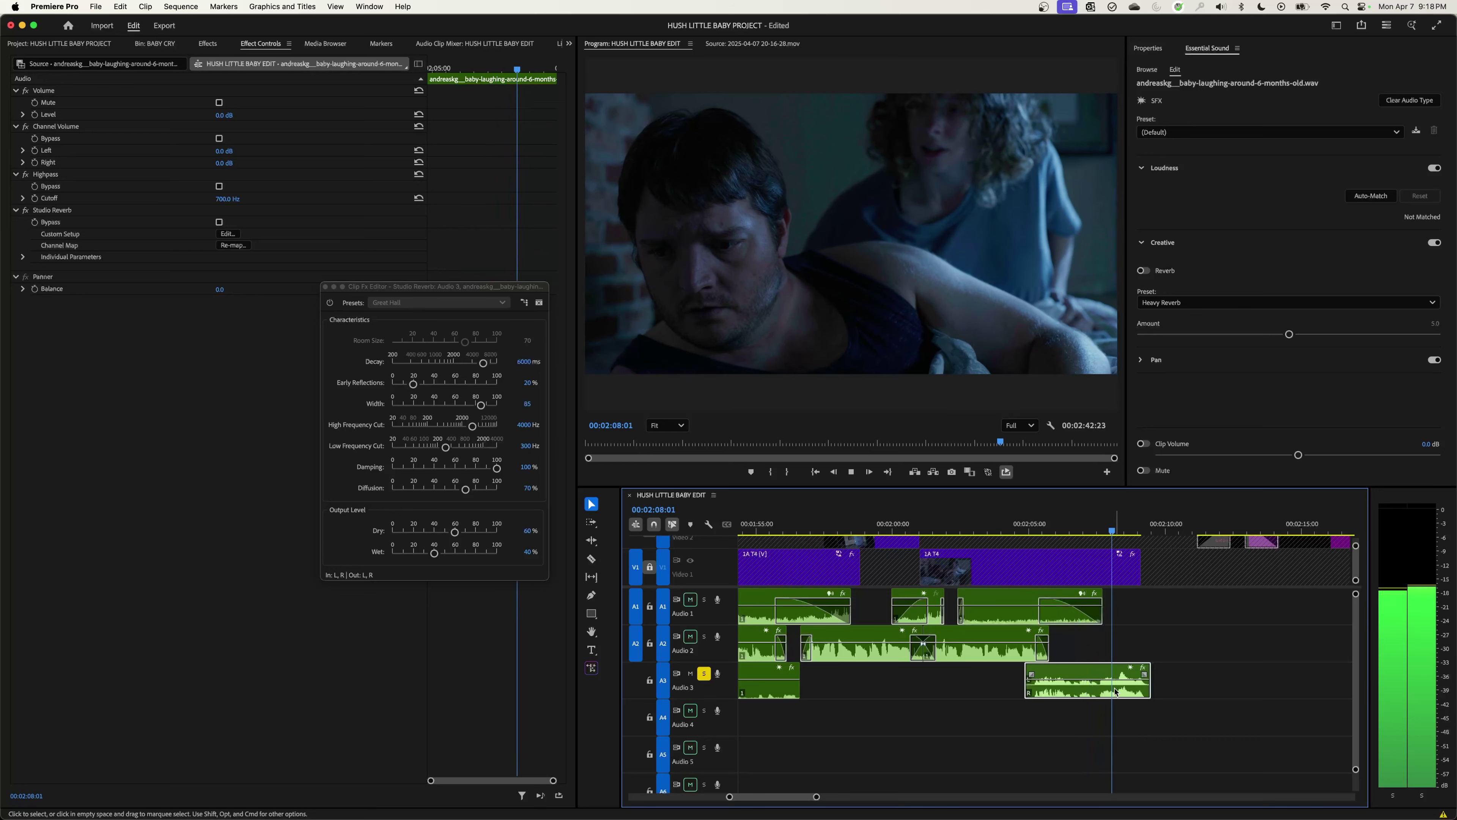
pyautogui.press('space')
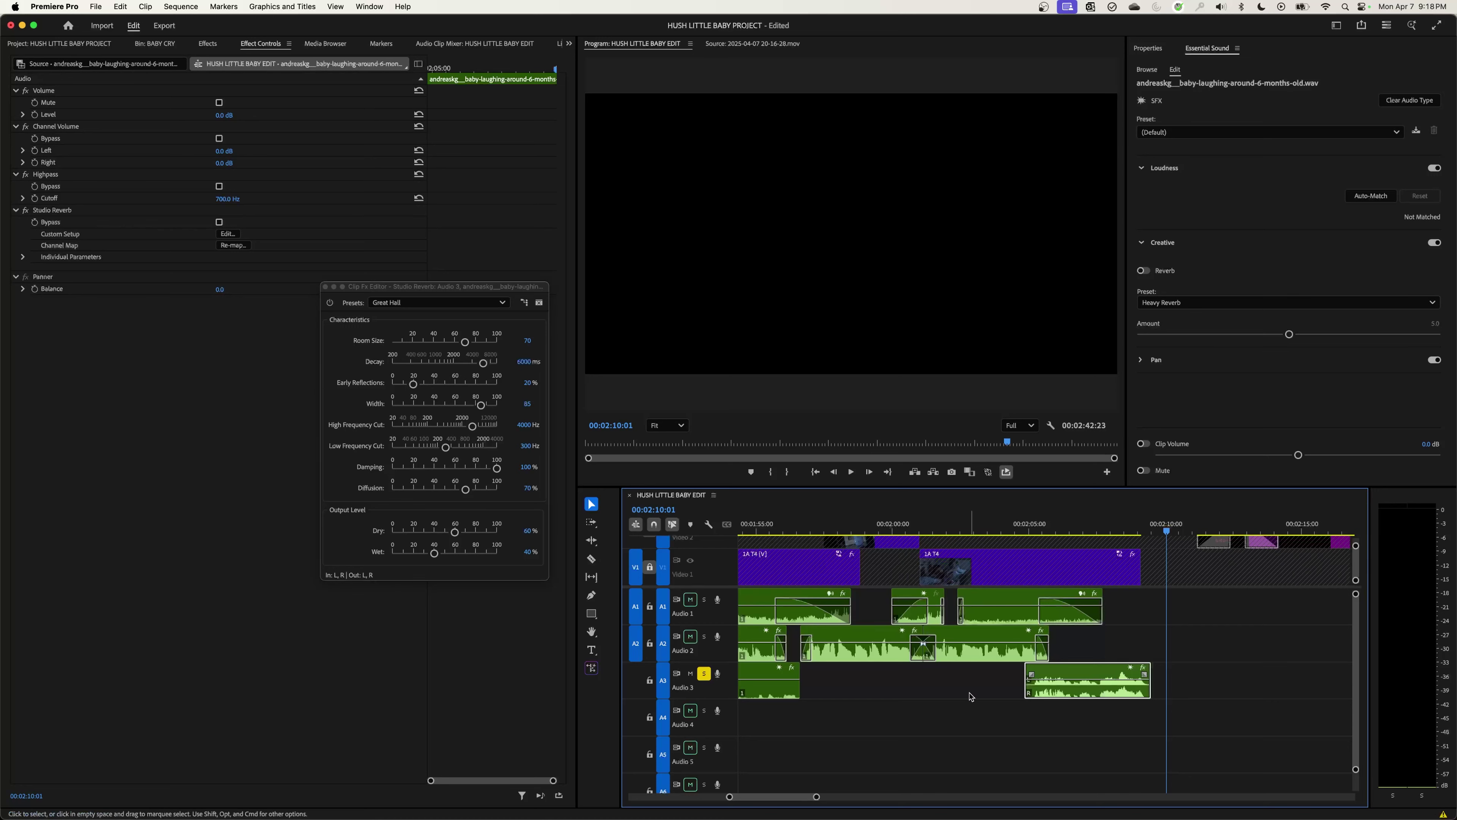
# Step: Split the baby-laughing clip on Audio 3 at 00:02:07:12 and select Studio Reverb on its first part
pyautogui.press('c')
pyautogui.press('=')
pyautogui.press('=')
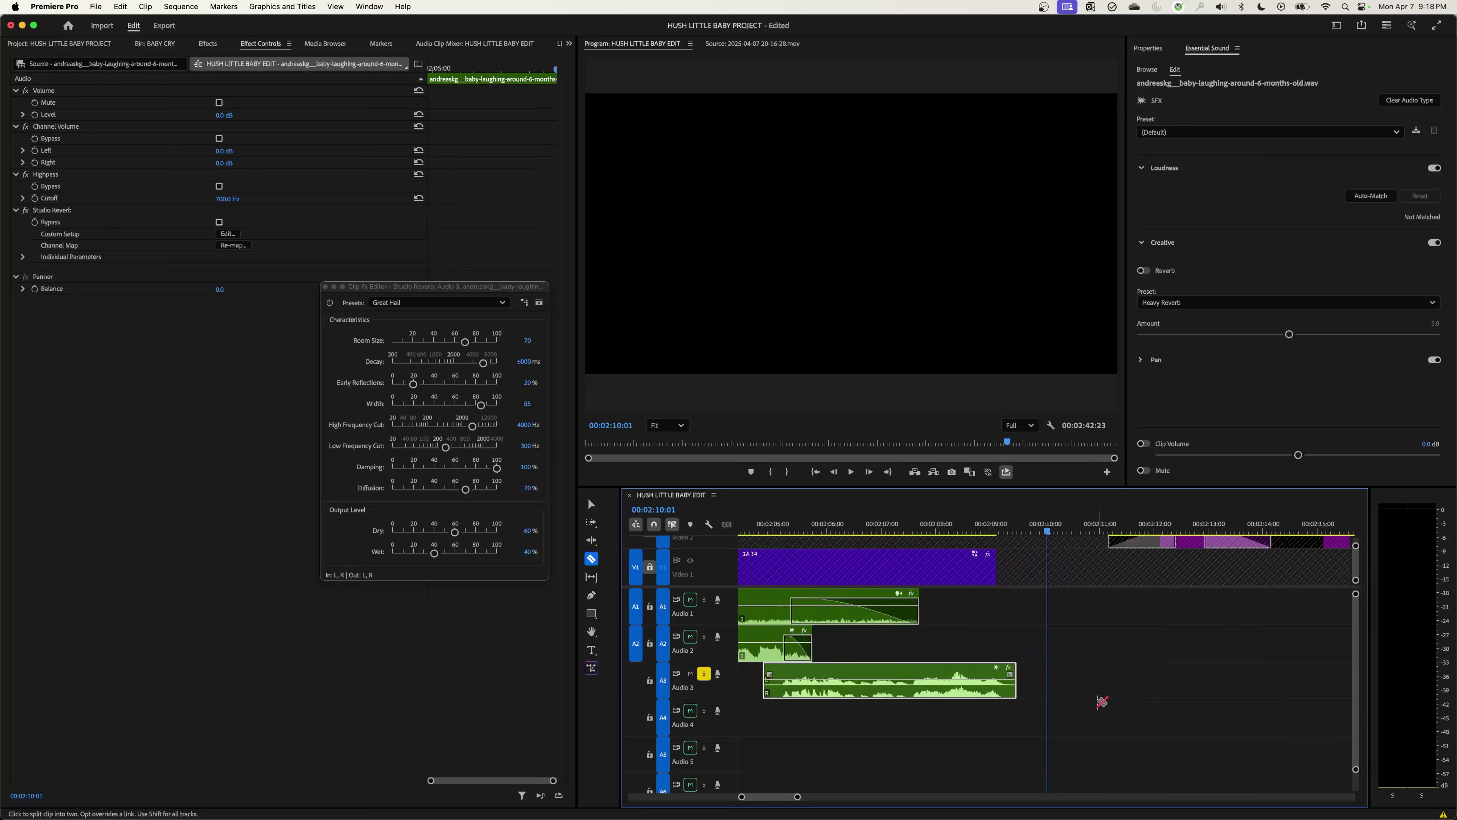
pyautogui.click(766, 531)
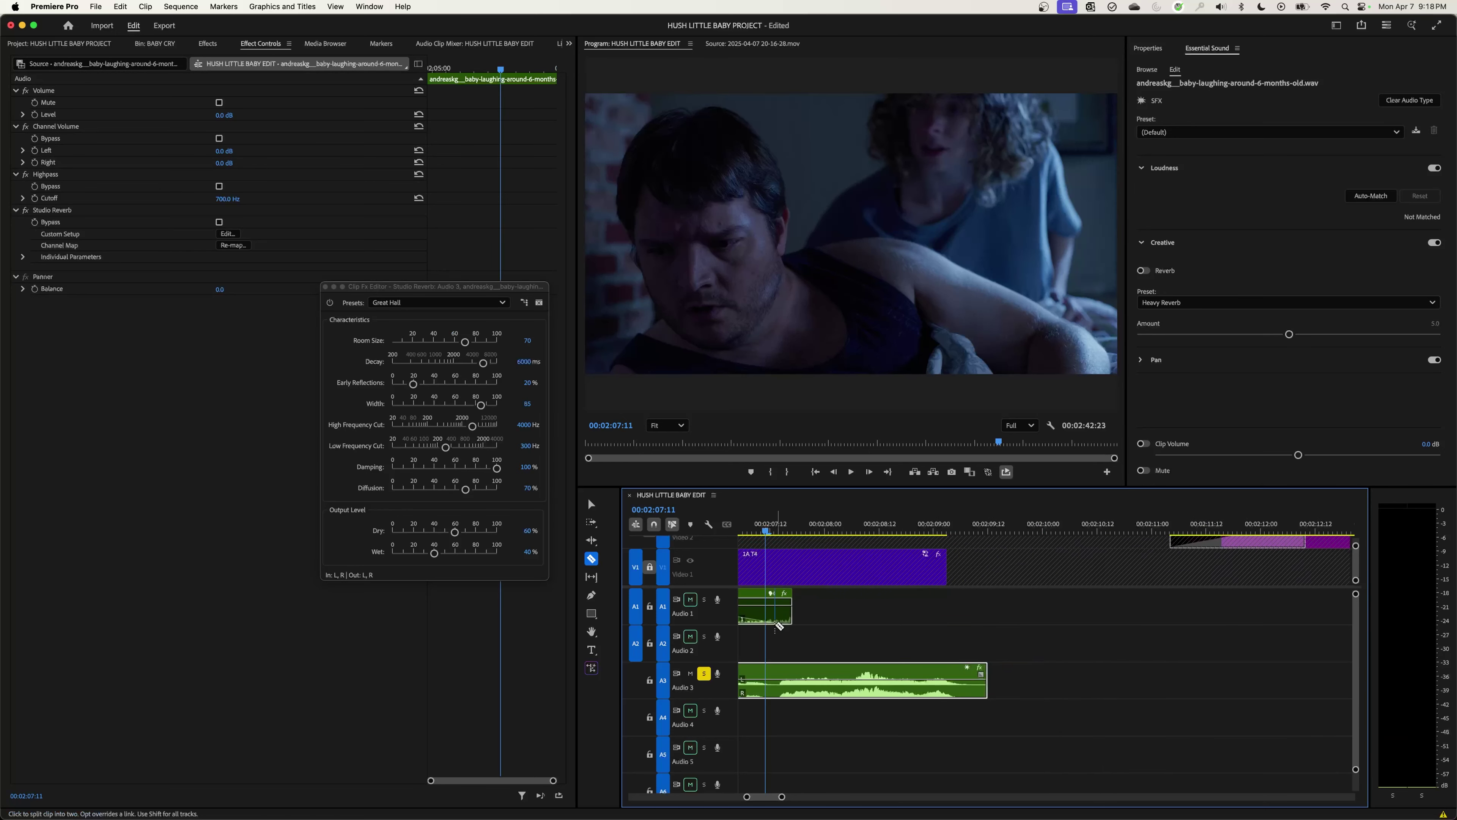
pyautogui.click(770, 531)
pyautogui.click(770, 669)
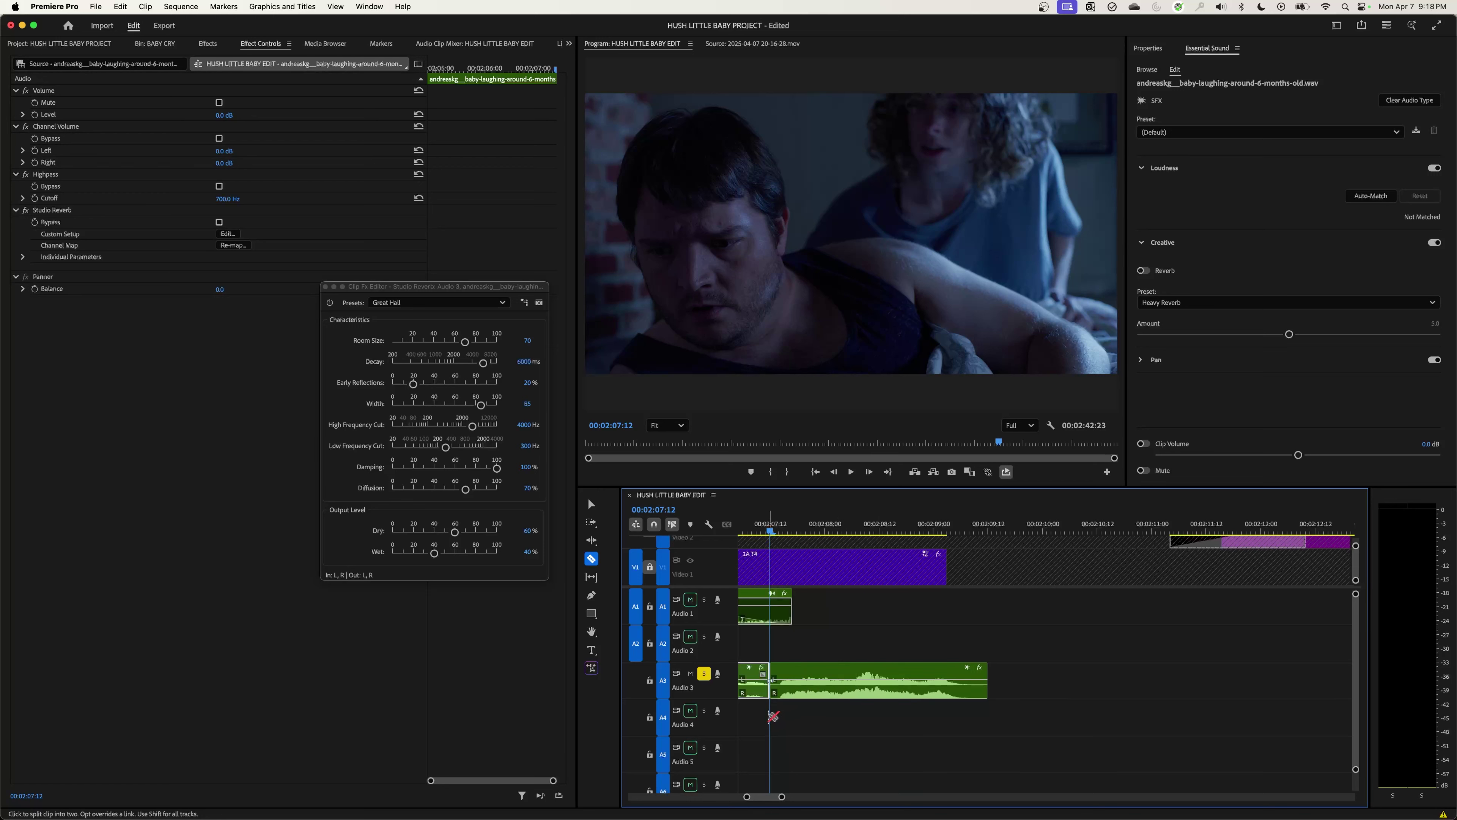
pyautogui.press('-')
pyautogui.press('v')
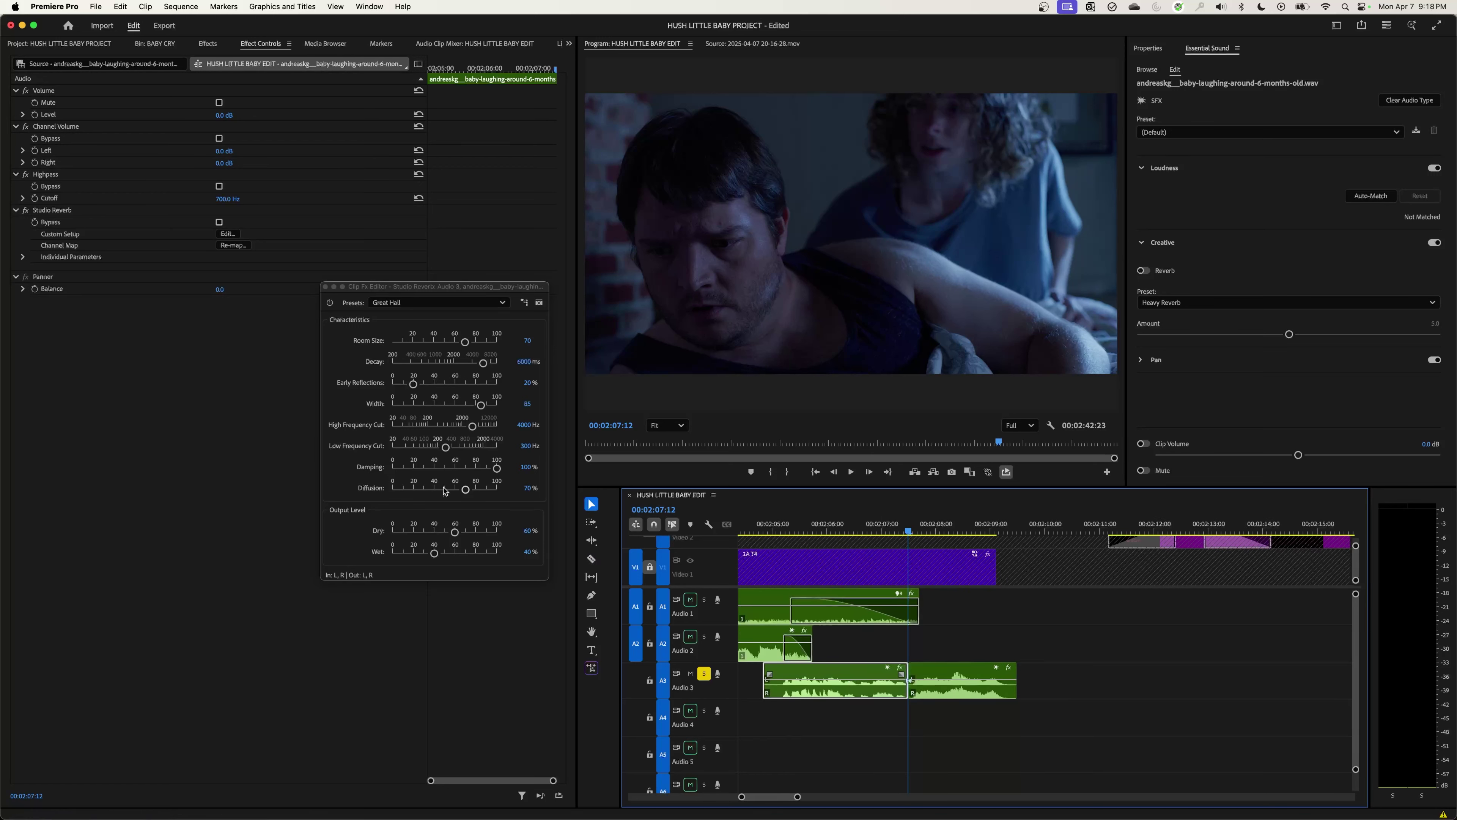
pyautogui.click(58, 211)
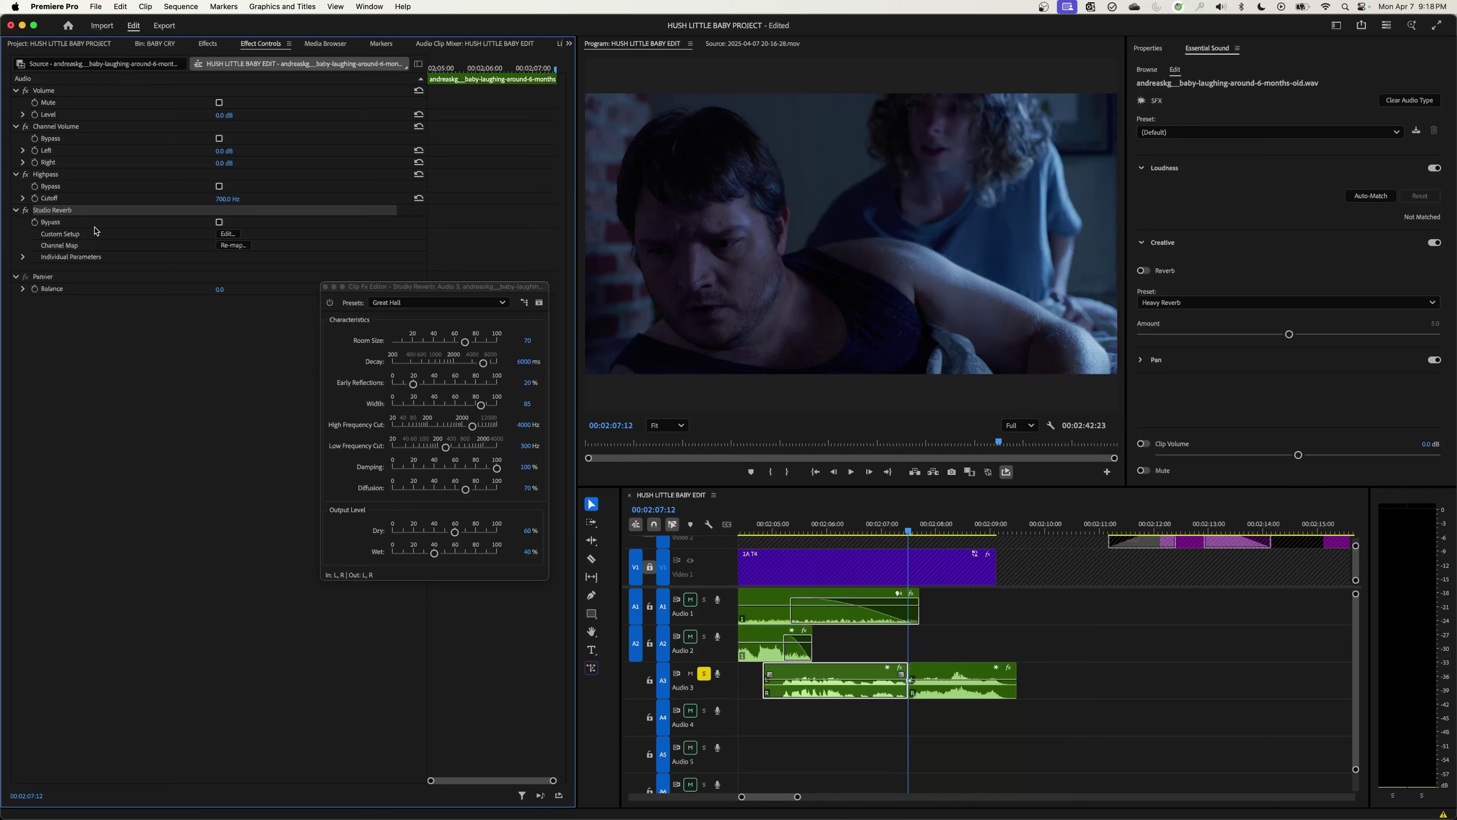
# Step: Select the second part of the split laugh and play both parts from about 00:02:05
pyautogui.click(918, 677)
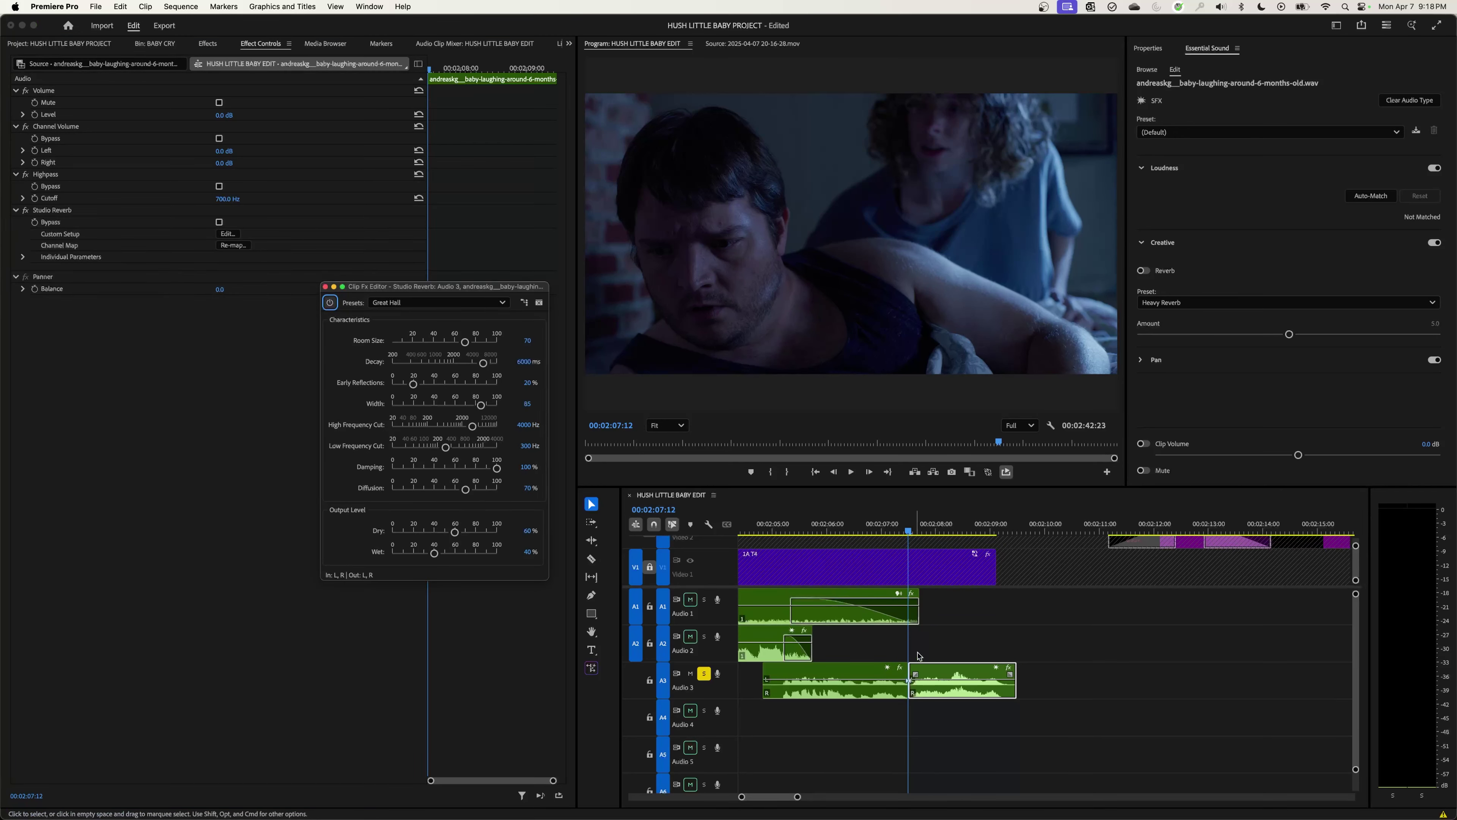
pyautogui.click(772, 530)
pyautogui.press('space')
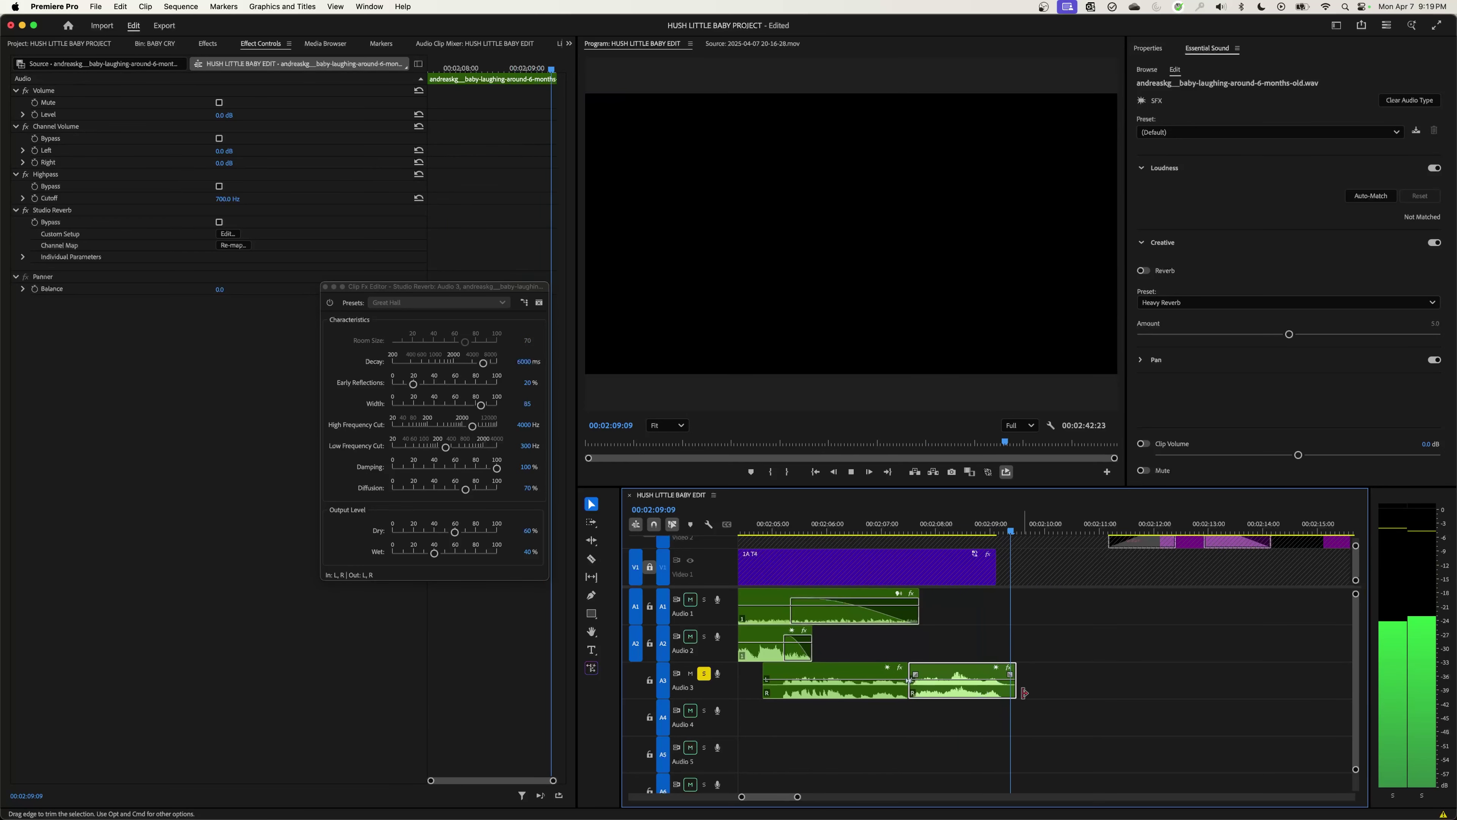
# Step: Try extending the second laugh part to about 00:02:11:00, play it, and trim its end back to about 00:02:09:10
pyautogui.moveTo(1015, 687); pyautogui.dragTo(1100, 686)
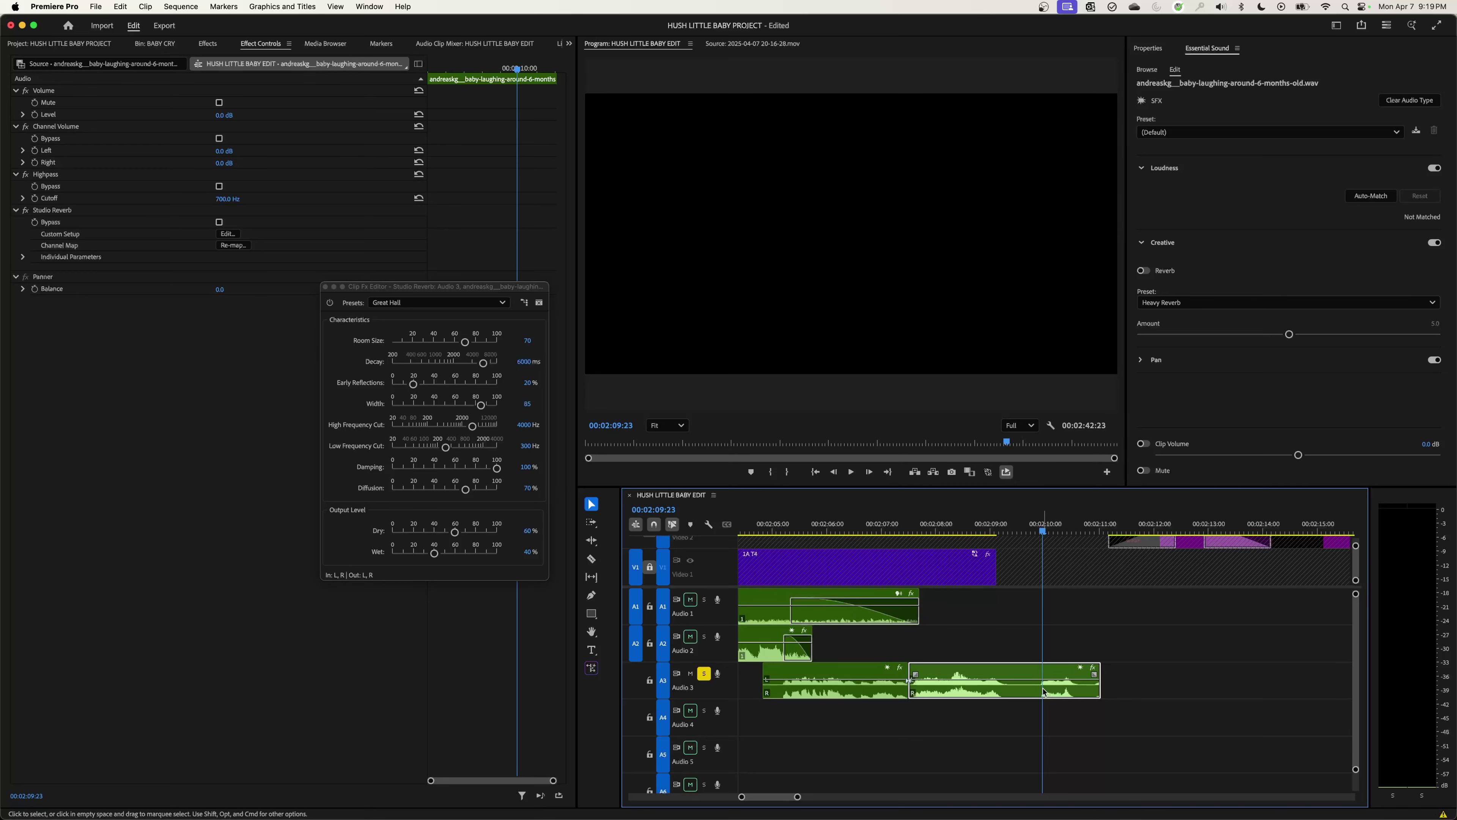
pyautogui.click(968, 529)
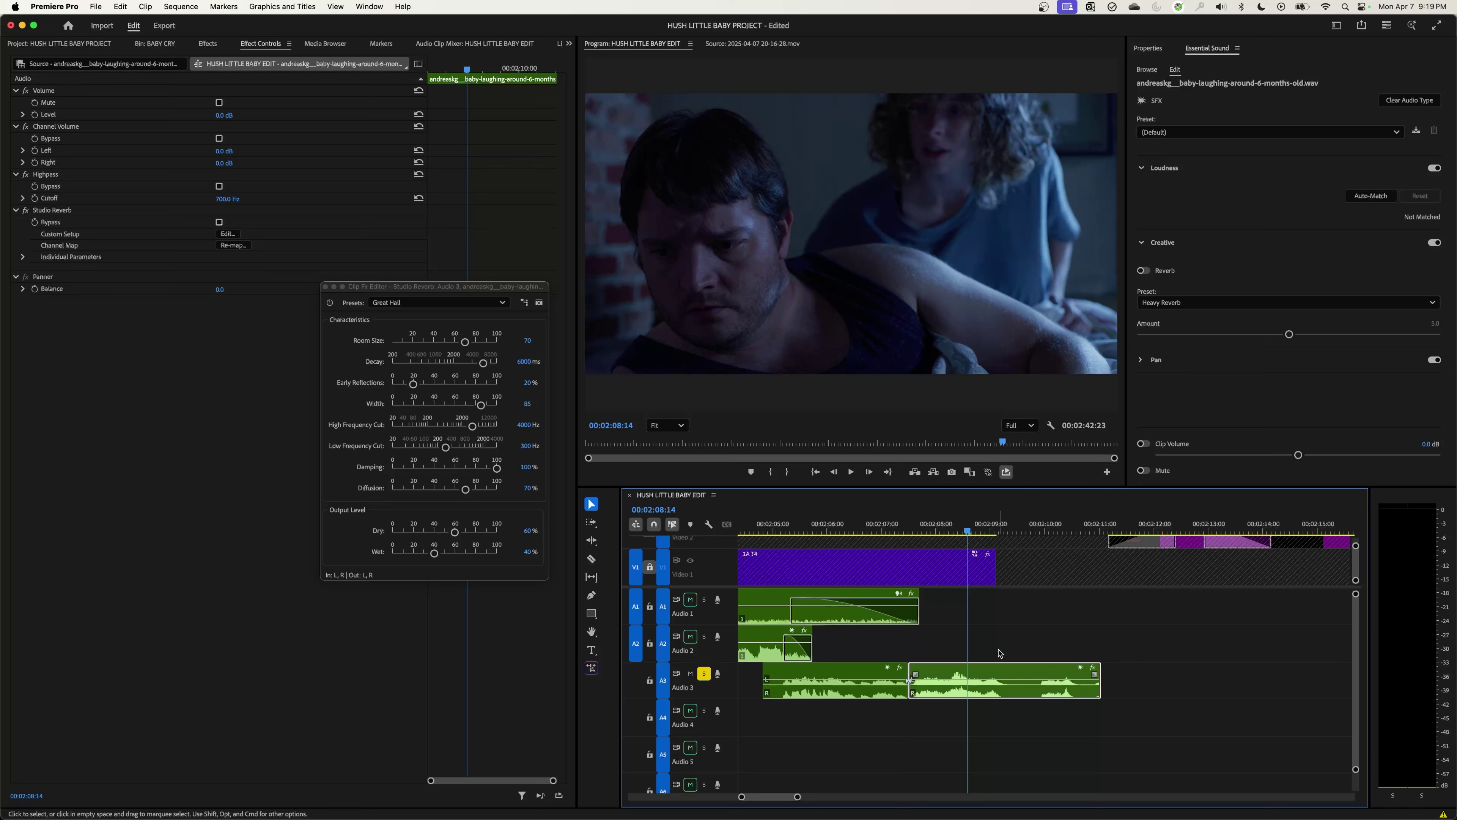
pyautogui.press('space')
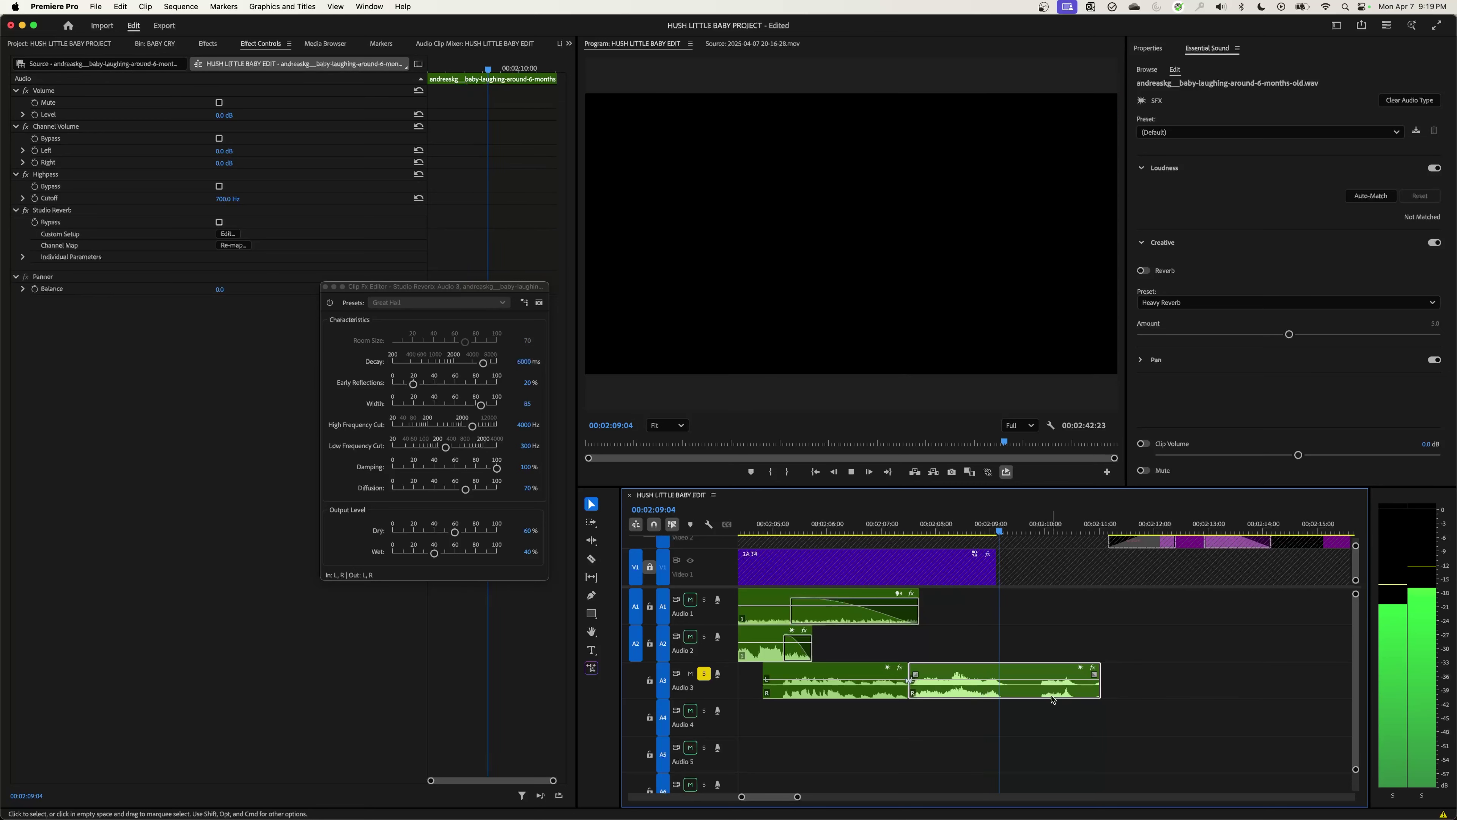
pyautogui.press('space')
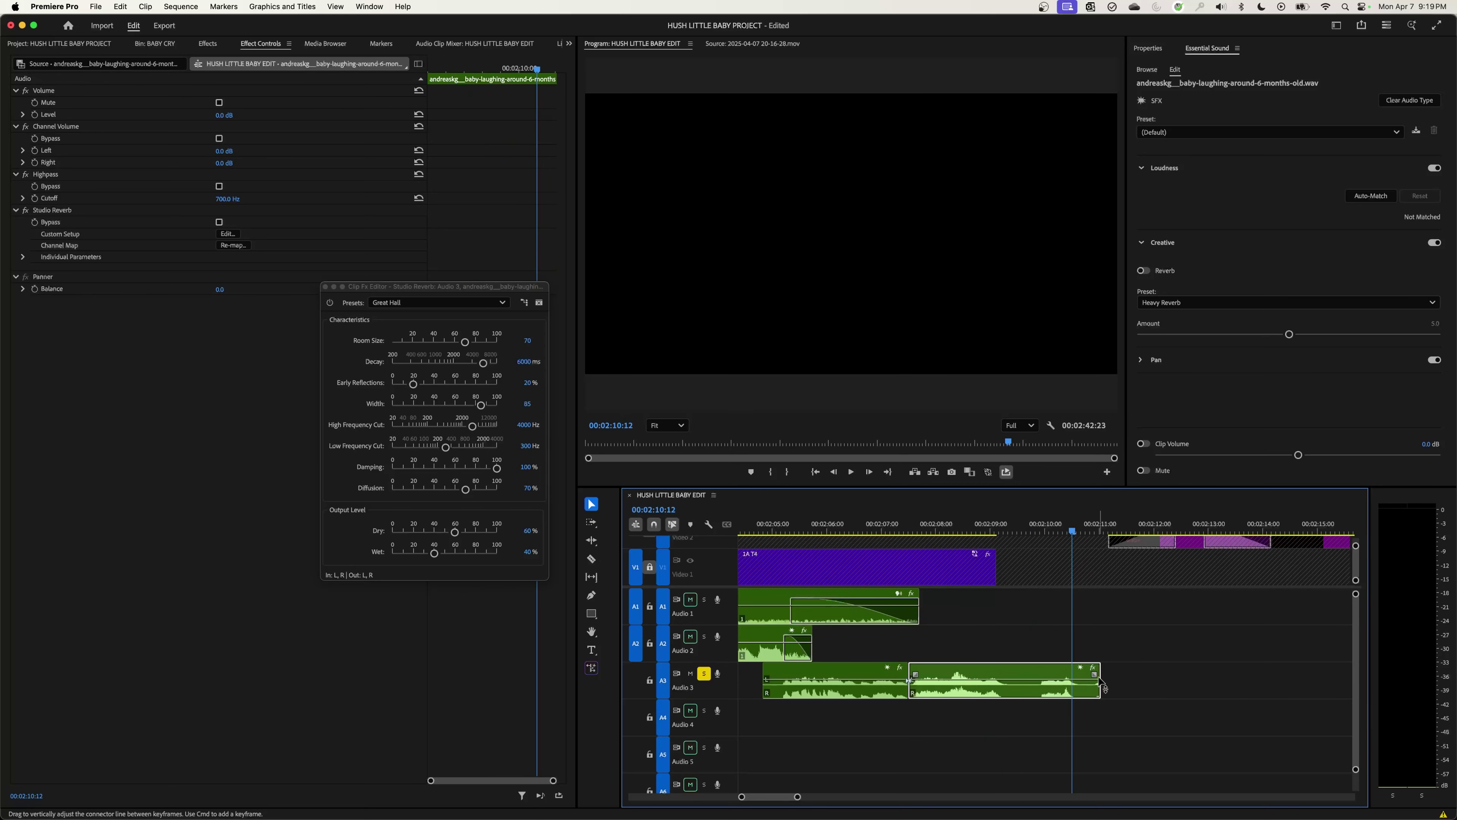
pyautogui.moveTo(1100, 683); pyautogui.dragTo(1013, 670)
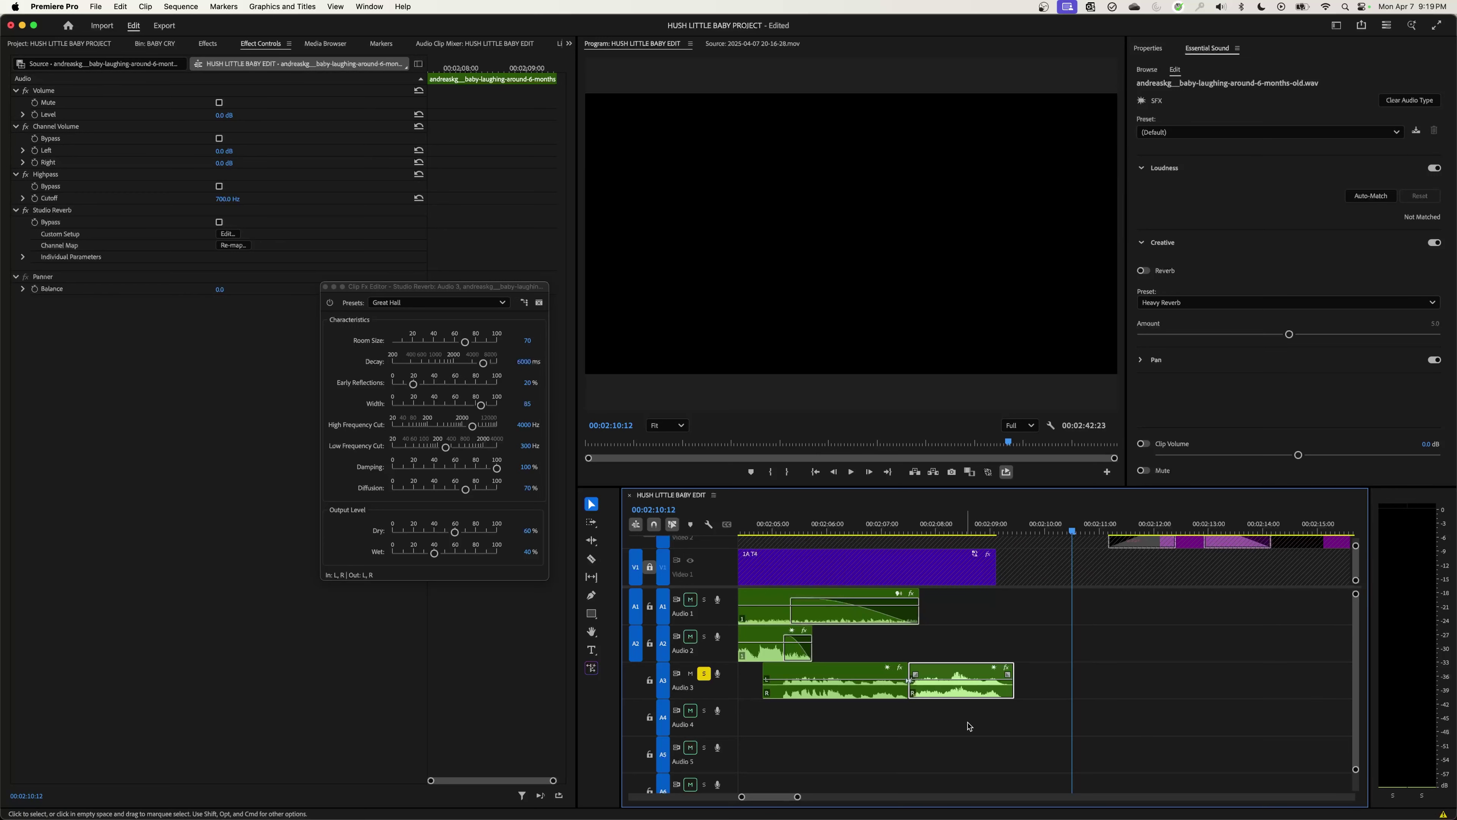
# Step: Nest both baby-laughing parts on Audio 3 as BABY ECHO and open the nested sequence
pyautogui.moveTo(970, 727); pyautogui.dragTo(843, 686)
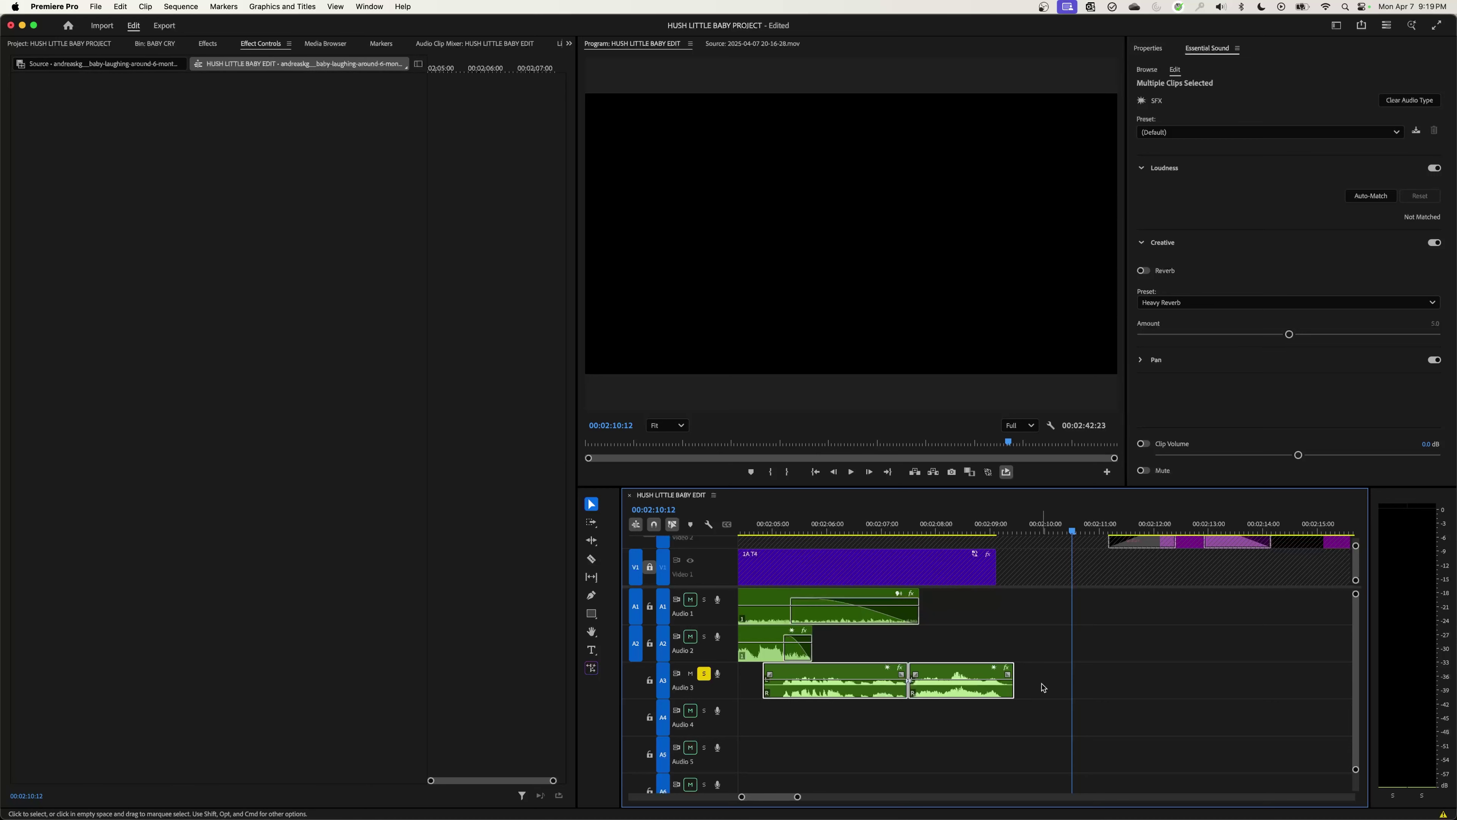
pyautogui.rightClick(851, 673)
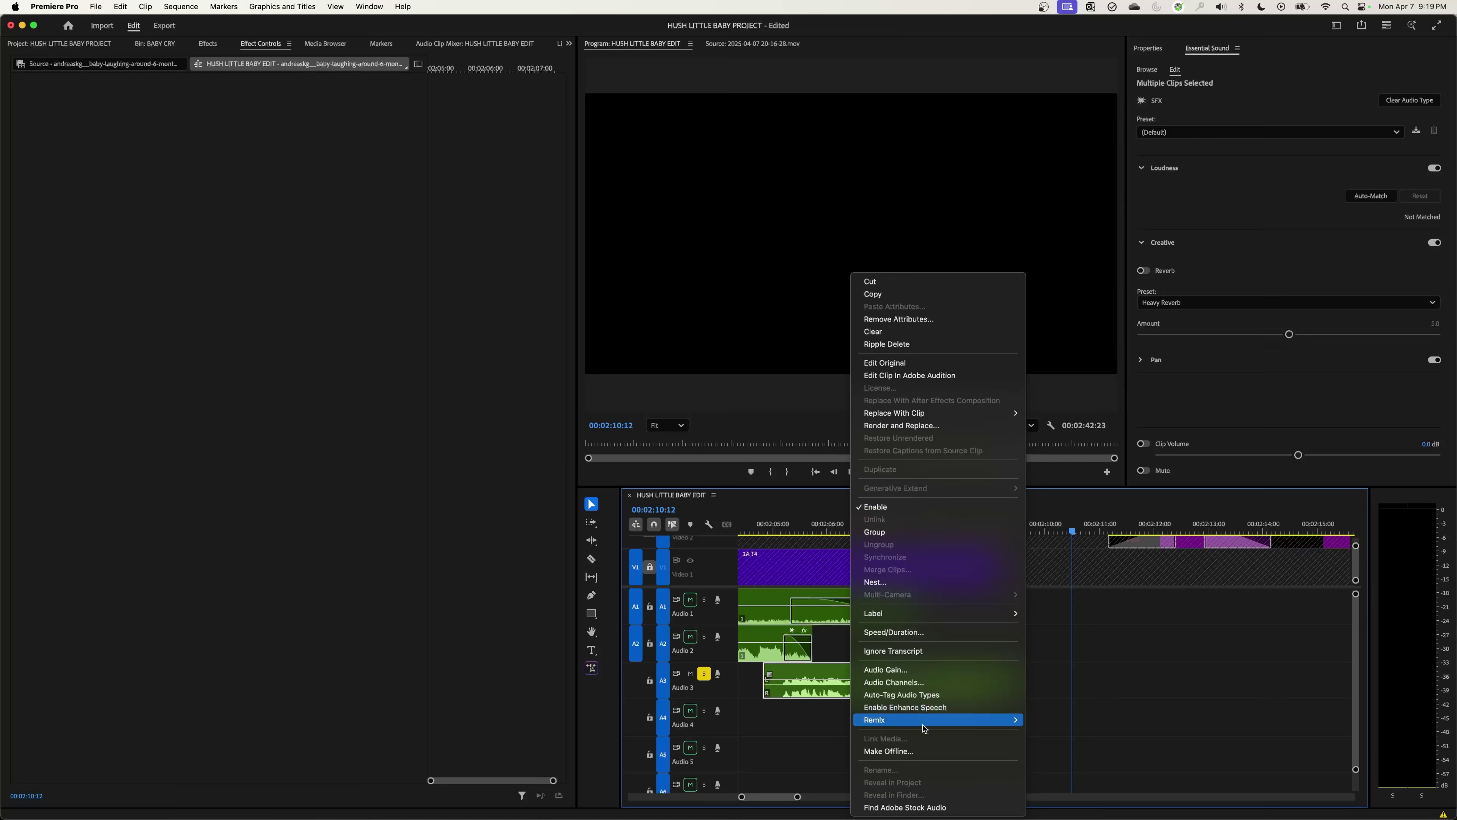
pyautogui.moveTo(922, 717)
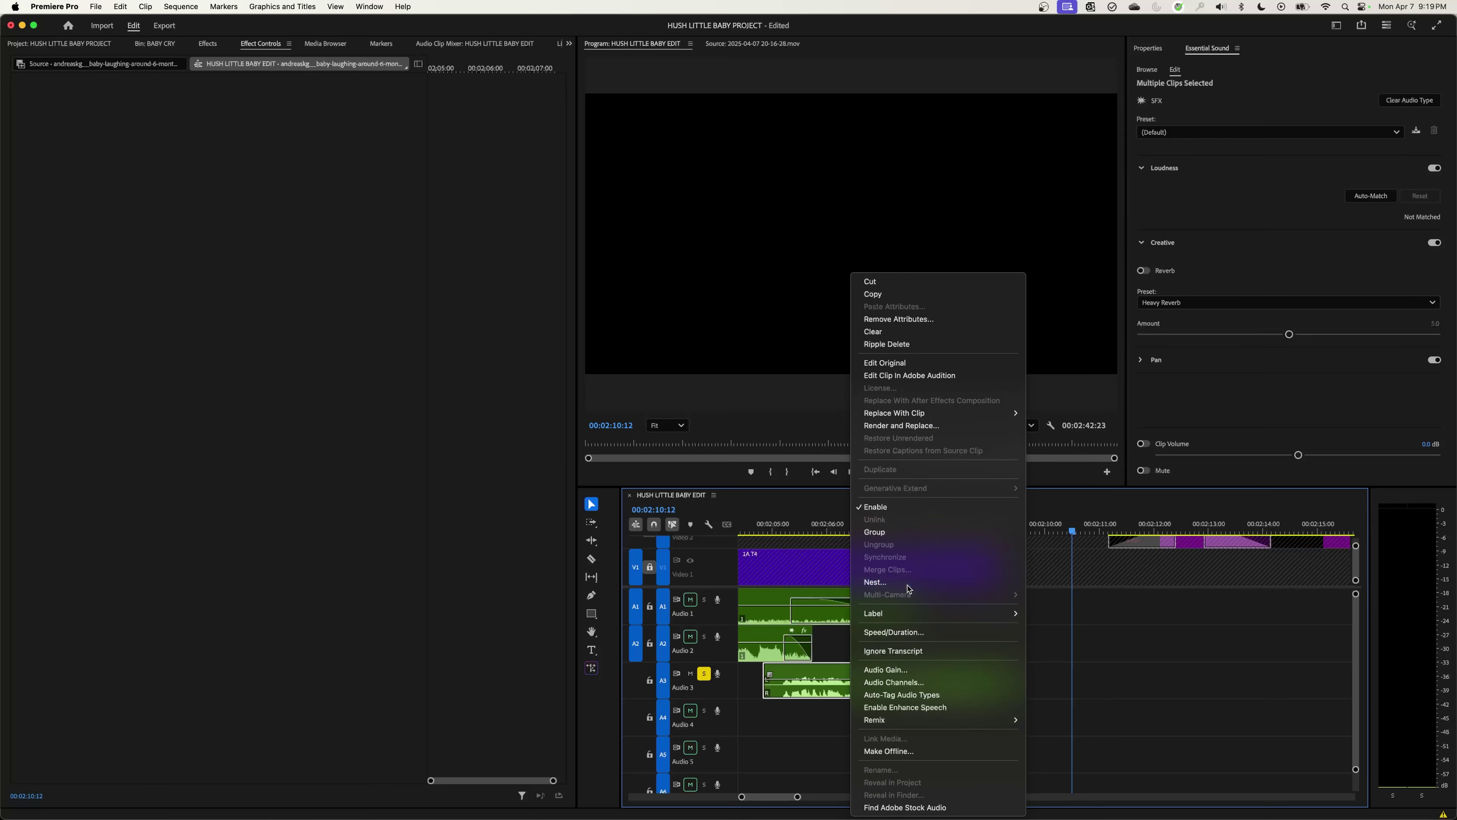
pyautogui.click(876, 582)
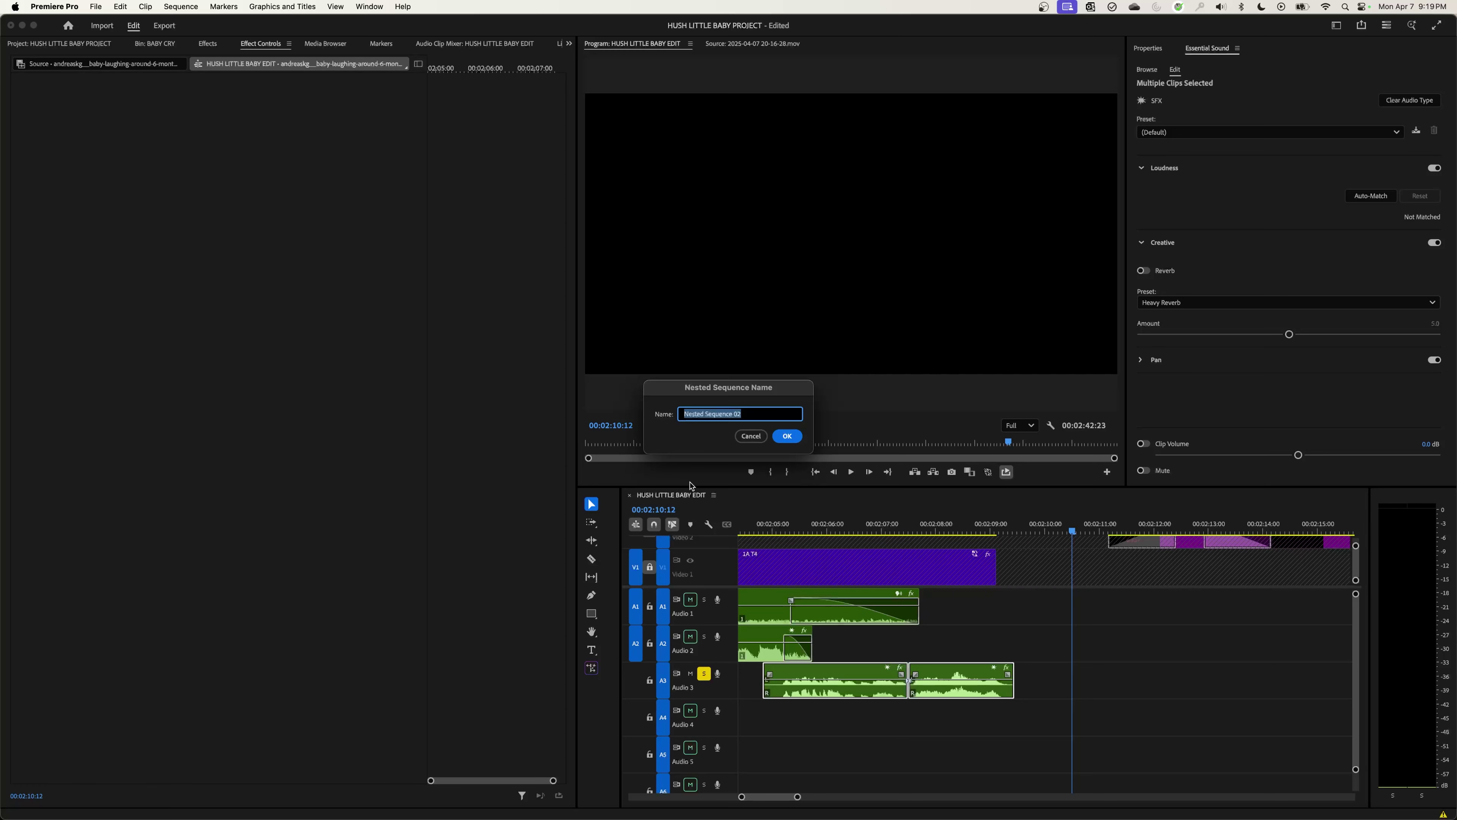
pyautogui.write('BABY ECHO')
pyautogui.press('Return')
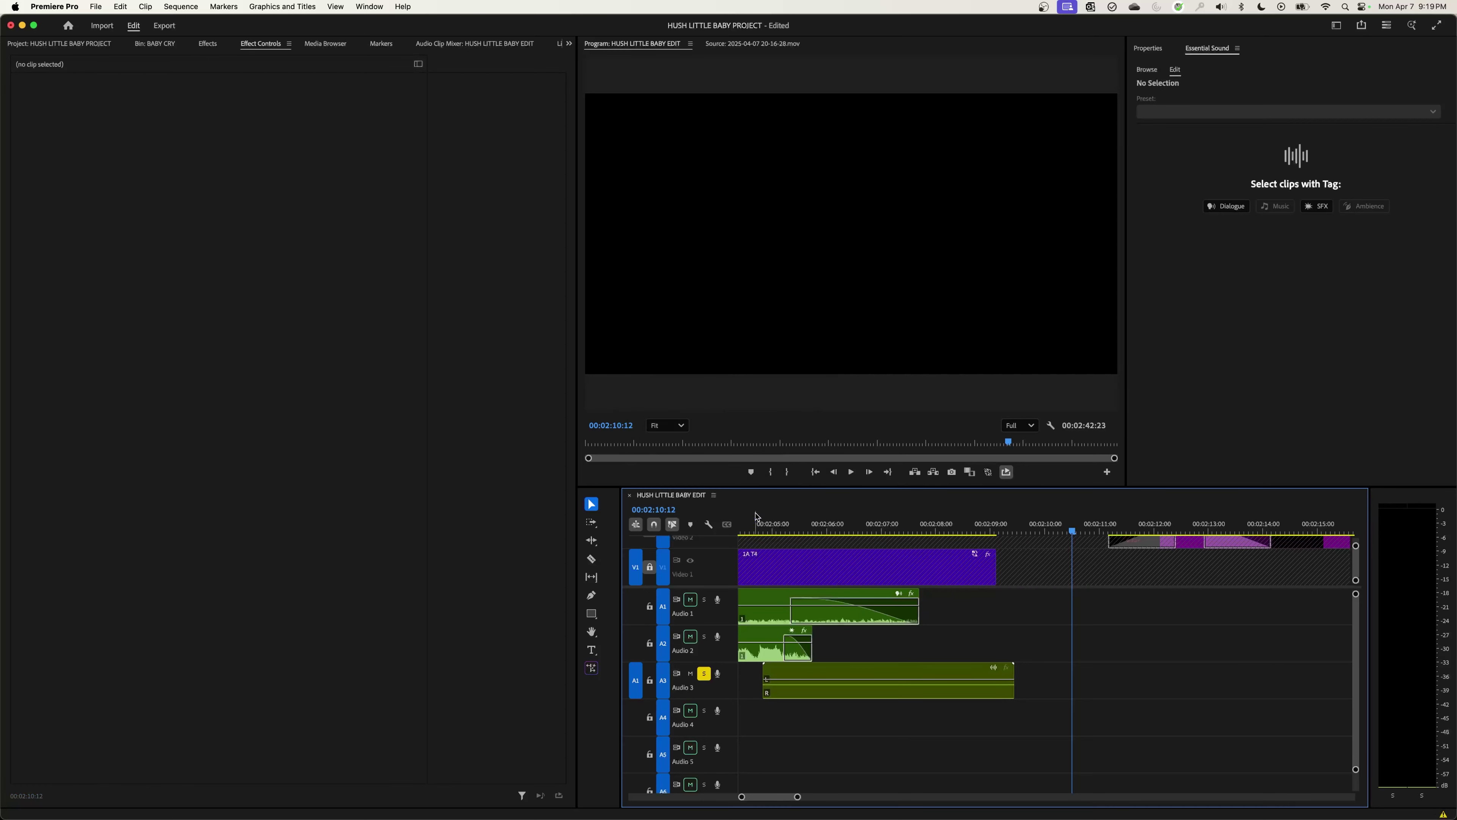
pyautogui.doubleClick(874, 676)
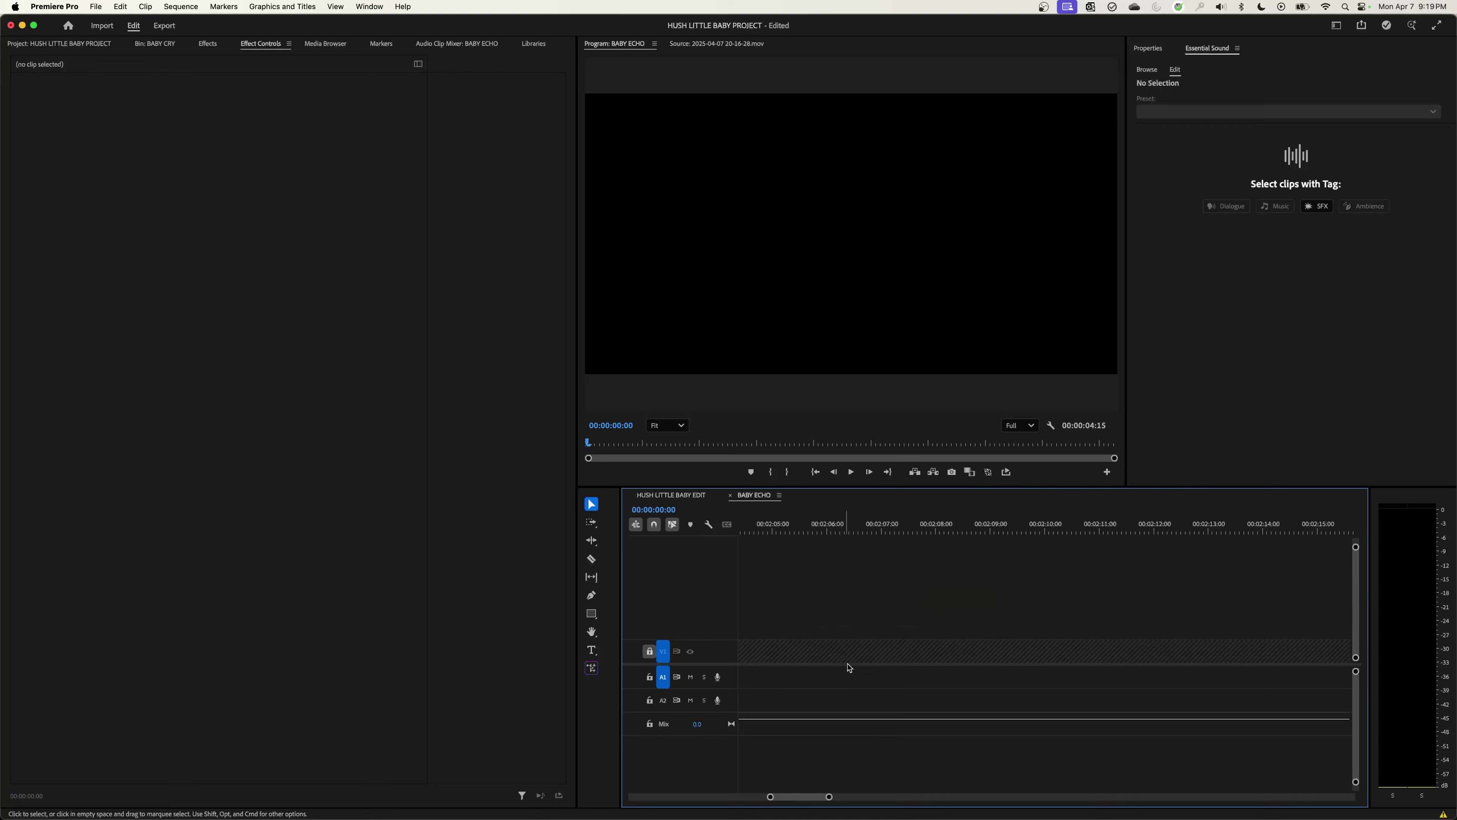
# Step: Check both laugh parts on Audio 2 of BABY ECHO and play the second part's ending from 00:00:04:03
pyautogui.press('\\')
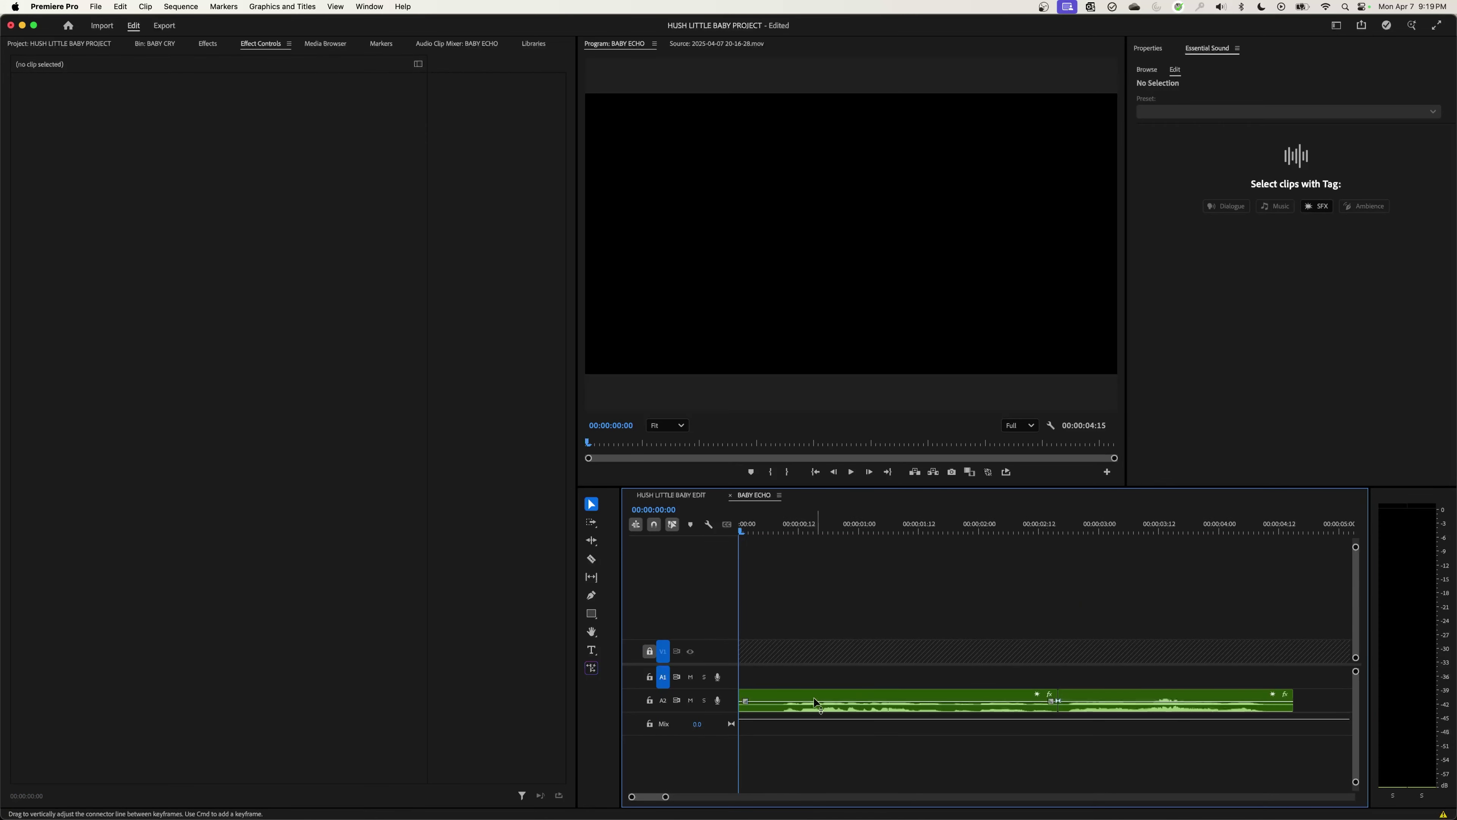
pyautogui.click(781, 705)
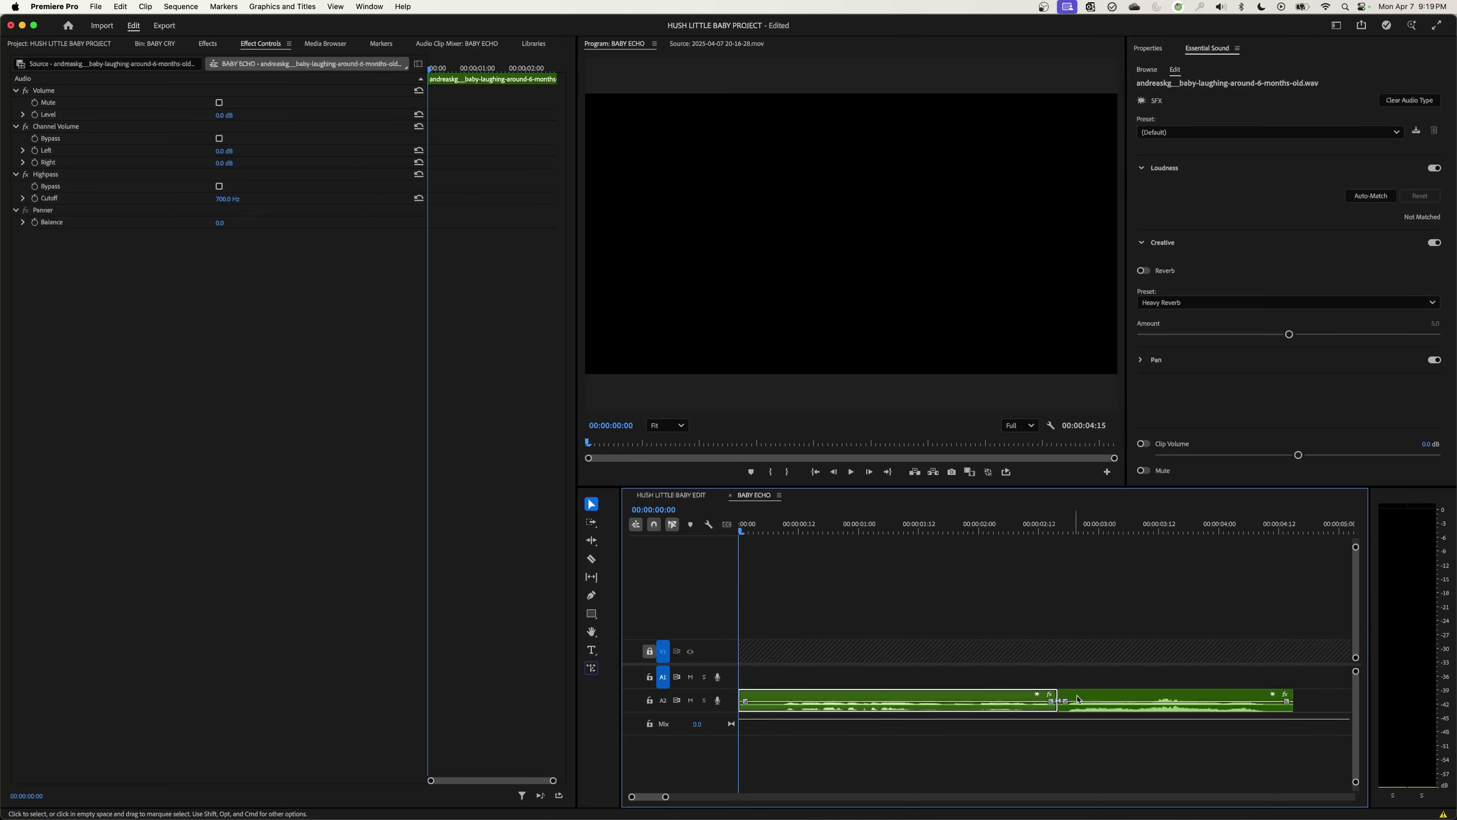
pyautogui.click(1090, 698)
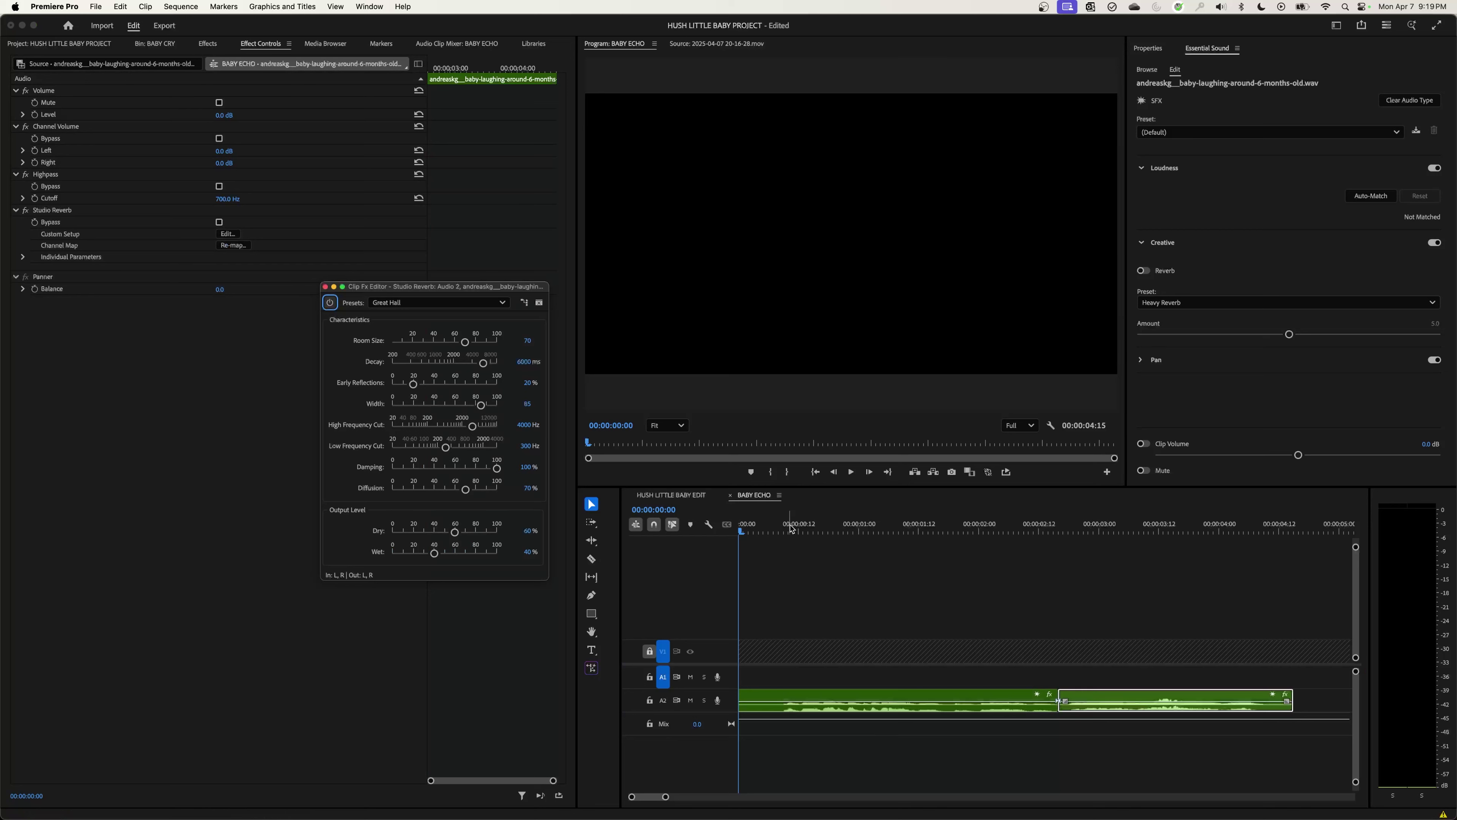
pyautogui.moveTo(795, 528); pyautogui.dragTo(1039, 562)
pyautogui.press('-')
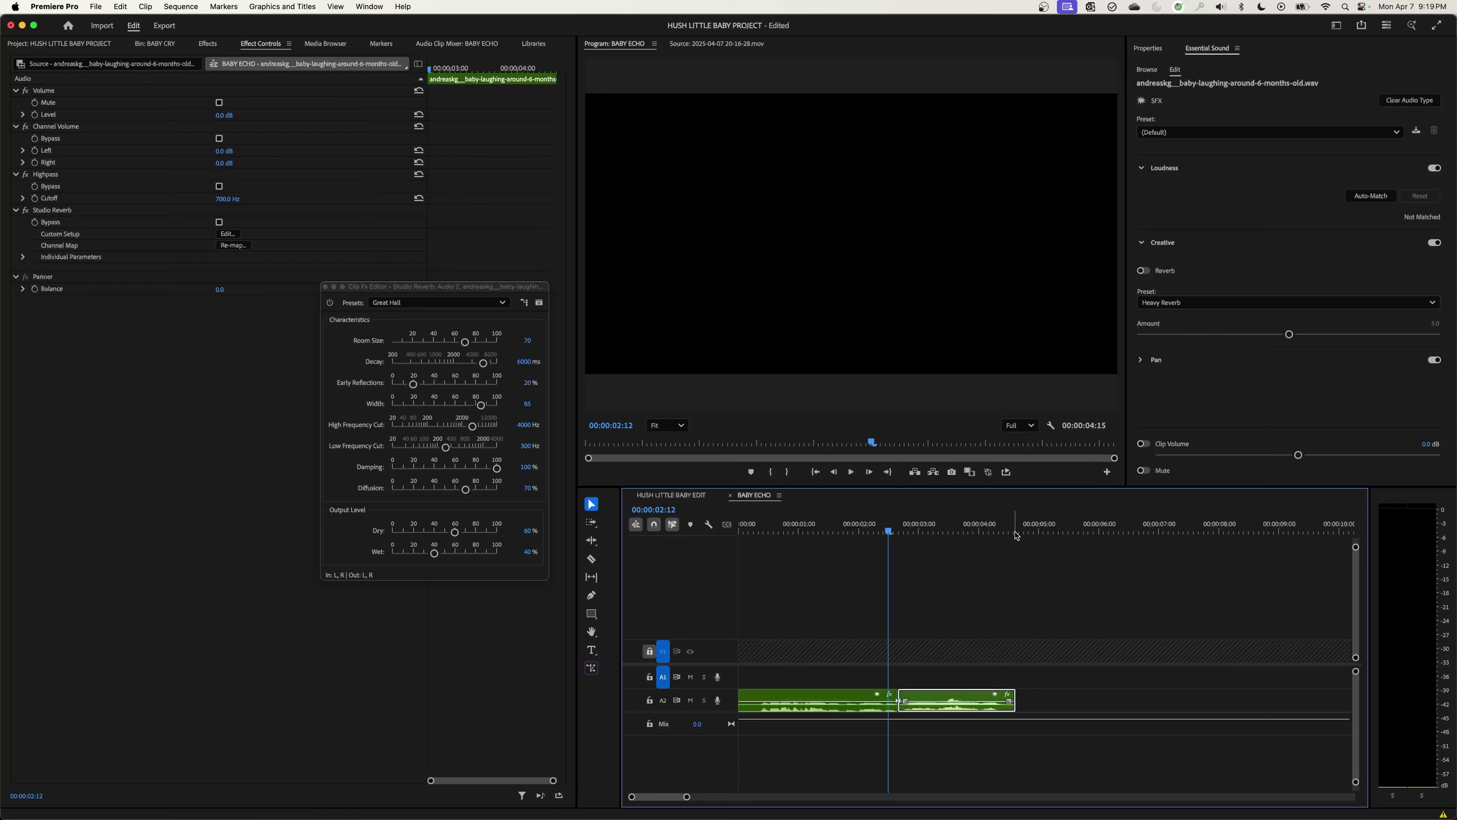
pyautogui.click(987, 529)
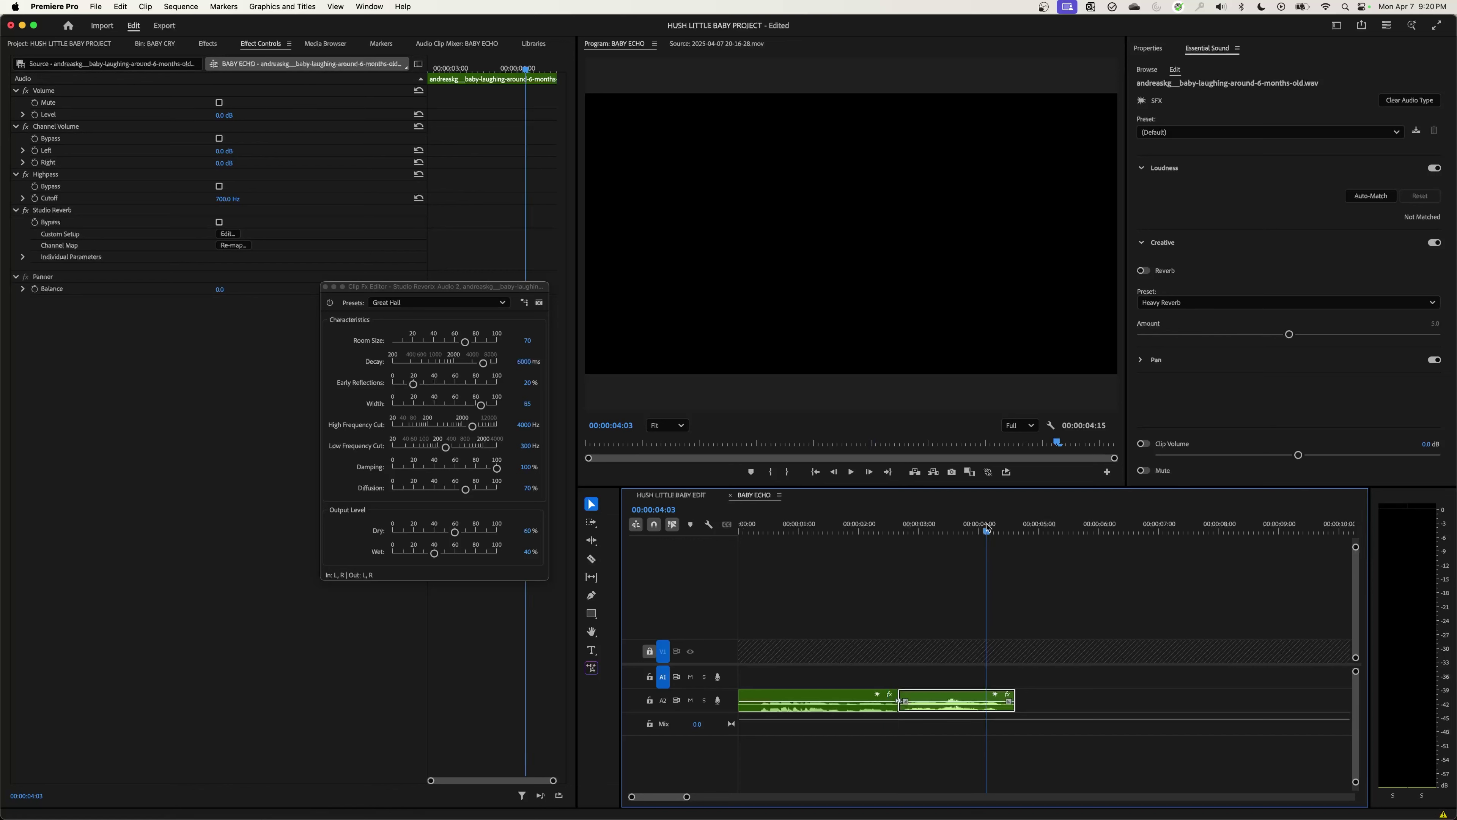
pyautogui.press('space')
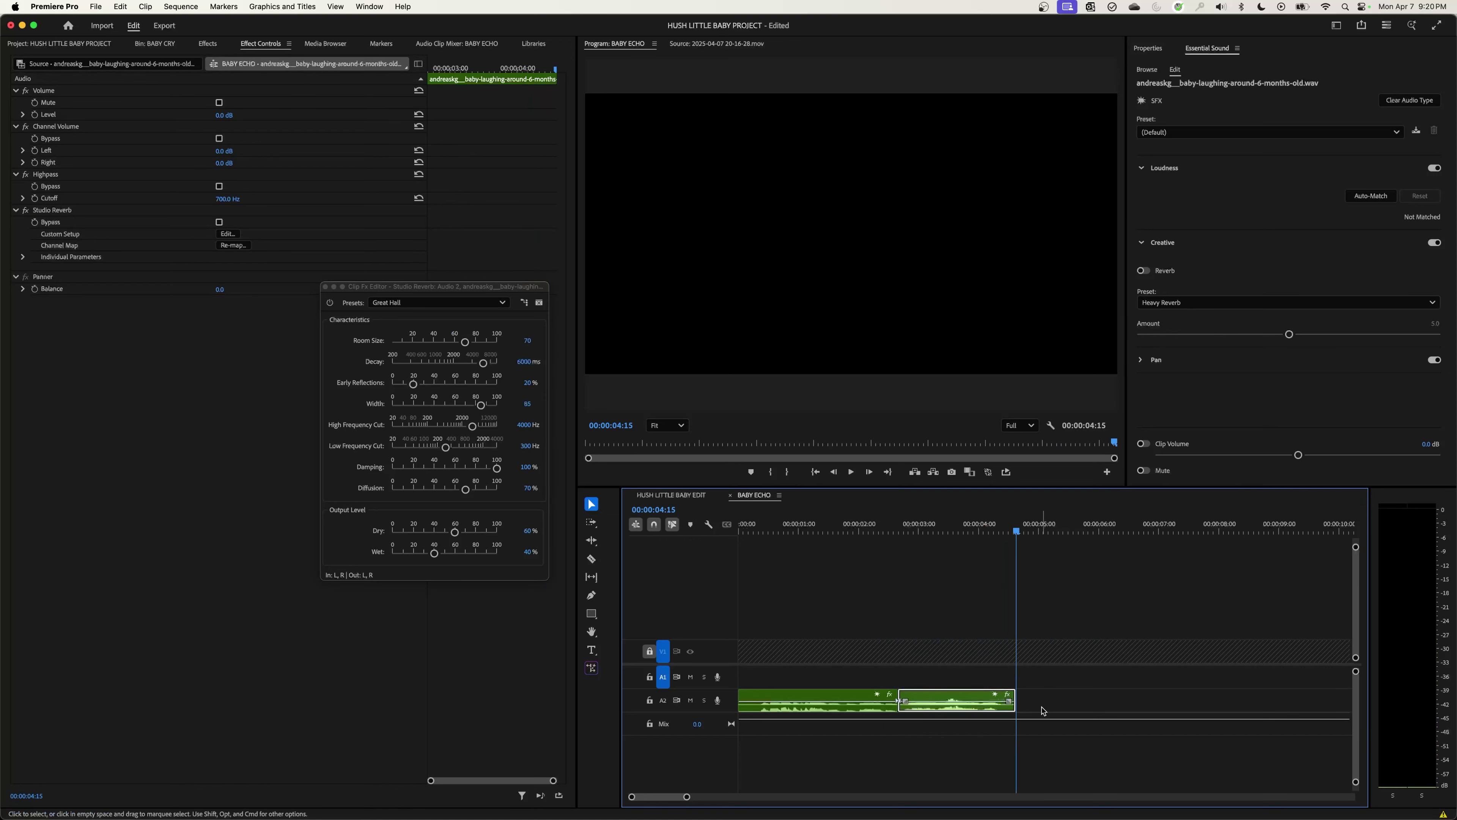
# Step: Append a copy of the second laugh part at 00:00:04:15, silence its volume, and play the transition from about 00:00:03:22
pyautogui.press('super+v')
pyautogui.rightClick(819, 700)
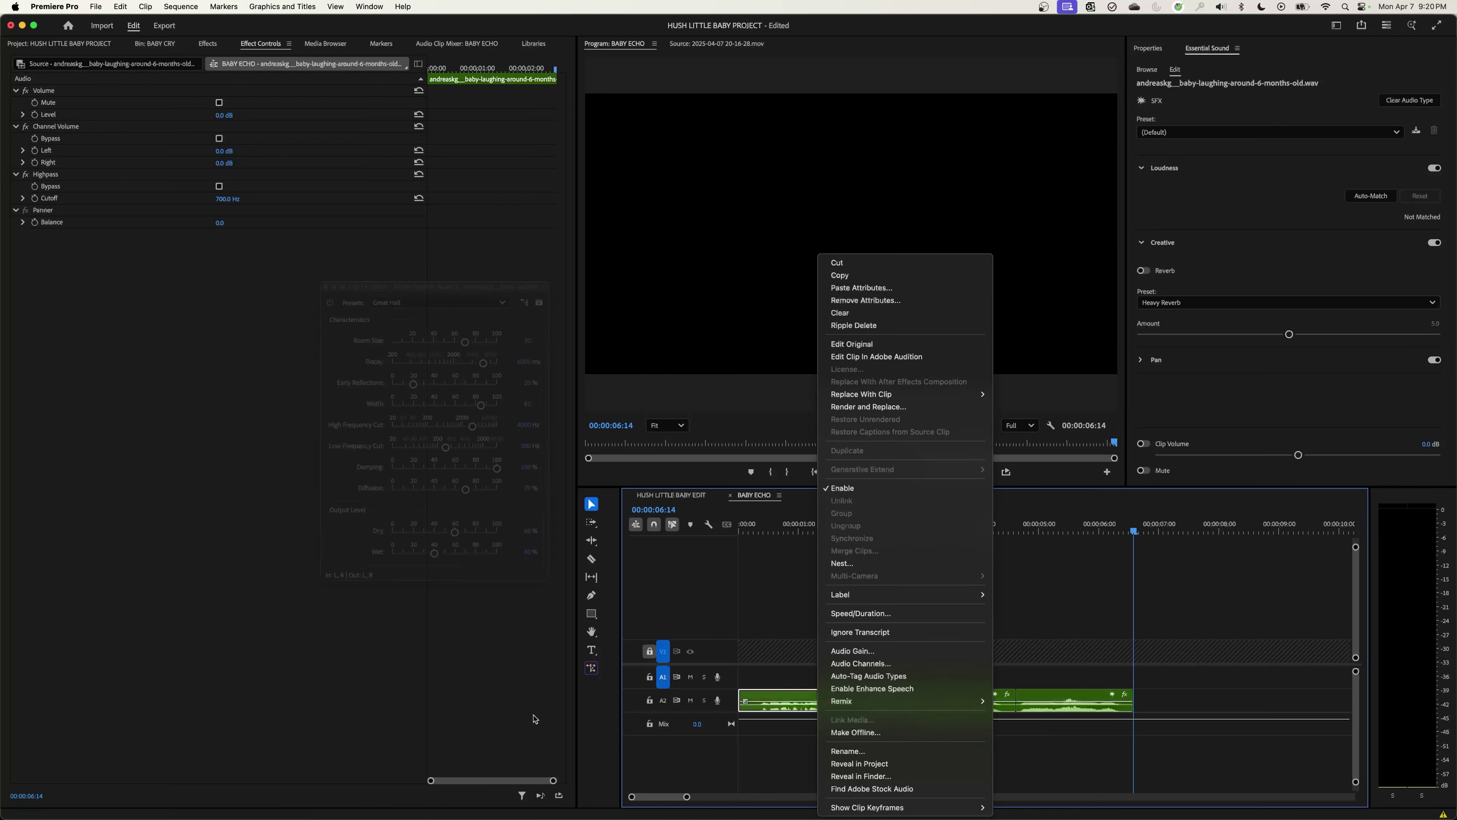
pyautogui.click(717, 719)
pyautogui.hotkey('alt', '=')
pyautogui.hotkey('alt', '=')
pyautogui.hotkey('alt', '=')
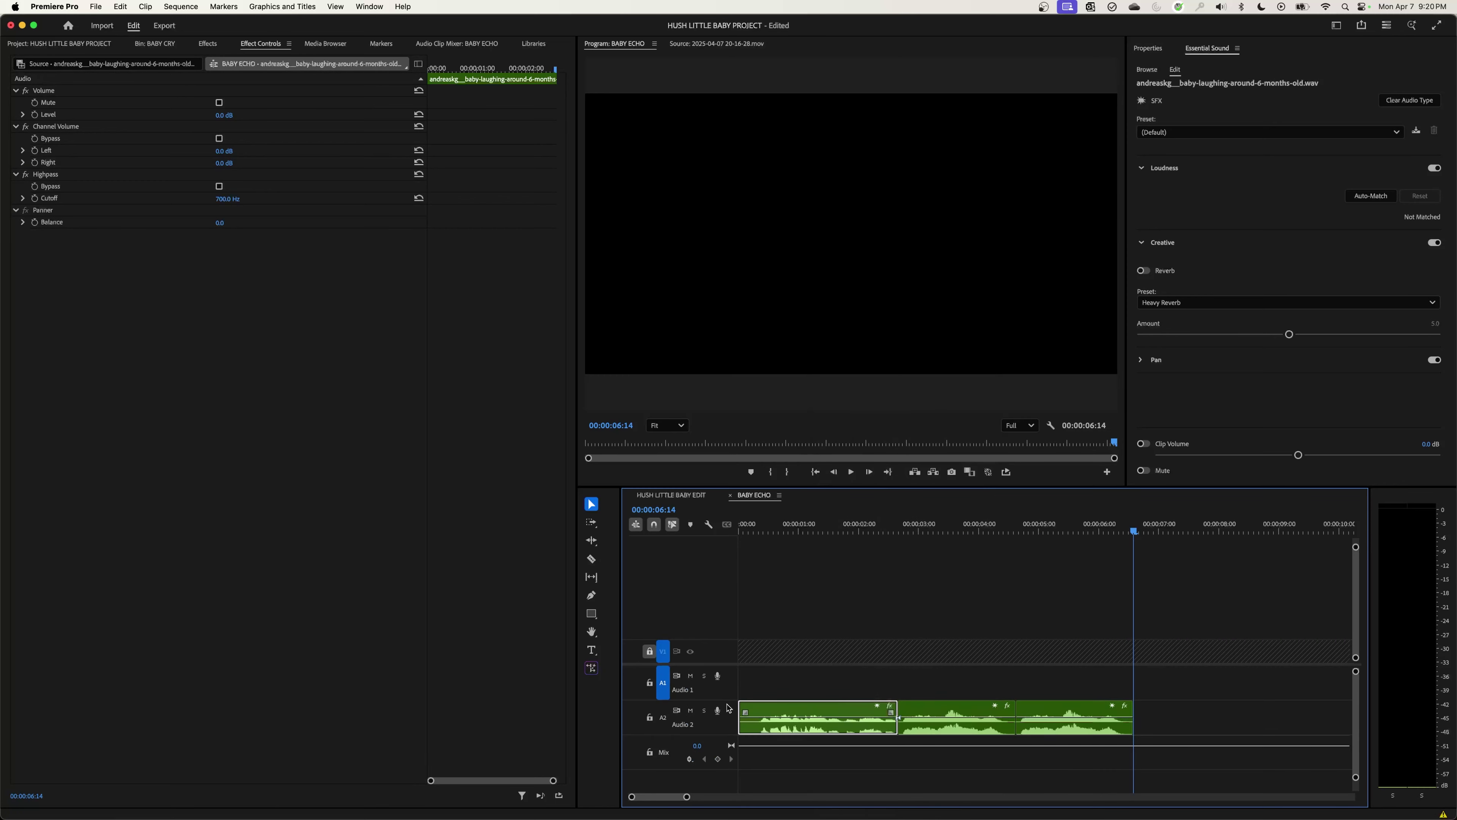
pyautogui.moveTo(1064, 724); pyautogui.dragTo(1065, 745)
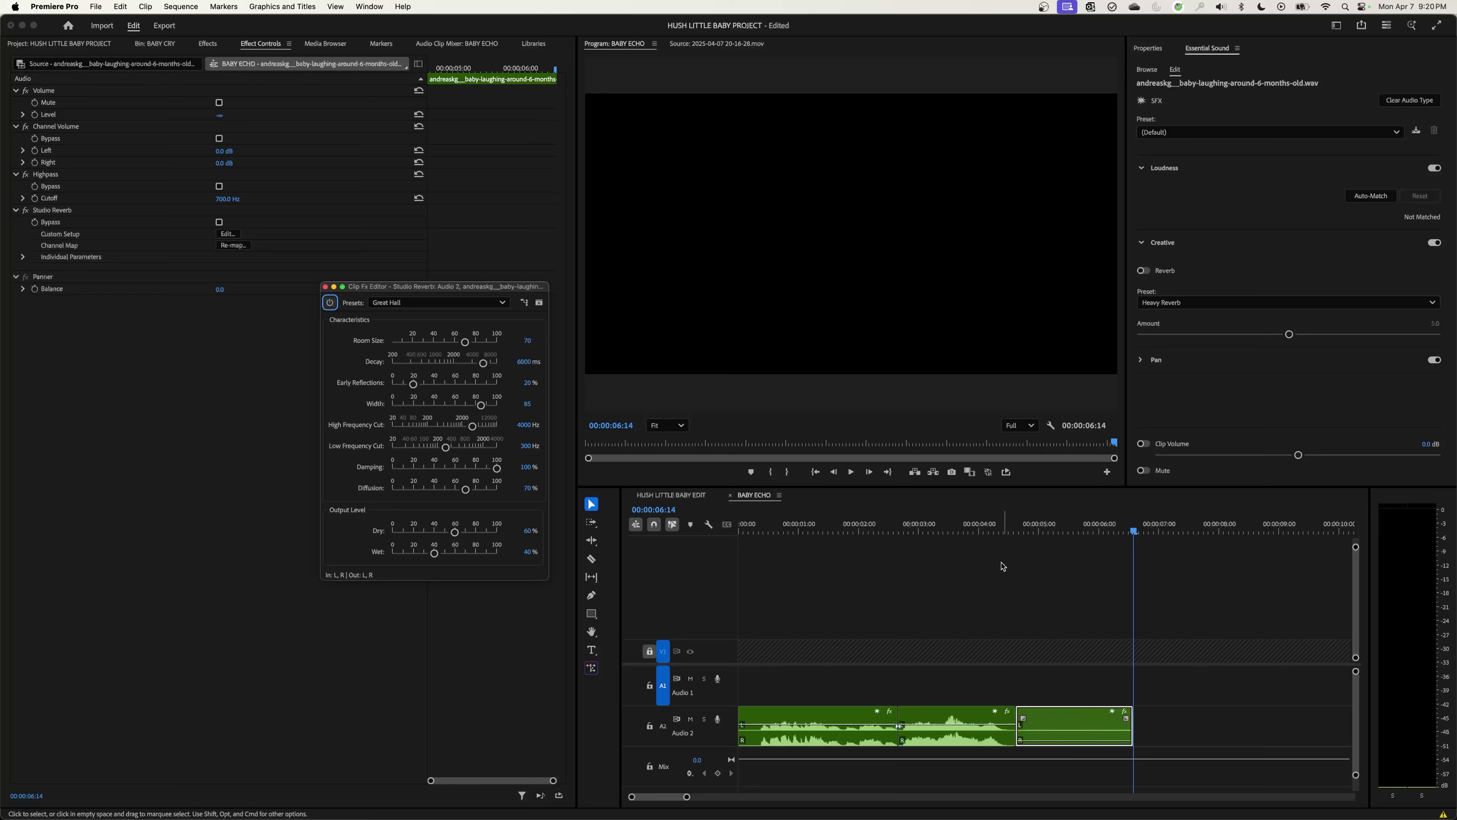
pyautogui.moveTo(957, 527)
pyautogui.mouseDown()
pyautogui.moveTo(1112, 557)
pyautogui.moveTo(976, 549)
pyautogui.mouseUp()
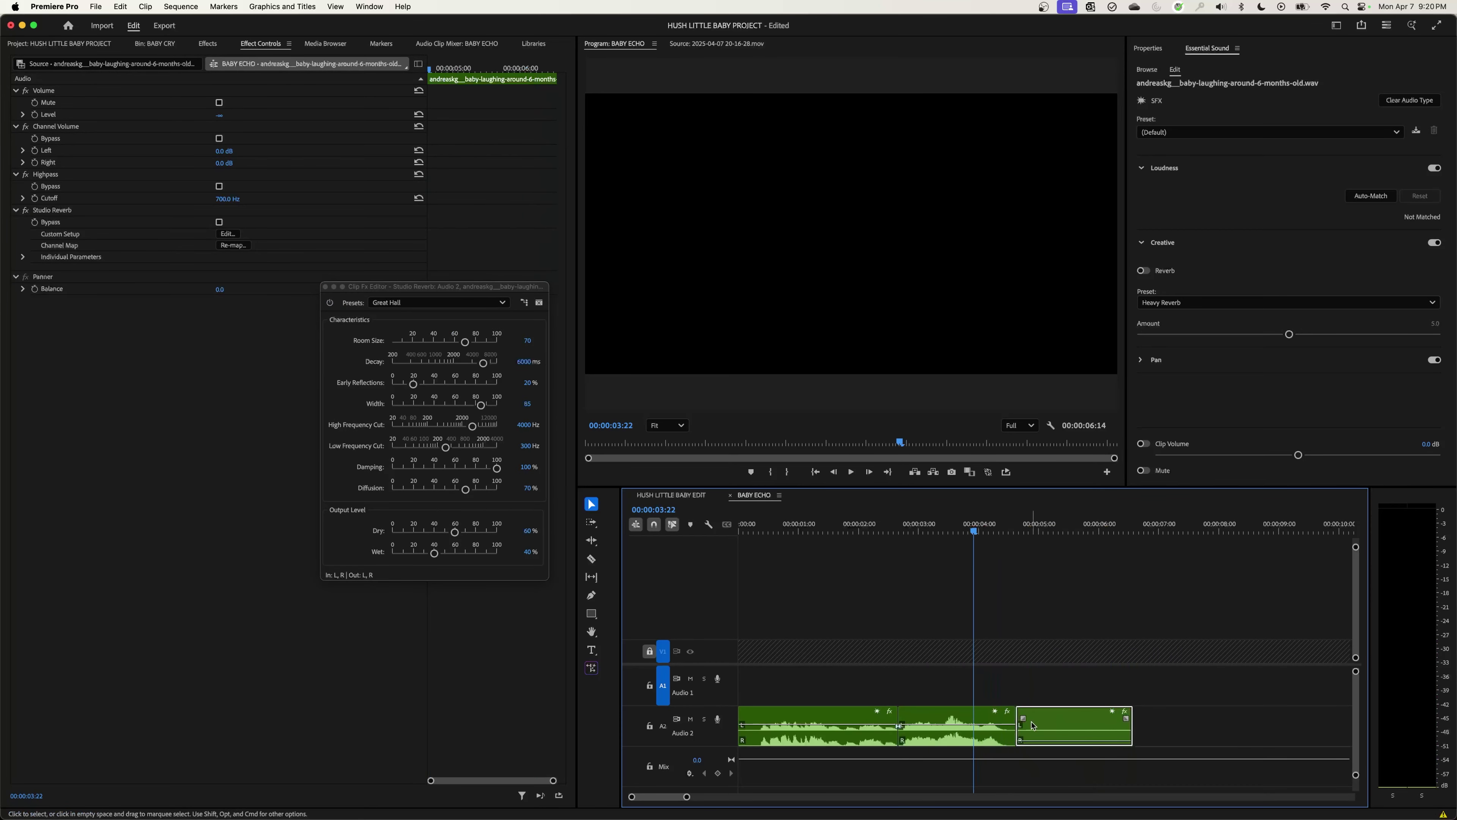
pyautogui.press('space')
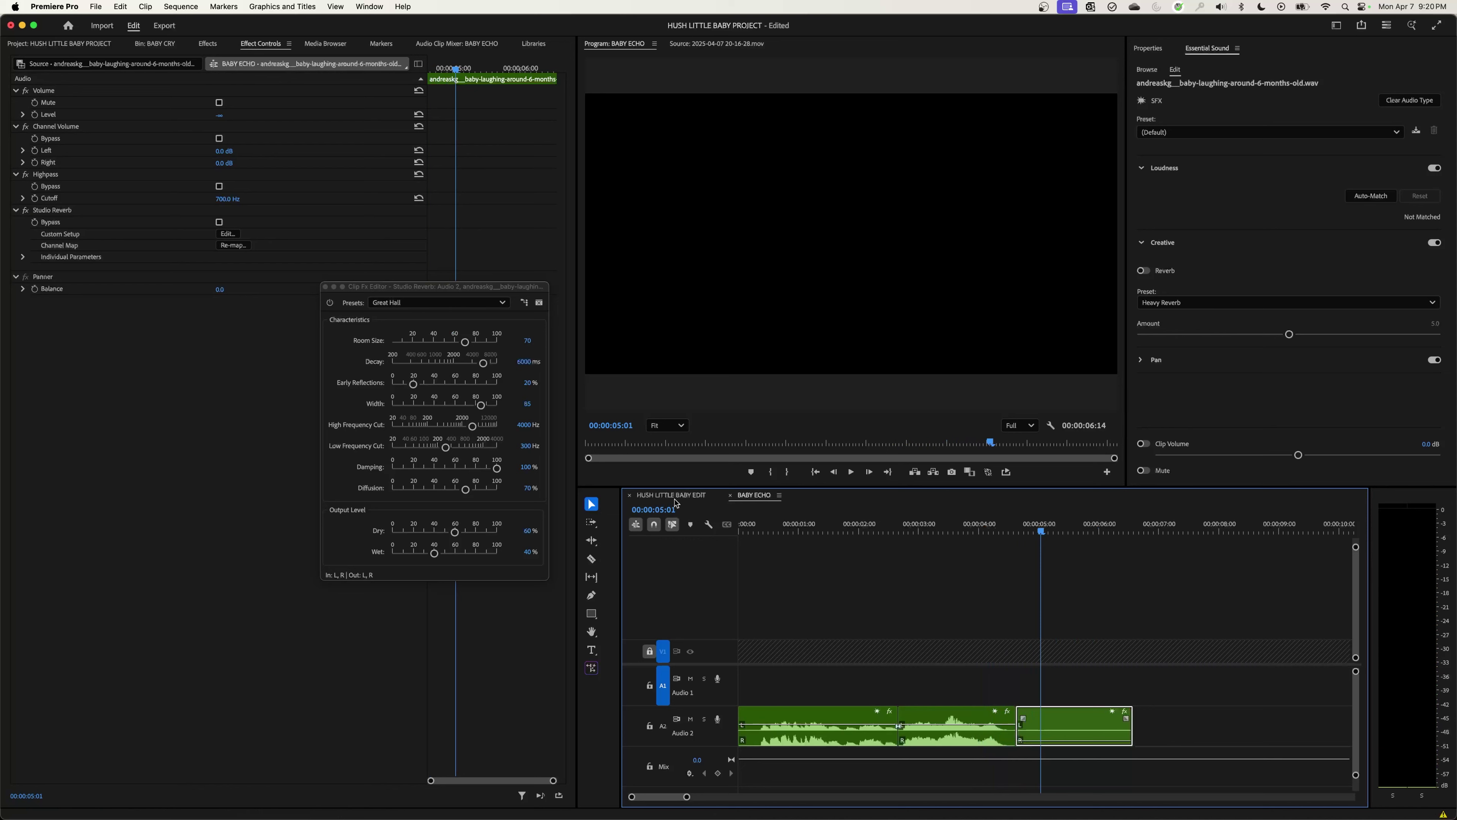
# Step: Cut Studio Reverb from the audible second laugh part and paste it onto the BABY ECHO clip in HUSH LITTLE BABY EDIT
pyautogui.click(945, 728)
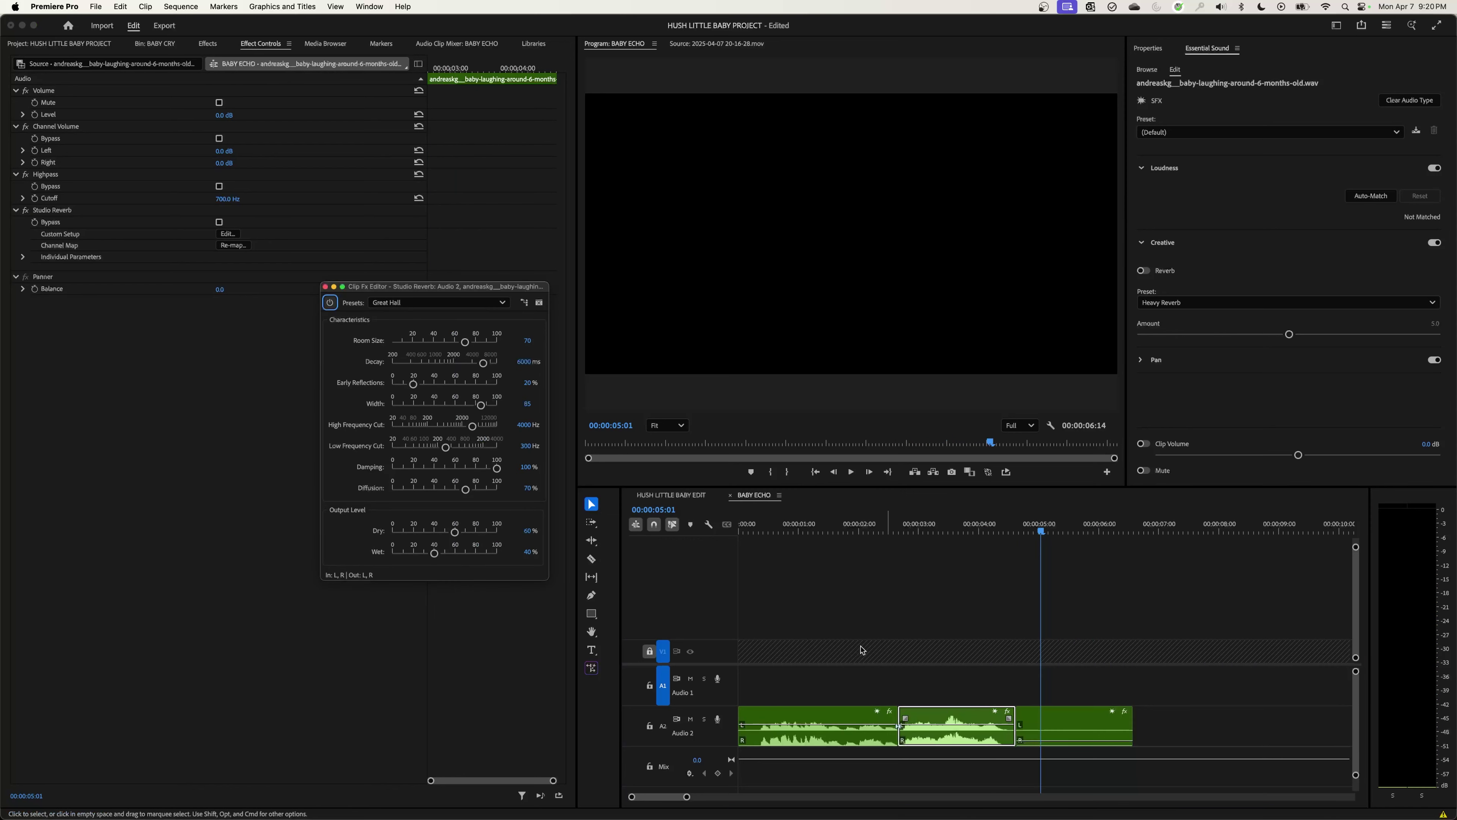
pyautogui.click(58, 212)
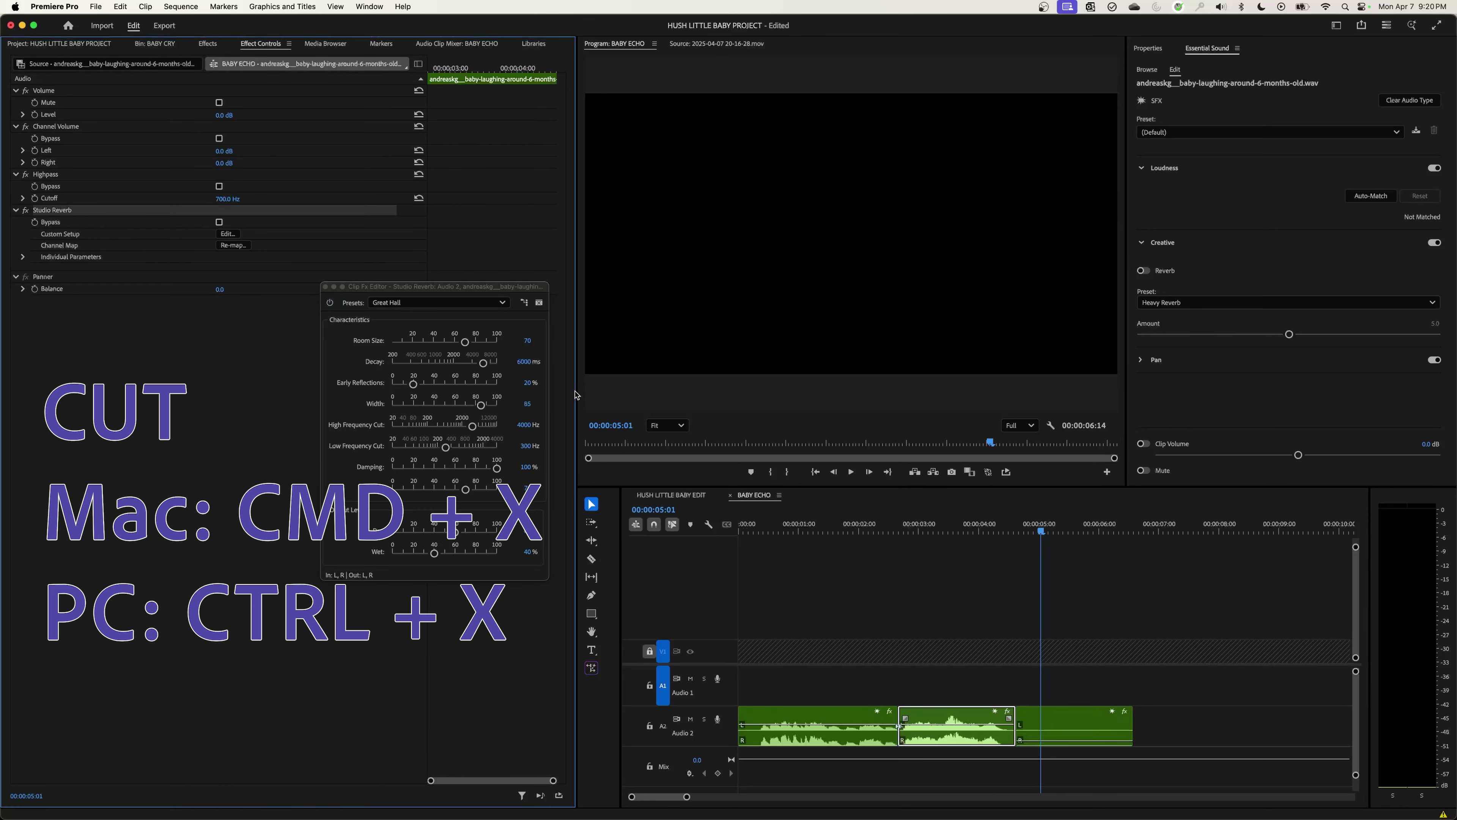
pyautogui.press('super+x')
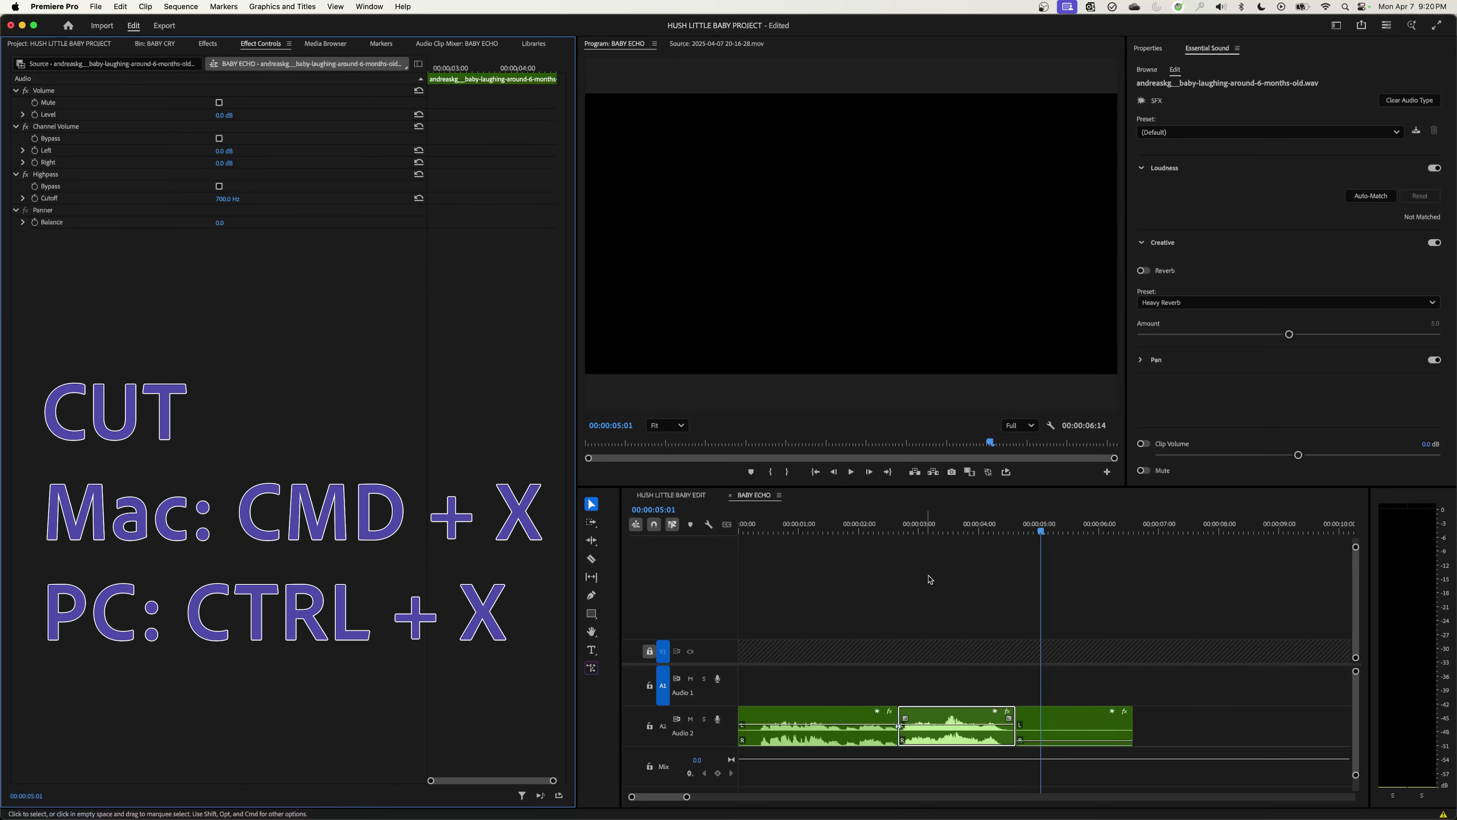
pyautogui.click(687, 501)
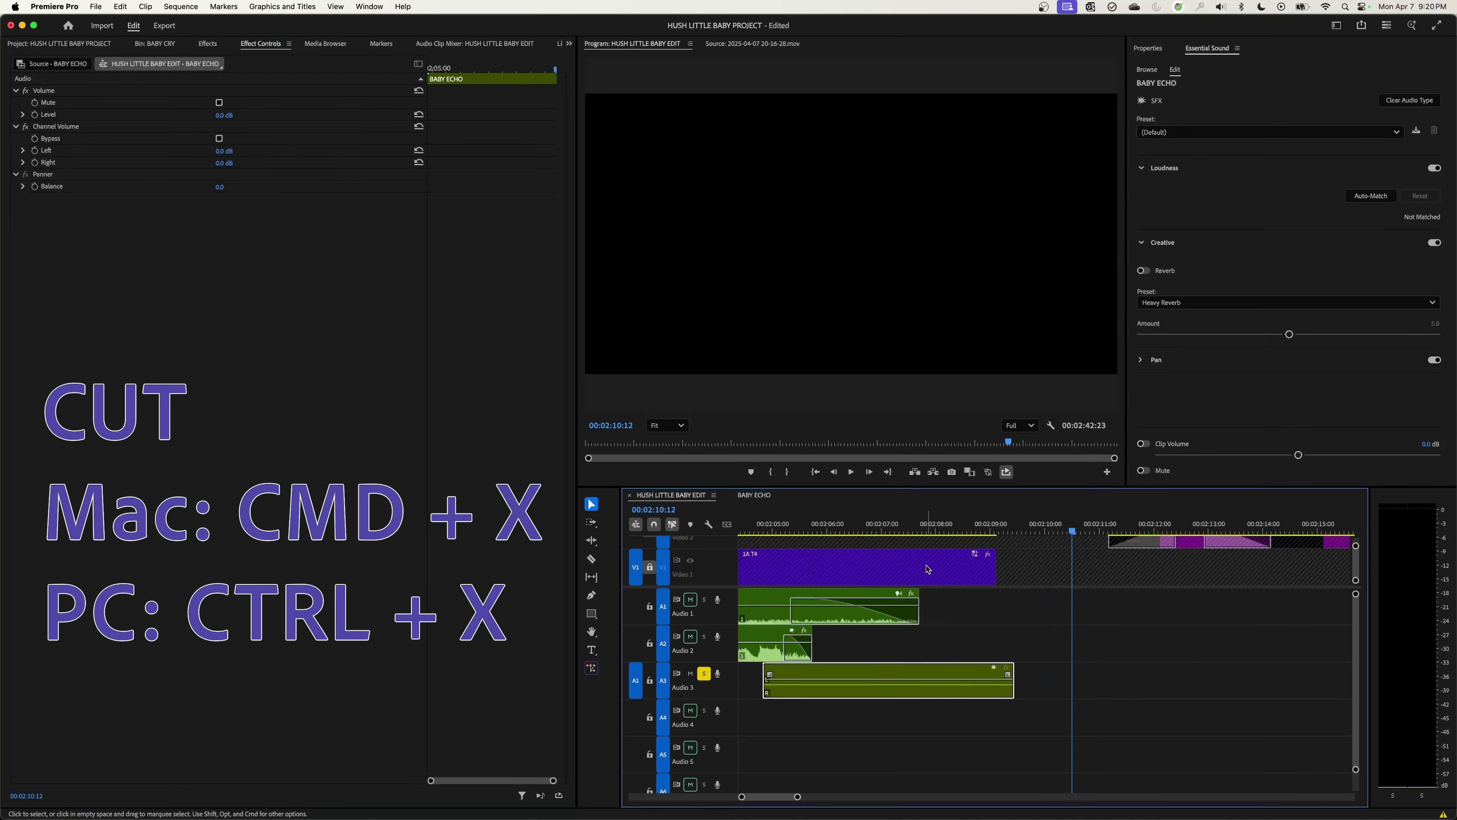
pyautogui.click(901, 525)
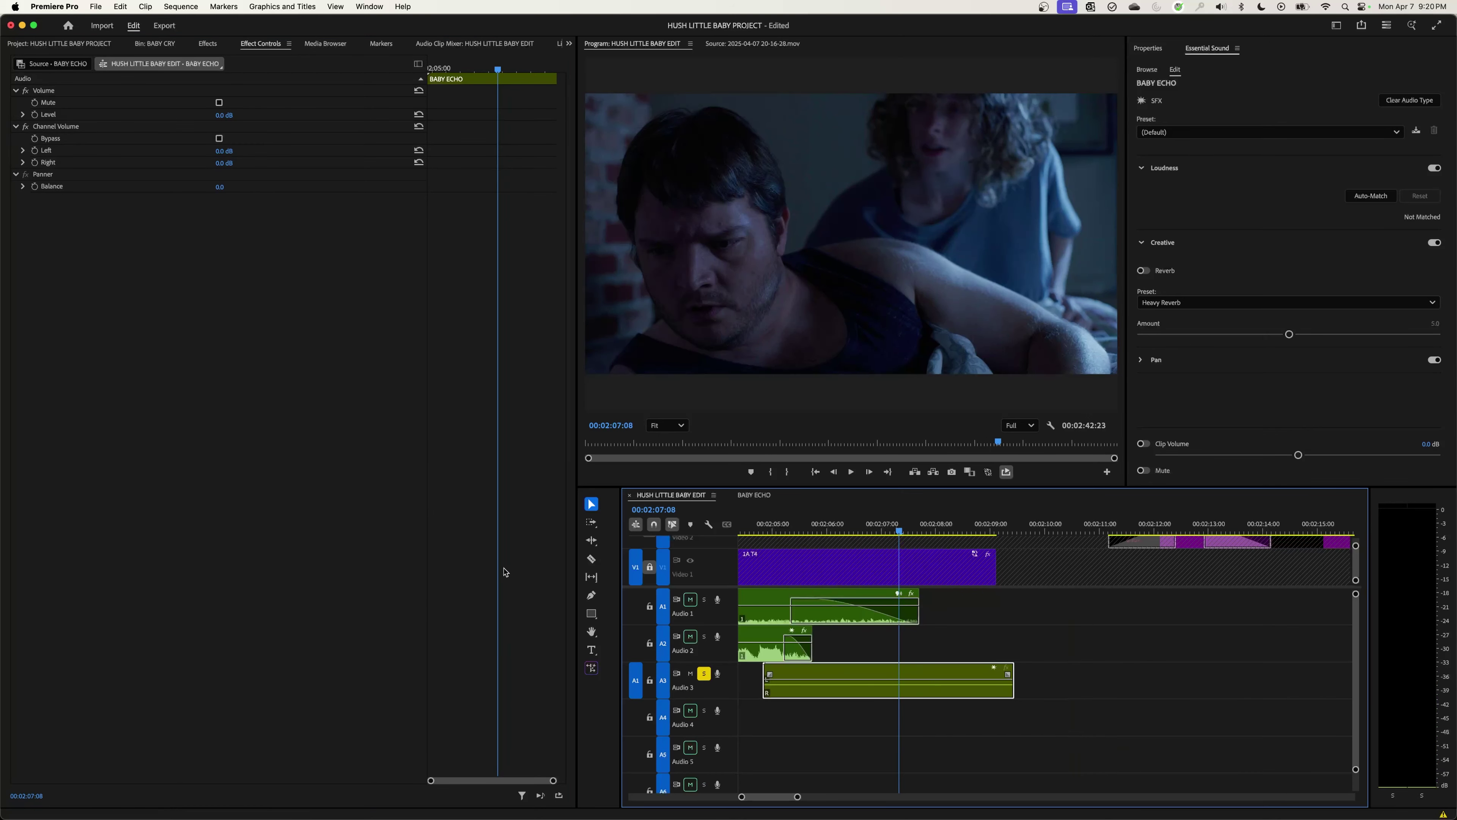
pyautogui.press('super+v')
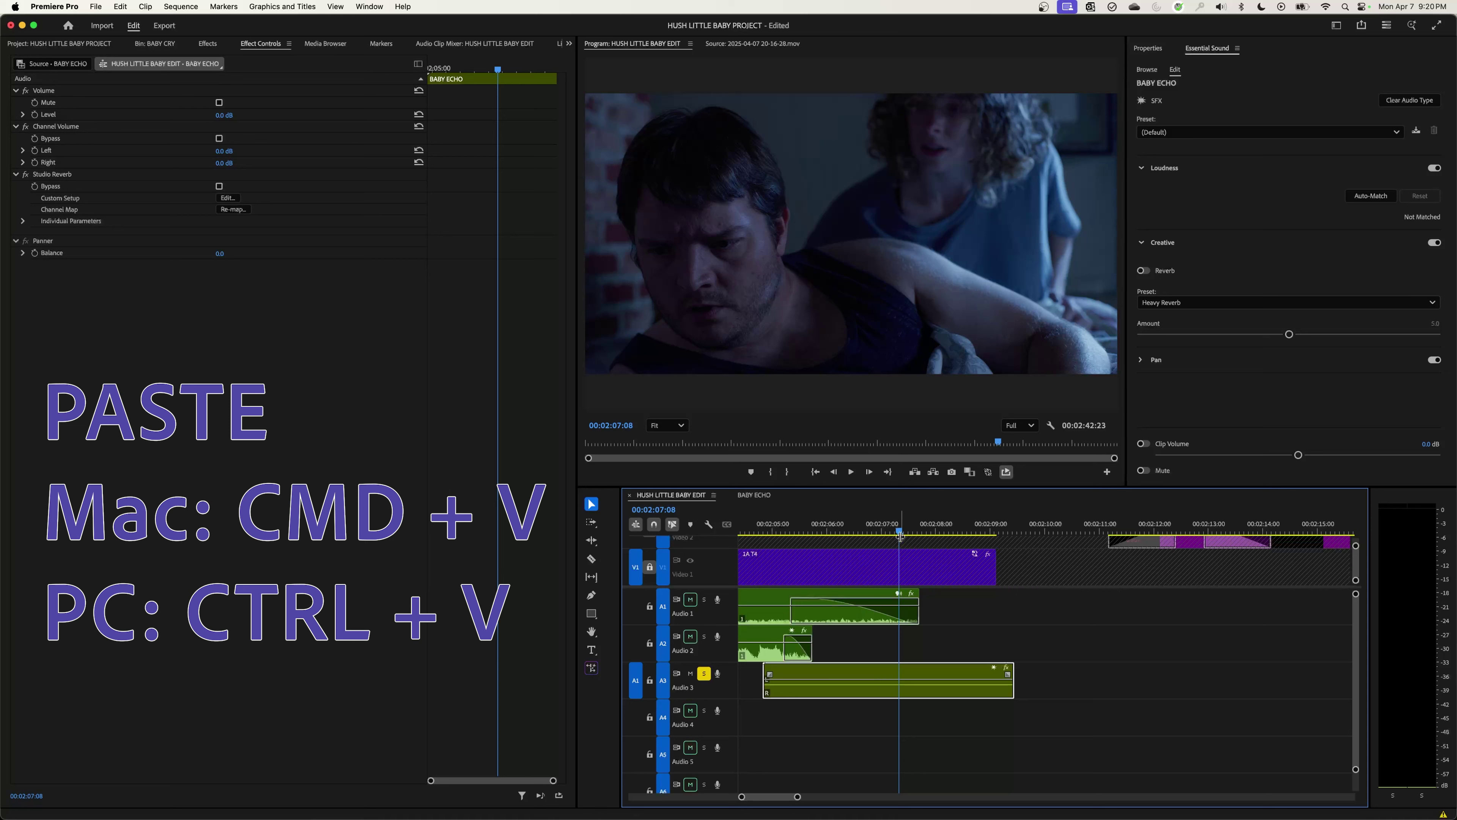
# Step: Extend the end of the BABY ECHO clip on Audio 3 to about 00:02:11:09 and play it from 00:02:06:23
pyautogui.moveTo(898, 534); pyautogui.dragTo(879, 534)
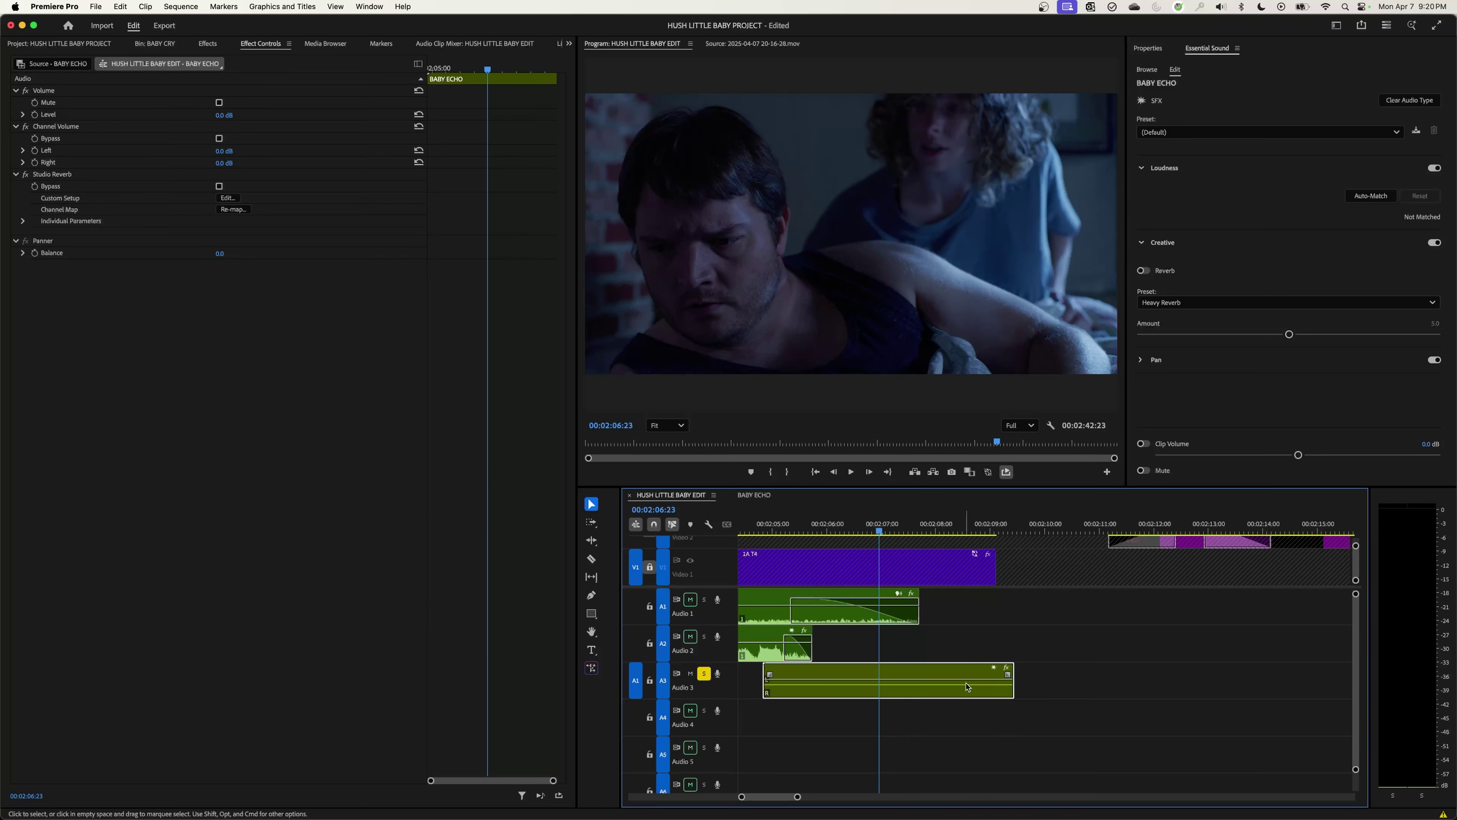
pyautogui.moveTo(1021, 683); pyautogui.dragTo(1122, 684)
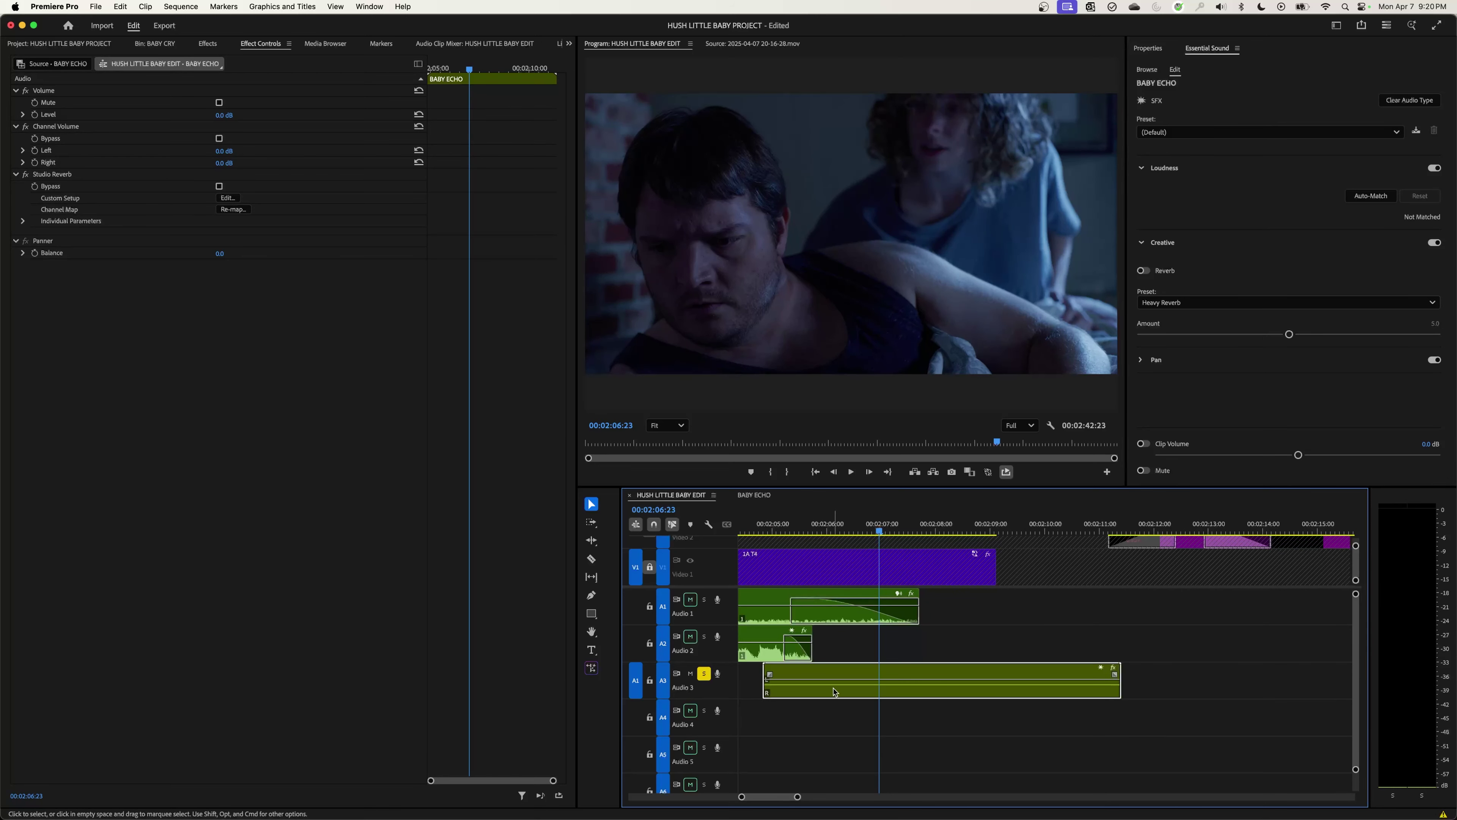
pyautogui.press('space')
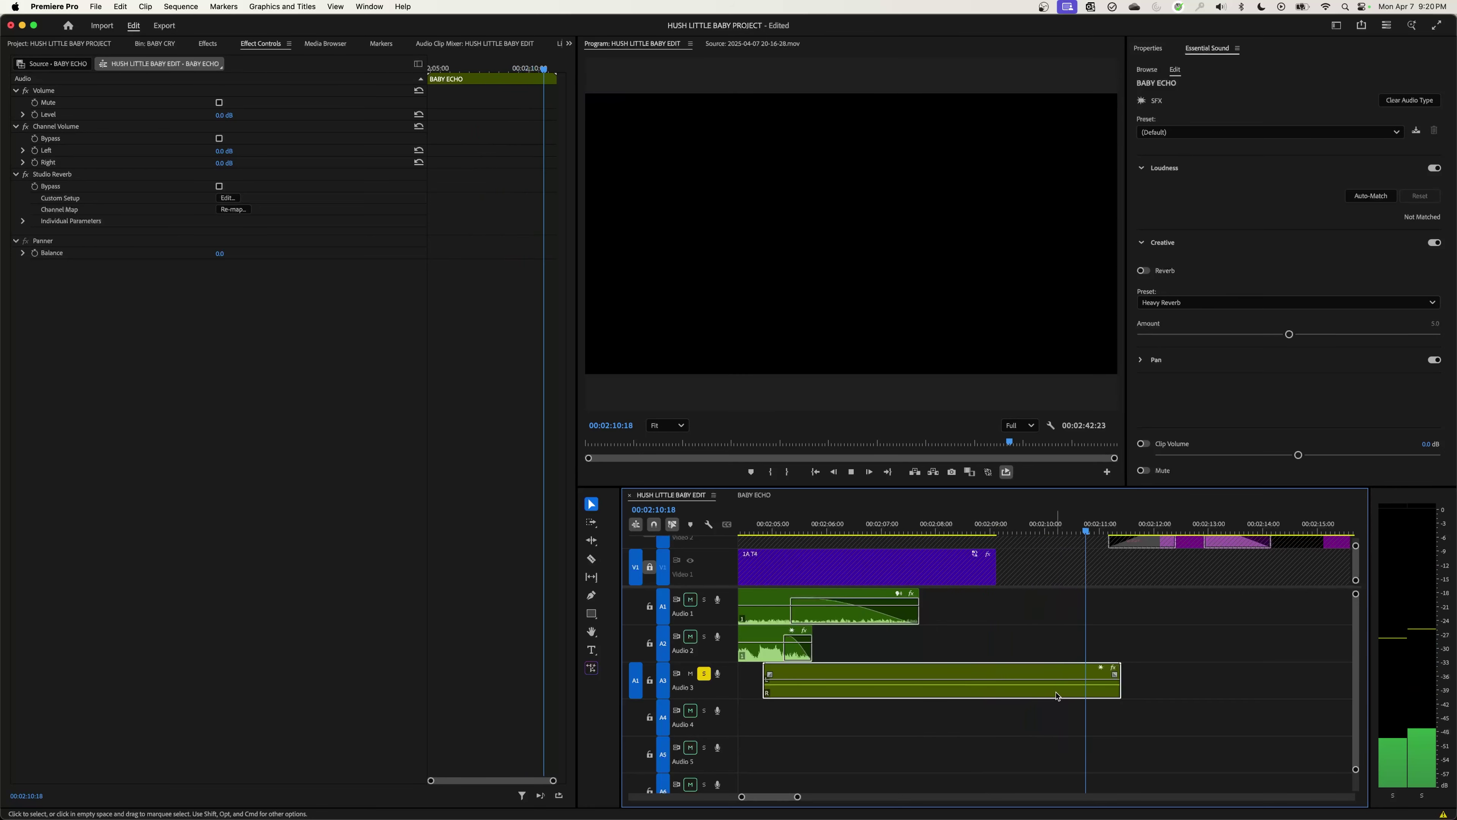
pyautogui.press('space')
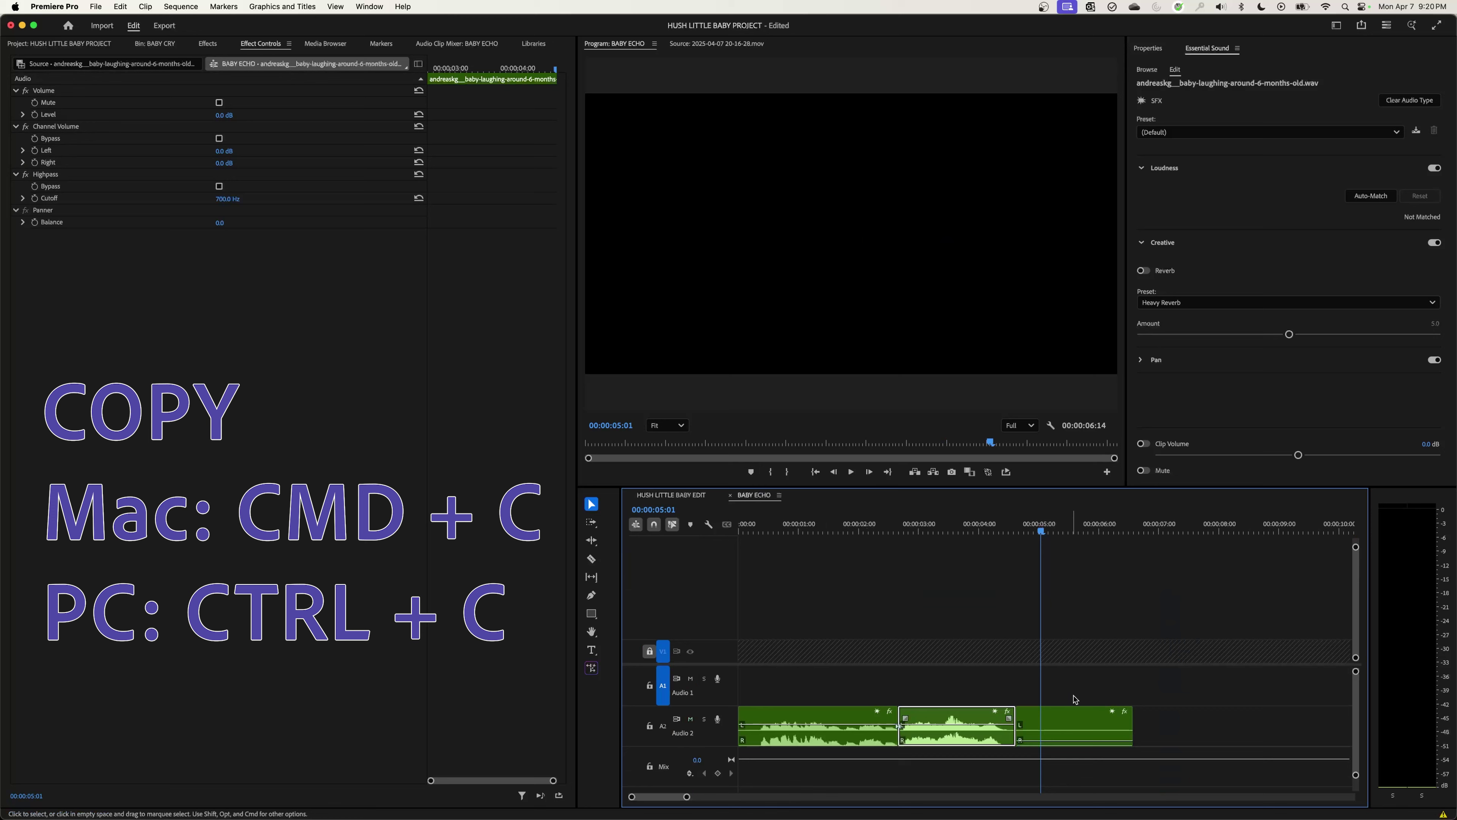
# Step: Append another copy of the silenced laugh clip at 00:00:06:14 on Audio 2 inside the BABY ECHO sequence
pyautogui.click(1072, 718)
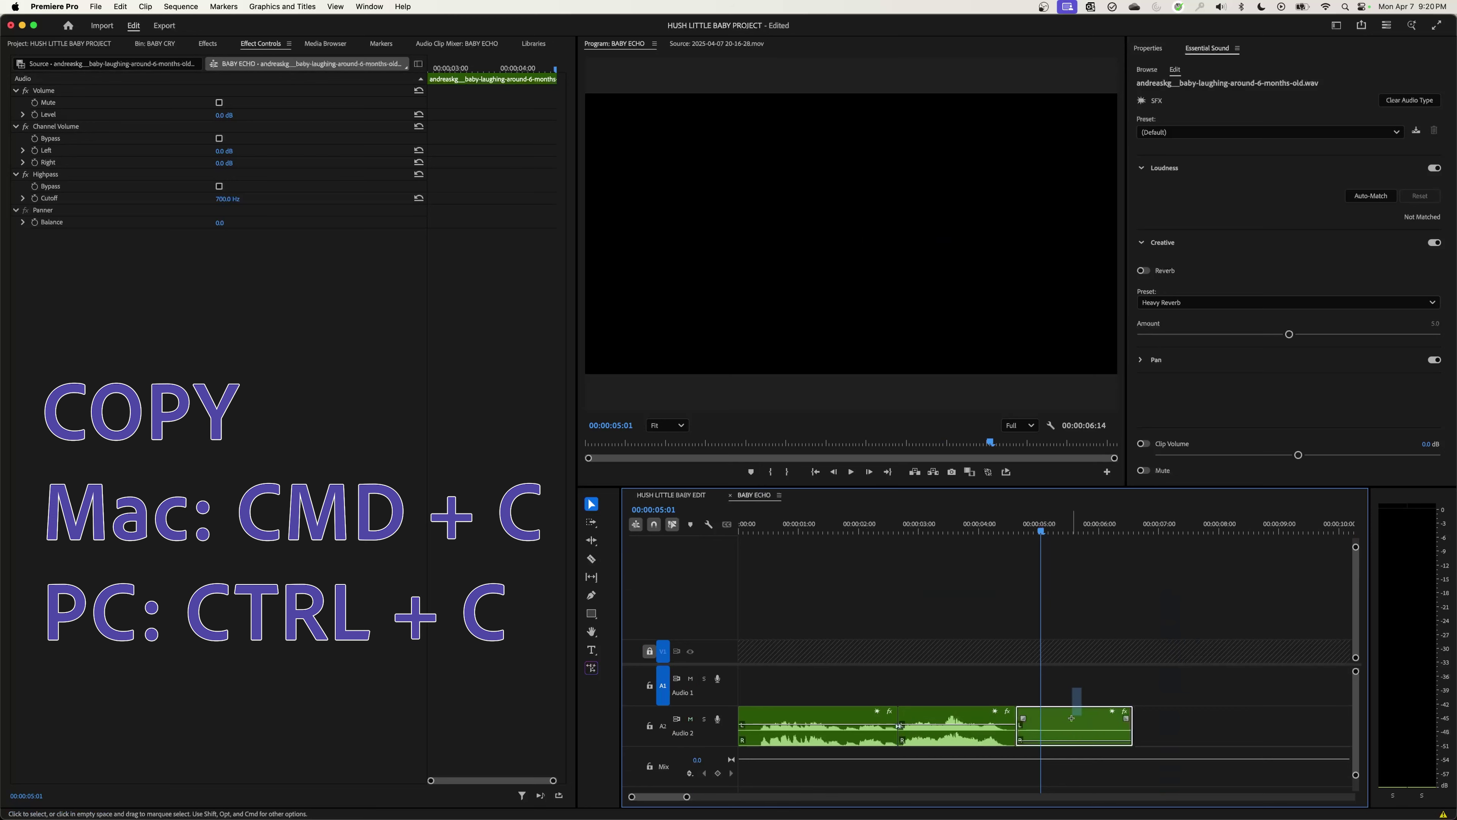
pyautogui.moveTo(1071, 718); pyautogui.dragTo(1071, 731)
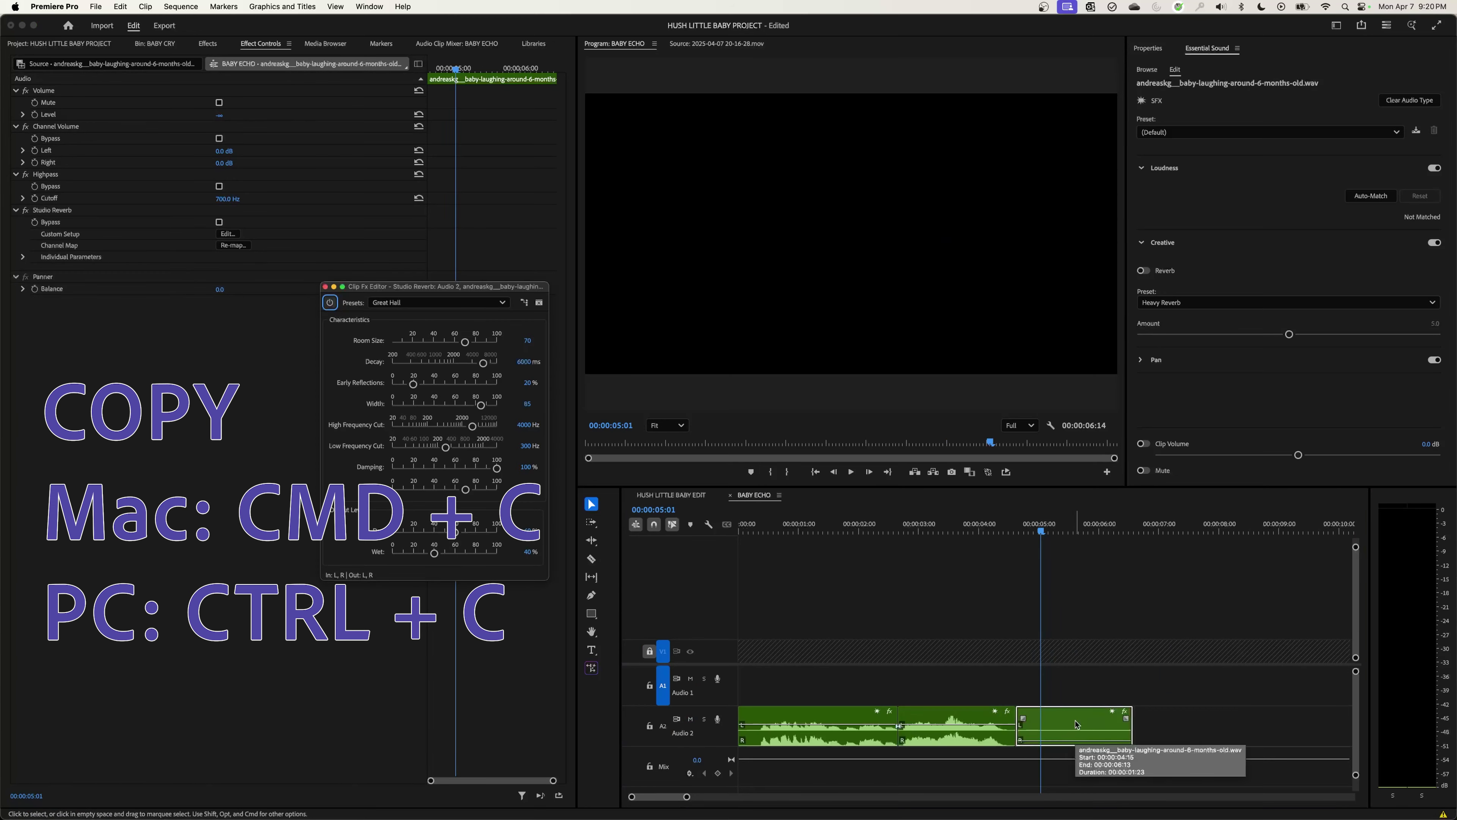
pyautogui.press('Down')
pyautogui.press('super+v')
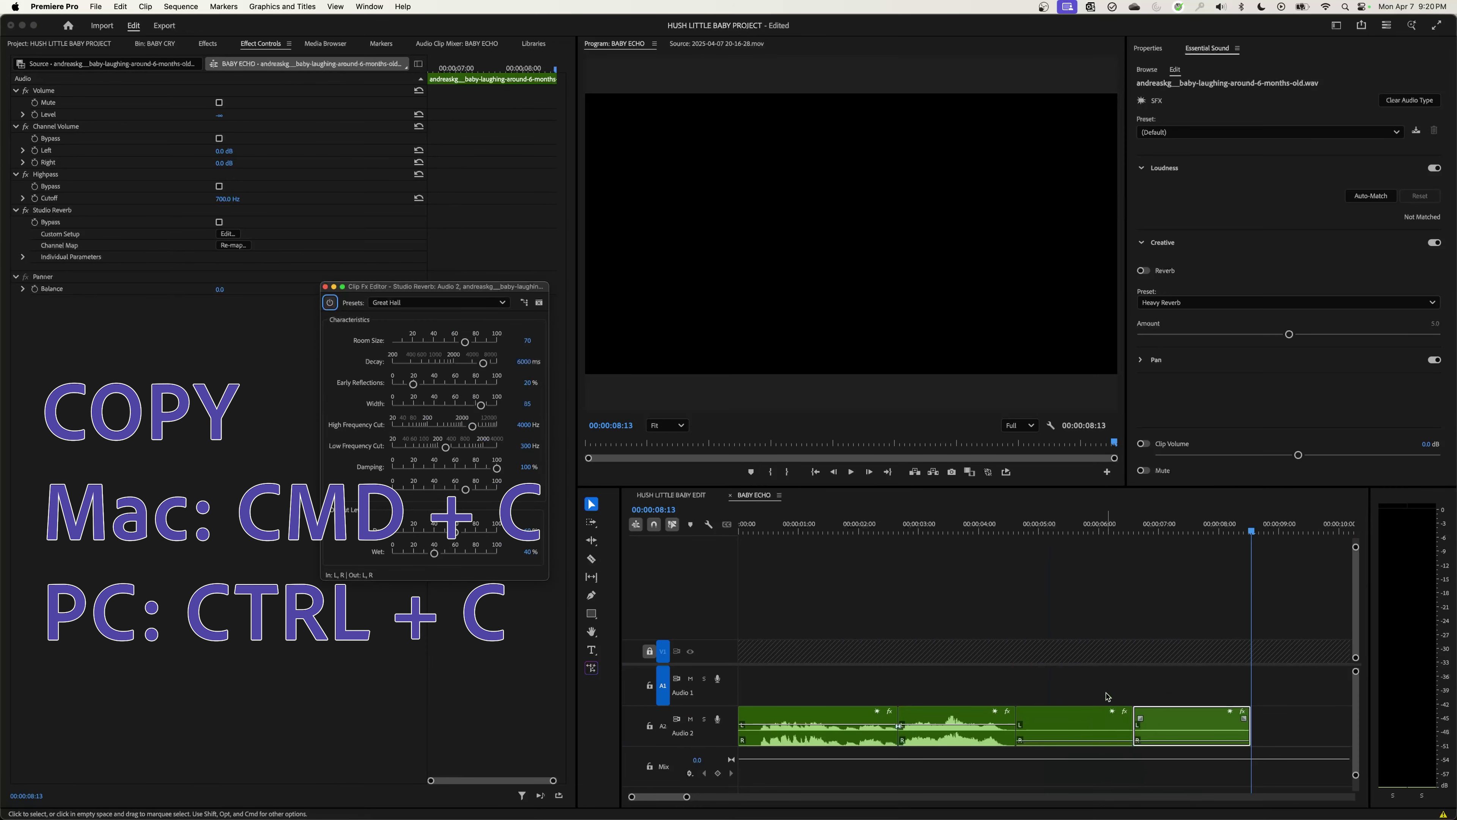
# Step: Extend the BABY ECHO clip in HUSH LITTLE BABY EDIT, play its reverb tail, and trim its end back to 00:02:12:05
pyautogui.click(685, 496)
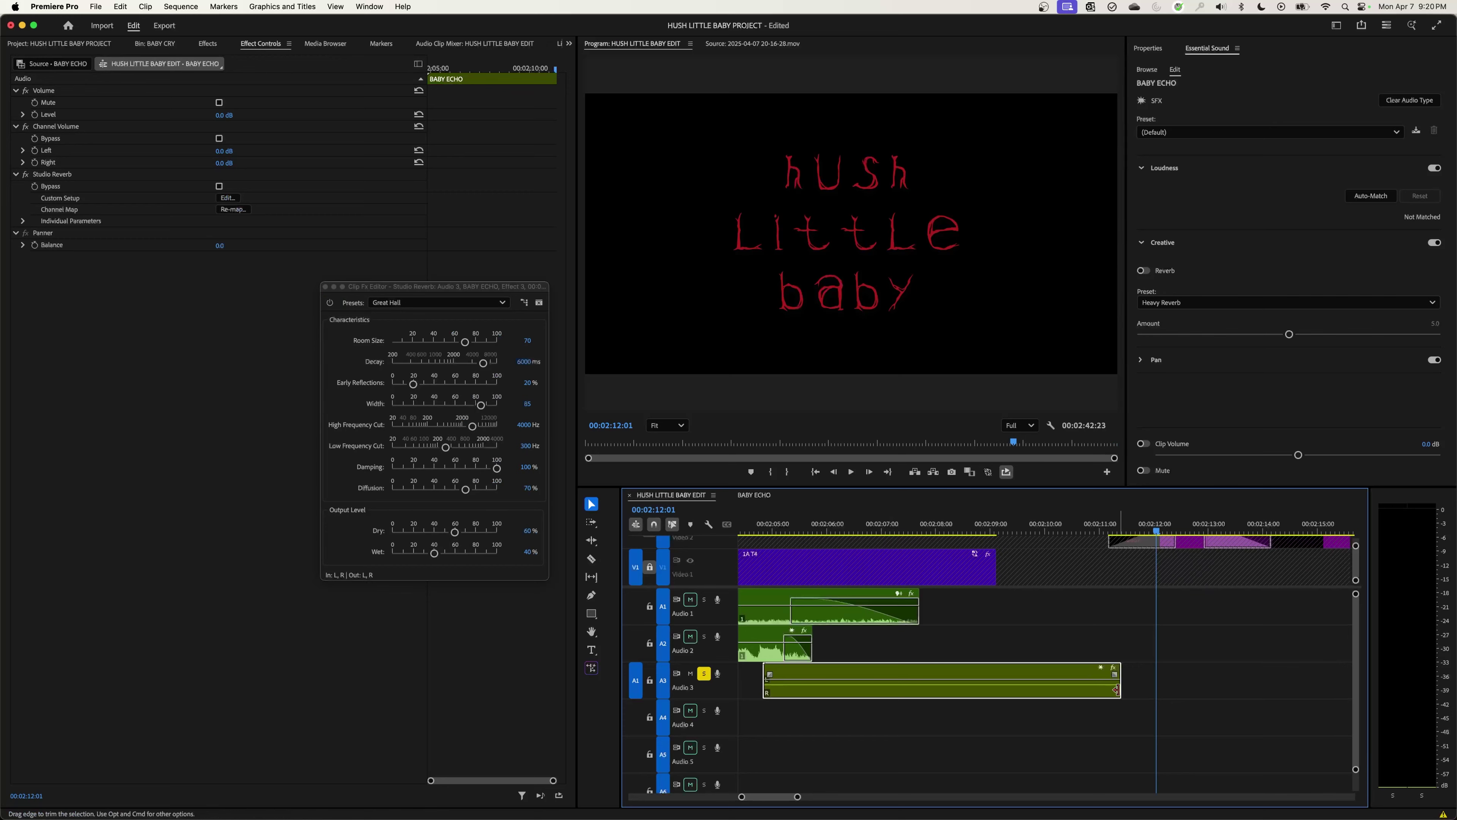
pyautogui.moveTo(1116, 690); pyautogui.dragTo(1228, 690)
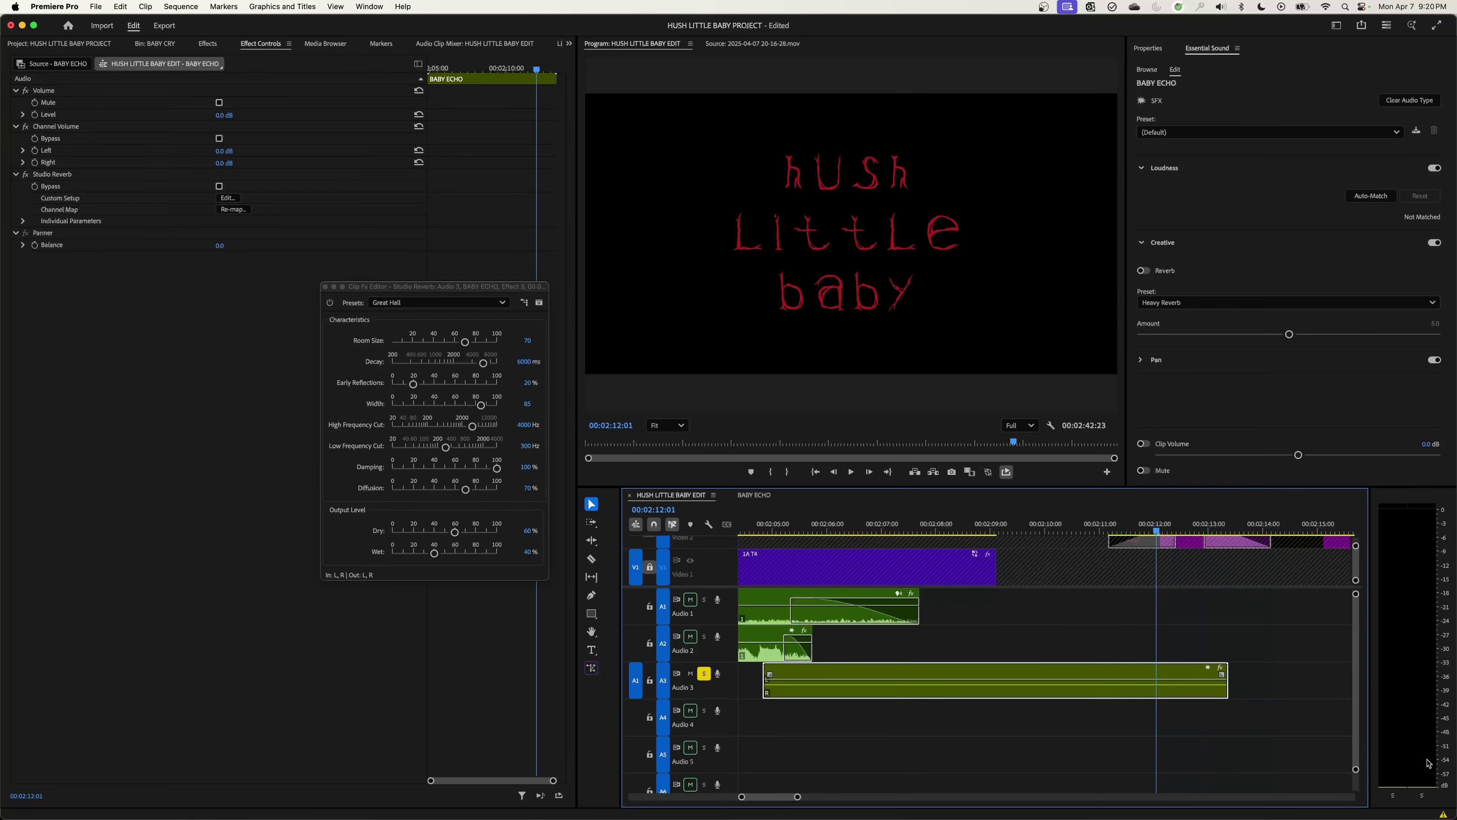
pyautogui.click(991, 527)
pyautogui.press('space')
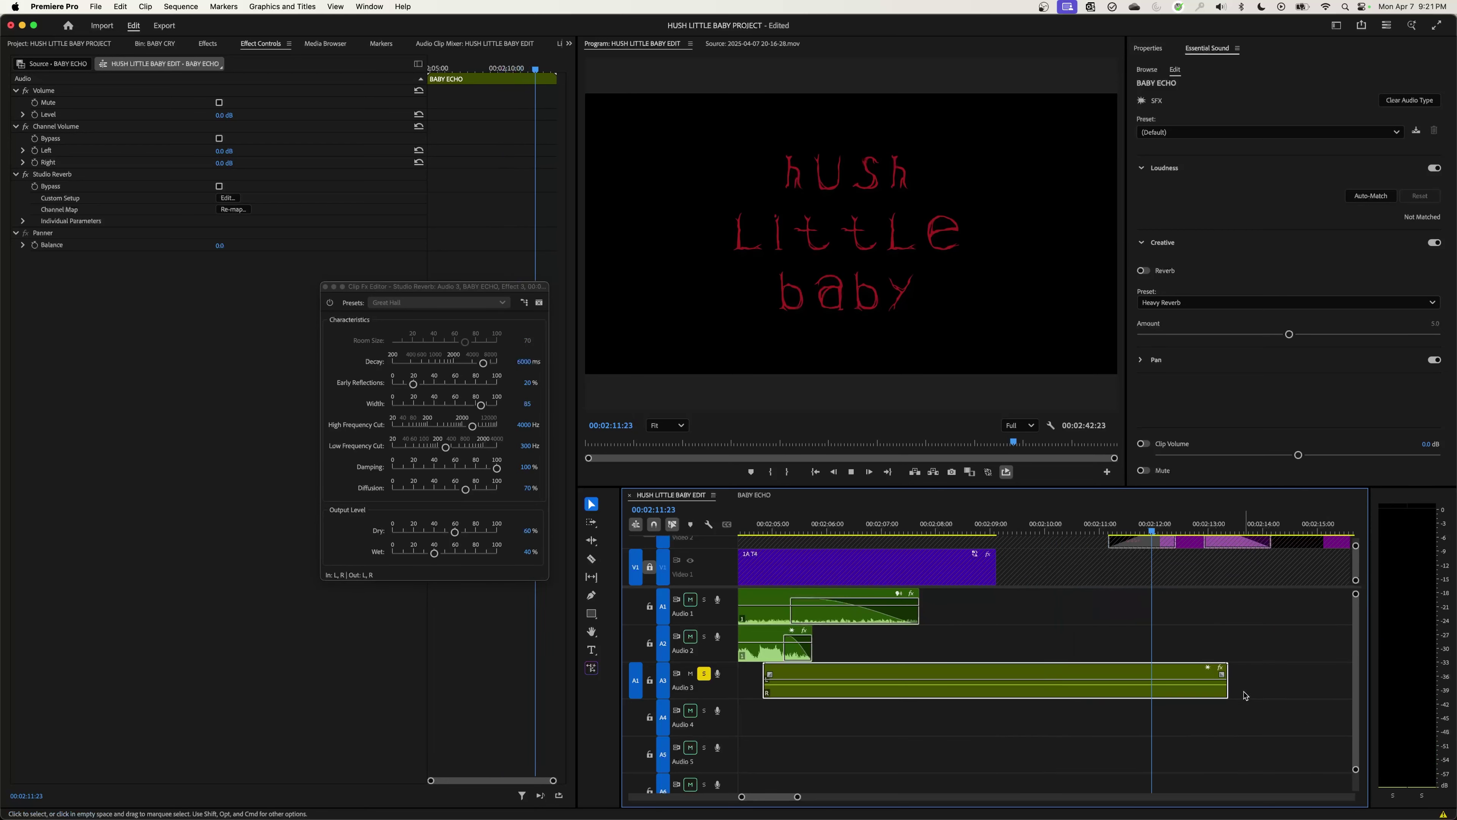
pyautogui.press('space')
pyautogui.moveTo(1233, 688); pyautogui.dragTo(1165, 687)
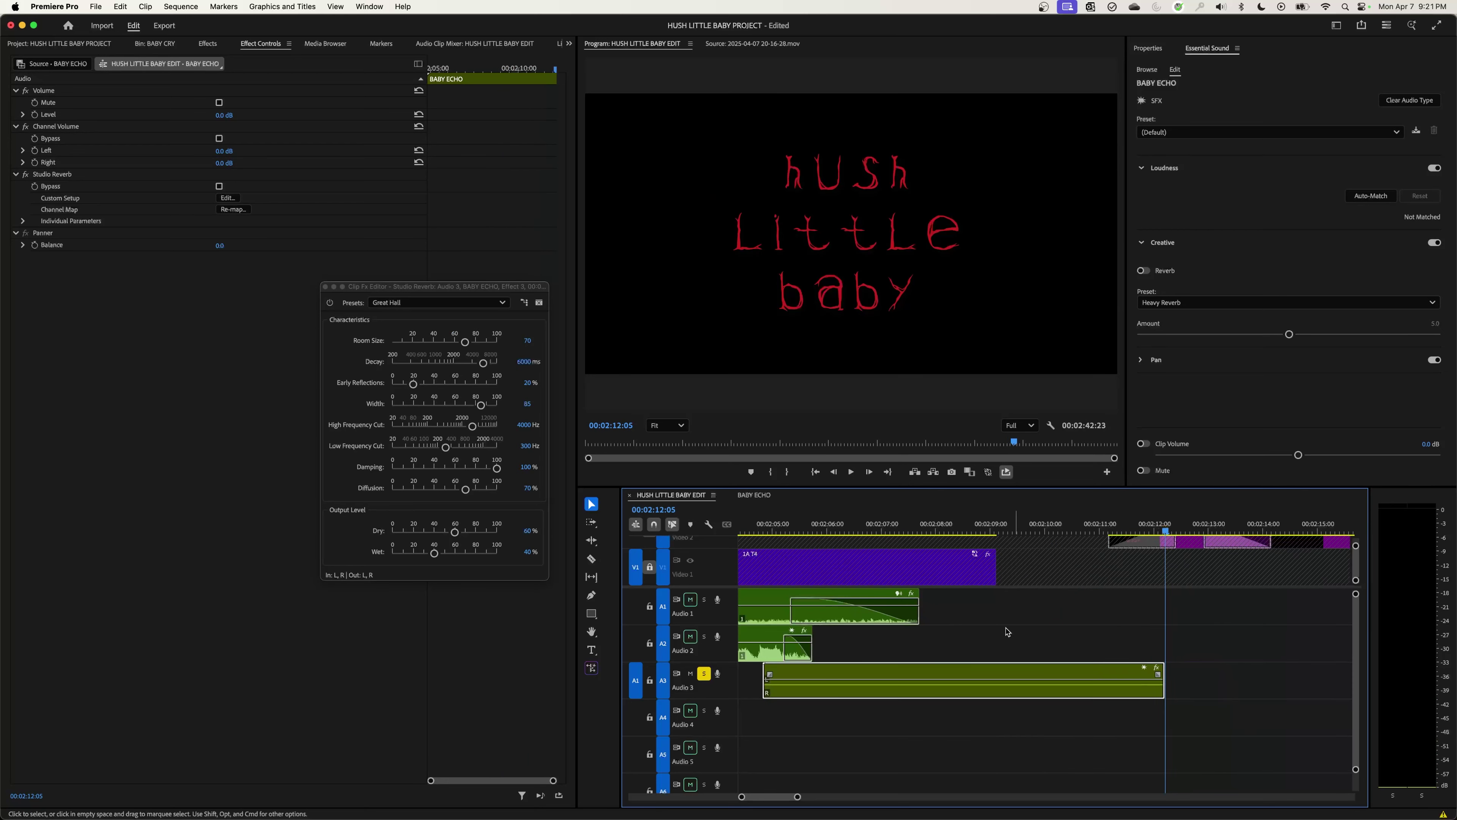
# Step: Play the extended BABY ECHO clip on Audio 3 from about 00:02:05:00
pyautogui.click(774, 523)
pyautogui.press('-')
pyautogui.press('space')
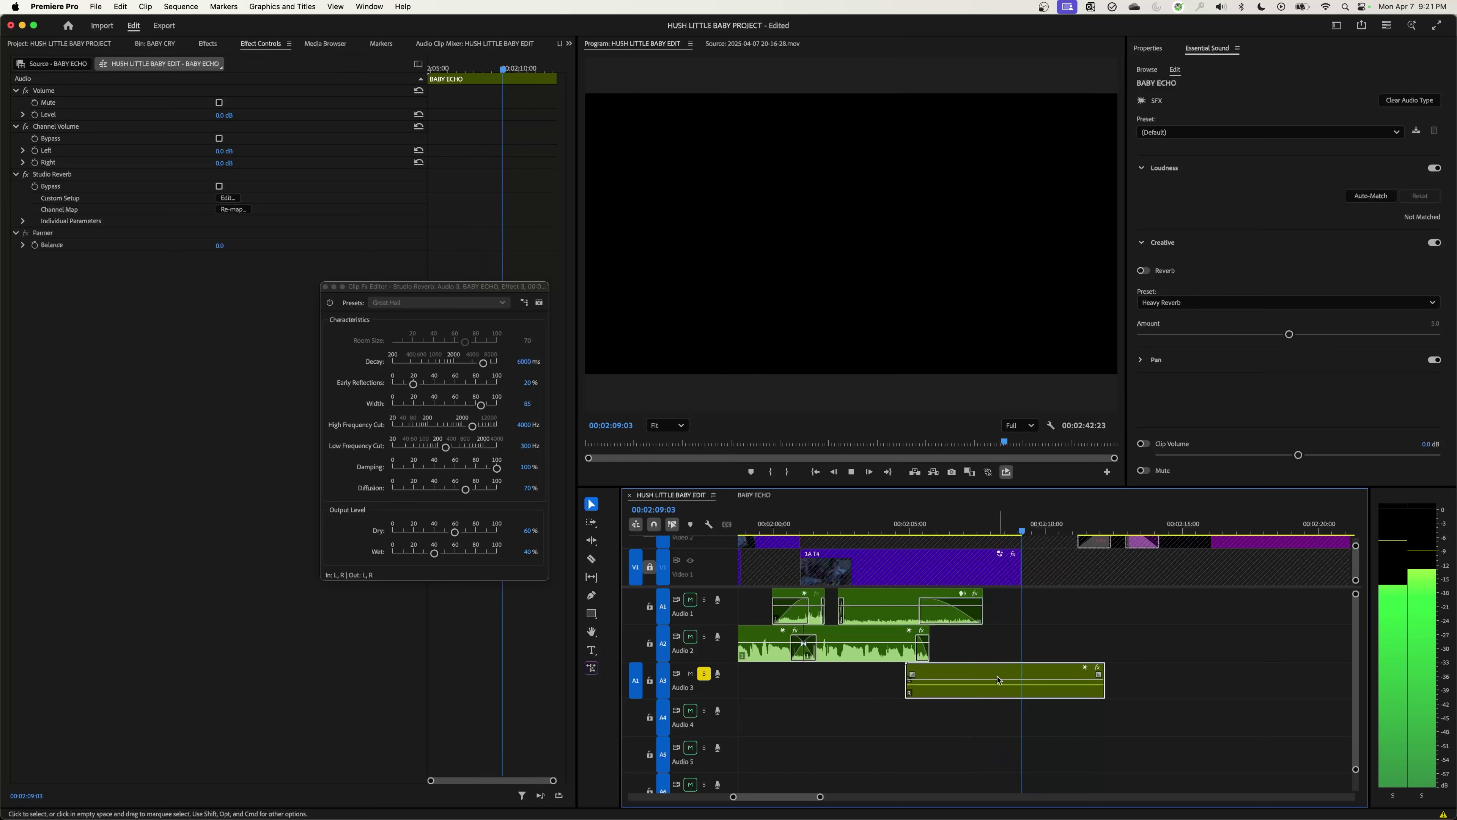
pyautogui.press('space')
# Step: Split the BABY ECHO clip on Audio 3 at 00:02:07:12 and select its first part
pyautogui.click(957, 531)
pyautogui.moveTo(958, 533); pyautogui.dragTo(946, 537)
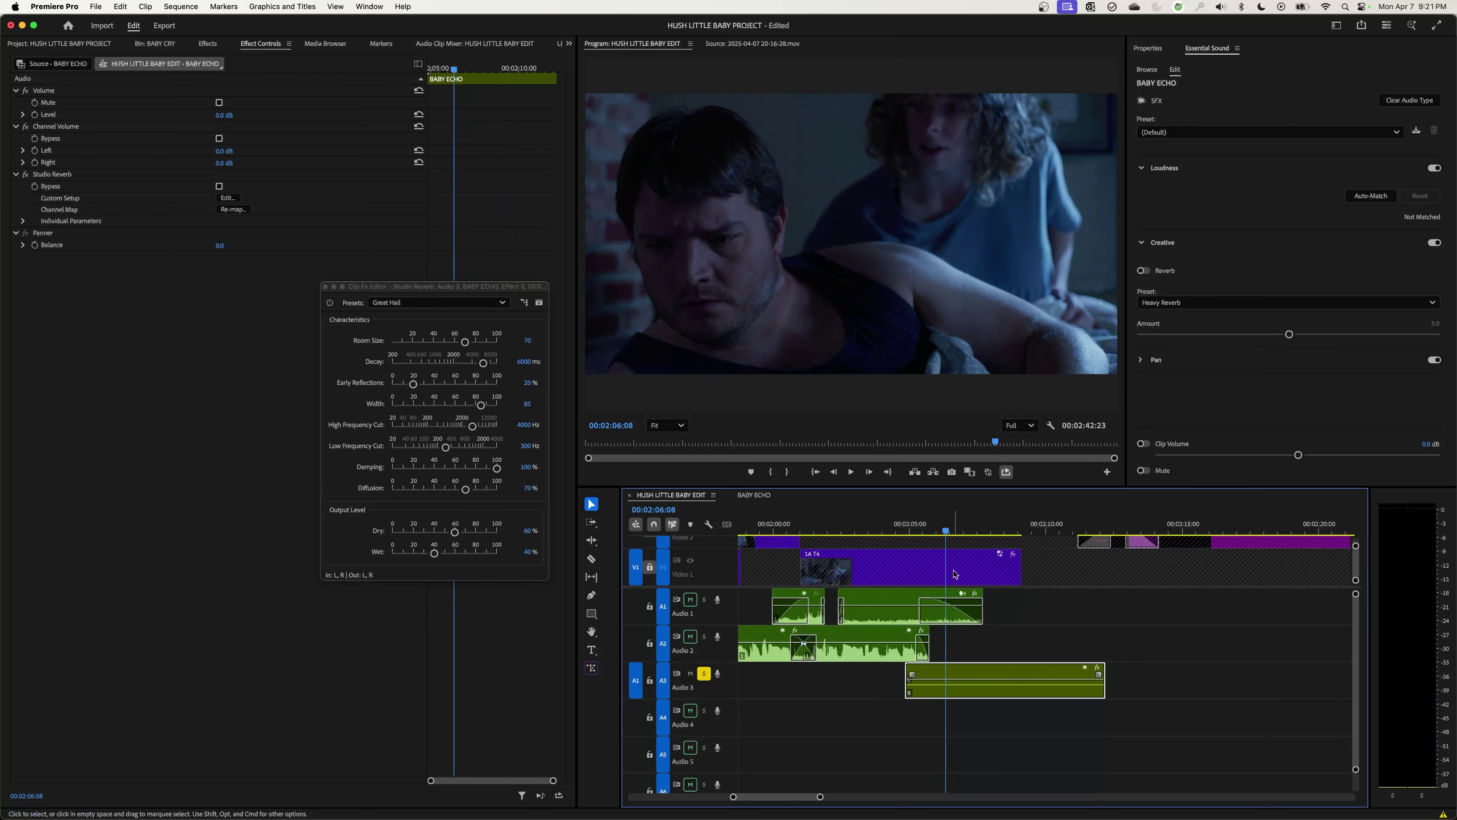
pyautogui.moveTo(957, 564); pyautogui.dragTo(958, 564)
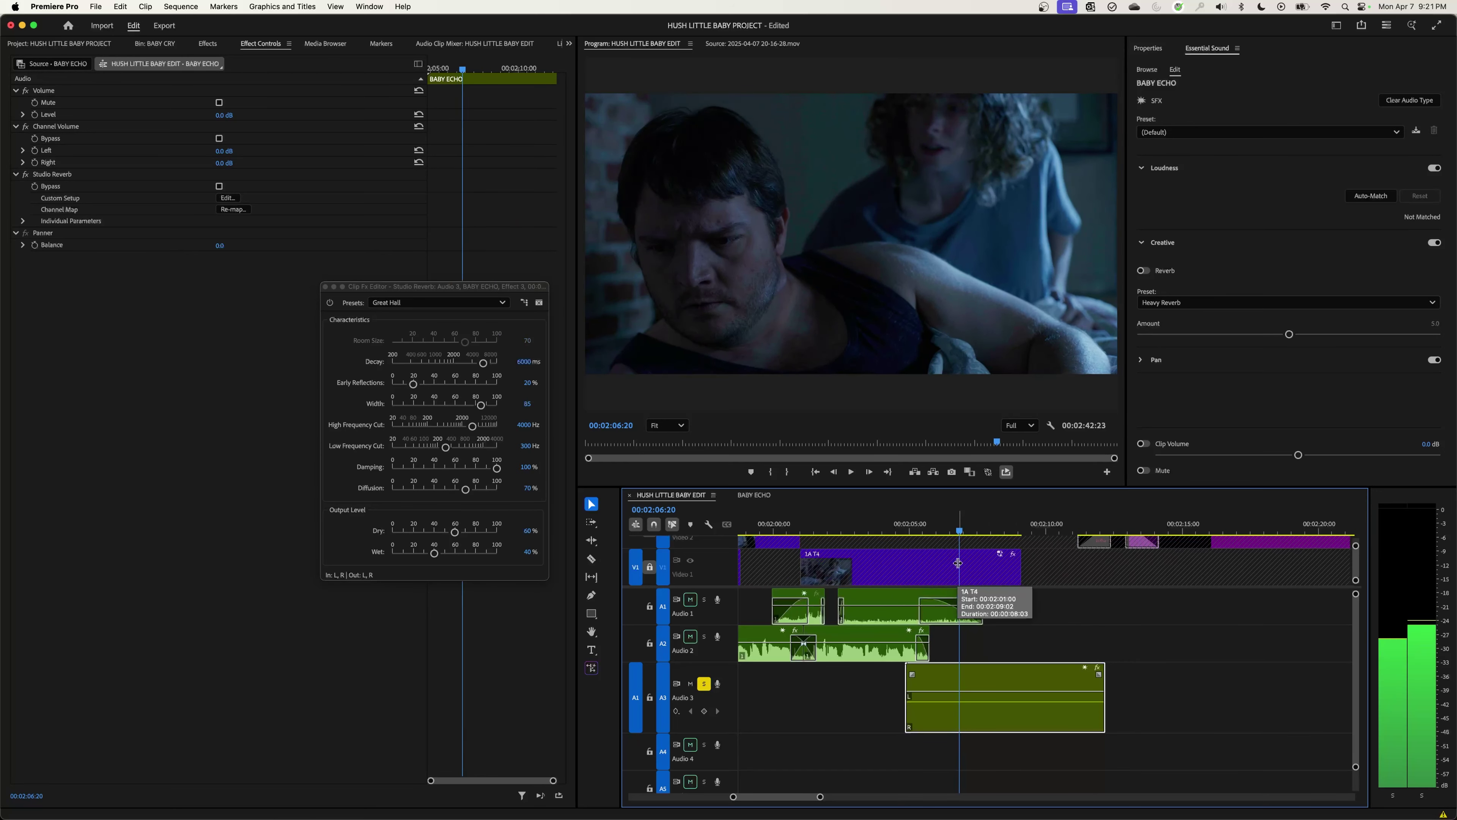
pyautogui.press('Left')
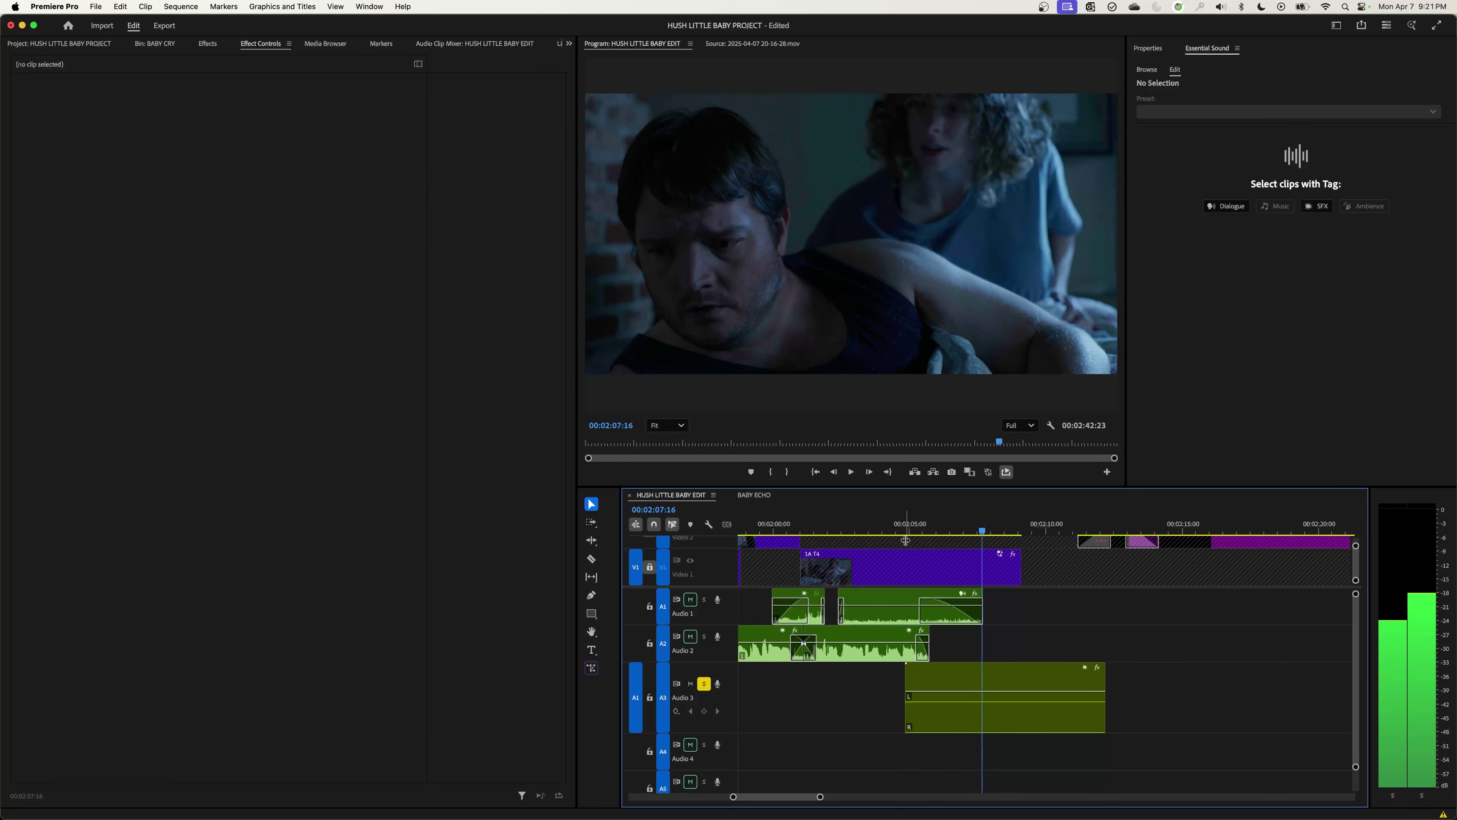
pyautogui.press('Left')
pyautogui.press('Left')
pyautogui.press('Left')
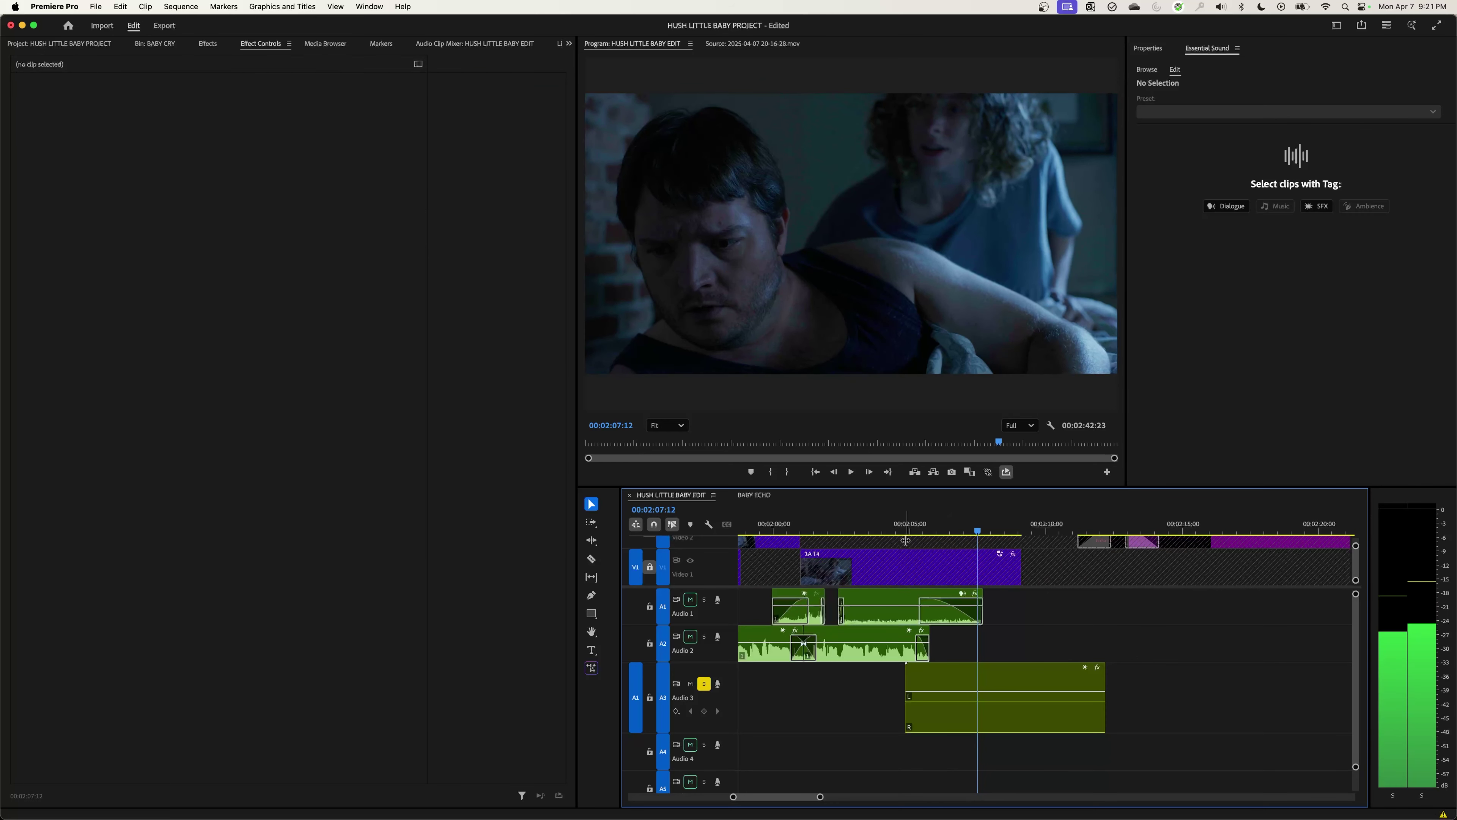
pyautogui.press('c')
pyautogui.click(979, 684)
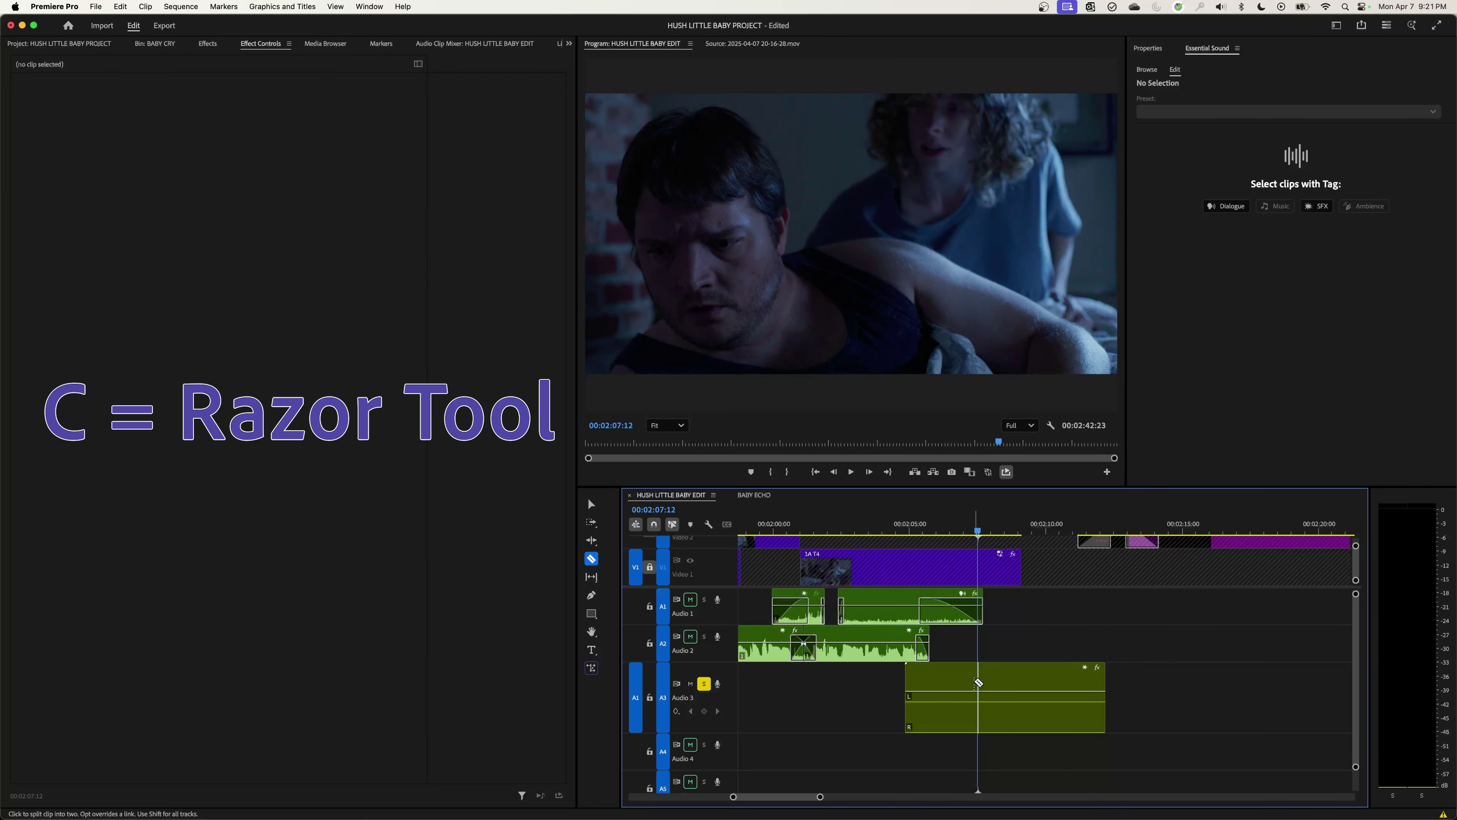
pyautogui.press('v')
pyautogui.click(920, 667)
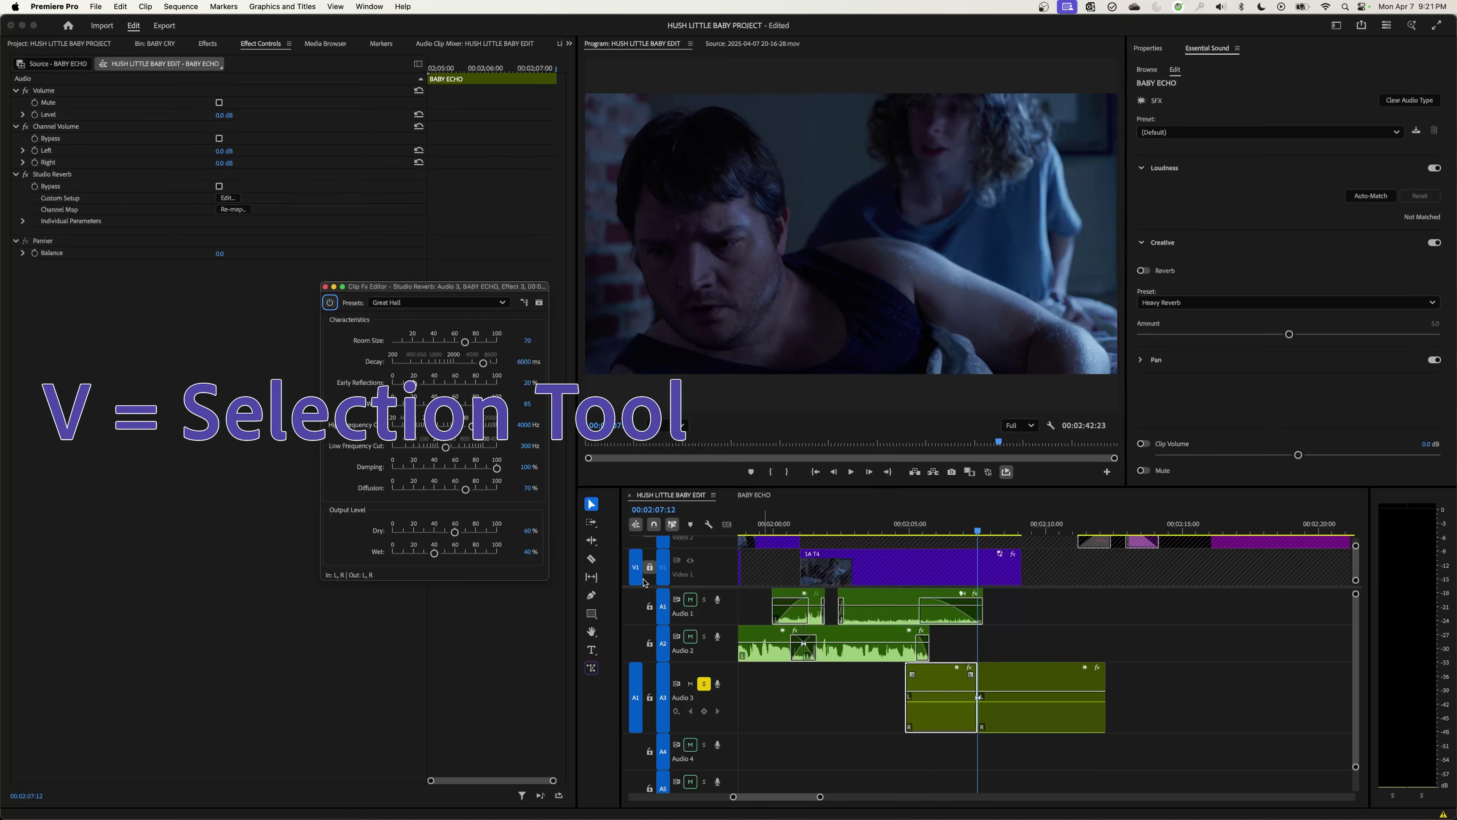
# Step: Remove the Studio Reverb effect from the first part of the BABY ECHO clip and play both parts from its start
pyautogui.click(106, 174)
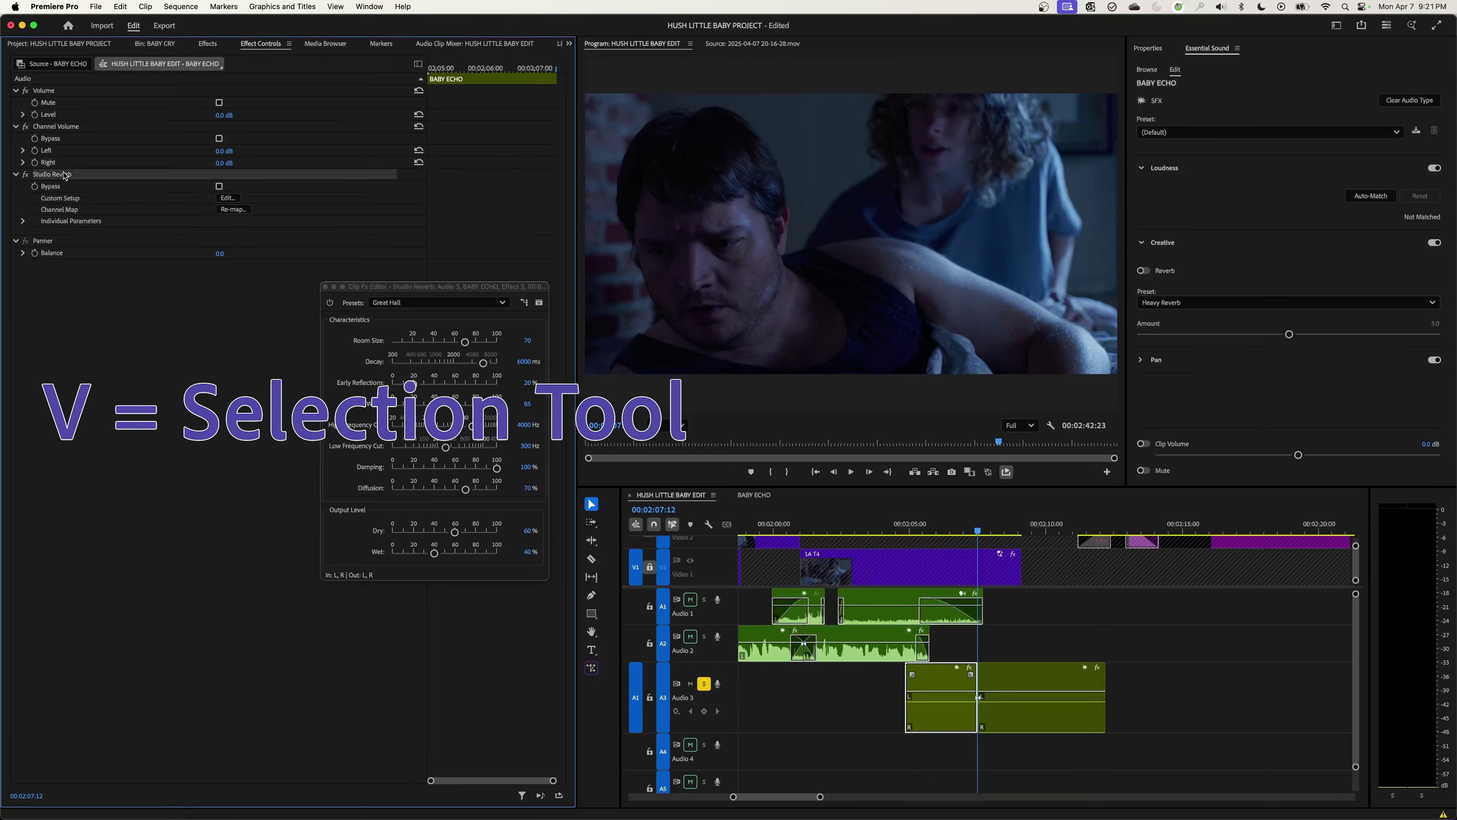
pyautogui.press('Delete')
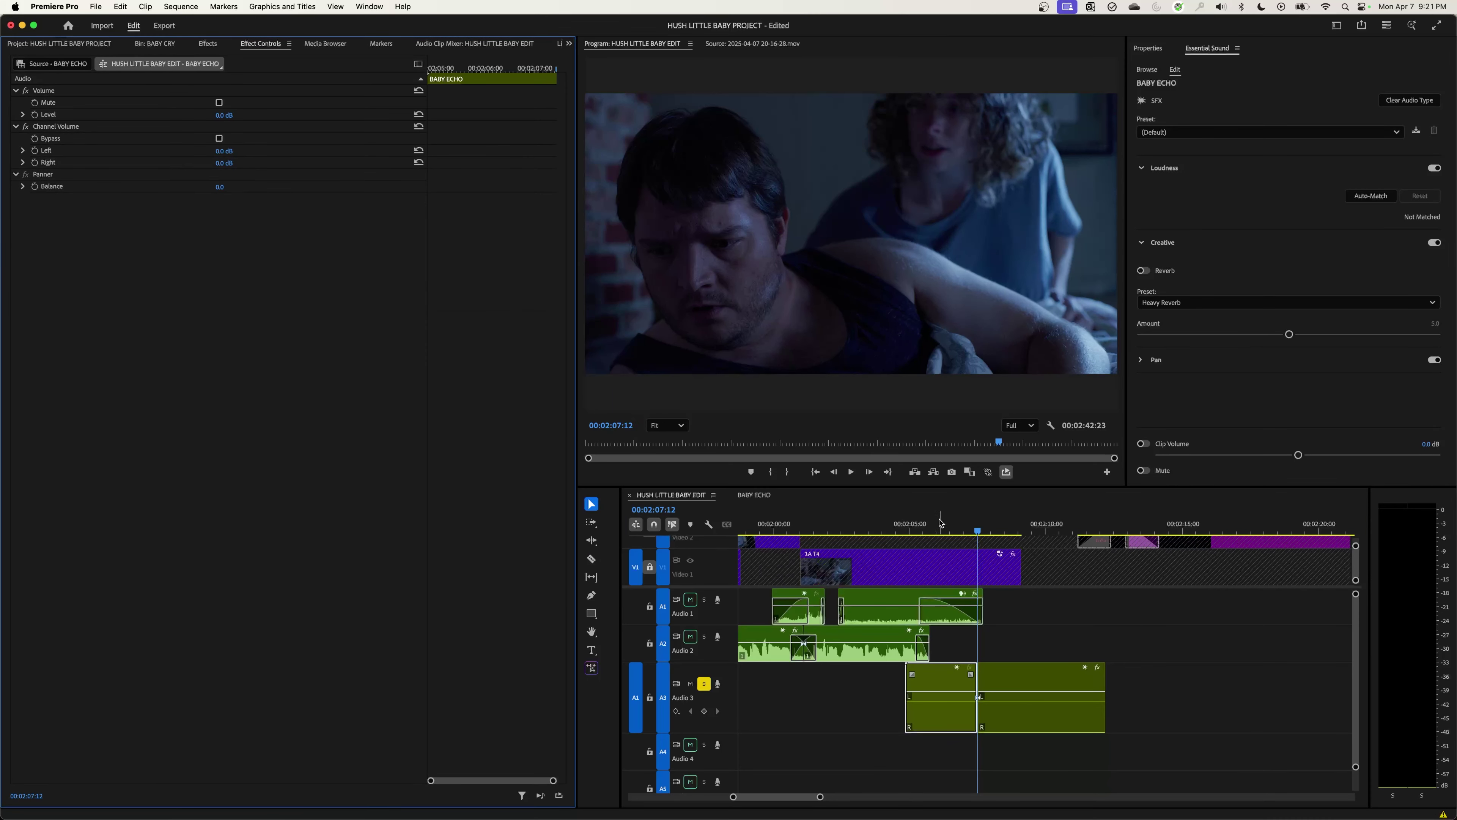
pyautogui.moveTo(928, 523); pyautogui.dragTo(906, 523)
pyautogui.press('space')
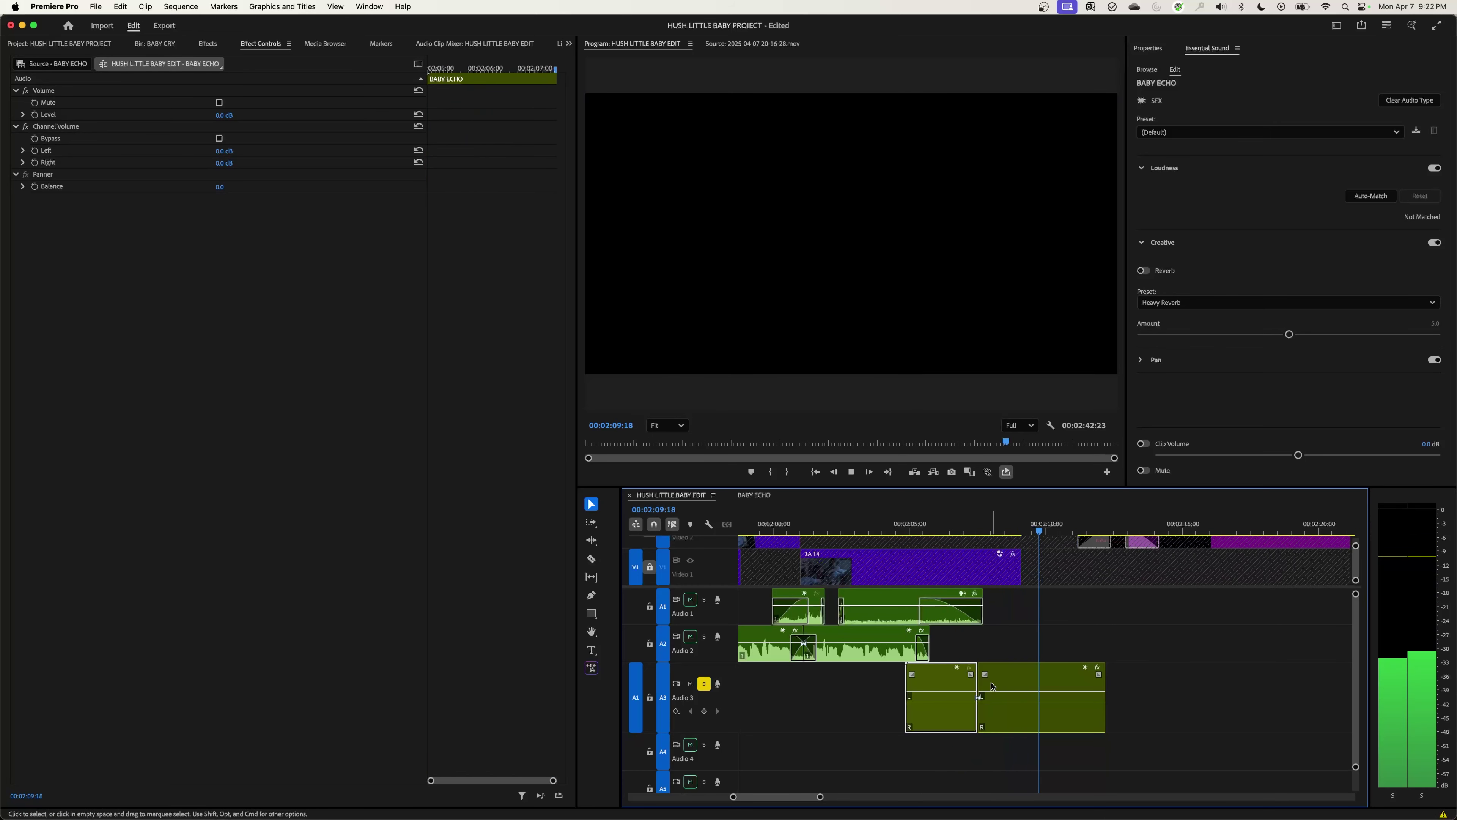
pyautogui.press('space')
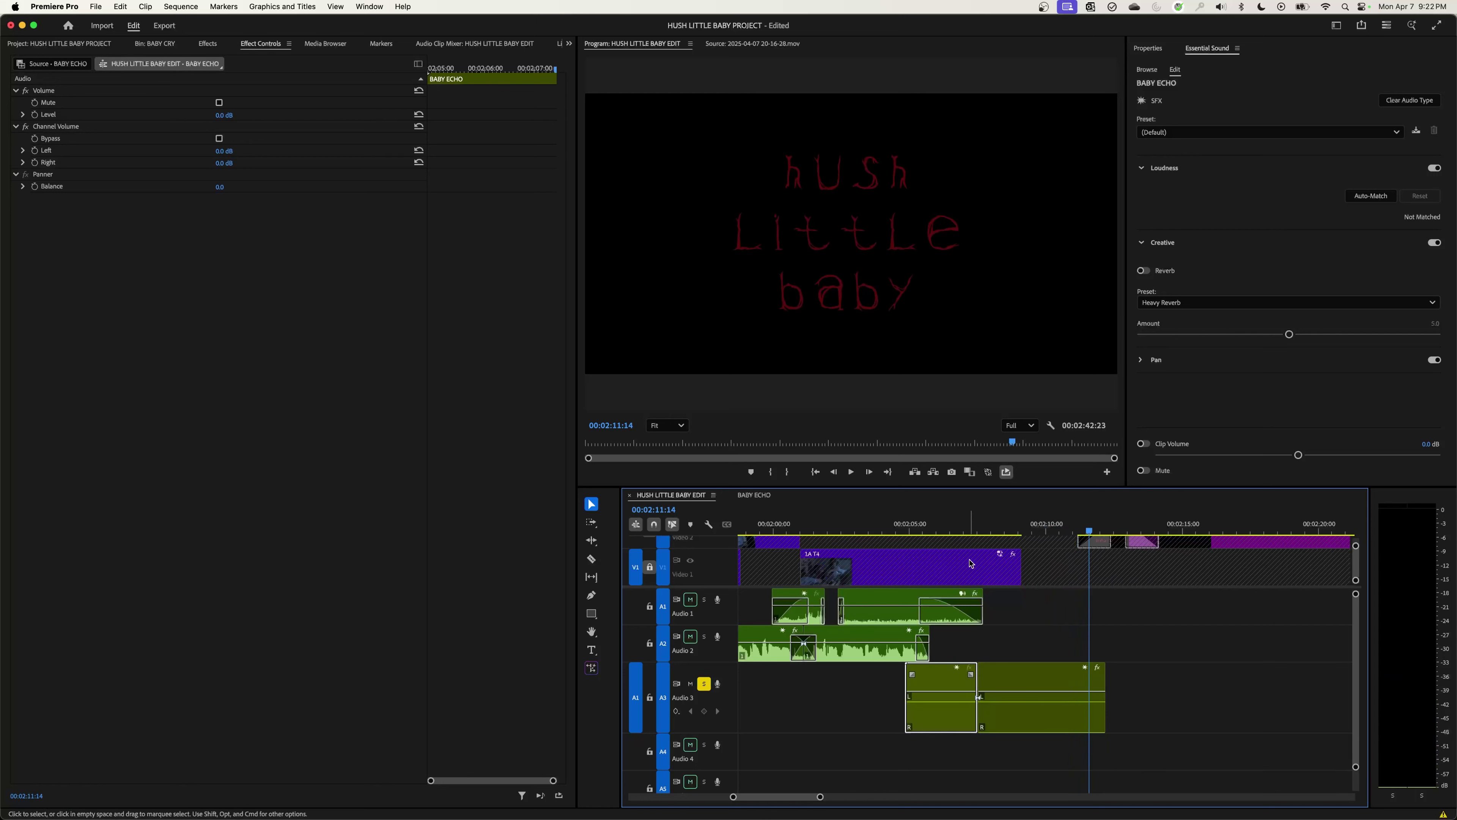
# Step: Save the project and turn off solo on Audio 3
pyautogui.press('\\')
pyautogui.press('super+s')
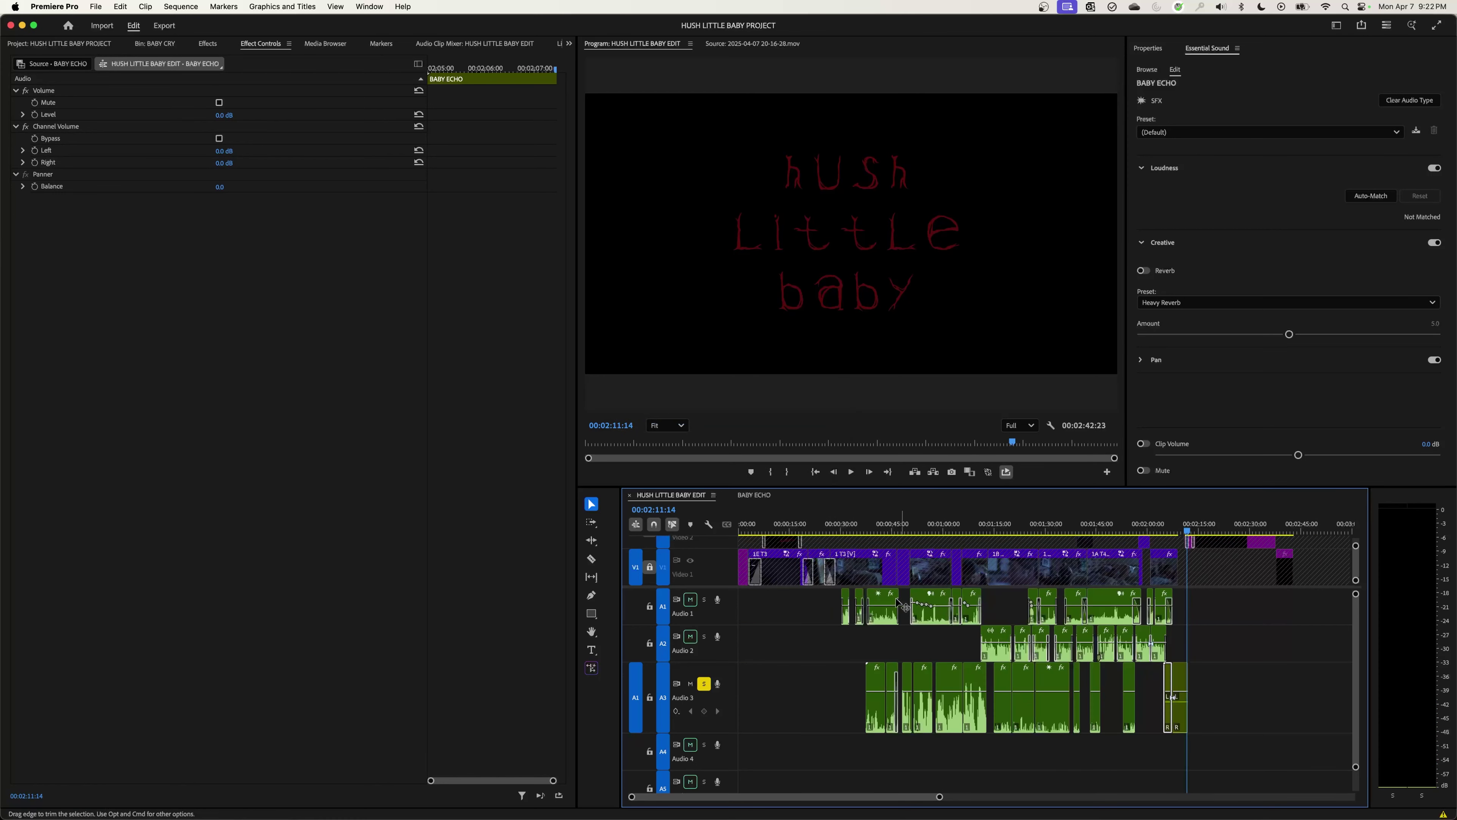
pyautogui.click(703, 684)
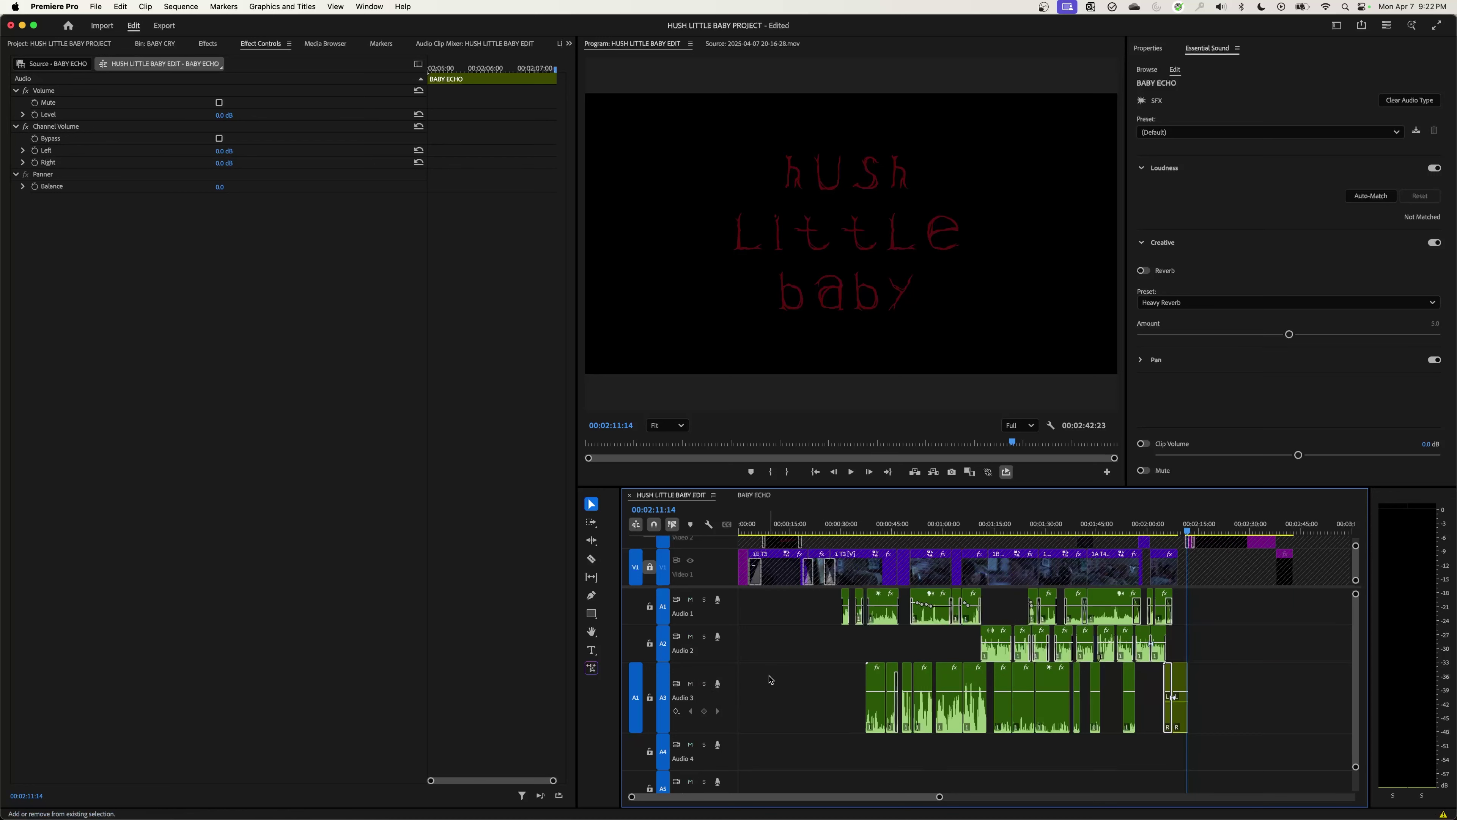
# Step: Switch to the Sound Sweetening Process document in Word and review the ambient background, sound-effects, music soundtrack and foley and ADR/Looping items
pyautogui.press('super+Tab')
pyautogui.click(457, 447)
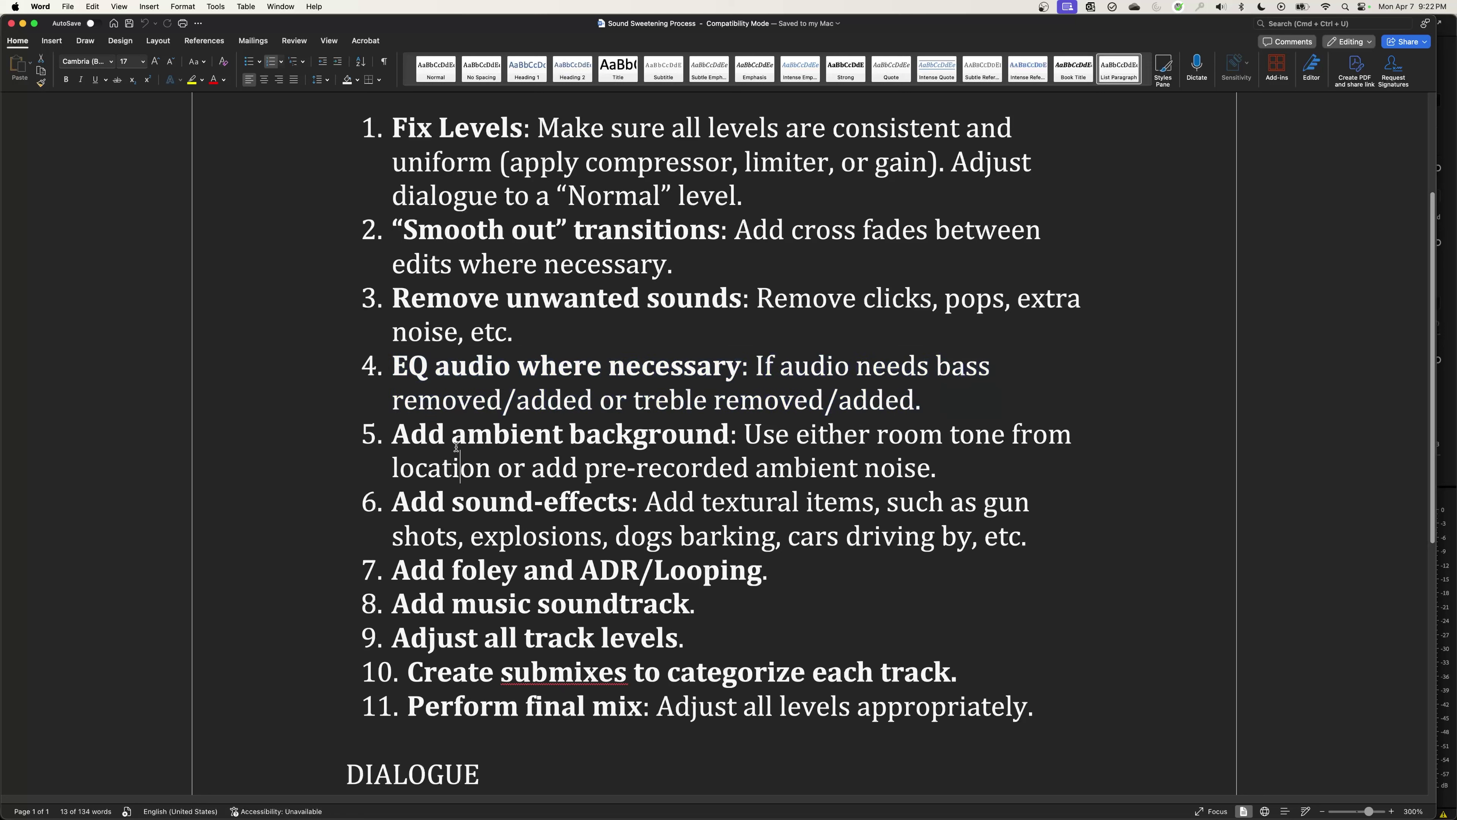
pyautogui.moveTo(394, 438); pyautogui.dragTo(787, 448)
pyautogui.click(794, 459)
pyautogui.click(701, 502)
pyautogui.moveTo(395, 602); pyautogui.dragTo(657, 611)
pyautogui.click(422, 529)
pyautogui.moveTo(403, 568); pyautogui.dragTo(745, 583)
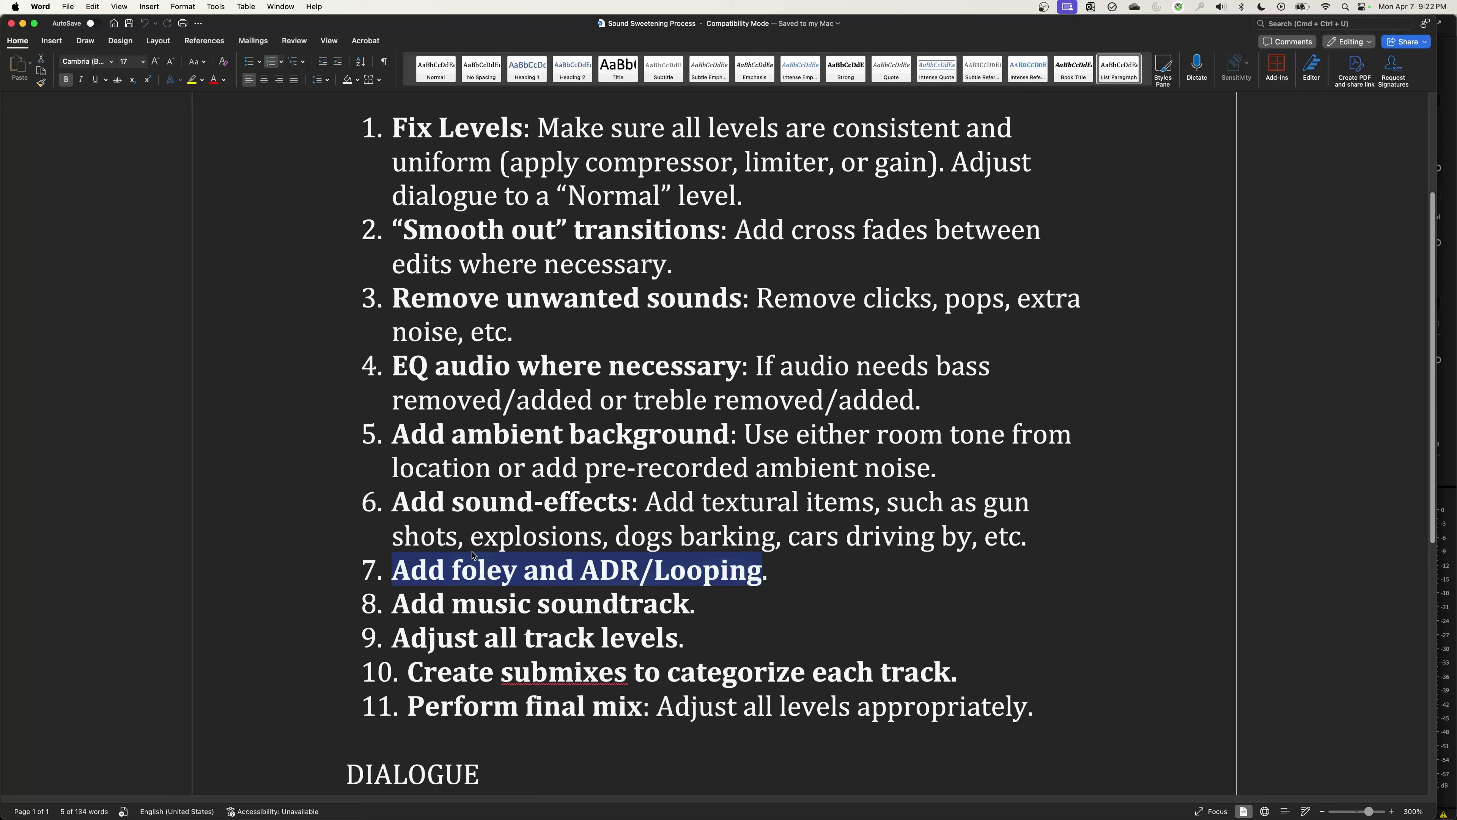
# Step: Return to Premiere Pro, import the SOUND FX folder from HUSH LITTLE BABY PRODUCTION in Finder, and check the contents of the imported bin
pyautogui.press('super+Tab')
pyautogui.click(43, 45)
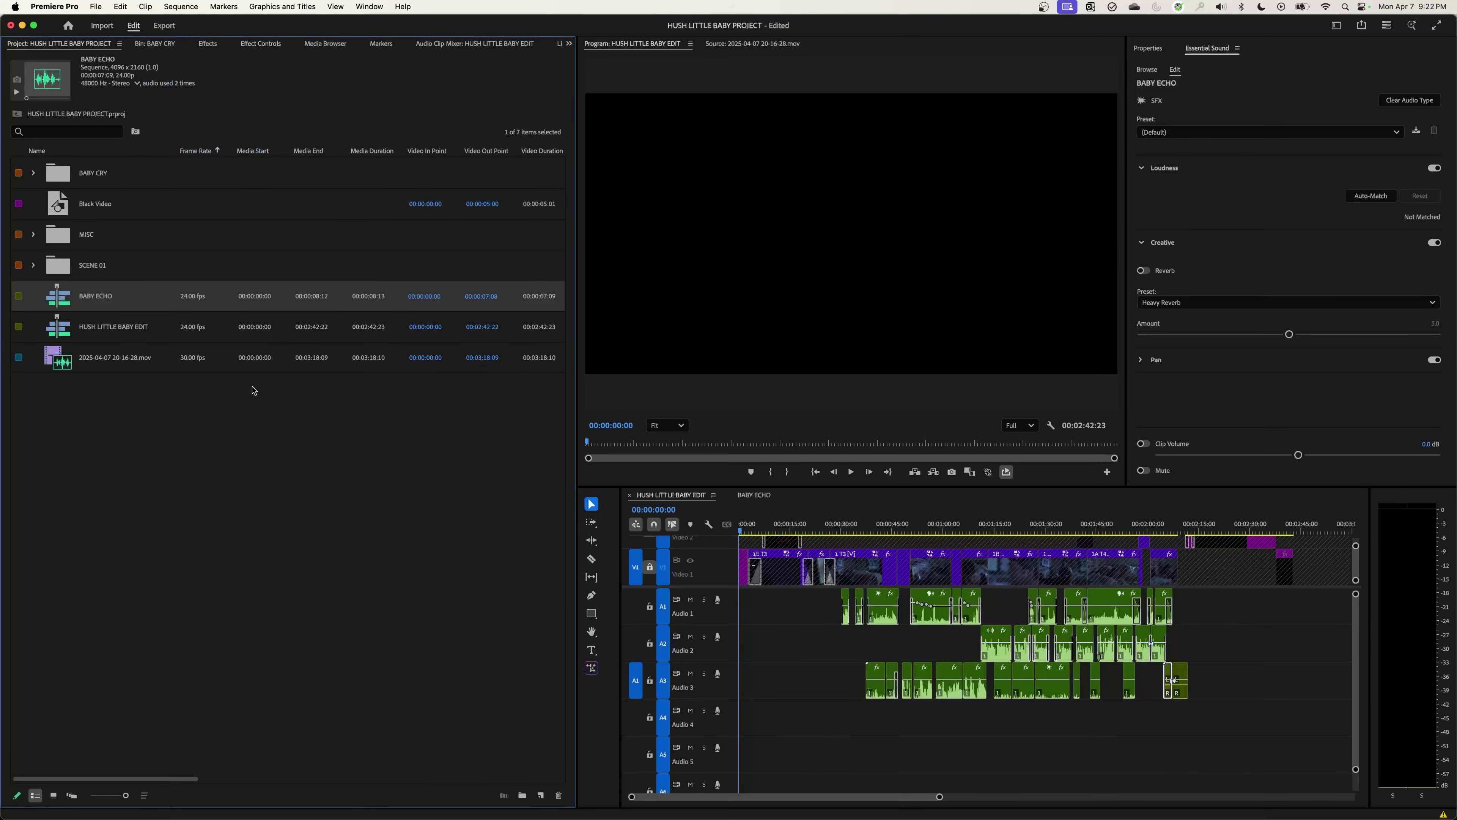
pyautogui.click(149, 427)
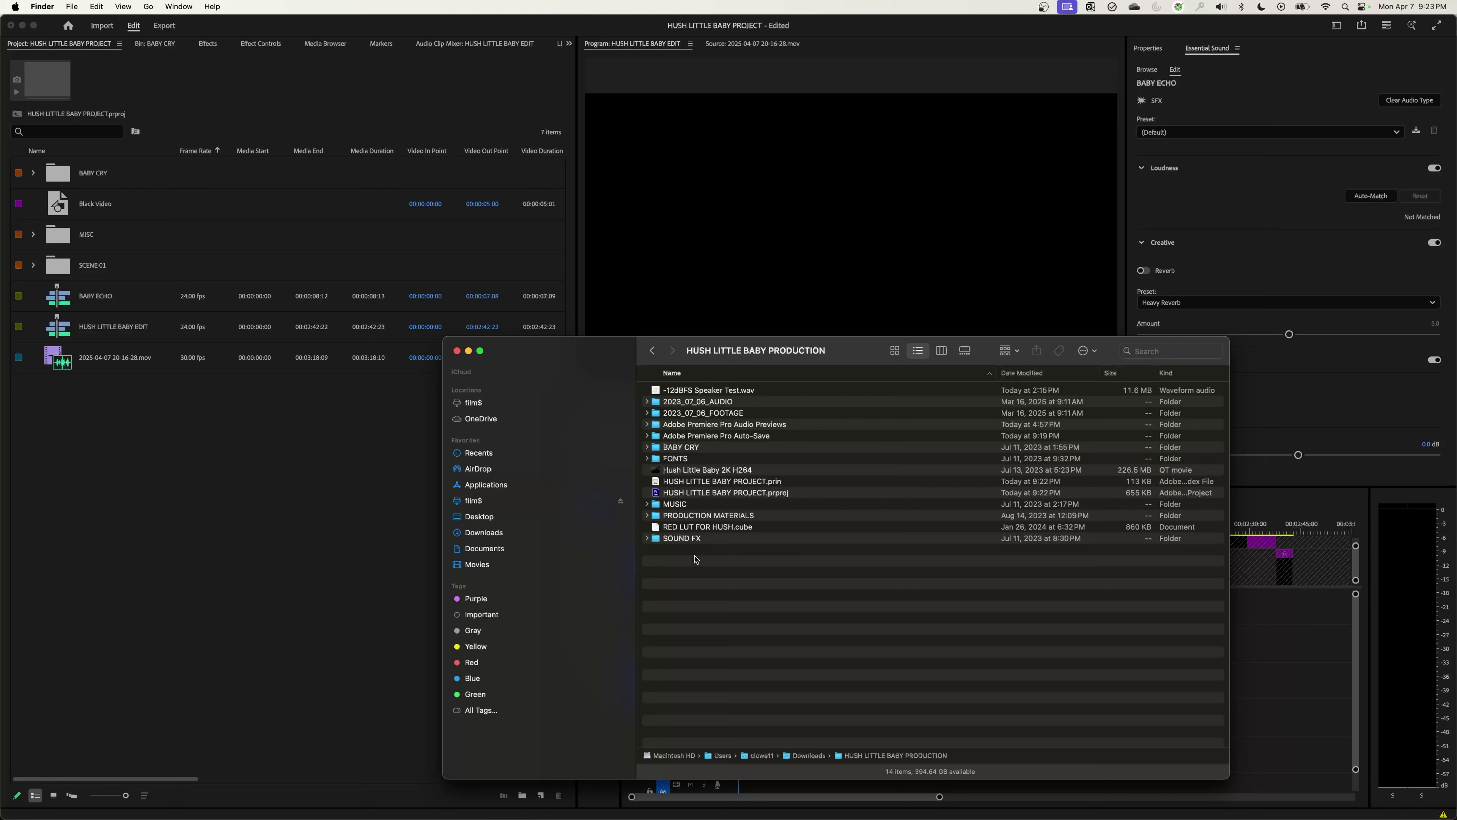
pyautogui.click(681, 539)
pyautogui.moveTo(677, 540); pyautogui.dragTo(161, 452)
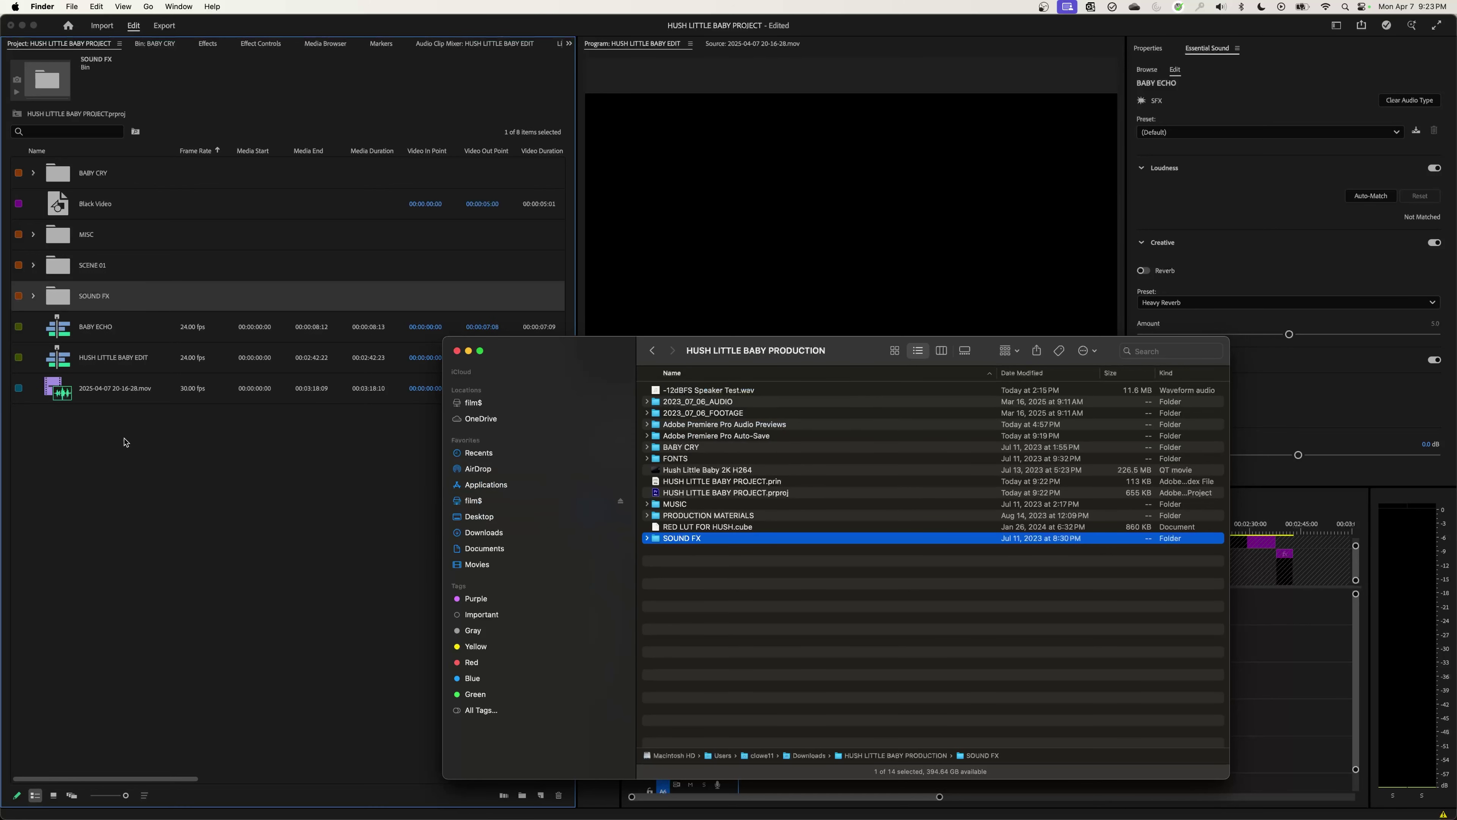
pyautogui.click(67, 412)
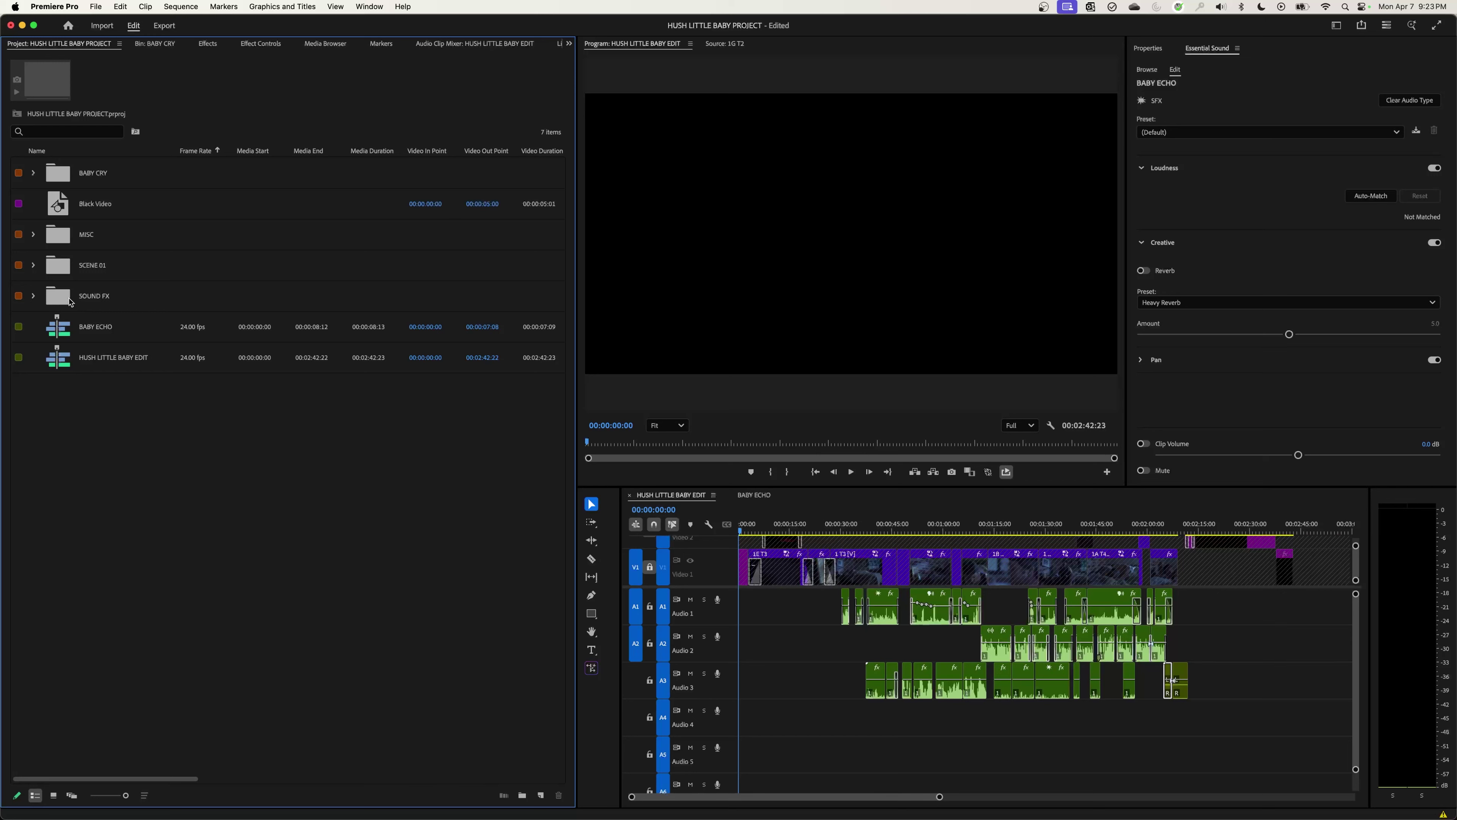
pyautogui.doubleClick(67, 297)
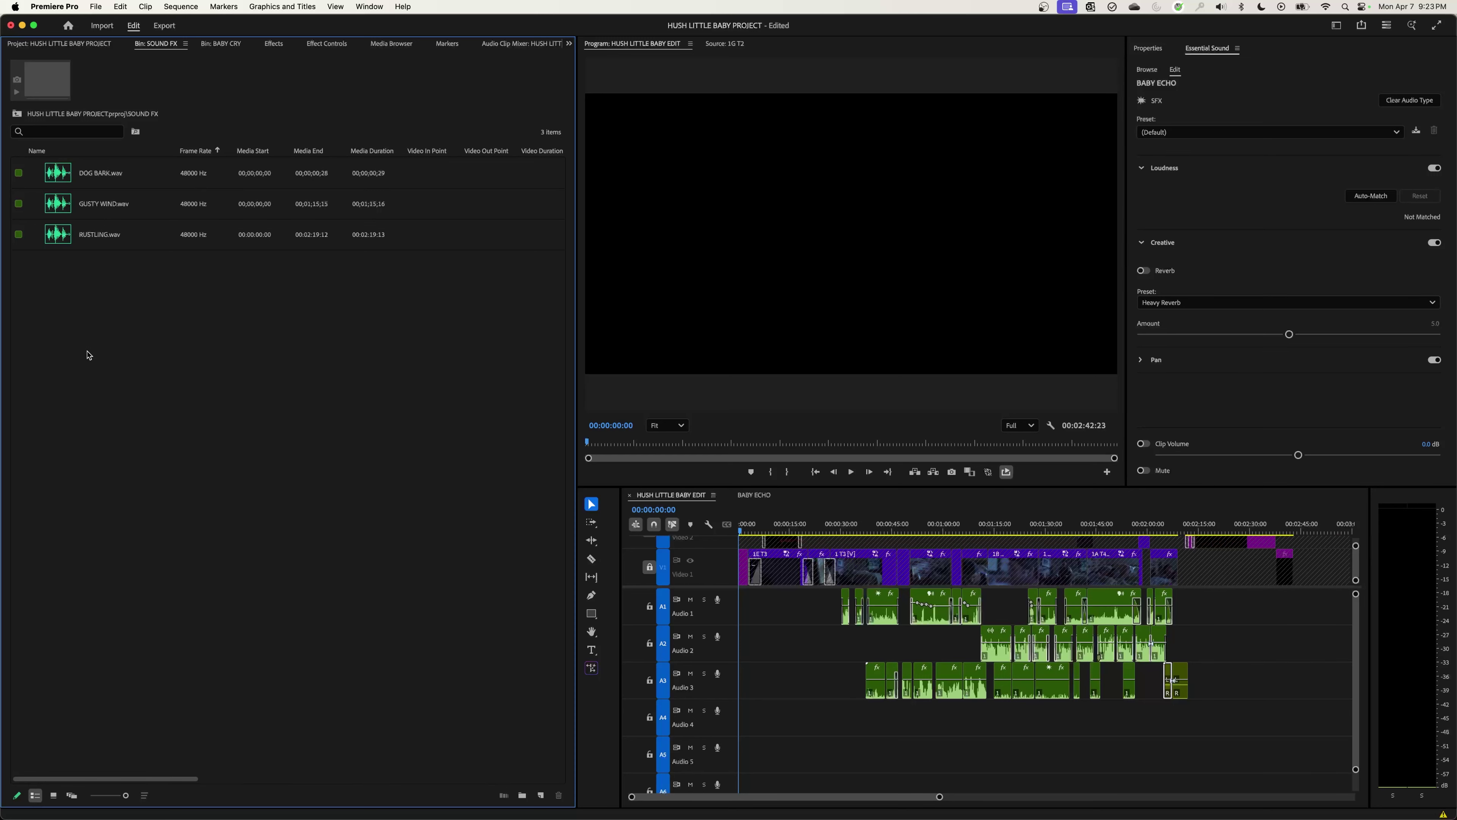
pyautogui.click(88, 47)
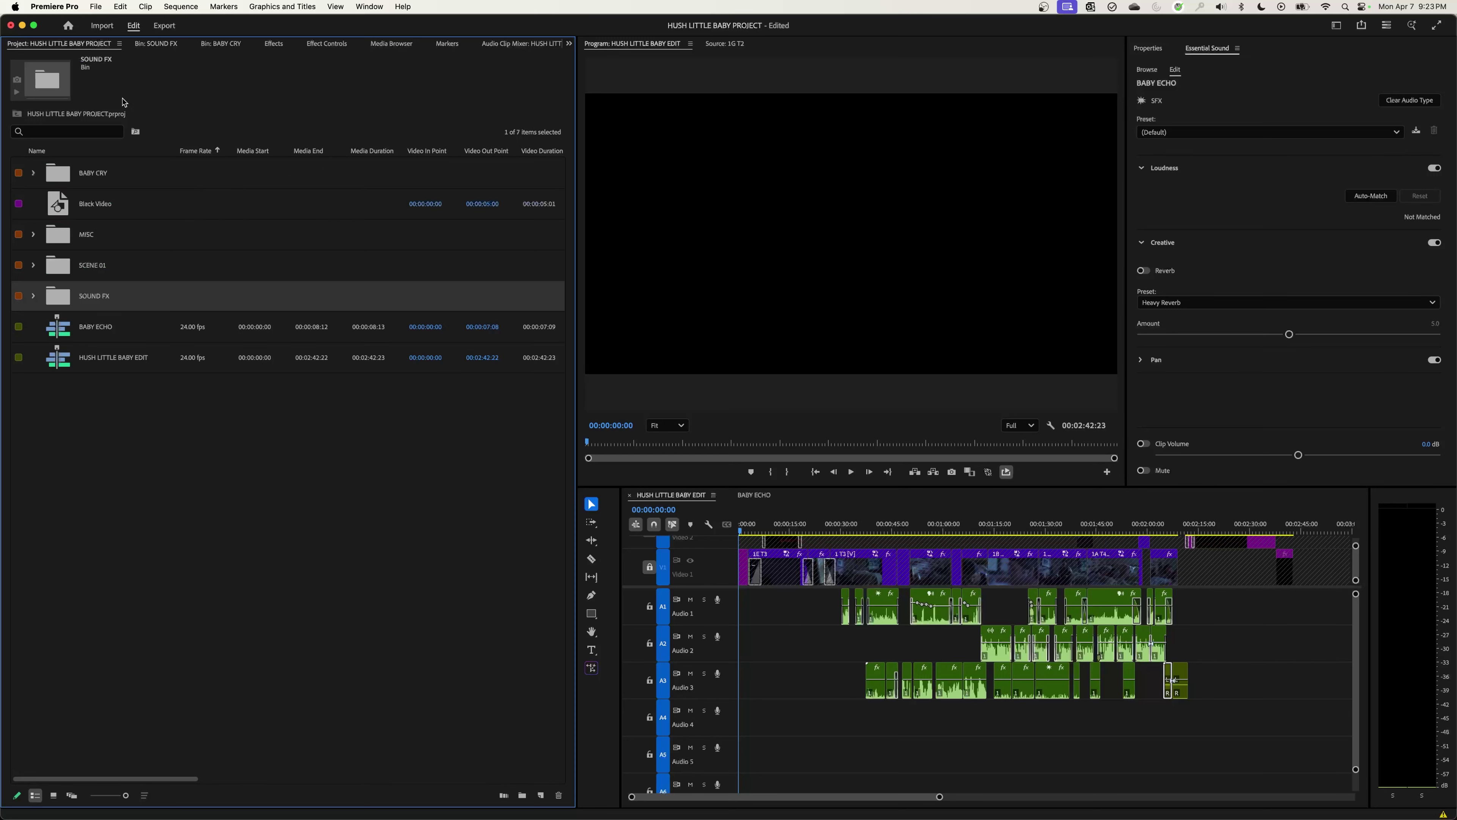
# Step: Import BABY MONITOR ROOMTONE.wav from the 2023_07_06_AUDIO folder in Finder into the Premiere Pro project
pyautogui.press('super+Tab')
pyautogui.click(698, 403)
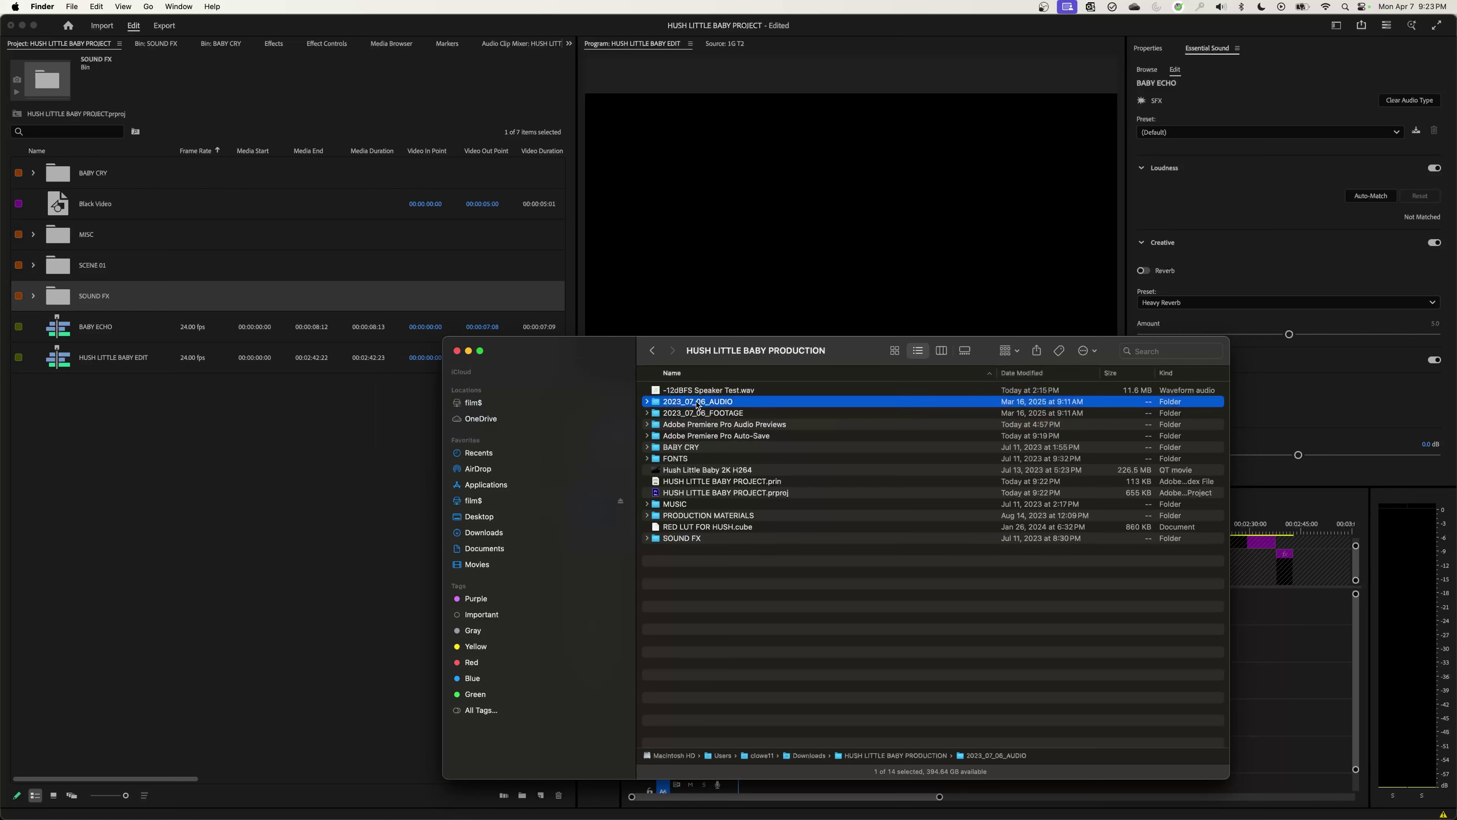
pyautogui.doubleClick(694, 404)
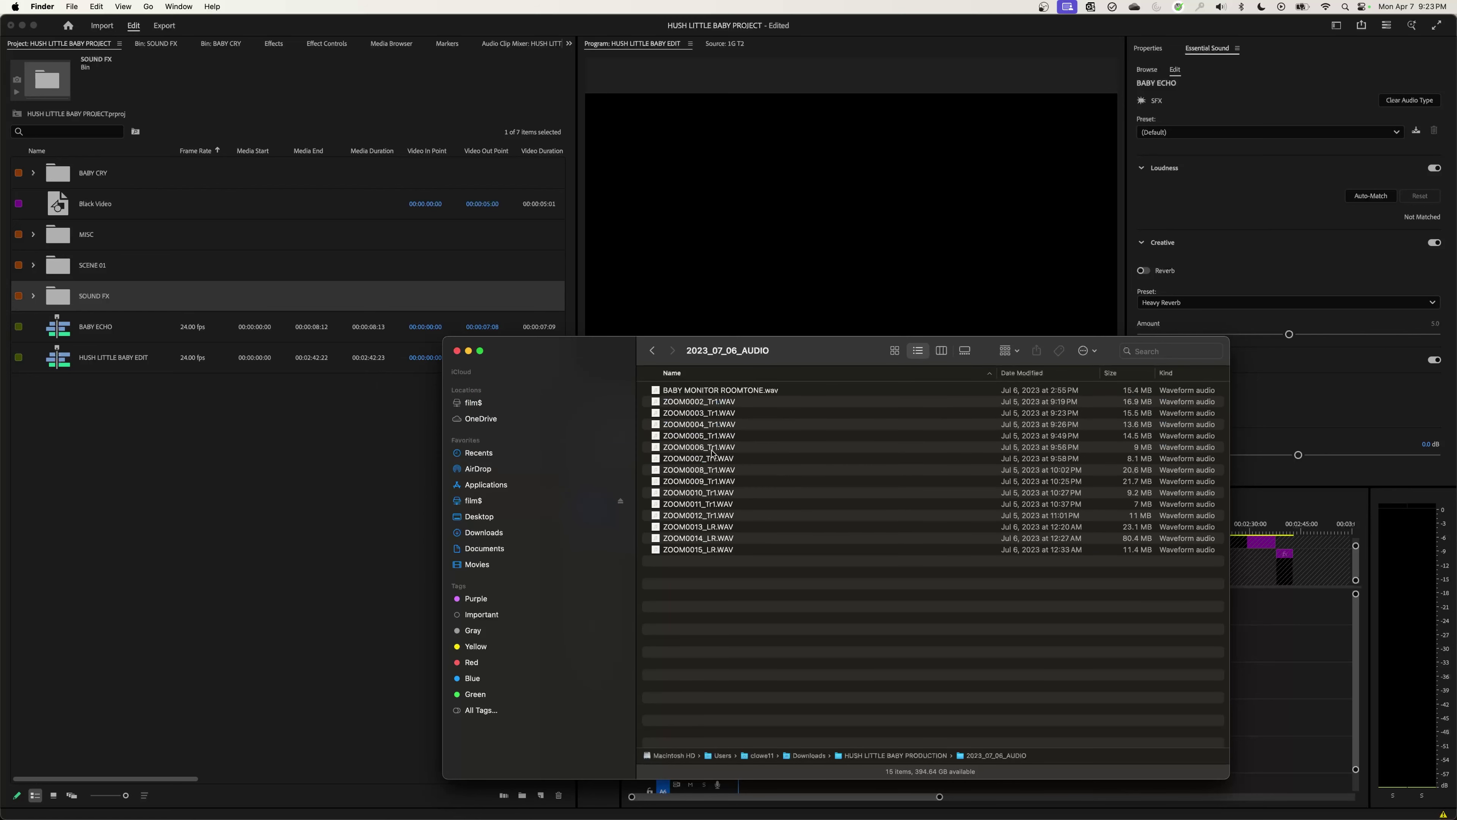
pyautogui.click(721, 391)
pyautogui.moveTo(725, 396); pyautogui.dragTo(148, 453)
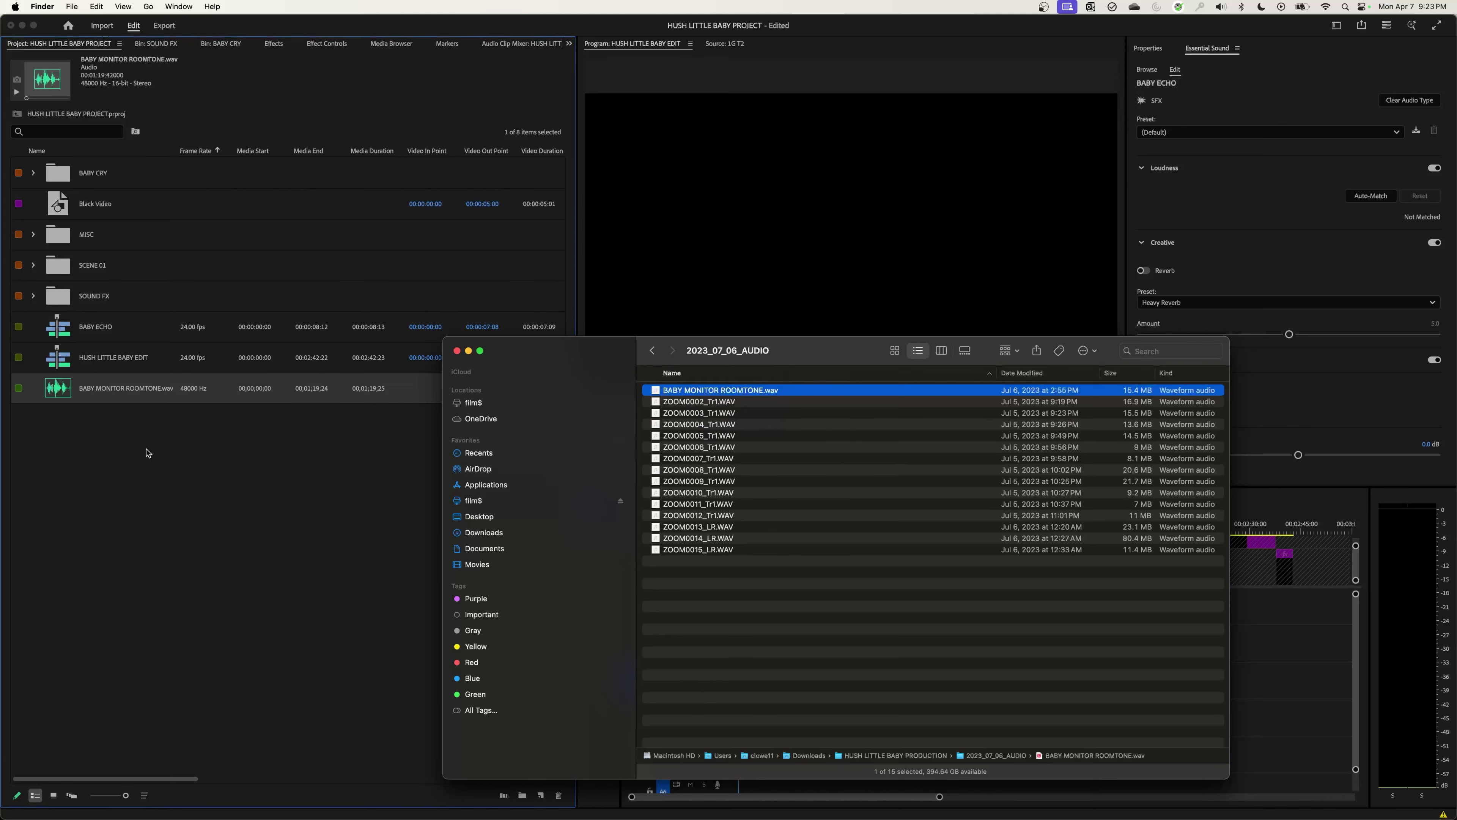
pyautogui.click(111, 450)
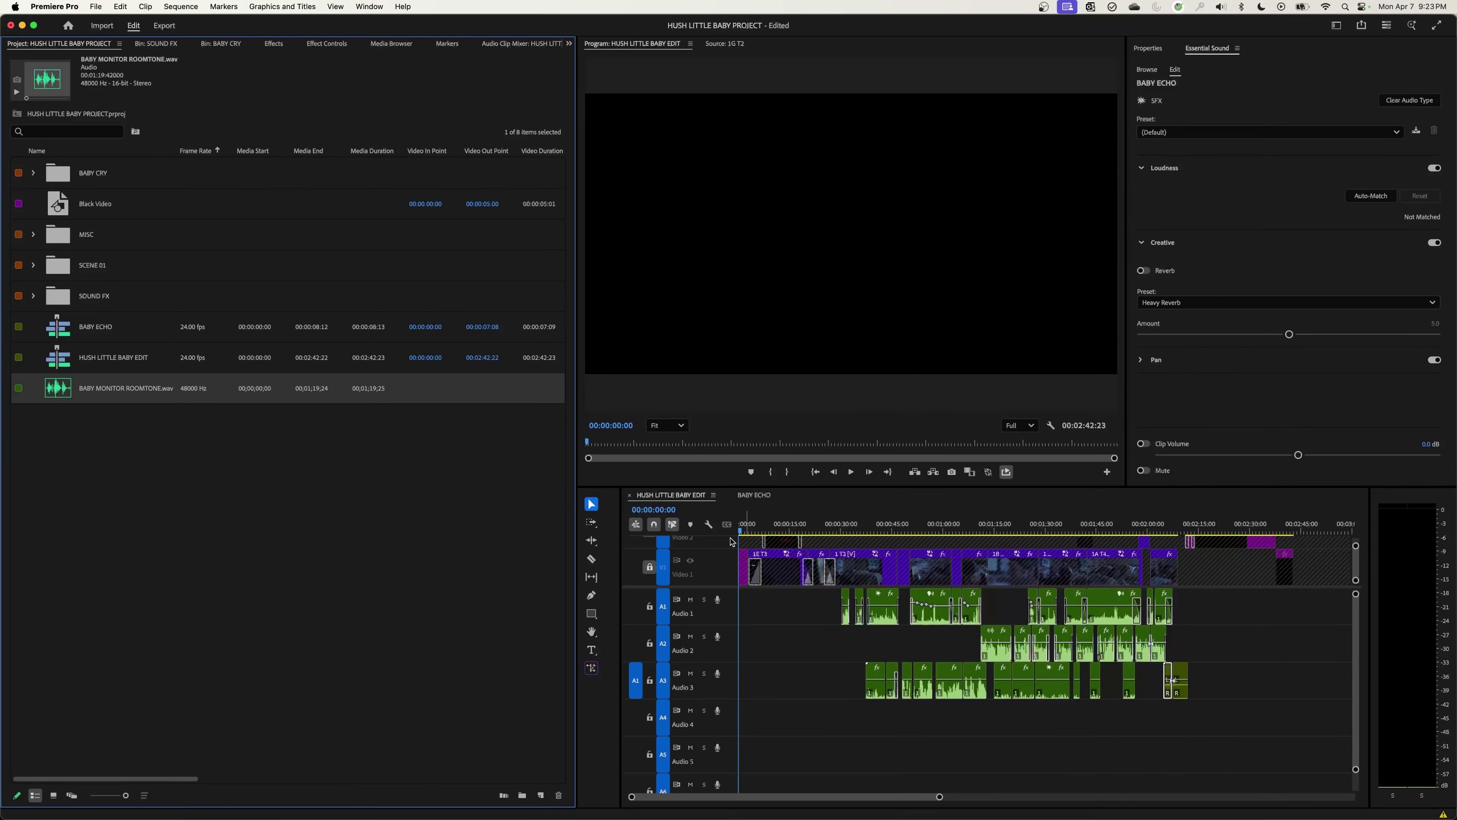
# Step: Move the sequence playhead to the end of the opening black at 00:00:03:01
pyautogui.click(731, 539)
pyautogui.press('Down')
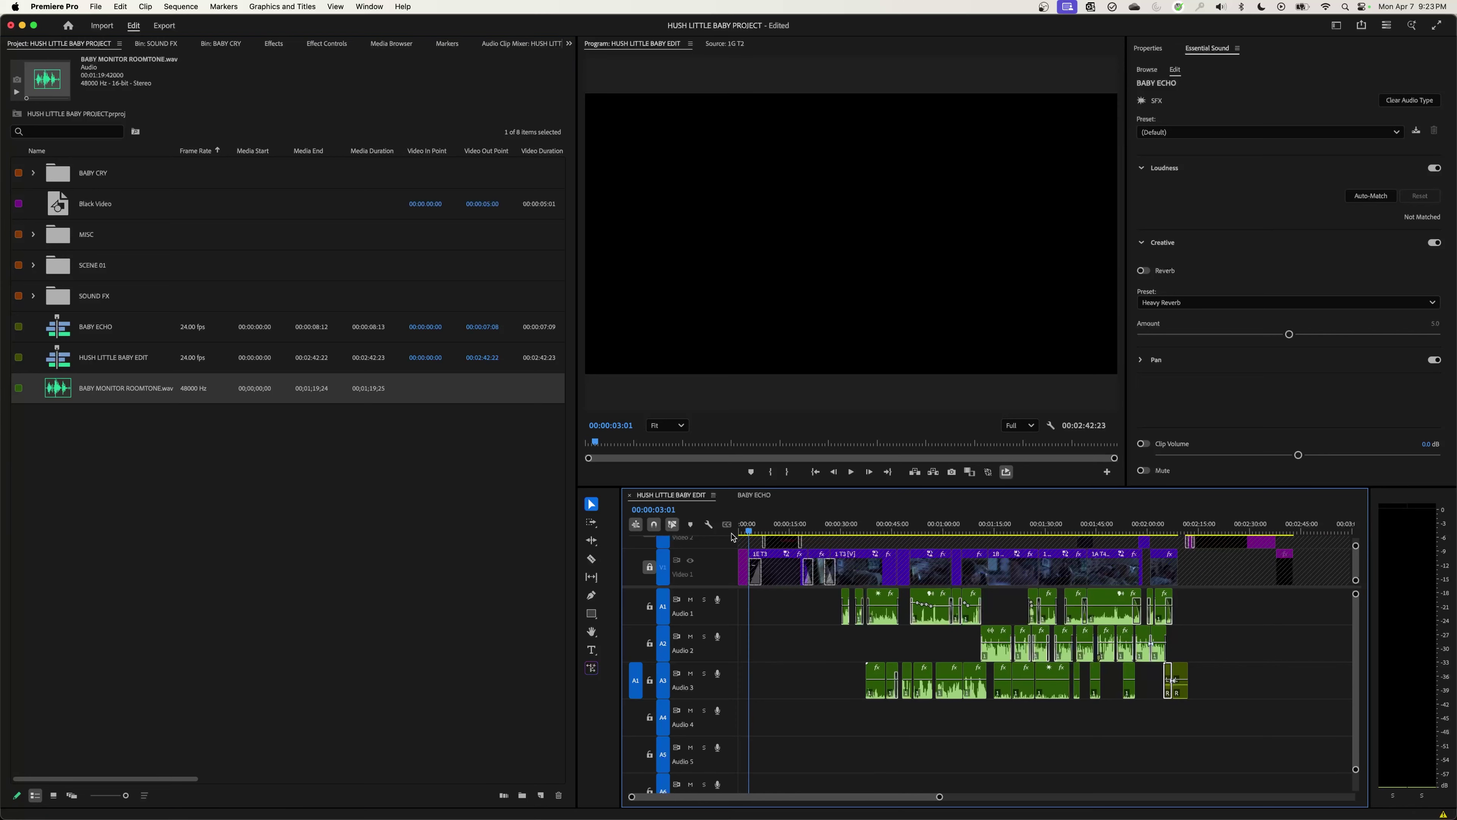
pyautogui.press('=')
pyautogui.press('=')
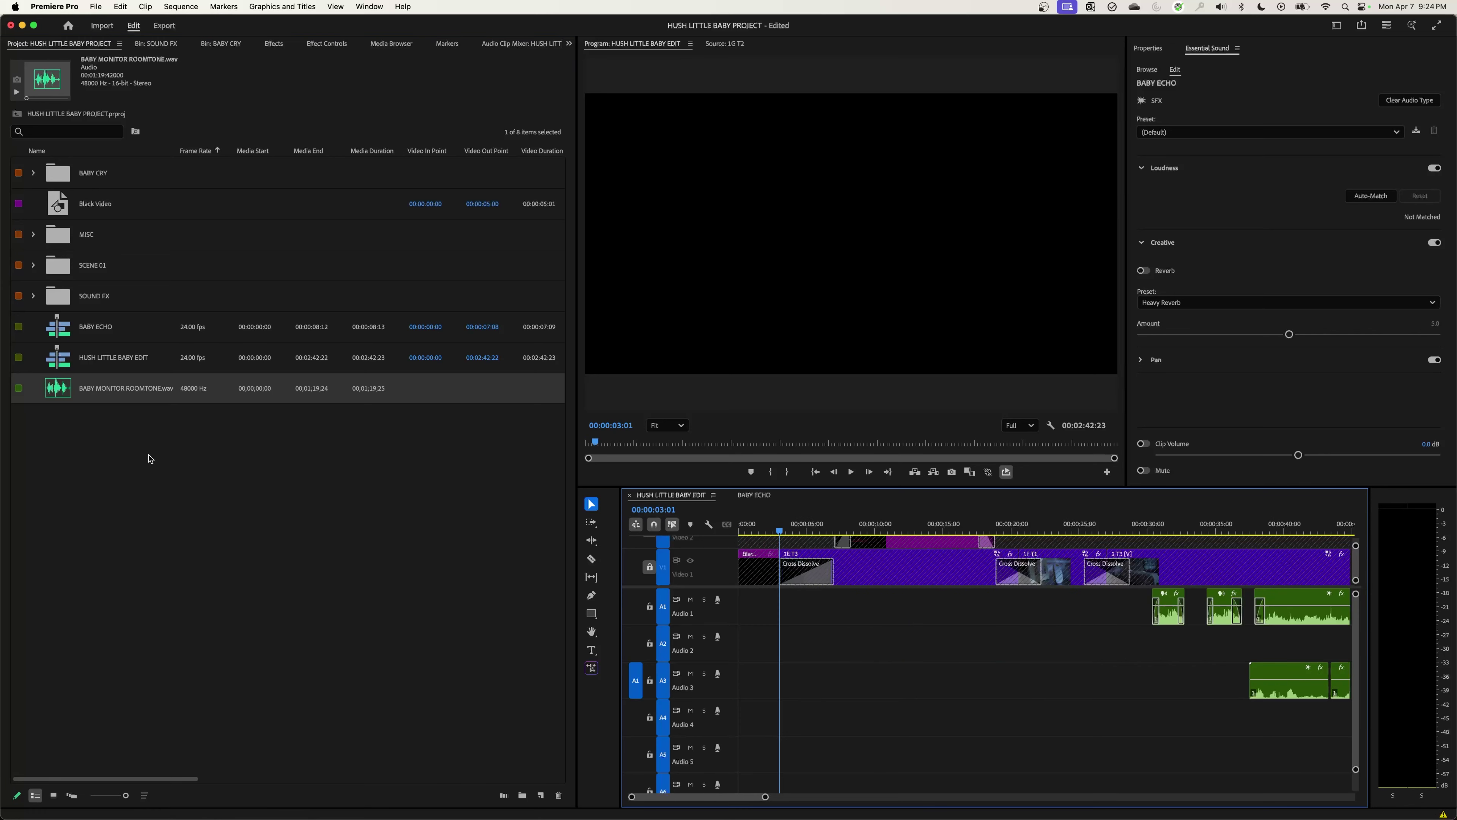
# Step: Open BABY MONITOR ROOMTONE.wav in the Source Monitor, inspect the loud burst at its beginning, and play it from the start
pyautogui.click(63, 391)
pyautogui.doubleClick(63, 391)
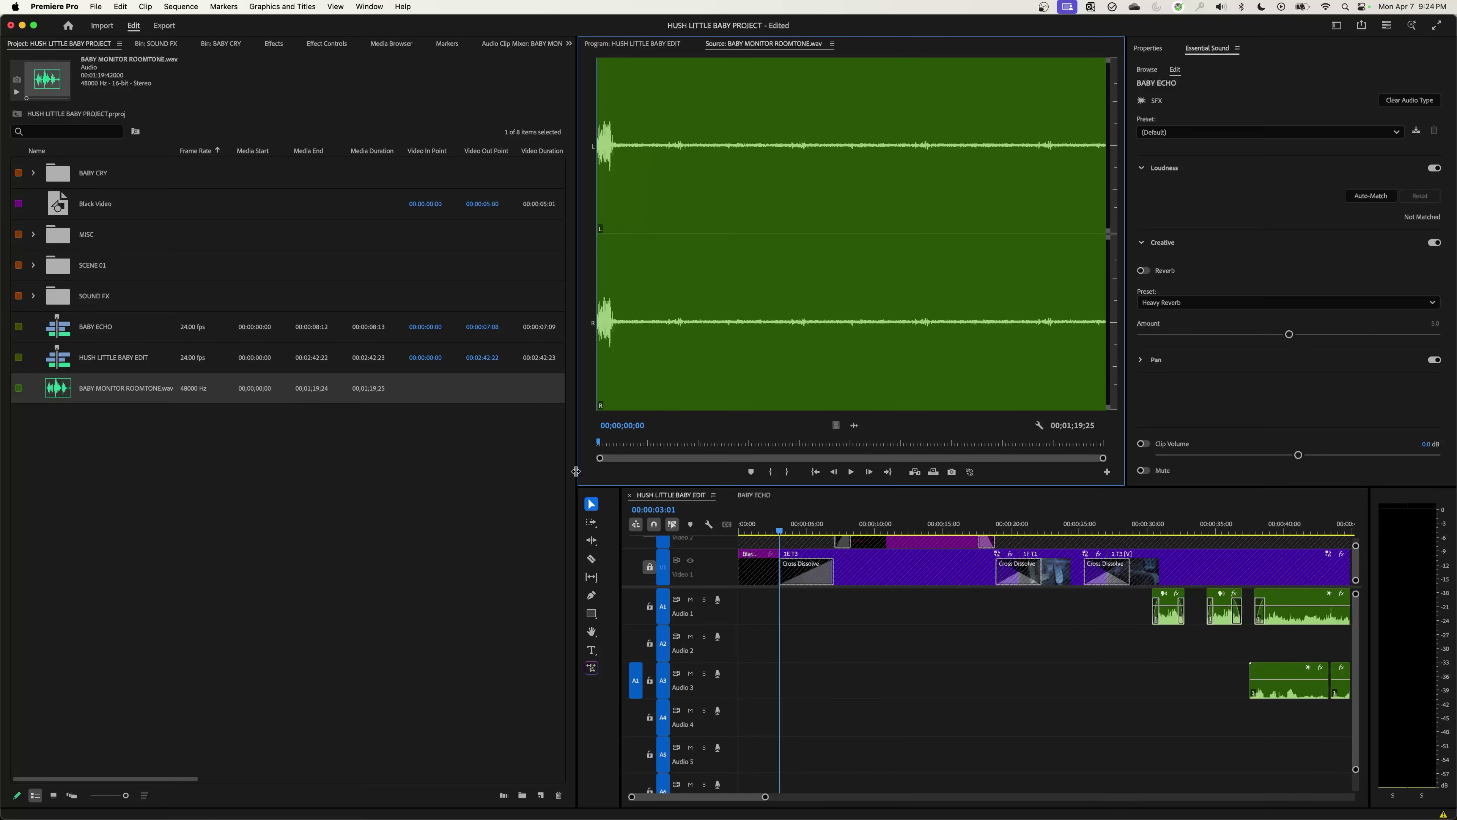
pyautogui.moveTo(603, 166); pyautogui.dragTo(621, 170)
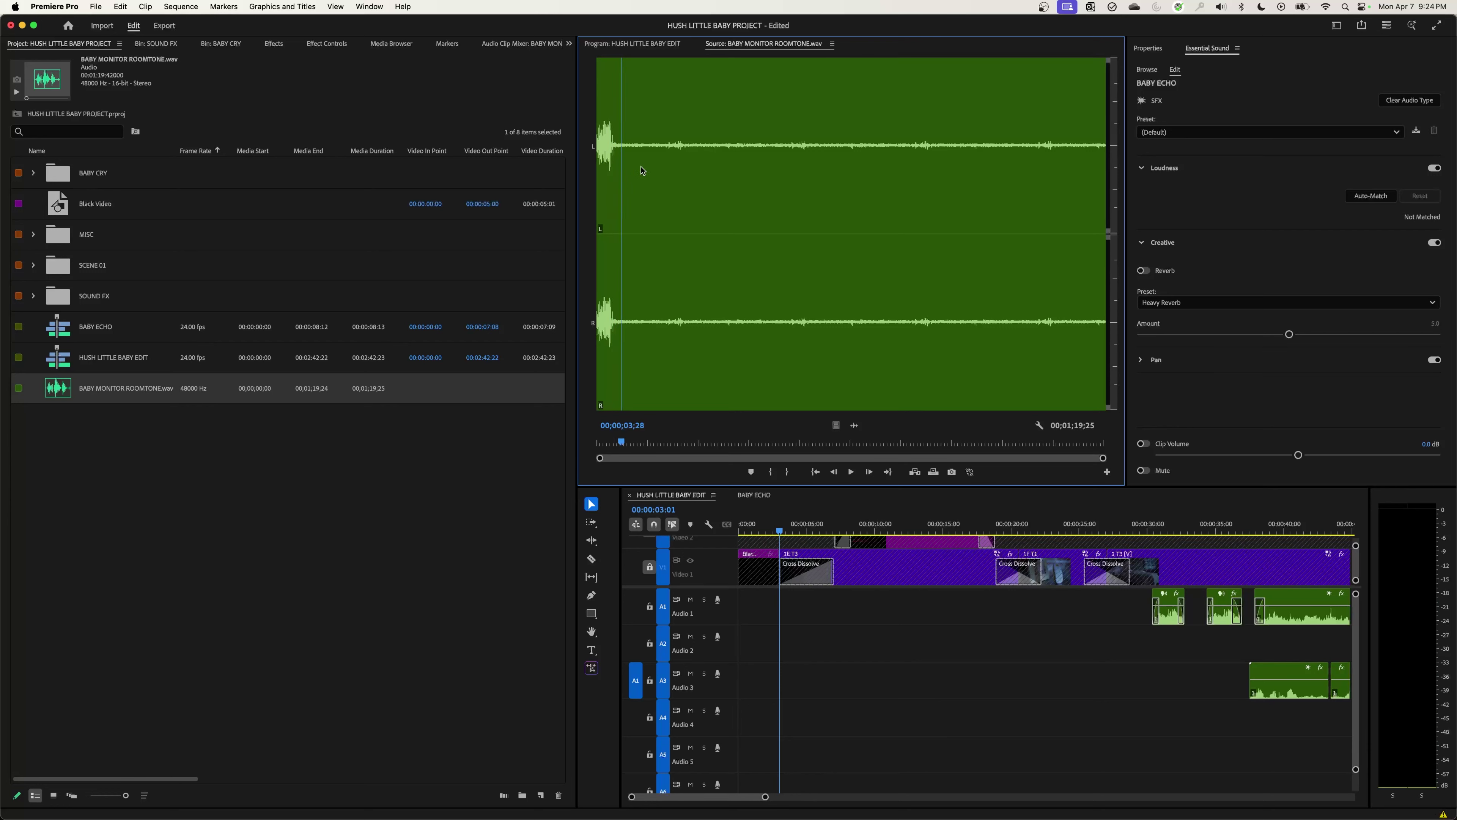
pyautogui.click(599, 182)
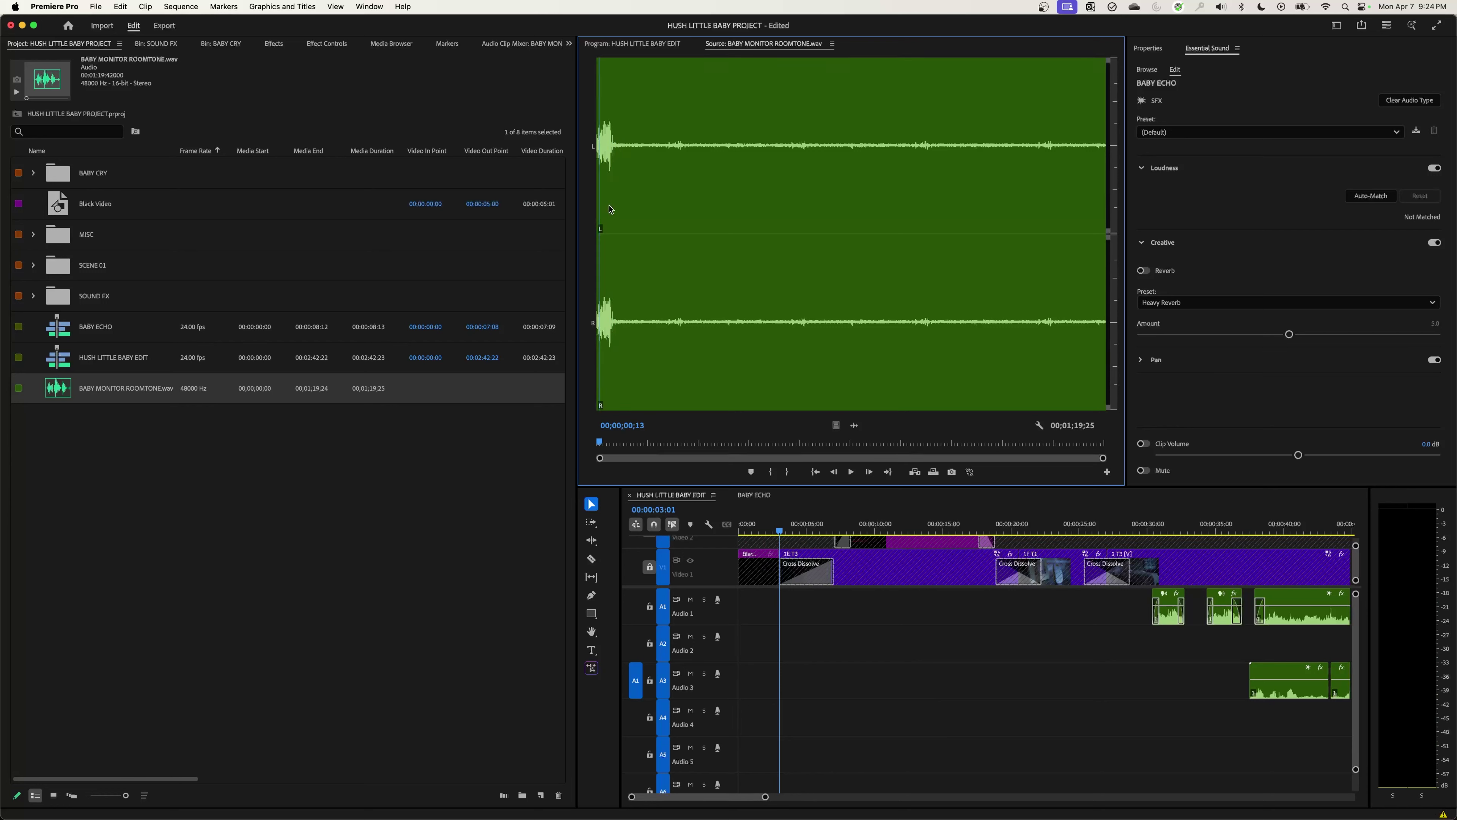
pyautogui.click(627, 146)
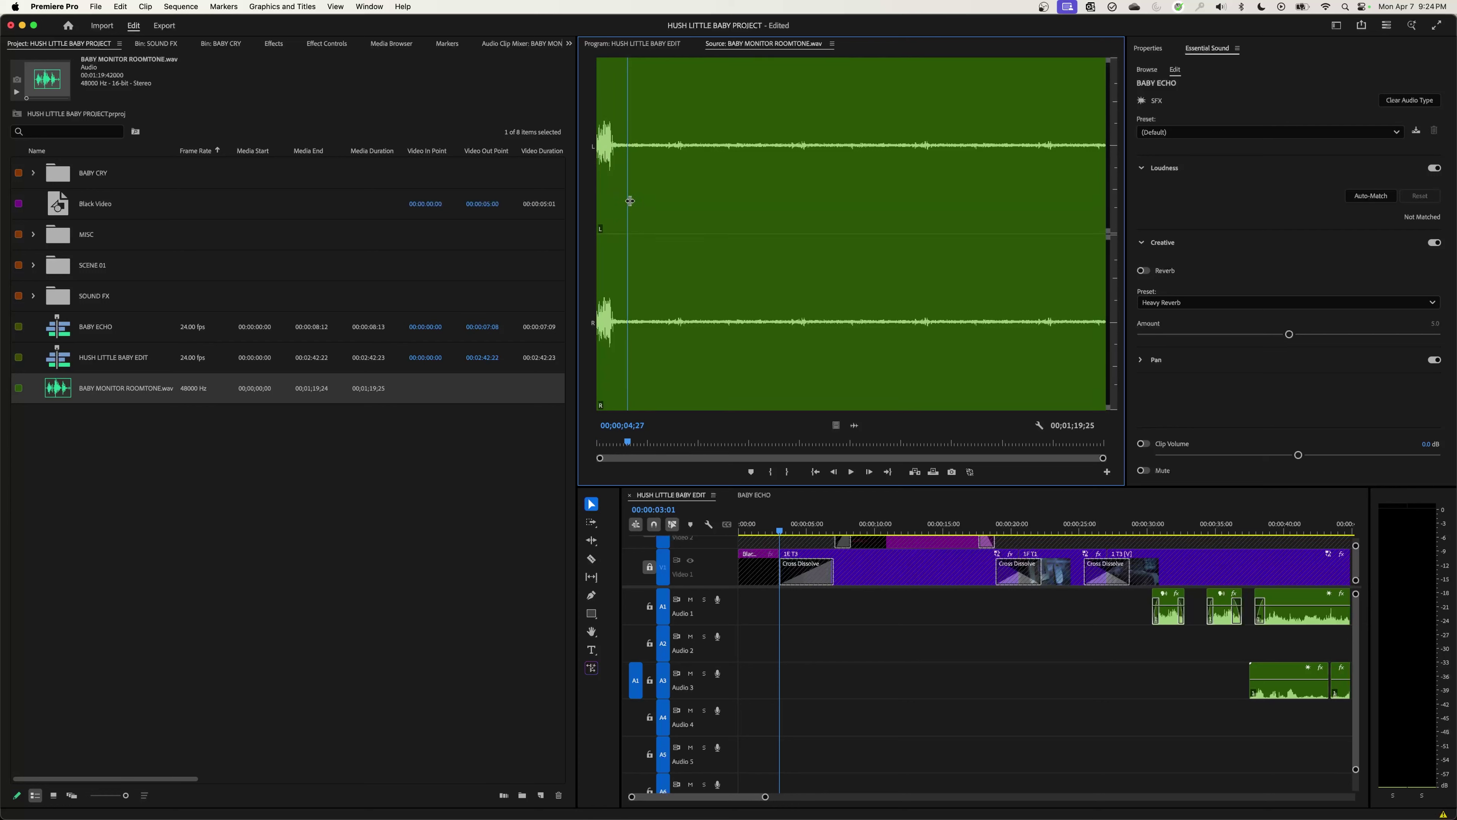
pyautogui.press('Home')
pyautogui.press('space')
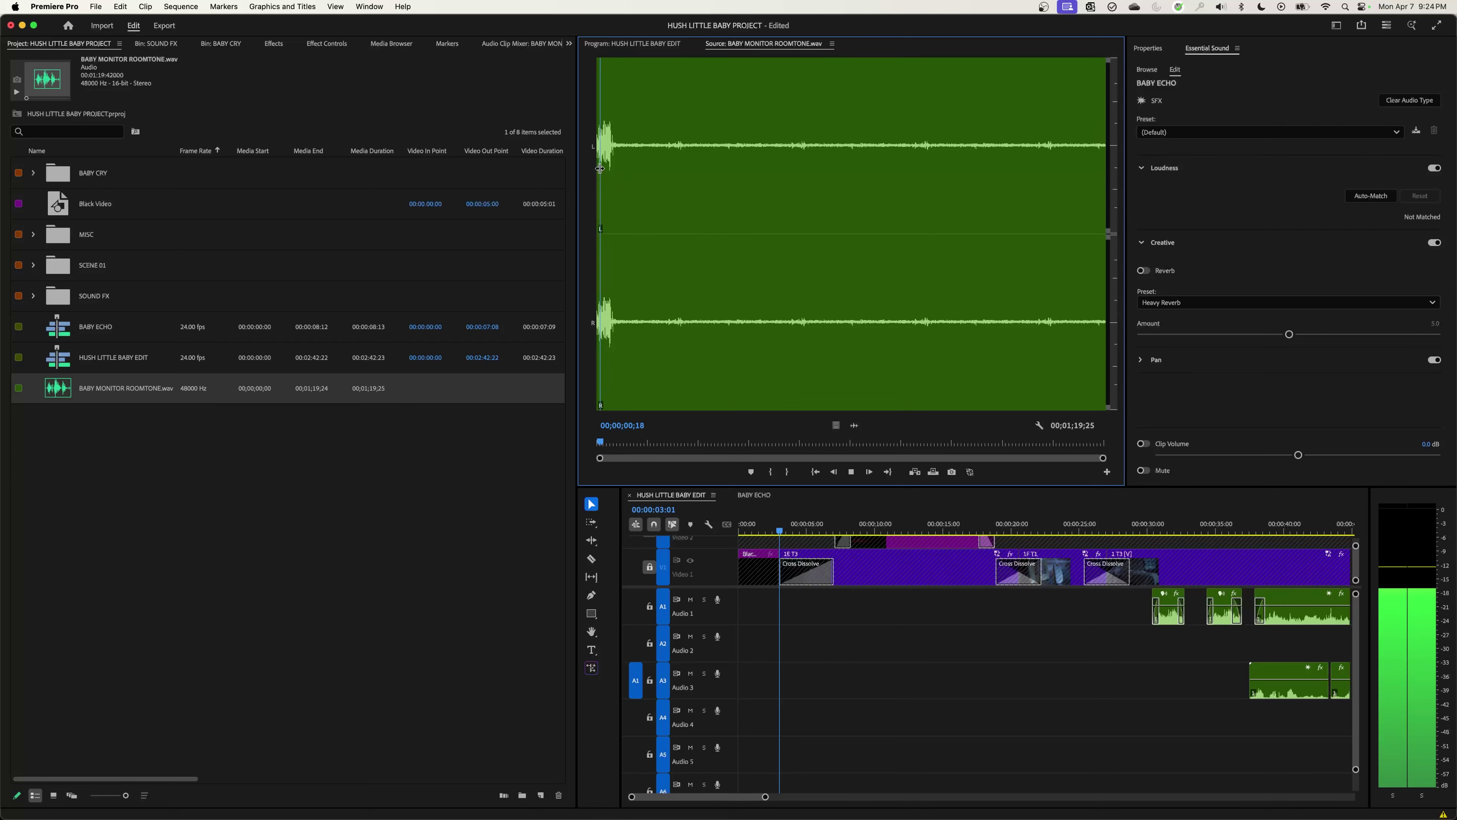
# Step: Mark the room tone's in point at 00;00;05;13 and its out point at 00;01;16;20
pyautogui.click(630, 170)
pyautogui.moveTo(630, 170); pyautogui.dragTo(630, 171)
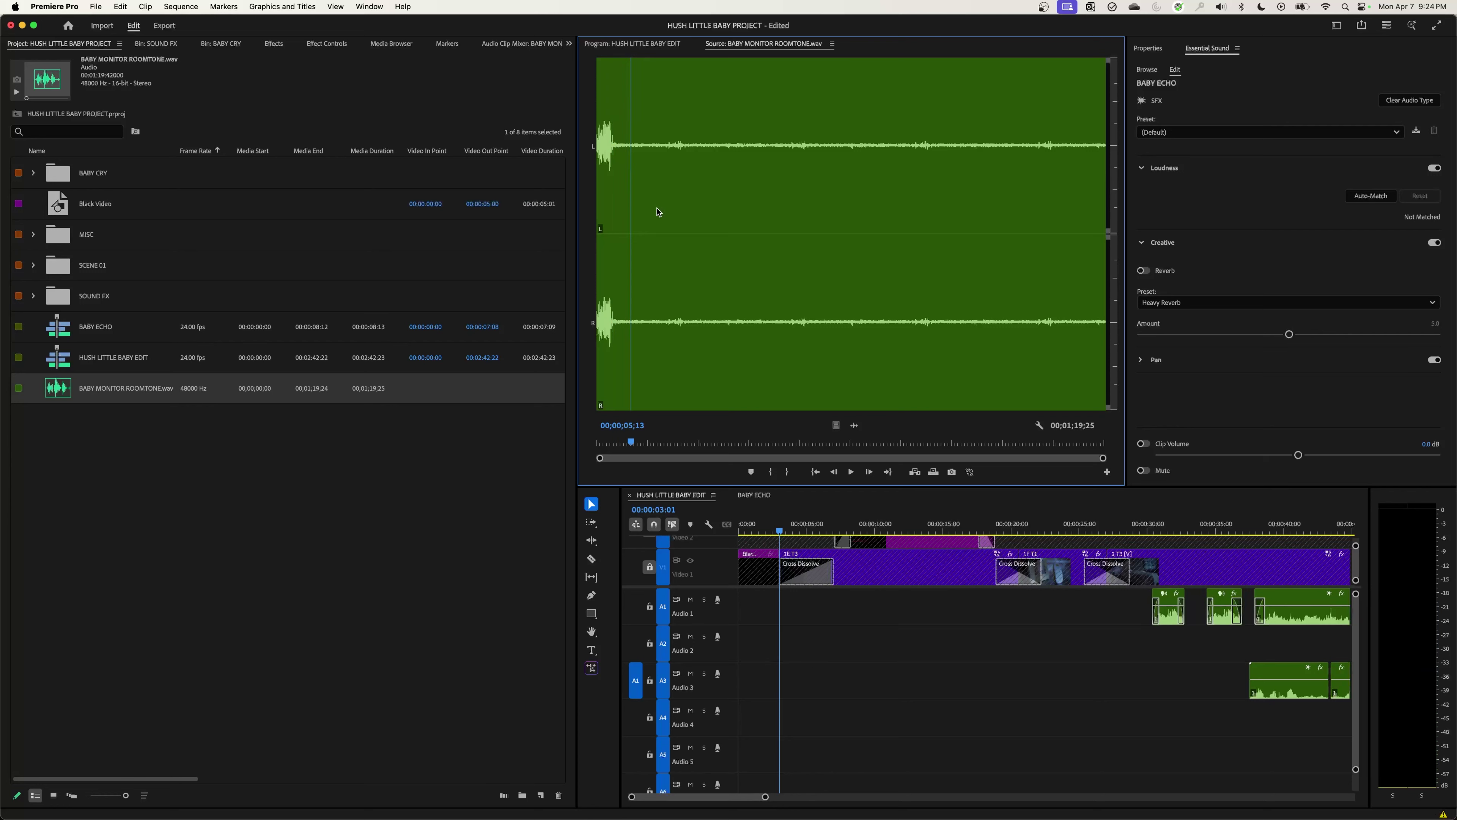
pyautogui.press('i')
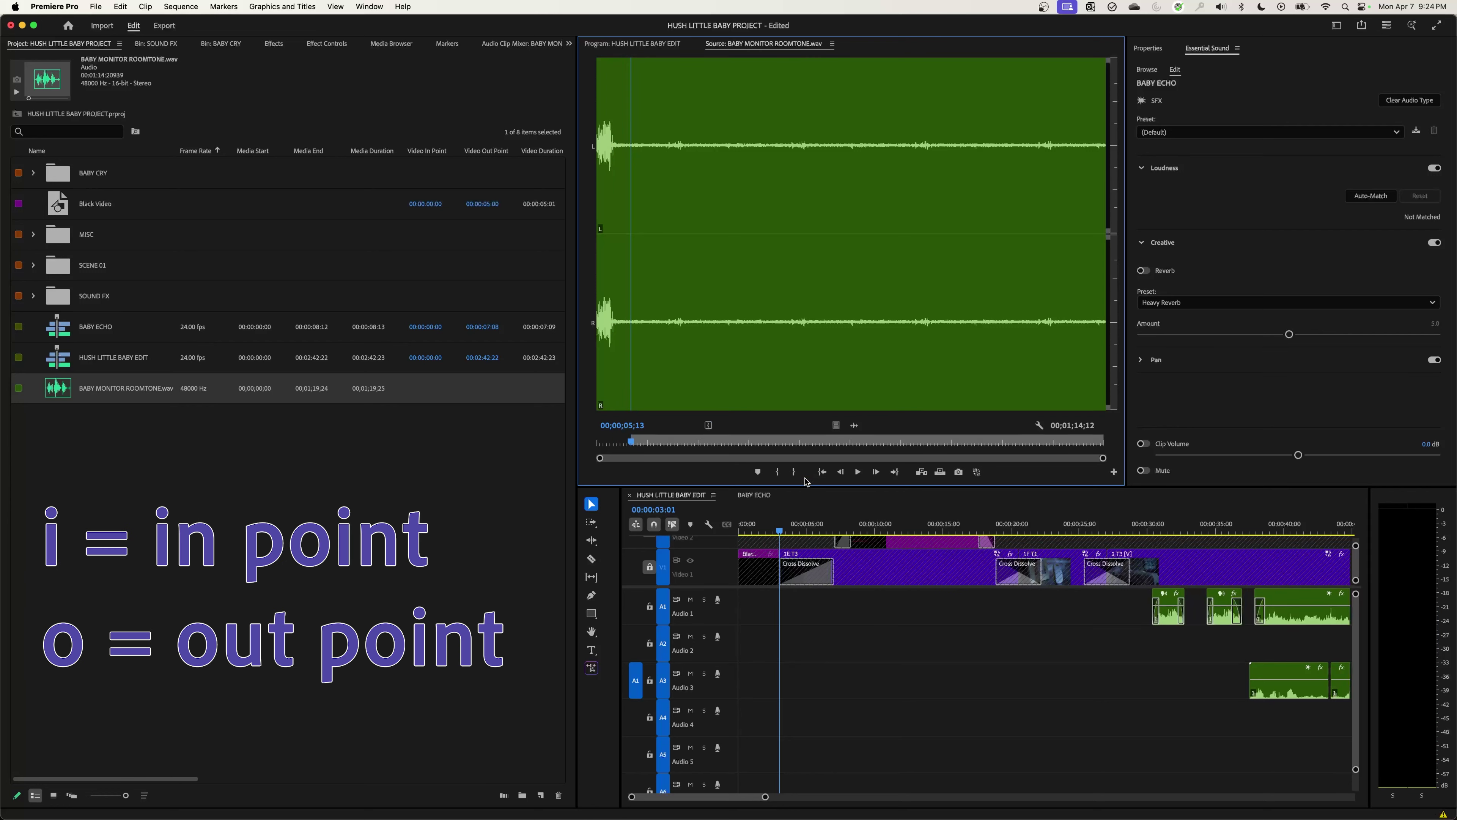
pyautogui.click(1085, 169)
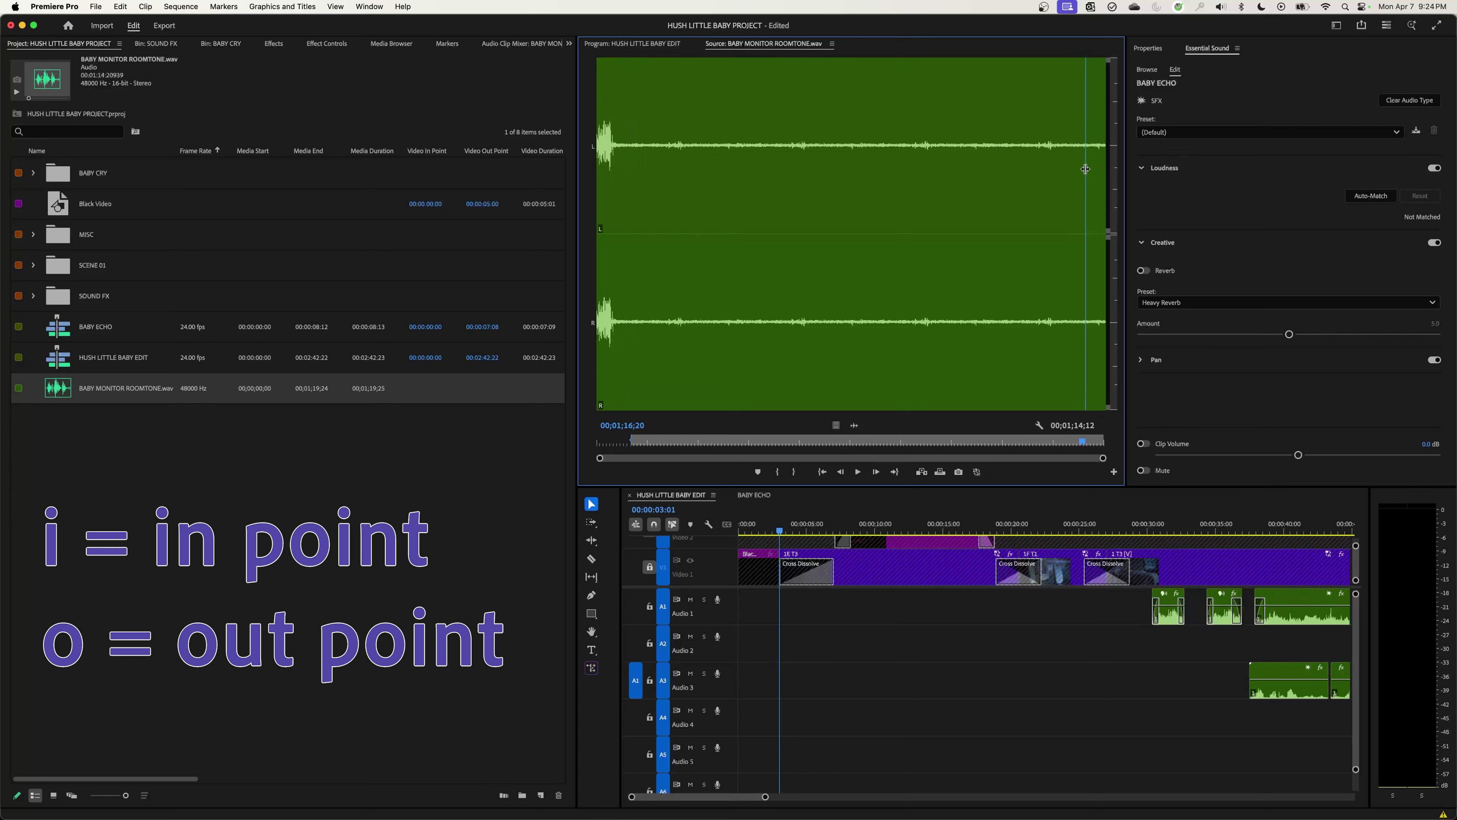
pyautogui.press('o')
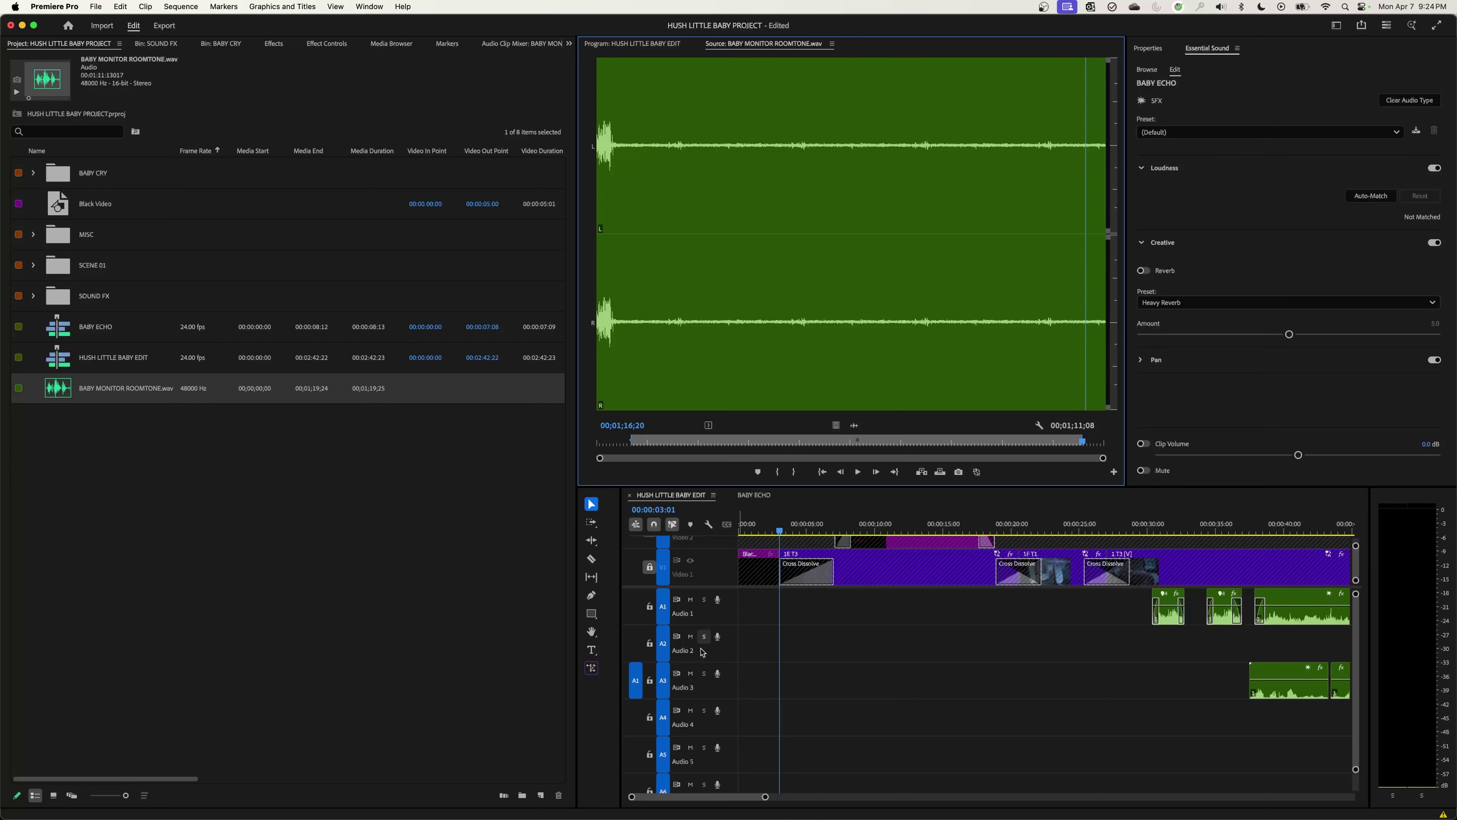
# Step: Patch the source audio to Audio 4 and overwrite the marked room tone into the sequence at 00:00:03:01
pyautogui.click(641, 726)
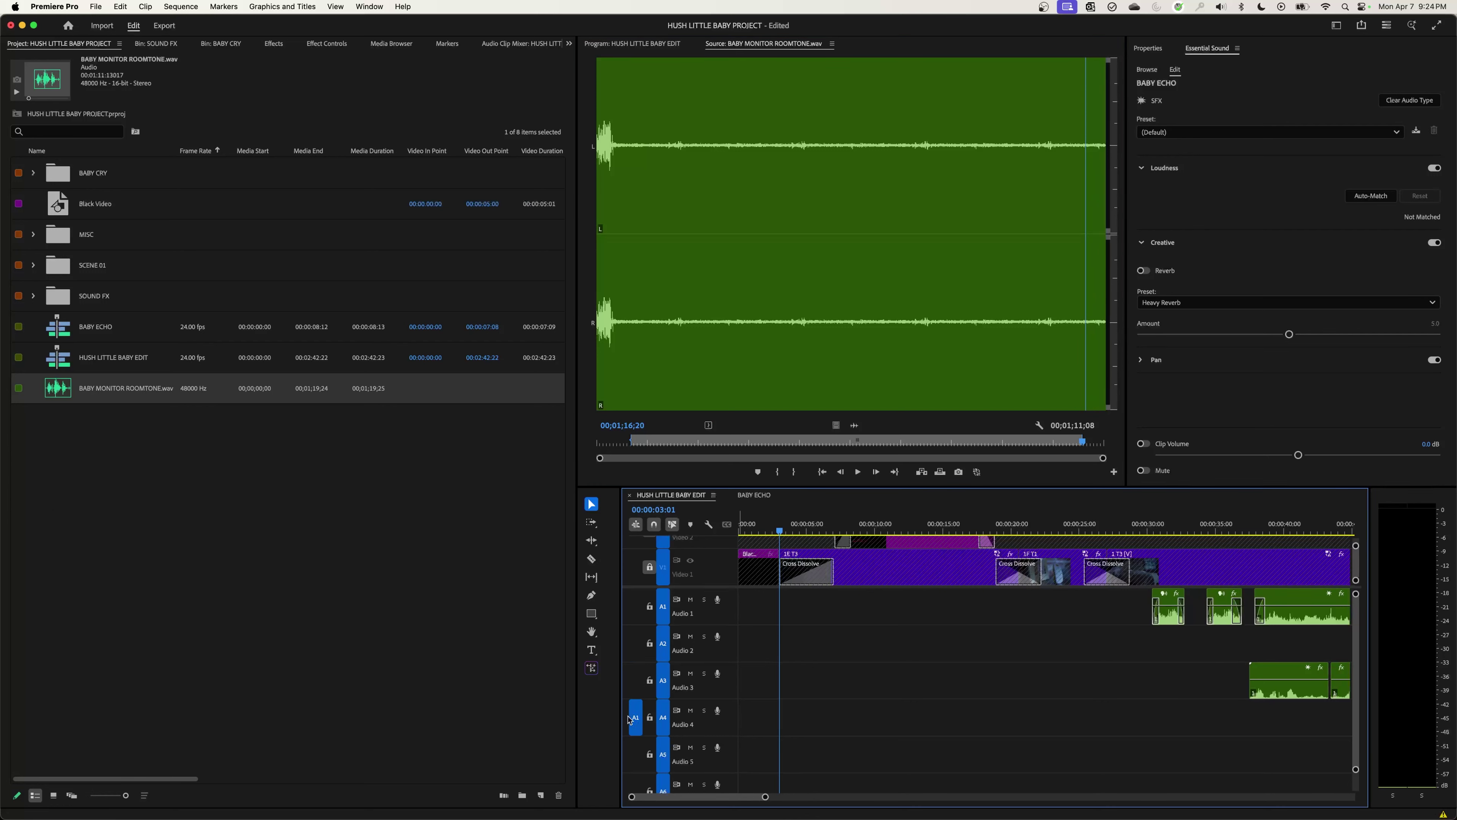
pyautogui.press('-')
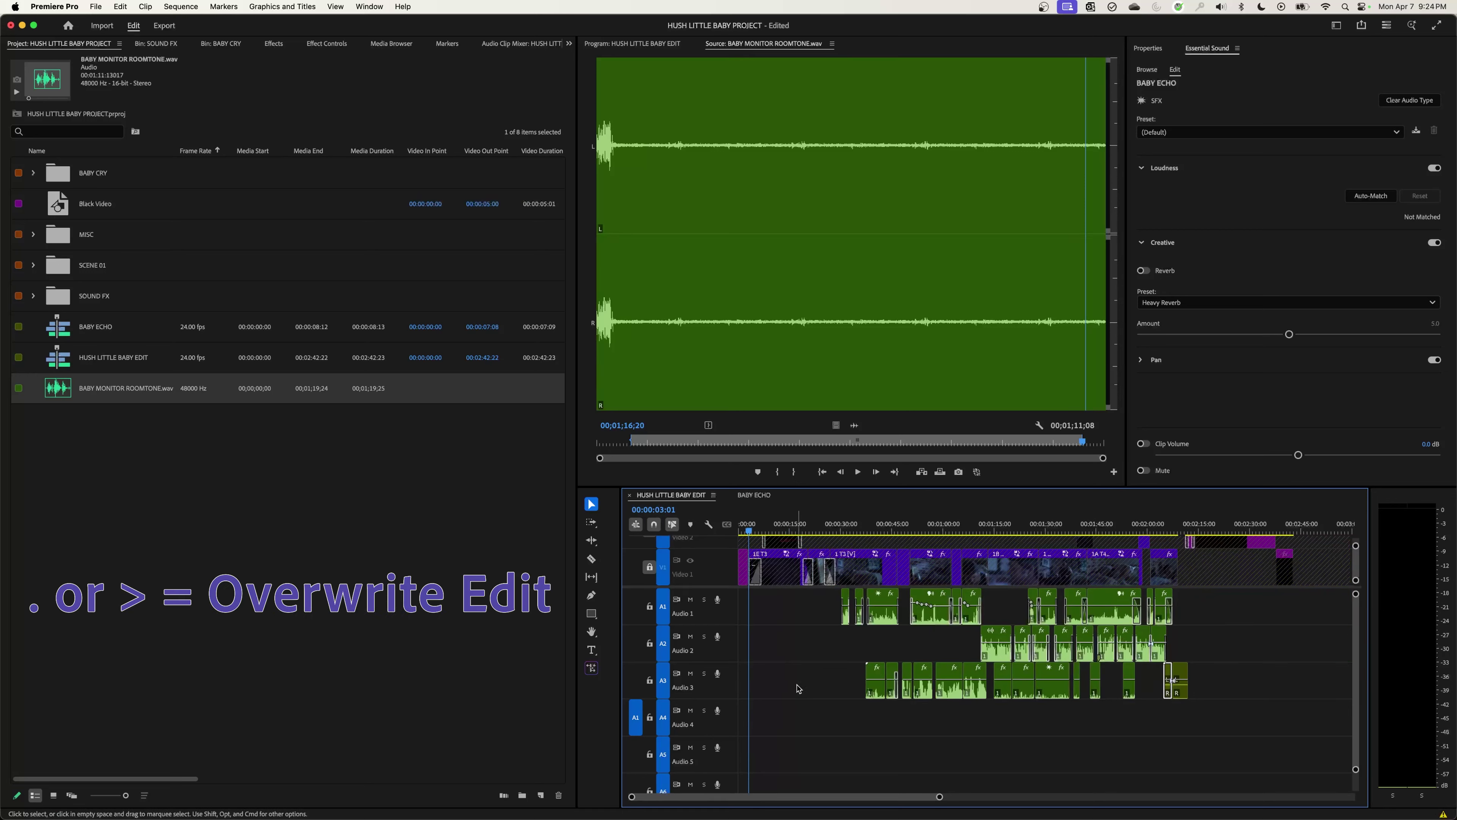
pyautogui.press('.')
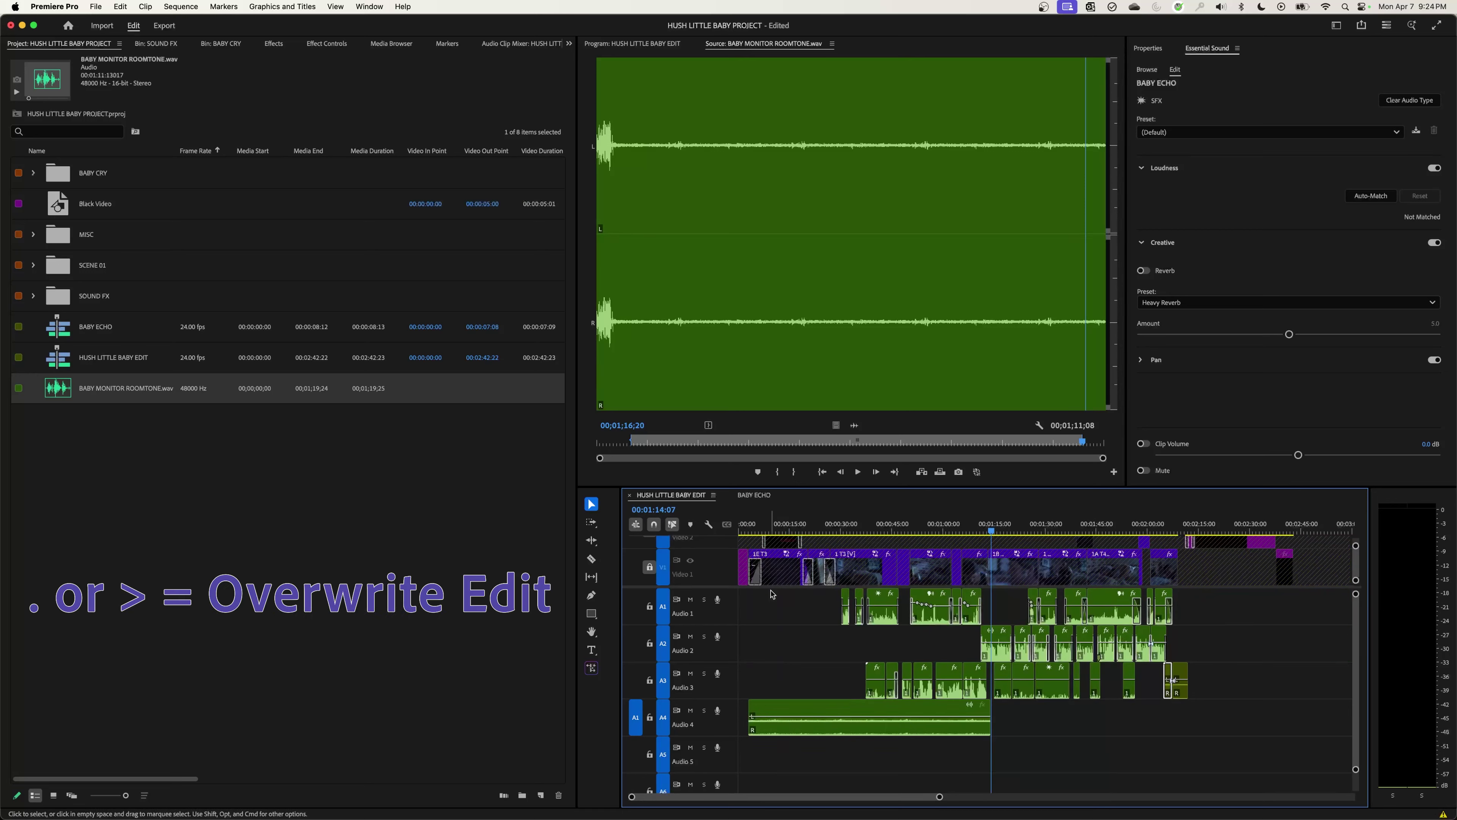
# Step: Make Audio 4 taller and add a short fade-in at the beginning of the room tone clip
pyautogui.click(763, 531)
pyautogui.moveTo(762, 531); pyautogui.dragTo(760, 531)
pyautogui.scroll(3, 733, 727)
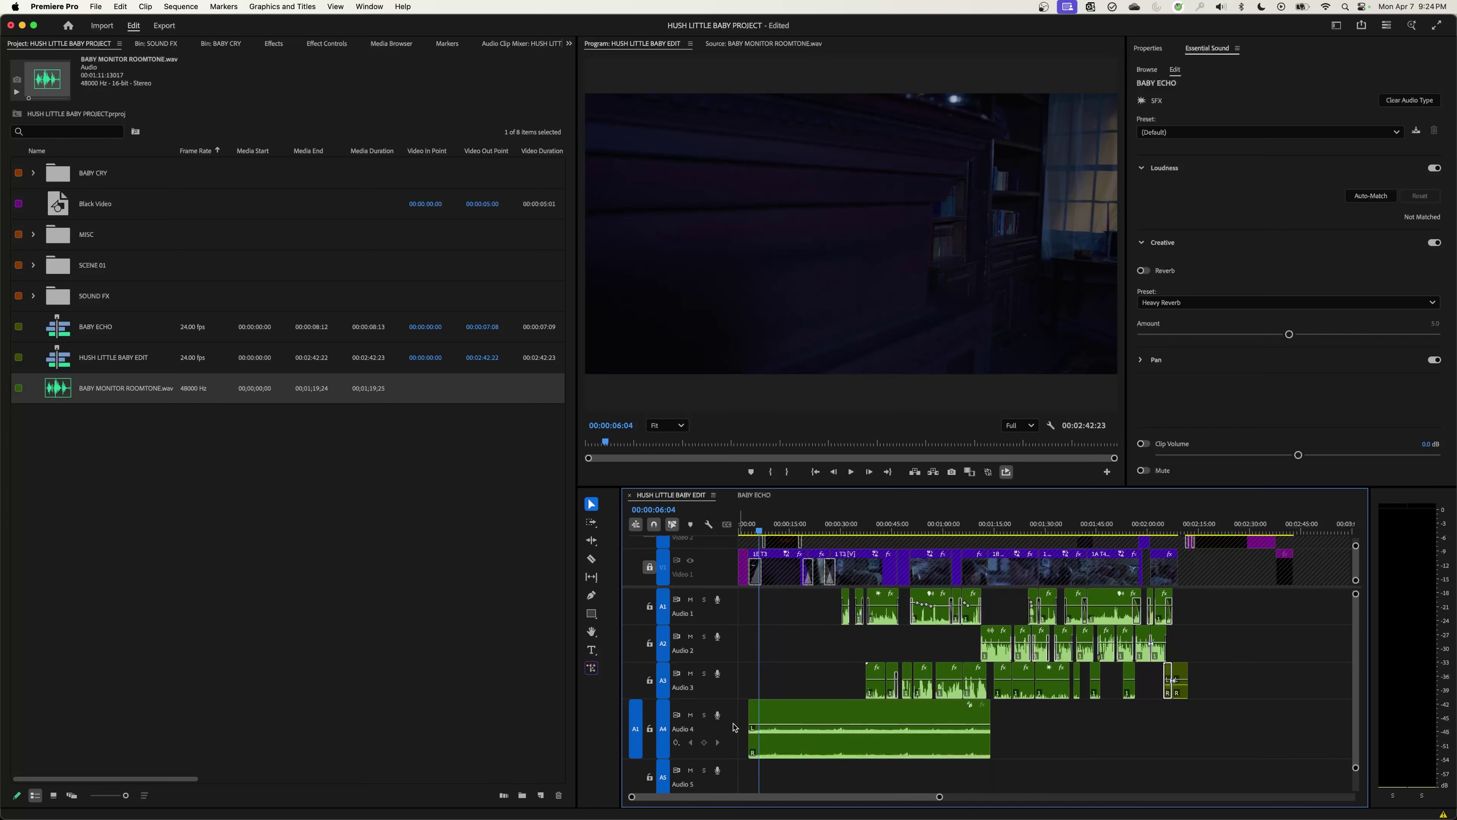
pyautogui.scroll(-1, 797, 714)
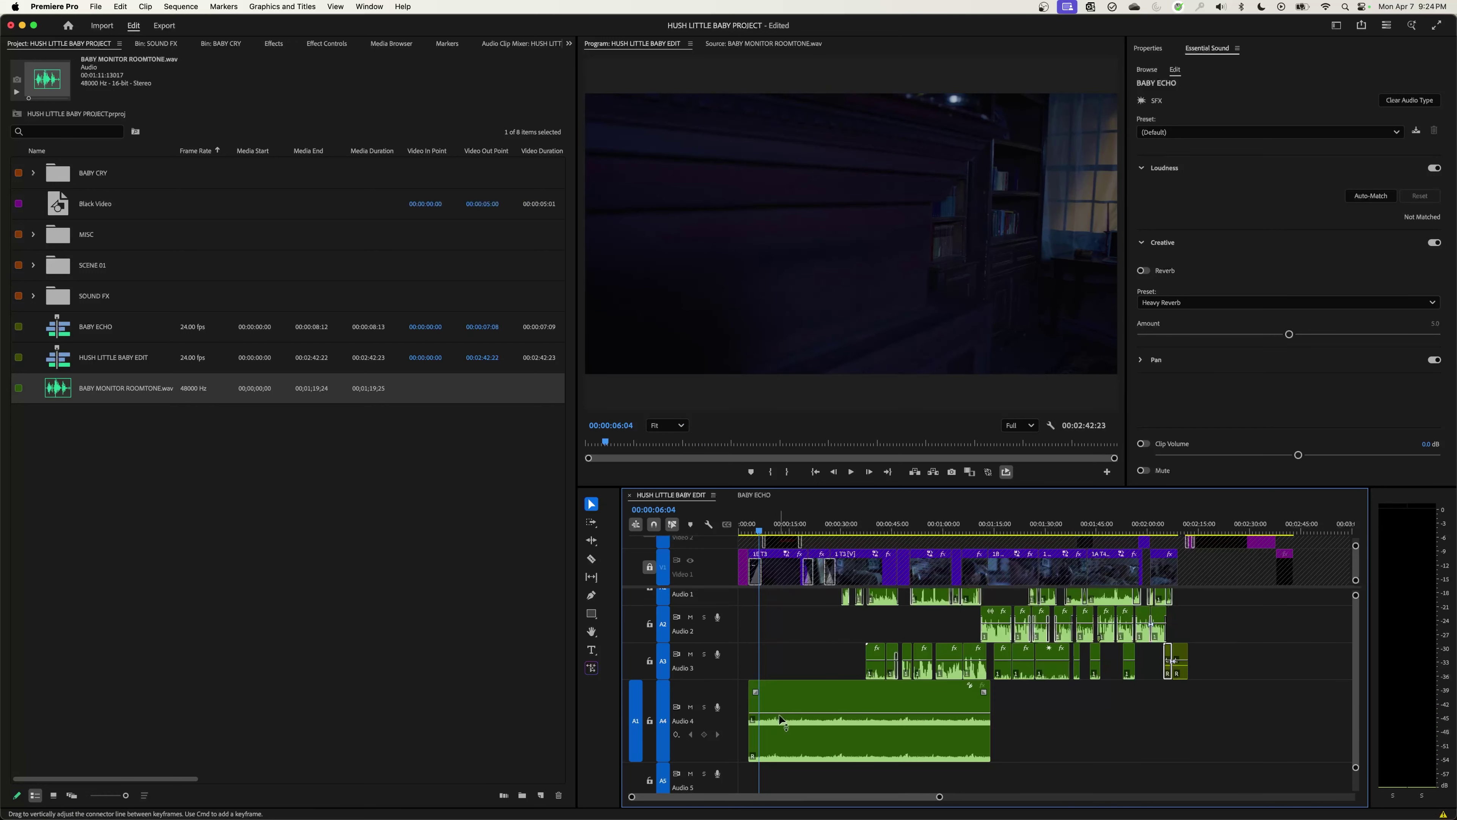
pyautogui.moveTo(756, 692); pyautogui.dragTo(765, 692)
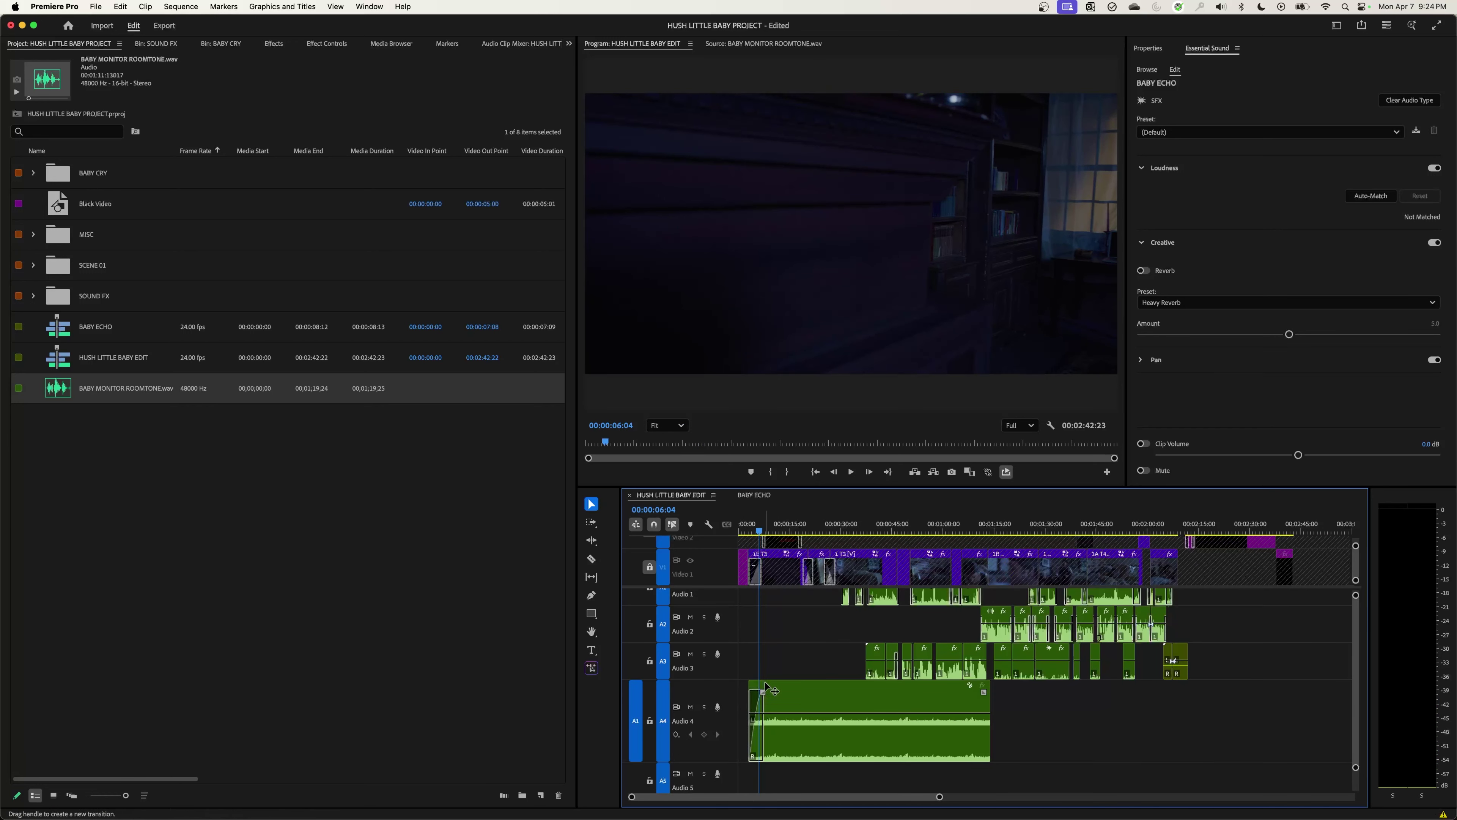
# Step: Play the sequence from the opening title and again from about 00:00:52 to check the room tone's level against the scene
pyautogui.click(749, 531)
pyautogui.press('space')
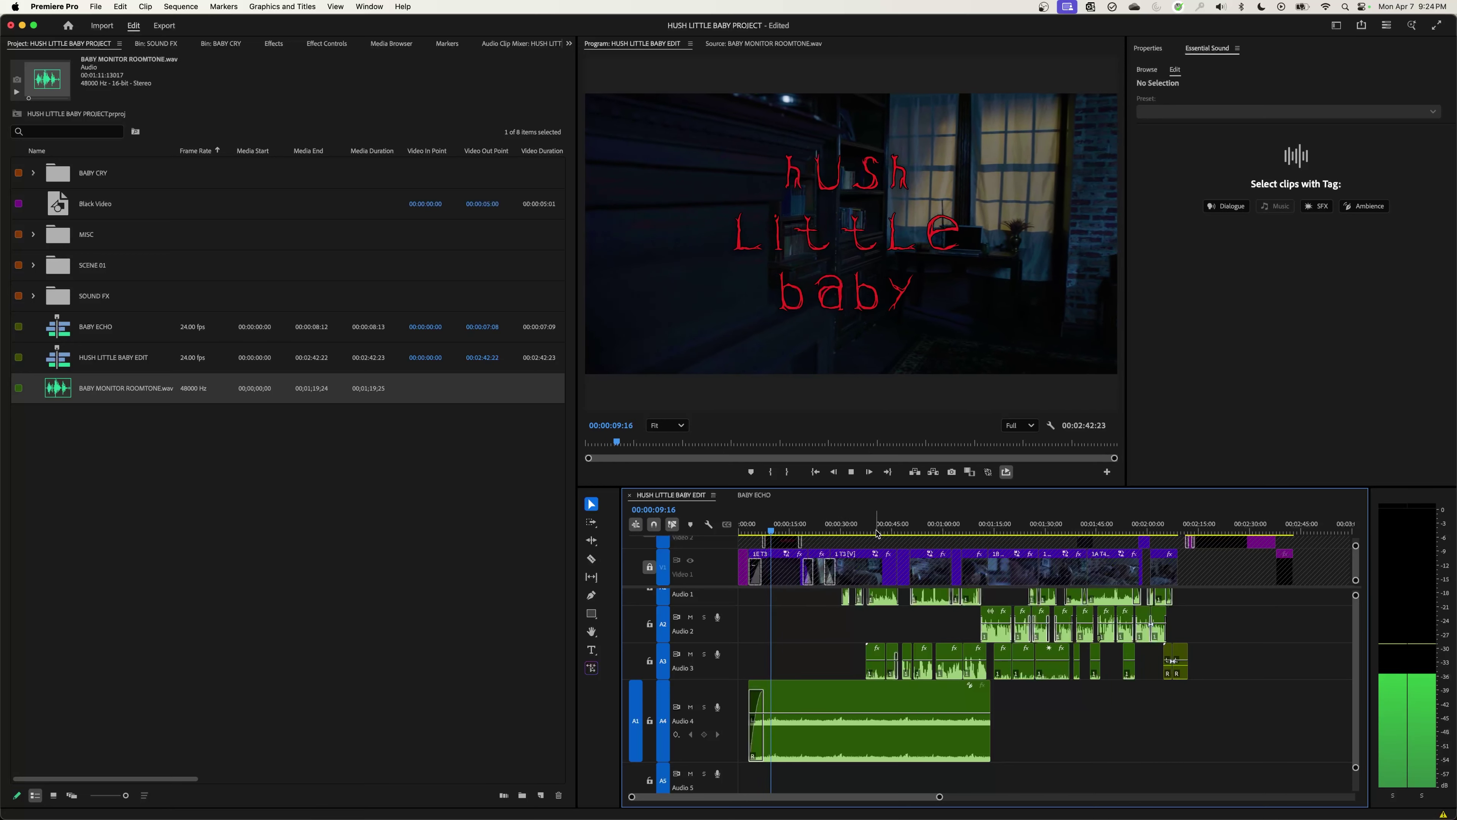
pyautogui.moveTo(877, 533); pyautogui.dragTo(921, 533)
pyautogui.press('j')
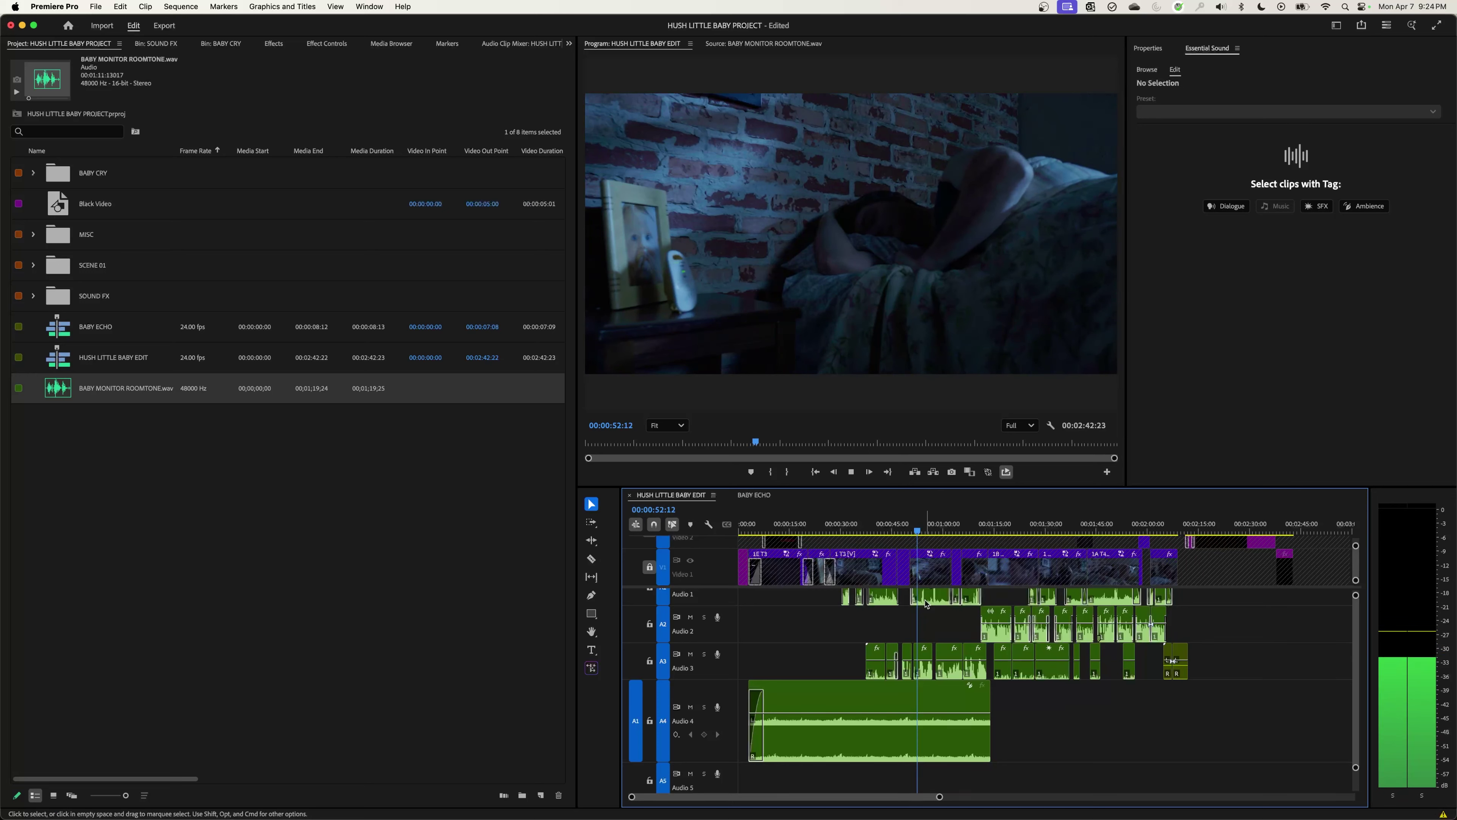
pyautogui.press('=')
pyautogui.press('=')
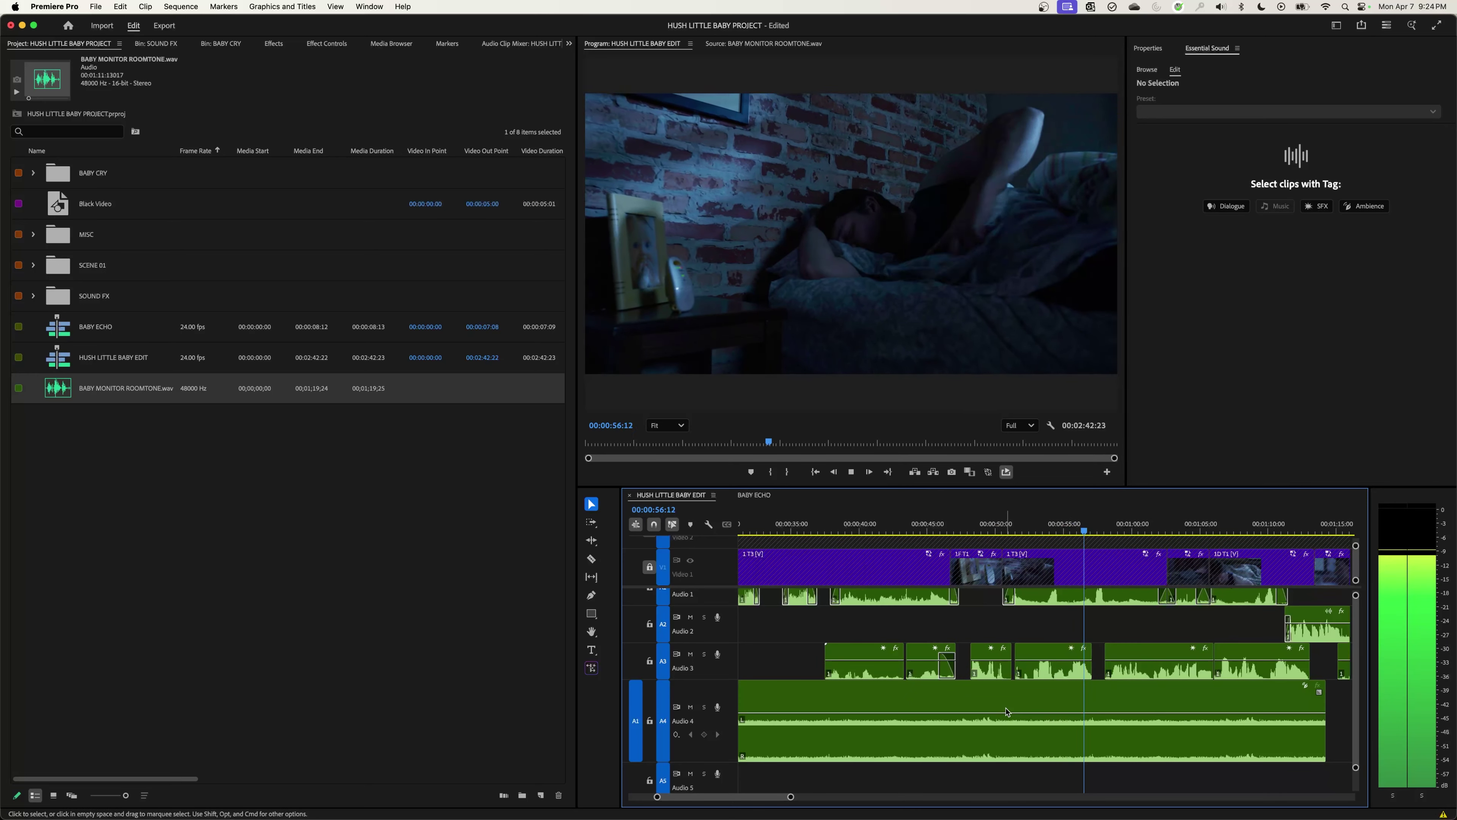
pyautogui.press('k')
# Step: Lower the gain of the room tone clip on Audio 4 by a few decibels and play back the bedroom shot to check it
pyautogui.click(999, 711)
pyautogui.press('g')
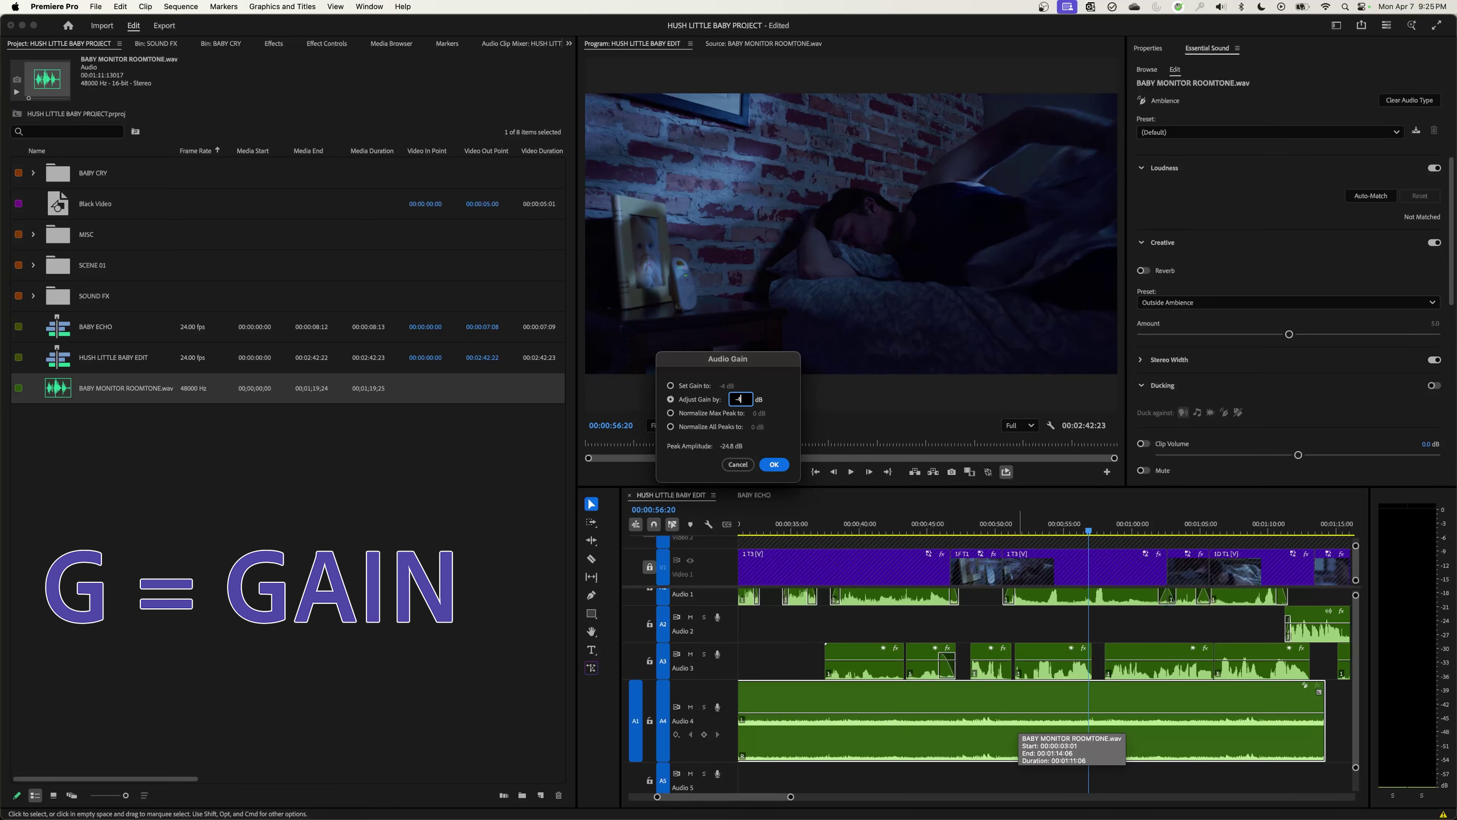
pyautogui.press('Return')
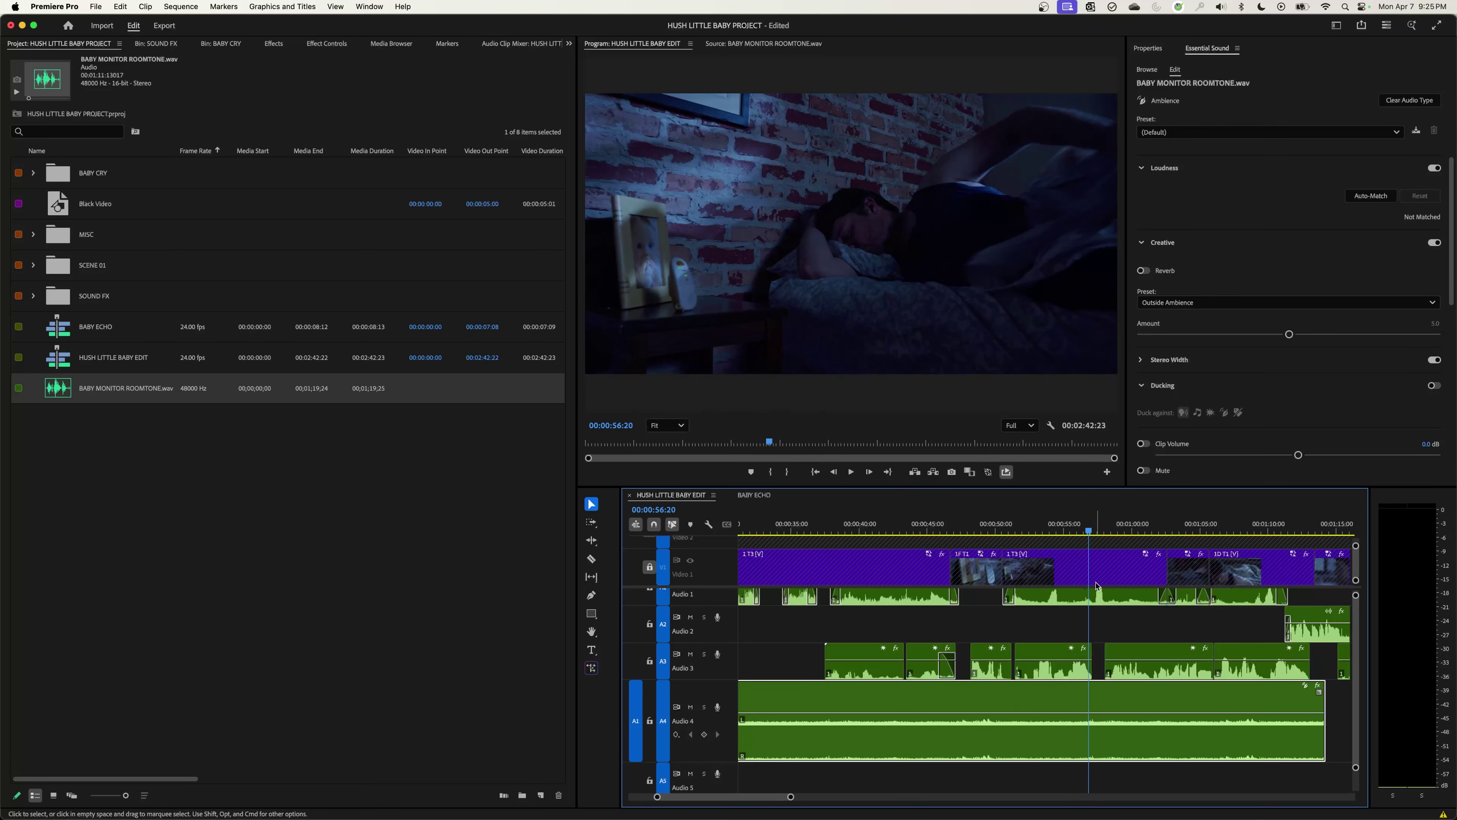
pyautogui.click(1046, 531)
pyautogui.press('space')
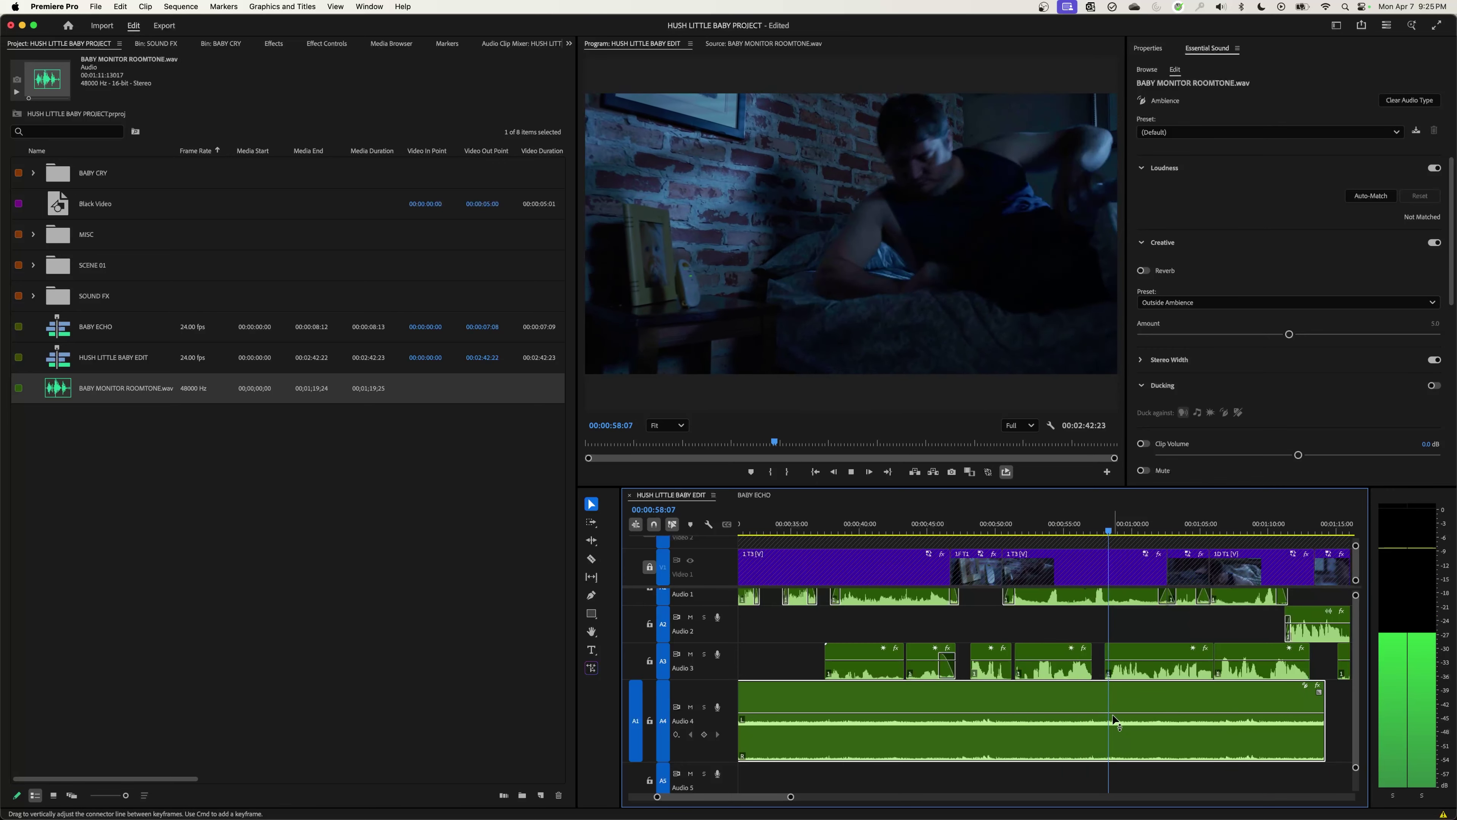
pyautogui.press('space')
# Step: Duplicate the room tone clip further along Audio 4 and delete the fade-in transition on the copy
pyautogui.press('-')
pyautogui.press('-')
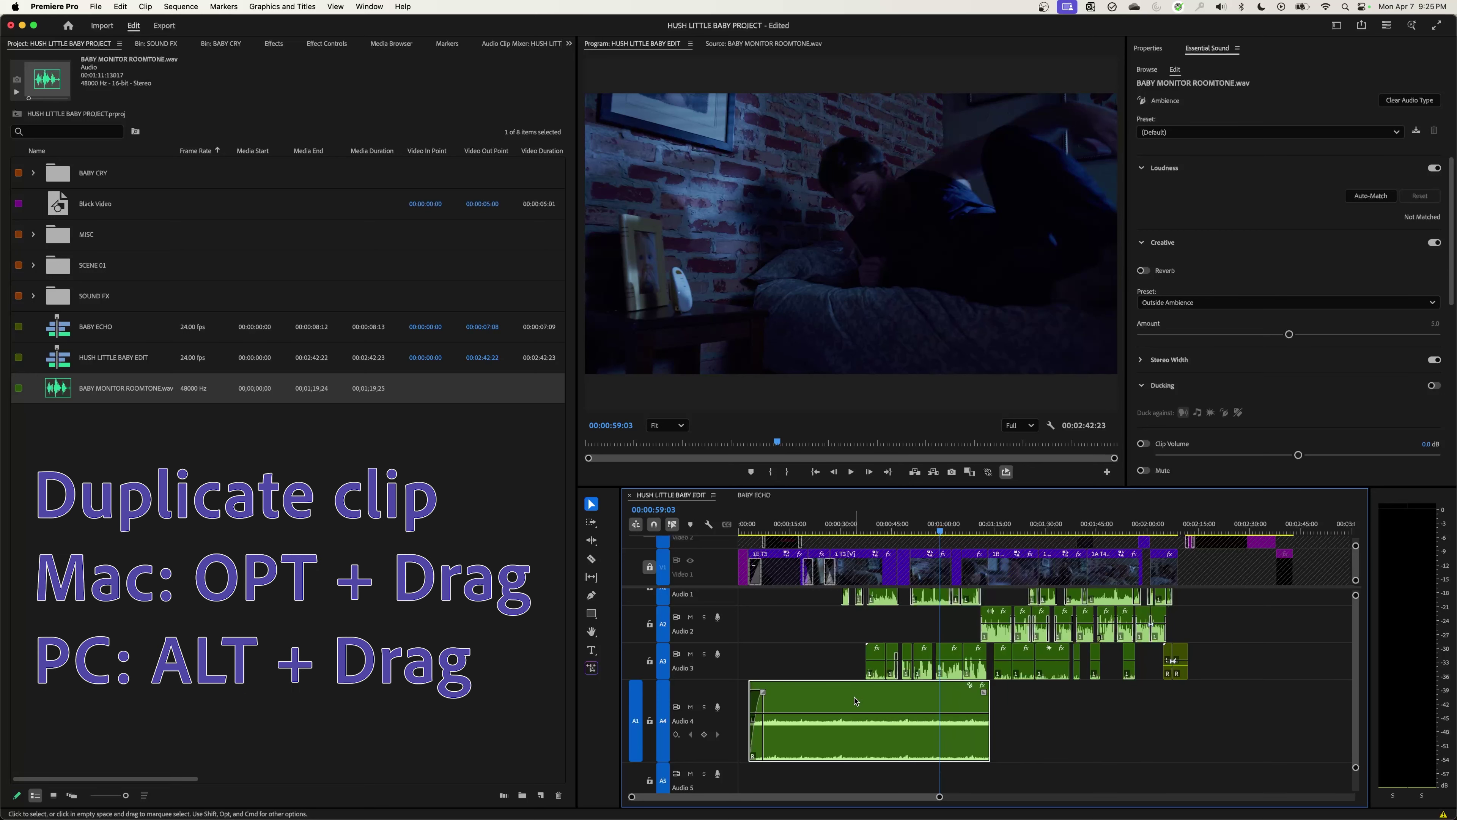
pyautogui.moveTo(857, 700); pyautogui.dragTo(1118, 712)
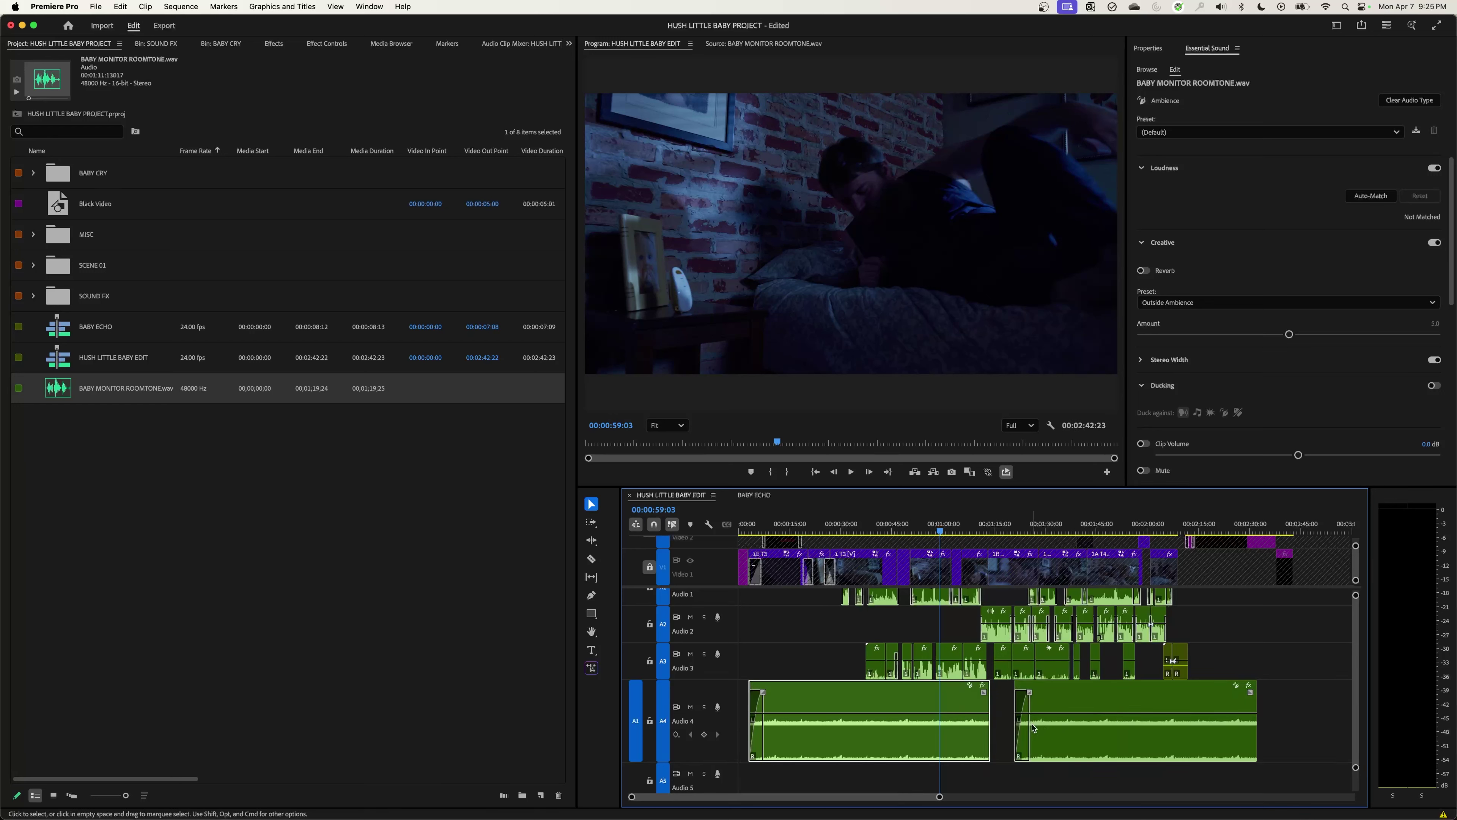
pyautogui.click(1026, 743)
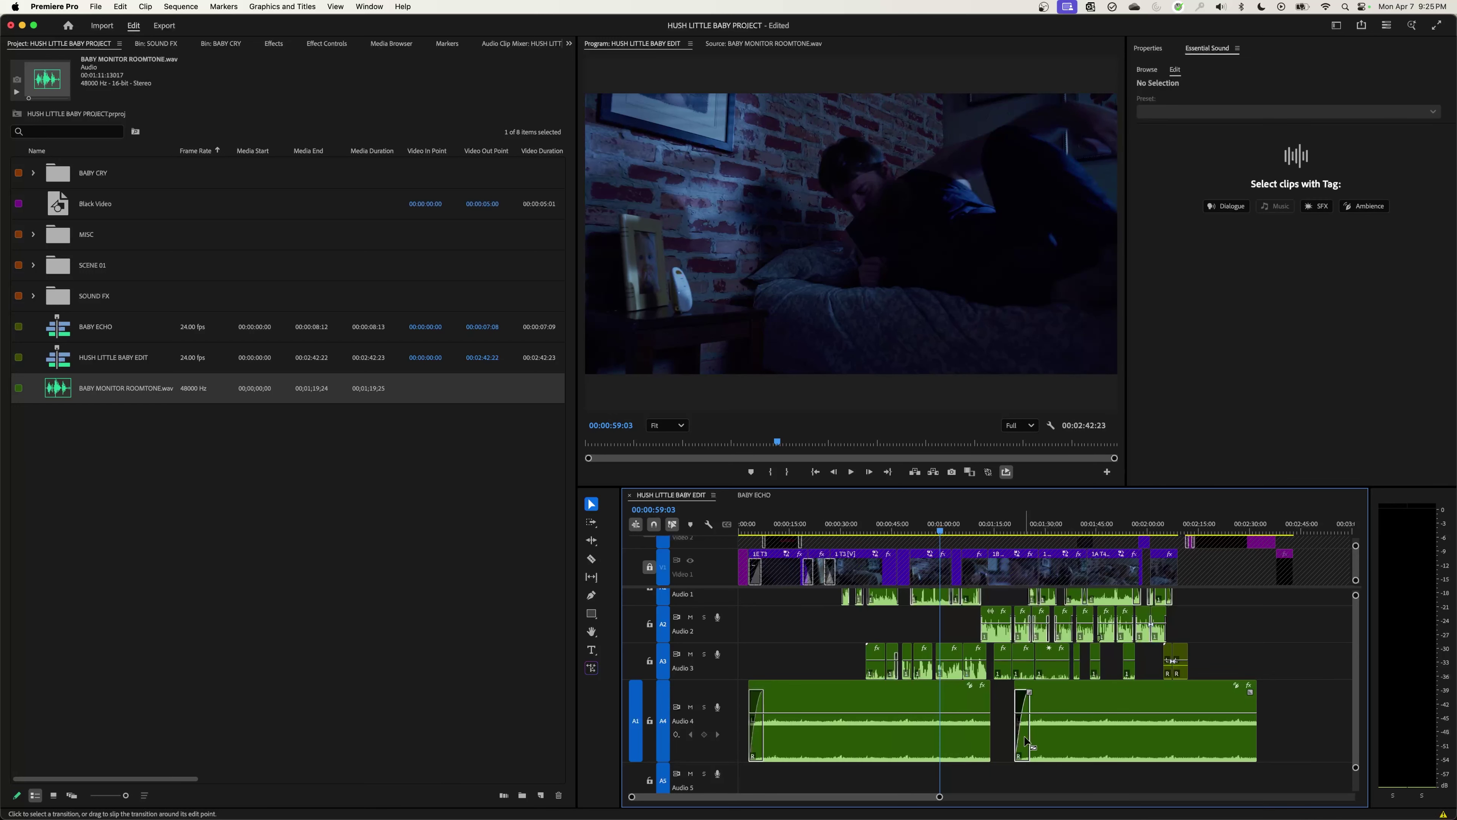
pyautogui.press('Delete')
# Step: Join the duplicated room tone to the end of the first clip with a crossfade and play across the join
pyautogui.moveTo(1079, 696); pyautogui.dragTo(981, 693)
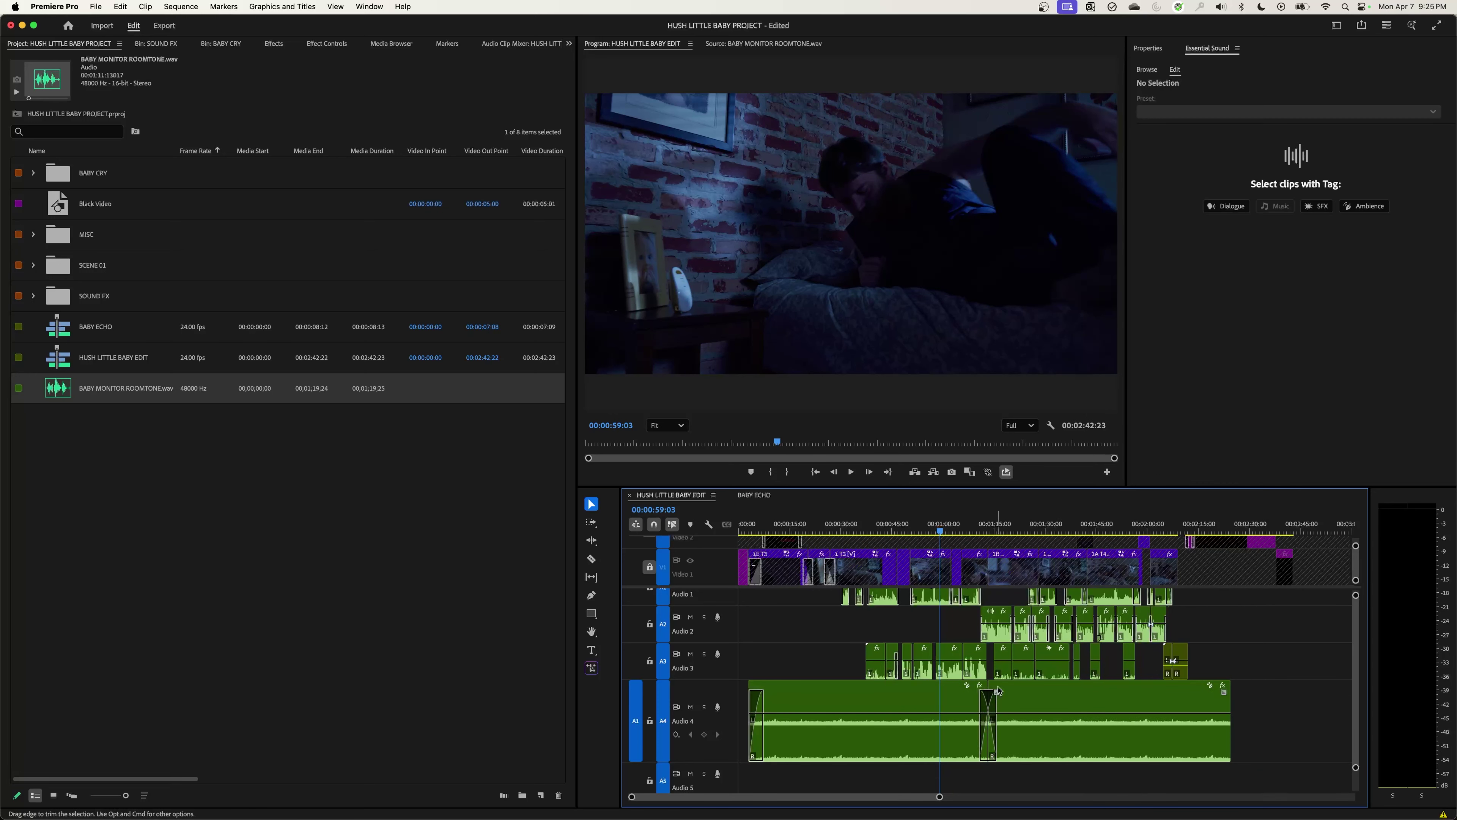
pyautogui.press('Down')
pyautogui.press('space')
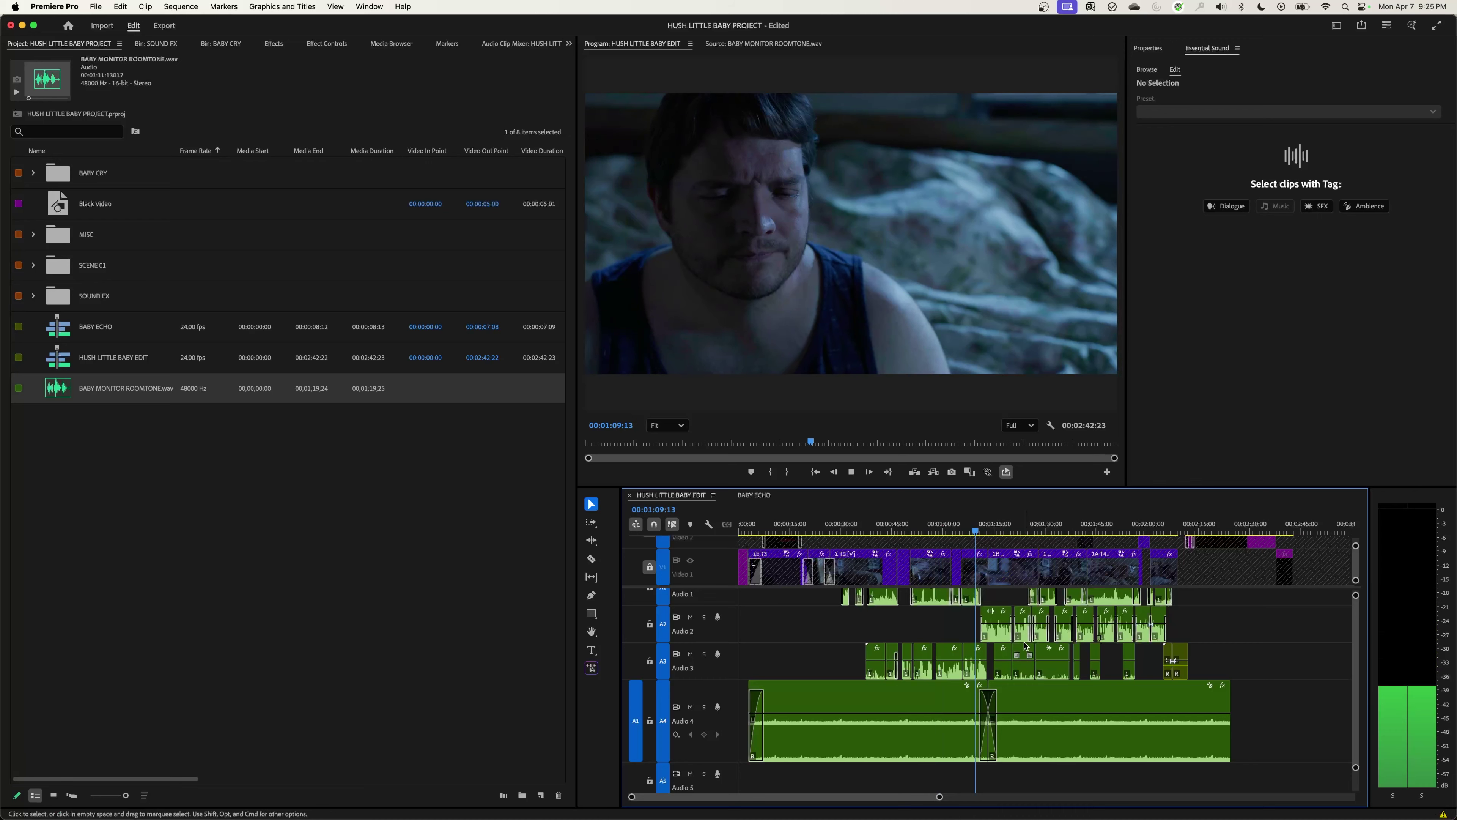
pyautogui.press('=')
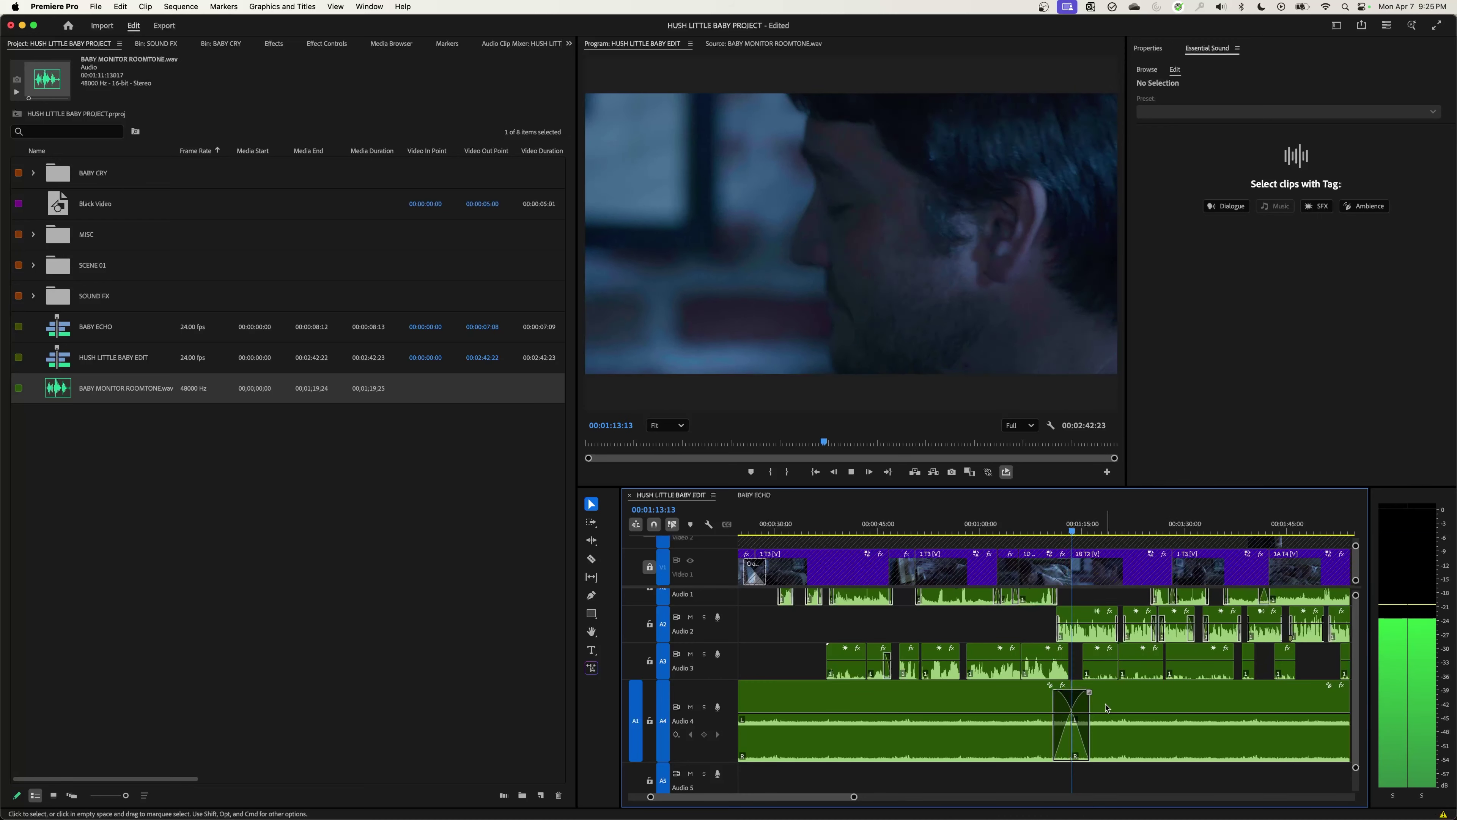
pyautogui.press('-')
pyautogui.press('space')
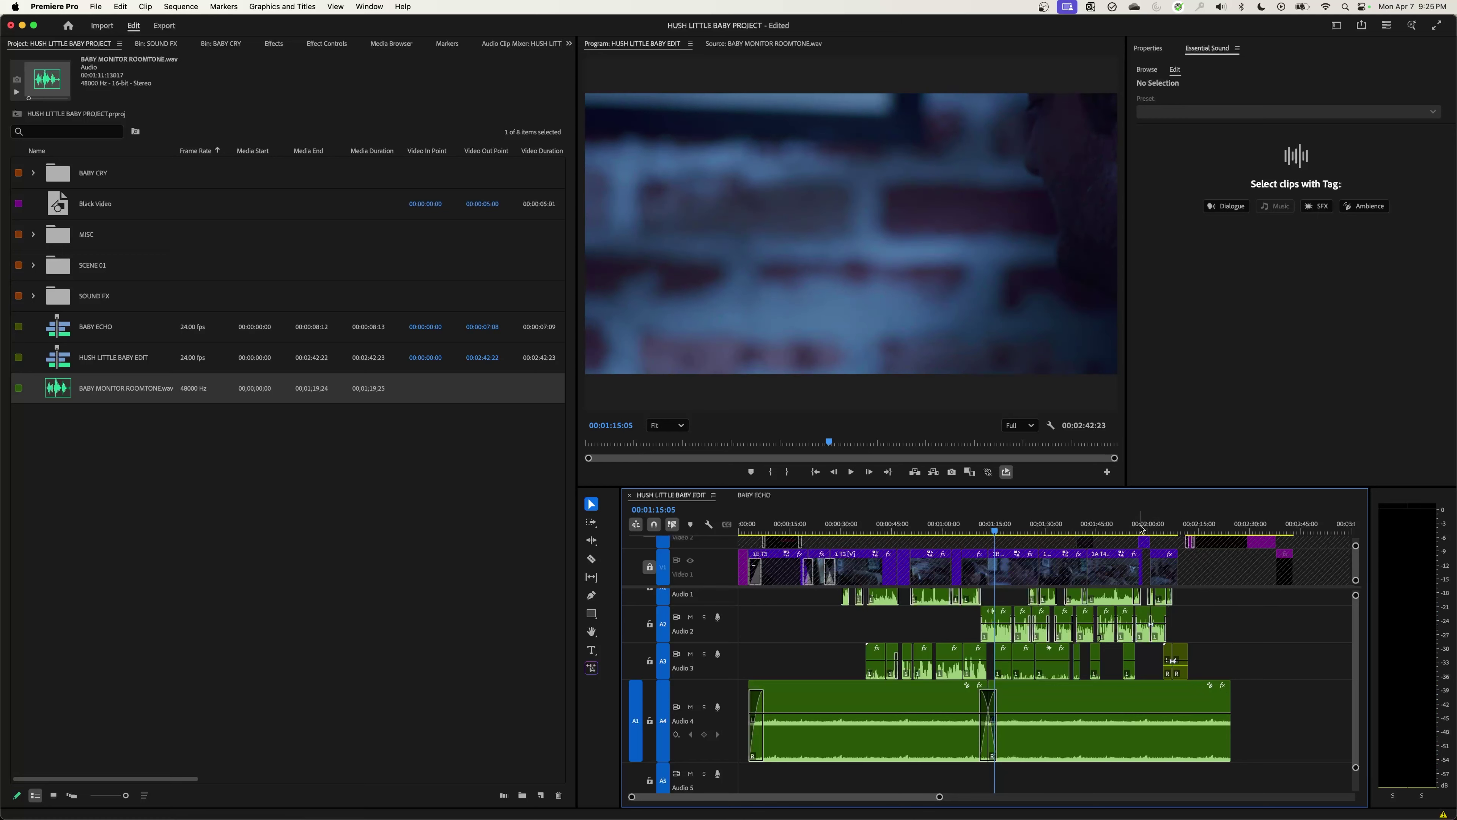
# Step: Split the room tone on Audio 4 at 00:02:09:03, where the last shot cuts to black
pyautogui.moveTo(1144, 528); pyautogui.dragTo(1177, 540)
pyautogui.press('=')
pyautogui.press('=')
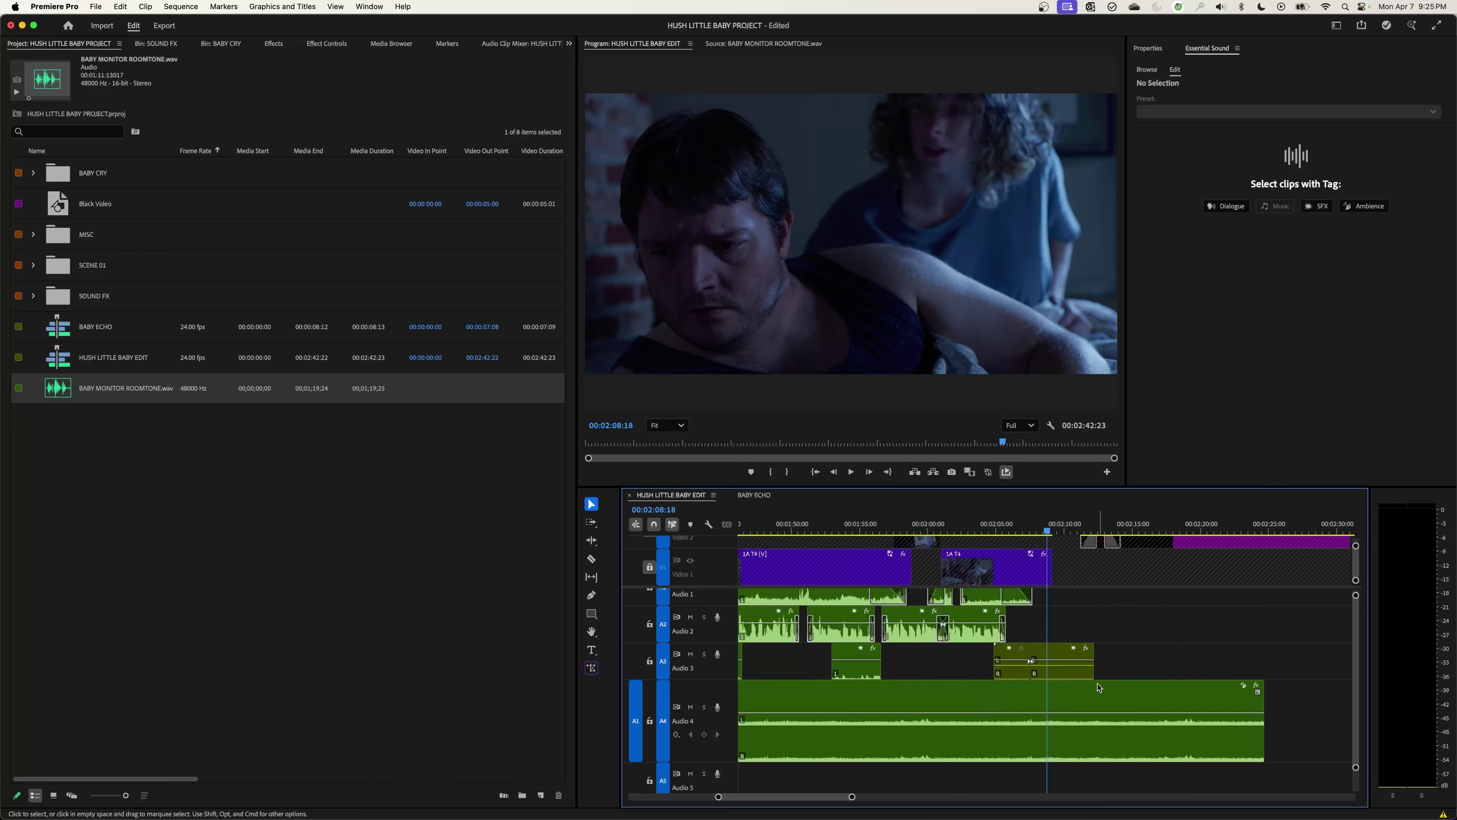
pyautogui.click(1057, 529)
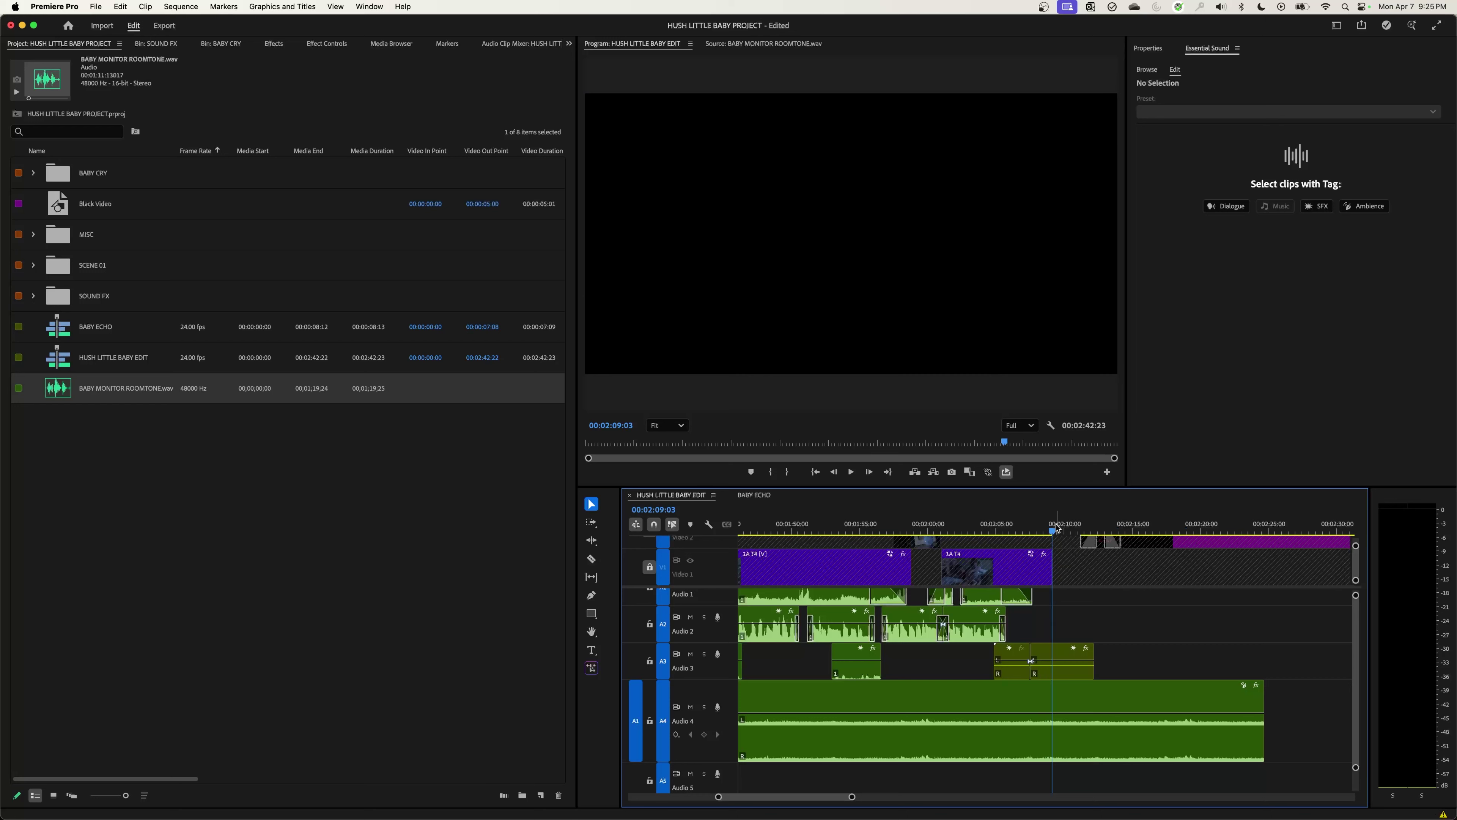
pyautogui.press('c')
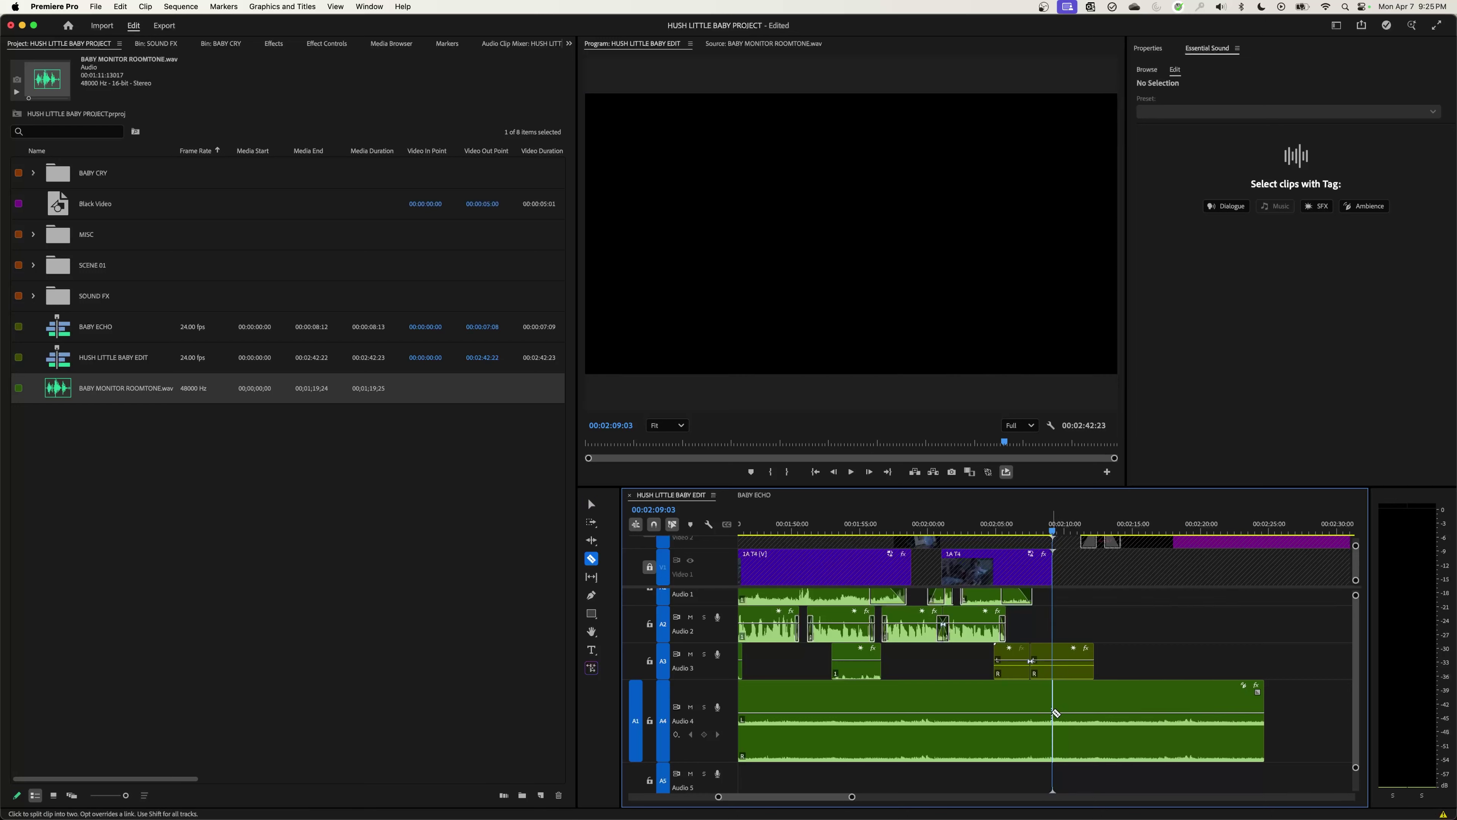
# Step: Split the room tone clip on Audio 4 at 00:02:09:03, delete the remainder, and reduce the track's height
pyautogui.click(1056, 711)
pyautogui.press('v')
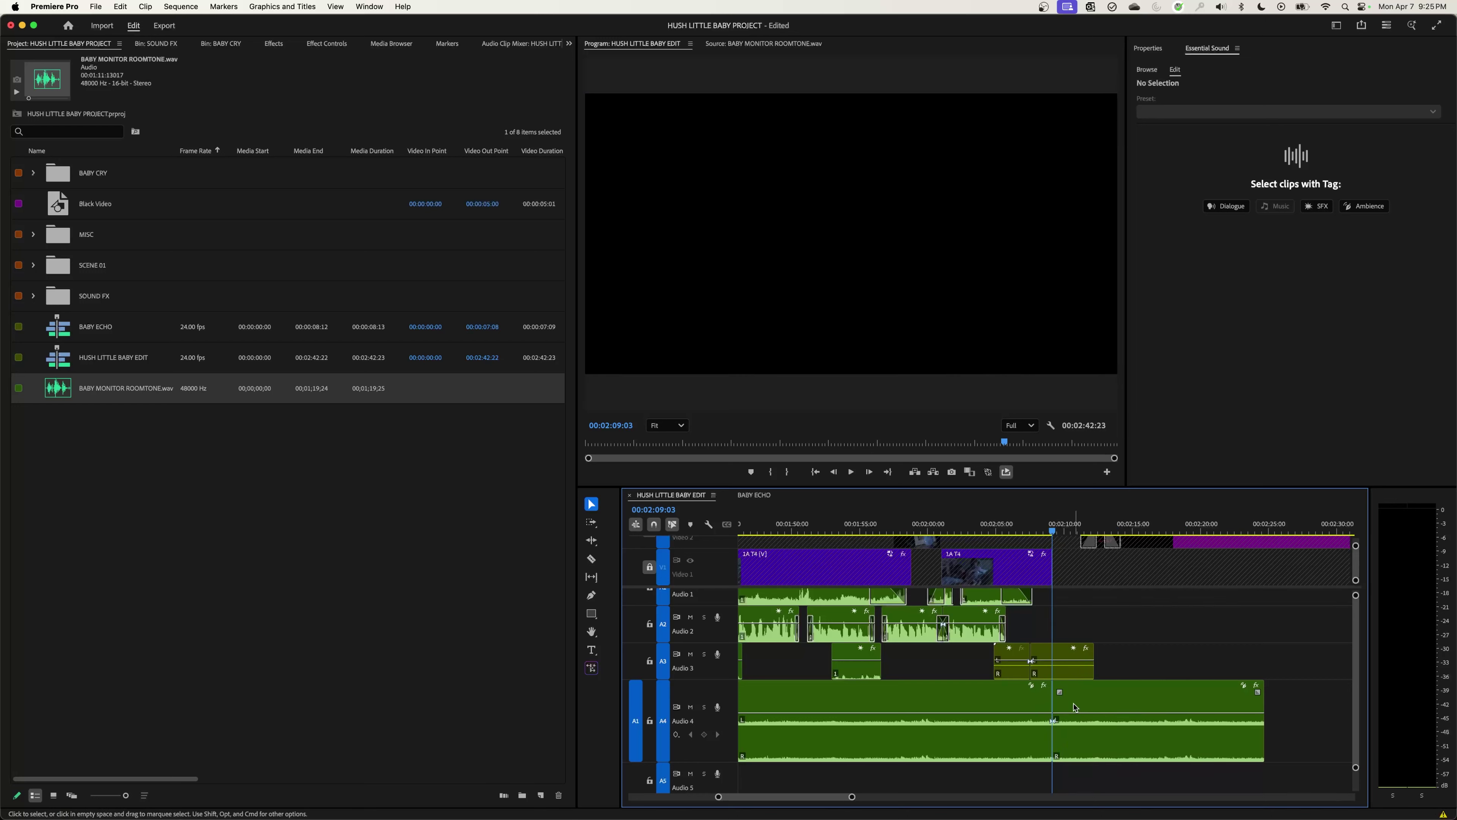
pyautogui.click(1077, 707)
pyautogui.press('Delete')
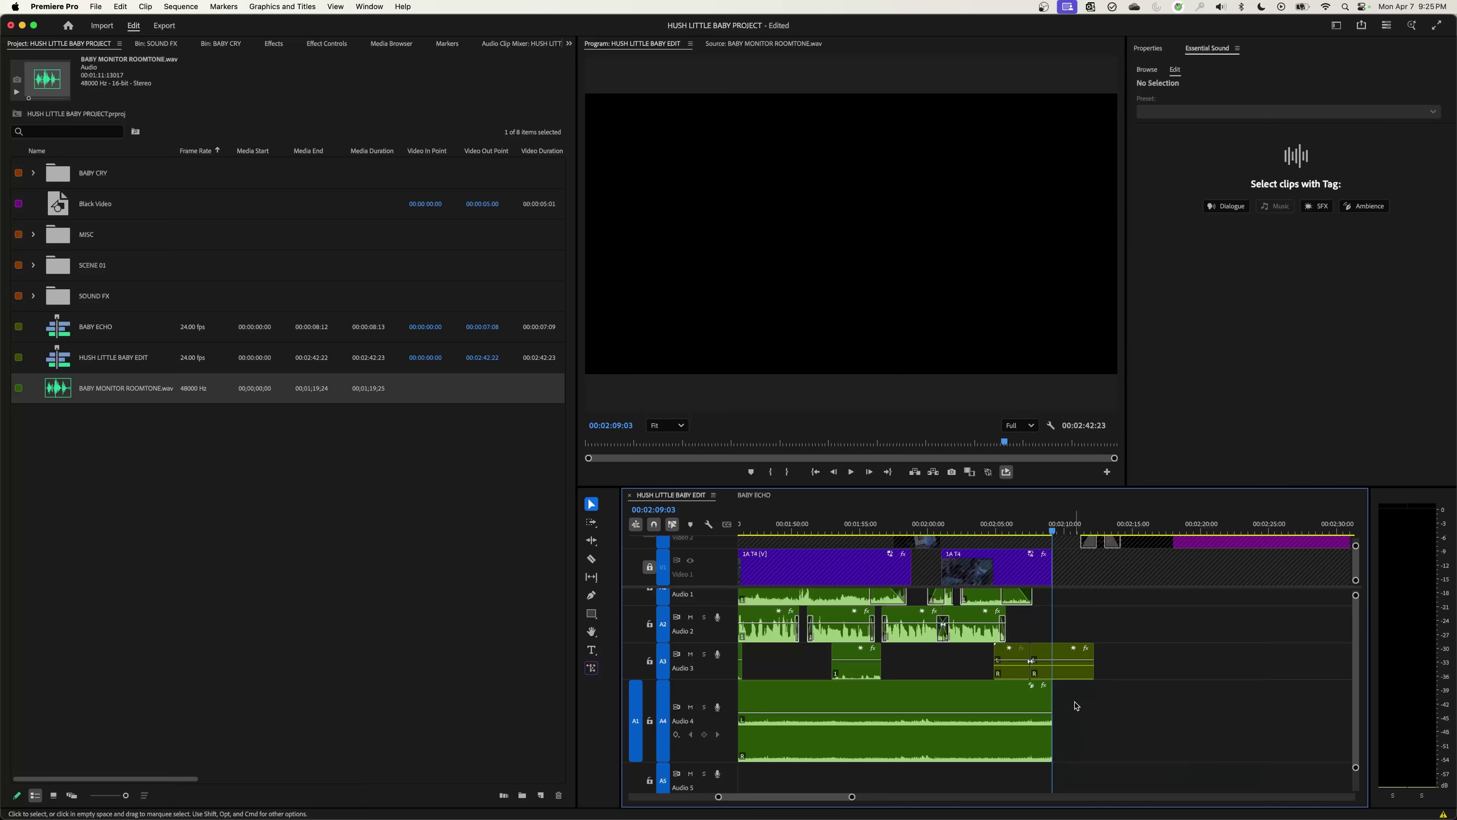
pyautogui.press('-')
pyautogui.press('-')
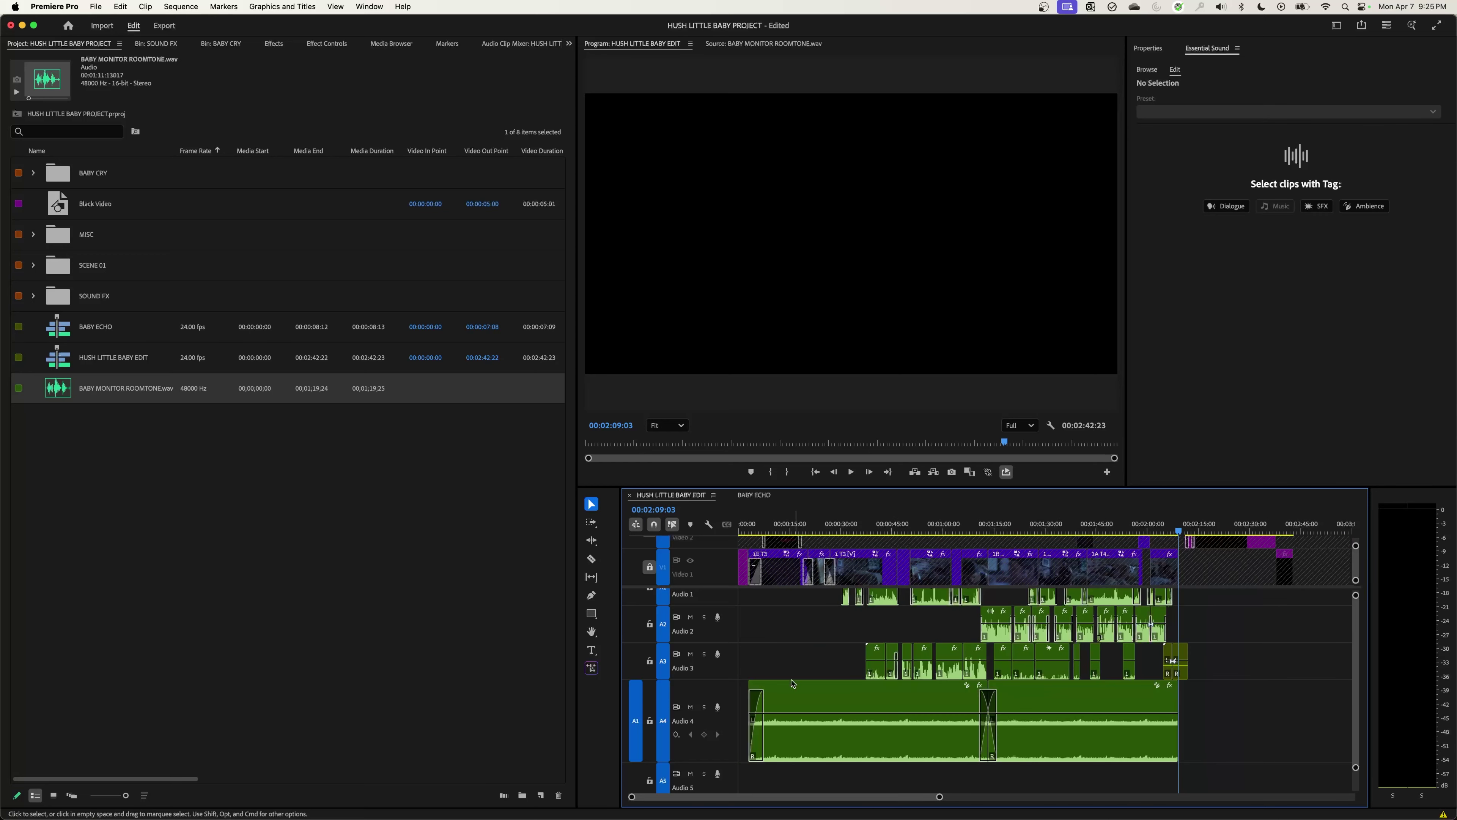
pyautogui.doubleClick(707, 720)
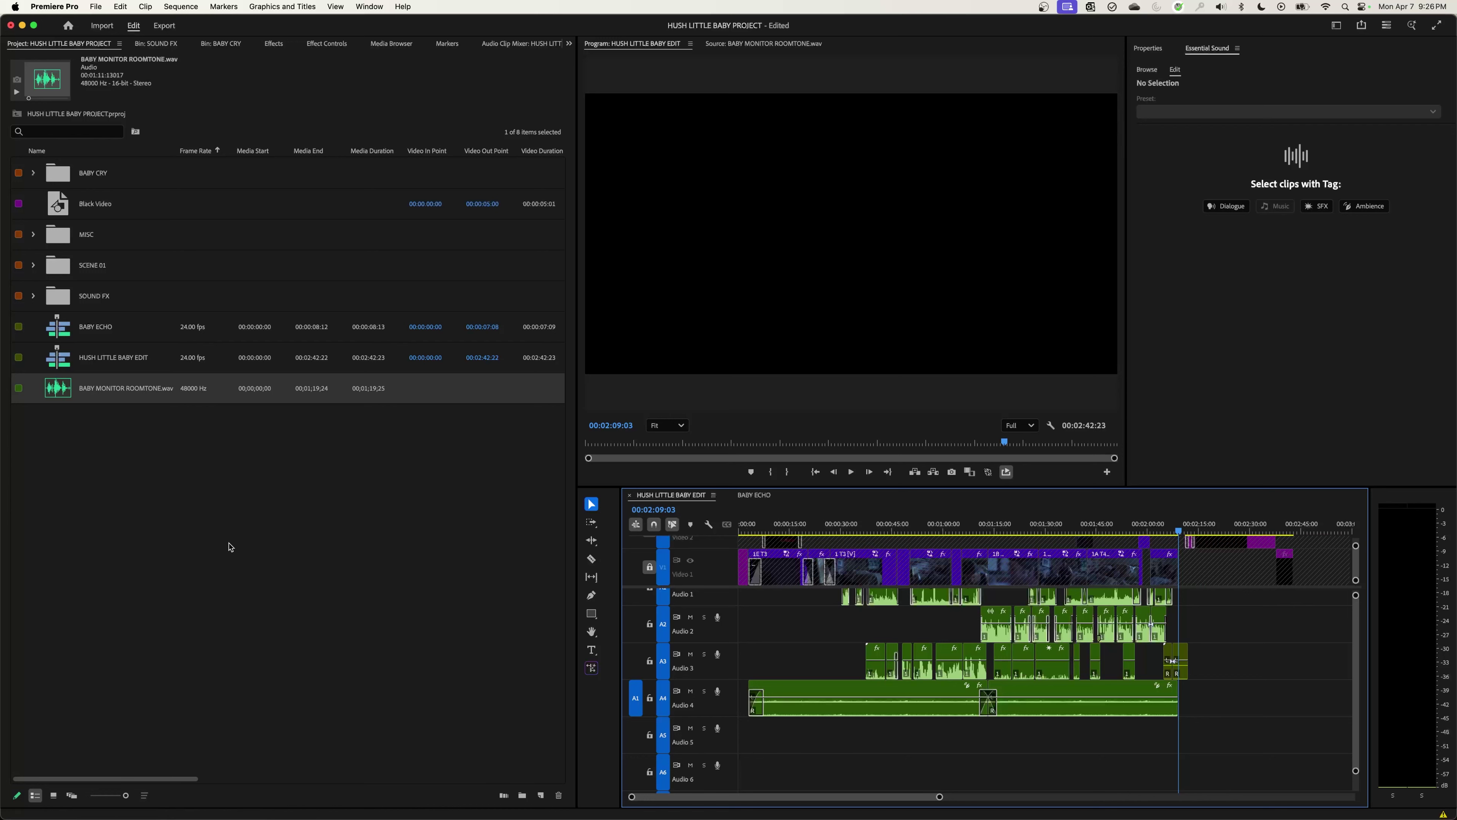
# Step: Open GUSTY WIND.wav from the SOUND FX bin and mark In at 00;00;01;28 and Out at 00;01;12;26
pyautogui.doubleClick(65, 304)
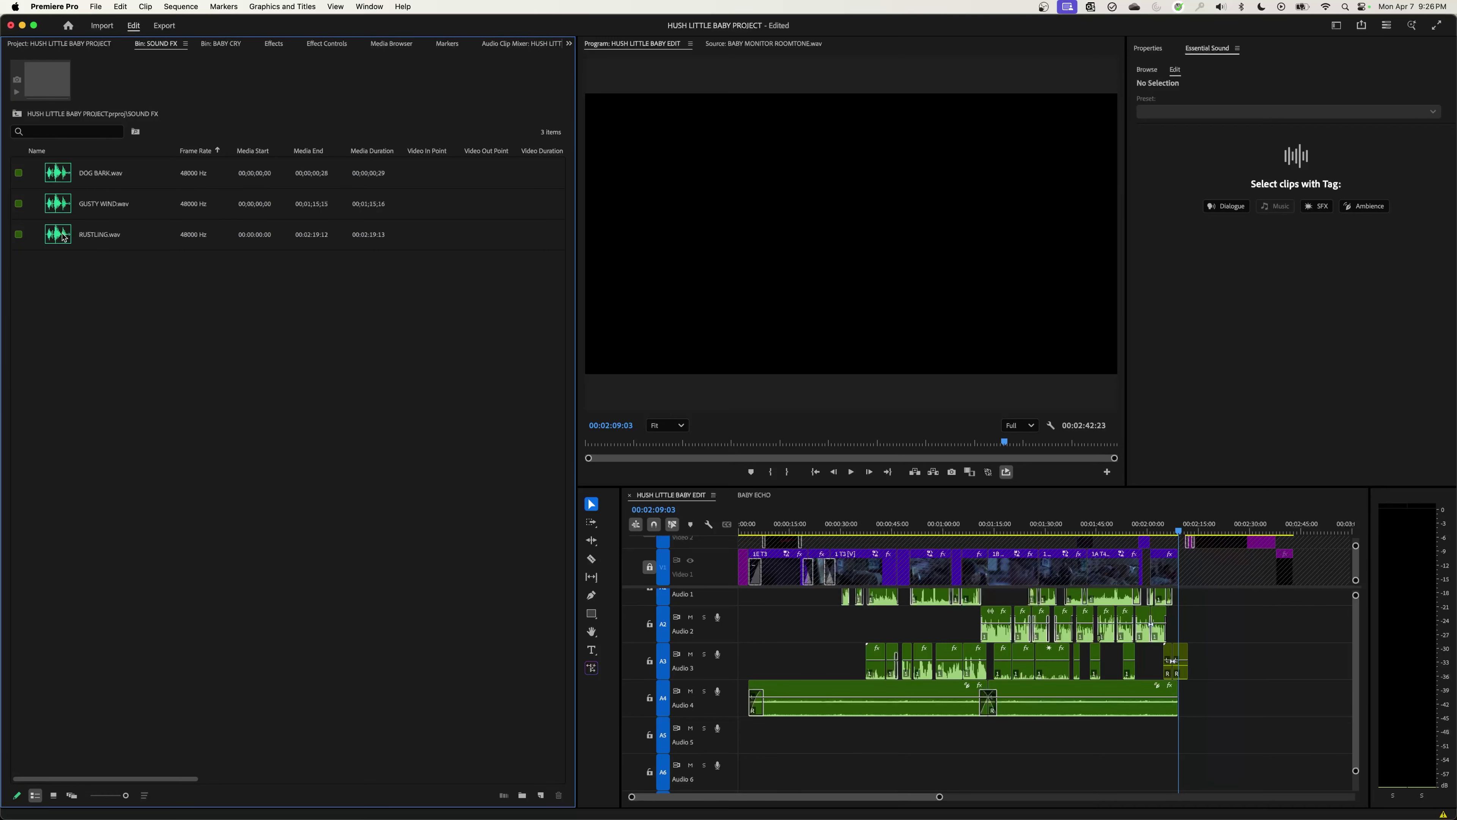
pyautogui.doubleClick(57, 202)
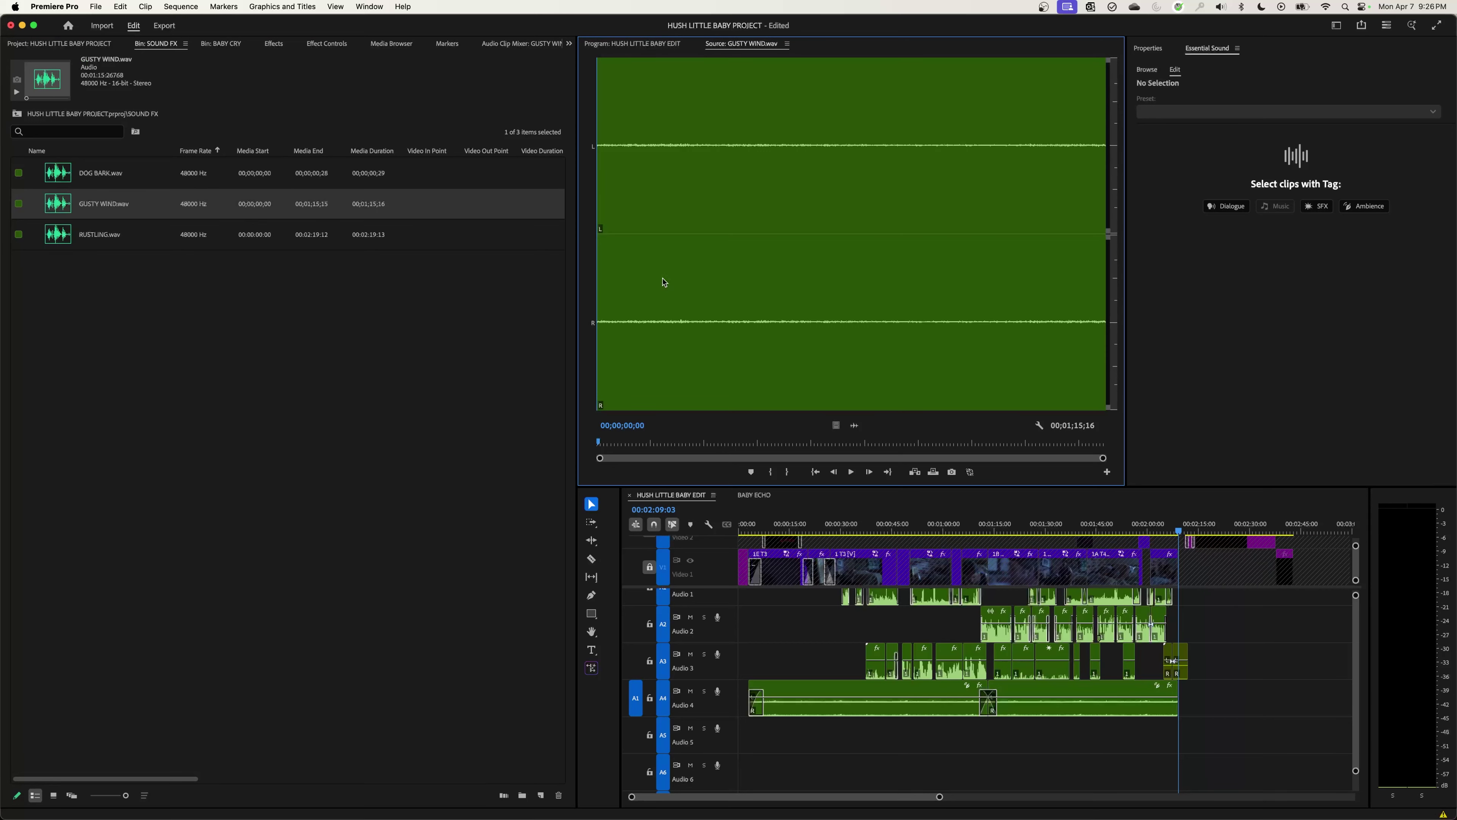
pyautogui.click(610, 189)
pyautogui.press('i')
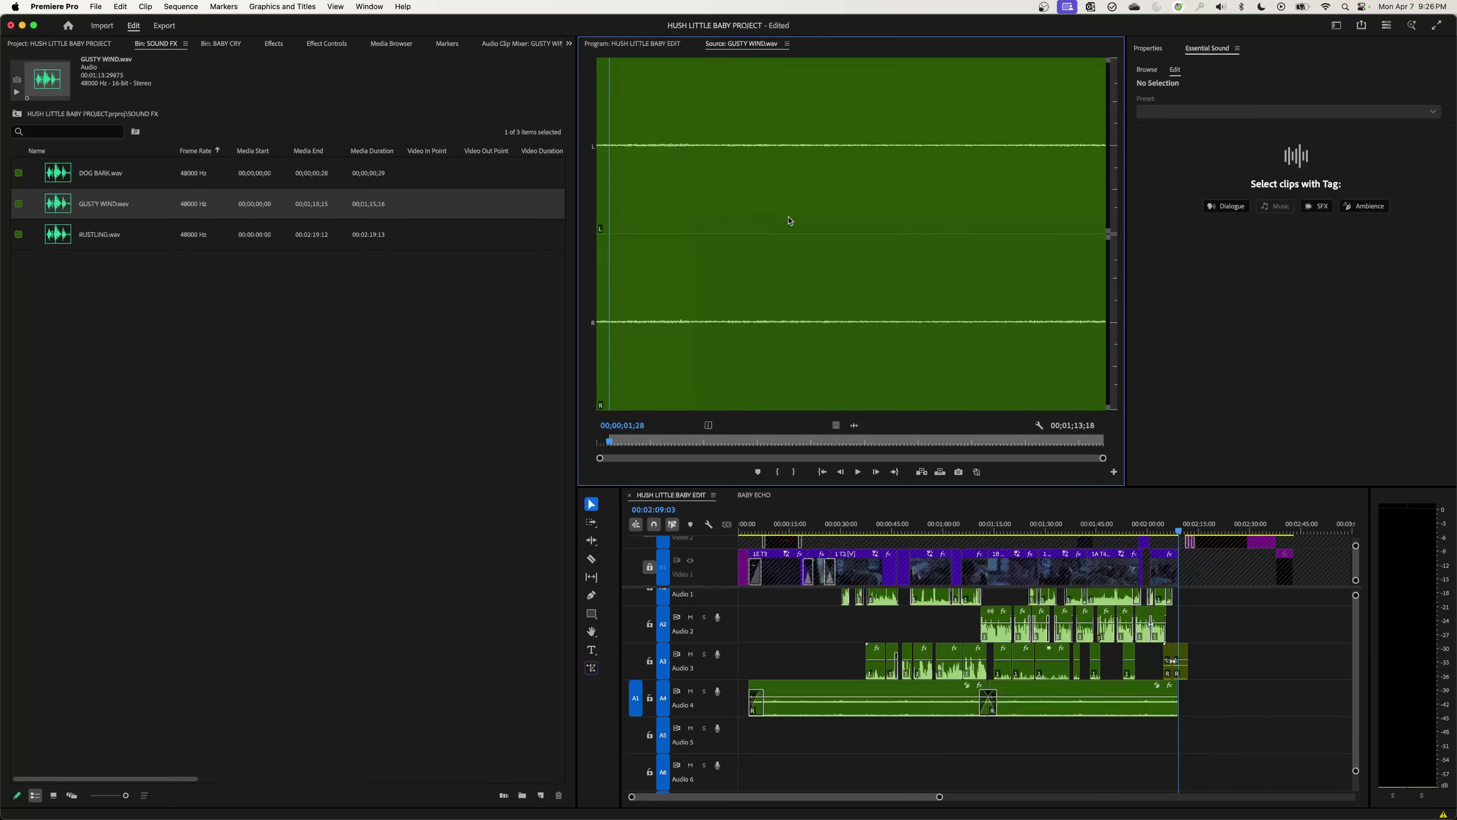
pyautogui.click(1088, 200)
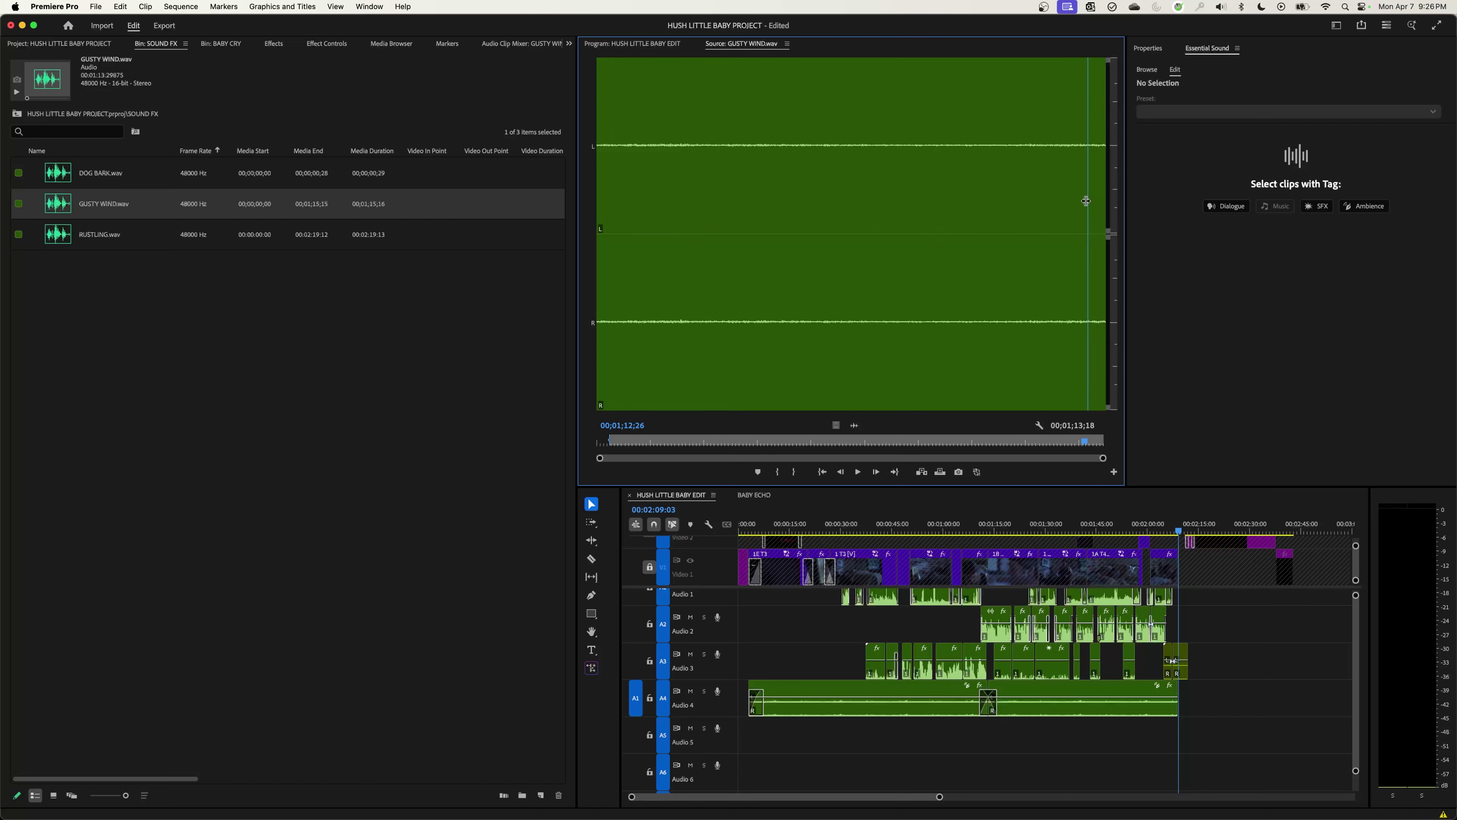
pyautogui.press('o')
# Step: Overwrite the marked GUSTY WIND audio onto Audio 5 at 00:00:03:01 and add a fade-in at its start
pyautogui.click(766, 529)
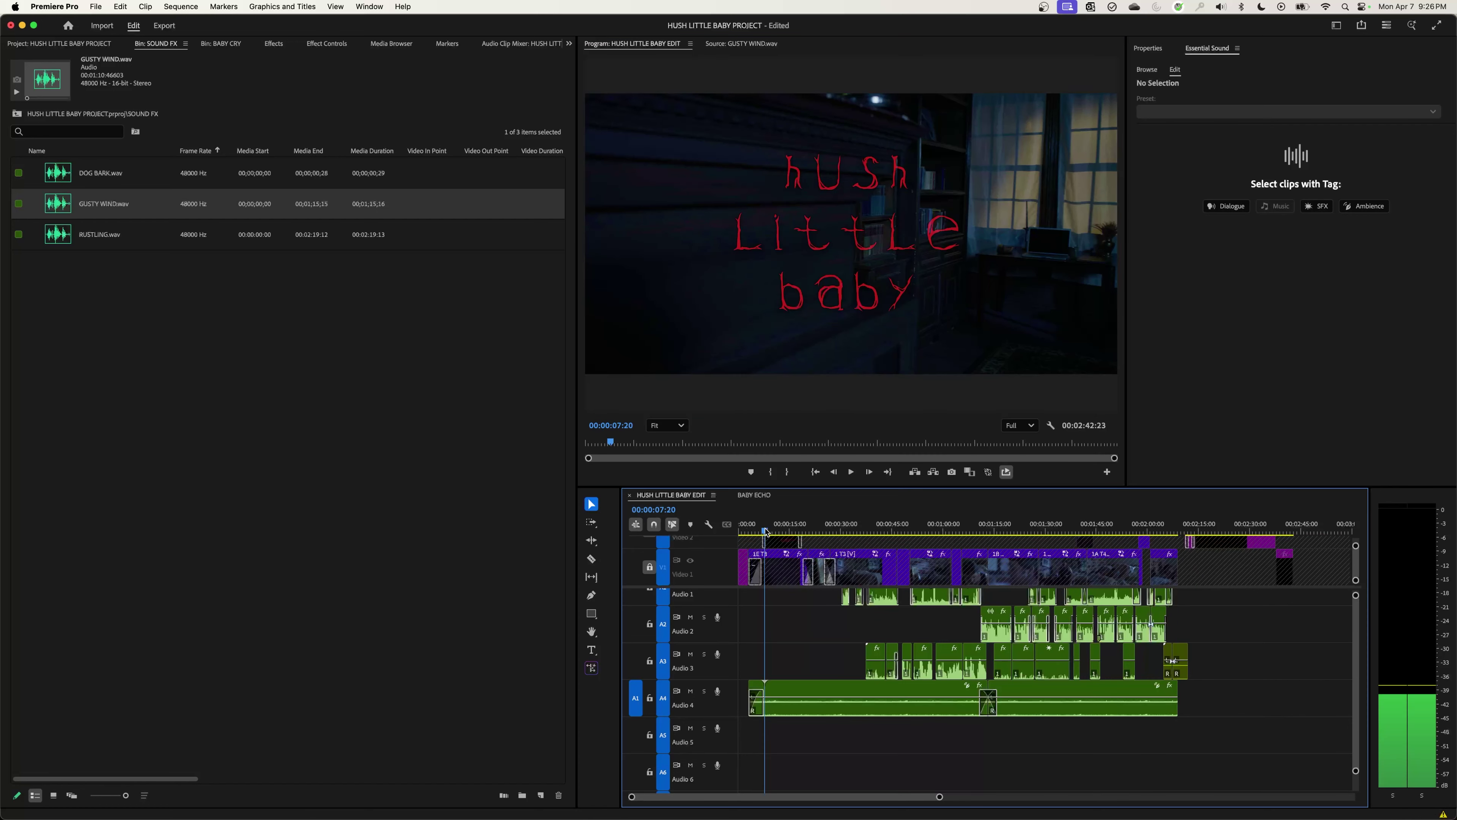
pyautogui.press('Up')
pyautogui.press('Up')
pyautogui.press('Up')
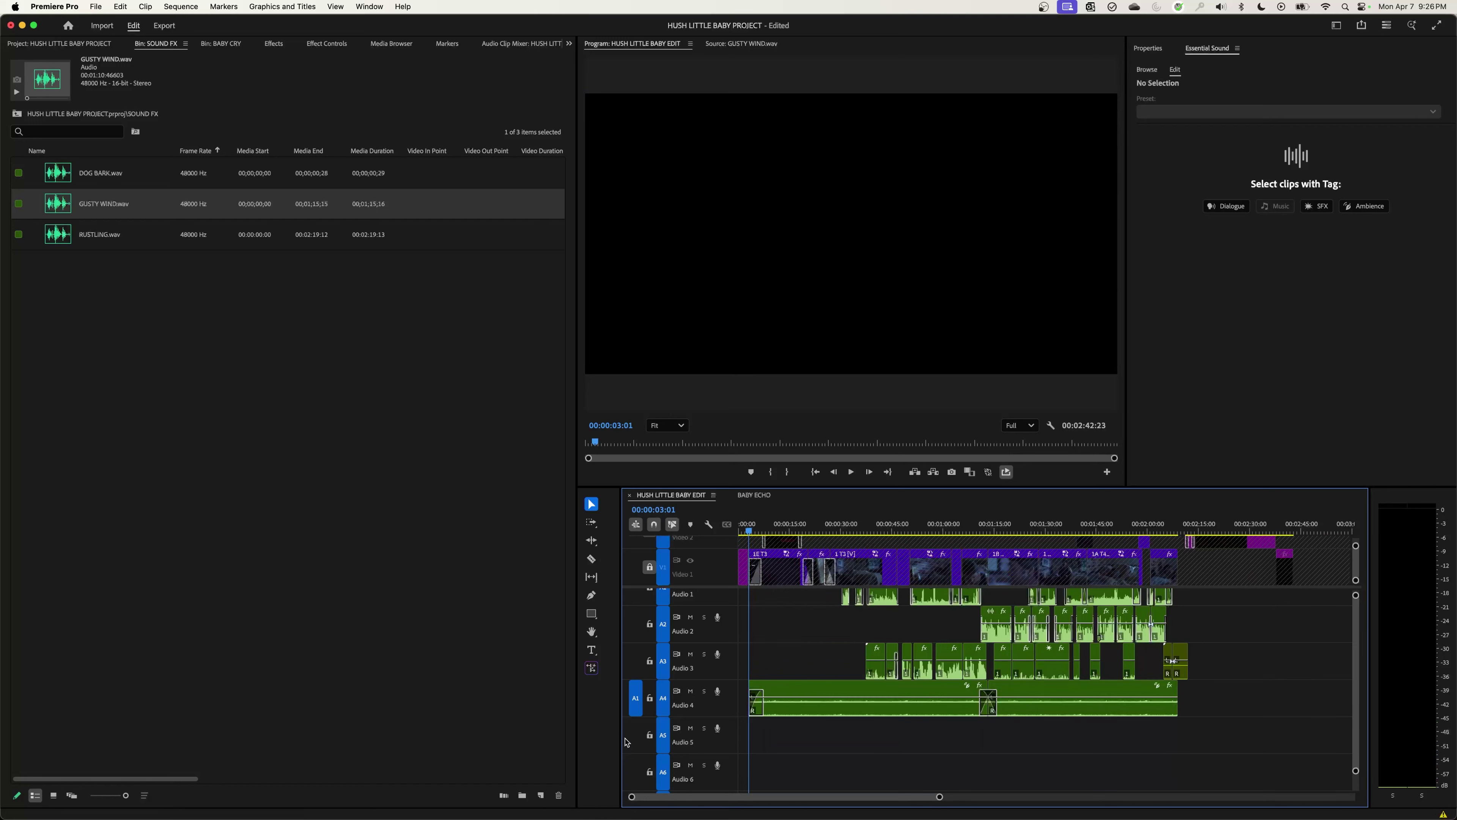
pyautogui.click(633, 741)
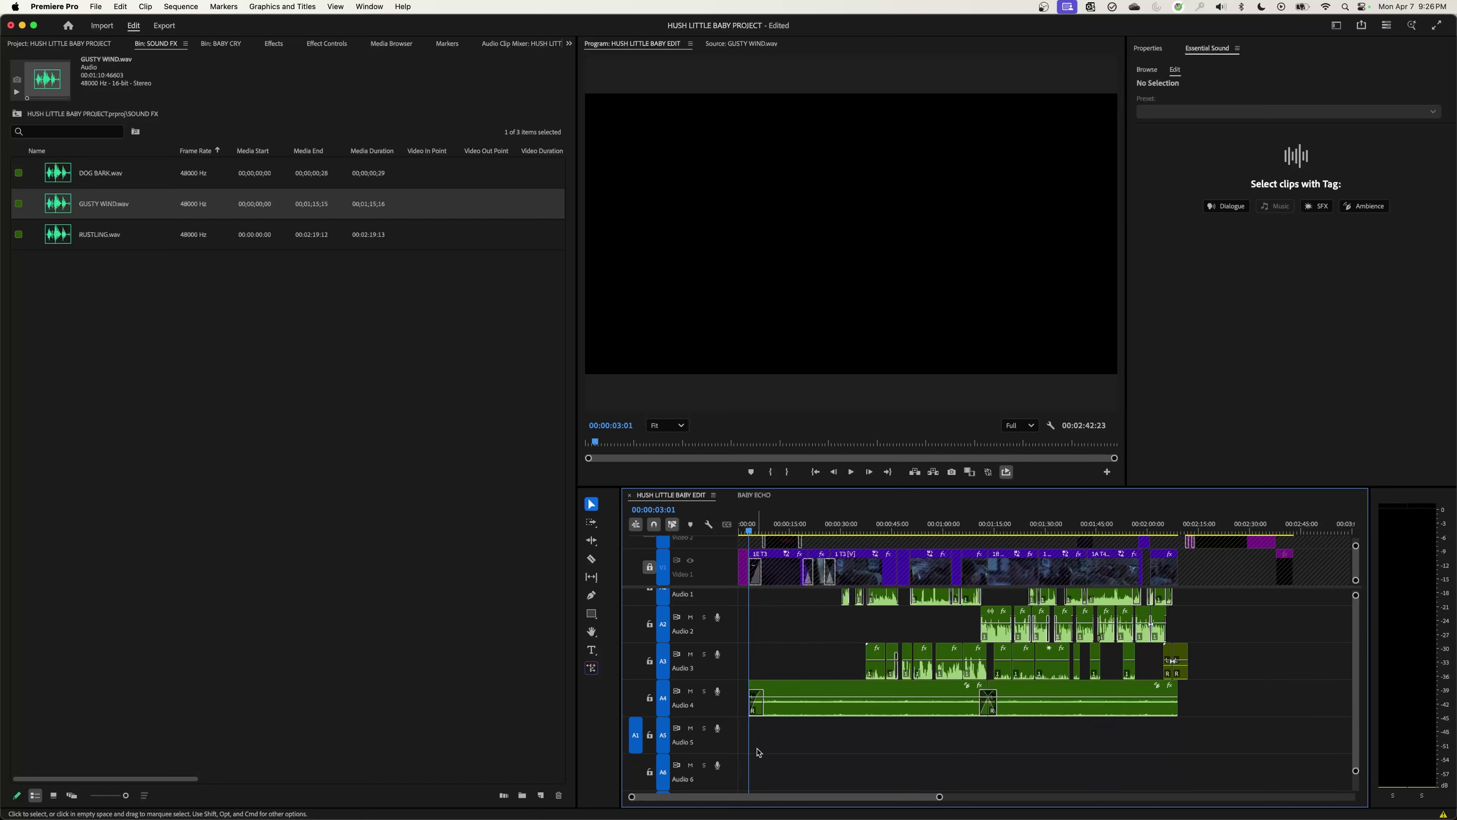
pyautogui.press('.')
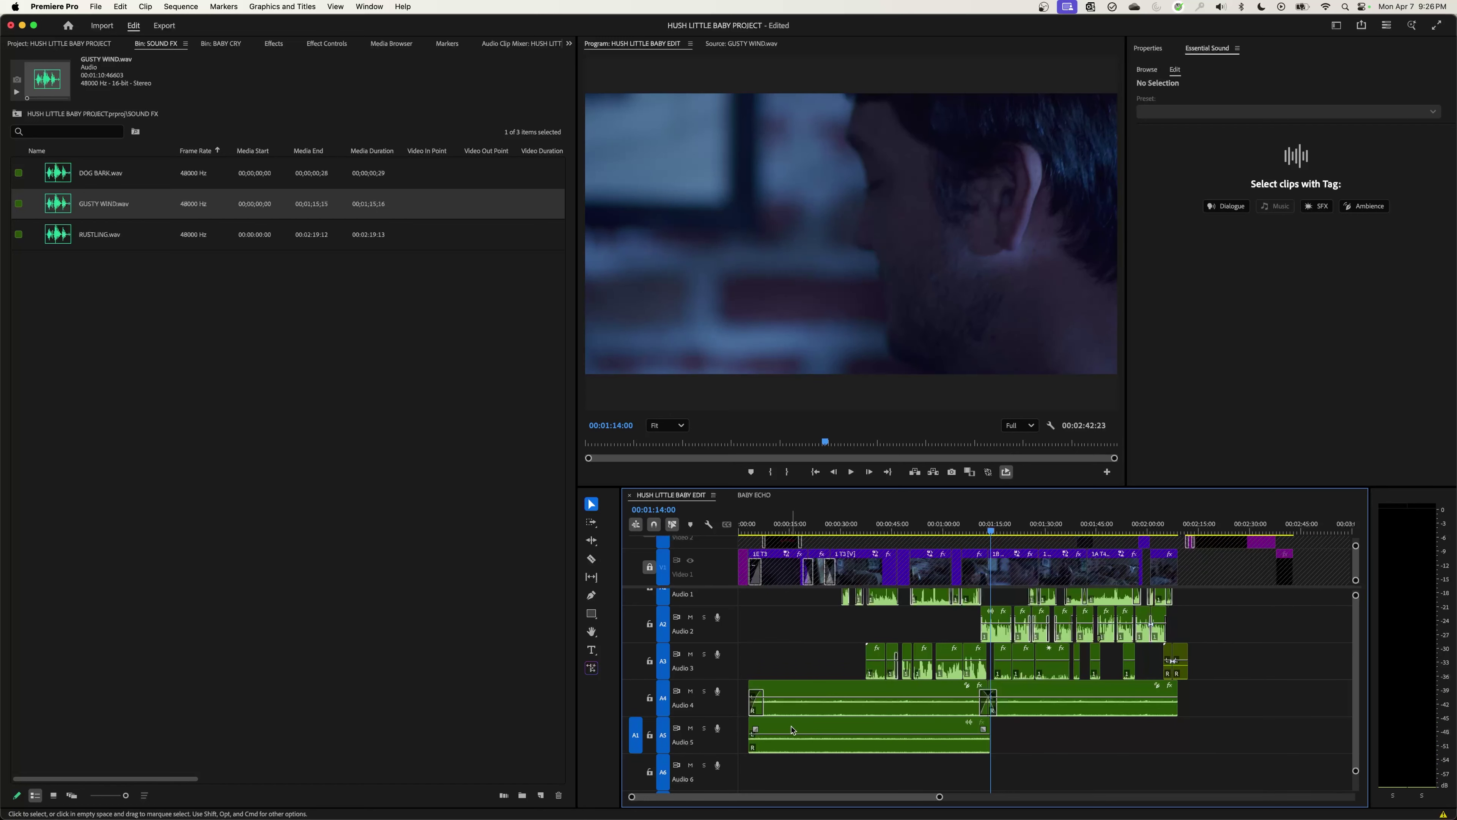
pyautogui.moveTo(756, 730); pyautogui.dragTo(765, 729)
# Step: Play the sequence from 00:00:20:17, muting and unmuting Audio 5 to compare the sound with and without wind
pyautogui.click(809, 532)
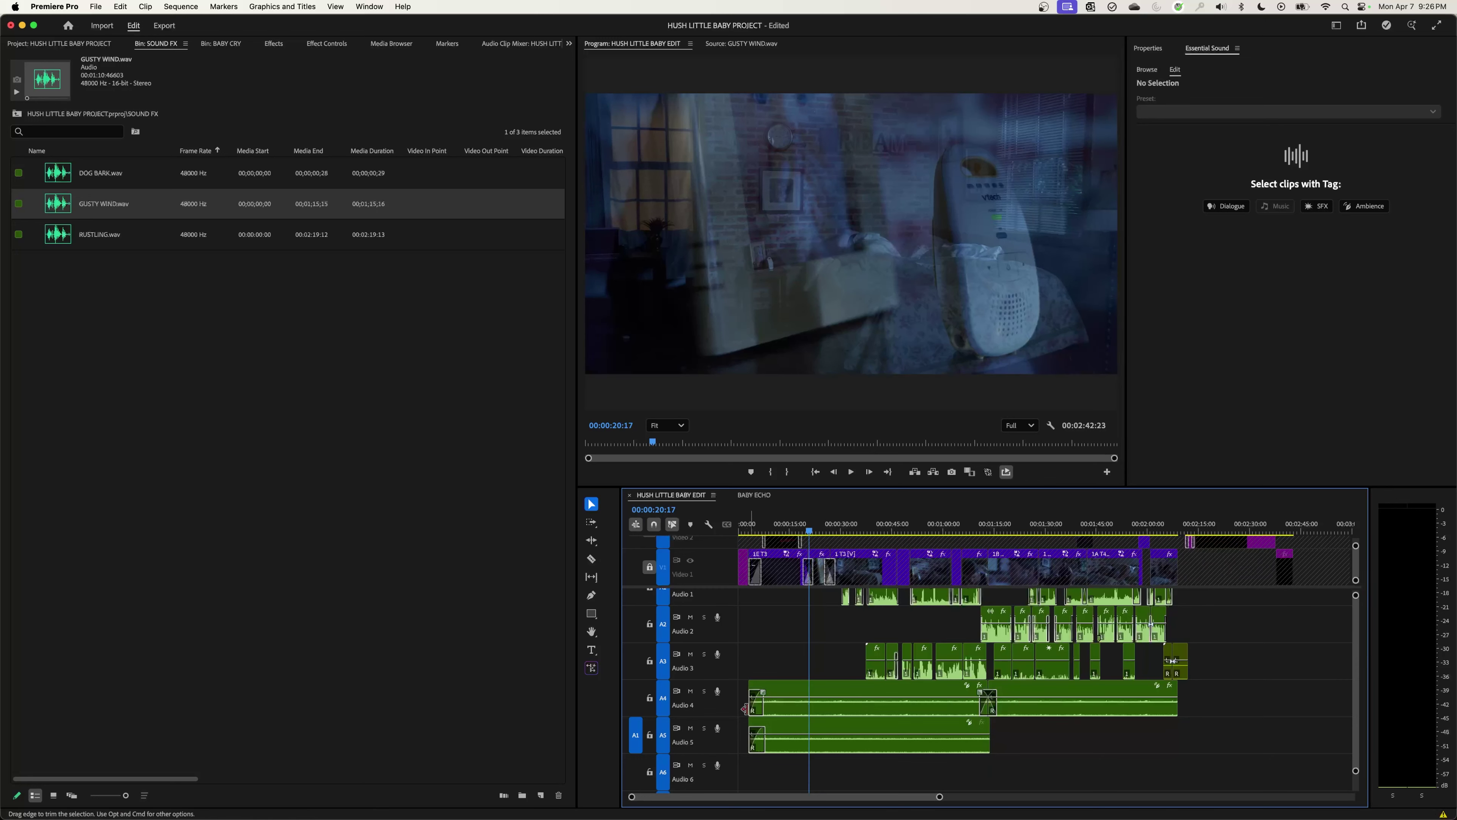
pyautogui.press('space')
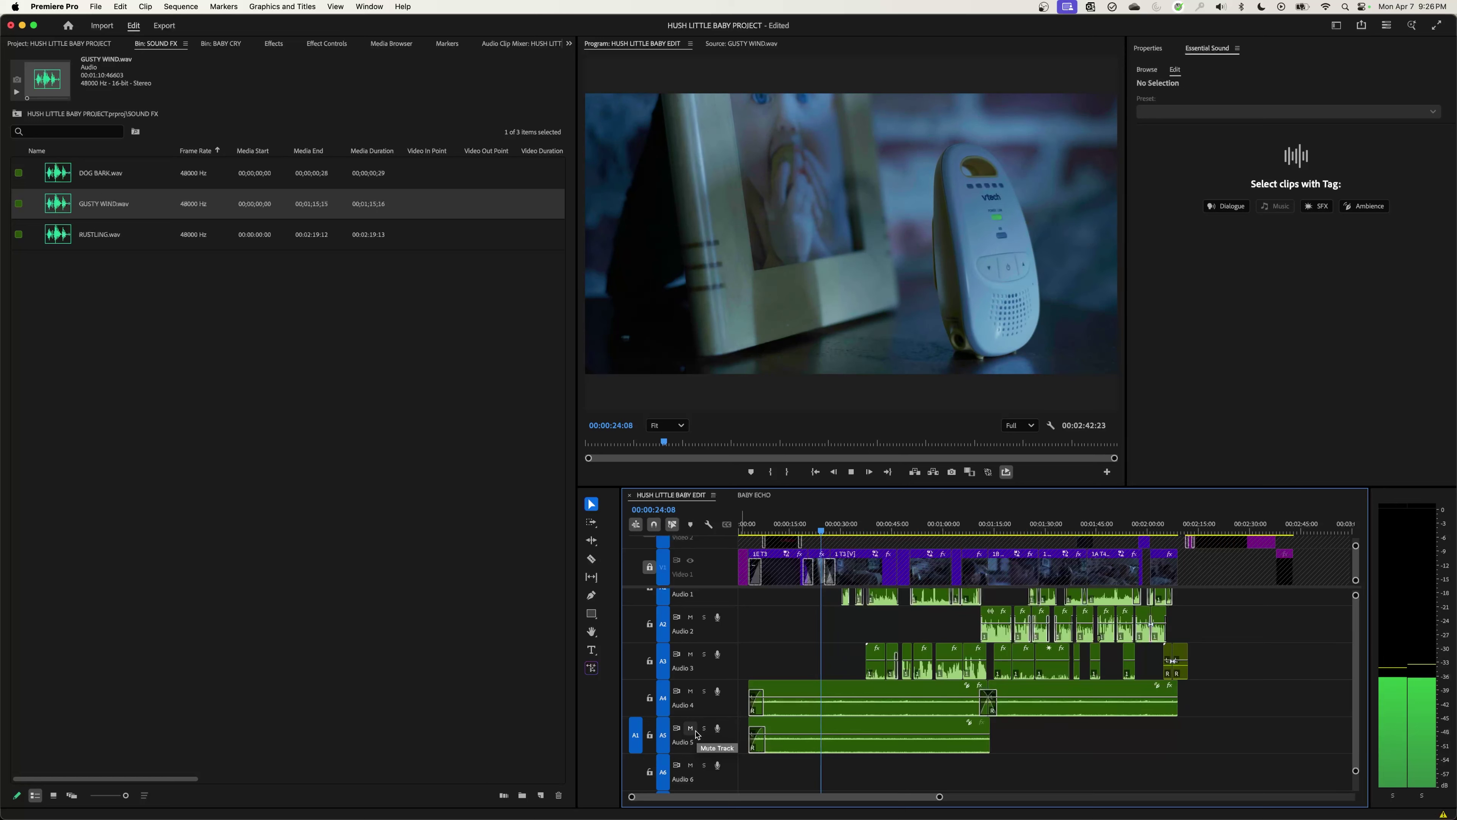
pyautogui.click(693, 730)
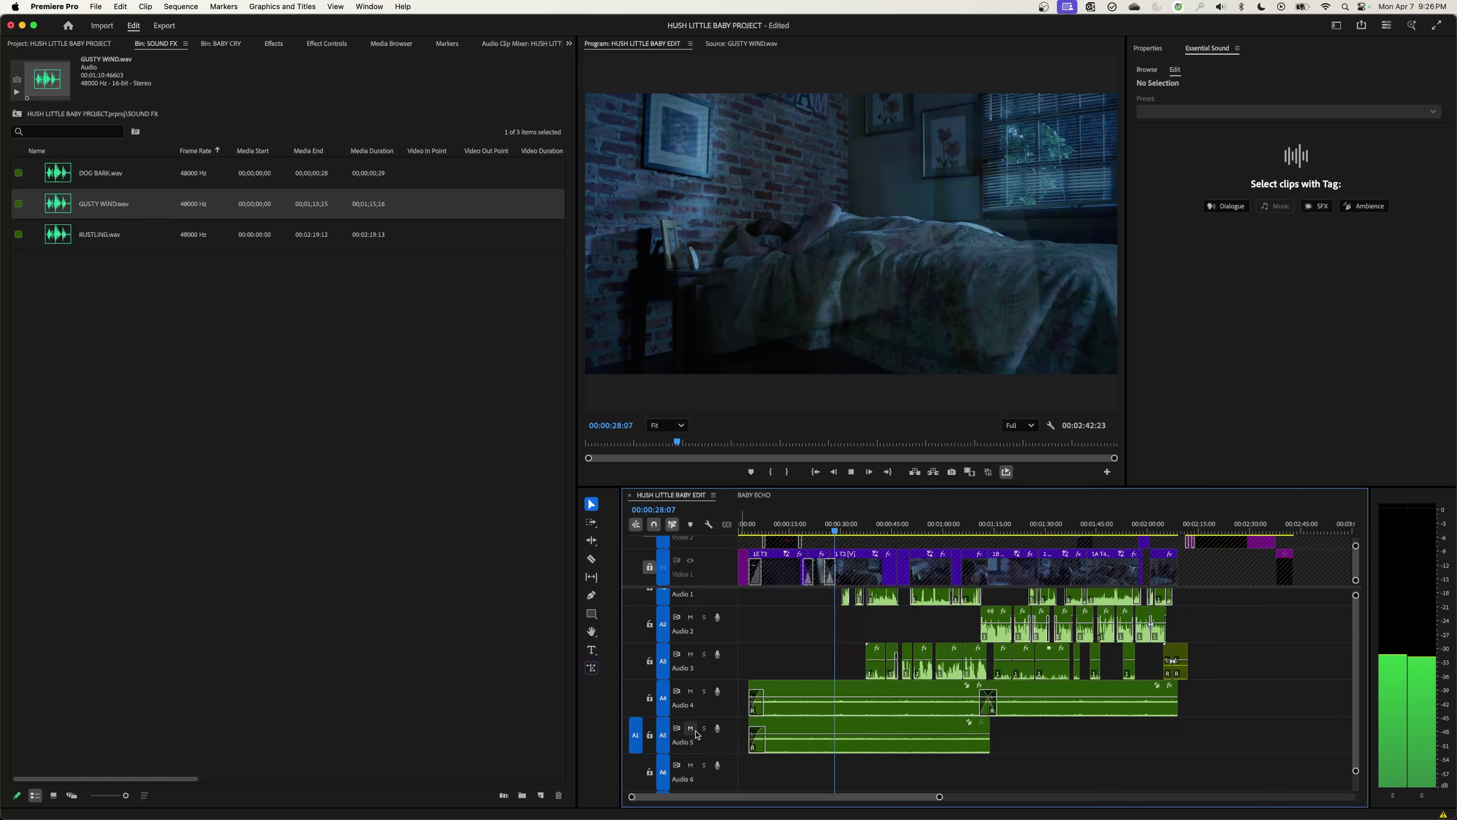
pyautogui.click(697, 734)
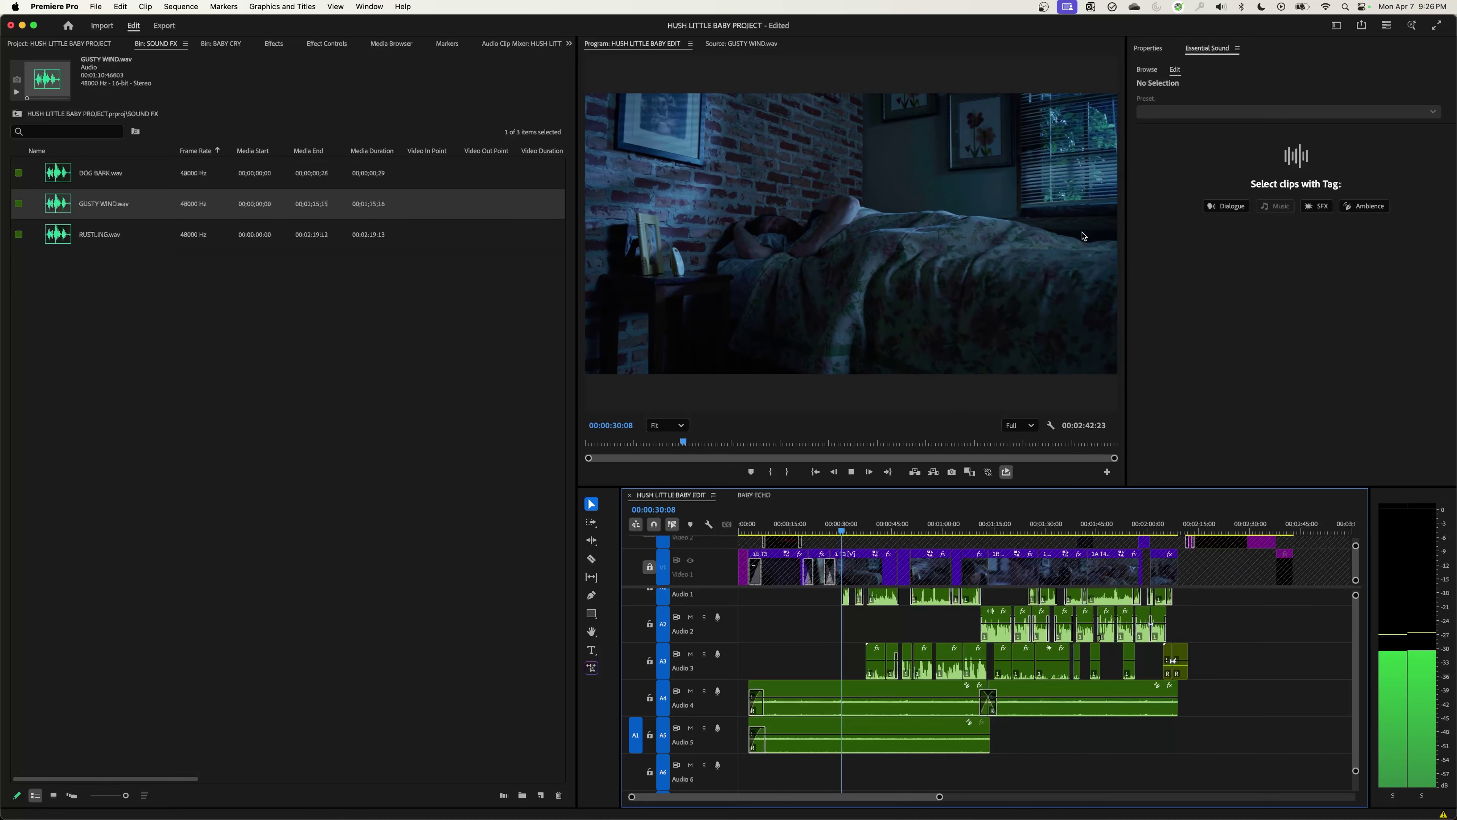
pyautogui.press('space')
# Step: Adjust the gain of the GUSTY WIND clip on Audio 5 by 2 dB and listen from 00:00:15:01
pyautogui.click(791, 527)
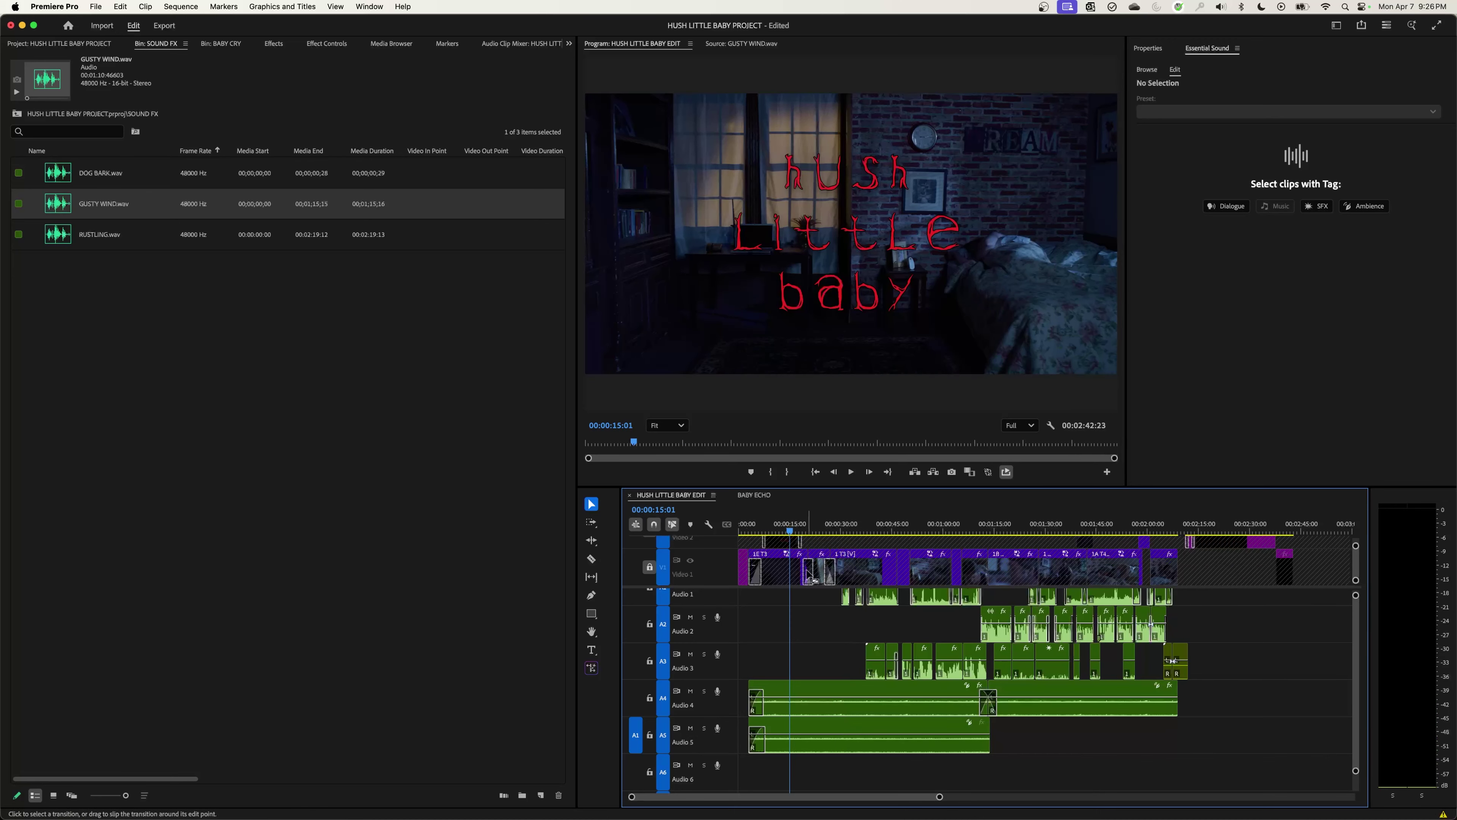
pyautogui.click(836, 730)
pyautogui.write('g')
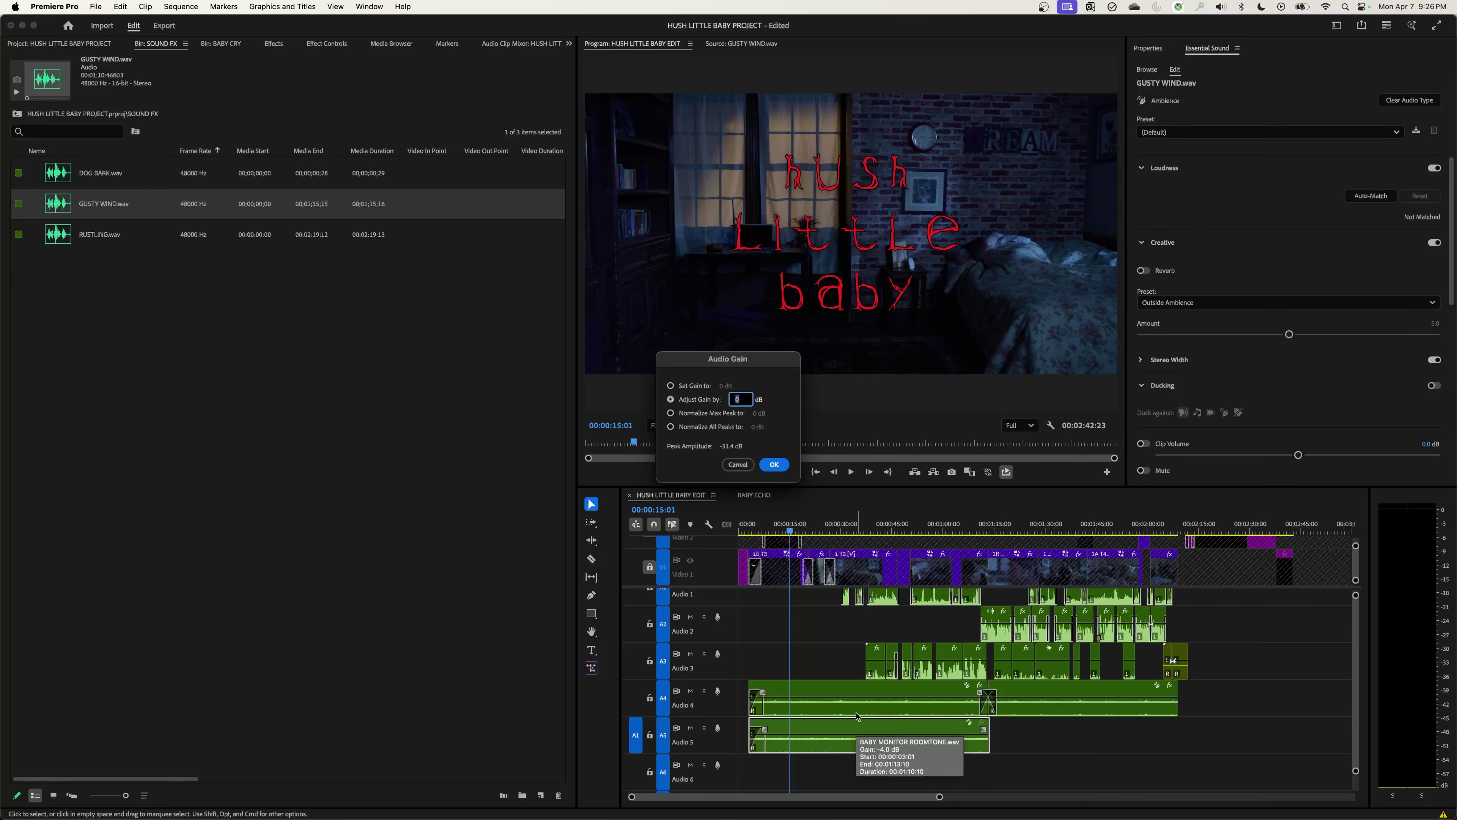
pyautogui.write('2')
pyautogui.press('Return')
pyautogui.press('space')
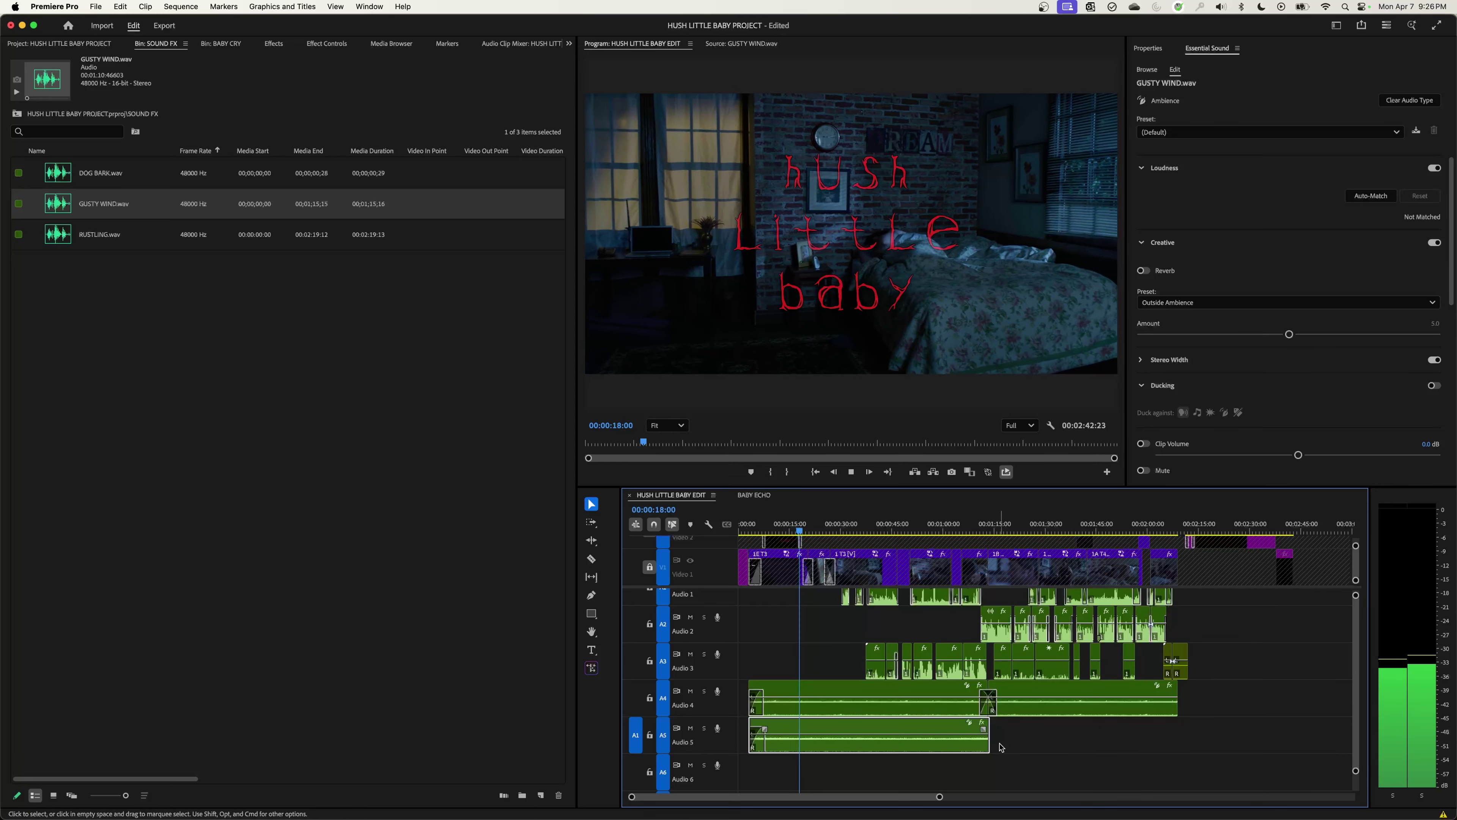
pyautogui.press('space')
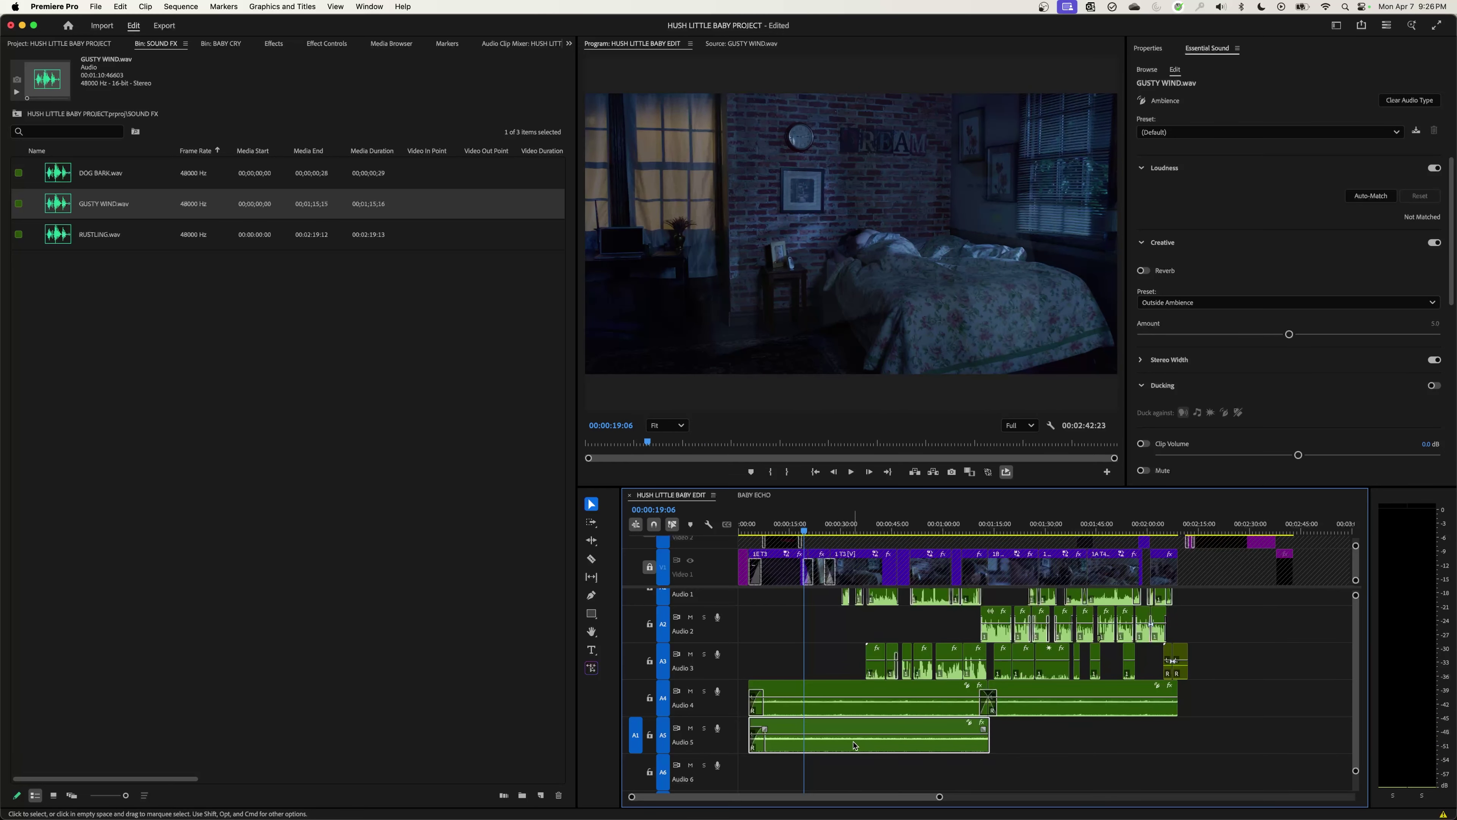
# Step: Duplicate the GUSTY WIND clip on Audio 5, place the copy directly after the original, and crossfade the two
pyautogui.moveTo(847, 747); pyautogui.dragTo(1084, 750)
pyautogui.click(1011, 748)
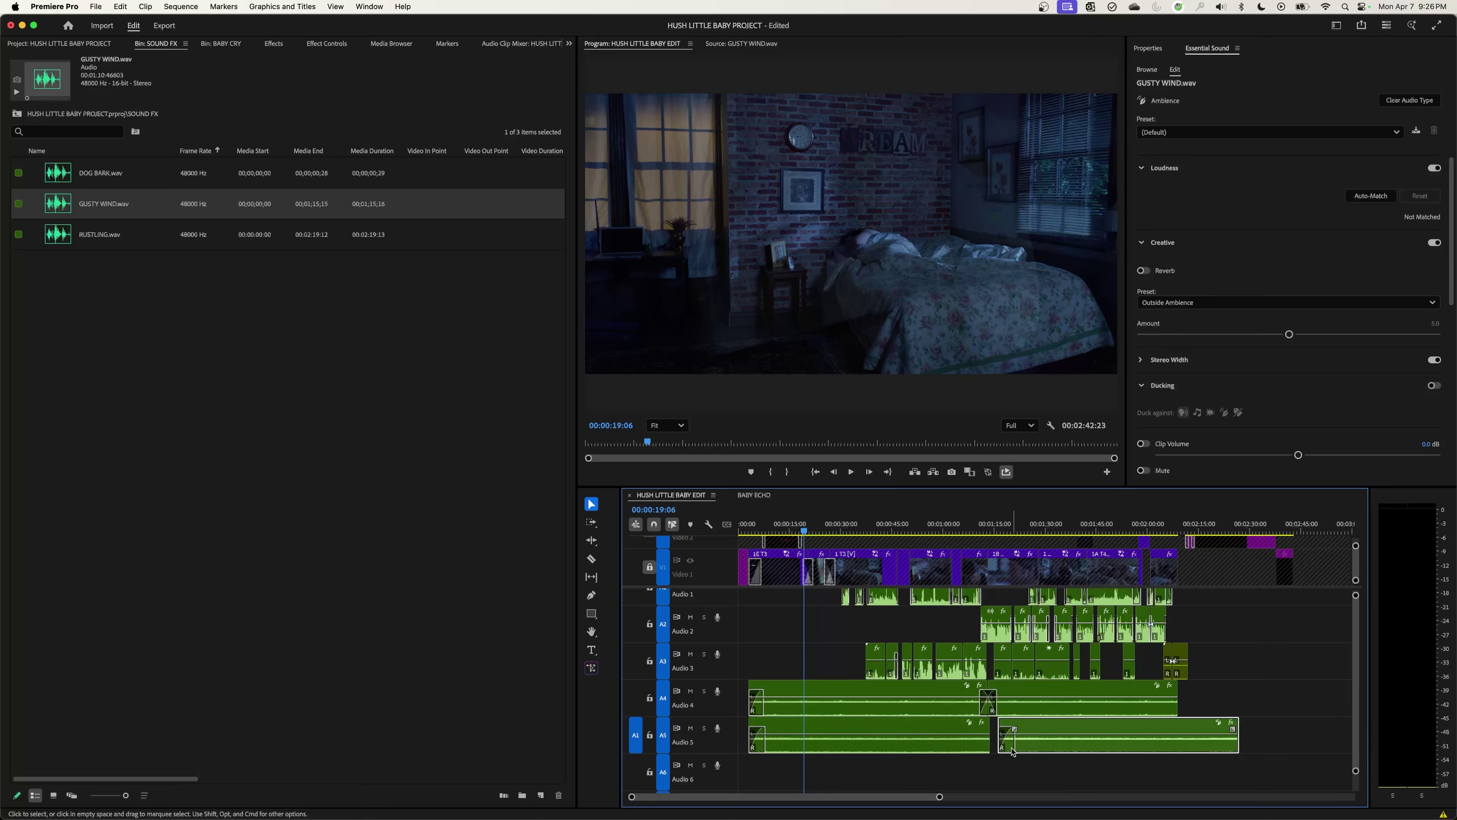
pyautogui.click(1013, 748)
pyautogui.click(1015, 763)
pyautogui.click(1018, 748)
pyautogui.press('Delete')
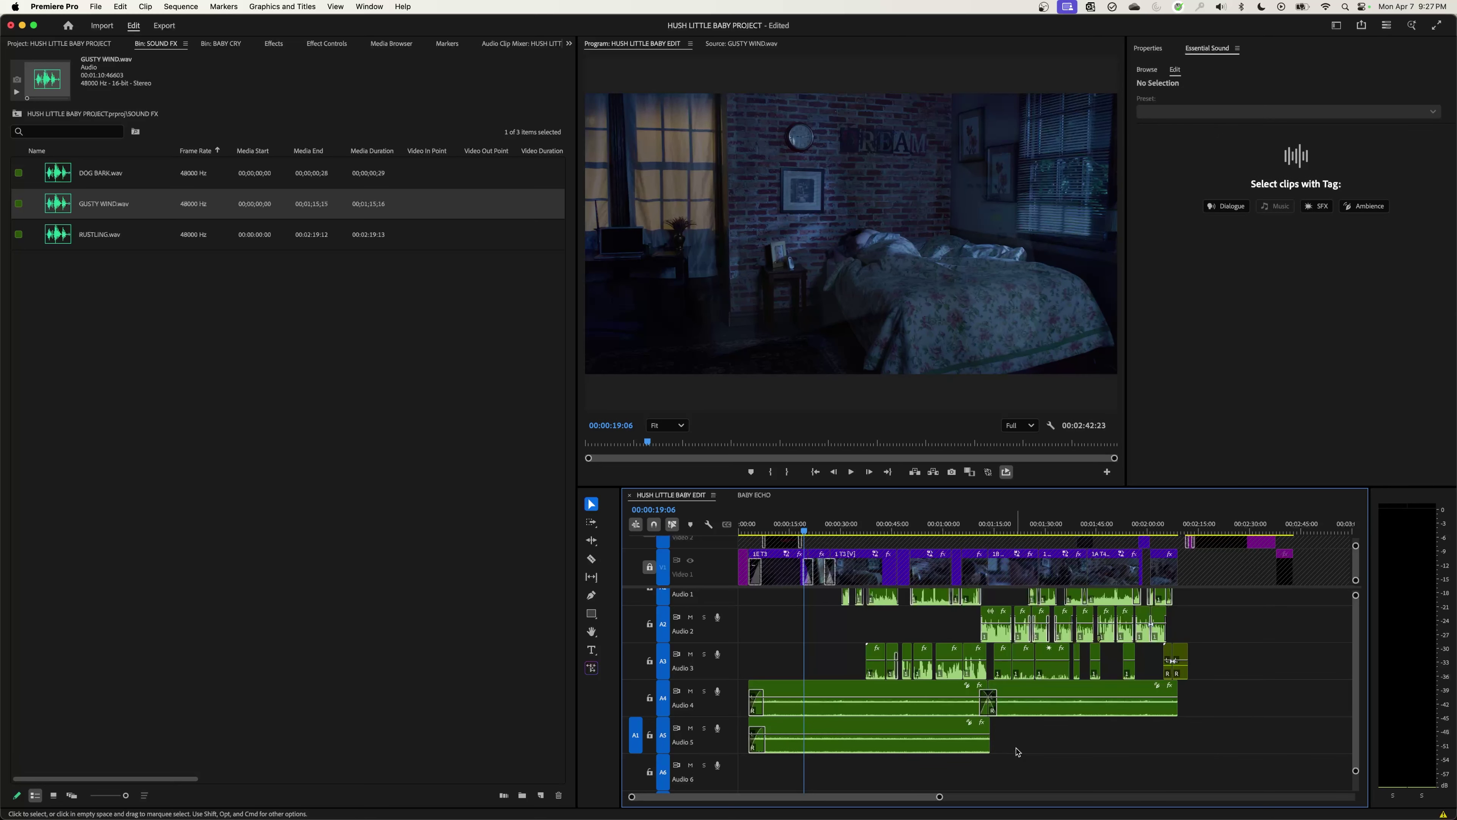
pyautogui.press('super+z')
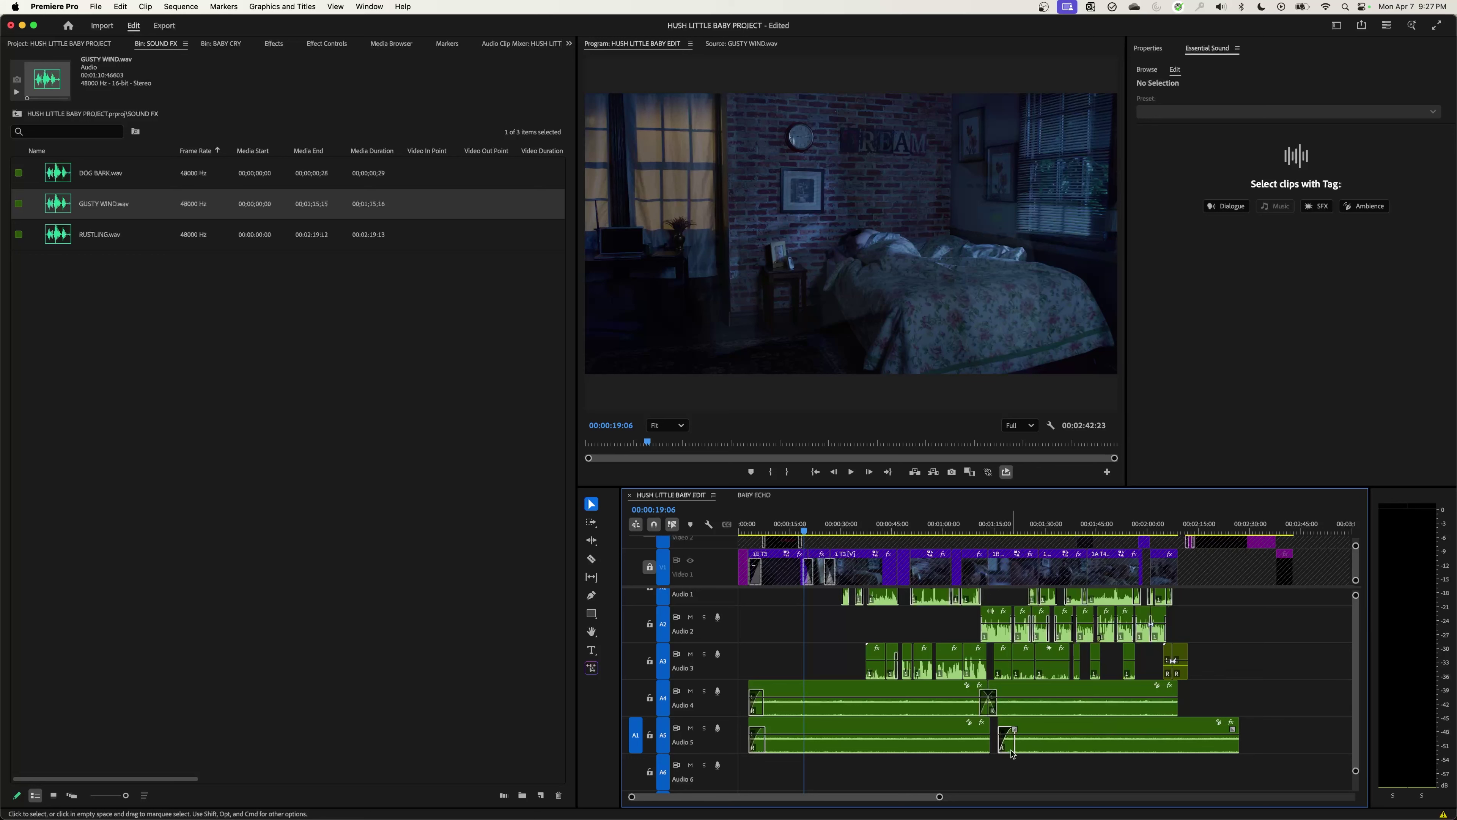
pyautogui.moveTo(1023, 752); pyautogui.dragTo(978, 730)
# Step: Play back the crossfade between the two wind clips on Audio 5, starting just before the join
pyautogui.click(972, 528)
pyautogui.press('space')
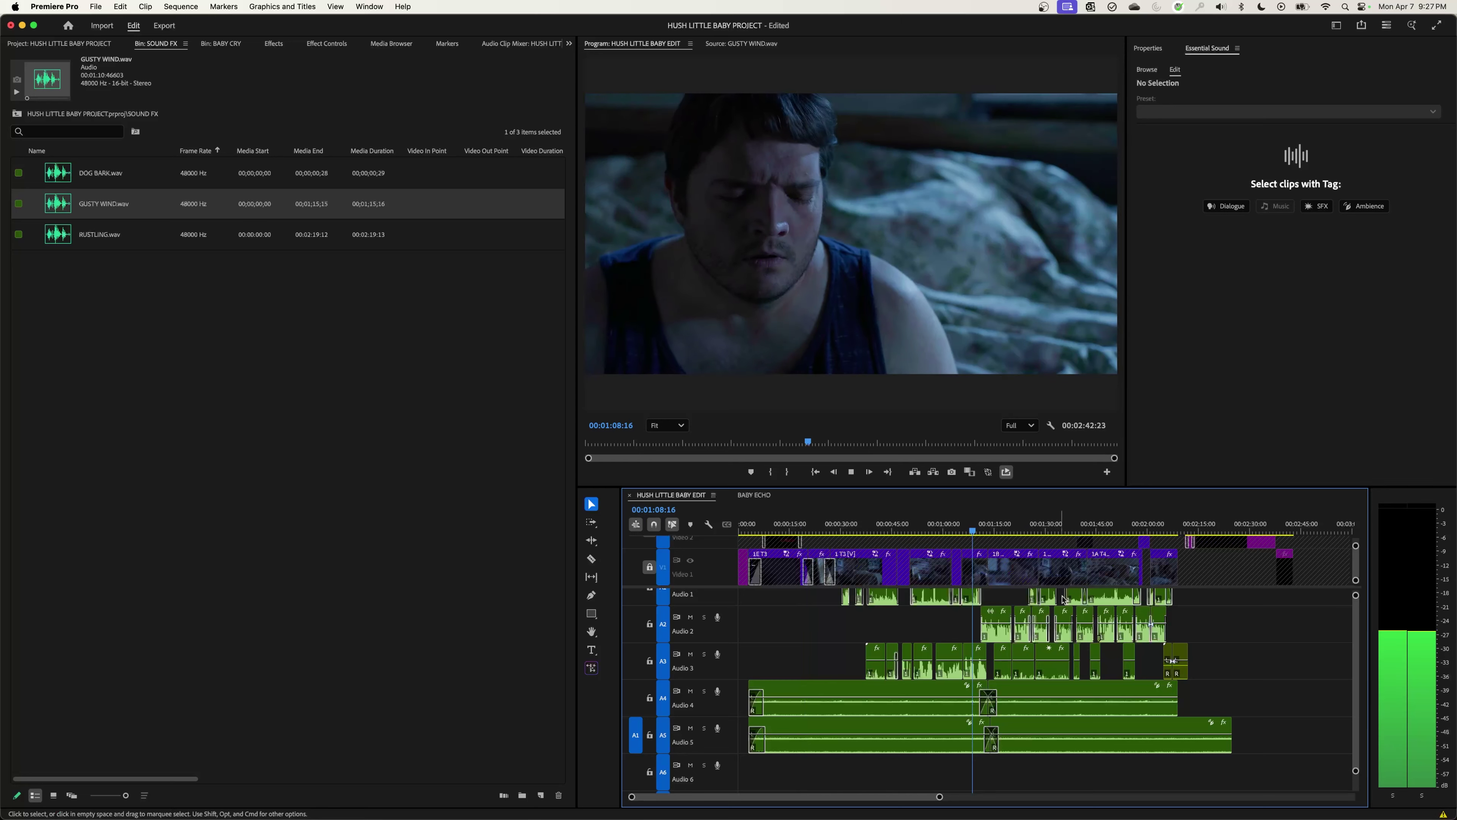
pyautogui.press('=')
pyautogui.press('=')
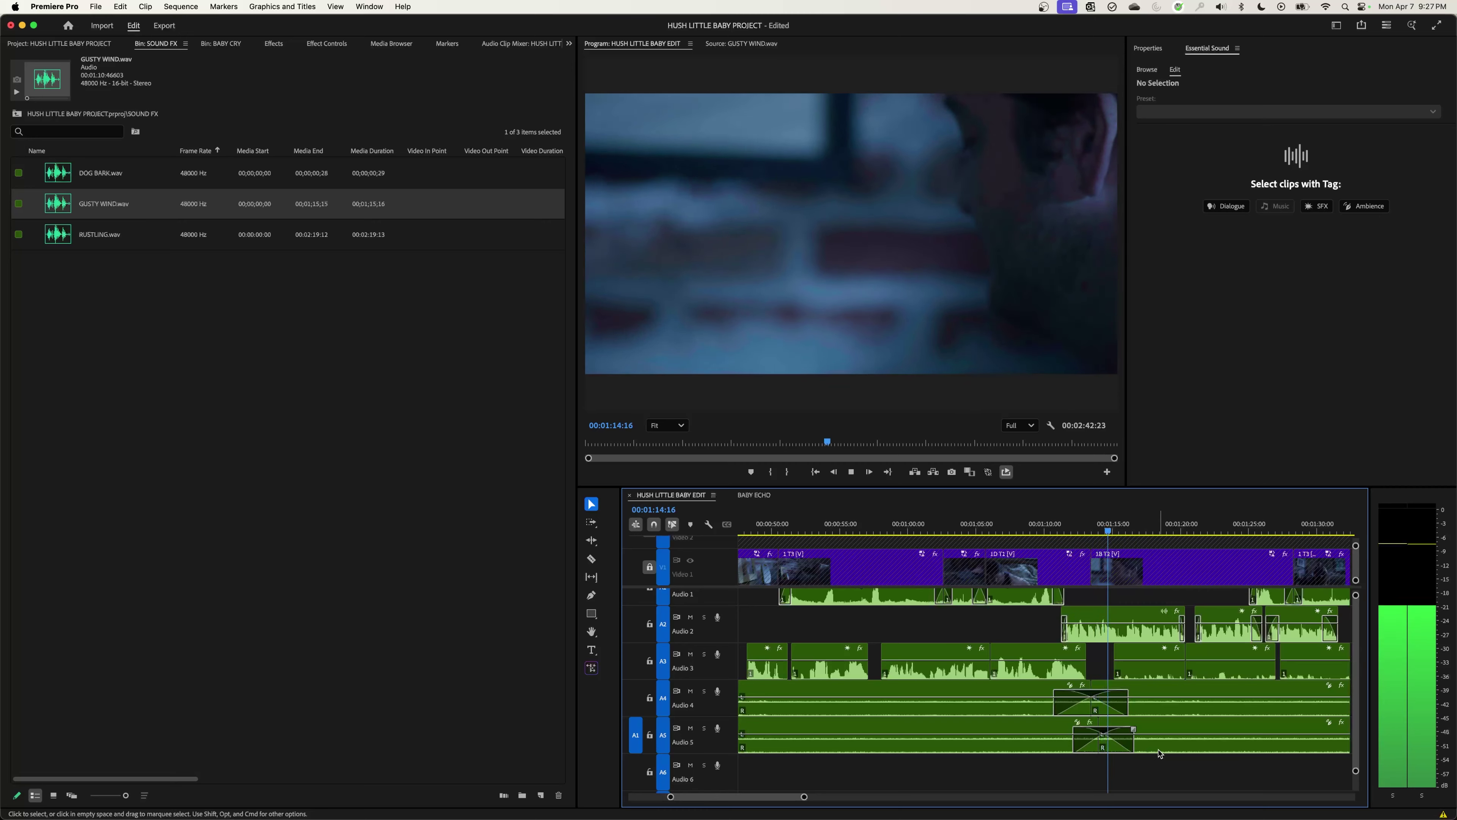
pyautogui.press('-')
pyautogui.press('-')
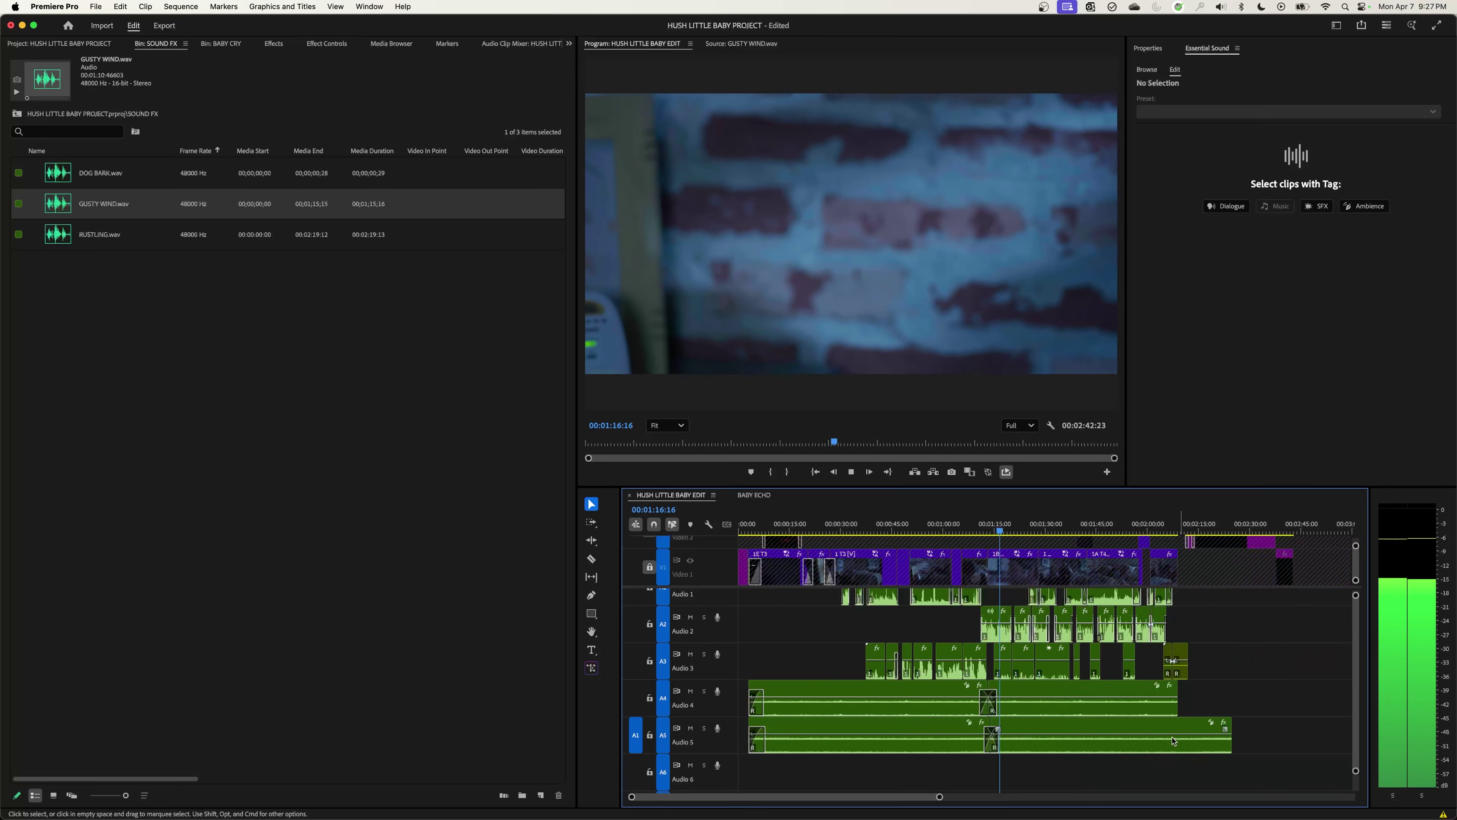
pyautogui.press('space')
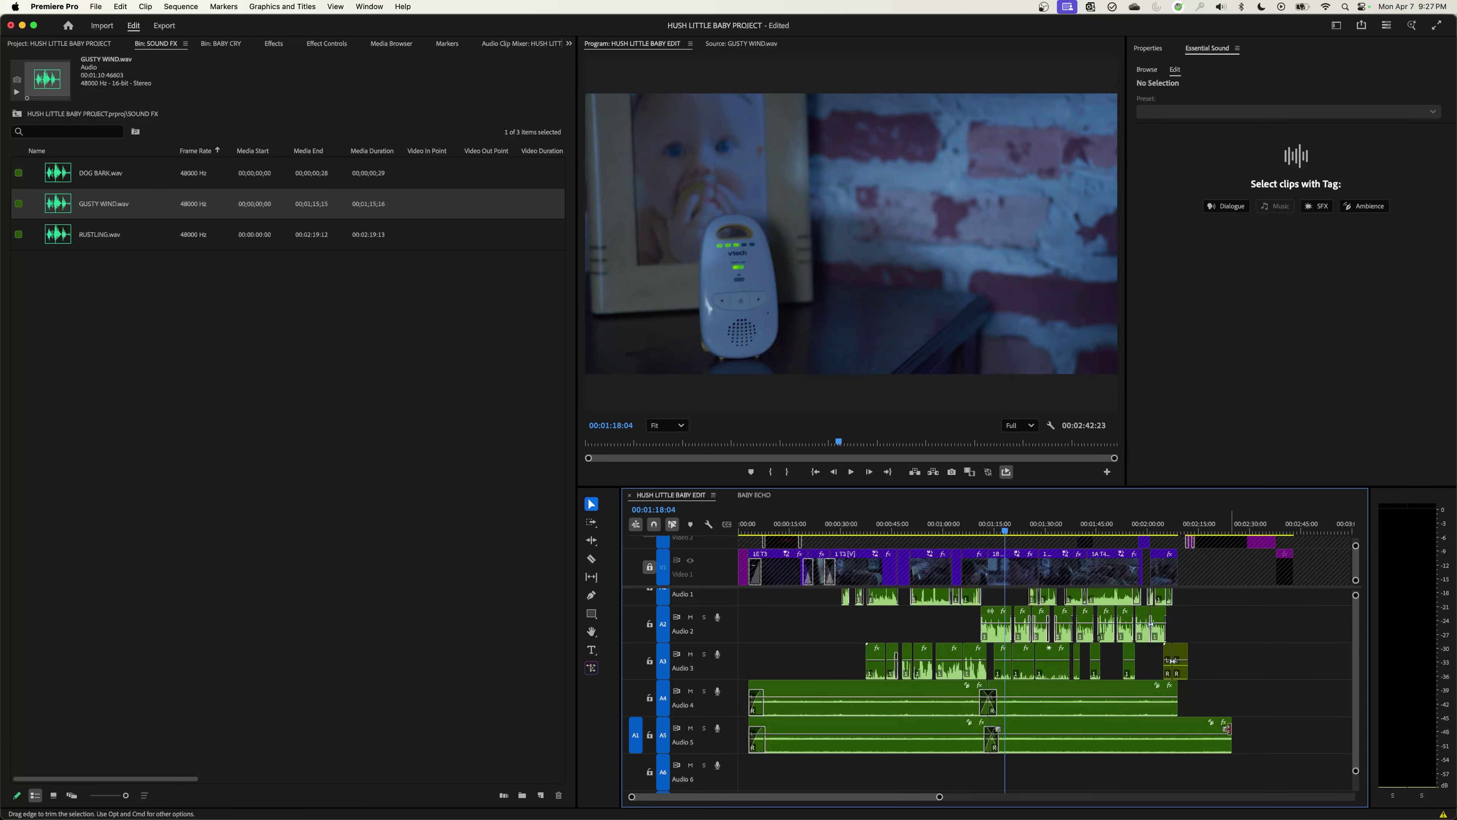
# Step: Trim the end of the second wind clip on Audio 5 to match the room tone's end and play the ending
pyautogui.moveTo(1227, 730); pyautogui.dragTo(1177, 727)
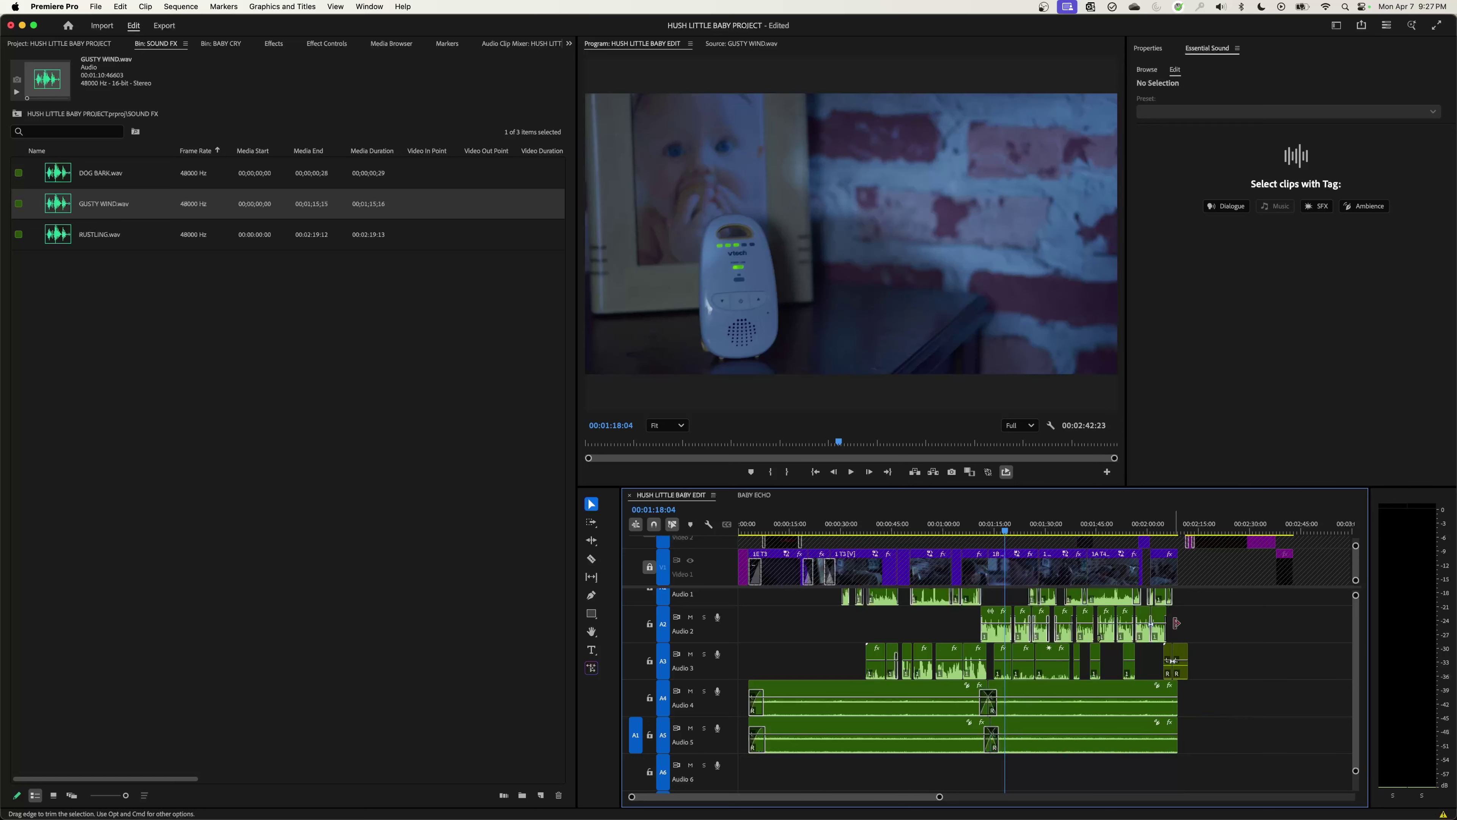
pyautogui.click(1168, 531)
pyautogui.press('space')
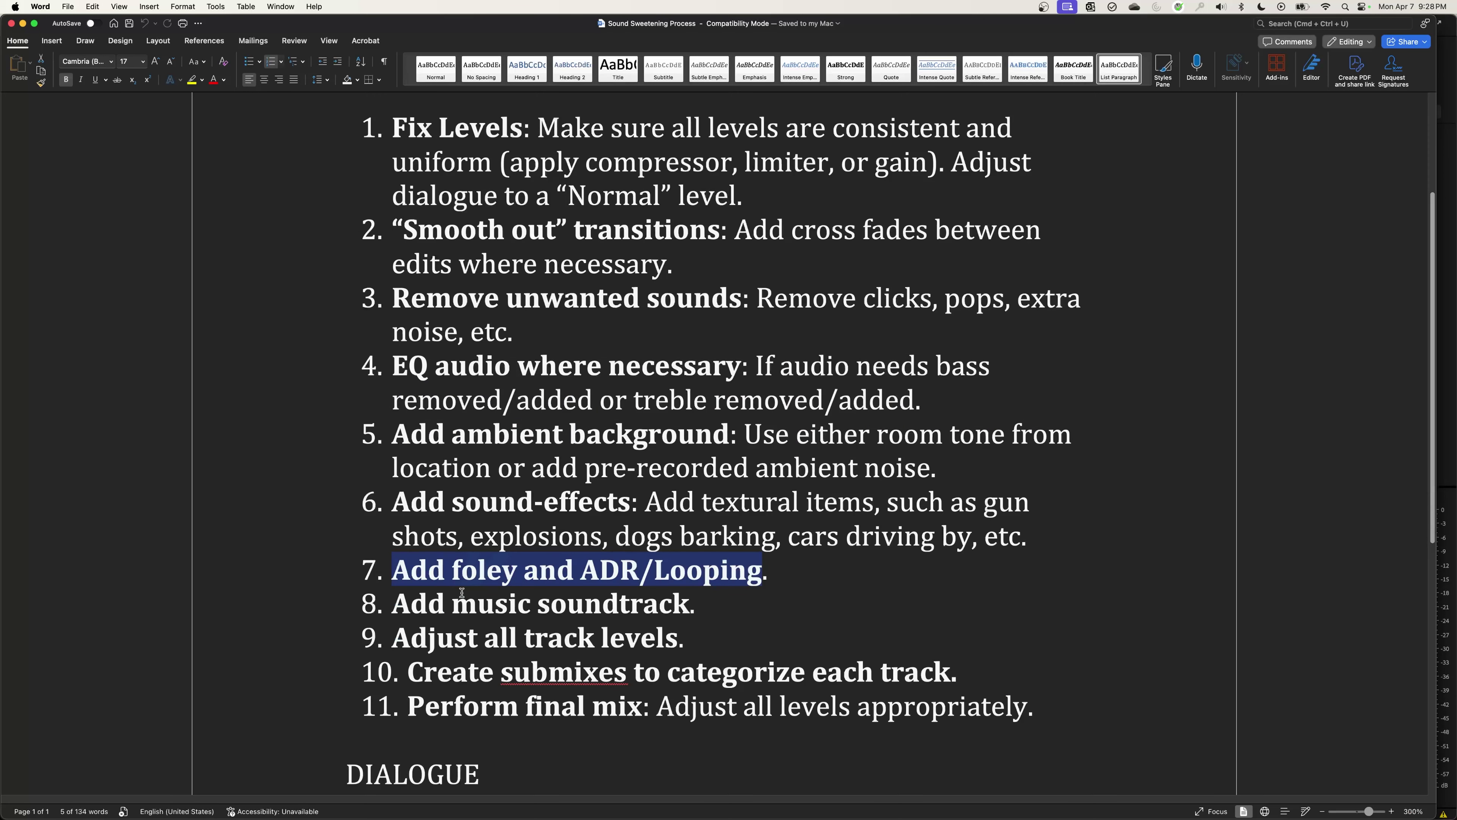
# Step: Highlight item 6, Add sound-effects, and its examples in the Word sound sweetening checklist, and return to Premiere Pro
pyautogui.click(448, 591)
pyautogui.moveTo(414, 502); pyautogui.dragTo(780, 547)
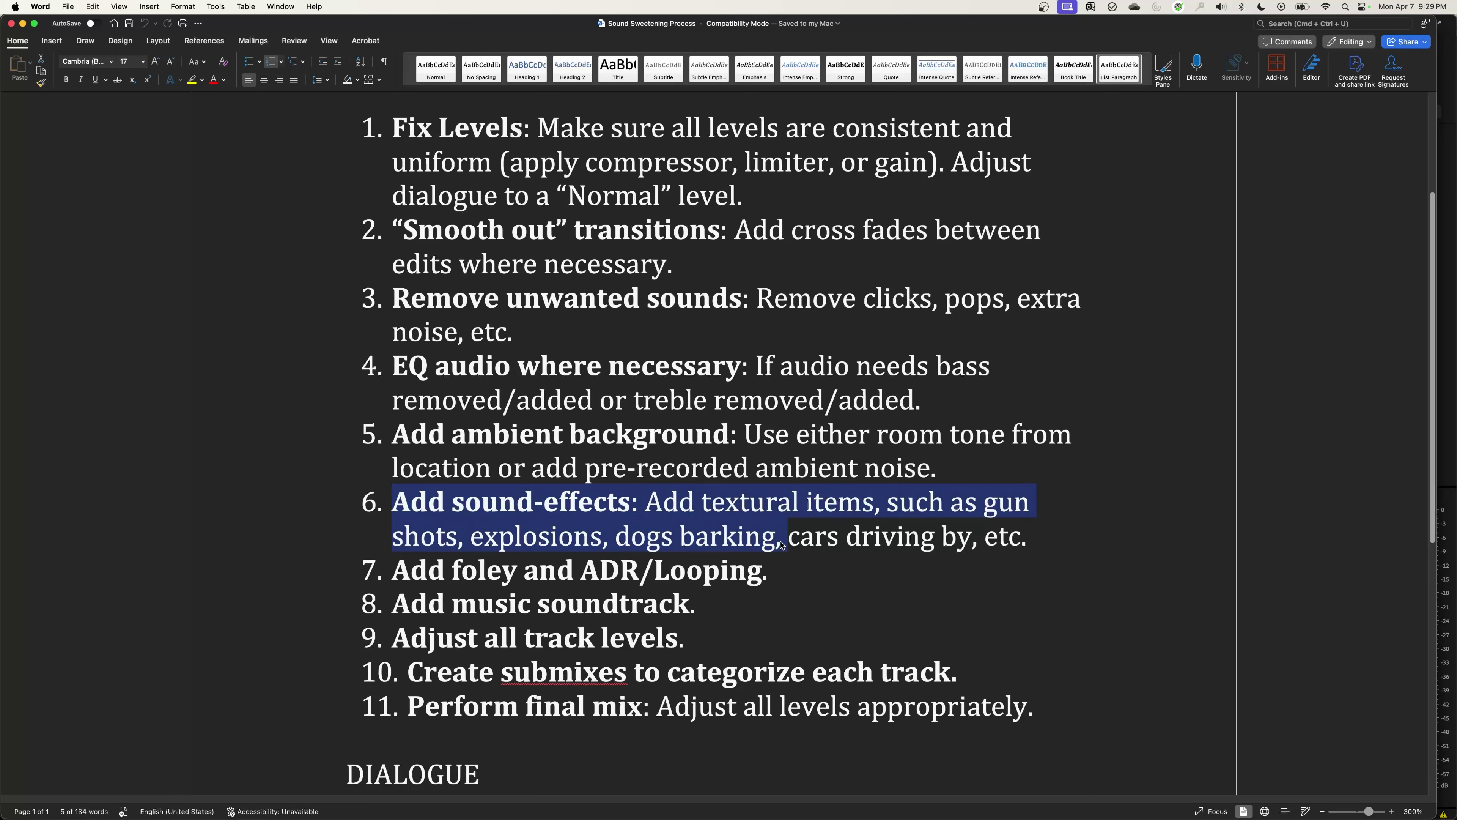
pyautogui.click(772, 538)
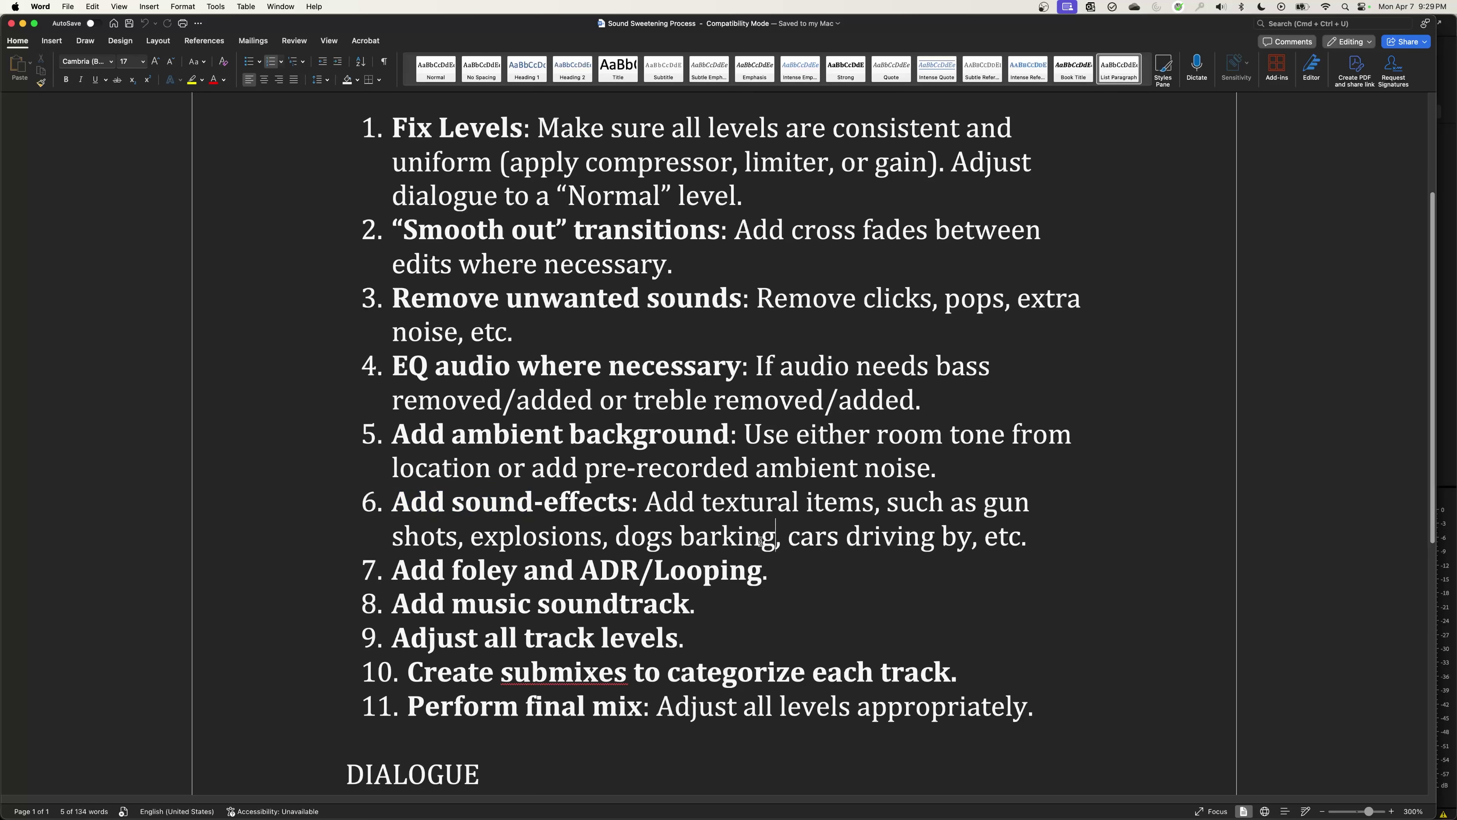
pyautogui.keyDown('shift'); pyautogui.click(619, 537); pyautogui.keyUp('shift')
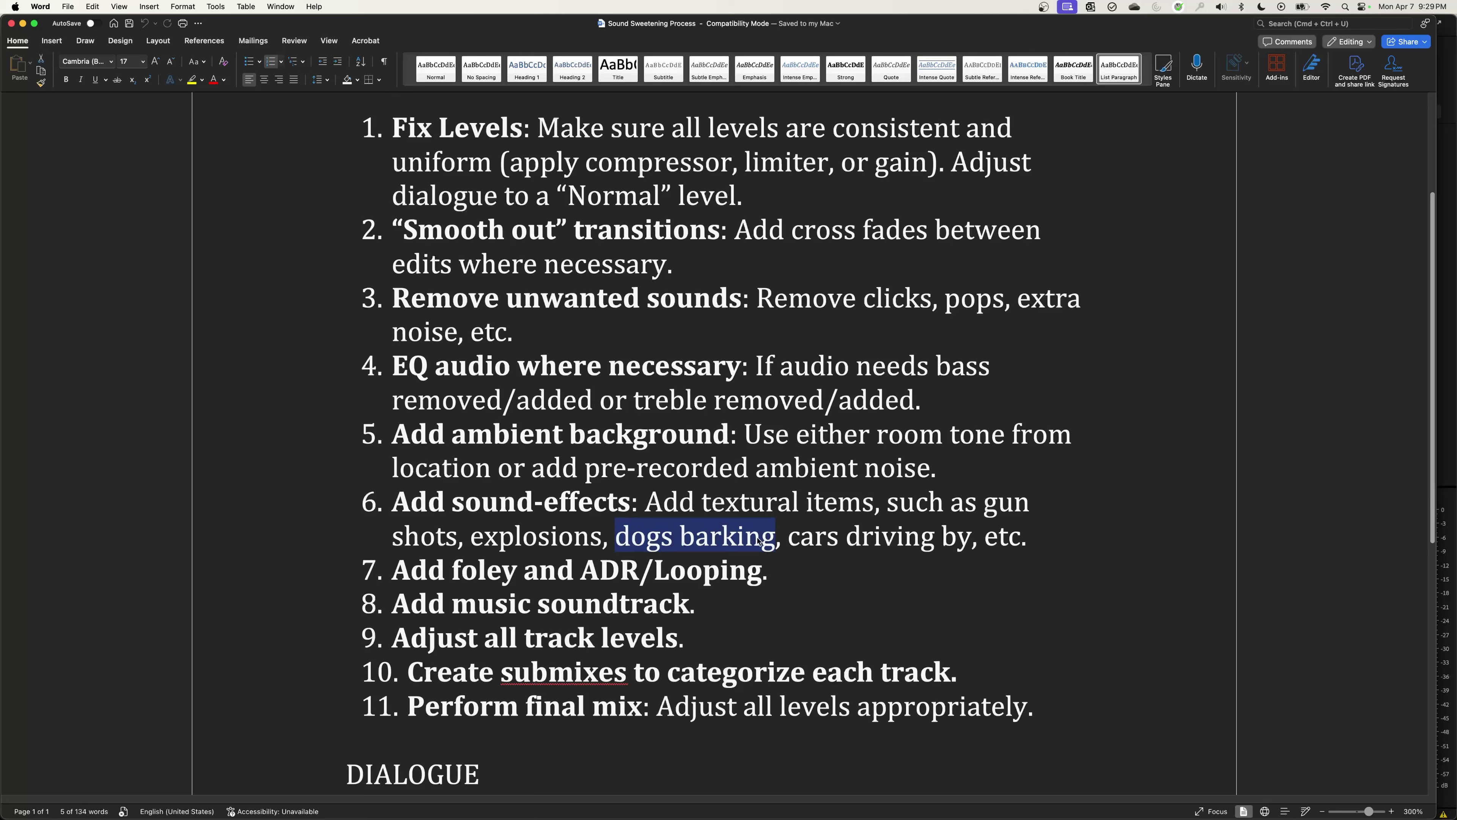
pyautogui.moveTo(791, 544); pyautogui.dragTo(894, 543)
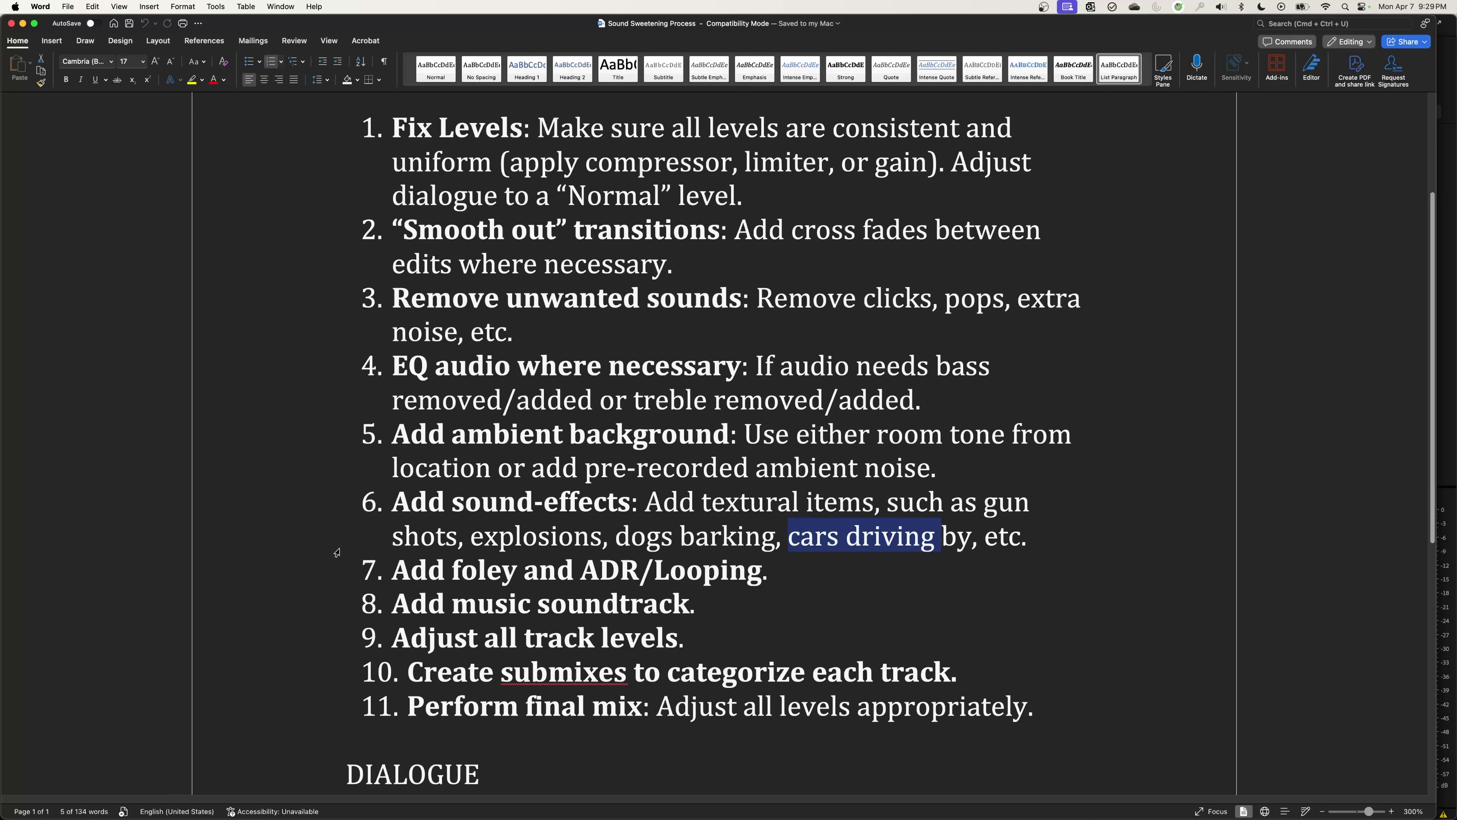
pyautogui.click(235, 530)
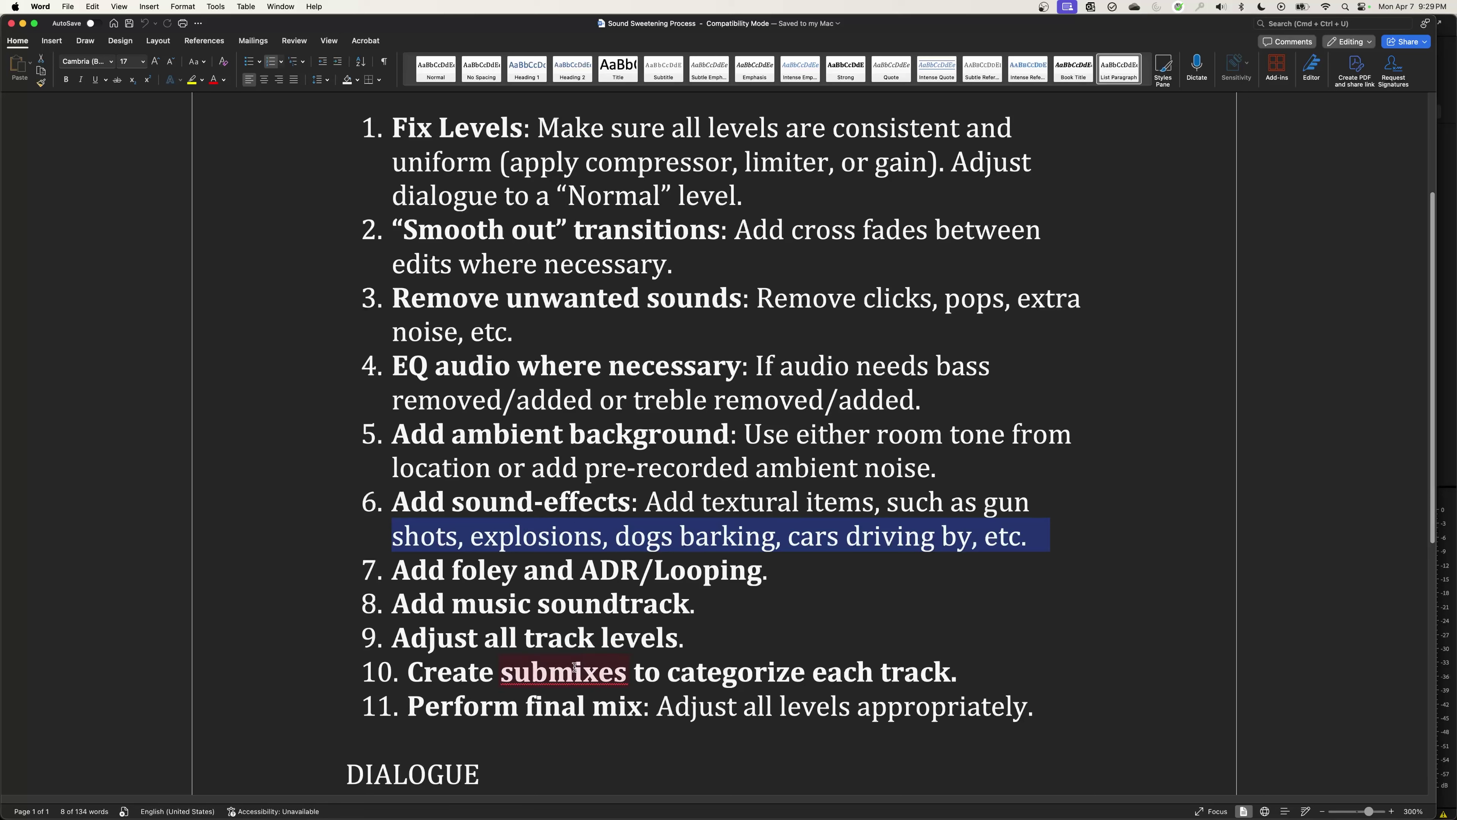
pyautogui.press('super+Tab')
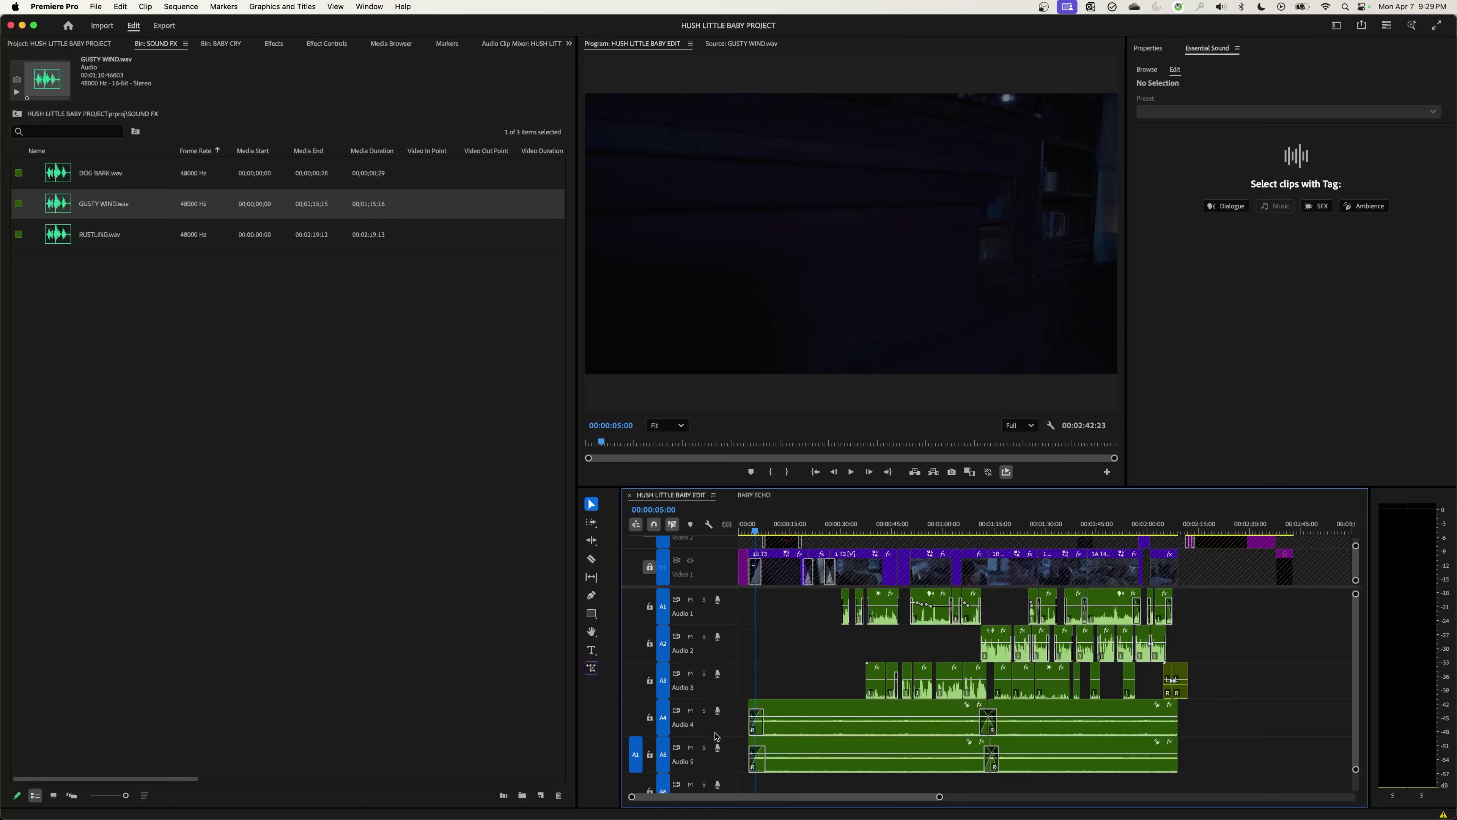
# Step: Target Audio 6, preview DOG BARK.wav in the Source monitor, and overwrite it onto Audio 6 at 00:00:05:00
pyautogui.scroll(-5, 746, 726)
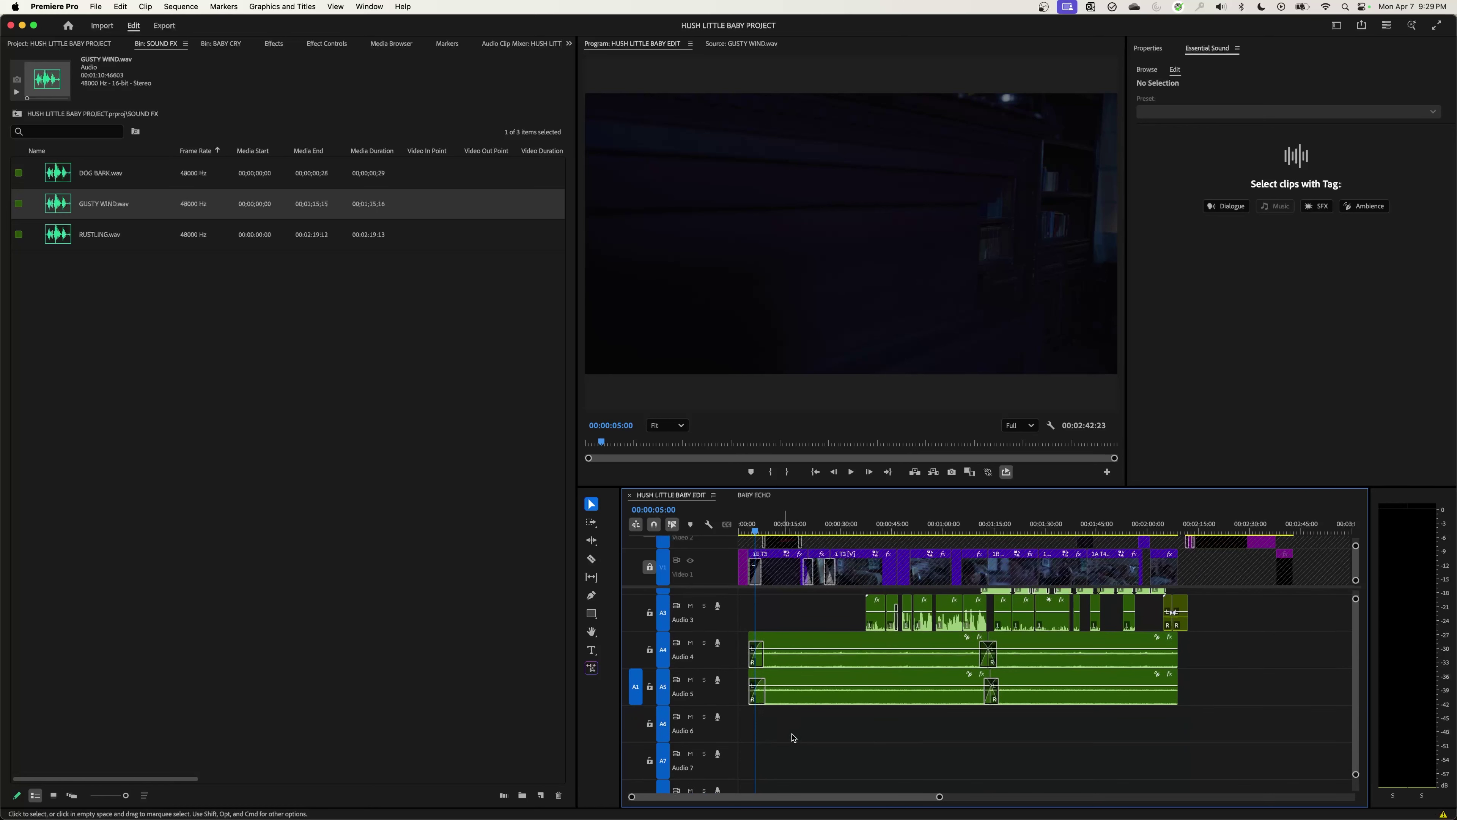
pyautogui.click(636, 725)
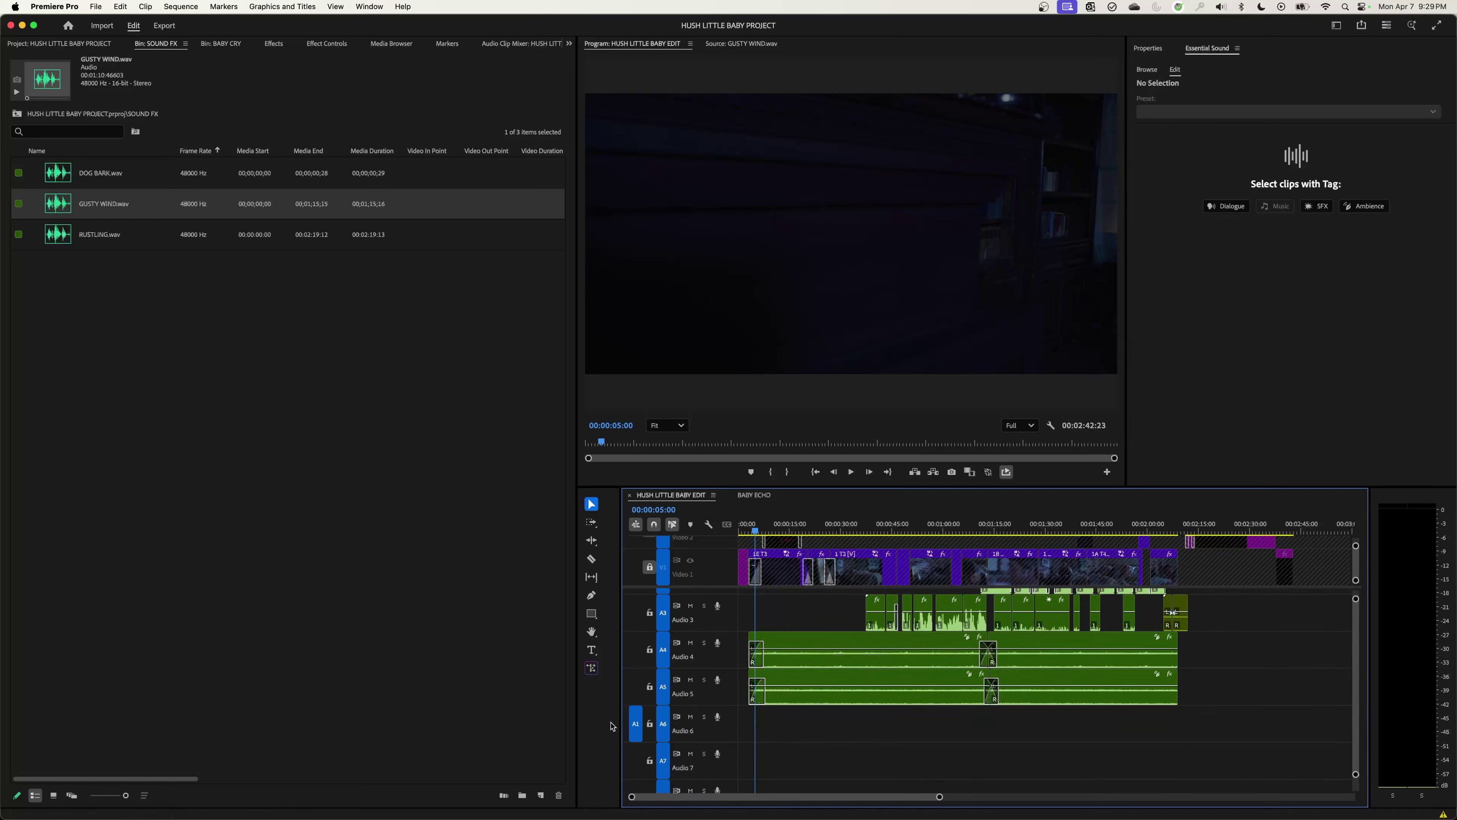
pyautogui.doubleClick(65, 177)
pyautogui.press('space')
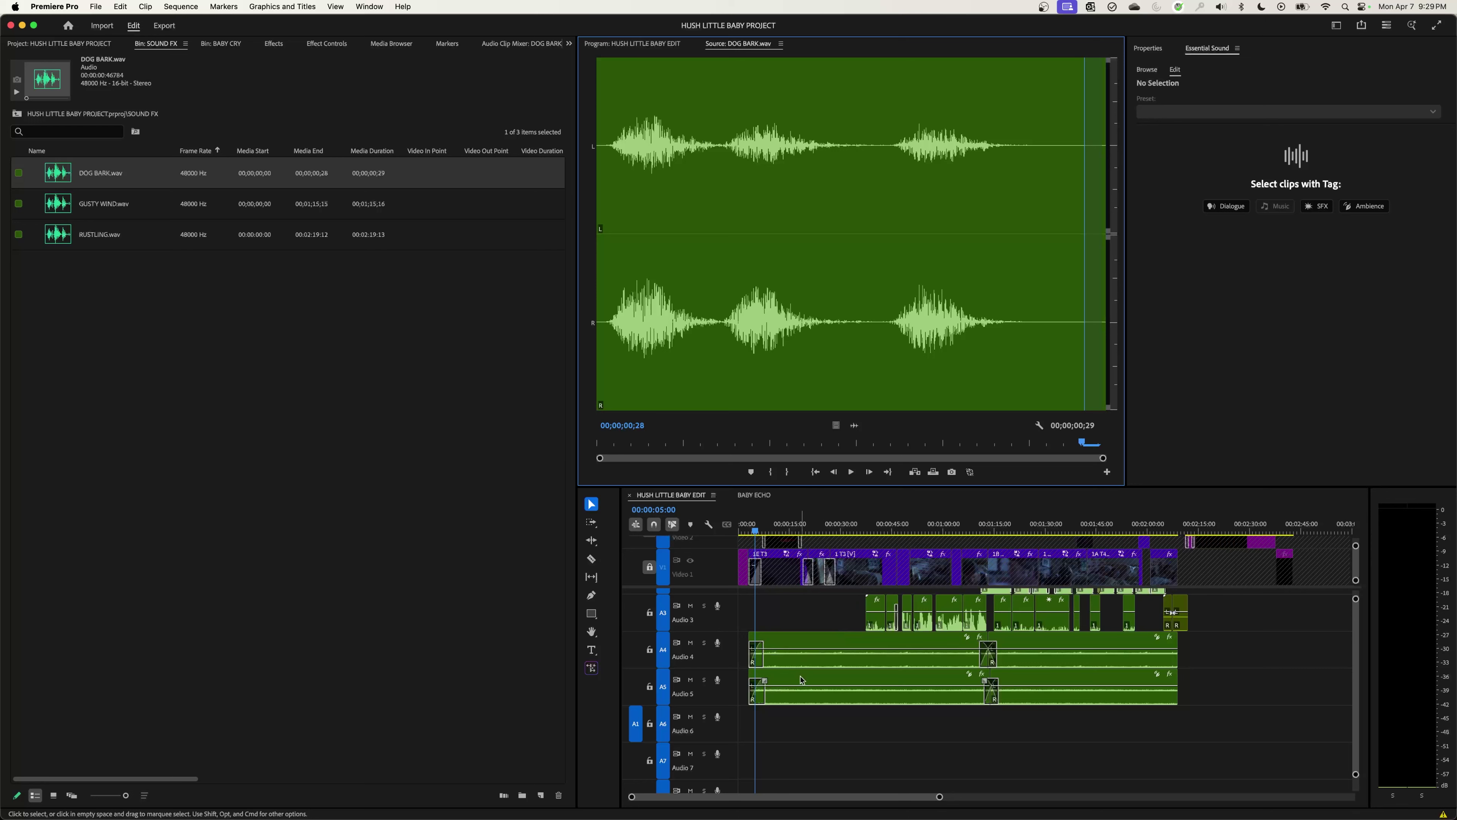
pyautogui.press('.')
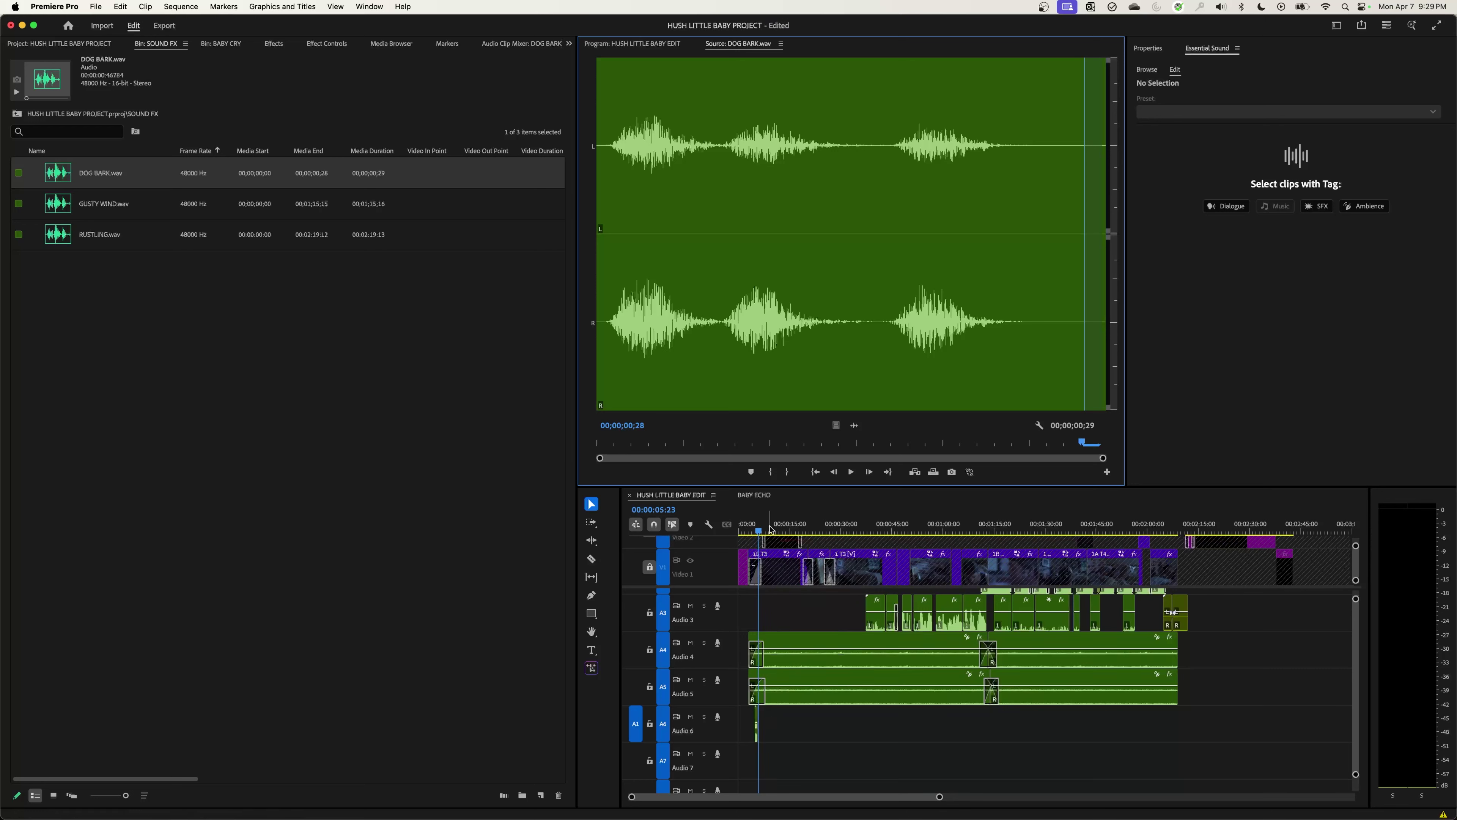
# Step: Move the dog bark clip along Audio 6 to about 00:00:13:04, under the title, and play it back
pyautogui.click(826, 615)
pyautogui.press('=')
pyautogui.press('=')
pyautogui.press('=')
pyautogui.press('=')
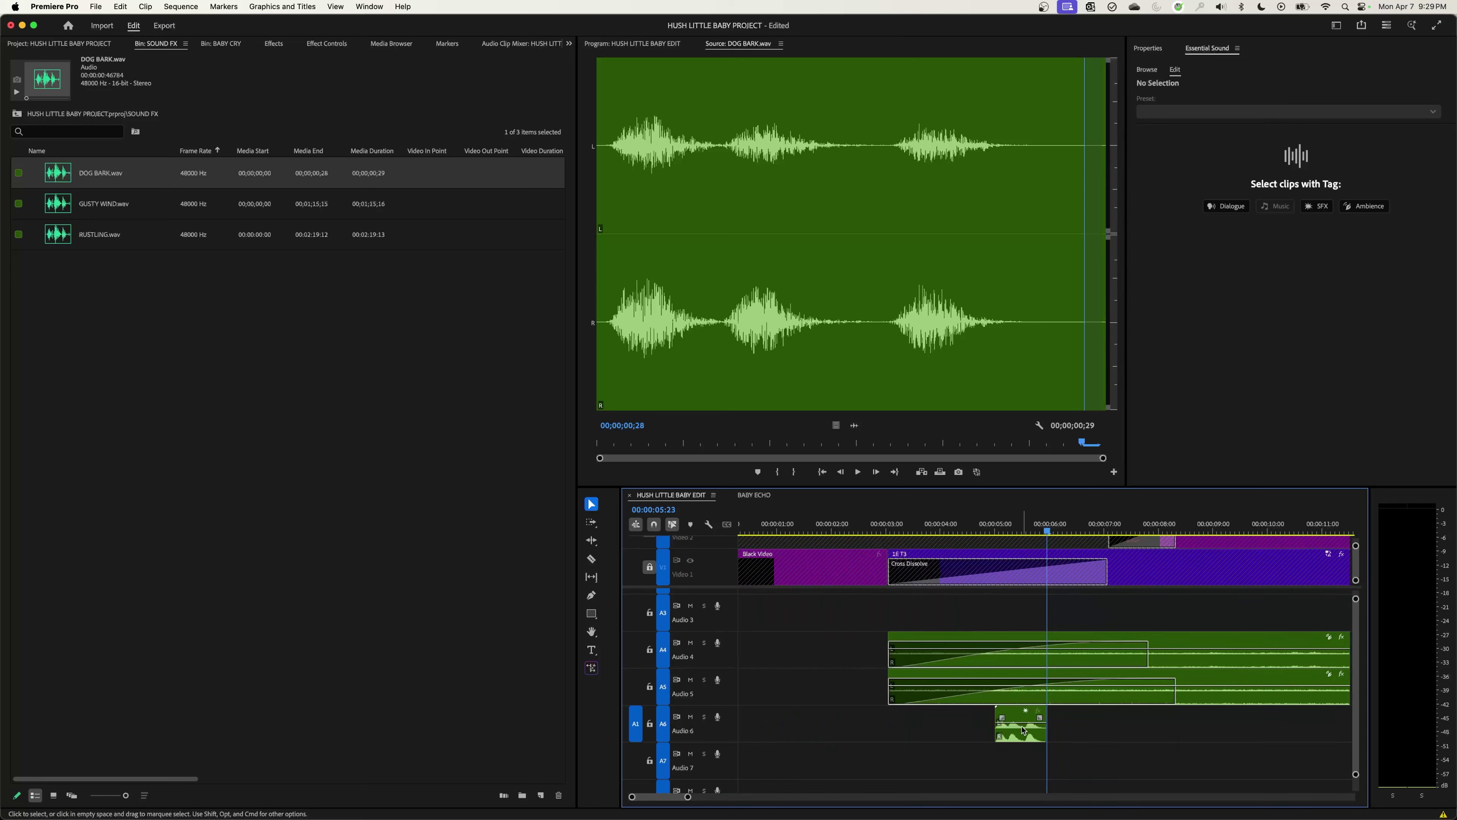
pyautogui.press('-')
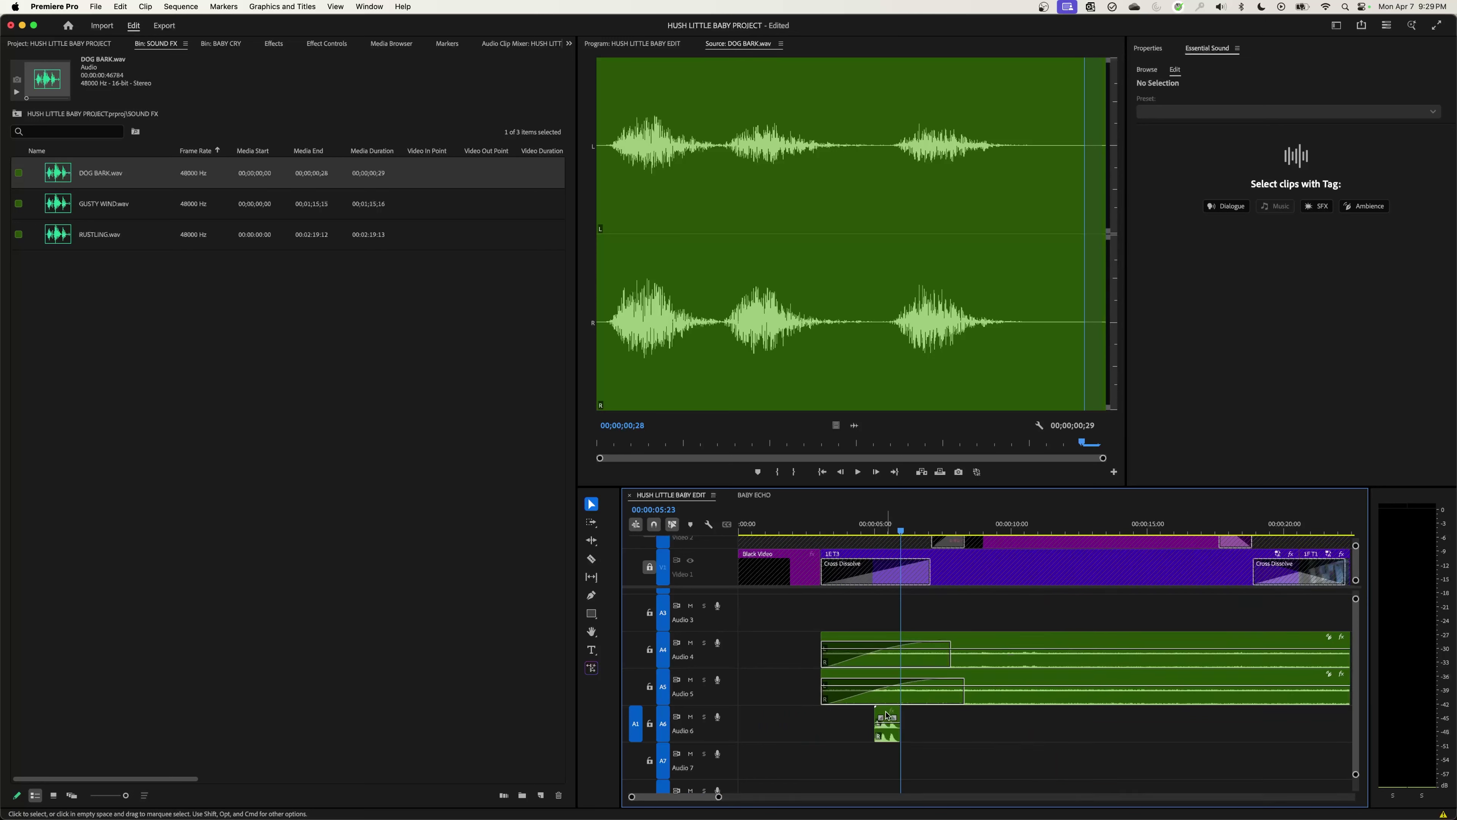
pyautogui.moveTo(887, 714); pyautogui.dragTo(1112, 742)
pyautogui.click(1066, 528)
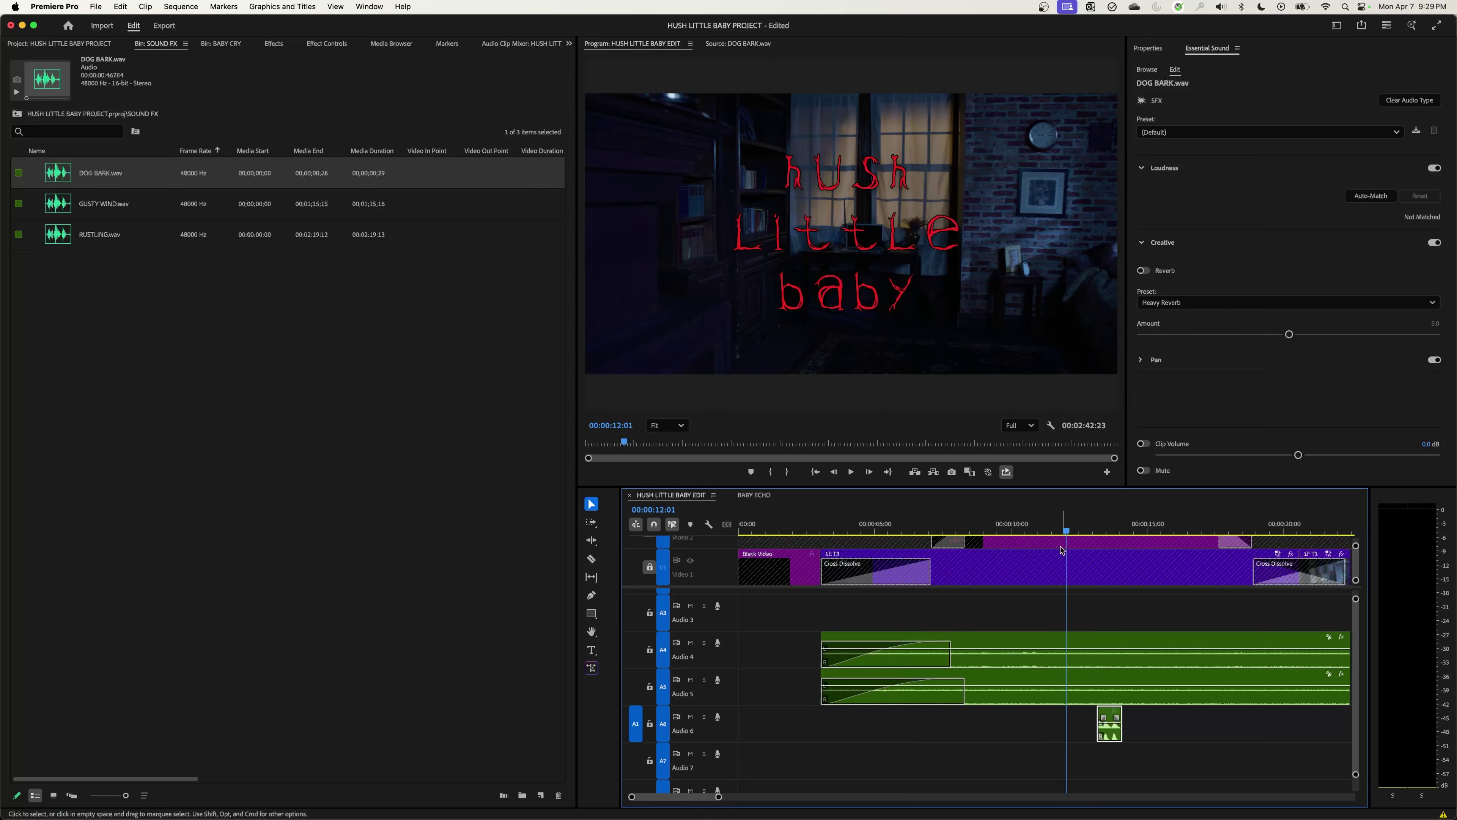
pyautogui.press('\\')
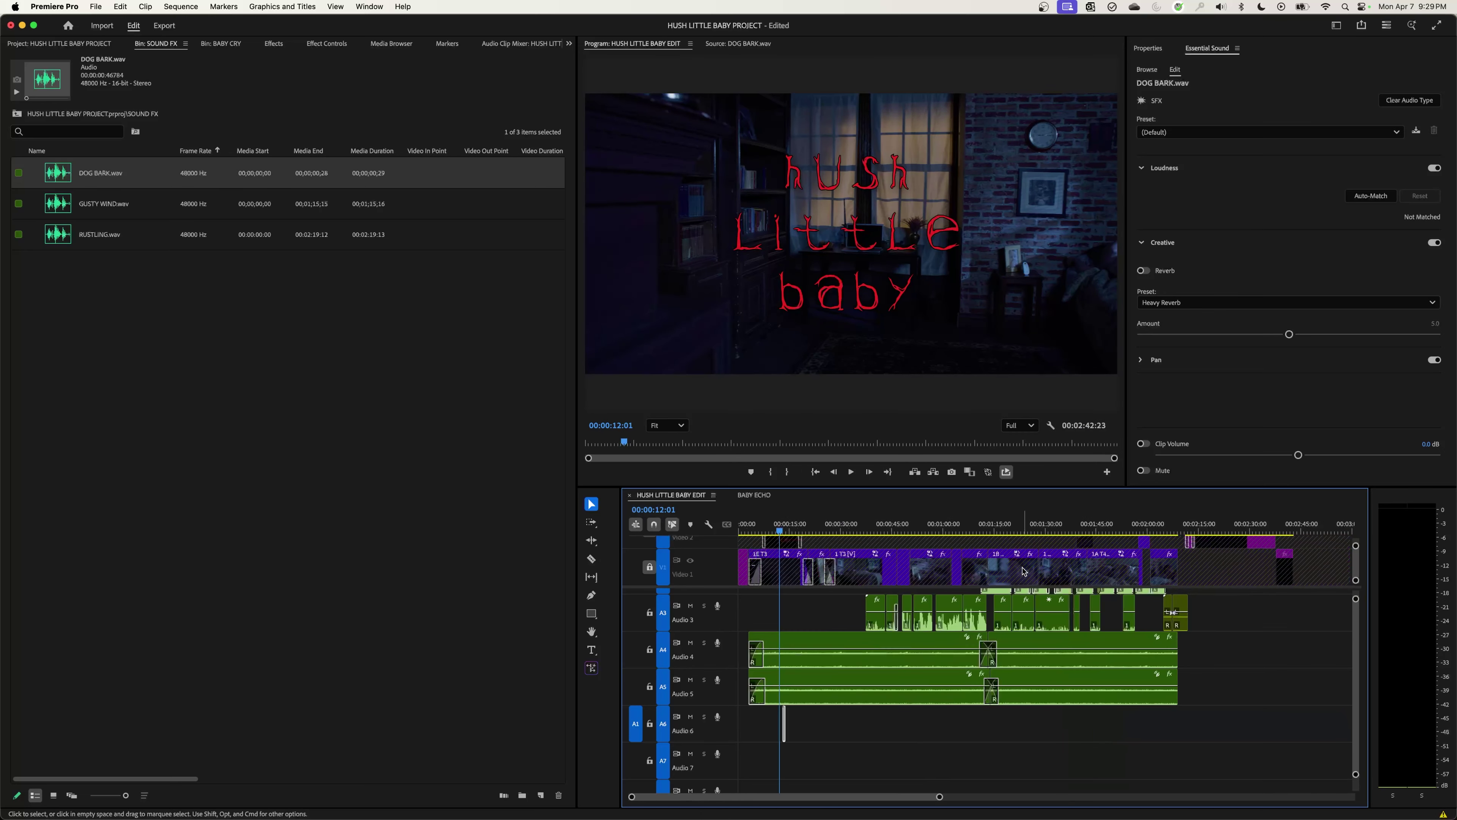
pyautogui.press('space')
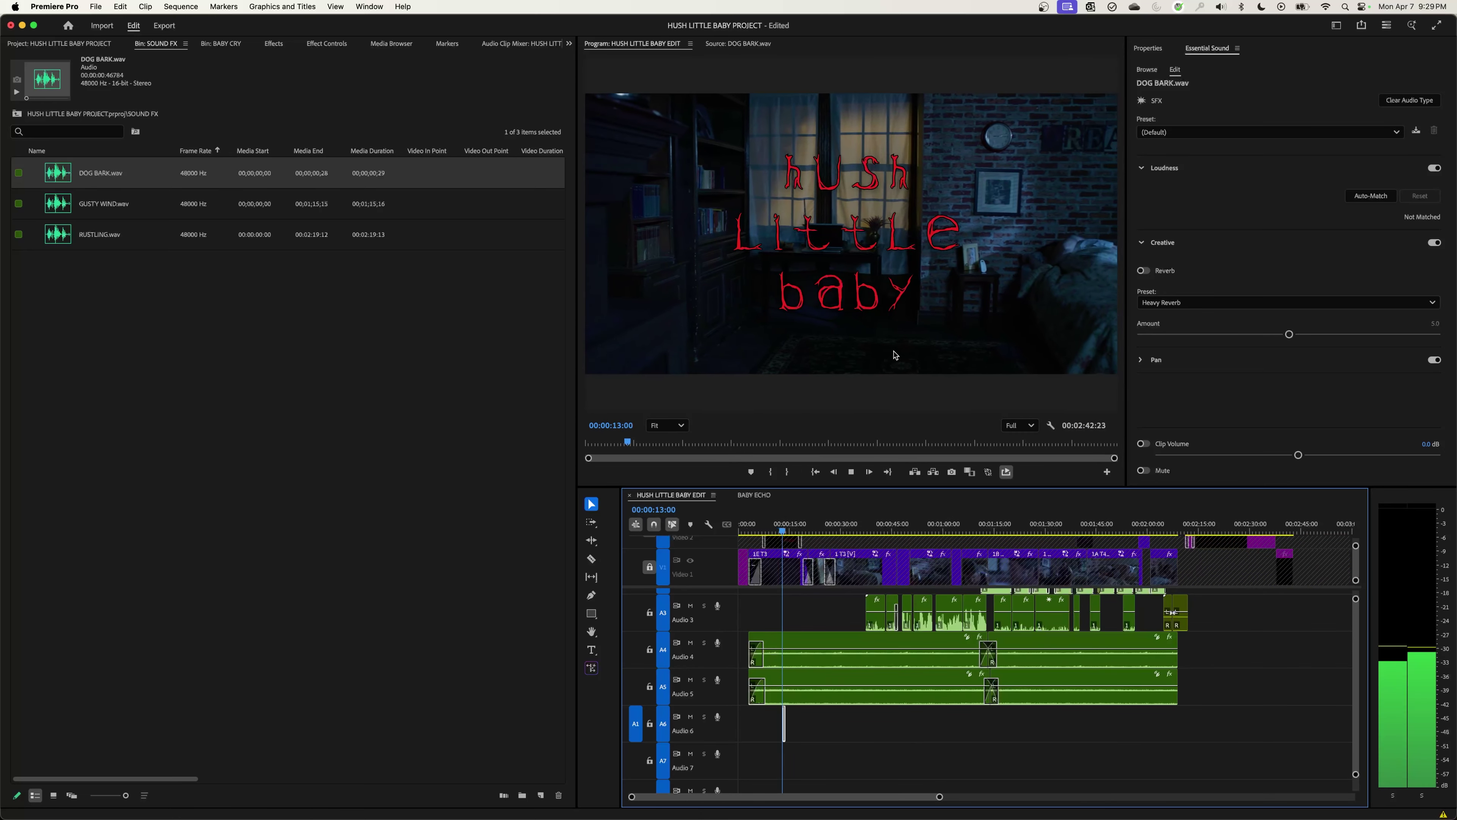
pyautogui.press('space')
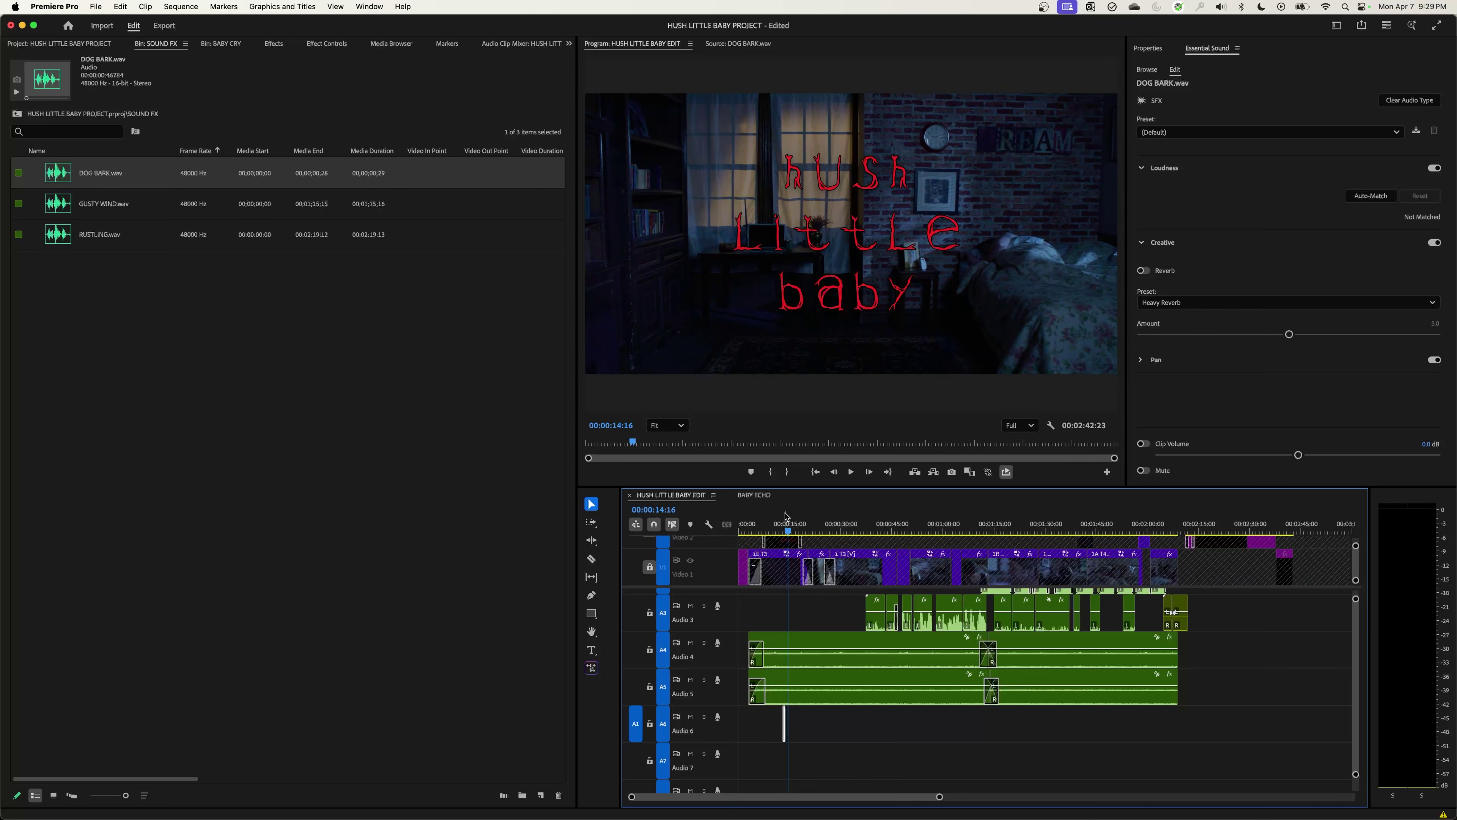
# Step: Try the Outside Reverb preset on the dog bark clip and play it back
pyautogui.press('\\')
pyautogui.press('=')
pyautogui.press('=')
pyautogui.press('=')
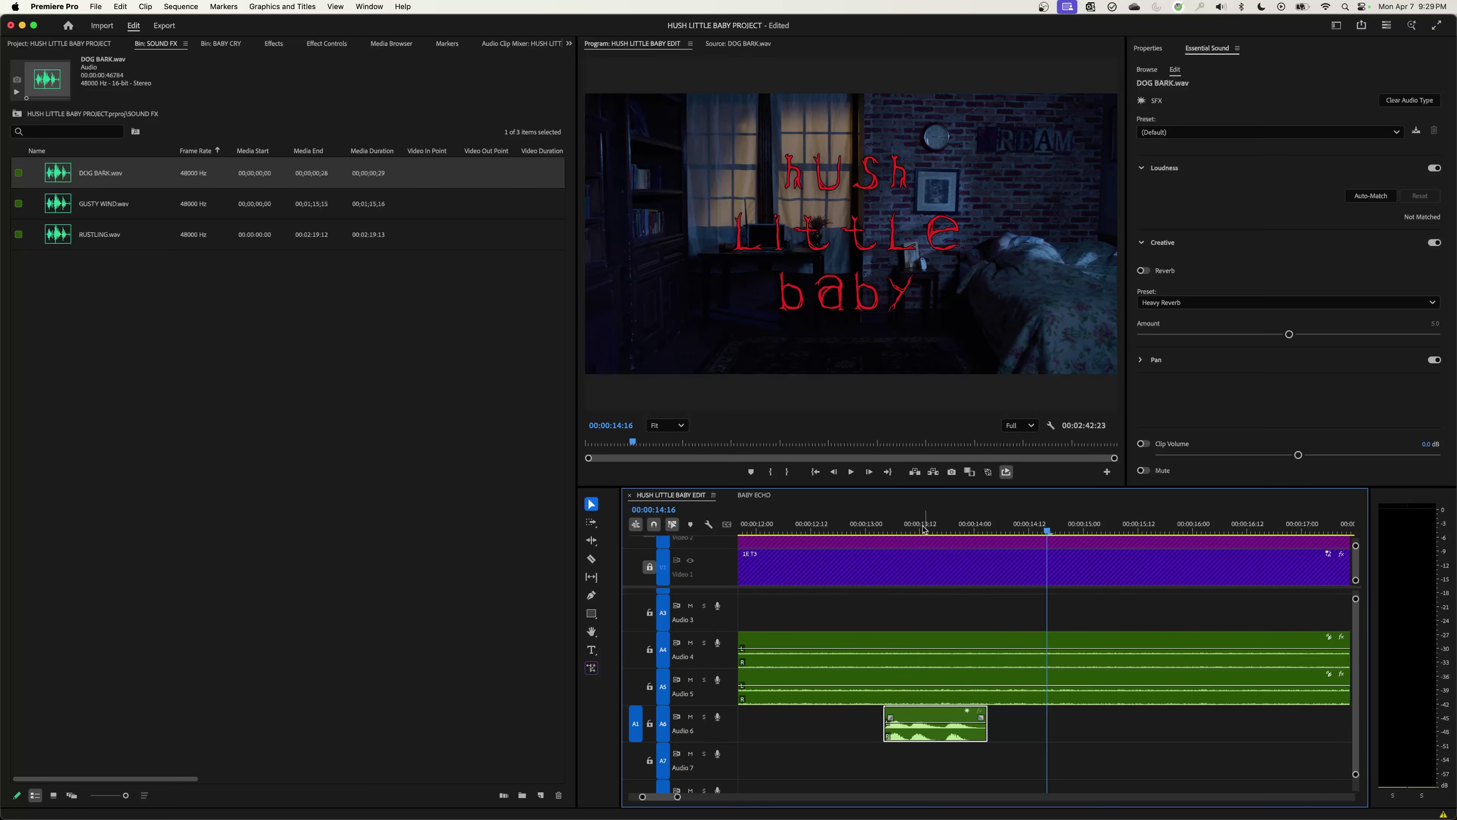
pyautogui.click(922, 527)
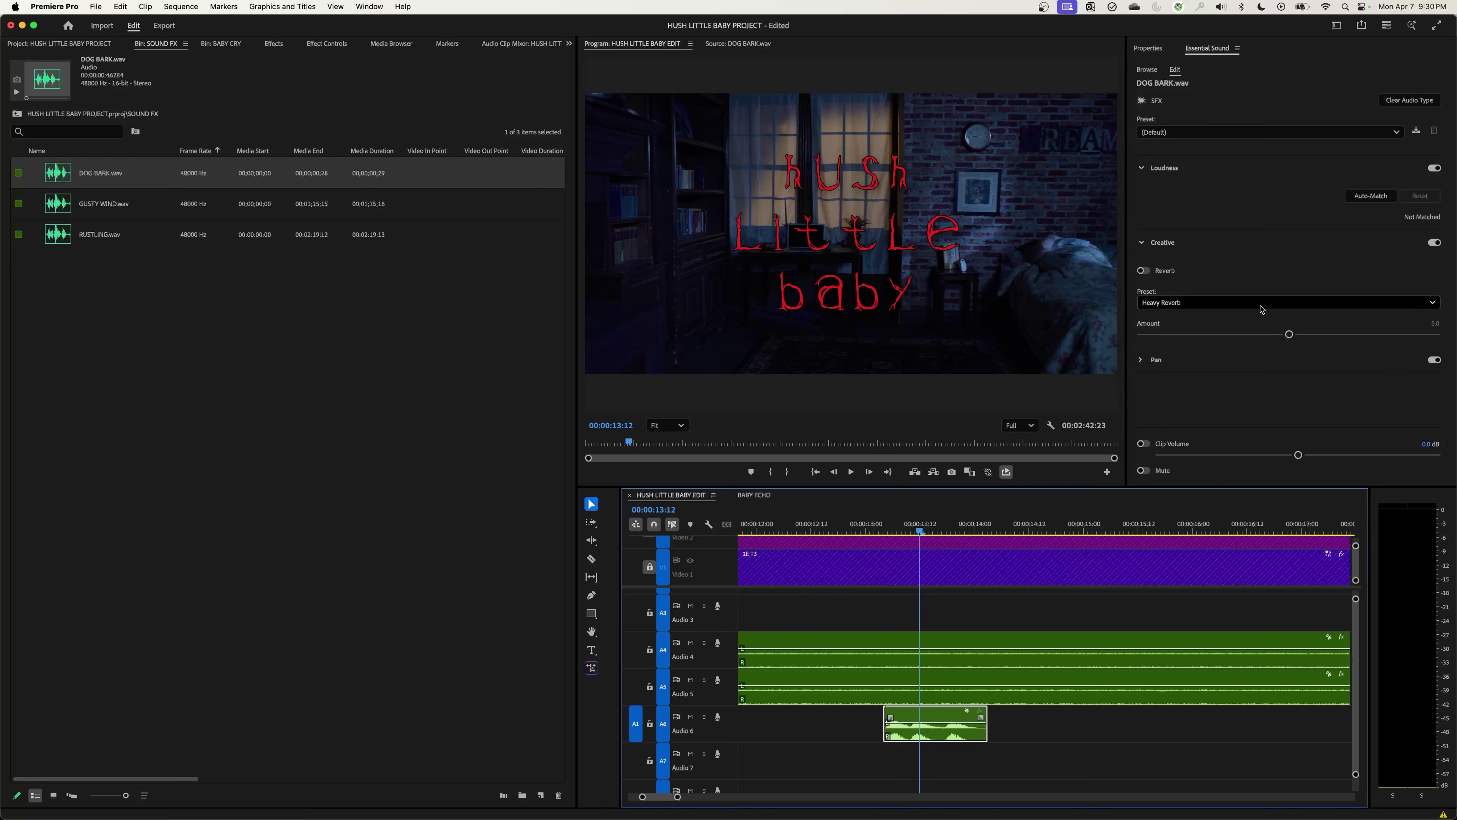
pyautogui.click(1243, 305)
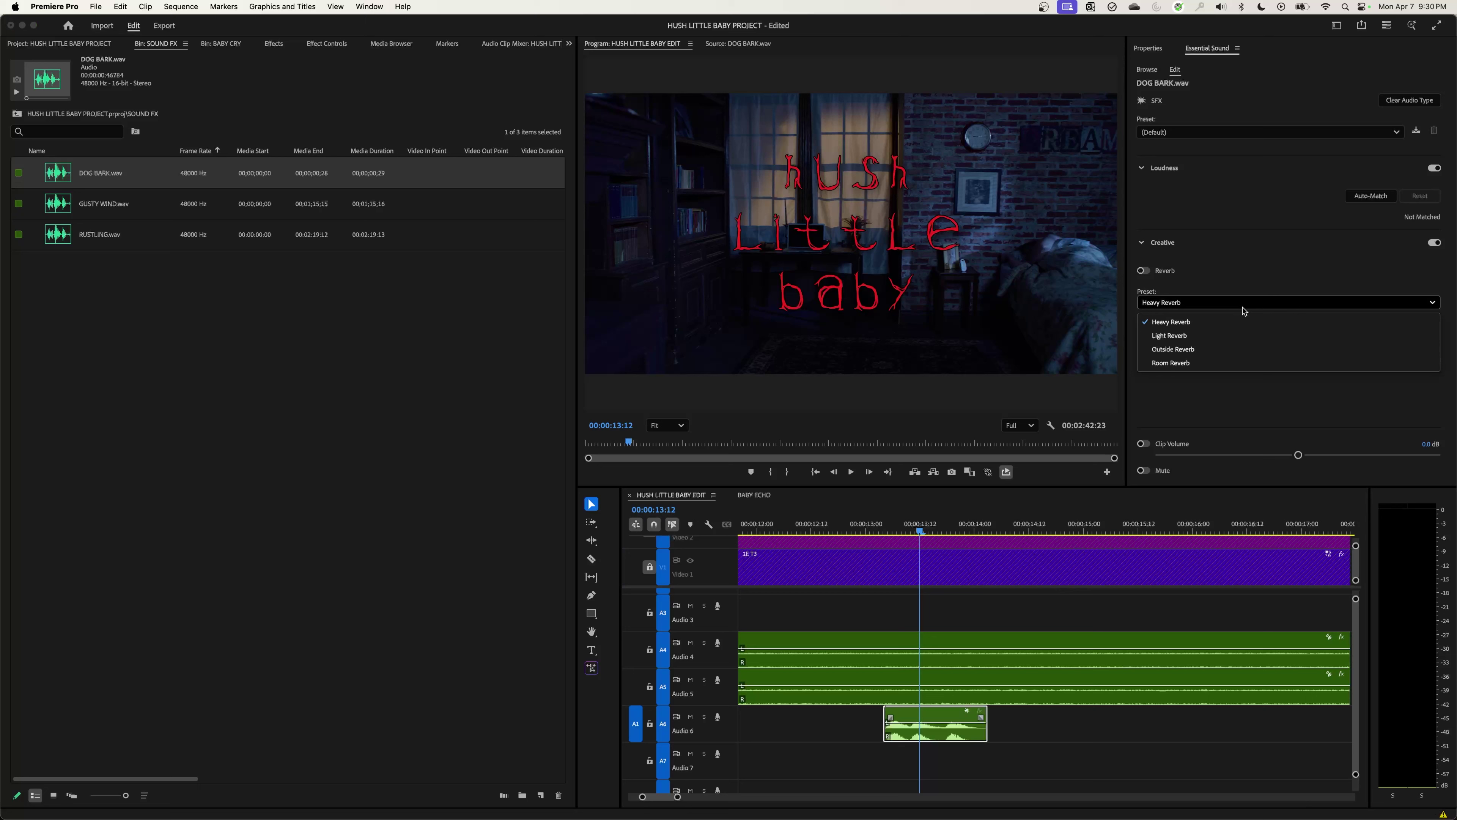
pyautogui.click(1220, 353)
pyautogui.press('space')
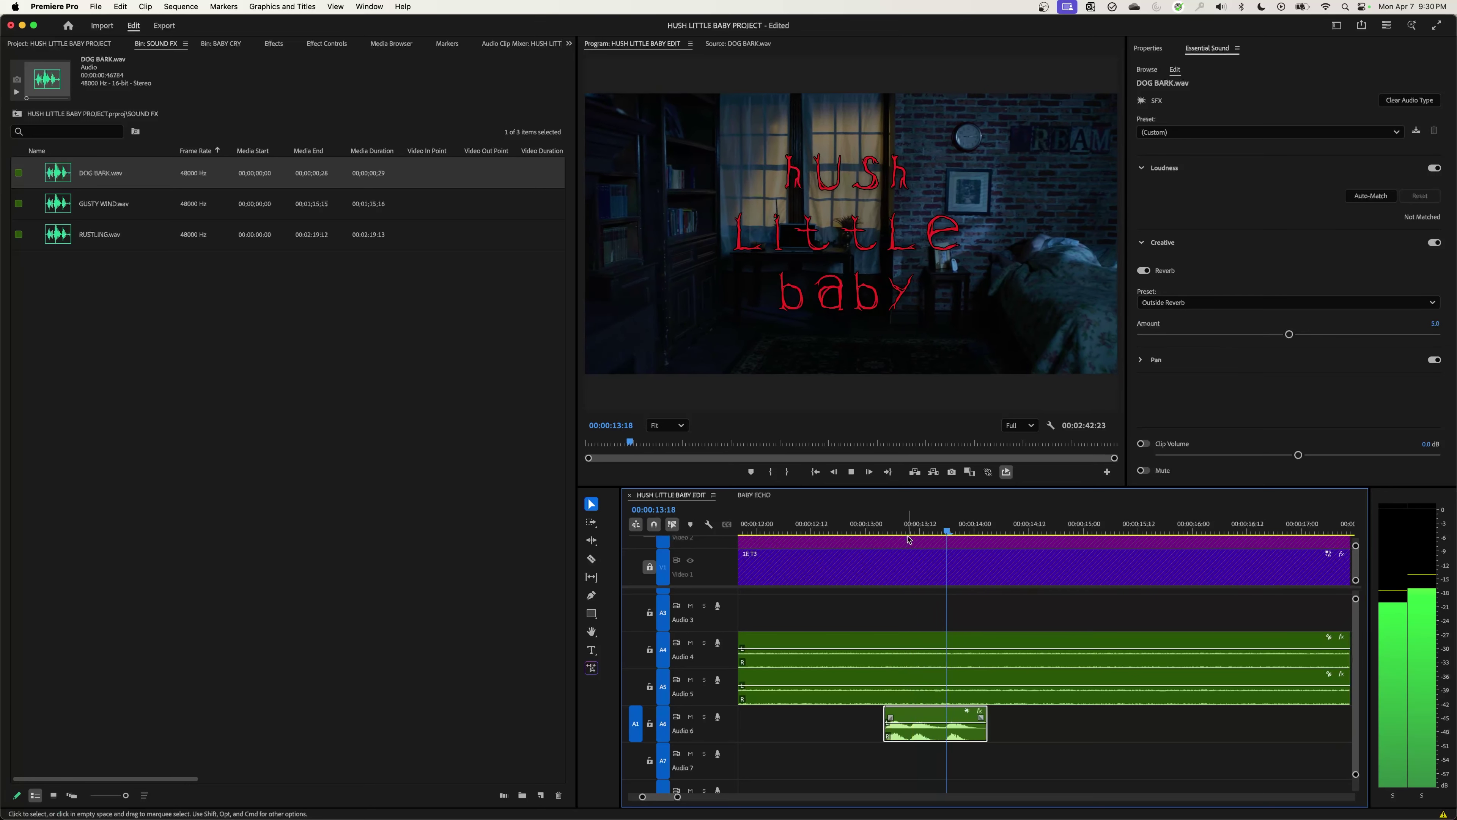
pyautogui.press('space')
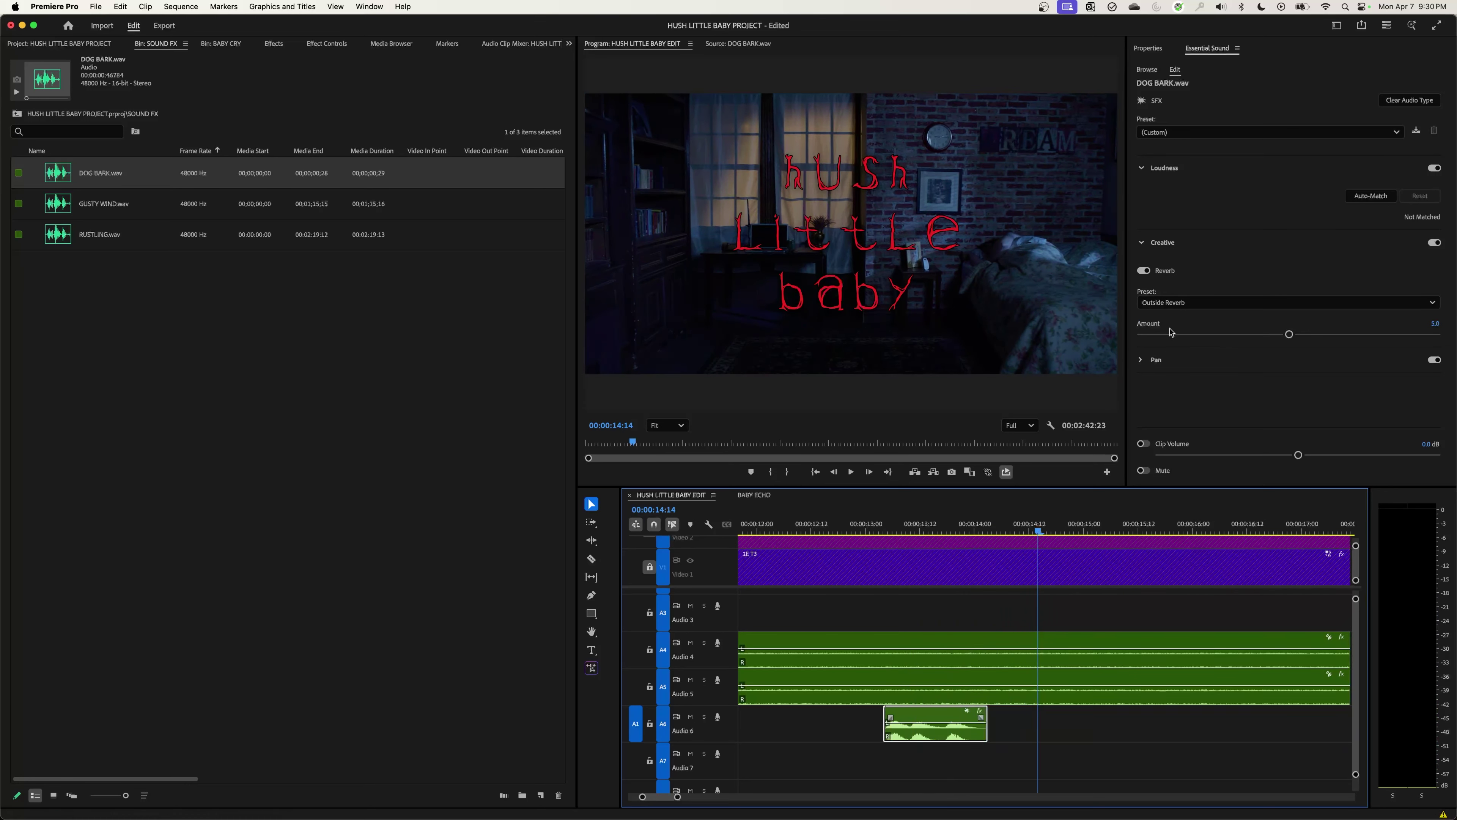
# Step: Try the Light Reverb preset on the dog bark clip with a playback, and turn its reverb off again
pyautogui.click(1184, 303)
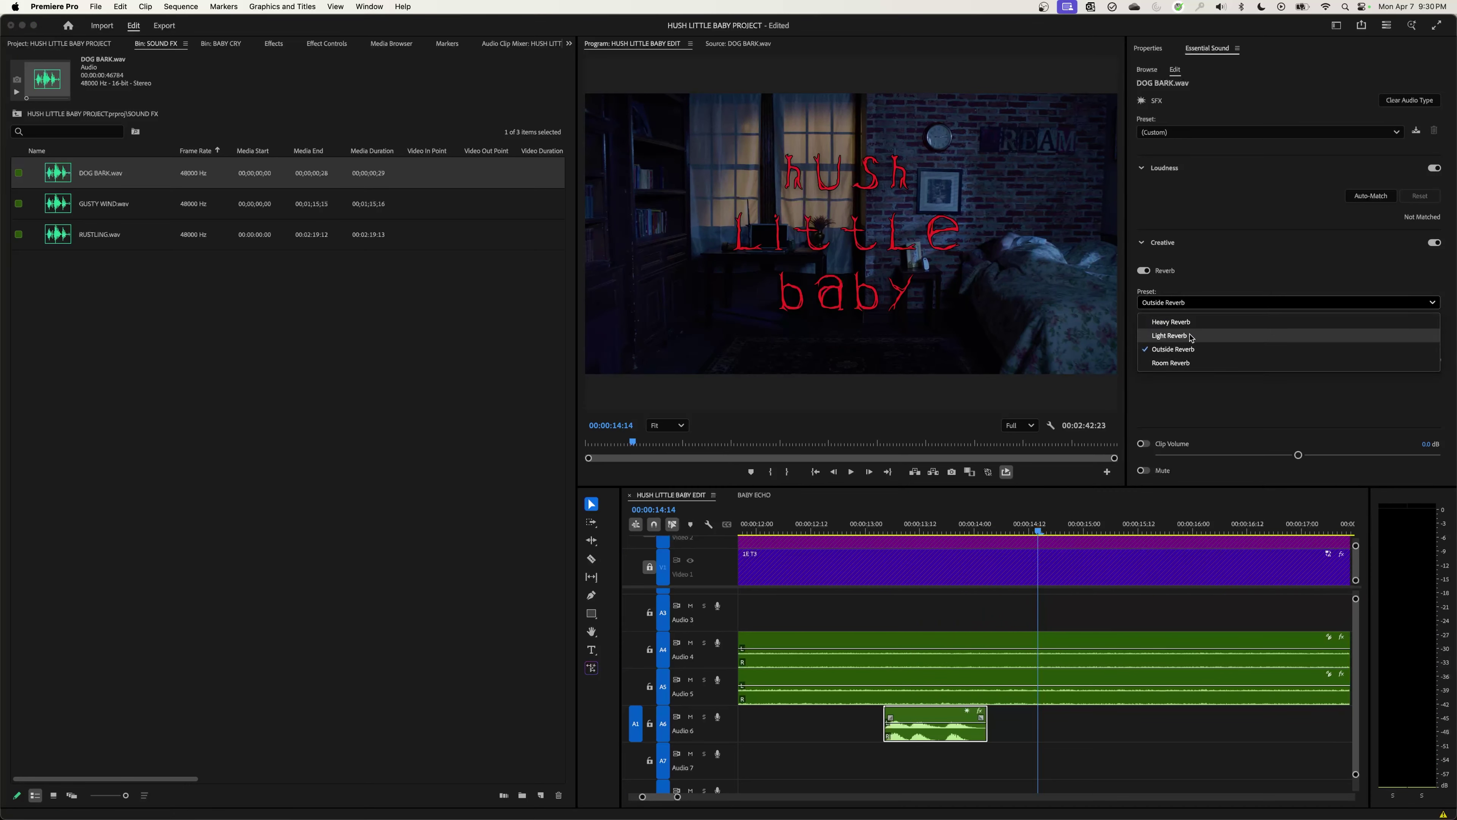
pyautogui.click(1169, 335)
pyautogui.click(891, 528)
pyautogui.press('space')
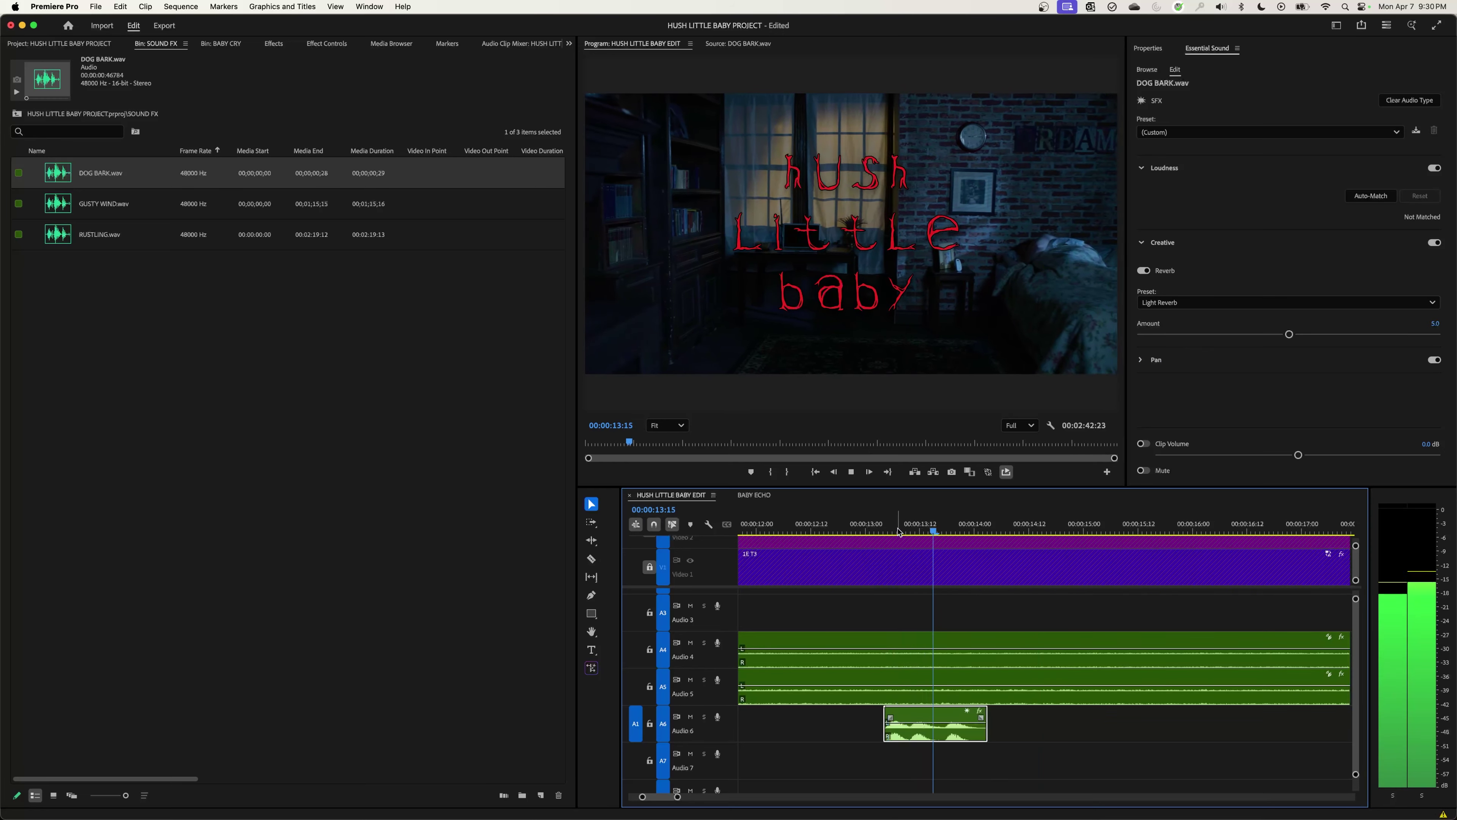
pyautogui.press('space')
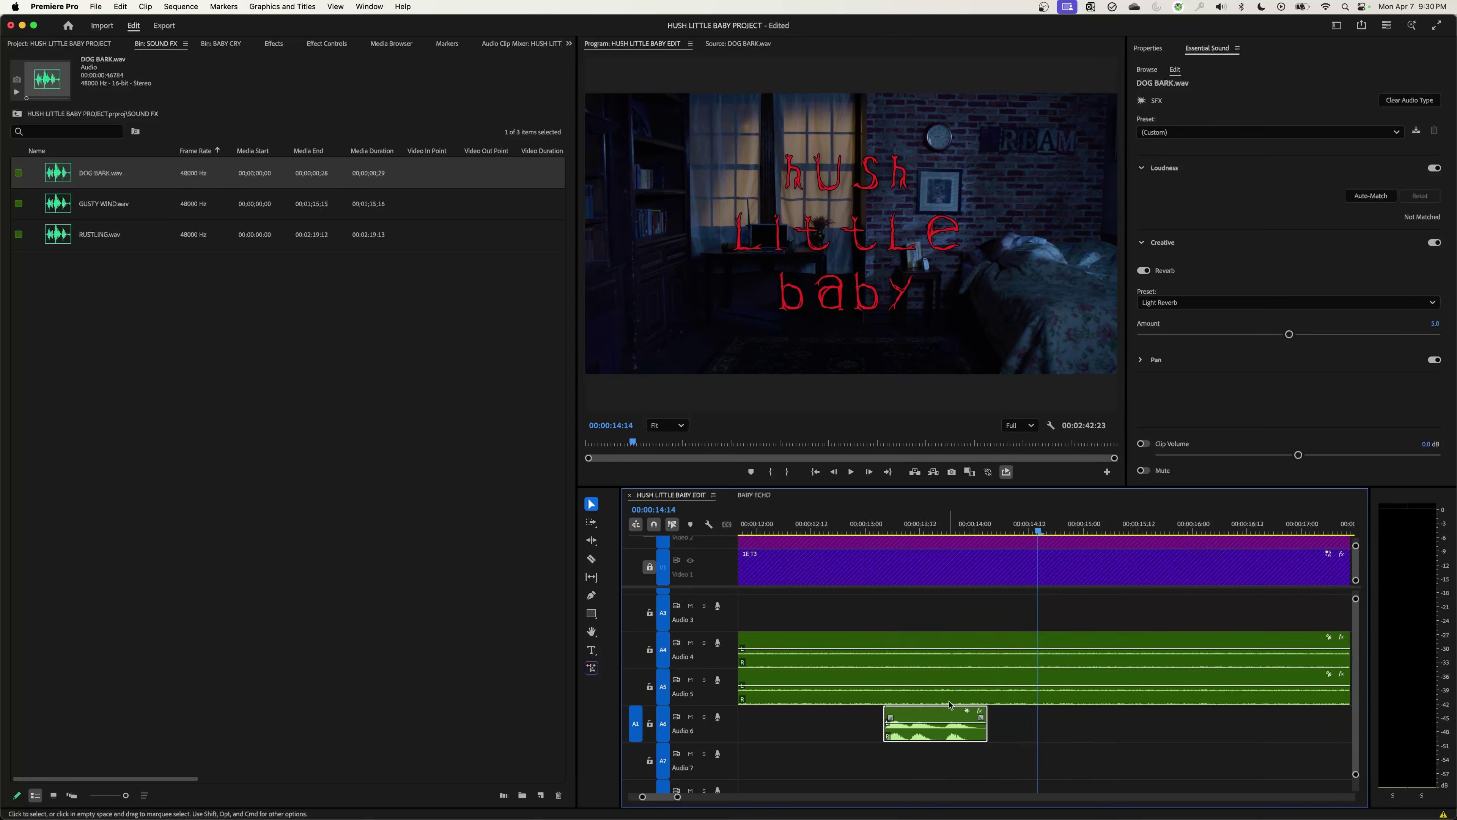
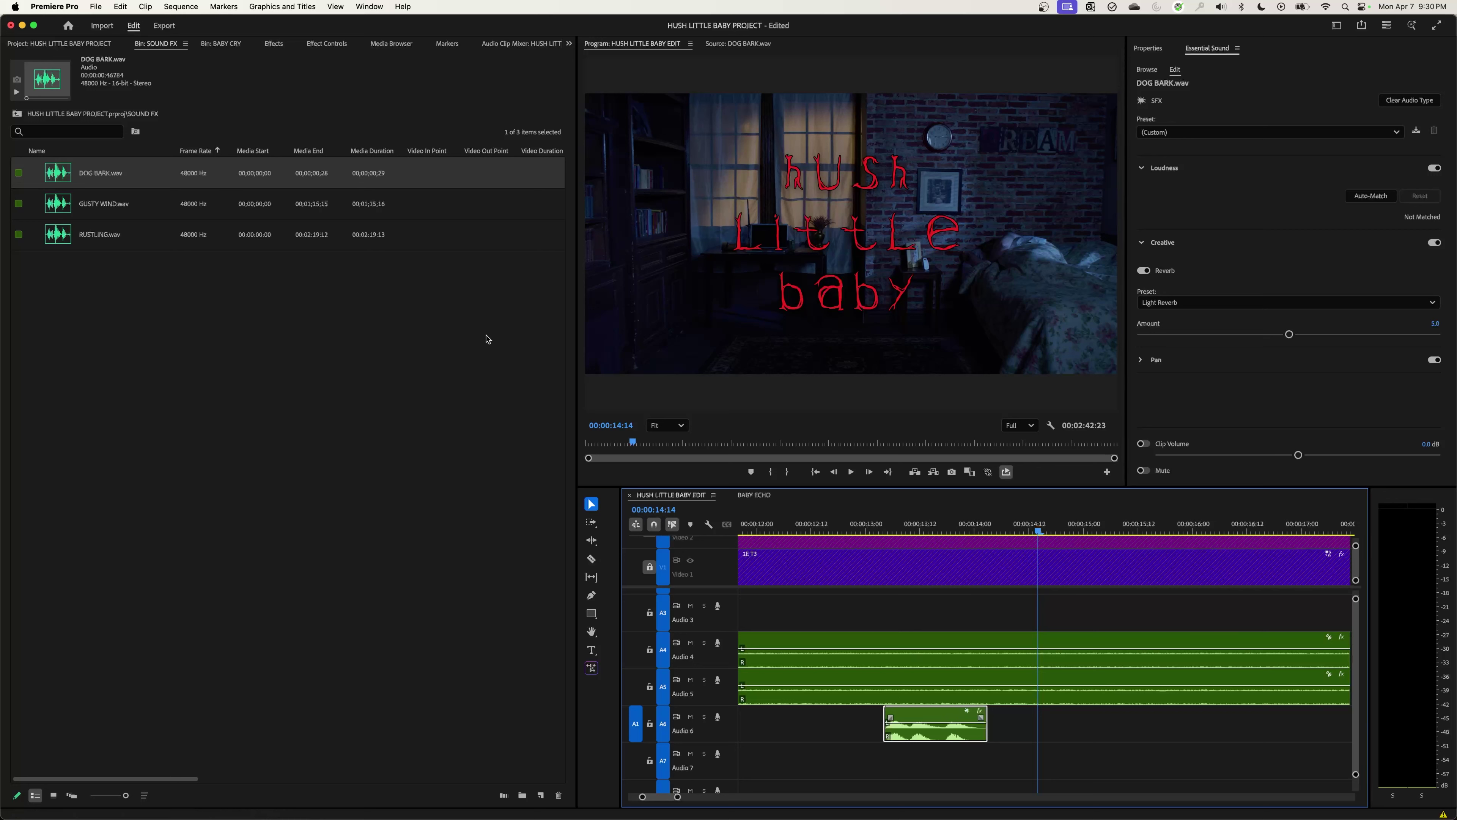
pyautogui.click(1144, 270)
# Step: Nest the dog bark clip on Audio 6 as a sequence named DOG REVERB
pyautogui.click(918, 715)
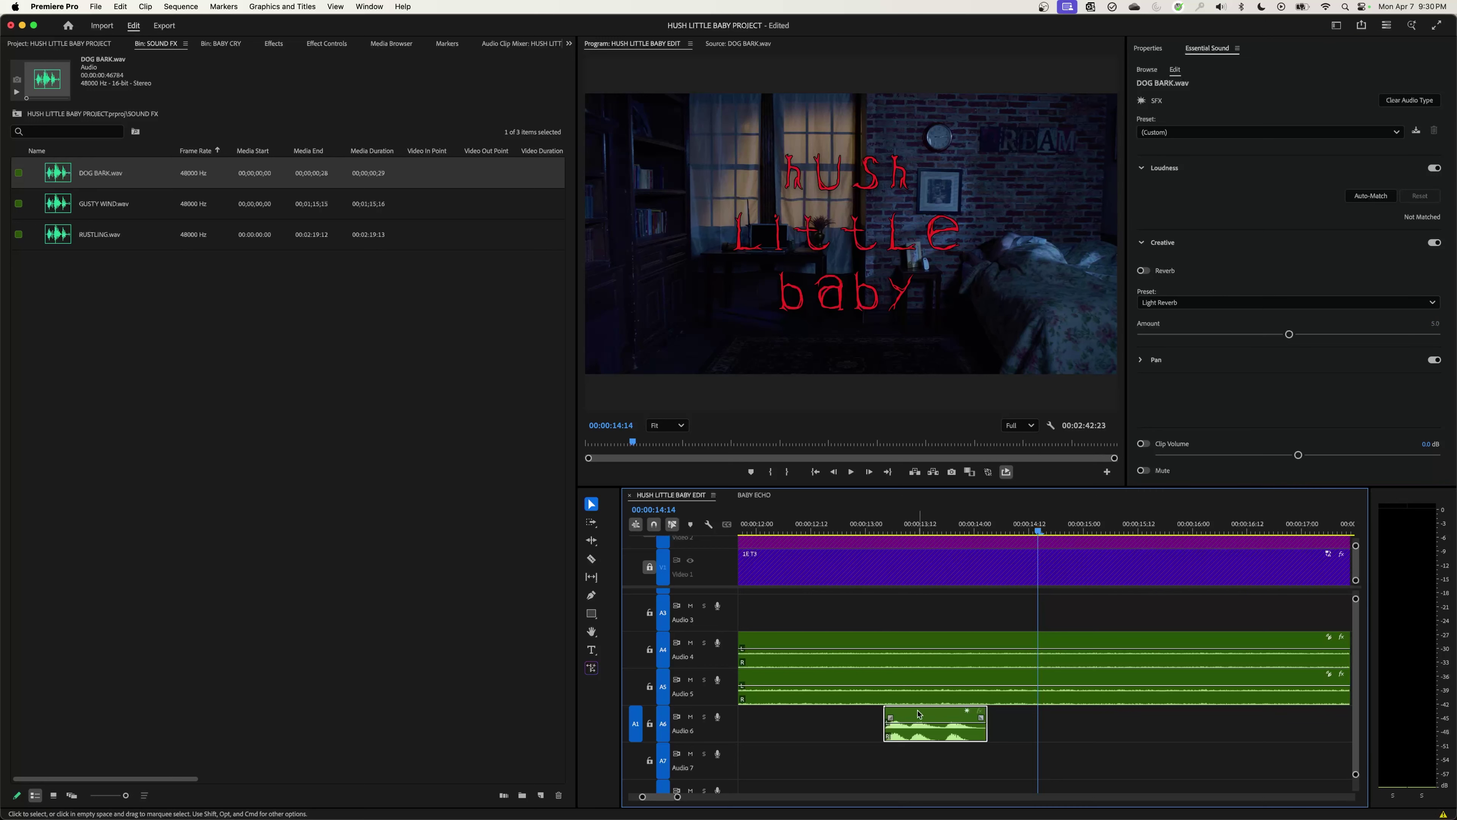
pyautogui.rightClick(935, 721)
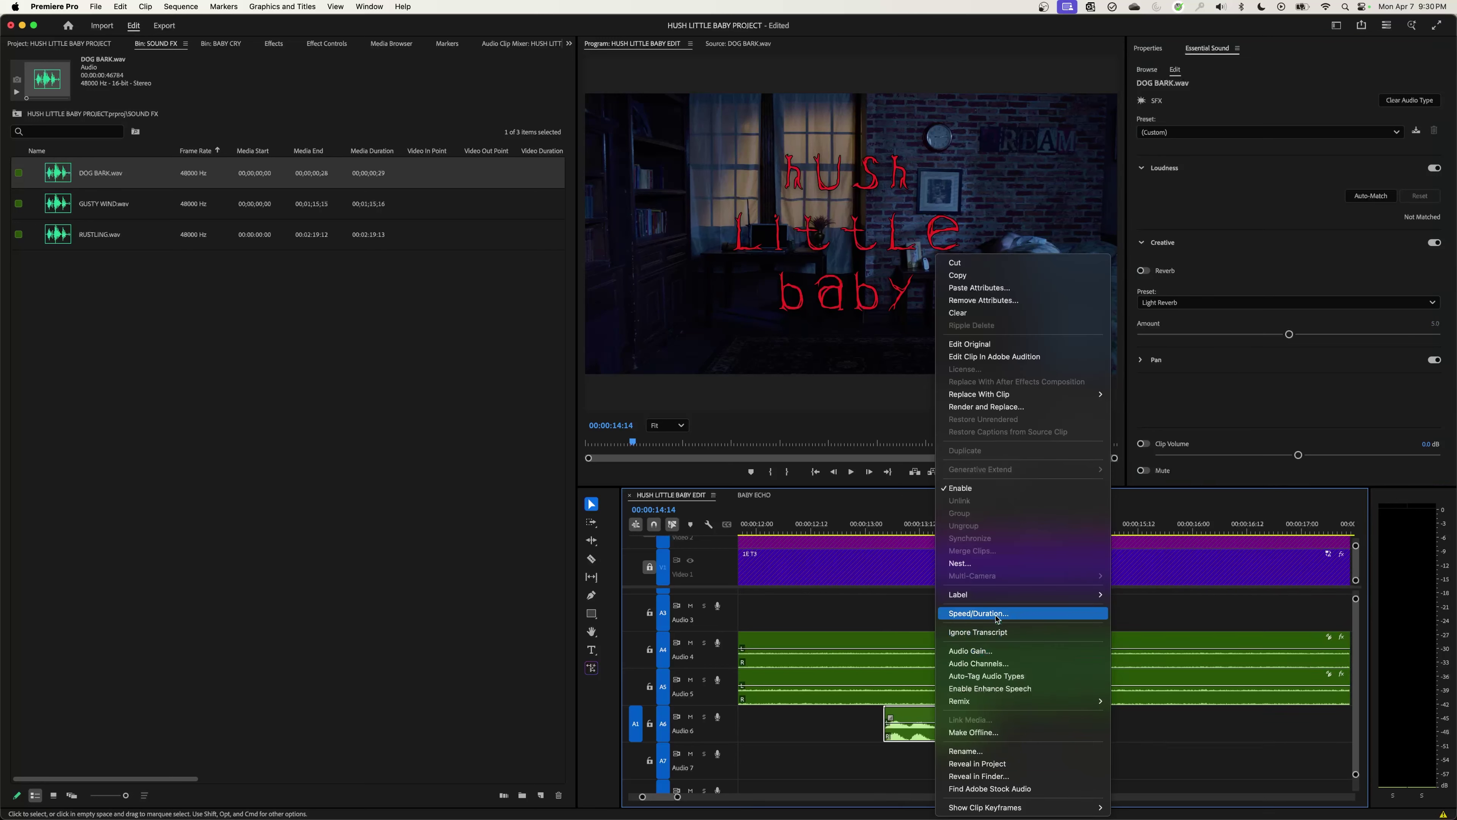
pyautogui.click(976, 564)
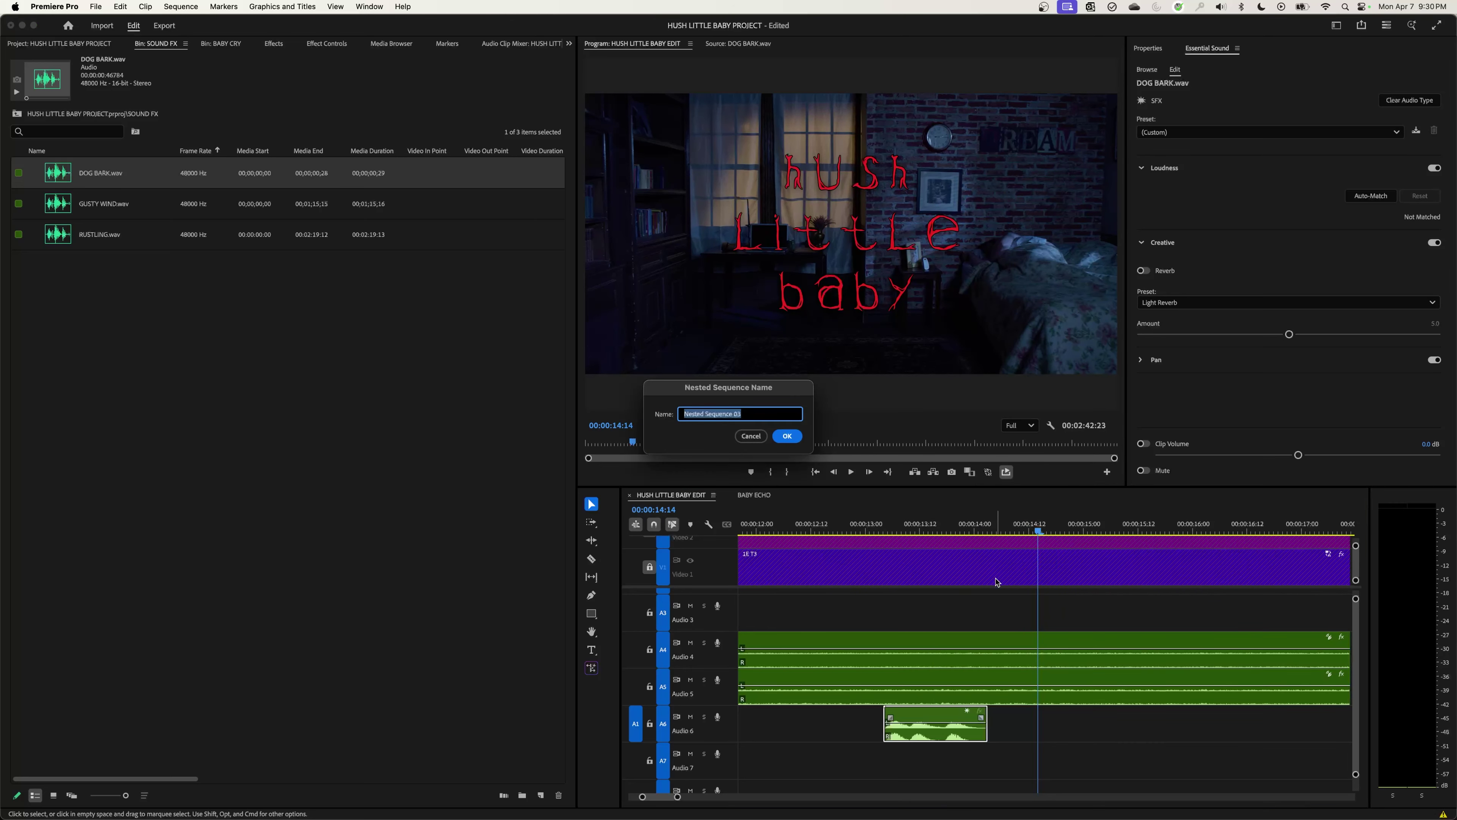
pyautogui.write('DOG REVERB')
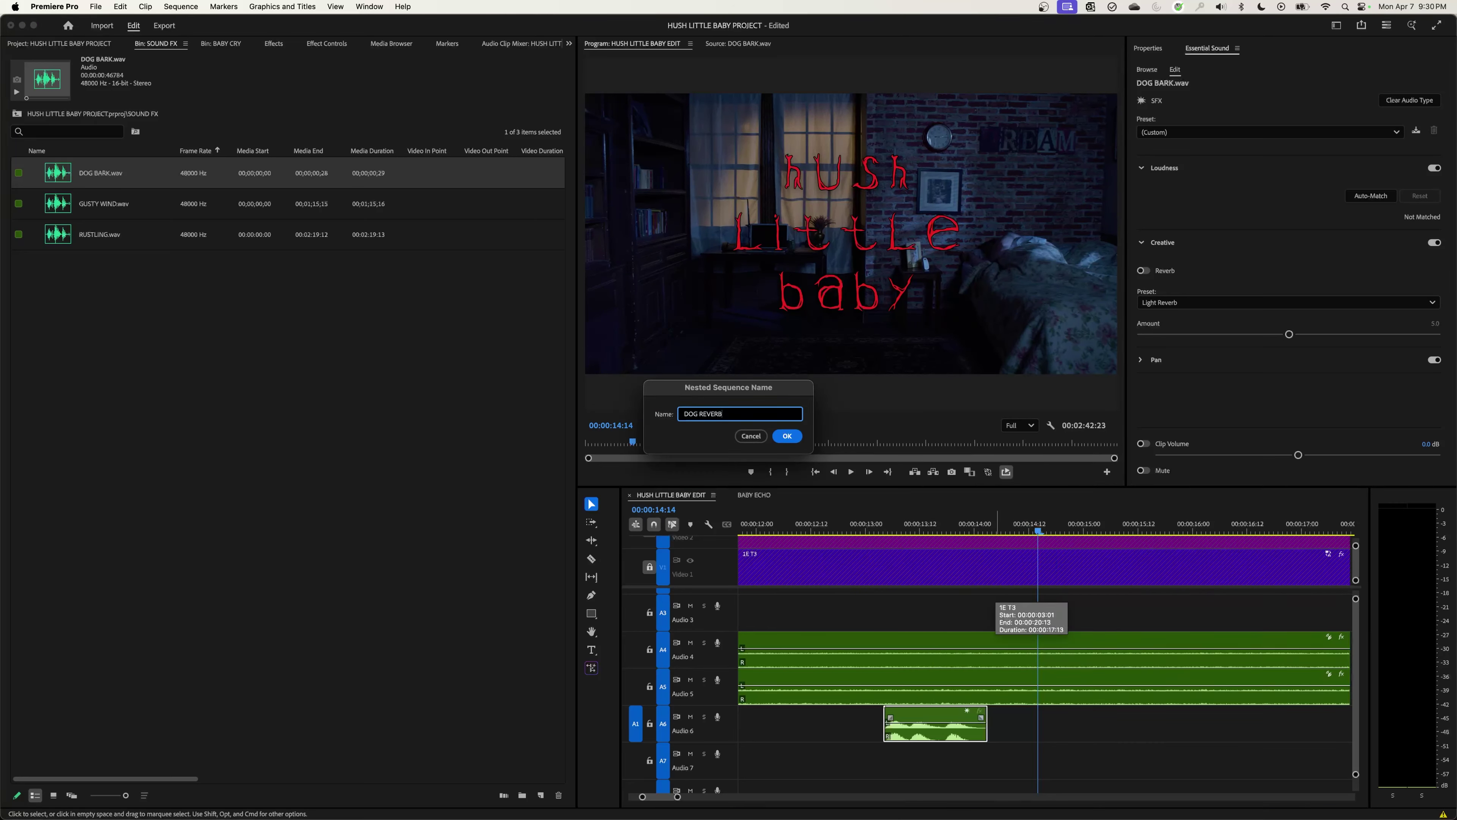
pyautogui.press('Return')
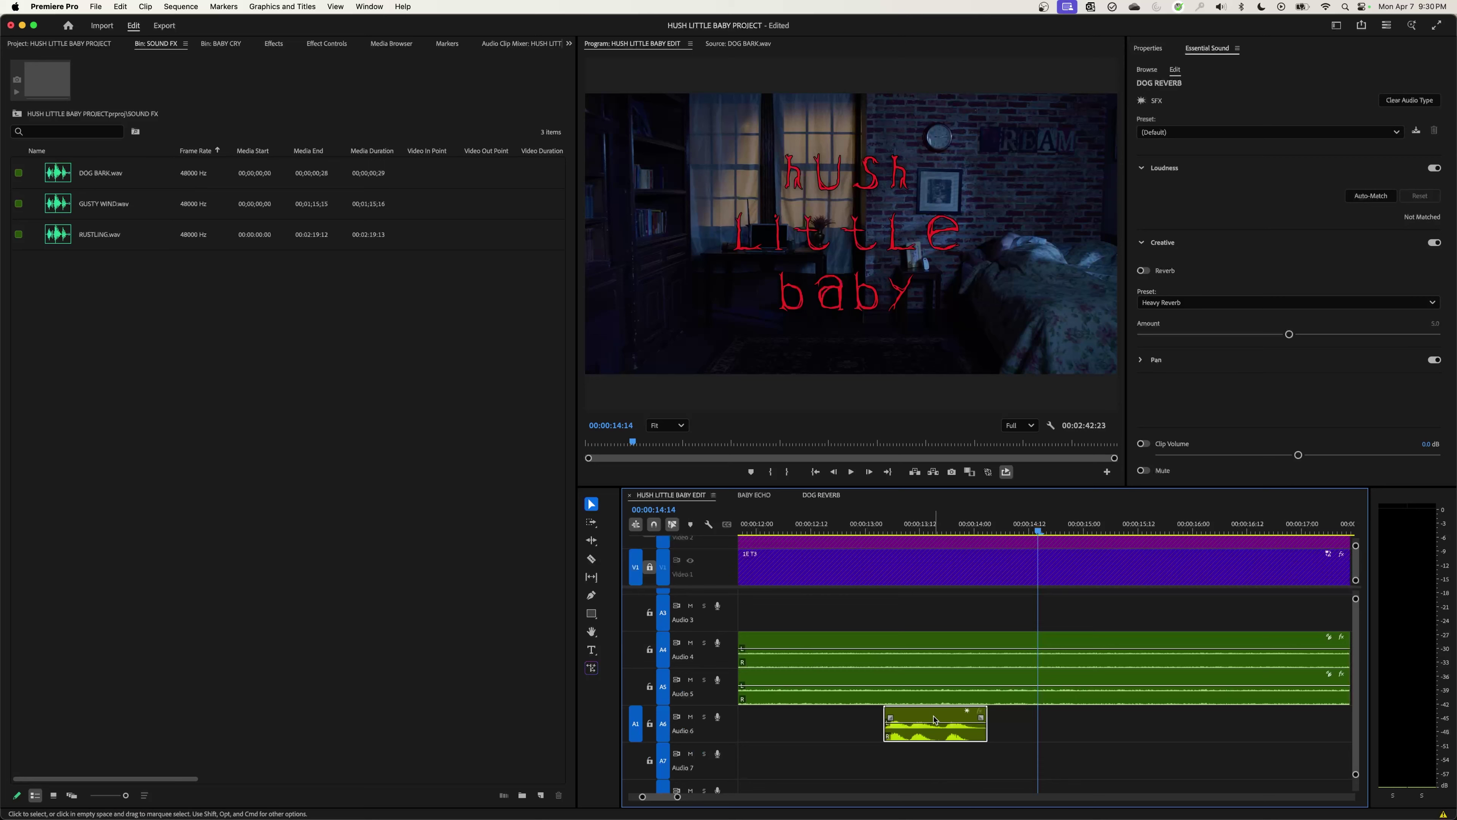
# Step: Open the DOG REVERB nest and paste a copy of the dog bark clip directly after the original
pyautogui.doubleClick(934, 720)
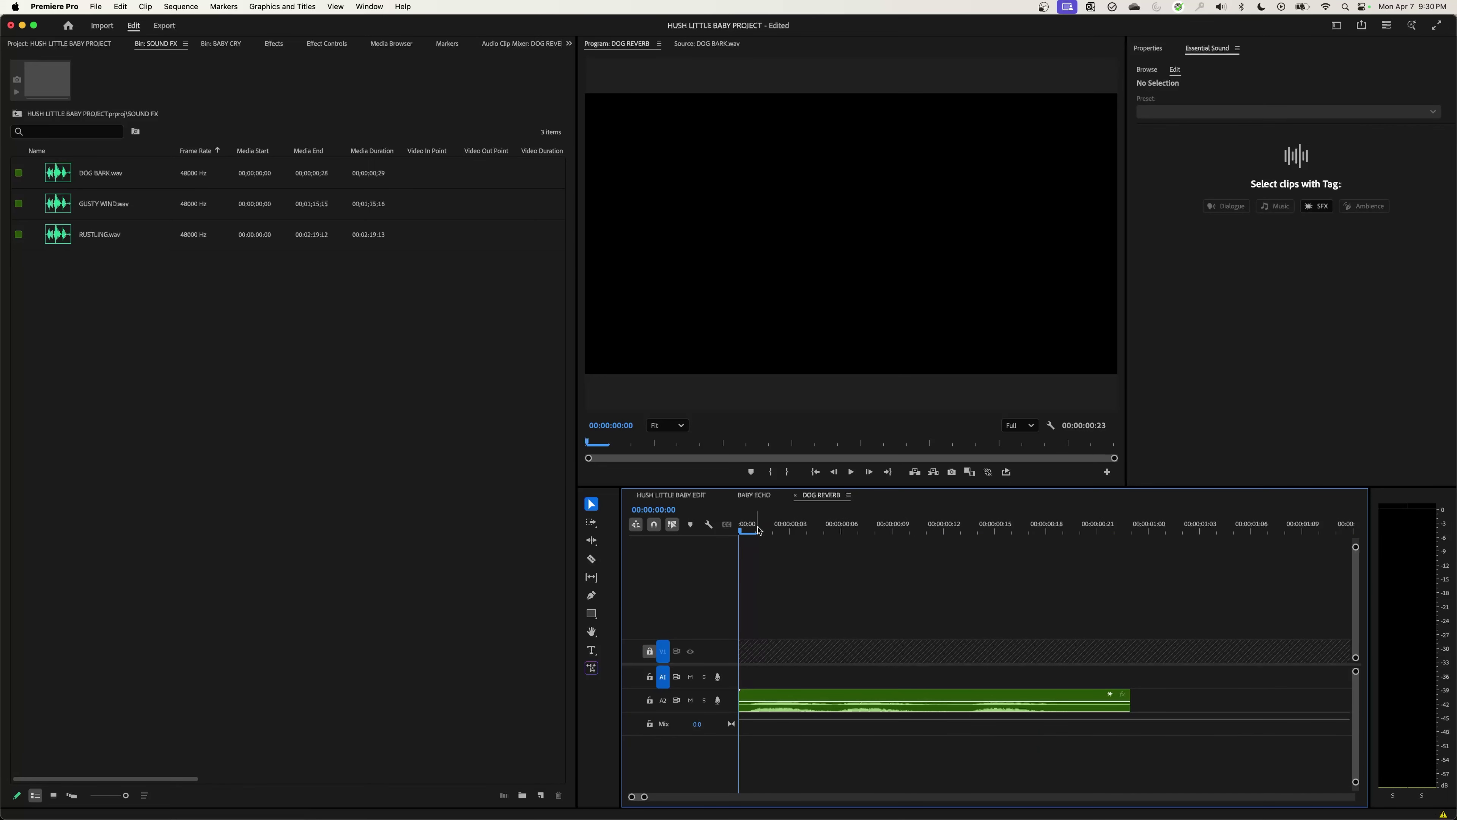
pyautogui.click(946, 705)
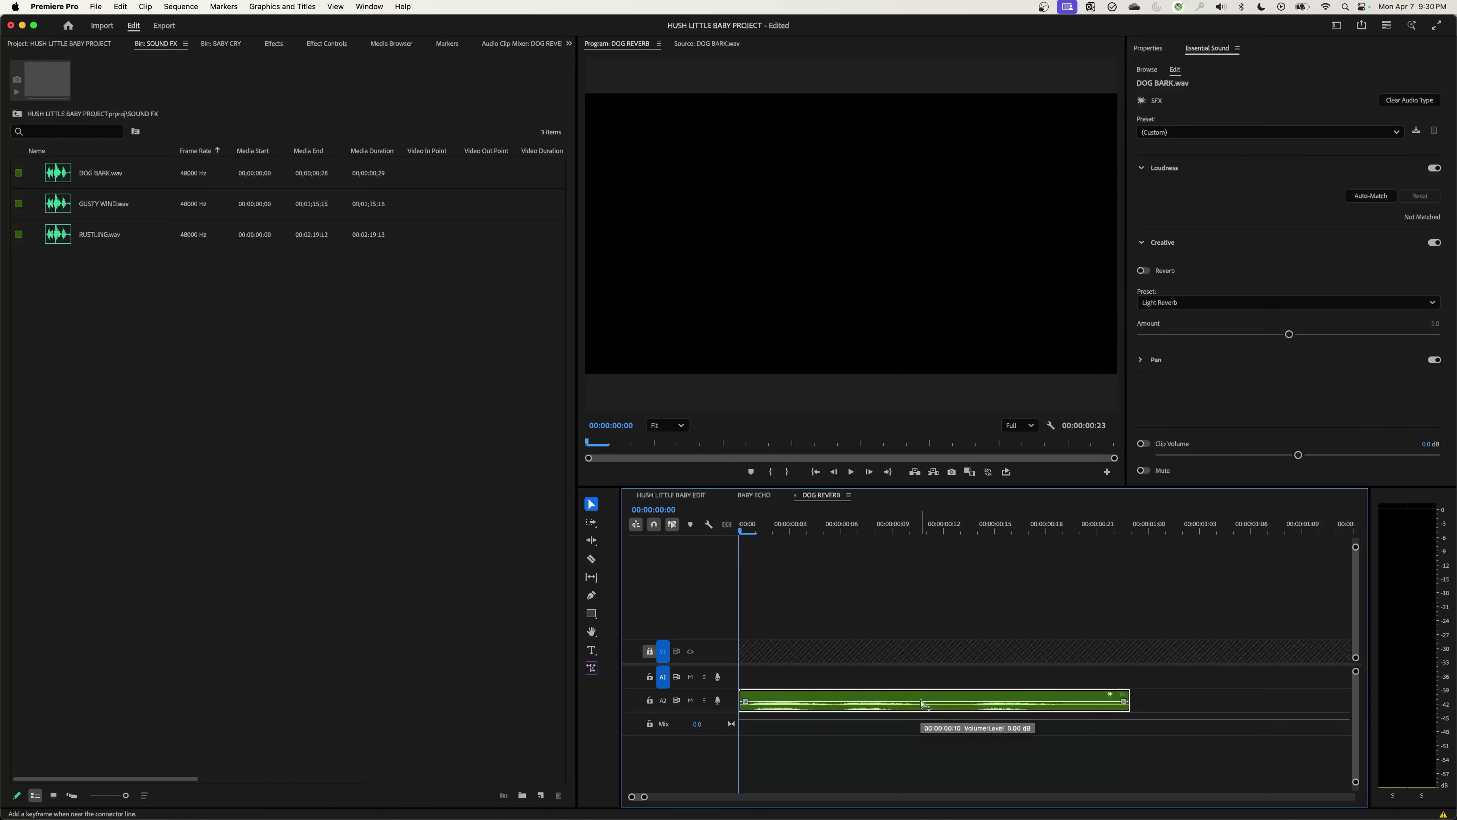
pyautogui.press('End')
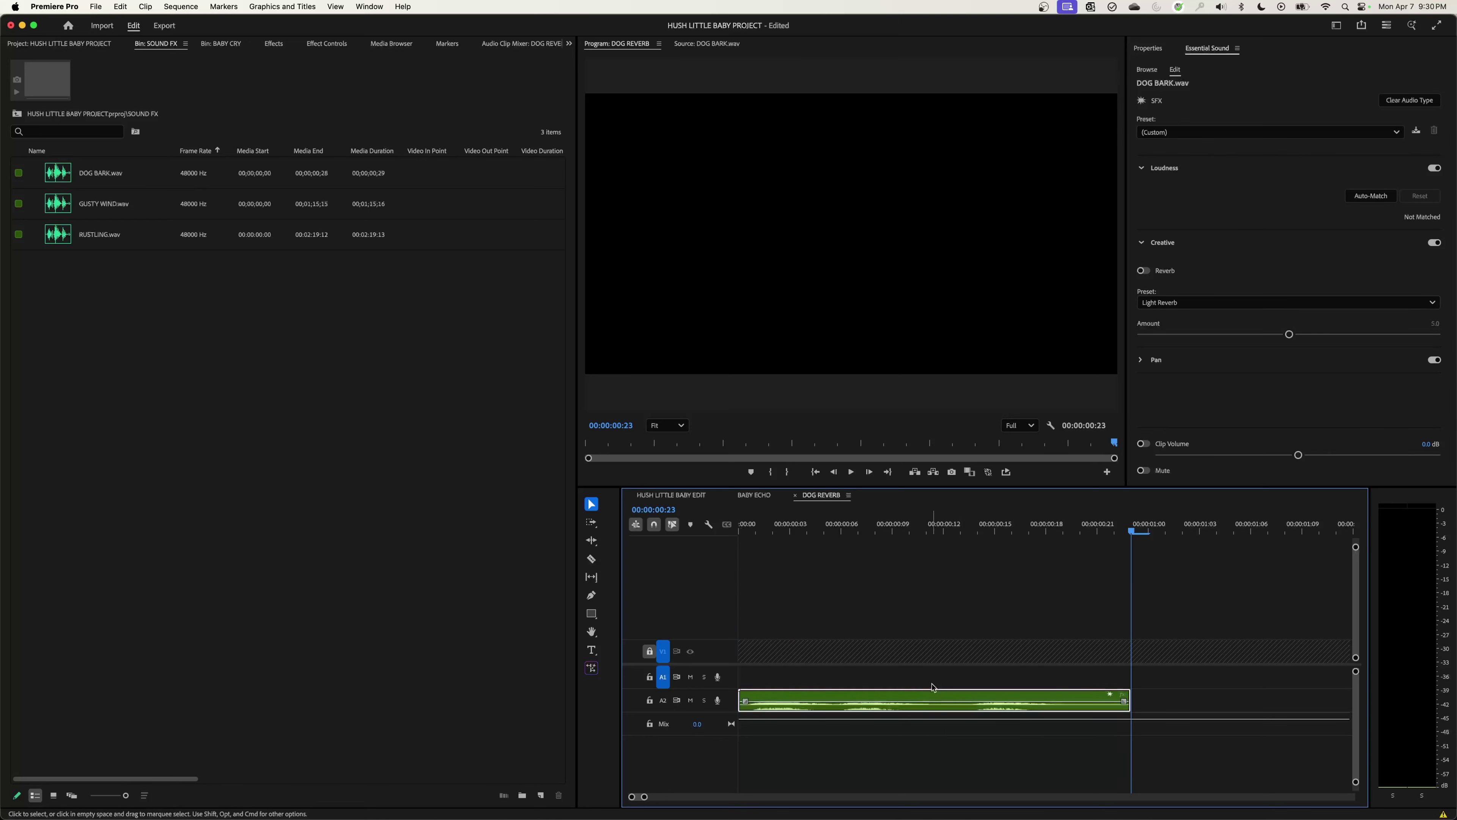
pyautogui.press('super+v')
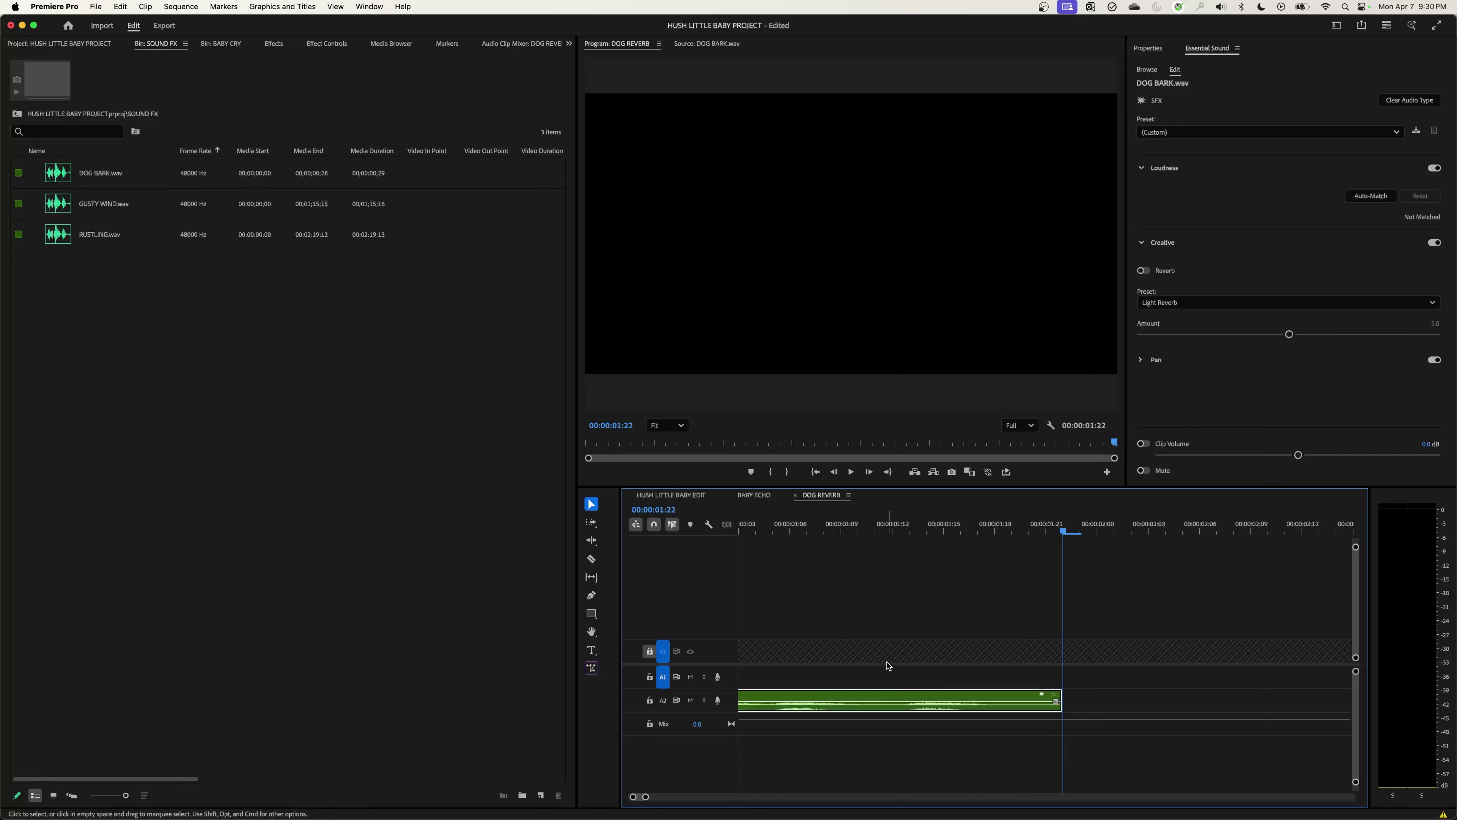
# Step: Lower the volume of the second dog bark clip all the way down to silence
pyautogui.press('\\')
pyautogui.hotkey('shift', '=')
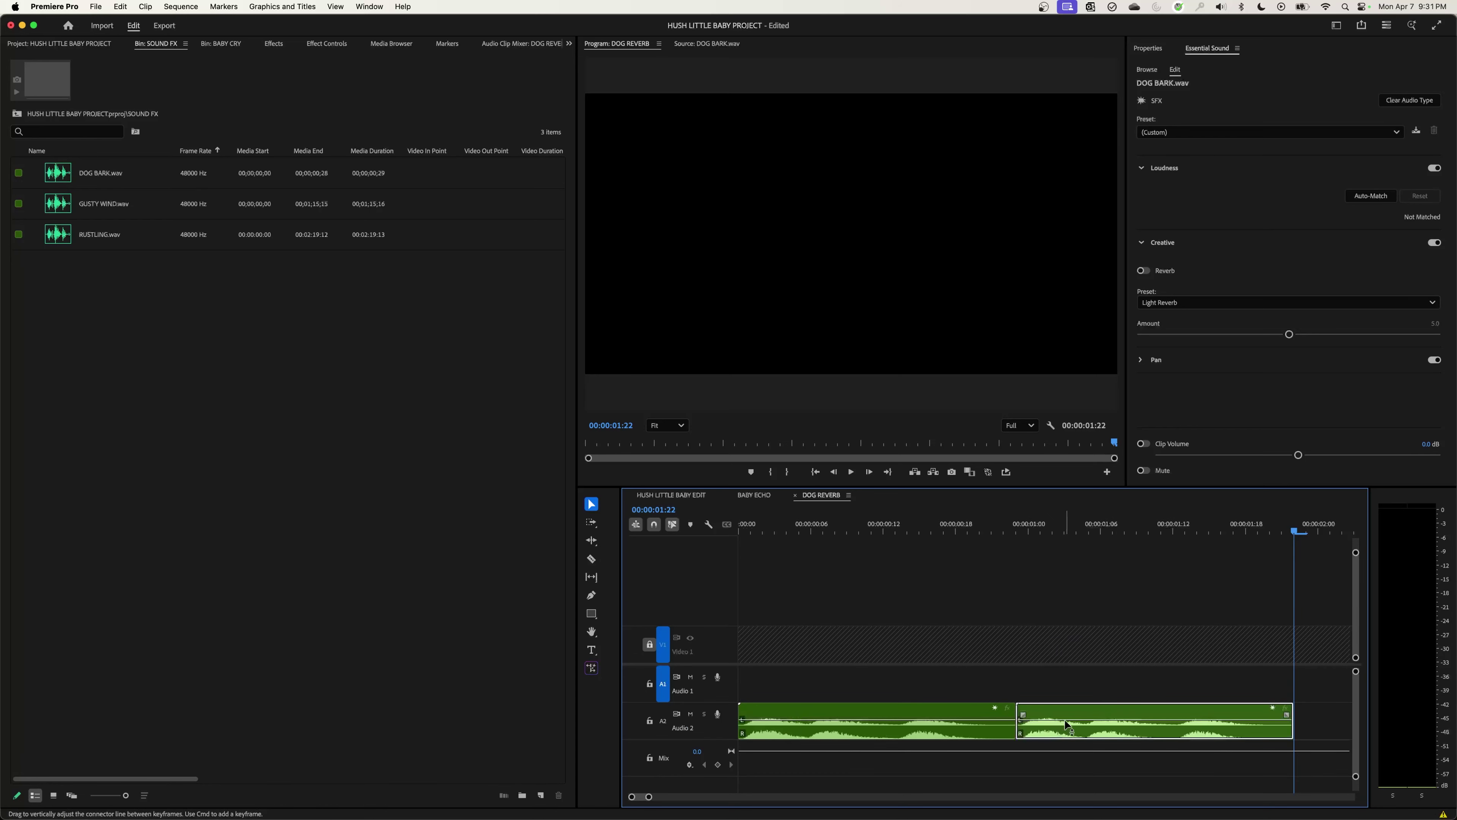
pyautogui.moveTo(1067, 721); pyautogui.dragTo(1083, 749)
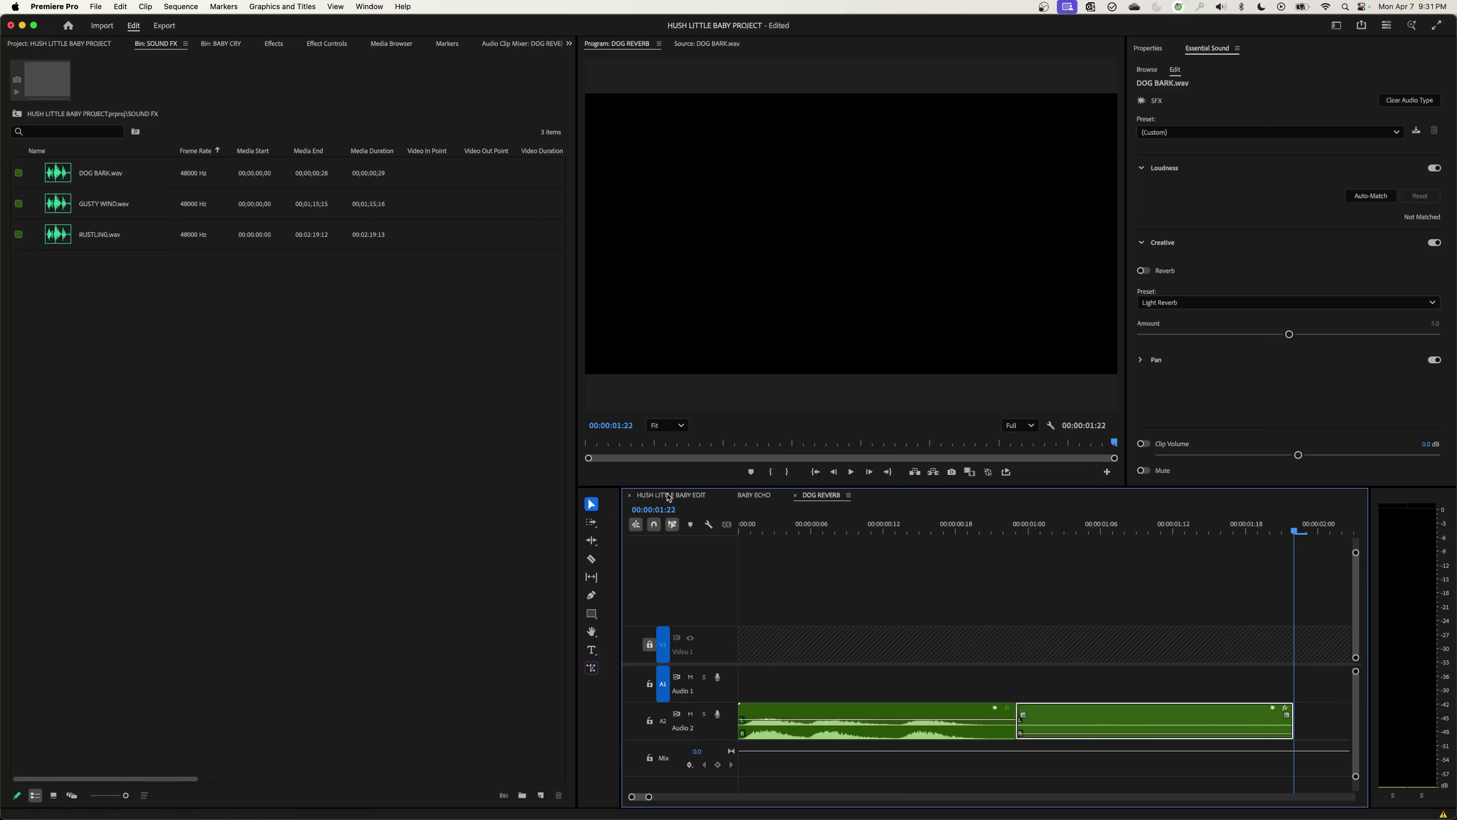
# Step: In HUSH LITTLE BABY EDIT, extend the end of the DOG REVERB clip to about 00:00:15:02 and apply the Light Reverb preset
pyautogui.click(672, 494)
pyautogui.moveTo(993, 714); pyautogui.dragTo(1138, 731)
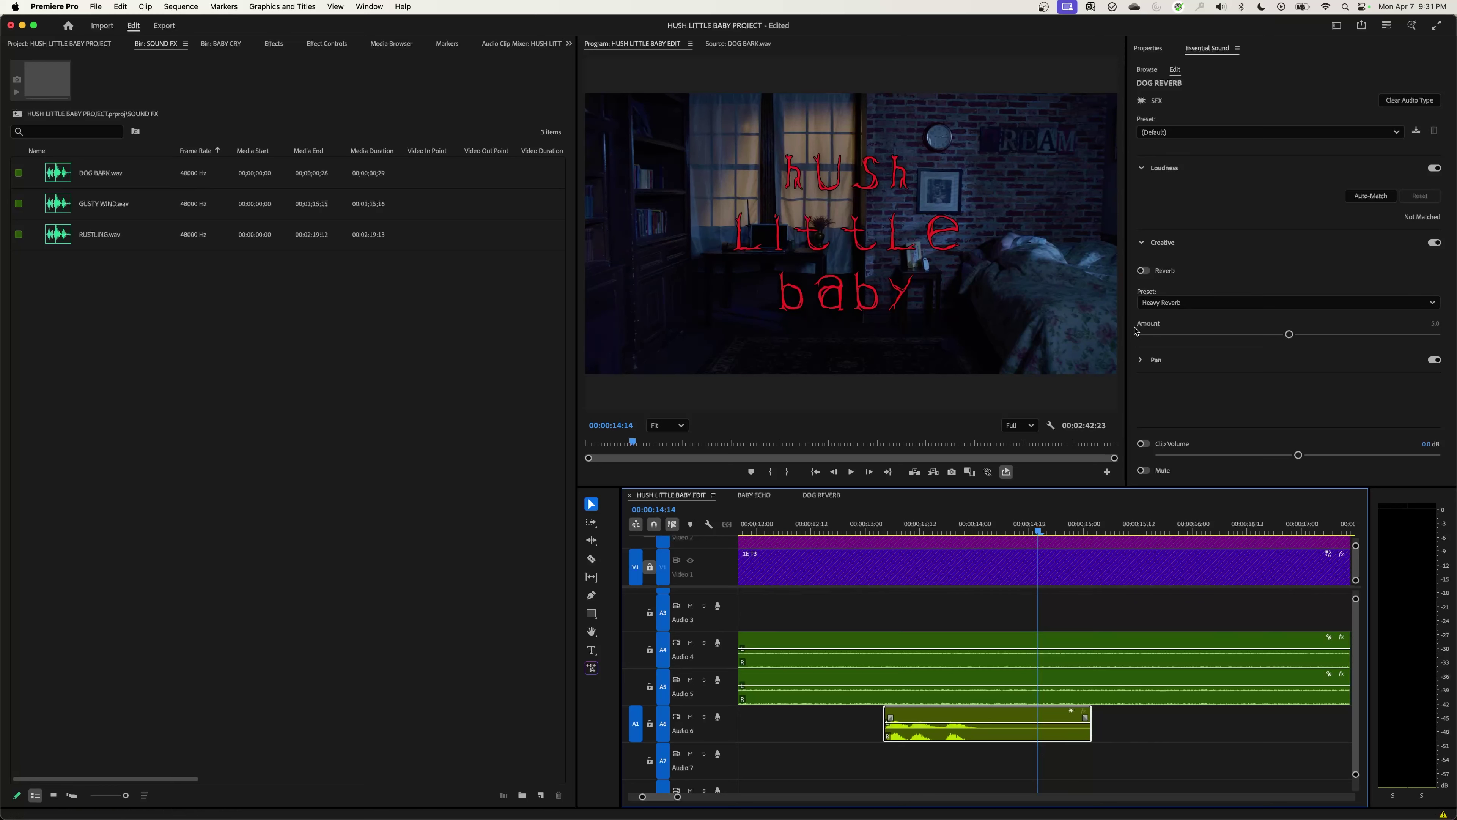
pyautogui.click(1144, 273)
pyautogui.click(1170, 305)
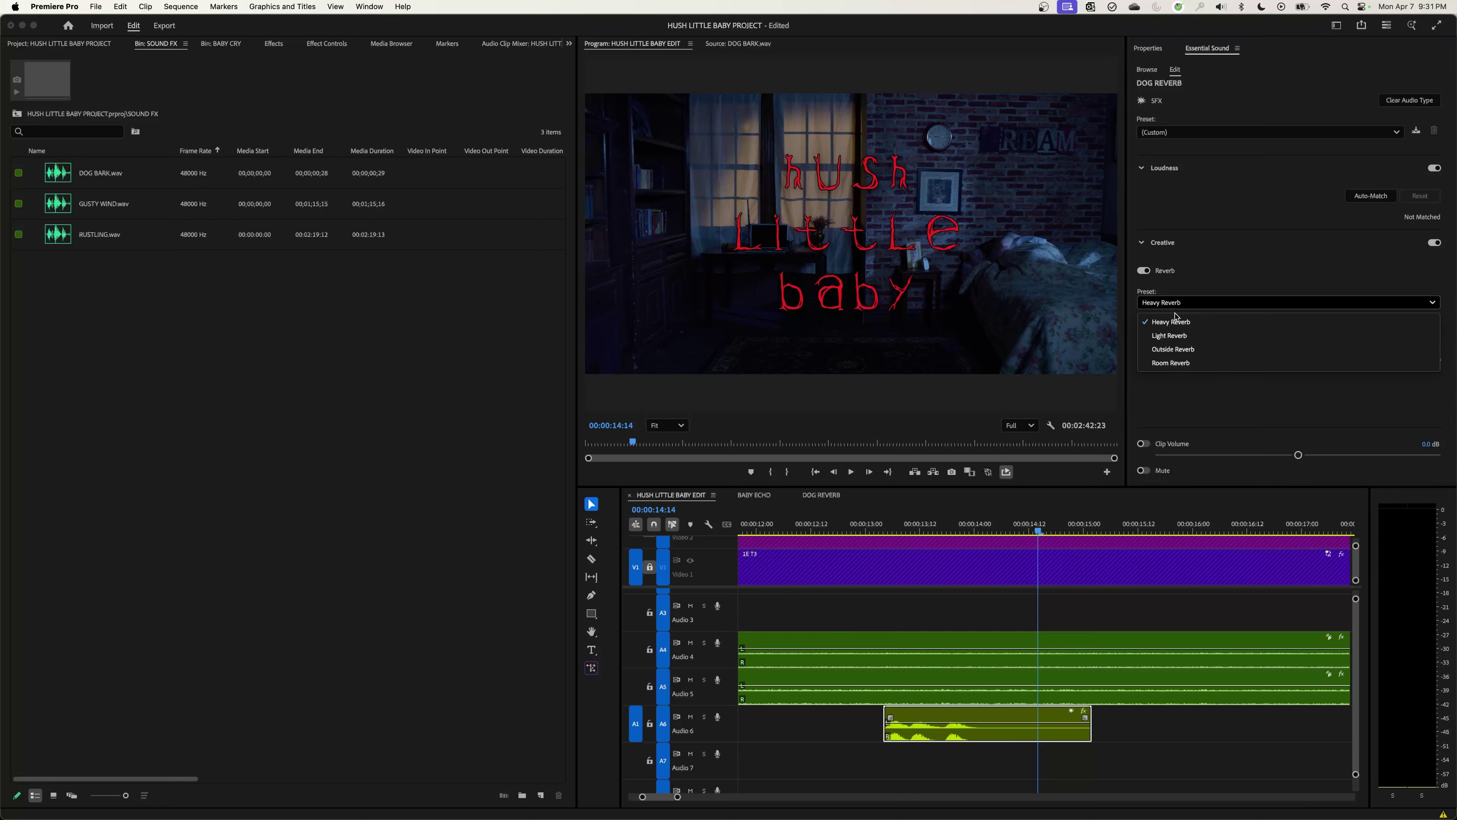
pyautogui.click(1186, 340)
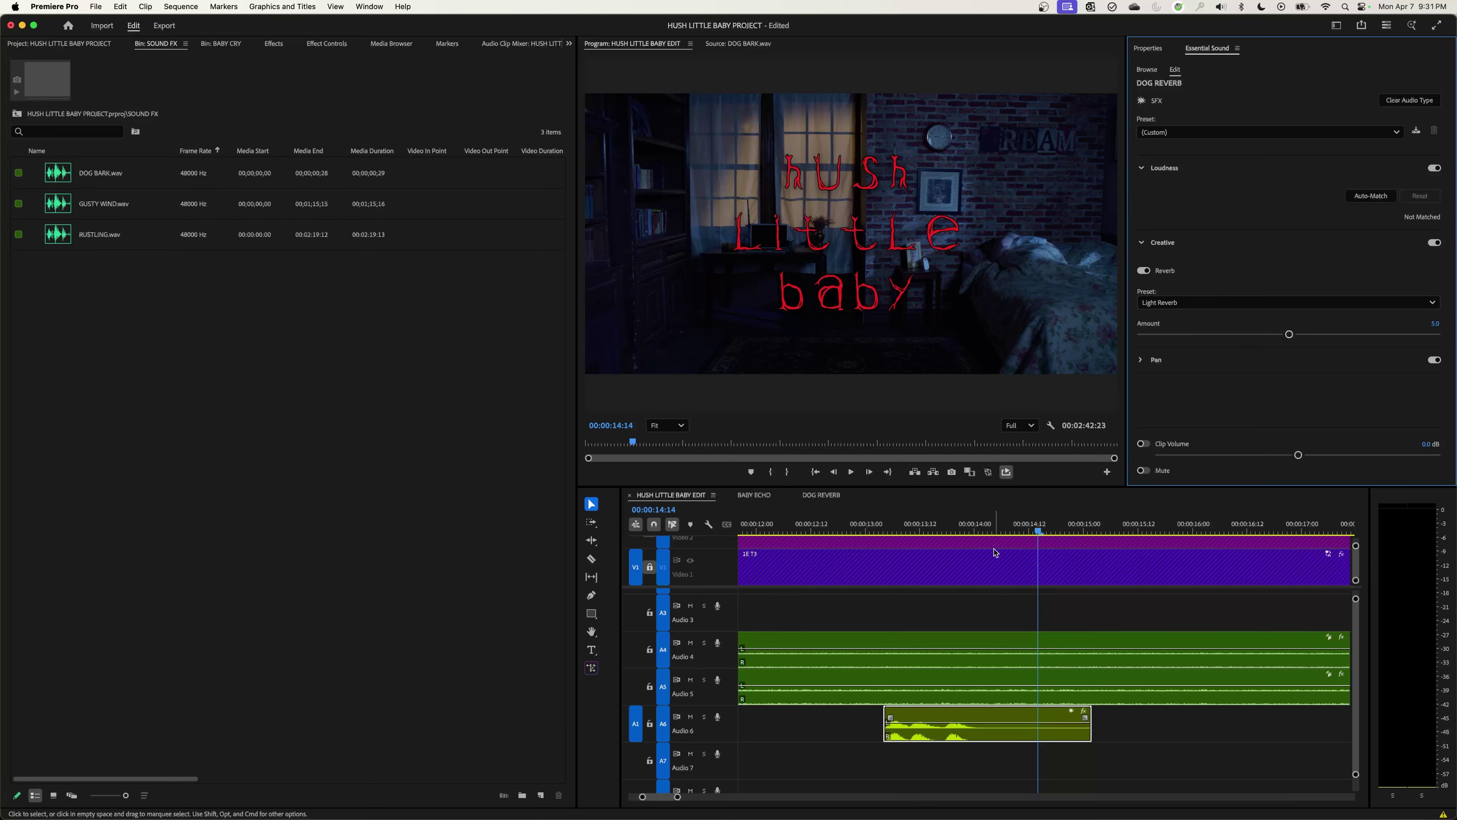
# Step: Play back the DOG REVERB clip on Audio 6 to hear the Light Reverb preset
pyautogui.click(879, 528)
pyautogui.press('space')
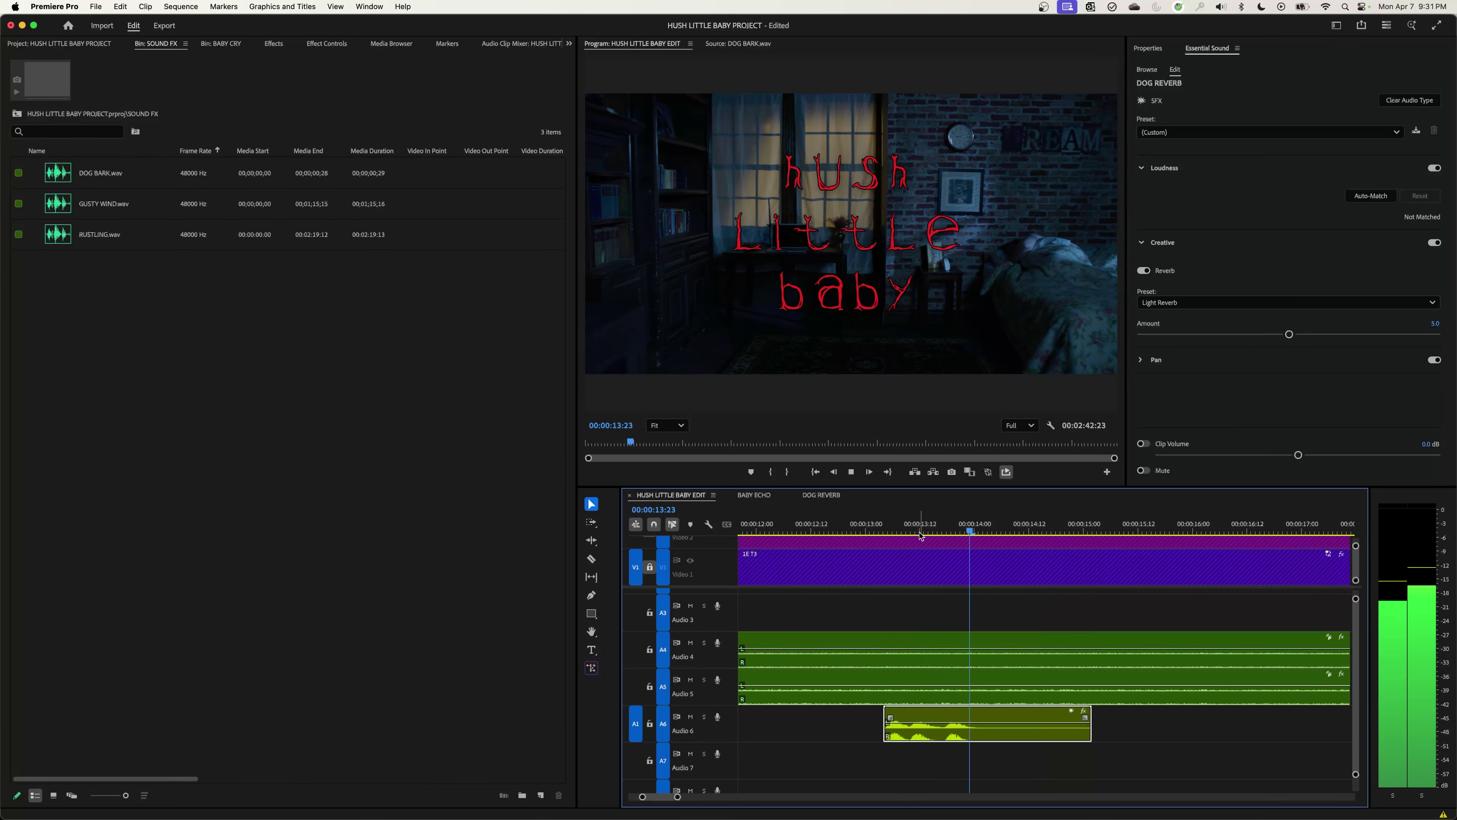
pyautogui.press('space')
# Step: Try the Room Reverb preset on the DOG REVERB clip and play back the bark
pyautogui.click(1182, 302)
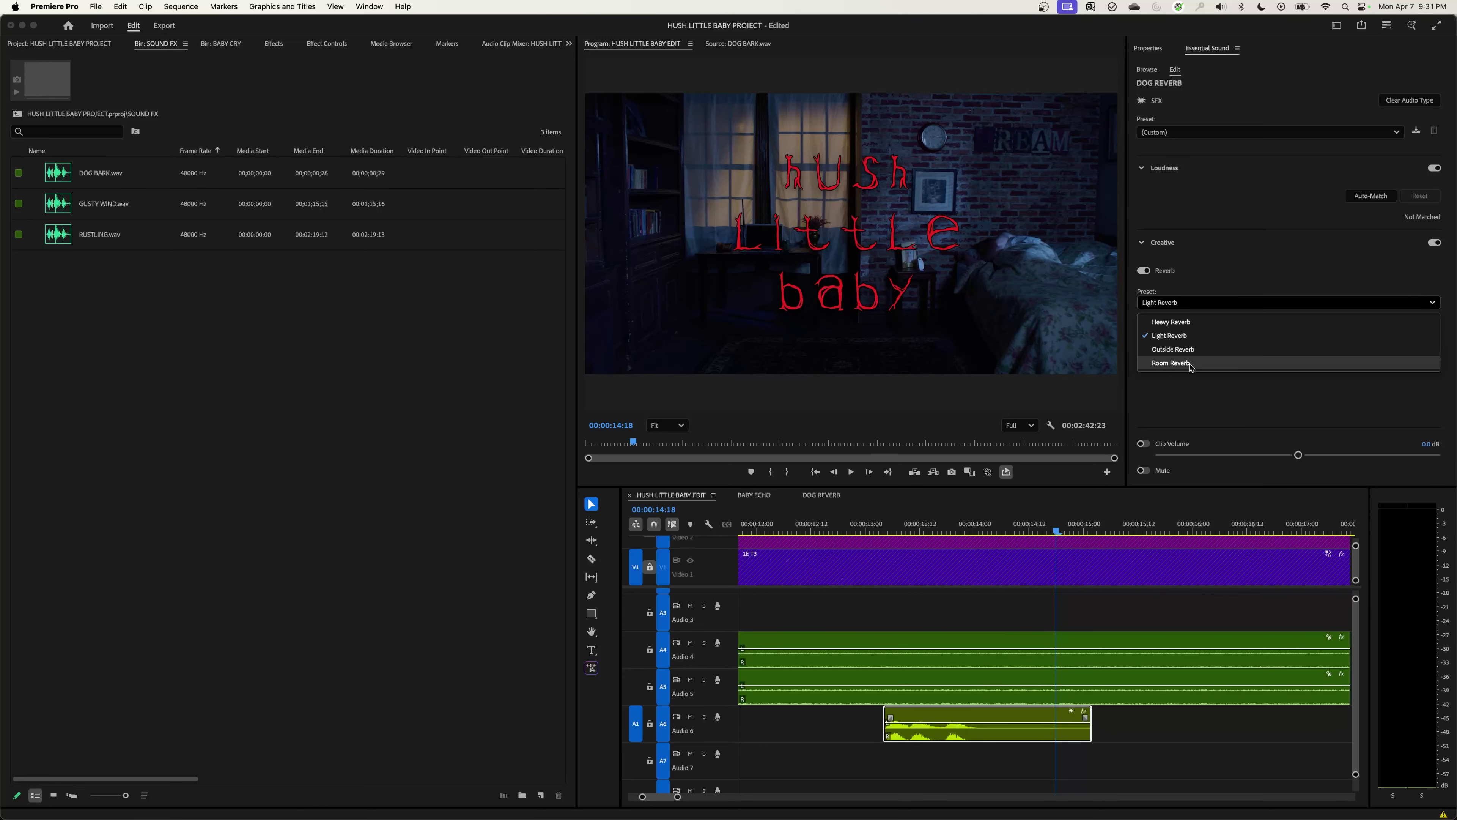
pyautogui.click(1171, 363)
pyautogui.click(867, 529)
pyautogui.press('space')
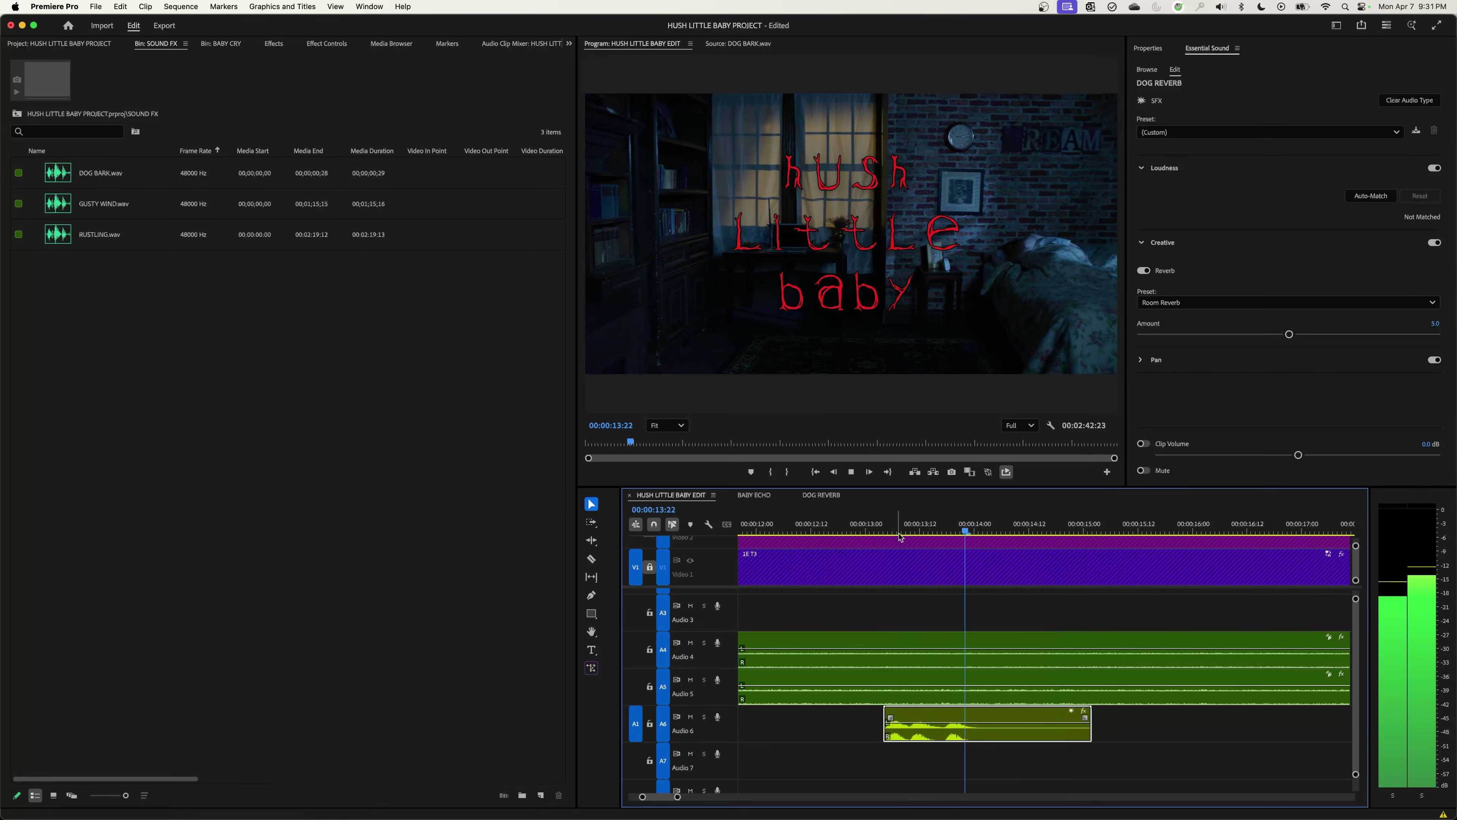
pyautogui.press('space')
# Step: Try the Outside Reverb preset on the DOG REVERB clip and play back the bark
pyautogui.click(1182, 302)
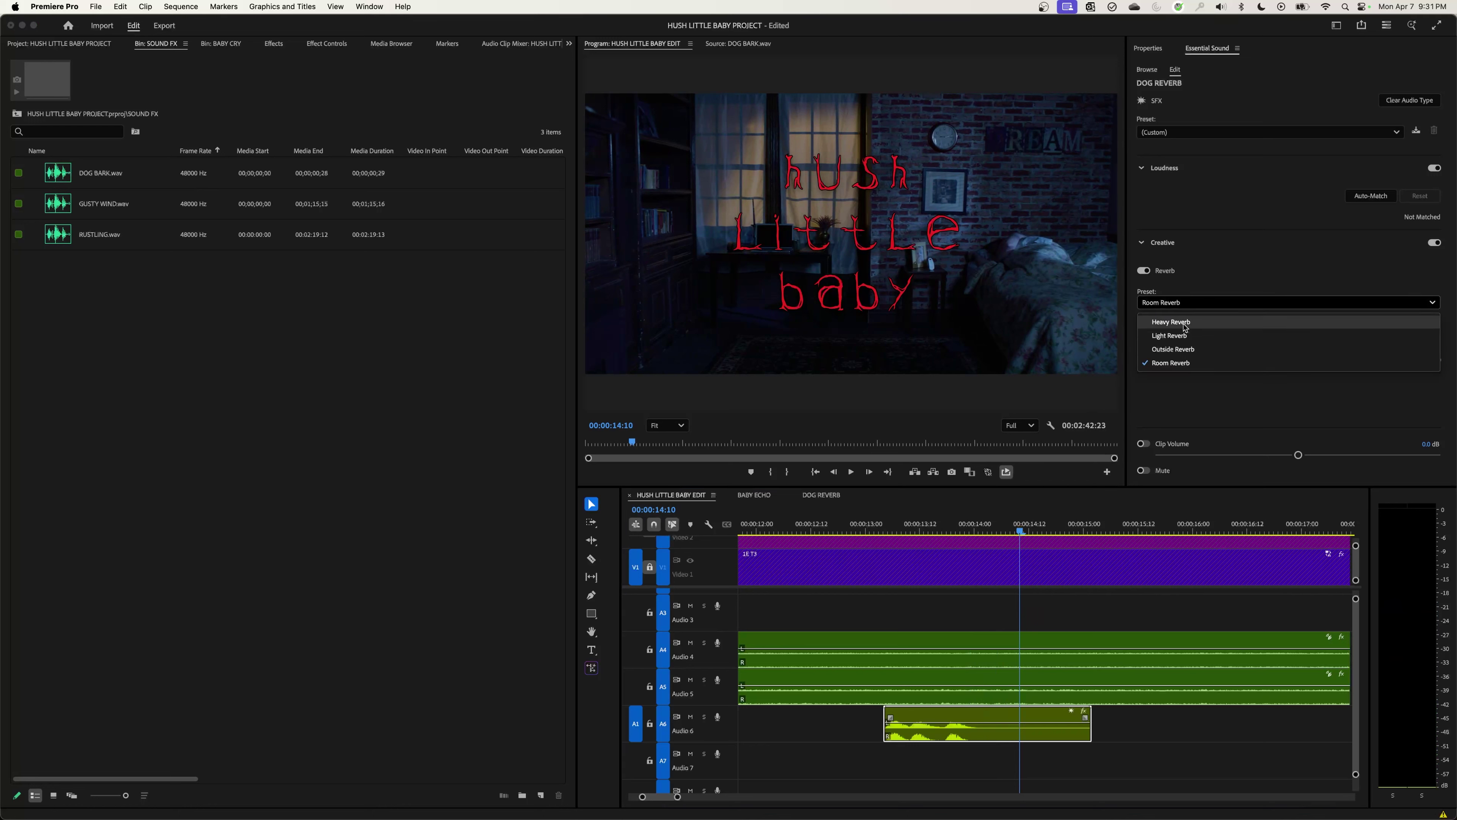
pyautogui.click(1173, 350)
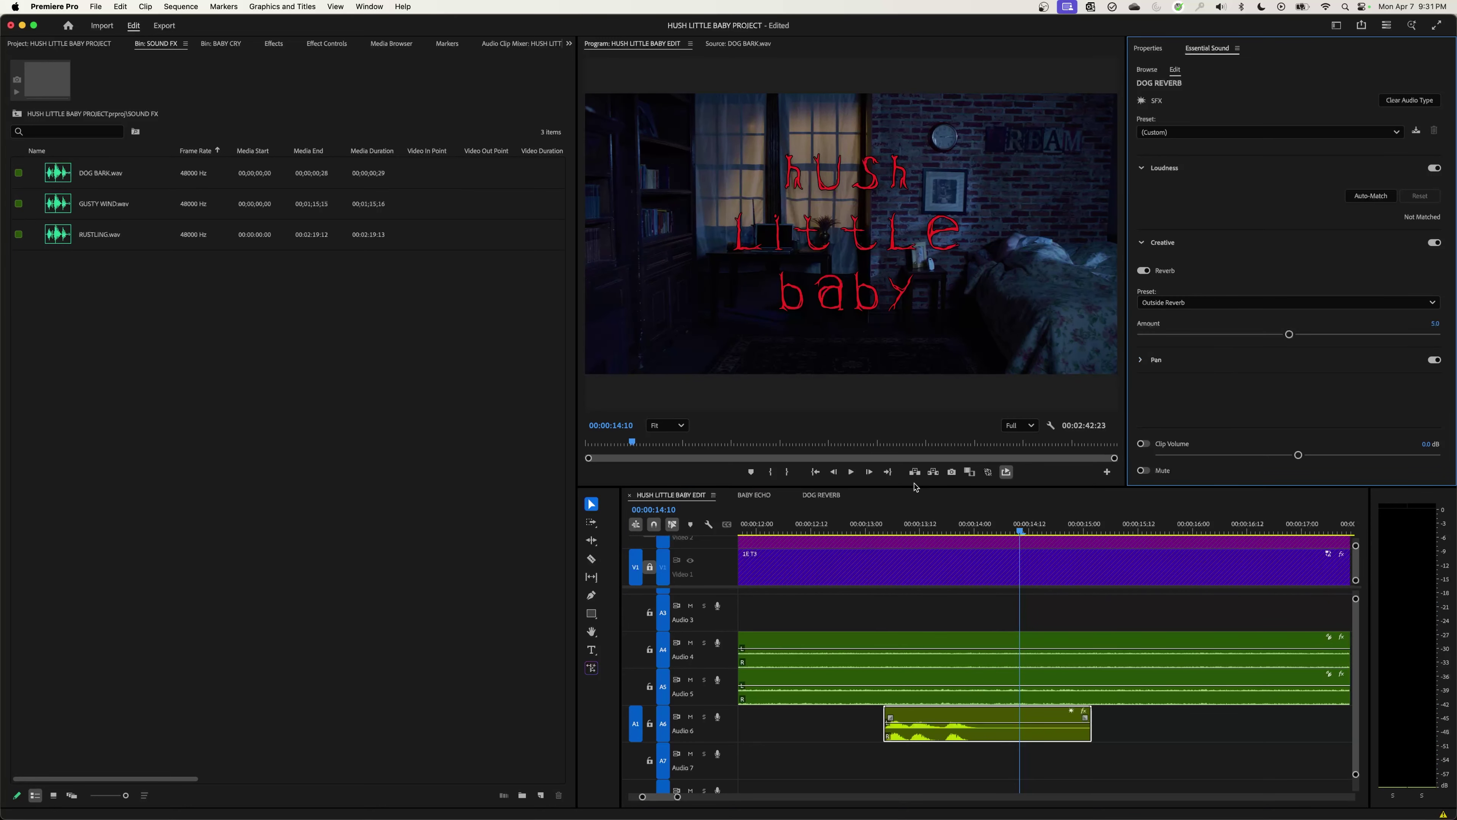
pyautogui.click(872, 528)
pyautogui.press('space')
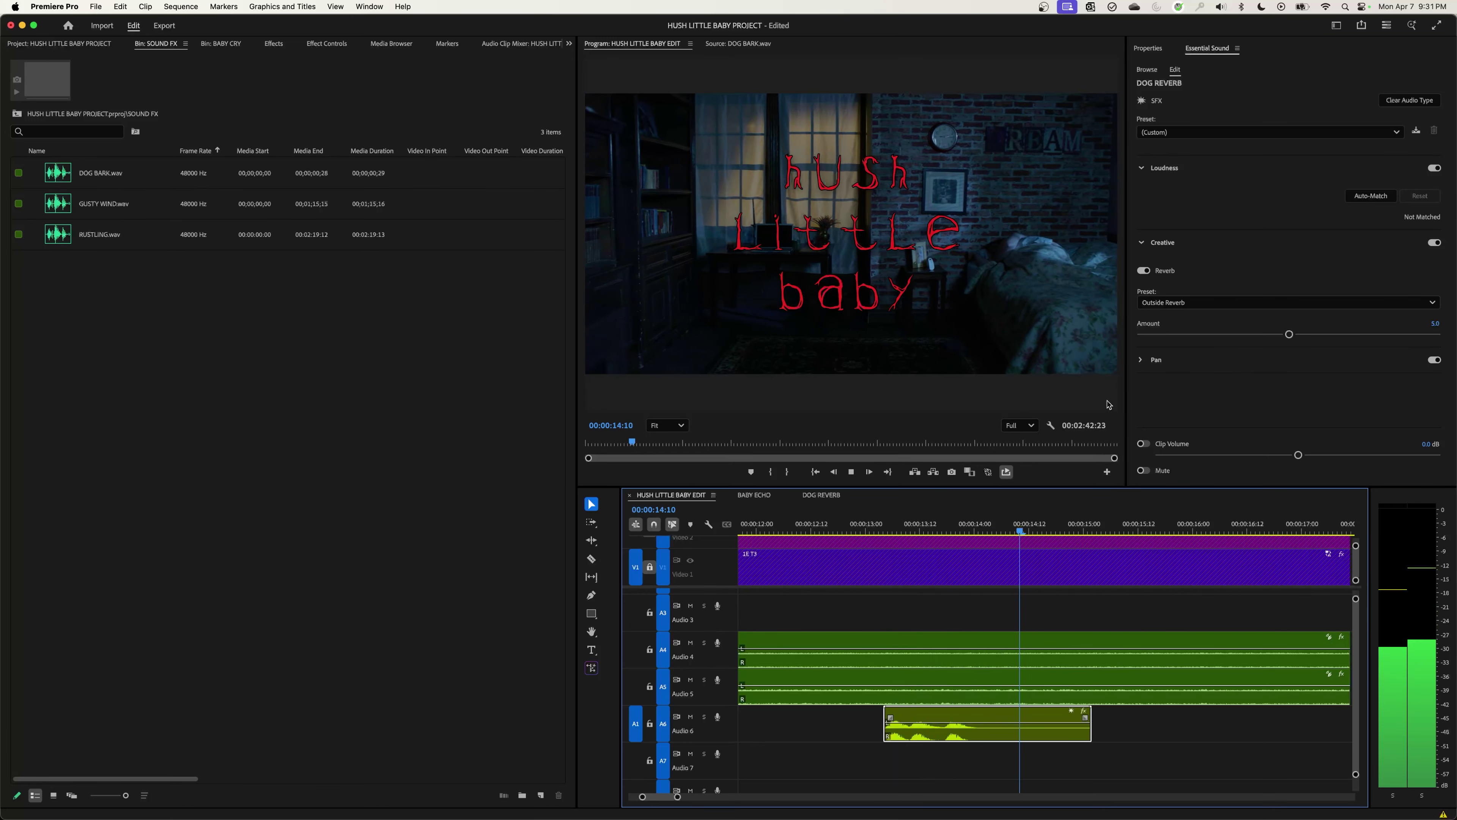
pyautogui.press('space')
# Step: Try the Heavy Reverb preset on the DOG REVERB clip and play back the bark
pyautogui.click(1182, 302)
pyautogui.click(1182, 322)
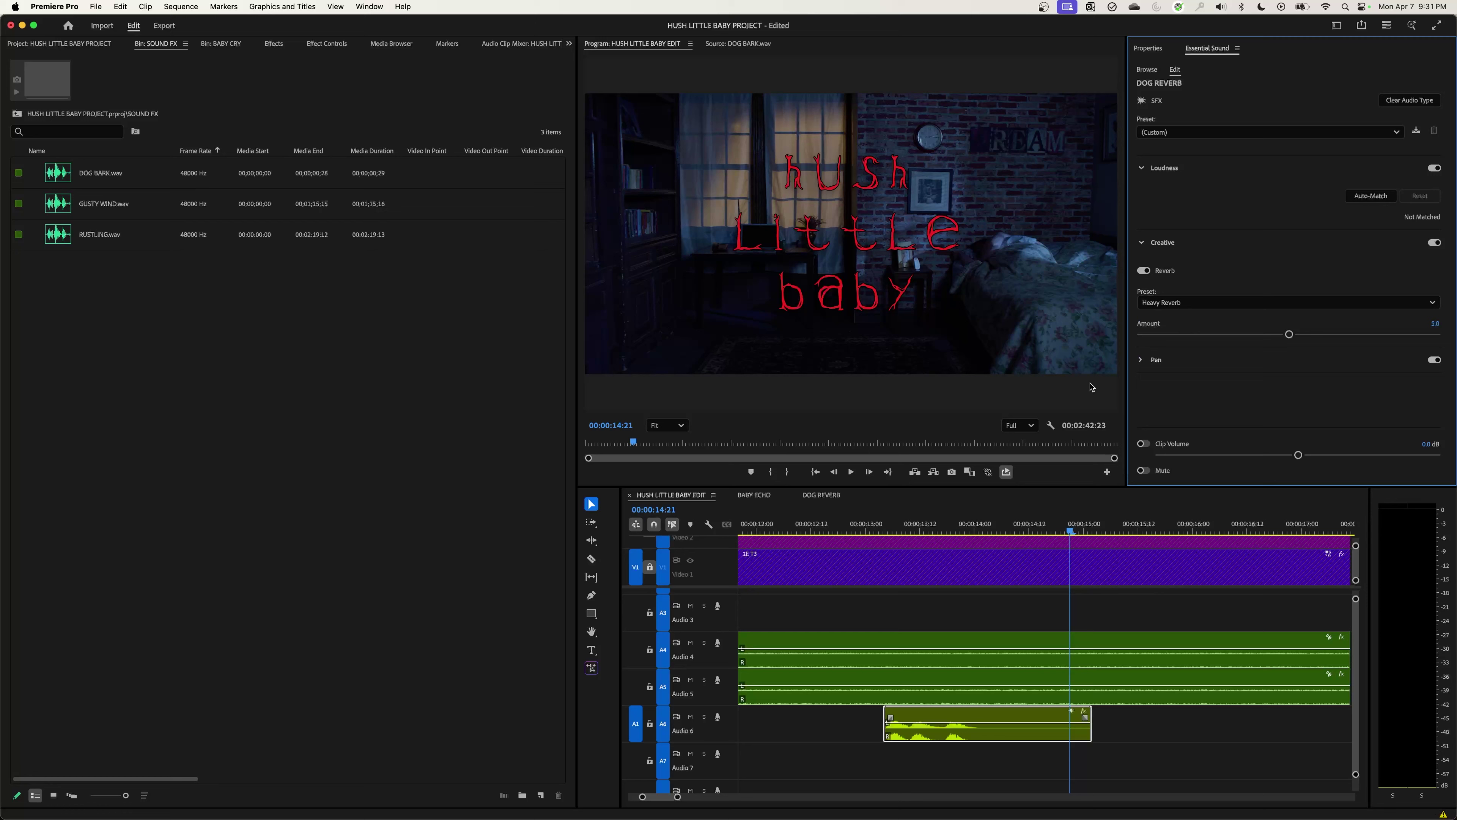
pyautogui.click(875, 537)
pyautogui.press('space')
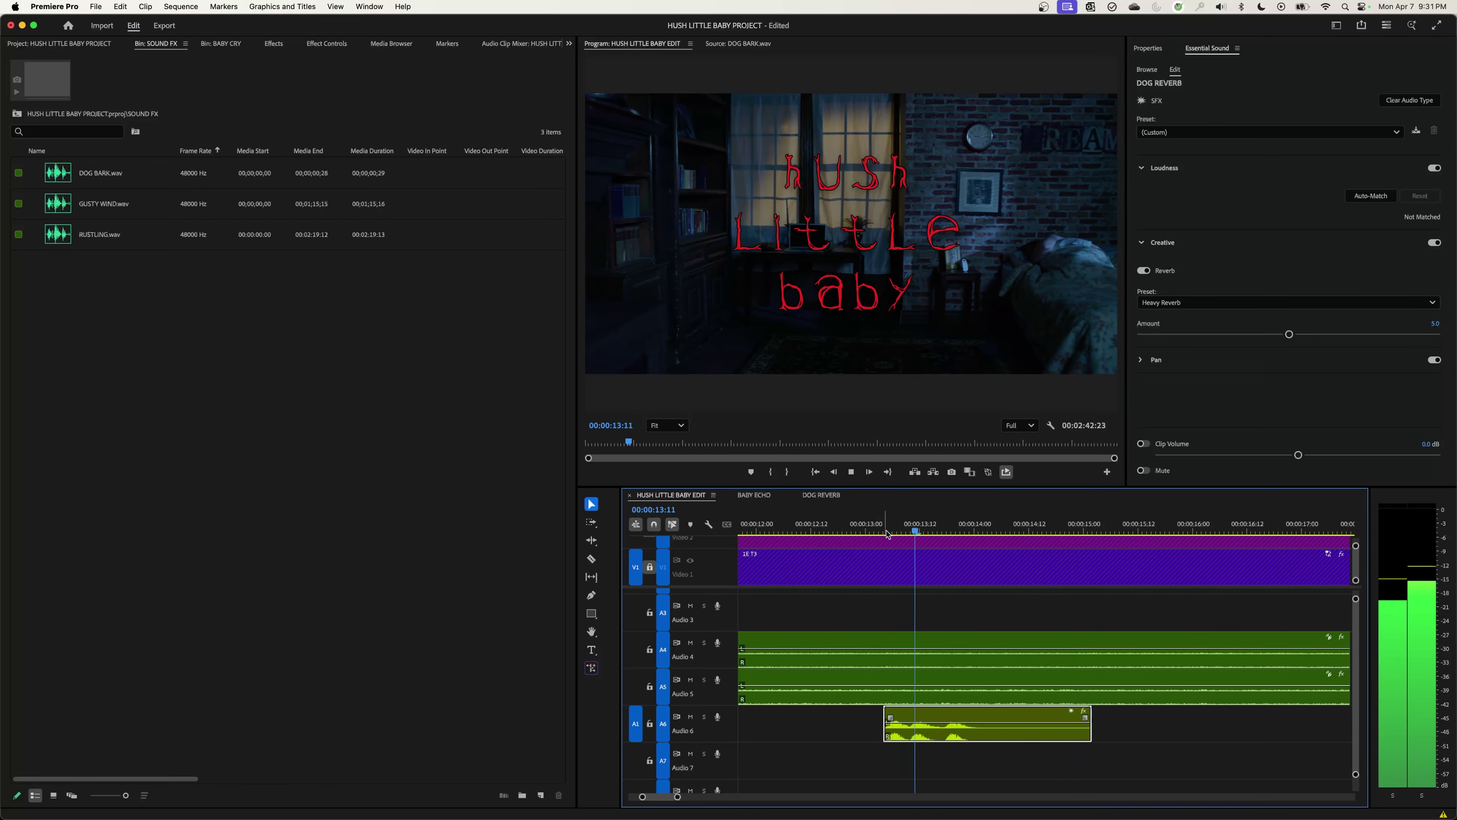
pyautogui.press('space')
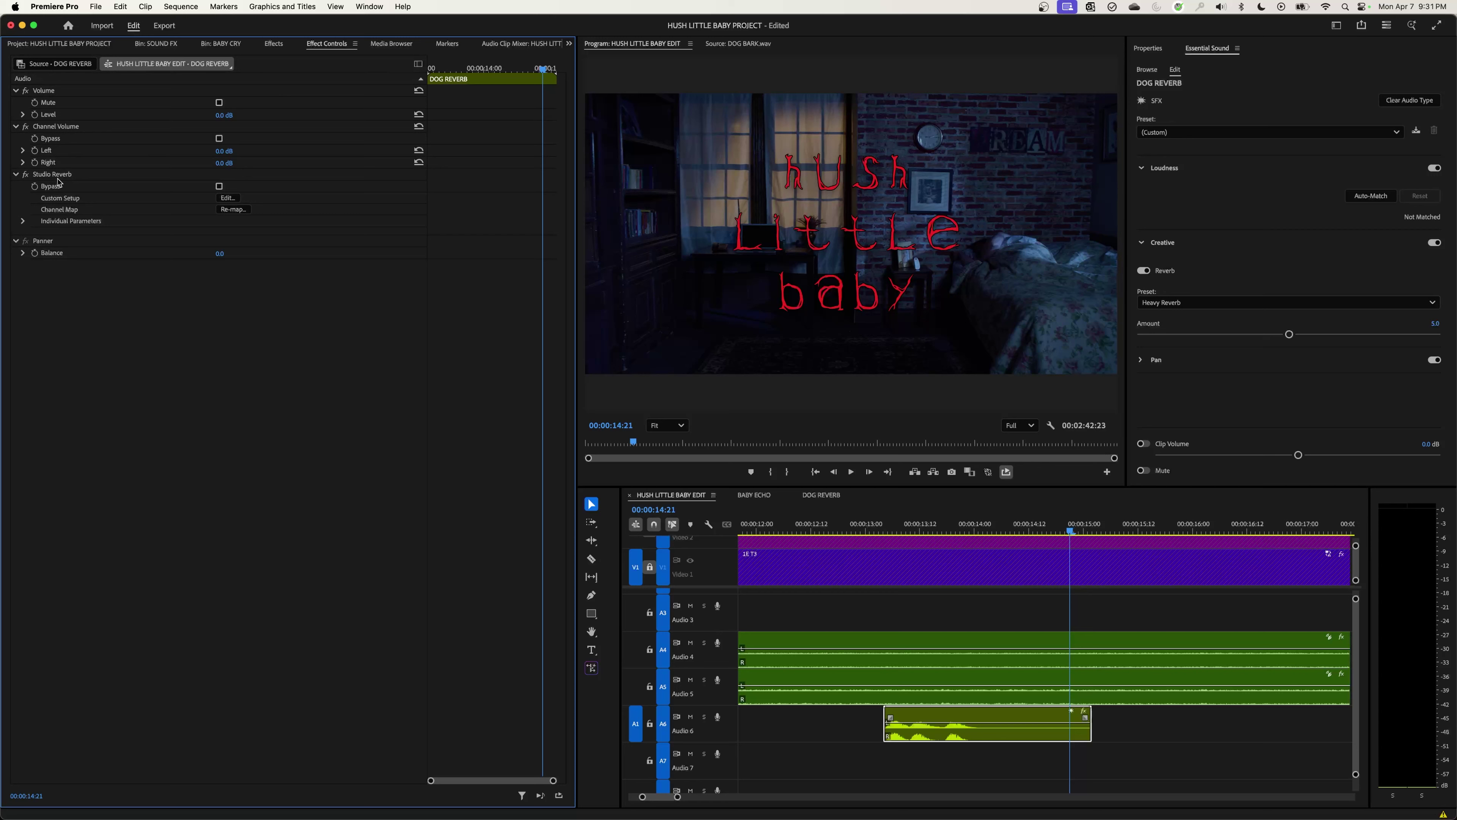
# Step: In the DOG REVERB clip's Studio Reverb custom setup, try the Outside Club preset and switch to Vocal Reverb (medium)
pyautogui.click(57, 175)
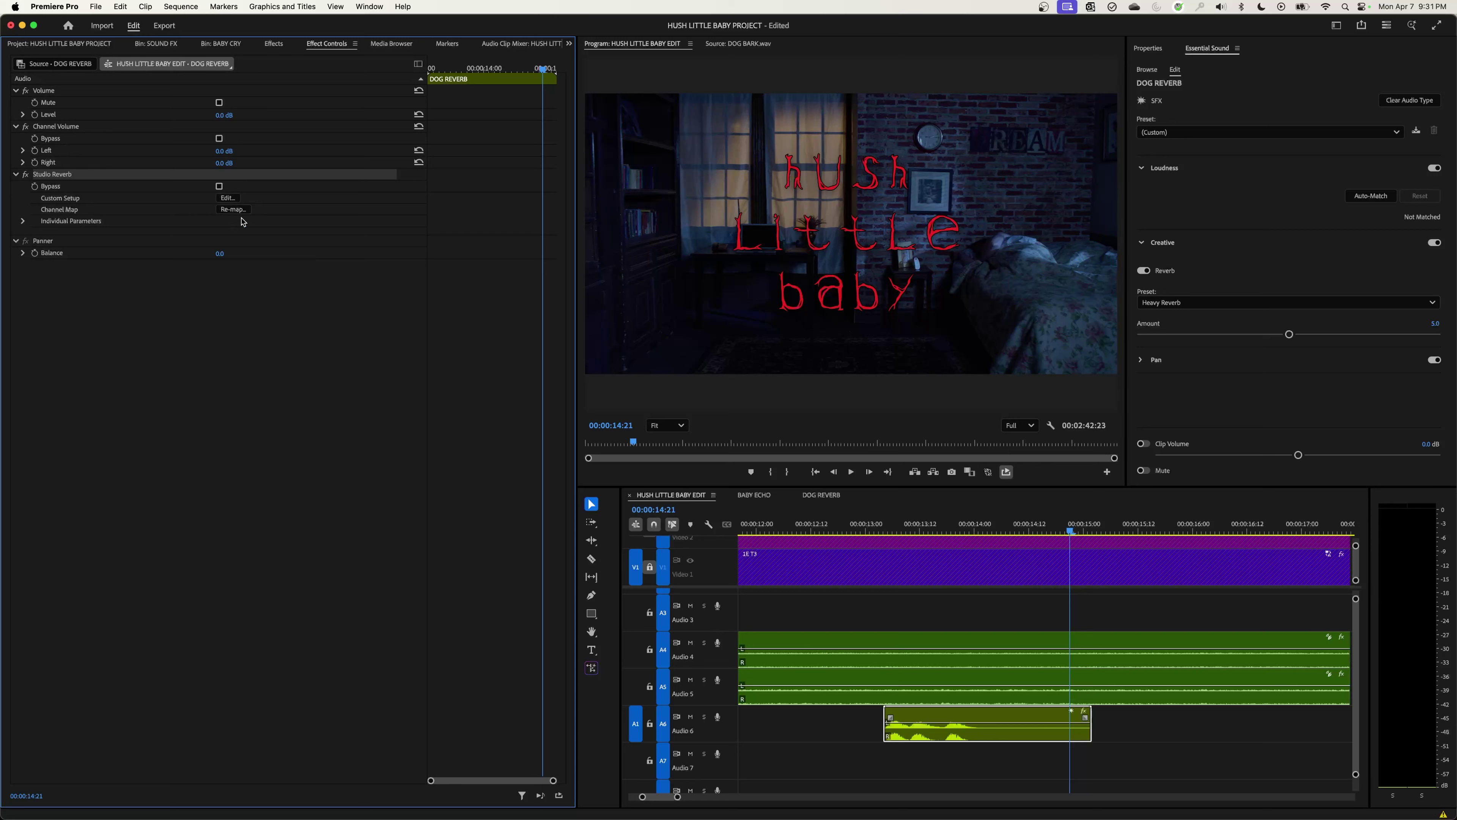
pyautogui.click(228, 197)
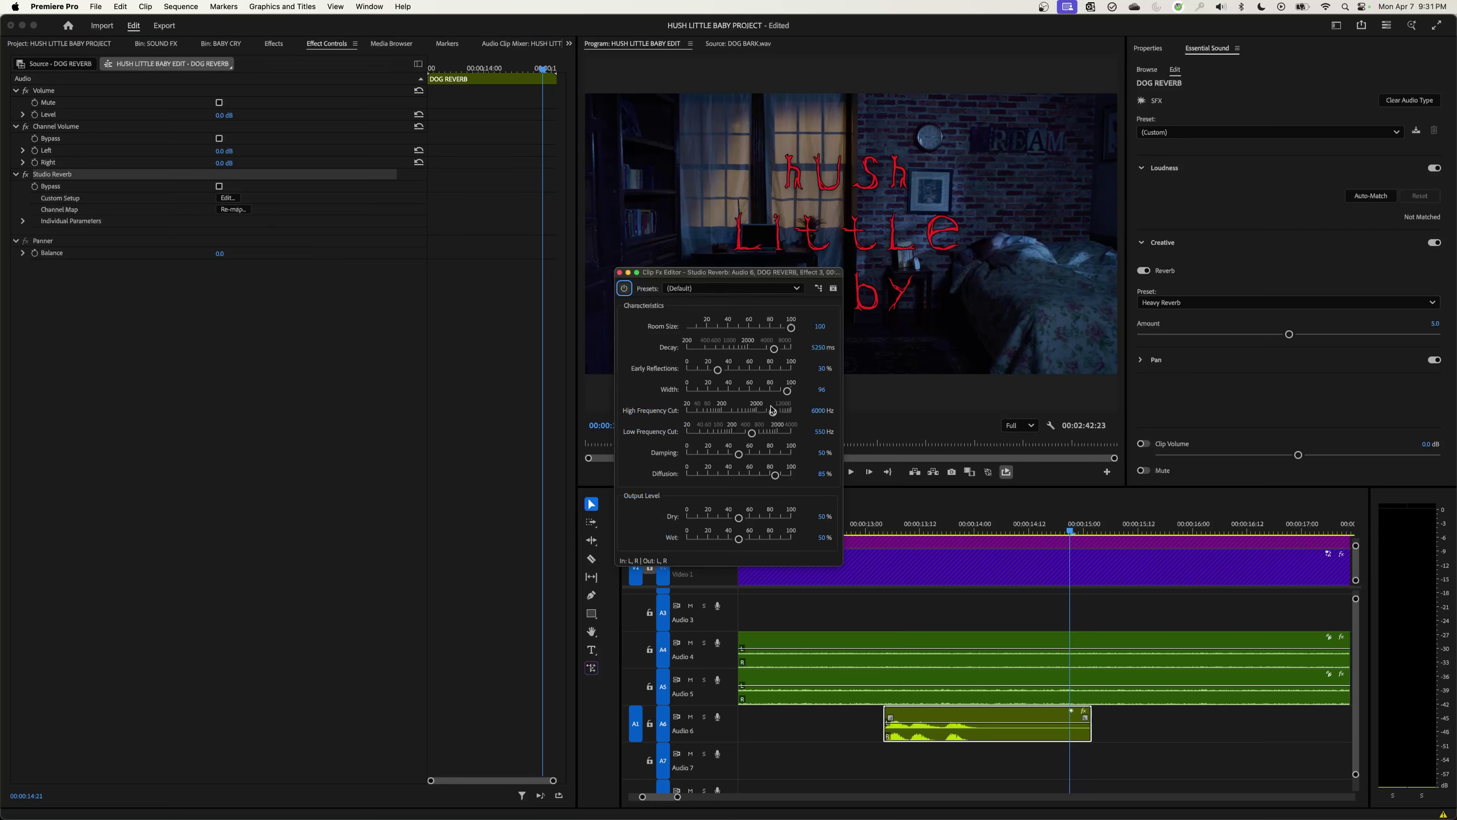
pyautogui.click(708, 292)
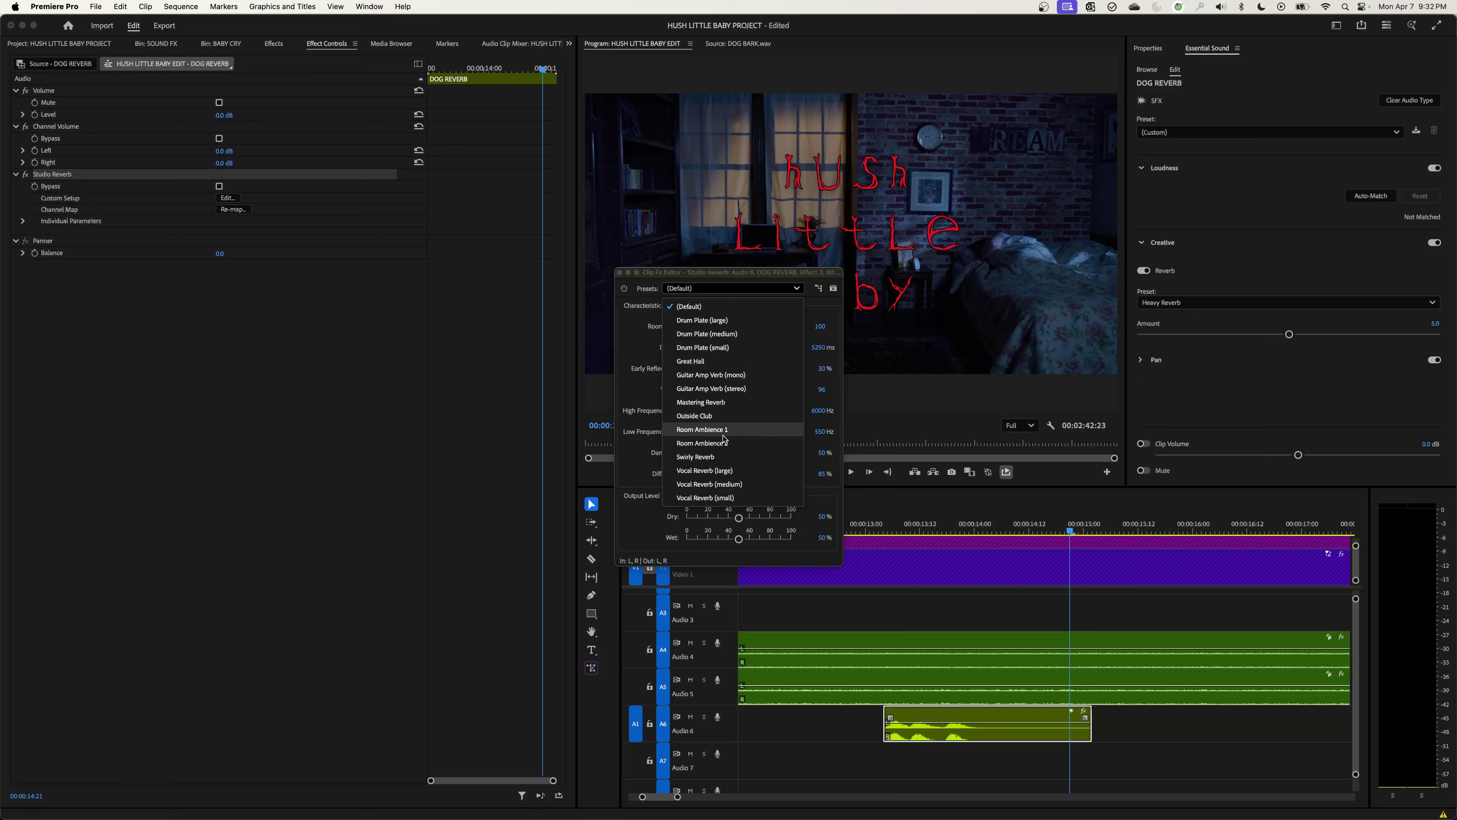
pyautogui.click(695, 415)
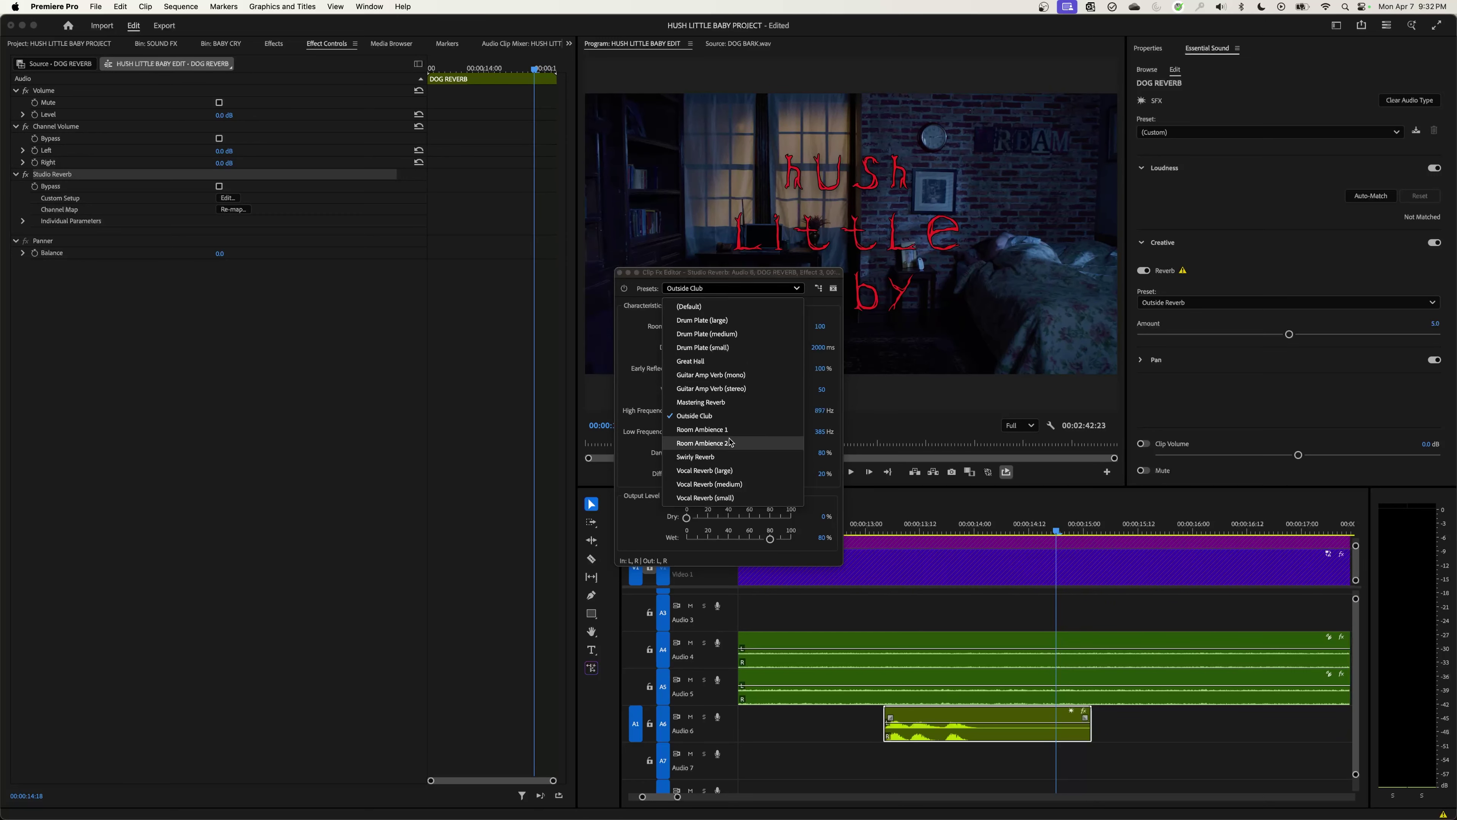
pyautogui.click(738, 485)
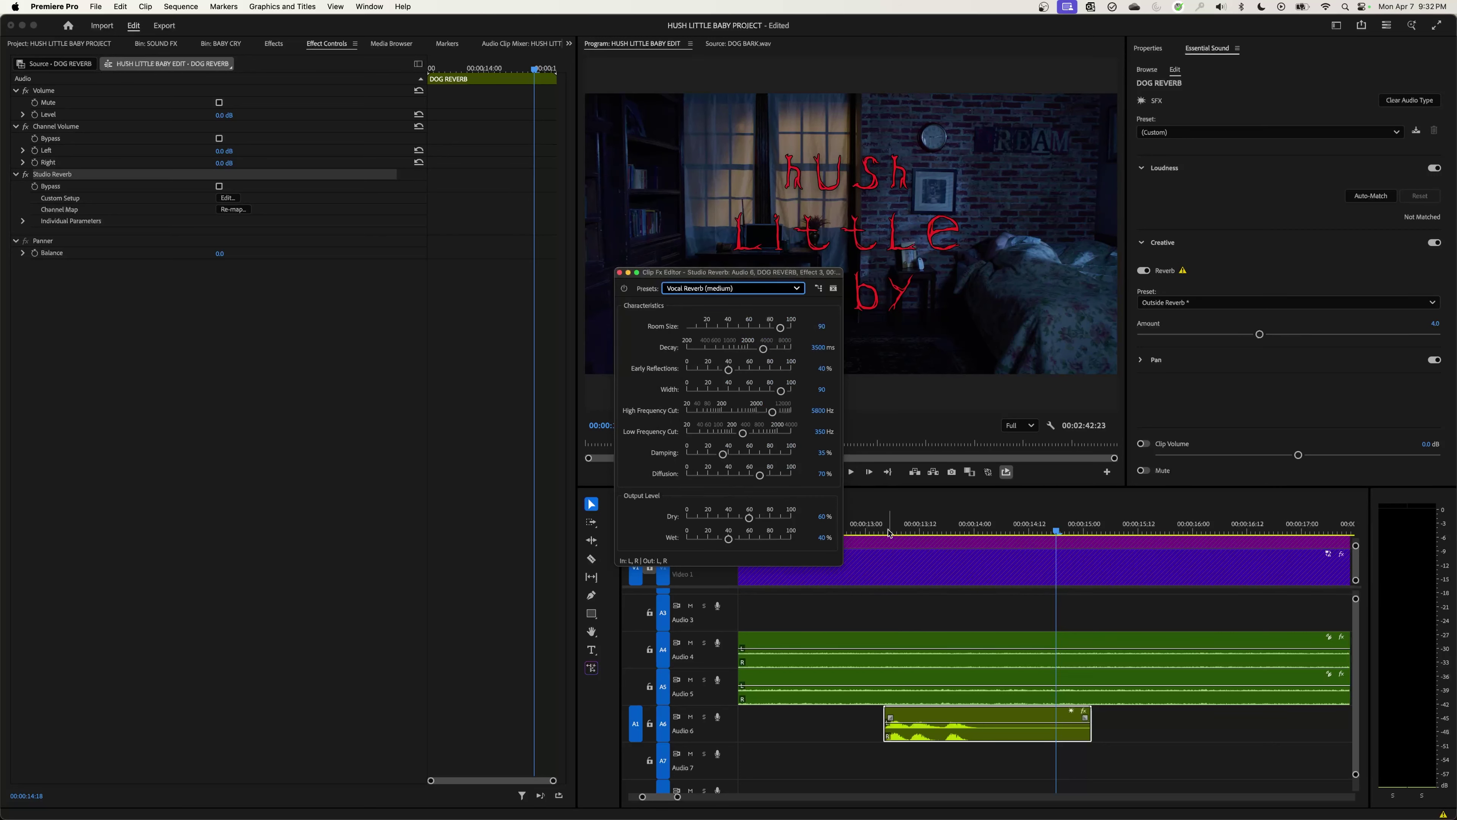
# Step: Play back the dog bark with the medium vocal reverb and close the Studio Reverb editor
pyautogui.click(888, 531)
pyautogui.press('space')
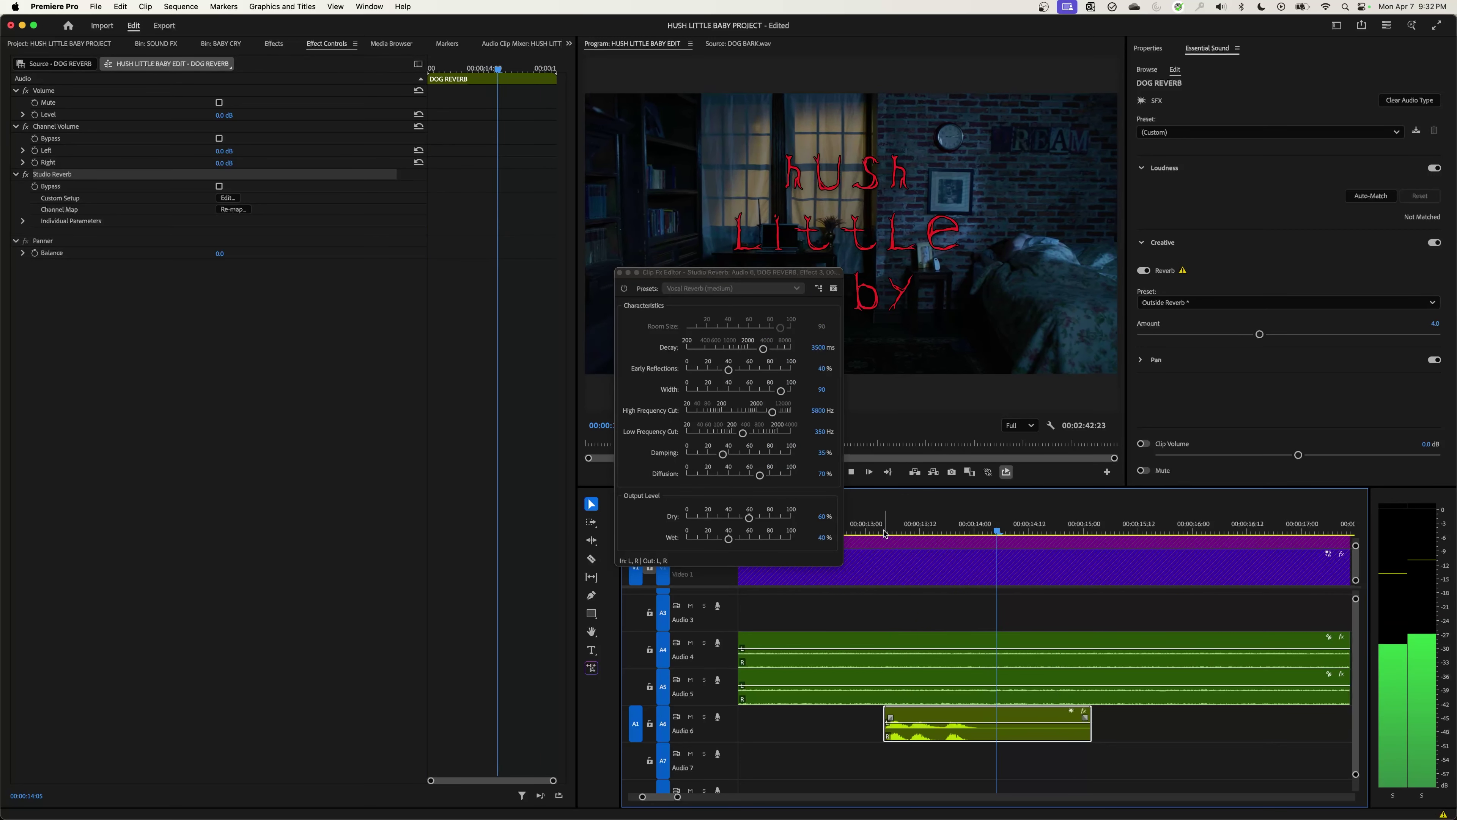
pyautogui.press('space')
pyautogui.click(620, 272)
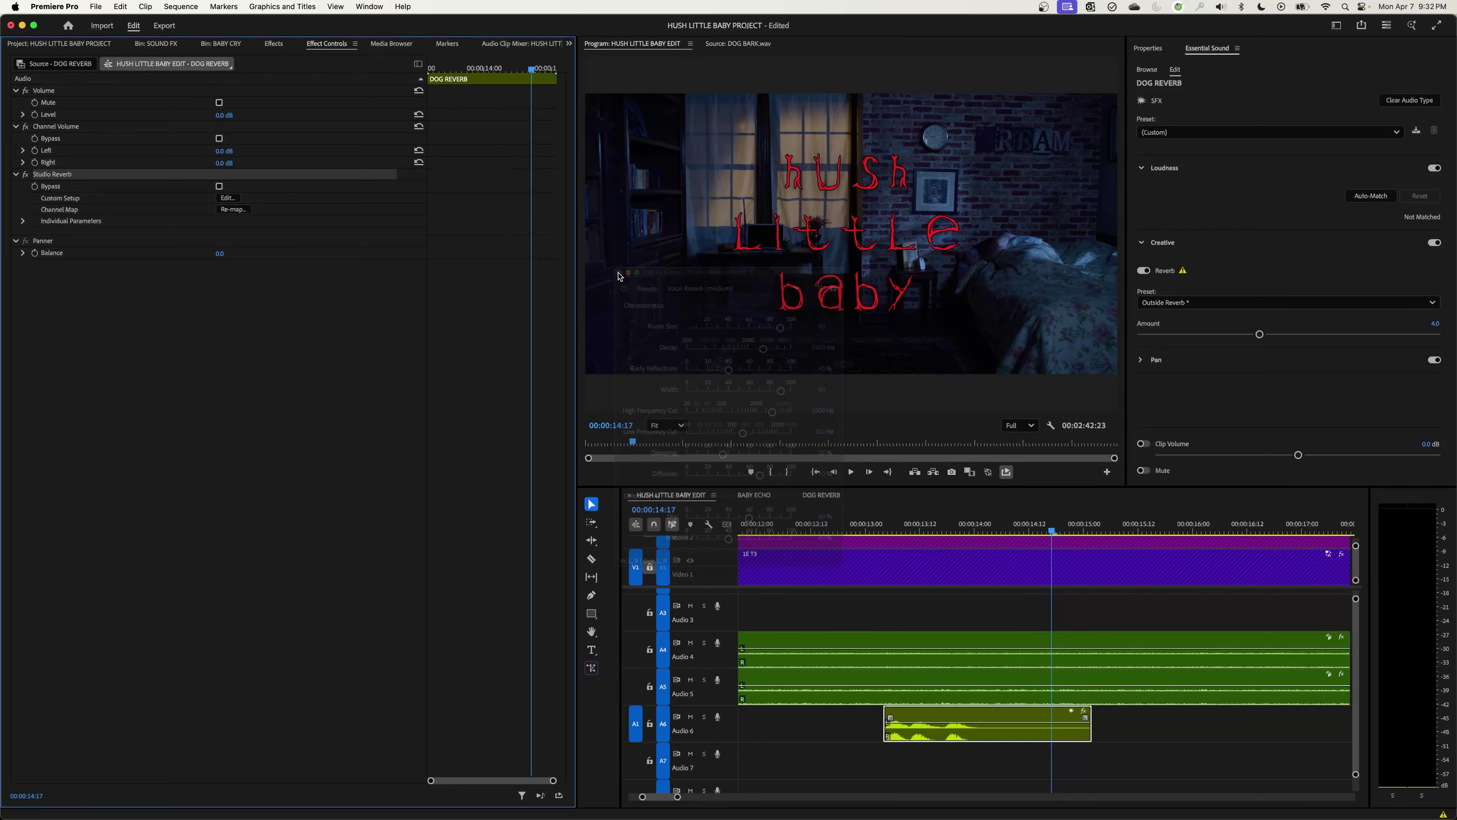
# Step: Search the effects for "low", apply the Lowpass filter to the DOG REVERB clip, and play it back
pyautogui.click(953, 731)
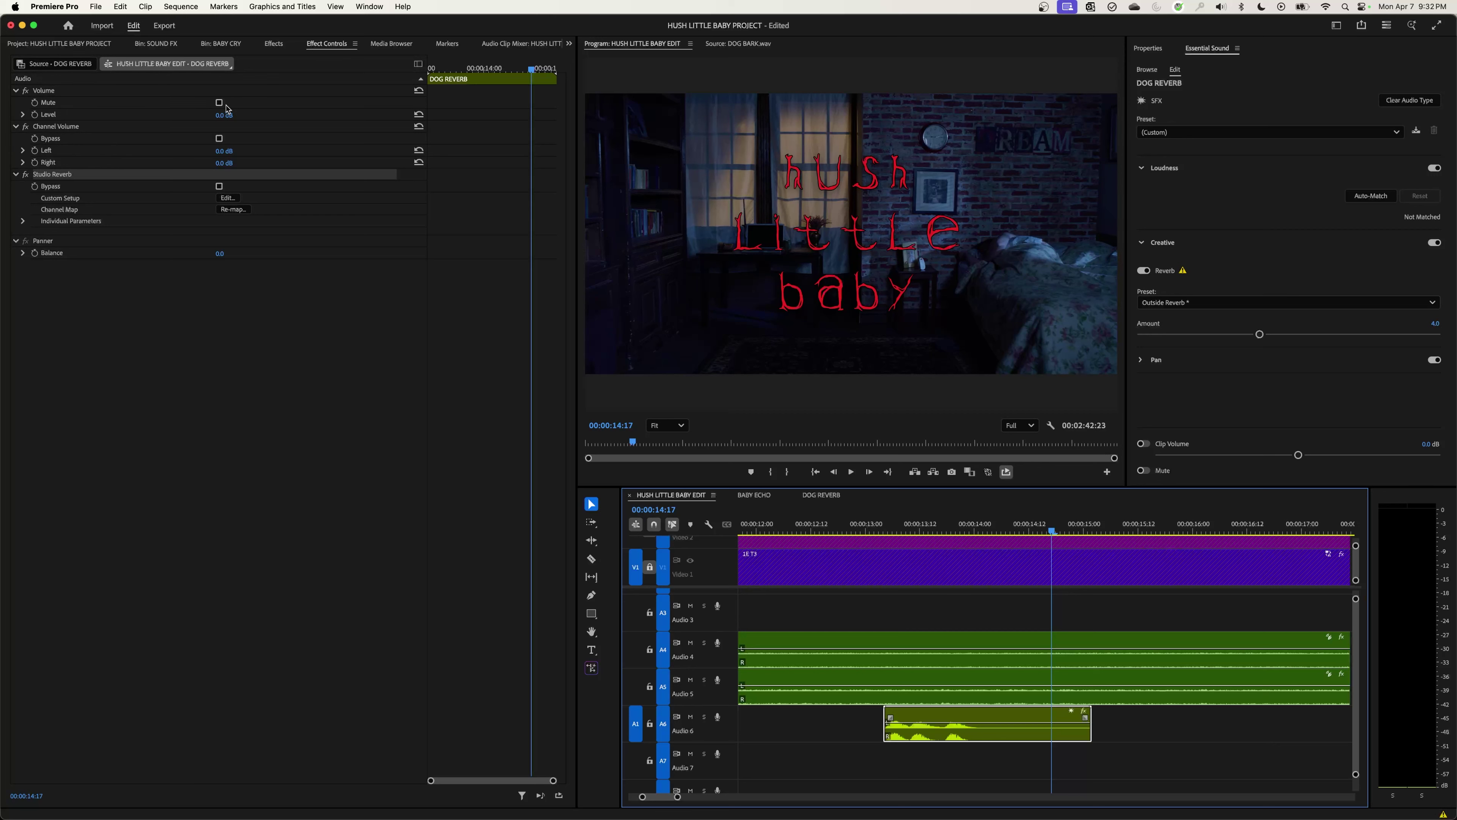
pyautogui.click(274, 44)
pyautogui.click(108, 62)
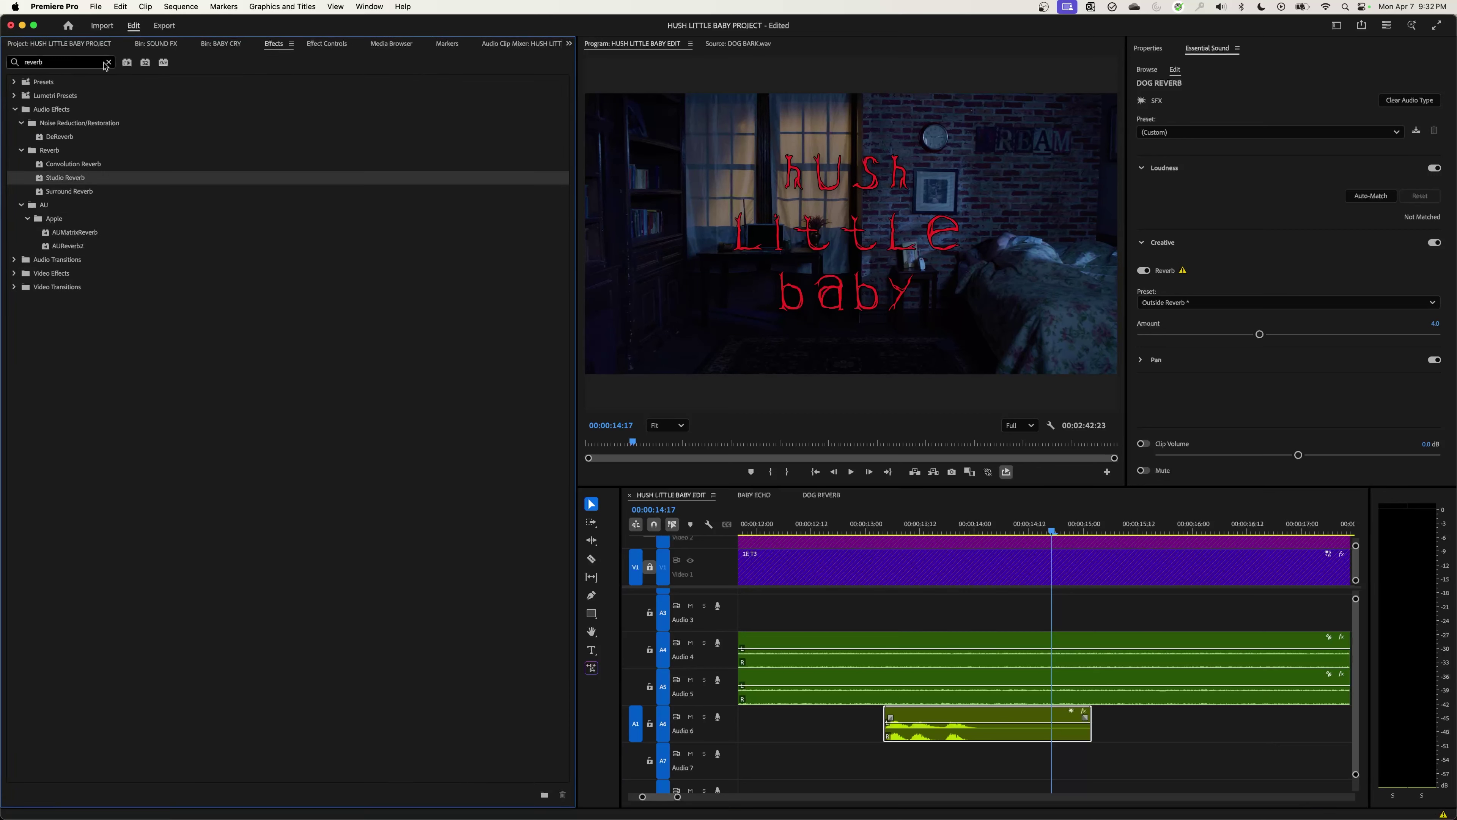
pyautogui.click(73, 62)
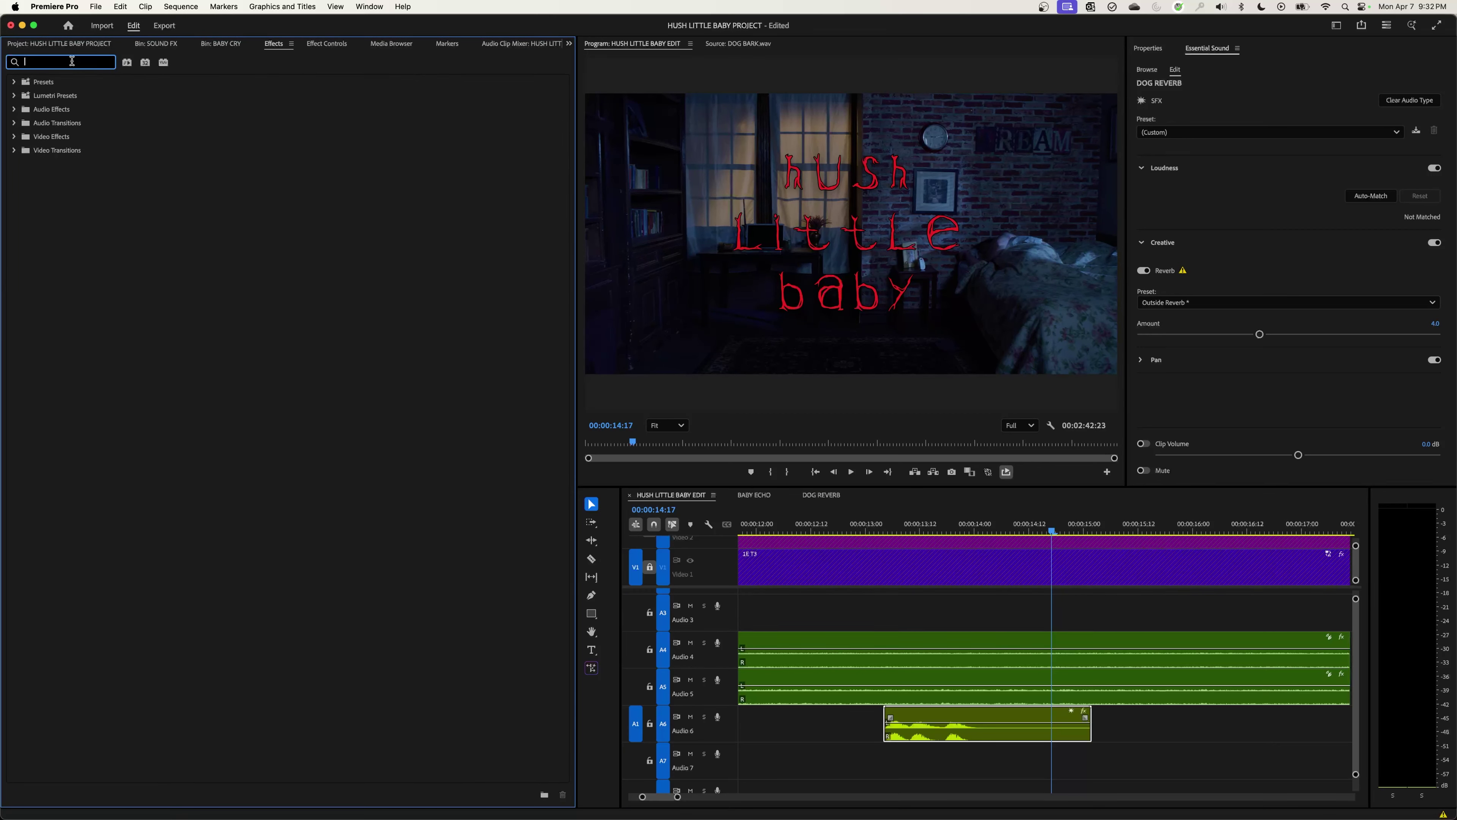
pyautogui.write('low')
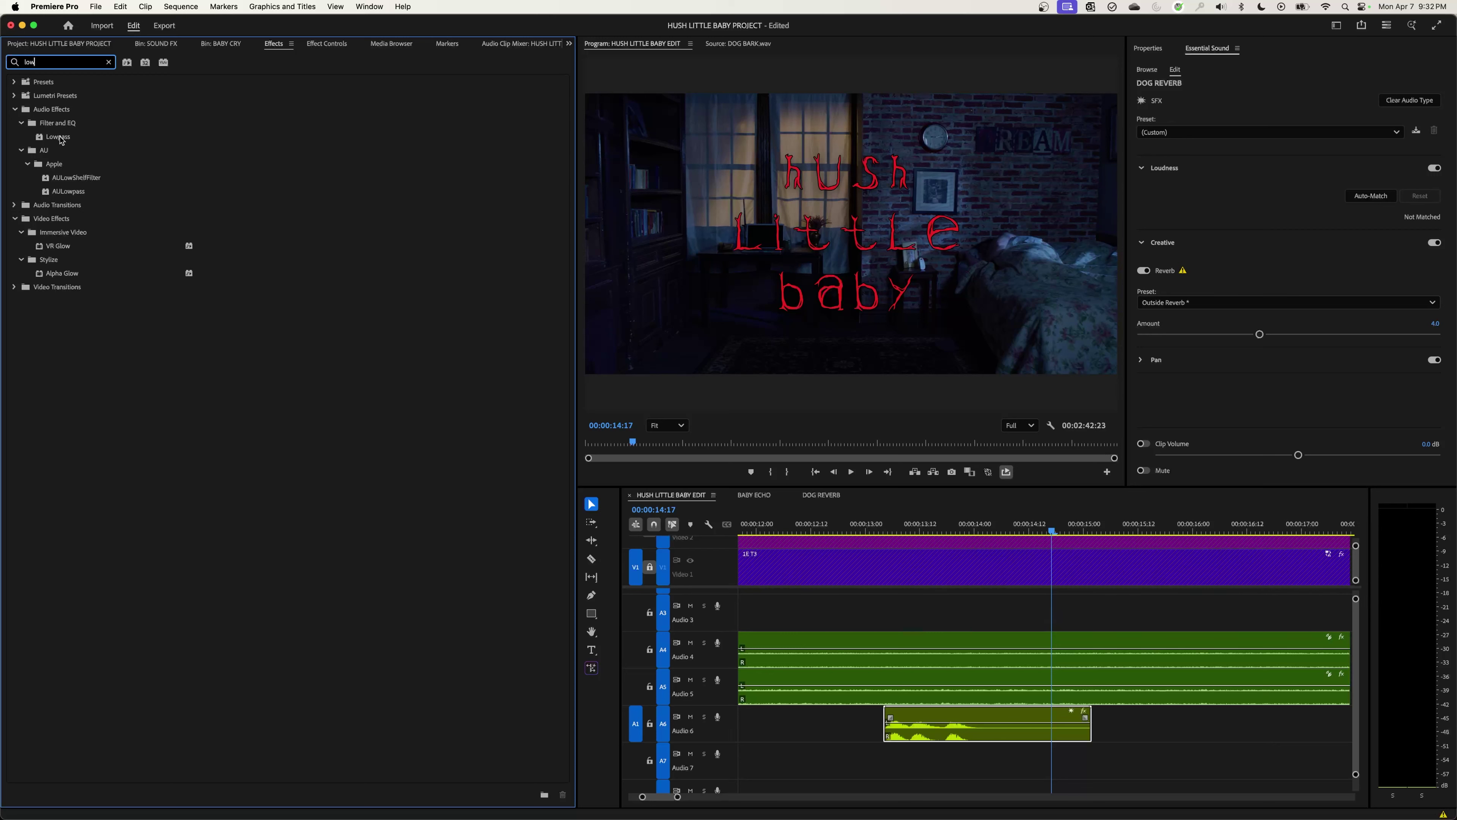
pyautogui.moveTo(62, 140); pyautogui.dragTo(933, 718)
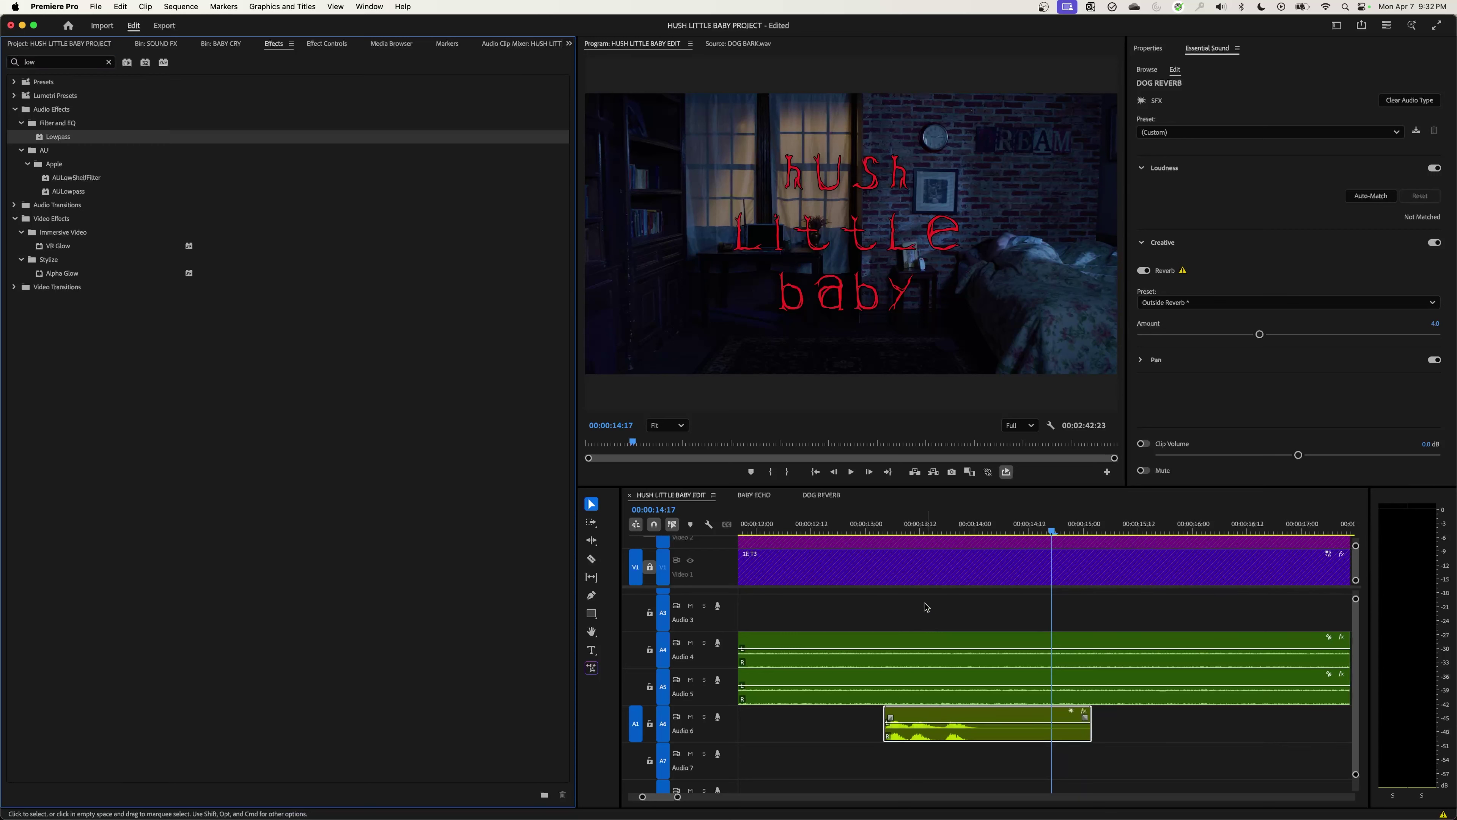
pyautogui.click(875, 528)
pyautogui.press('space')
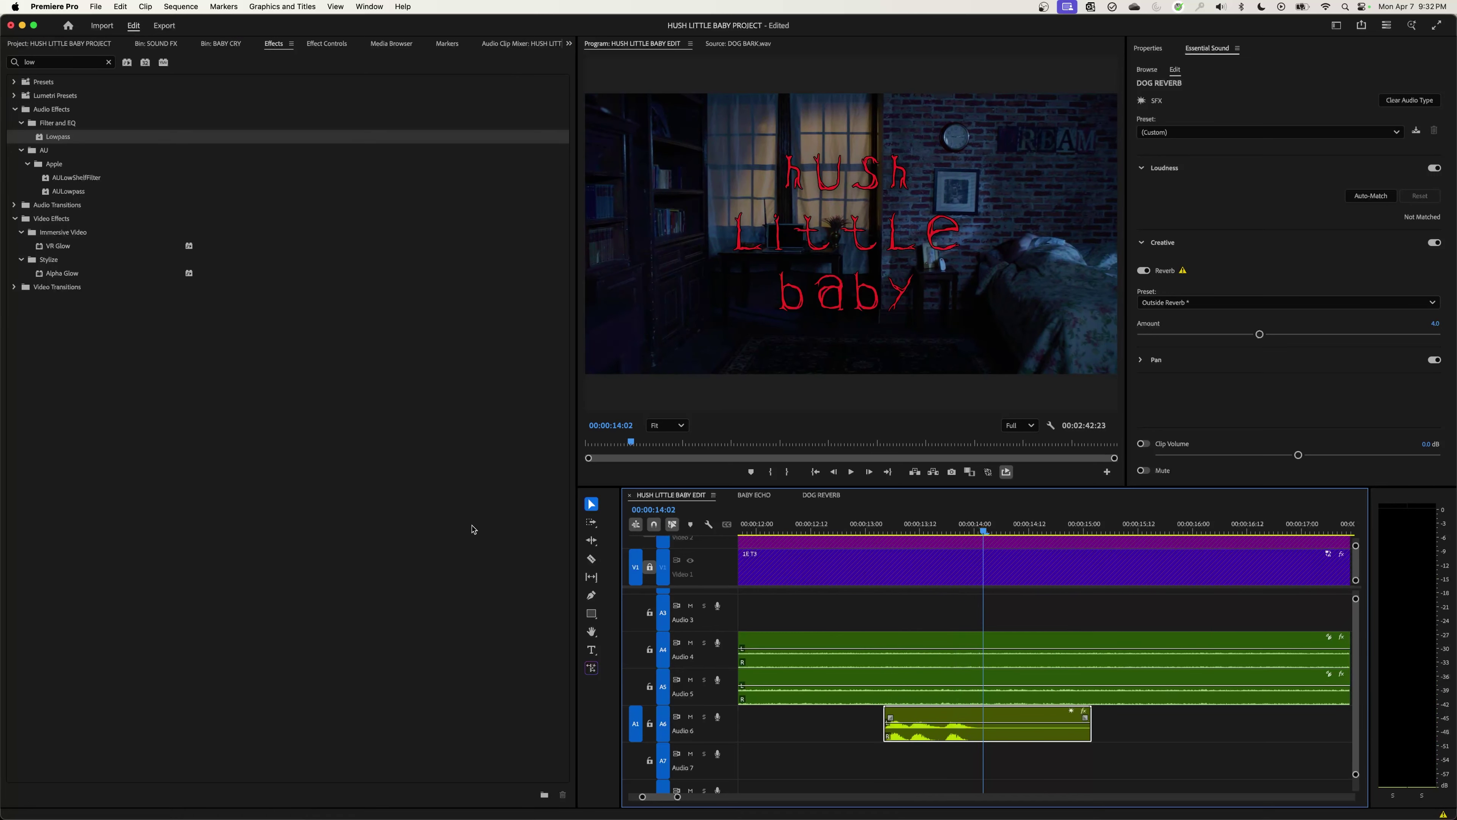
# Step: Set the Lowpass cutoff on the DOG REVERB clip to 700 Hz and play back the bark
pyautogui.click(325, 44)
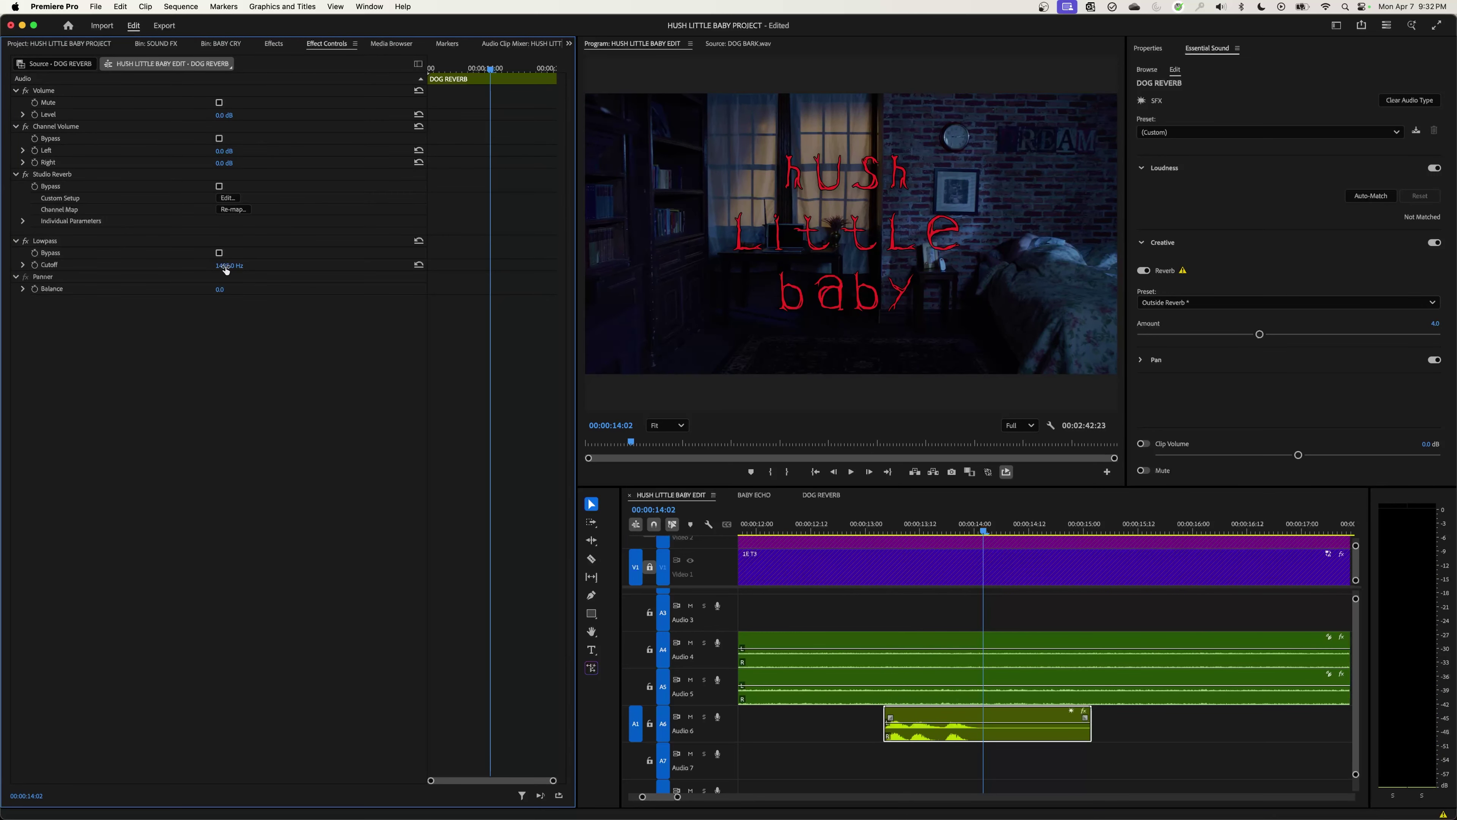
pyautogui.click(232, 257)
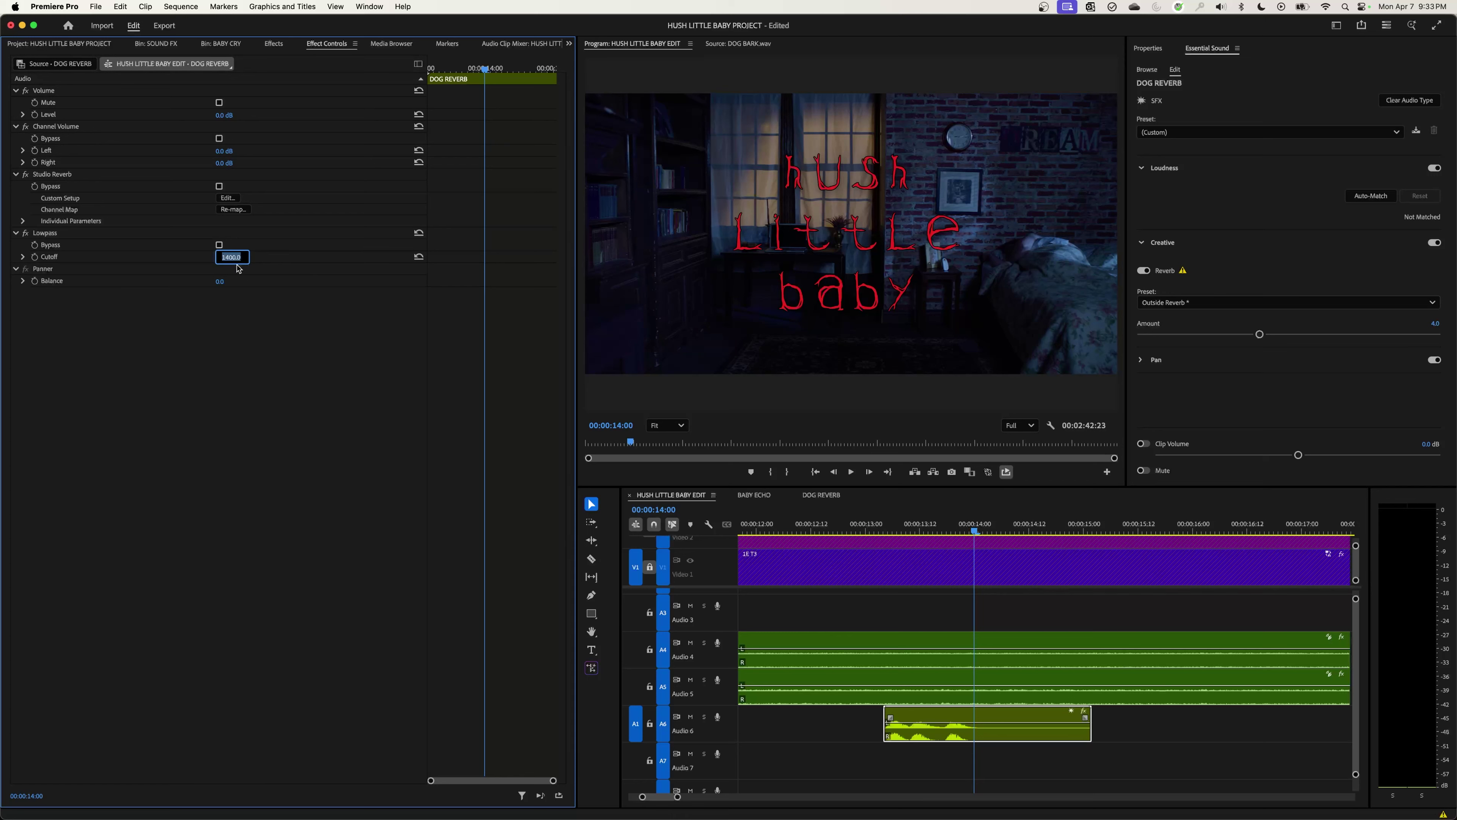
pyautogui.write('700')
pyautogui.press('Return')
pyautogui.click(853, 523)
pyautogui.press('space')
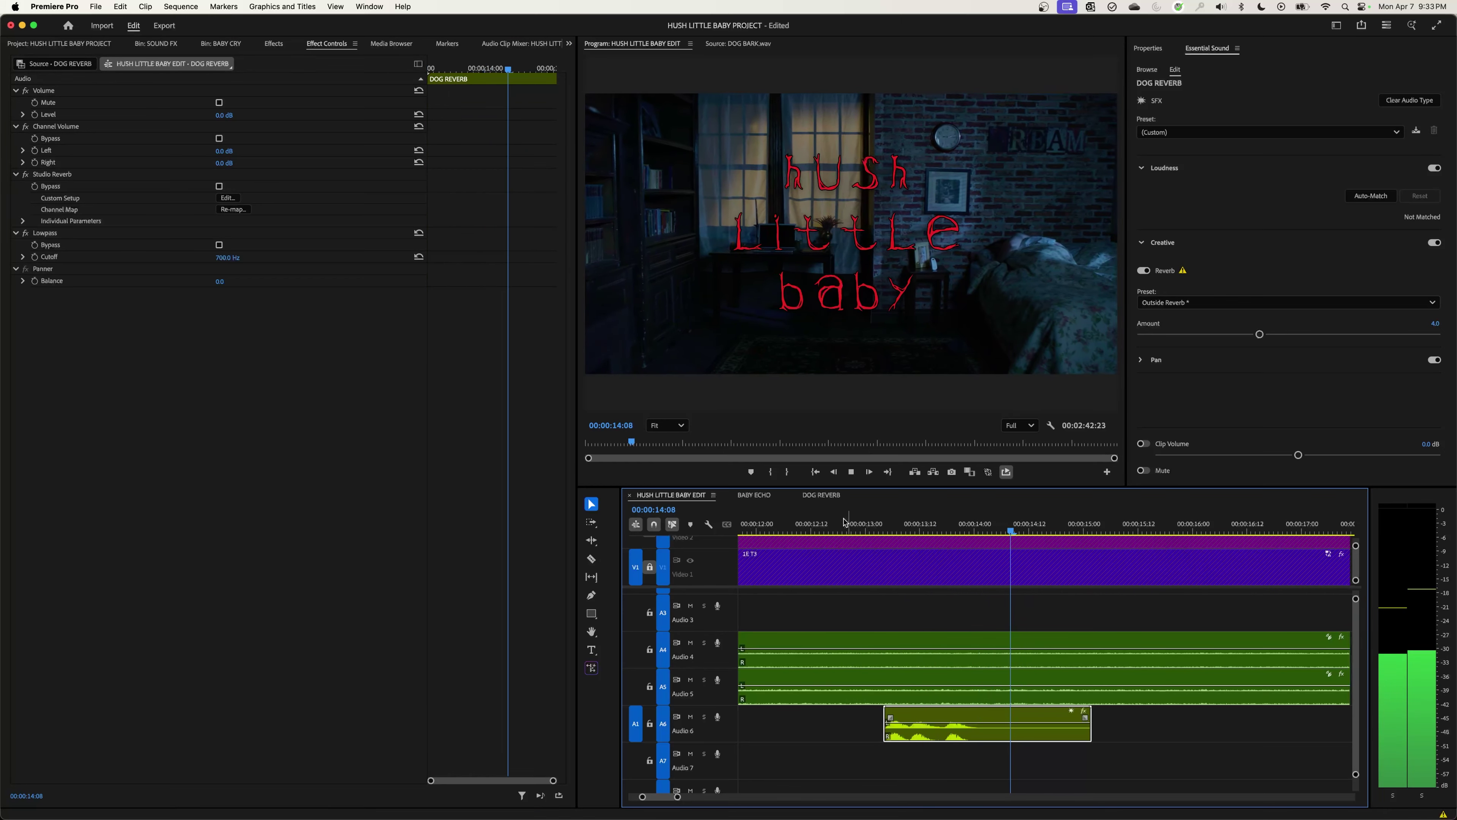
pyautogui.press('space')
# Step: Set the Lowpass cutoff on the DOG REVERB clip to 400 Hz and listen to the bark
pyautogui.click(222, 257)
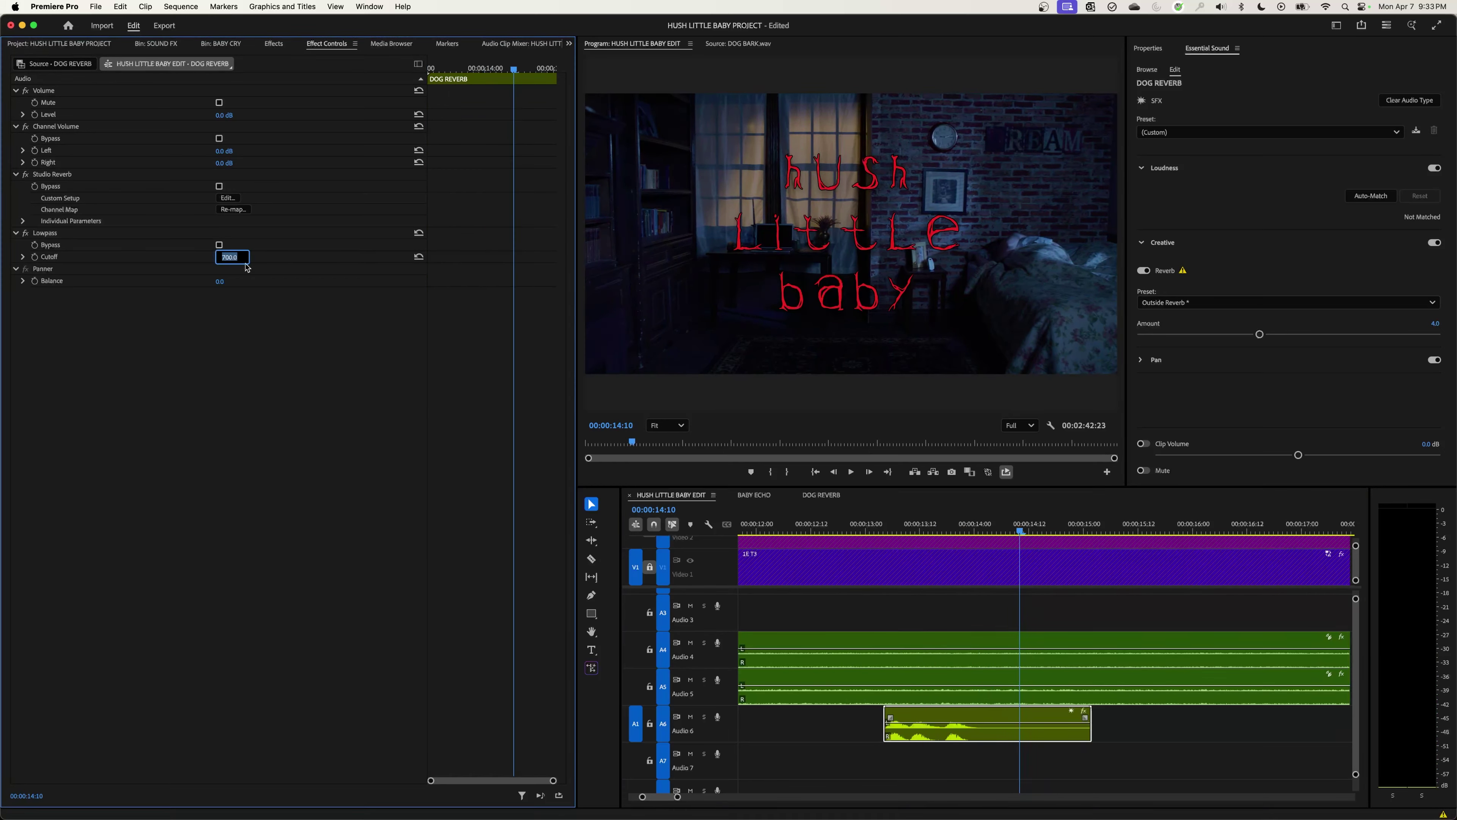
pyautogui.write('400')
pyautogui.press('Return')
pyautogui.click(869, 523)
pyautogui.press('space')
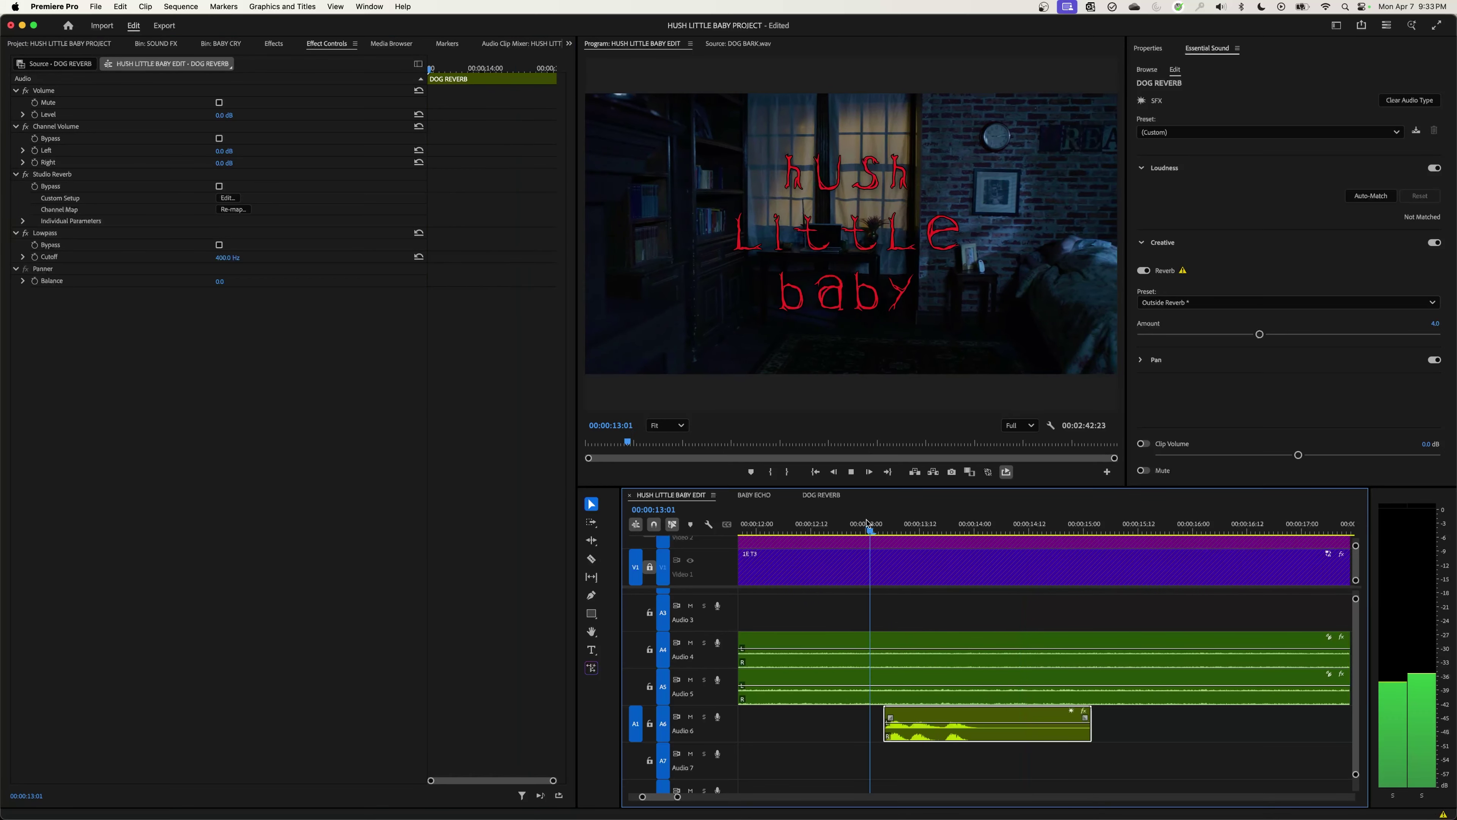
pyautogui.press('space')
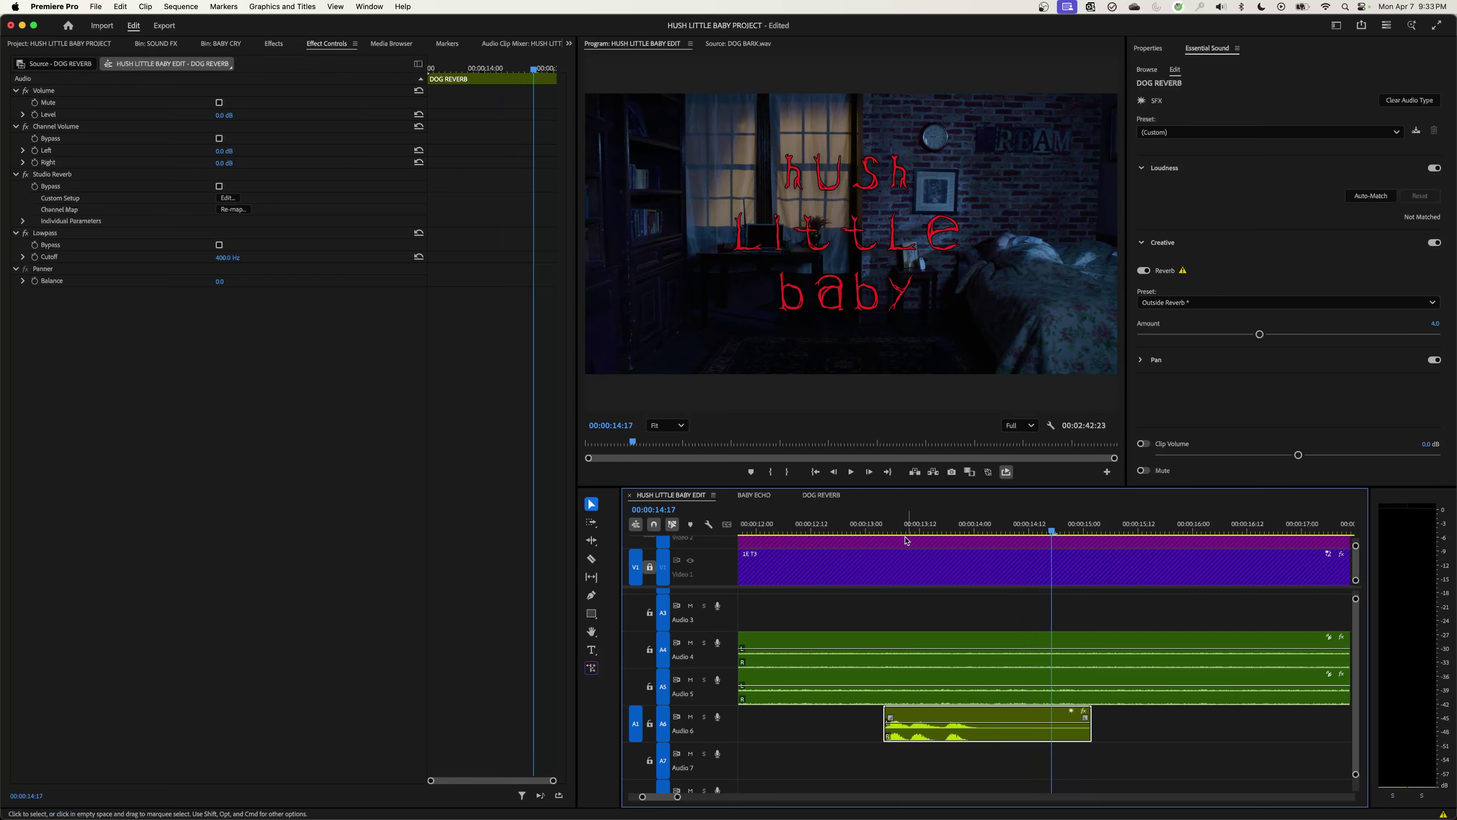
# Step: Play back a longer stretch of the edit around the DOG REVERB clip to judge it against the ambience
pyautogui.click(840, 528)
pyautogui.press('-')
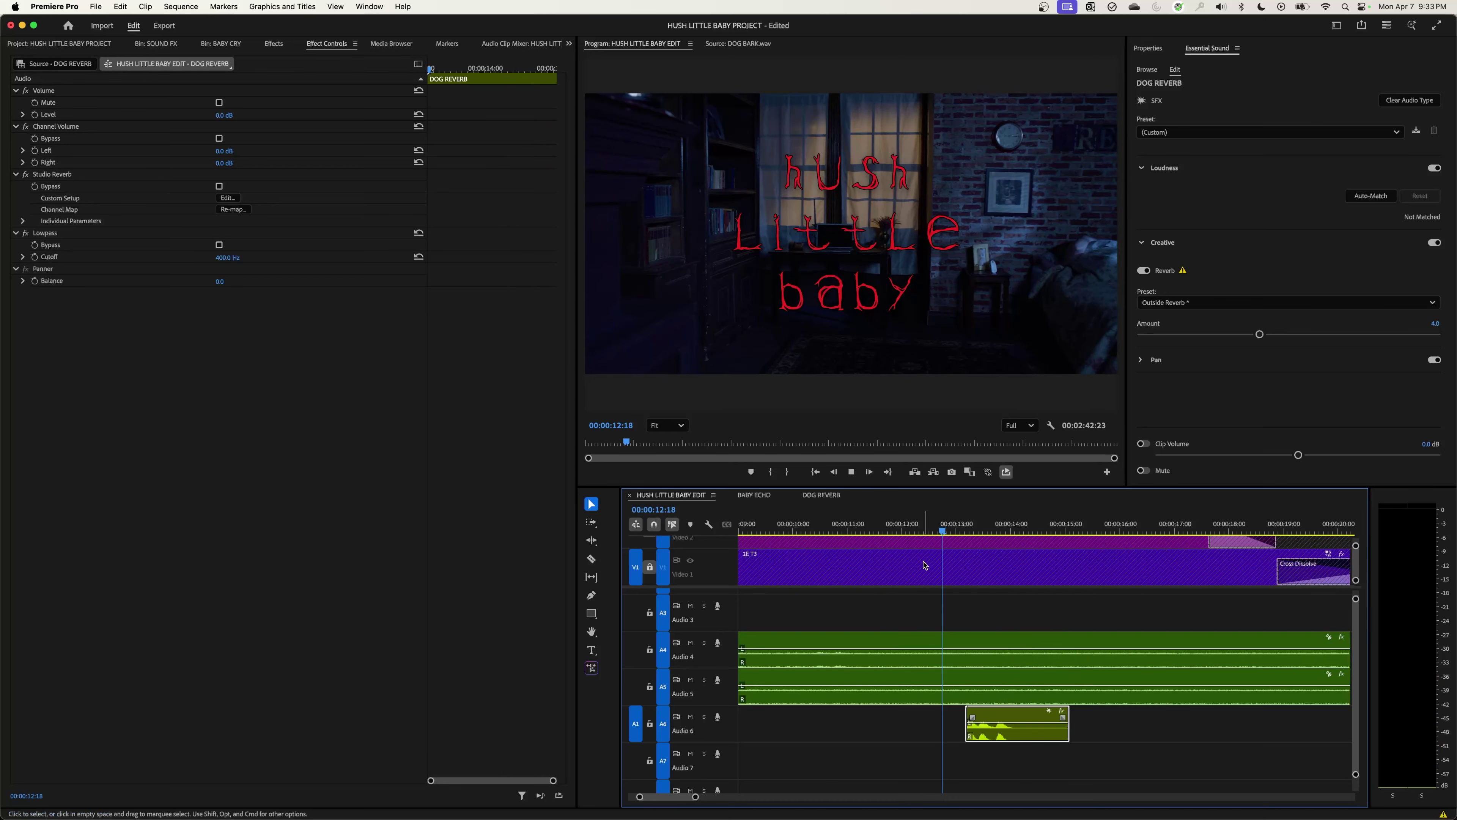
pyautogui.press('space')
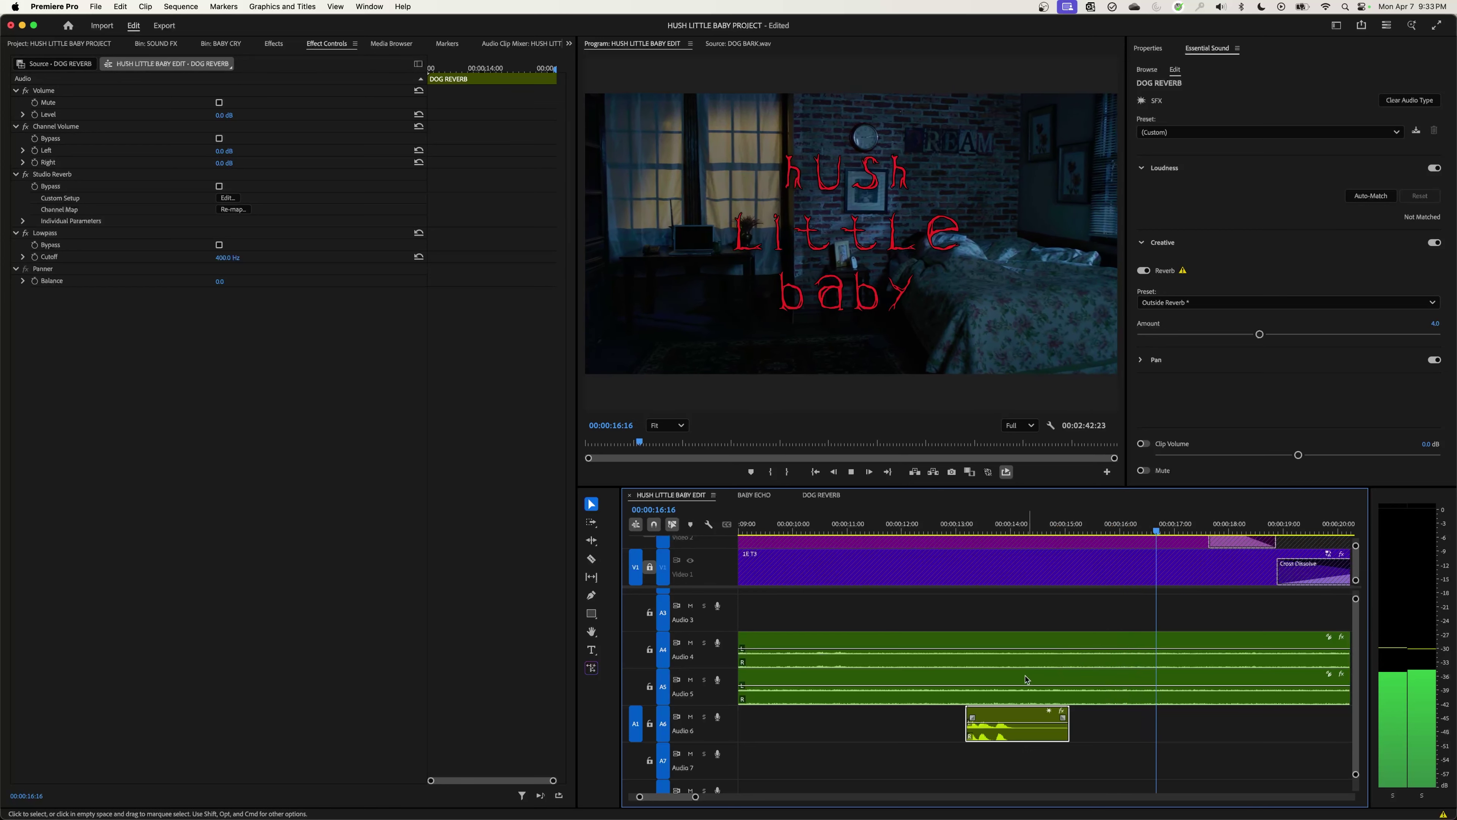
pyautogui.press('space')
# Step: Adjust the audio gain of the DOG REVERB clip and play that part of the edit
pyautogui.press('g')
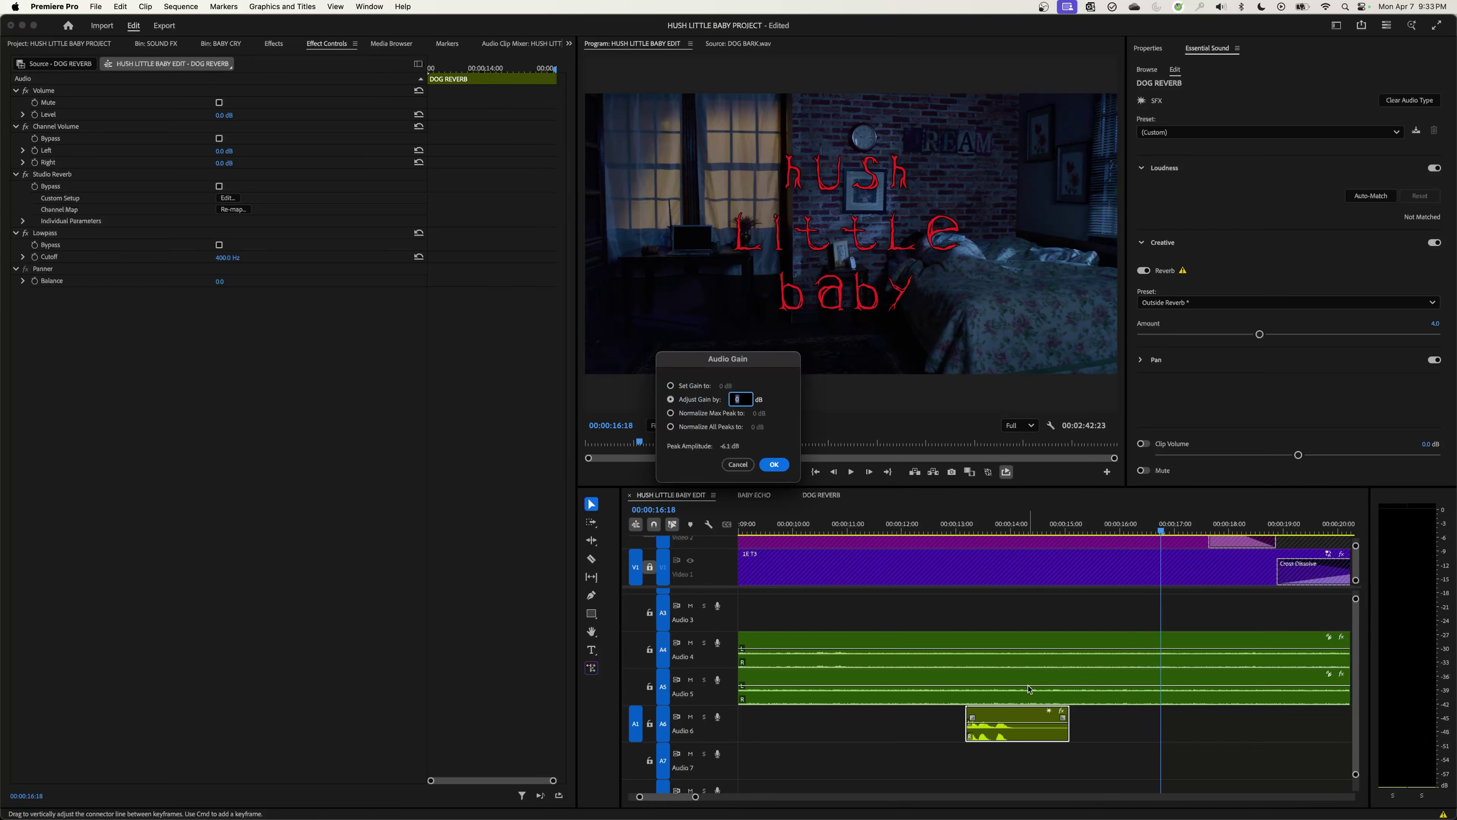
pyautogui.press('Return')
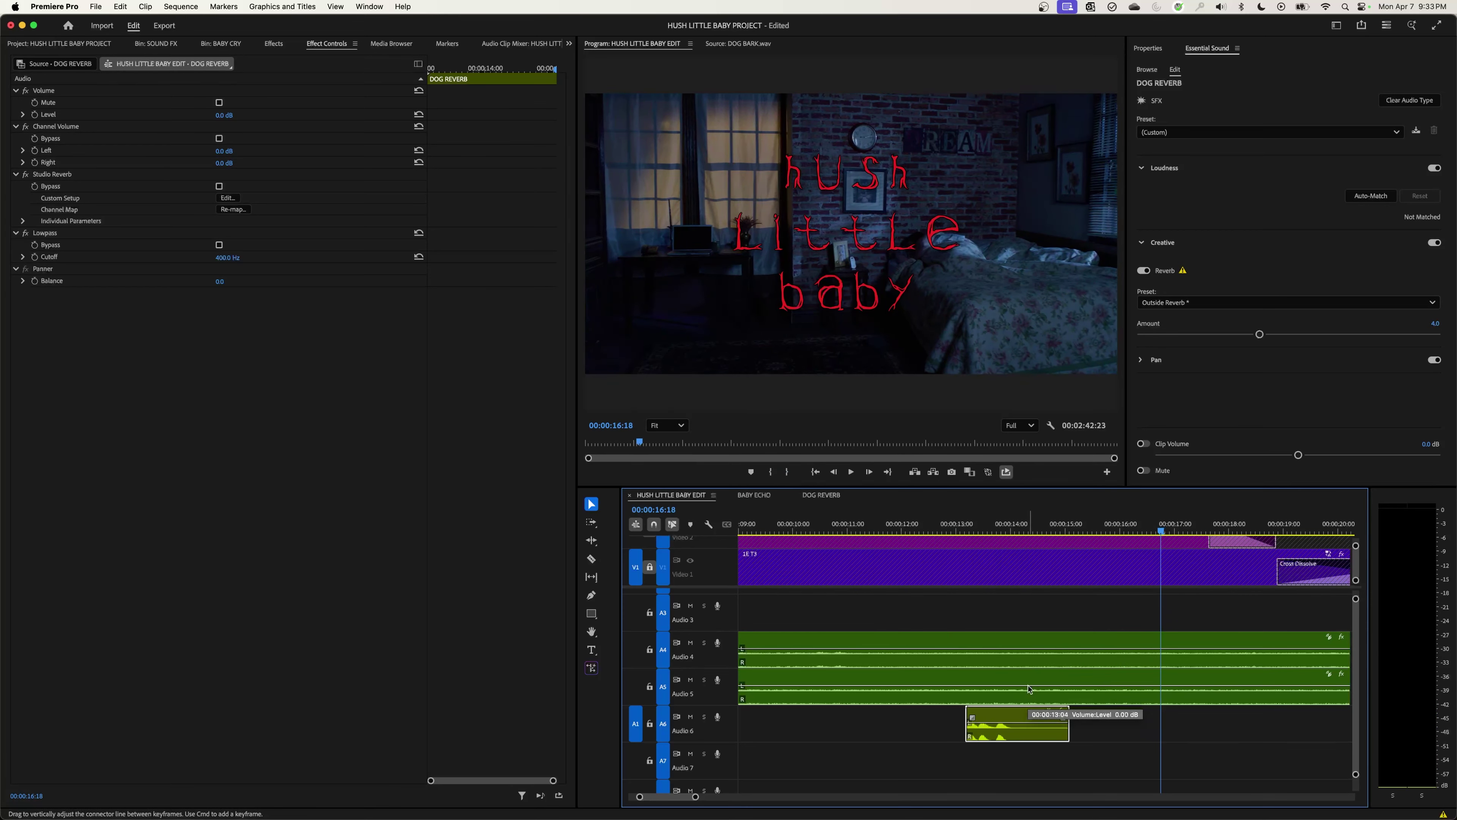
pyautogui.click(946, 528)
pyautogui.press('space')
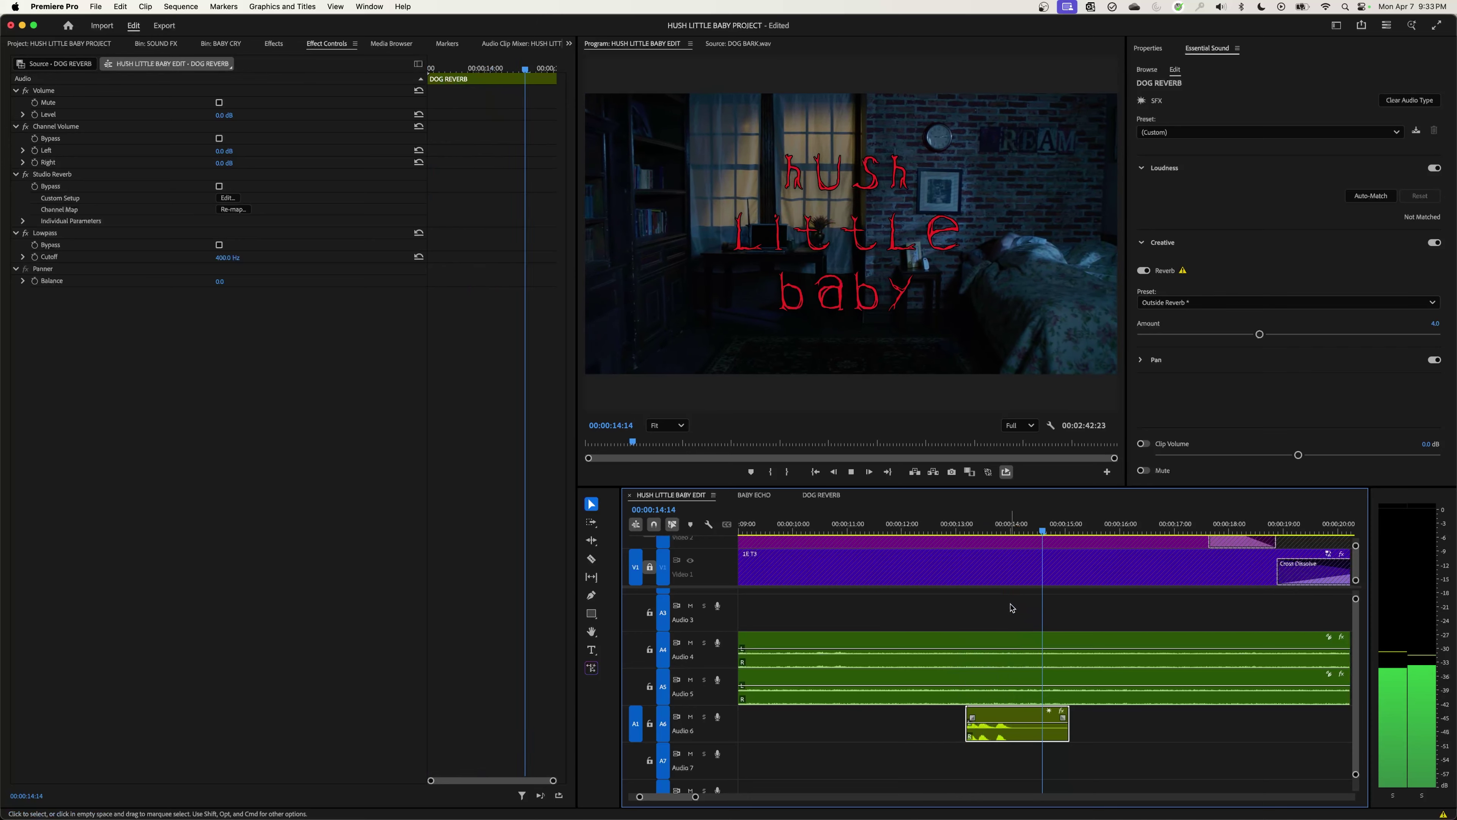
# Step: Switch to the Sound Sweetening Process document in Word and highlight the "Add sound-effects" item through "dogs barking"
pyautogui.press('-')
pyautogui.press('-')
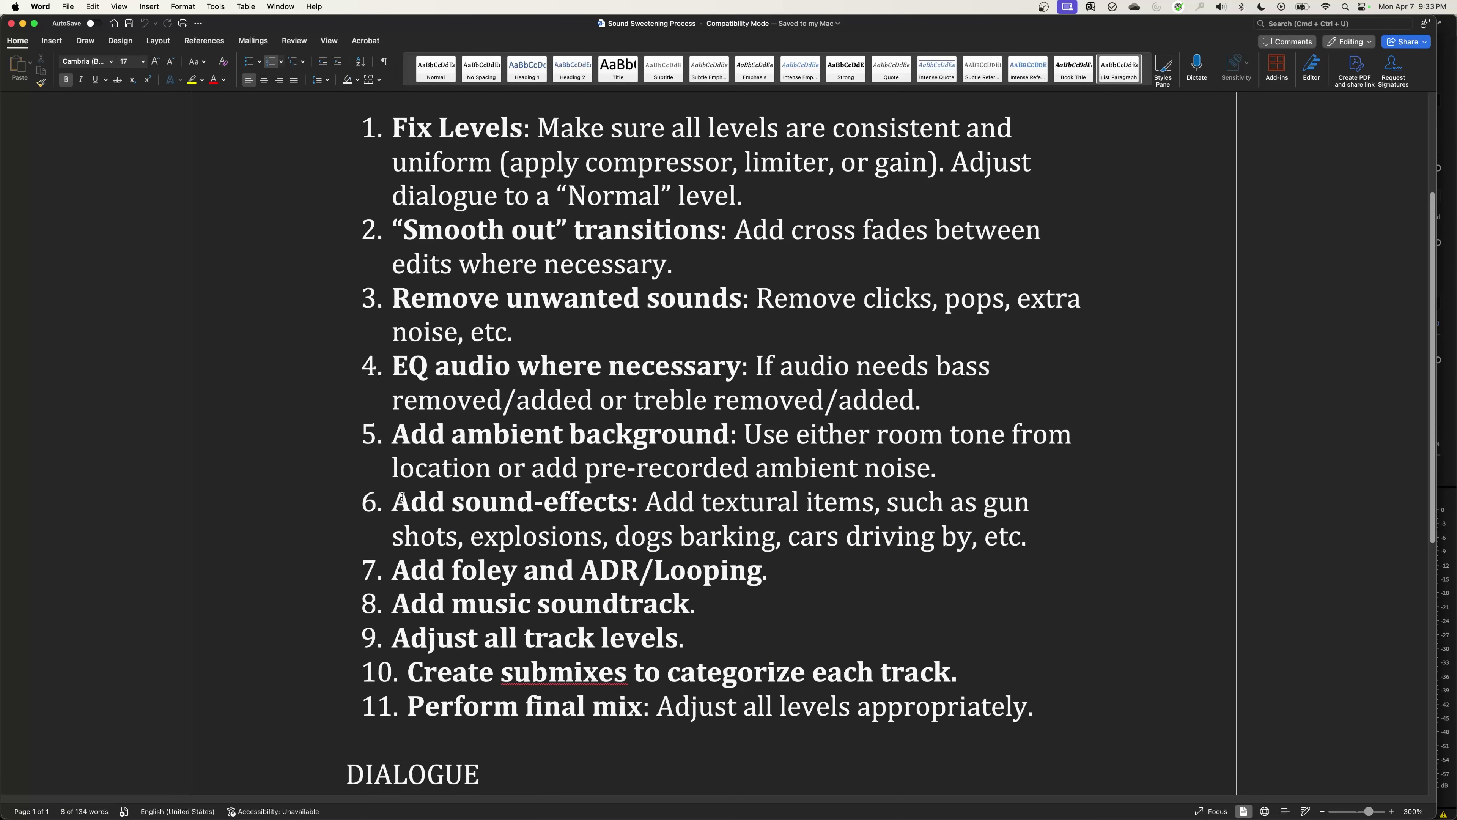
pyautogui.moveTo(401, 498); pyautogui.dragTo(805, 531)
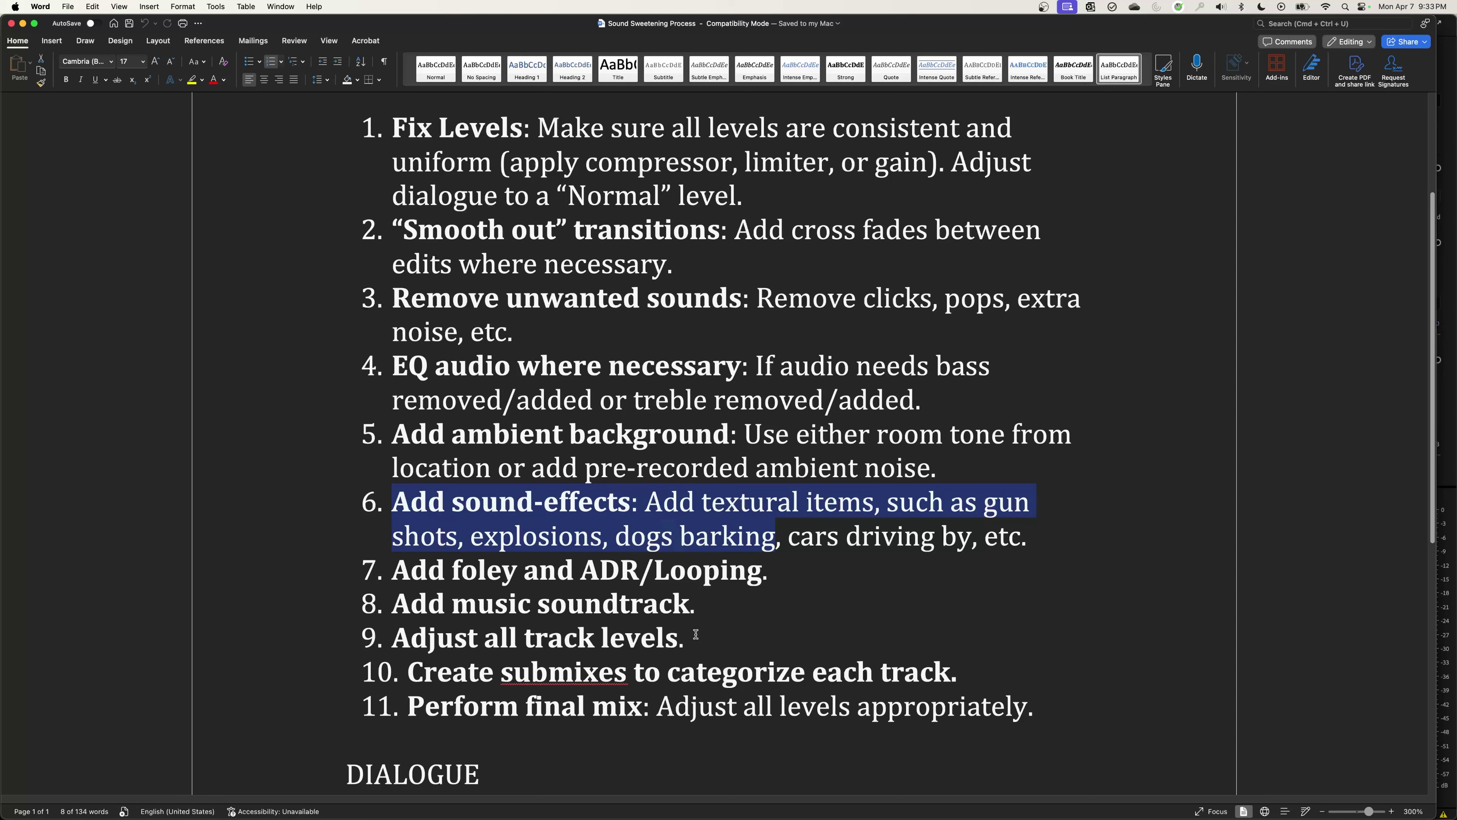
# Step: Highlight the "Add music soundtrack" item in the sound sweetening document and return to Premiere Pro
pyautogui.moveTo(706, 613); pyautogui.dragTo(401, 595)
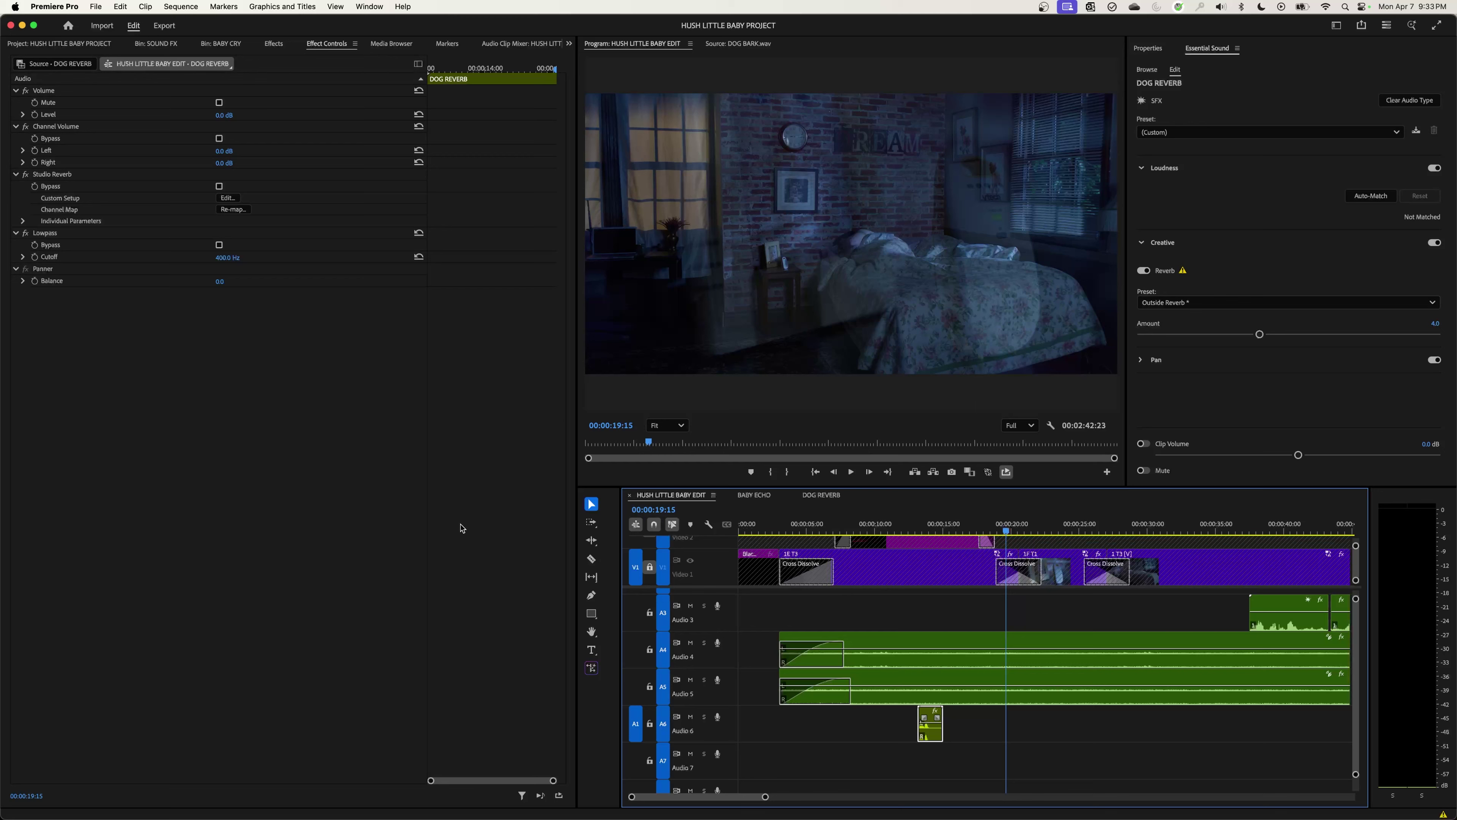
pyautogui.press('super+Tab')
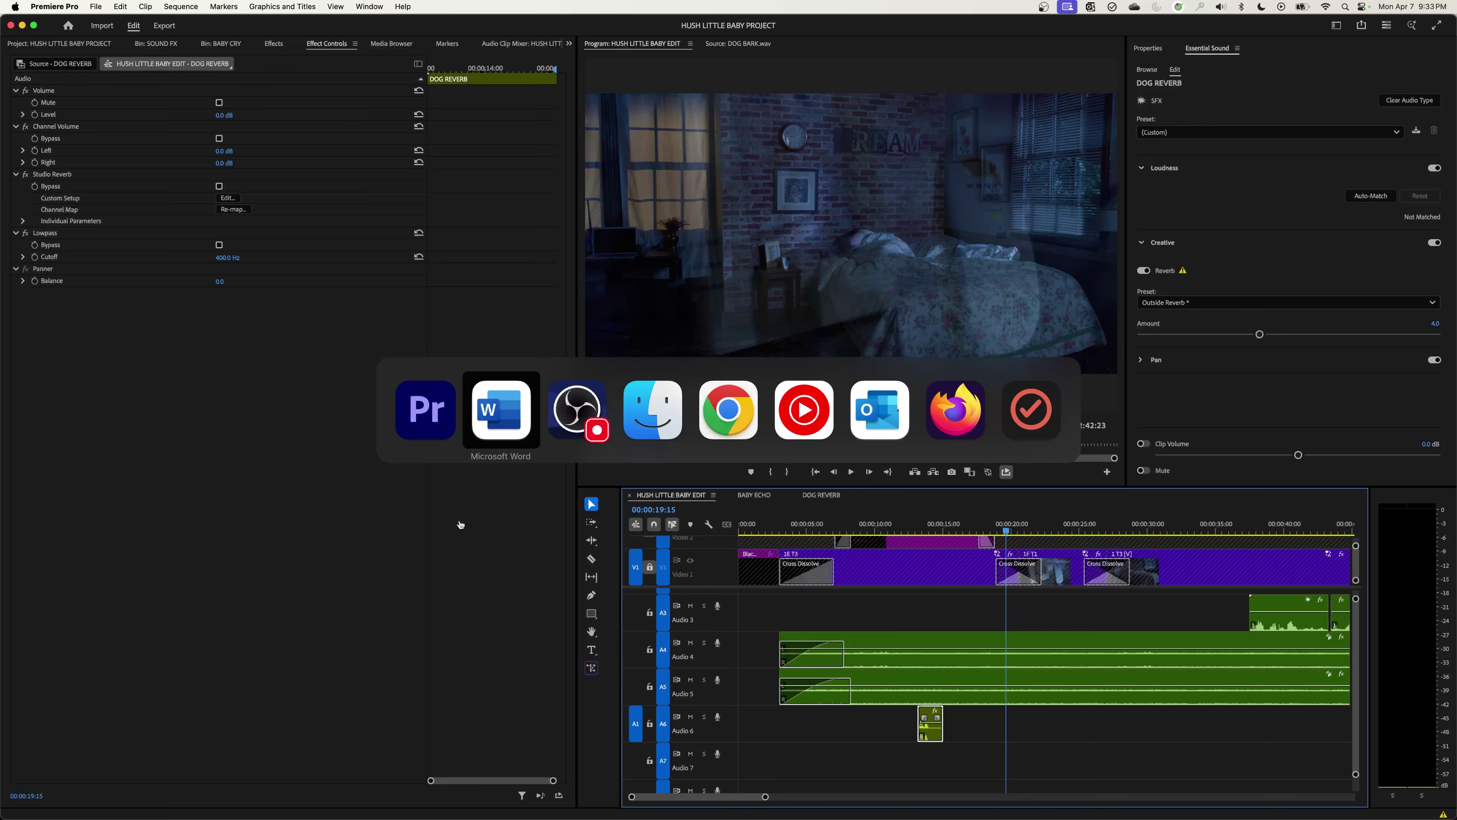
# Step: Import the MUSIC folder from HUSH LITTLE BABY PRODUCTION in Finder into the project, open its bin and select Awkward Meeting.mp3
pyautogui.click(80, 44)
pyautogui.press('super+Tab')
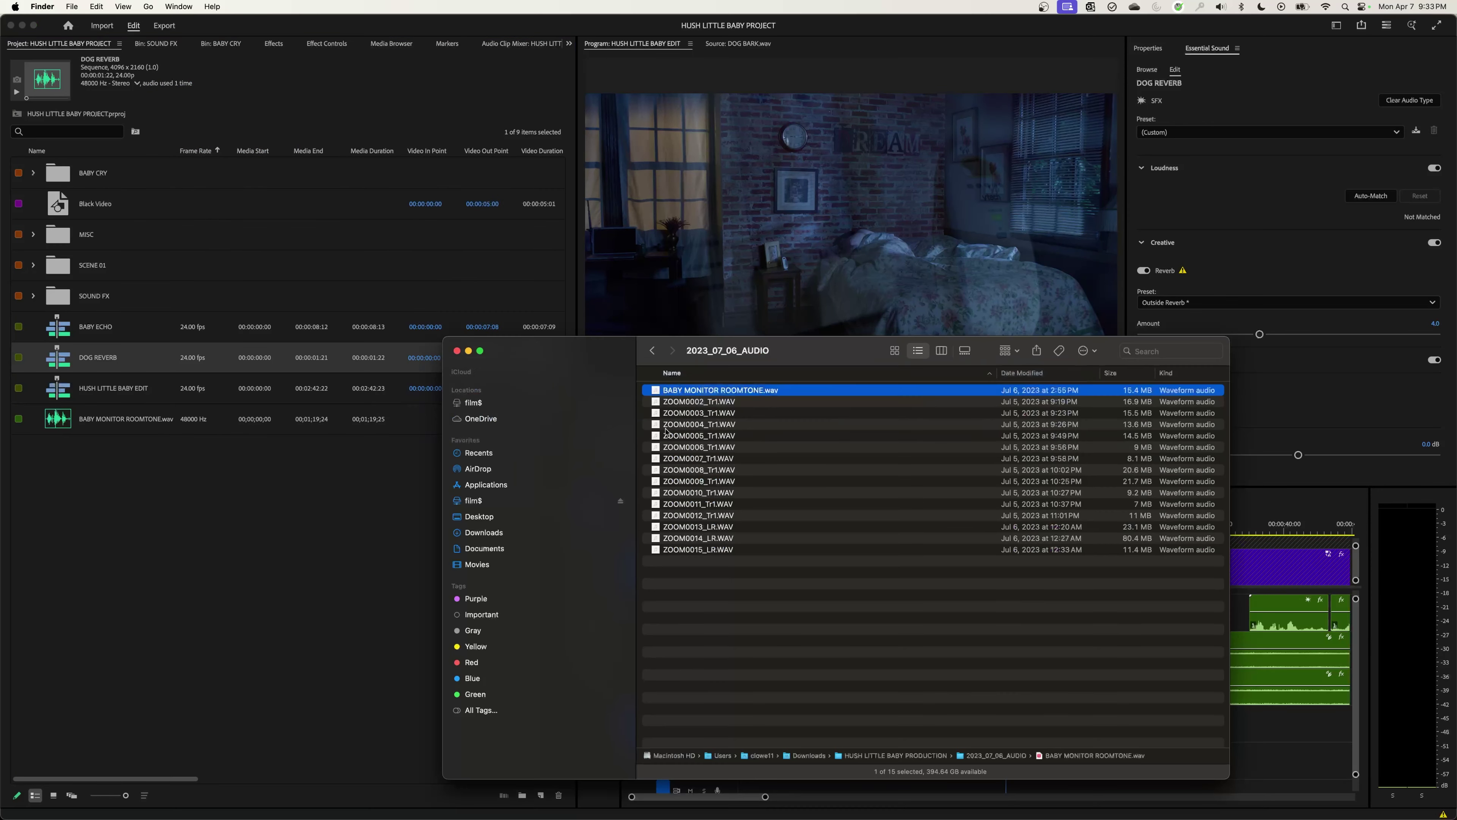
pyautogui.click(652, 350)
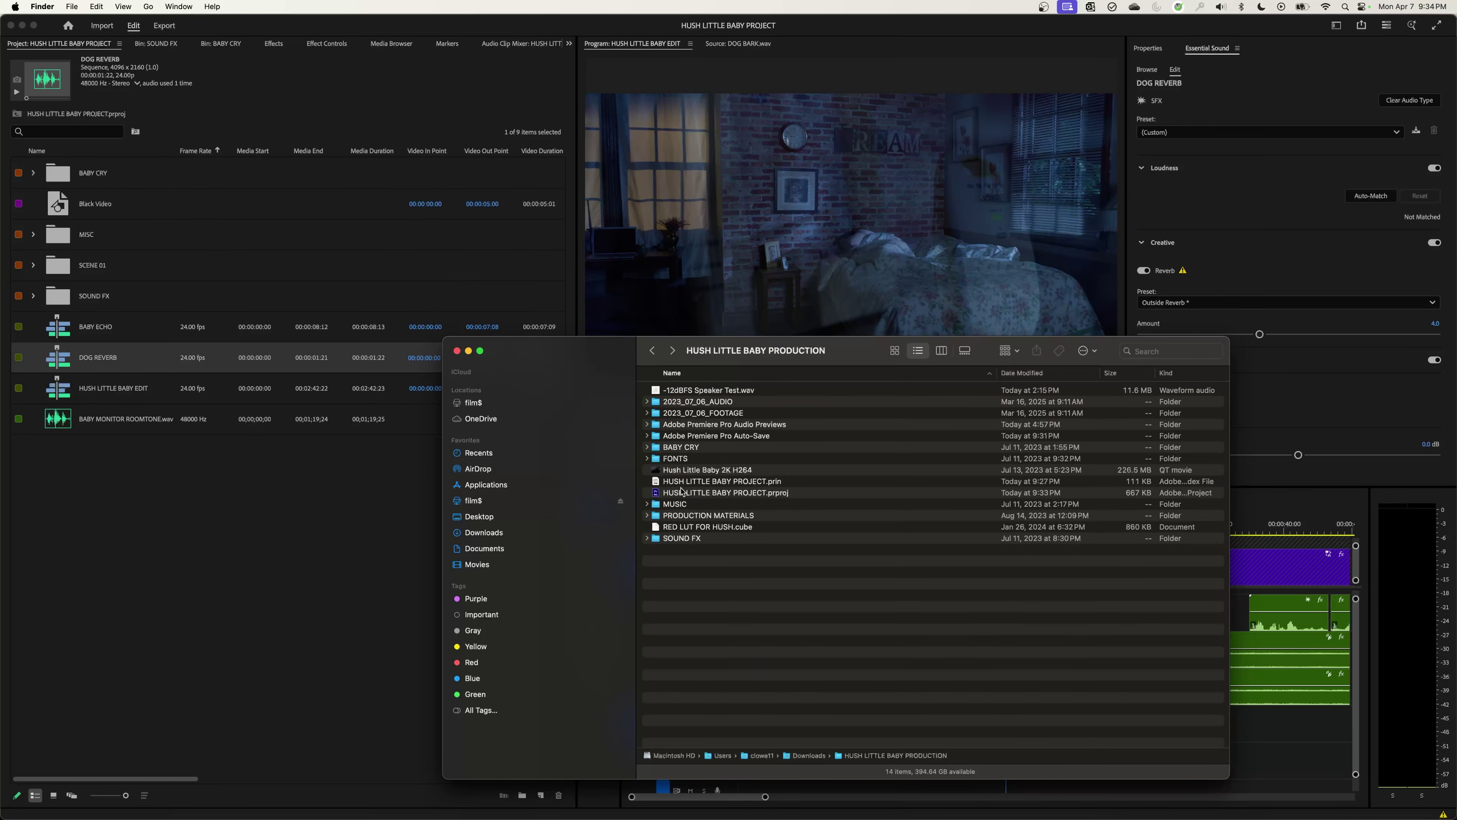
pyautogui.click(682, 508)
pyautogui.moveTo(681, 508); pyautogui.dragTo(102, 483)
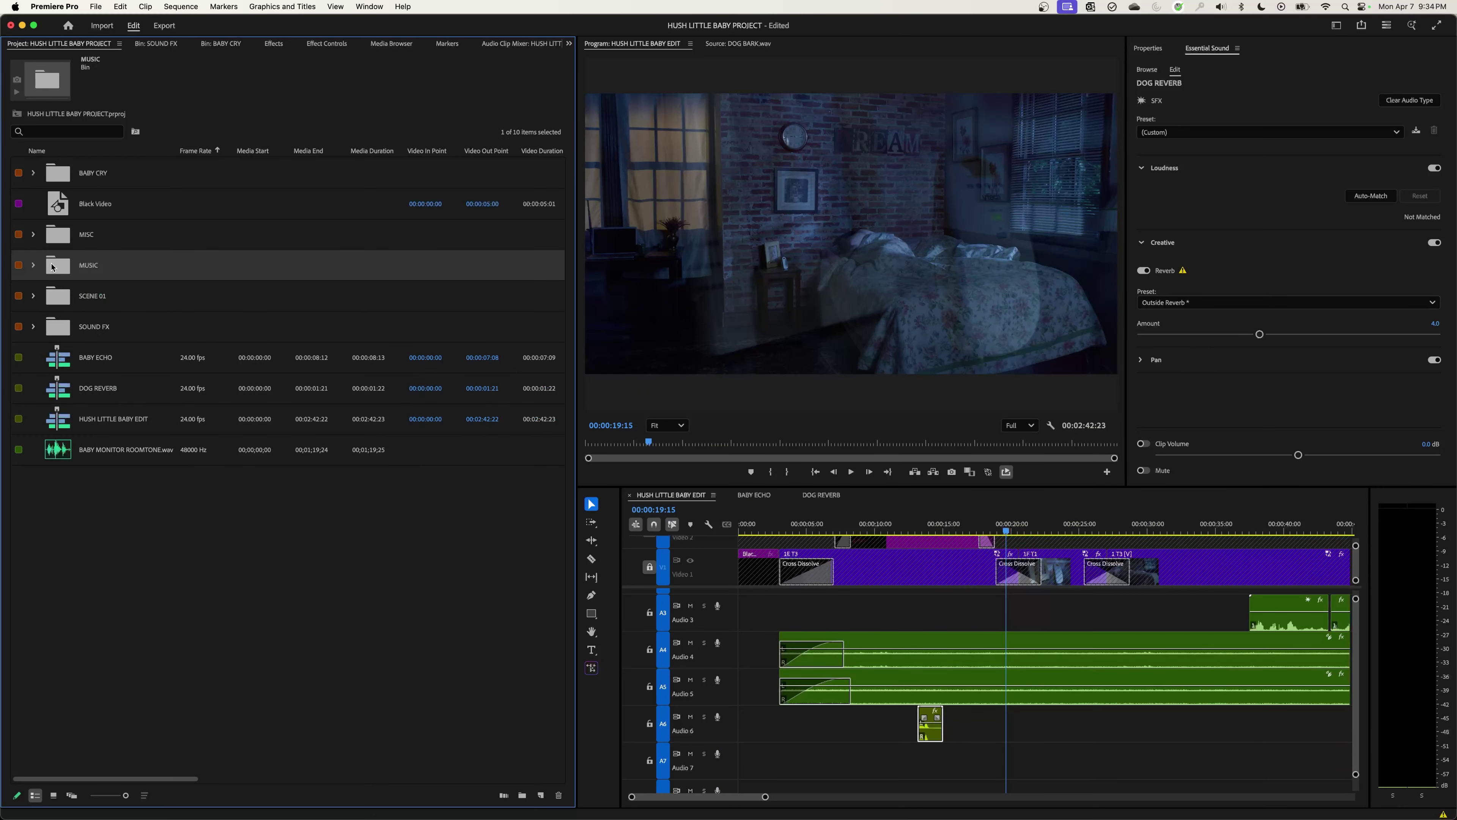
pyautogui.doubleClick(52, 265)
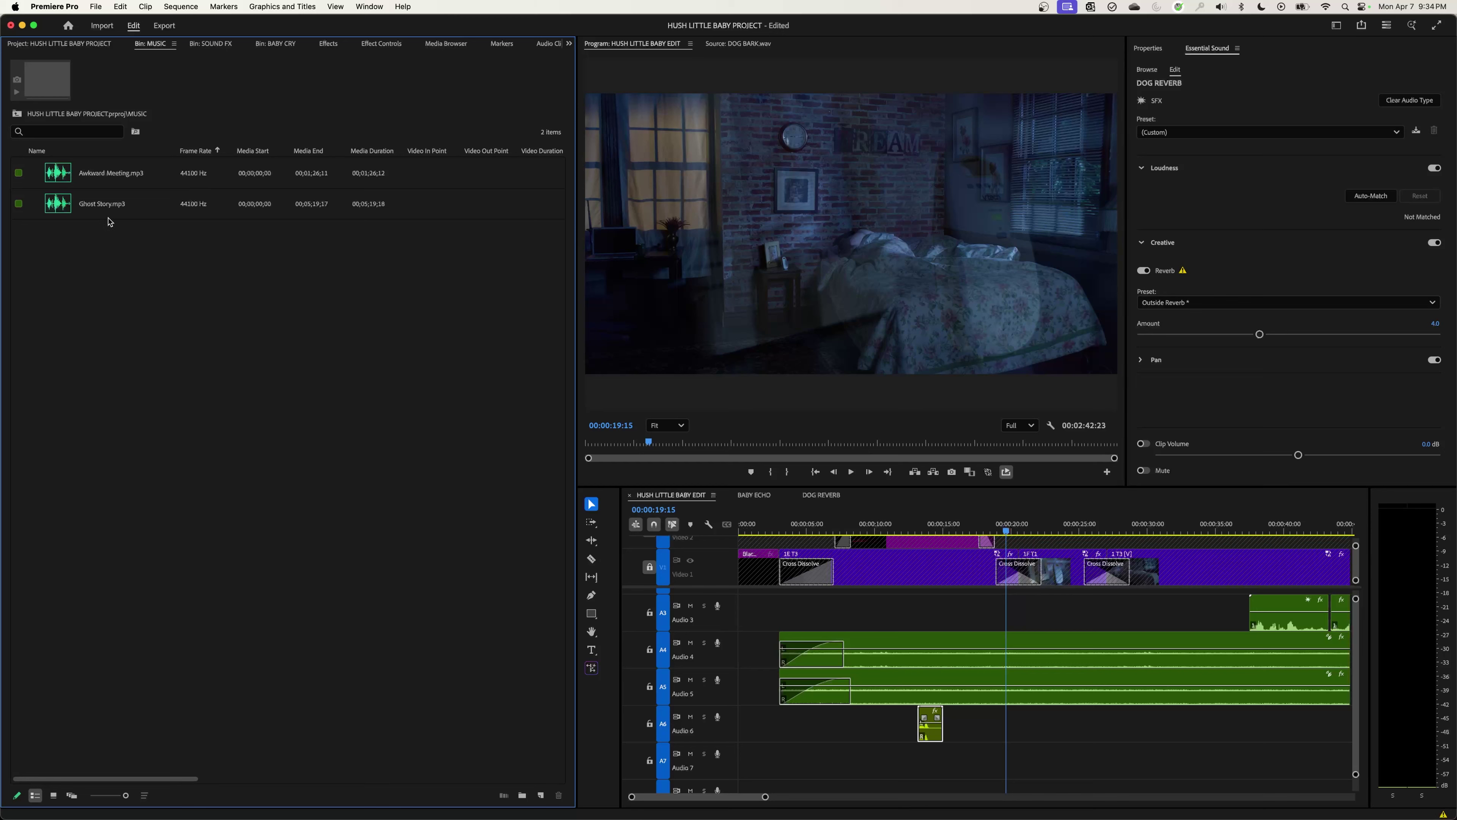
pyautogui.click(104, 182)
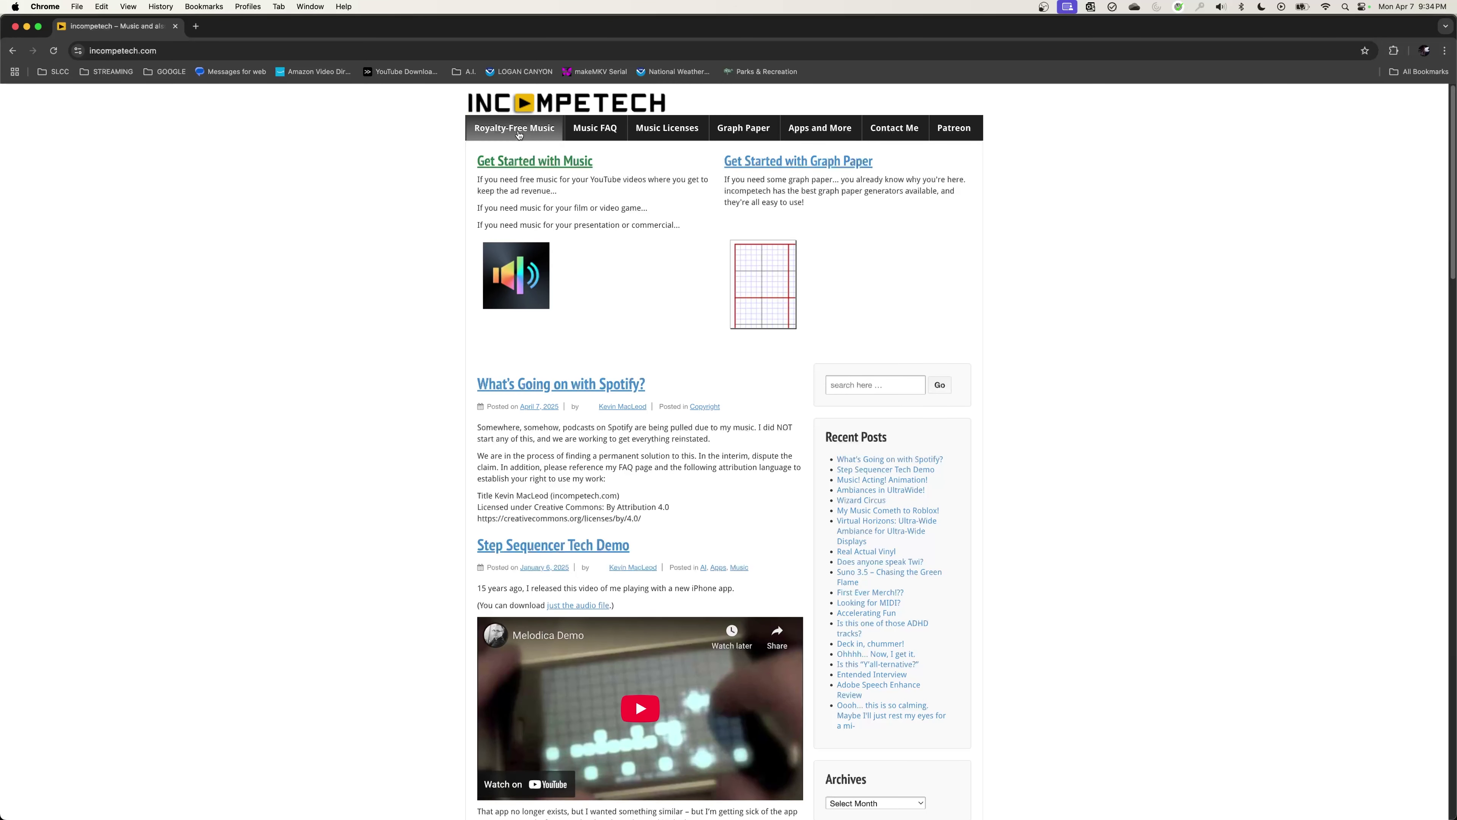
# Step: On the Incompetech site in Chrome, open the royalty-free music list, filter it to the Horror genre and browse the tracks
pyautogui.click(519, 132)
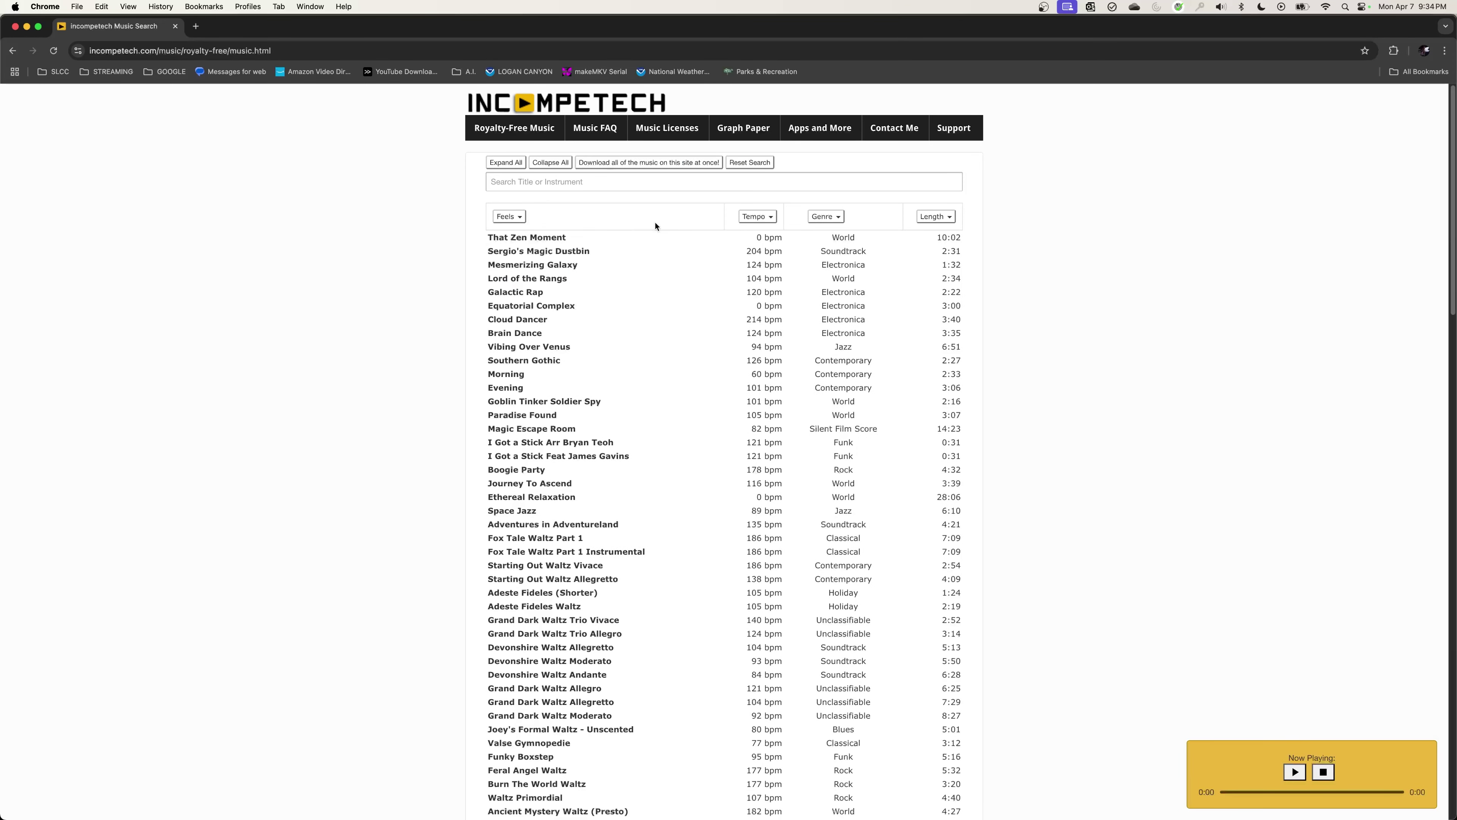
pyautogui.click(826, 216)
pyautogui.click(837, 353)
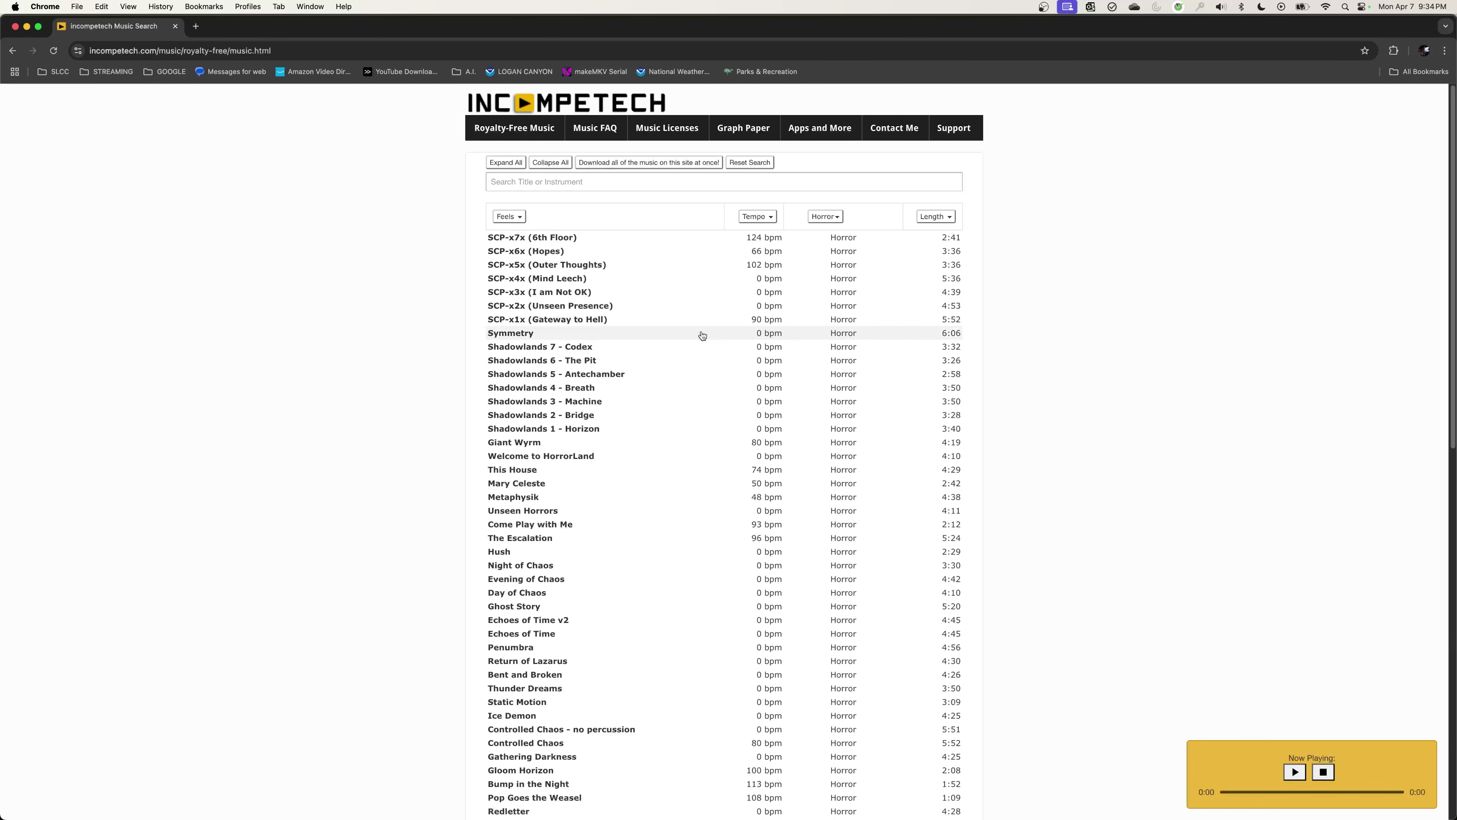
pyautogui.scroll(-3, 664, 398)
pyautogui.scroll(-7, 664, 397)
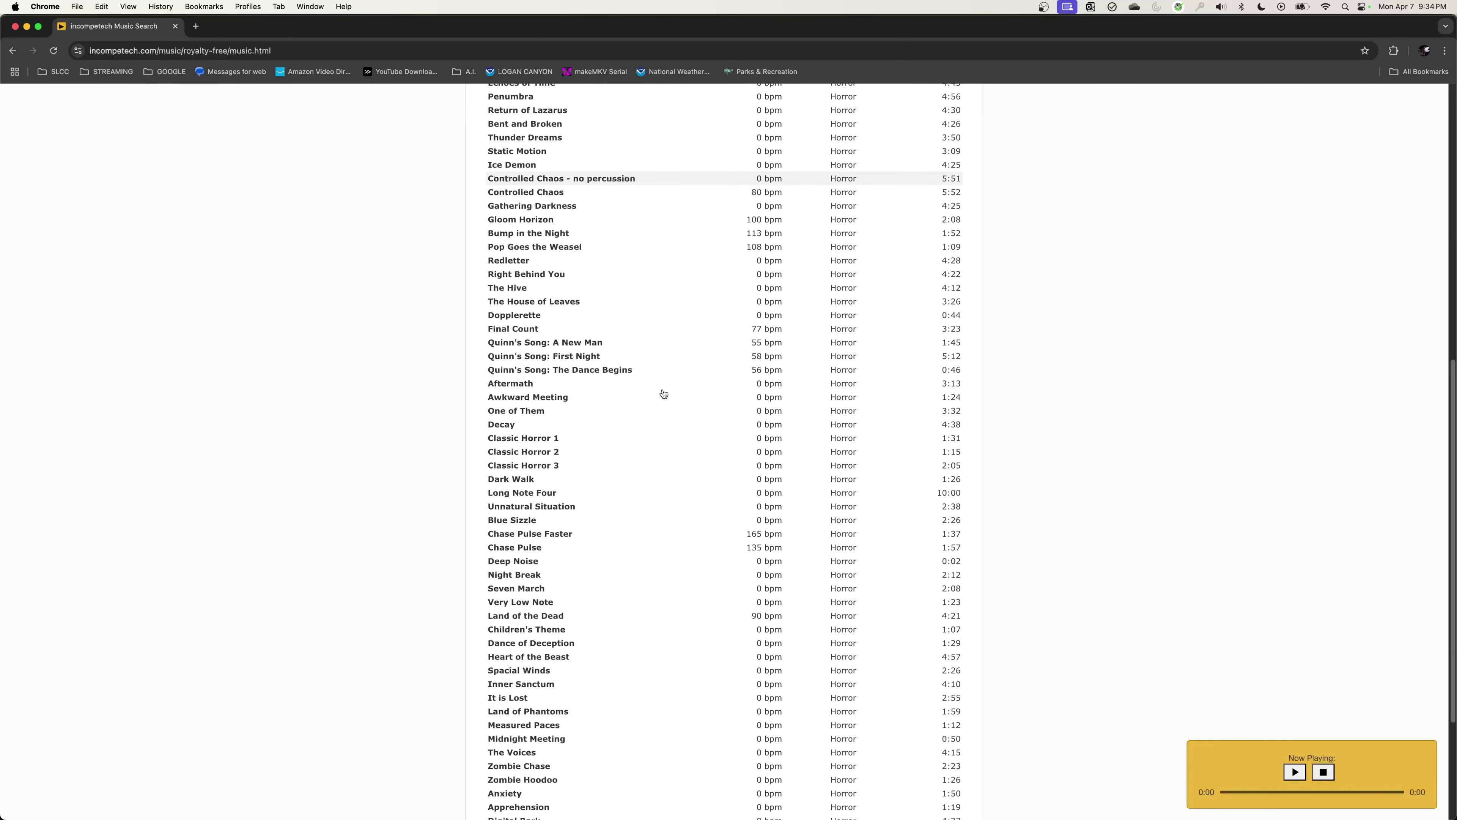
# Step: Look at the details of the Horror tracks around "Awkward Meeting" and highlight that track's attribution credit text
pyautogui.click(543, 418)
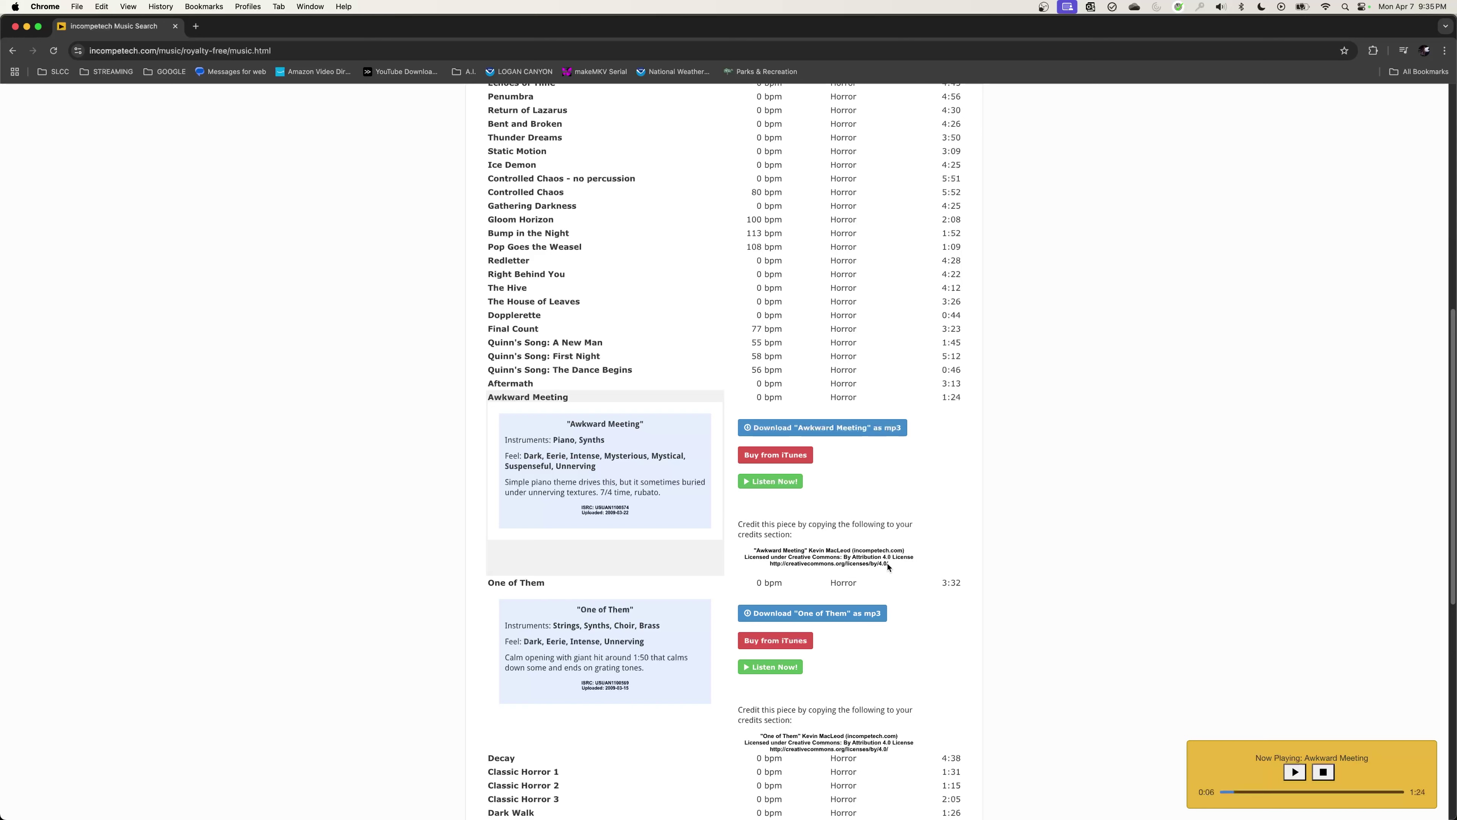
pyautogui.moveTo(890, 567); pyautogui.dragTo(789, 555)
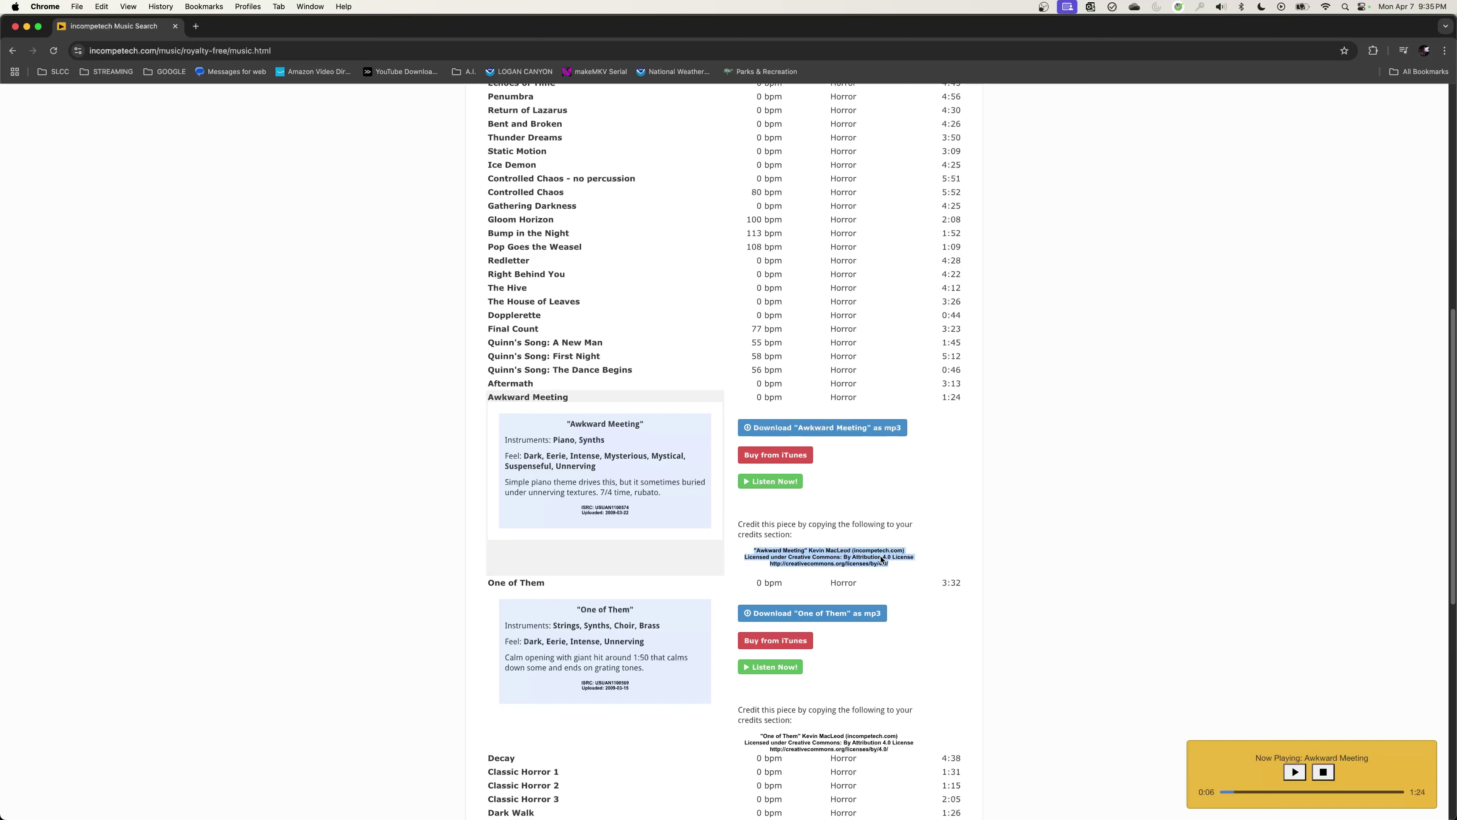
pyautogui.click(890, 568)
pyautogui.click(311, 367)
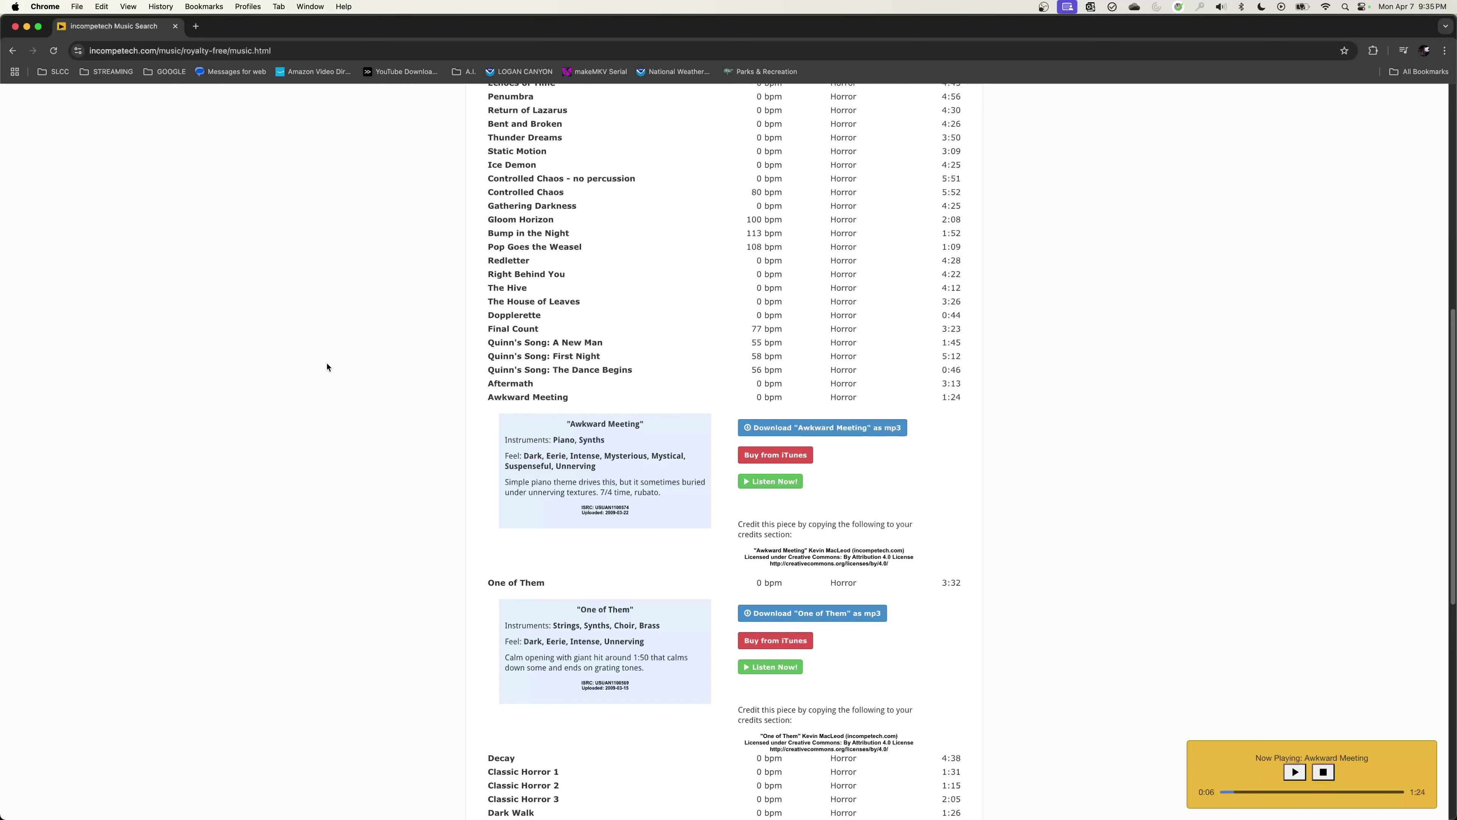
# Step: Switch back to Premiere Pro, open Awkward Meeting.mp3 in the source monitor and listen to parts of it
pyautogui.press('super+Tab')
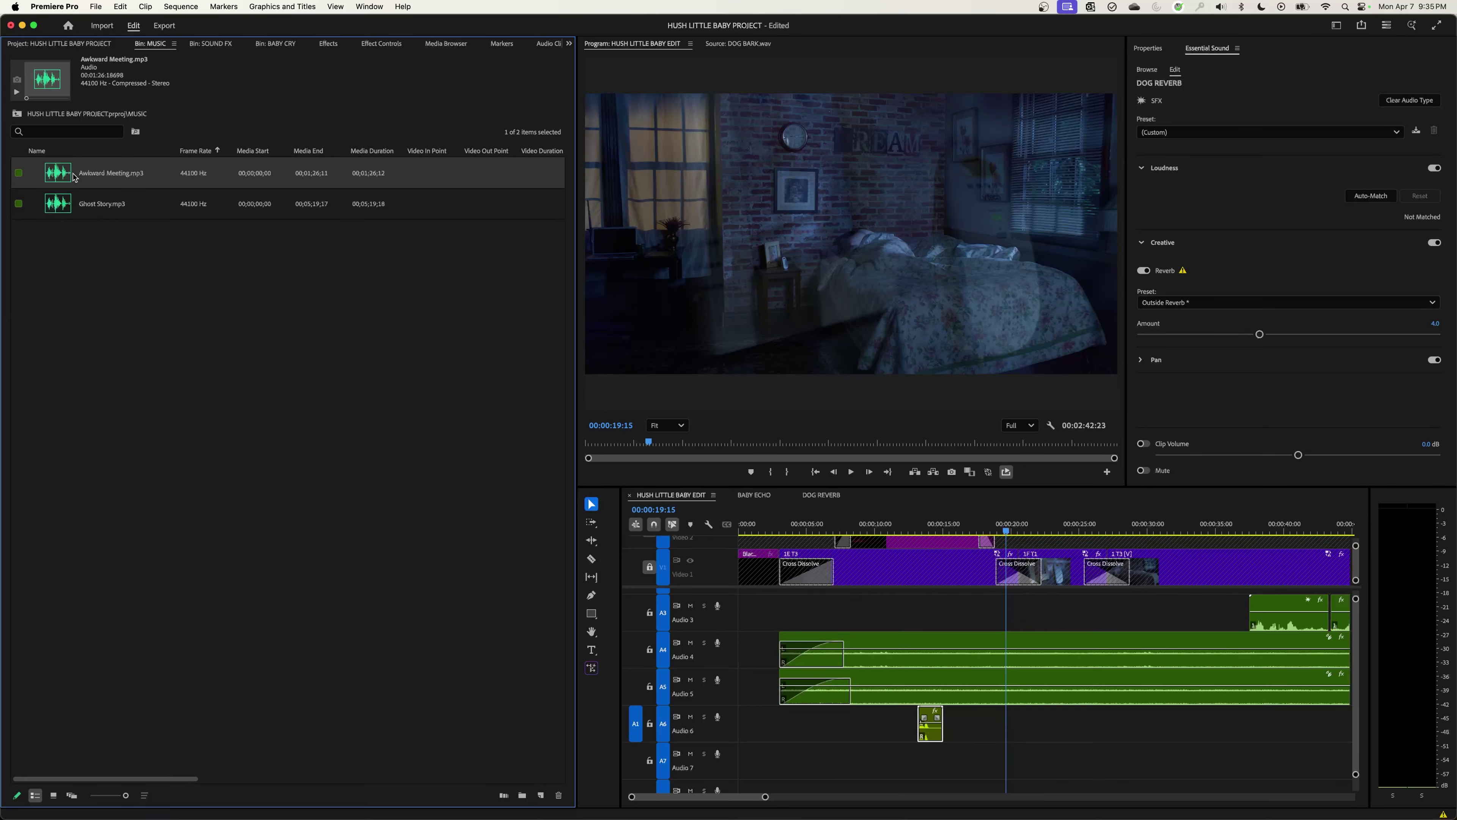
pyautogui.doubleClick(58, 173)
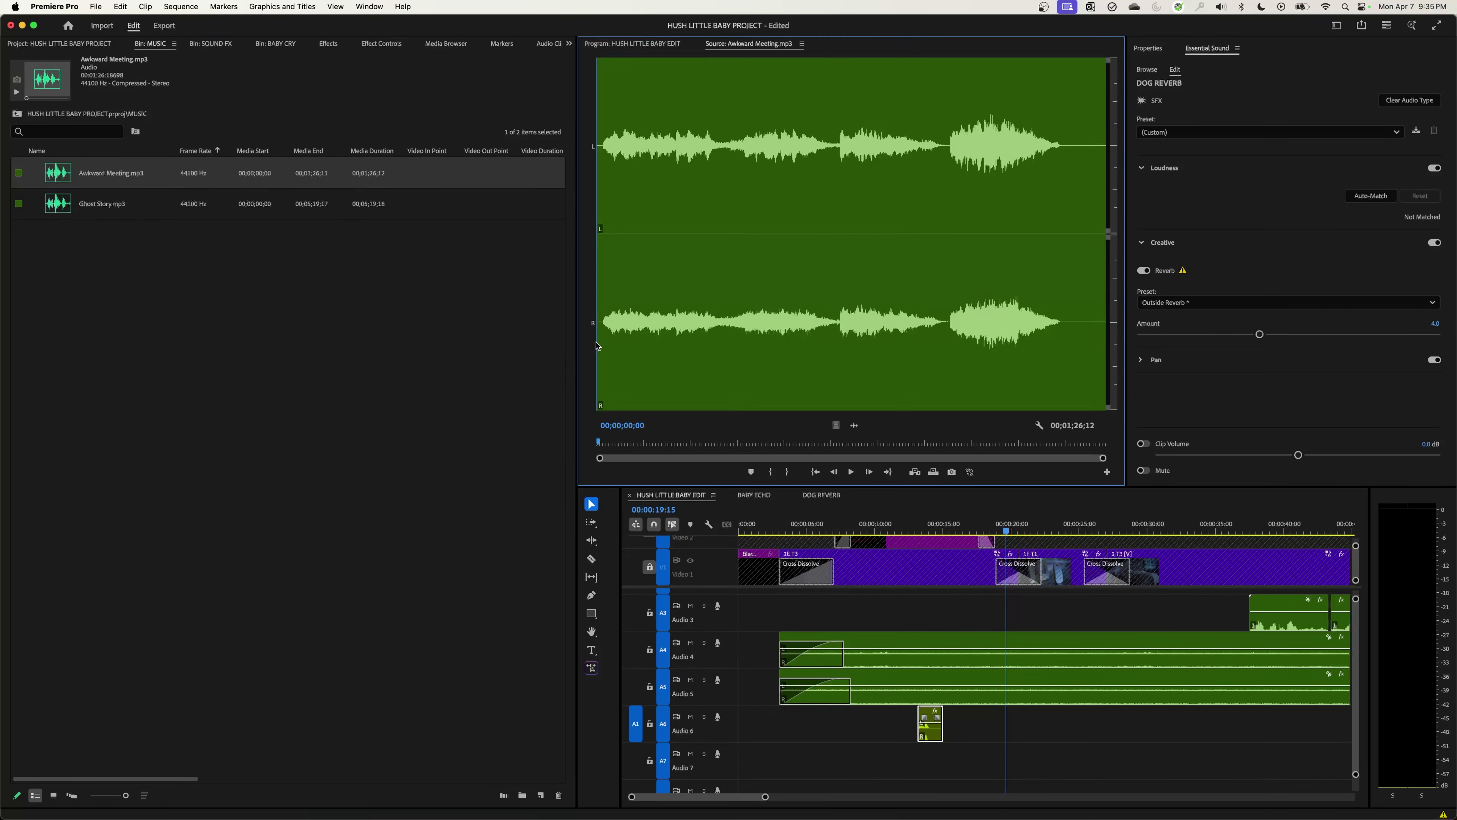
pyautogui.press('space')
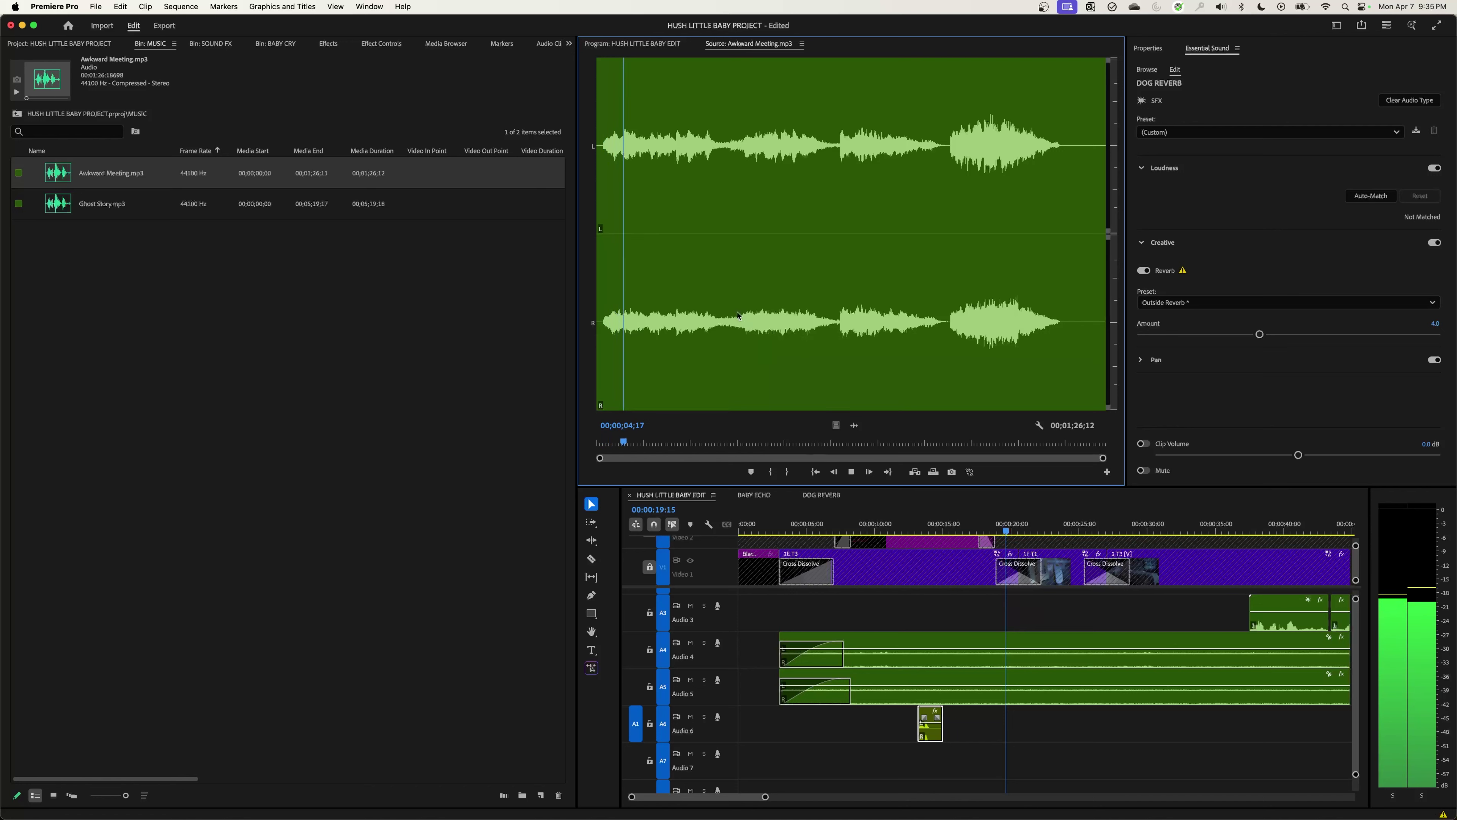
pyautogui.moveTo(706, 287); pyautogui.dragTo(831, 322)
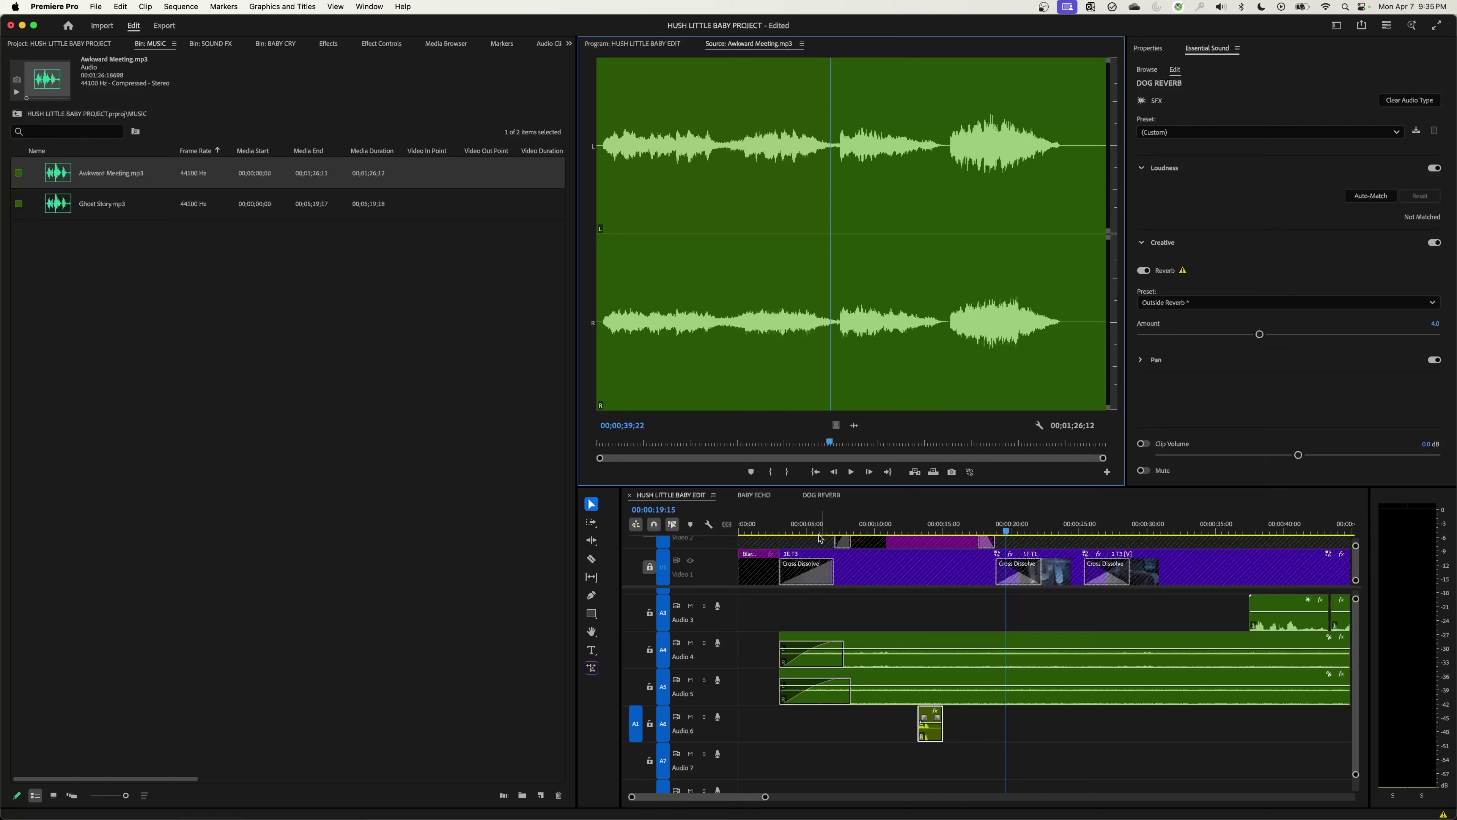
# Step: Place the sequence playhead at 00:00:03:01, where the first shot and the ambience clips begin
pyautogui.moveTo(811, 525); pyautogui.dragTo(783, 528)
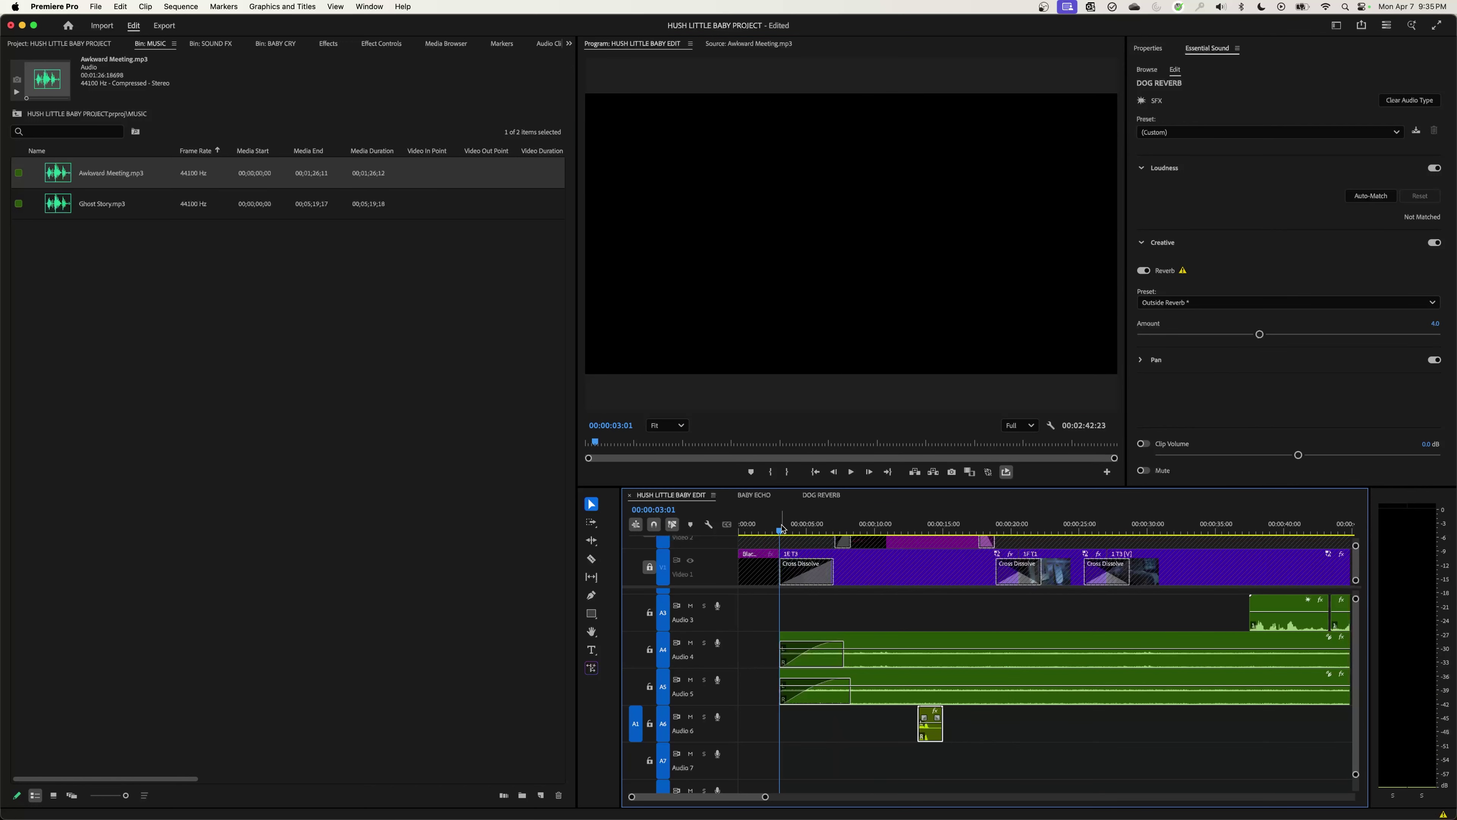
pyautogui.press('Down')
pyautogui.press('Down')
pyautogui.press('Down')
pyautogui.press('Down')
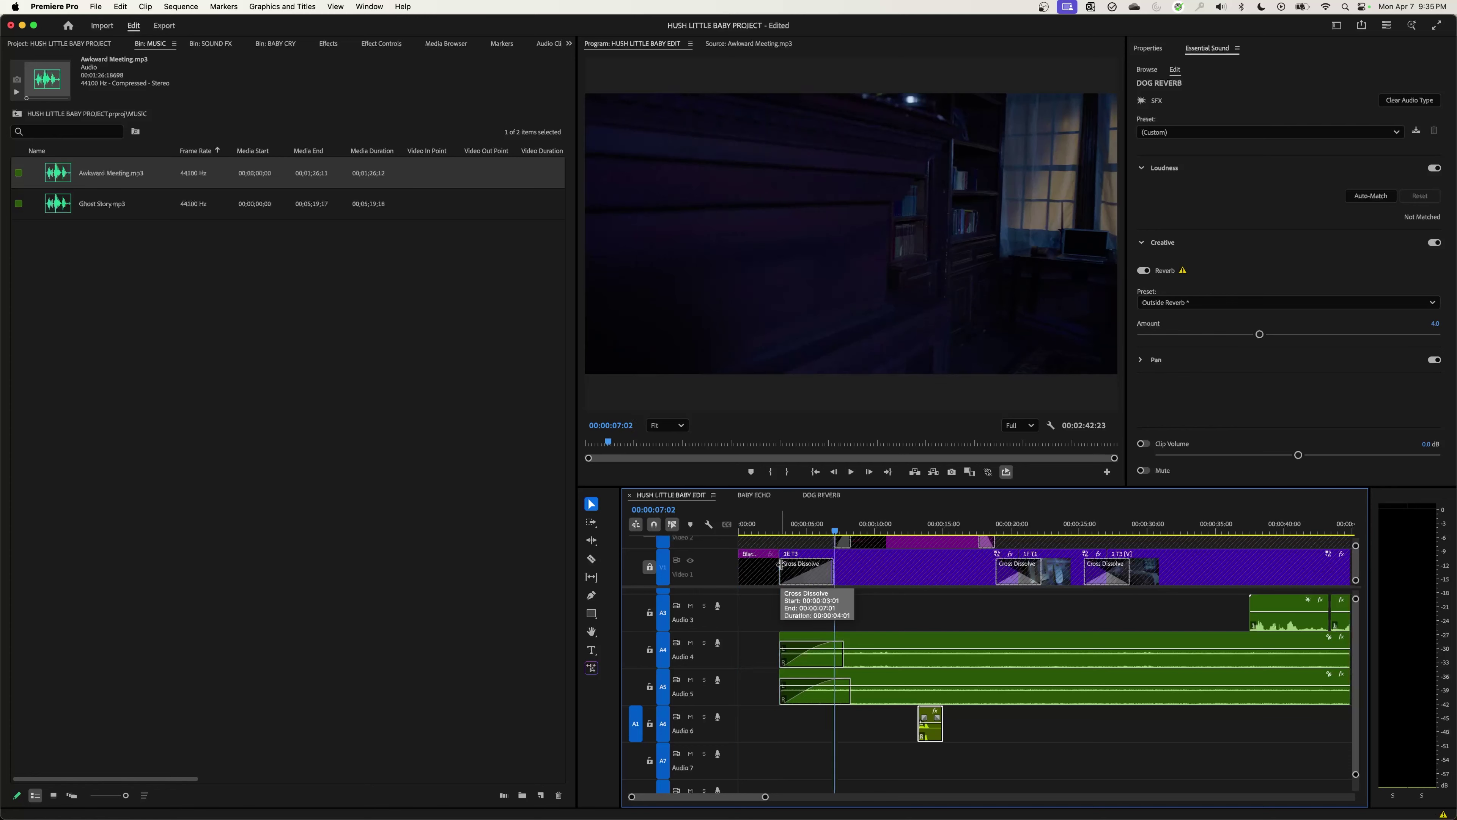
pyautogui.press('Up')
pyautogui.press('Up')
pyautogui.press('Up')
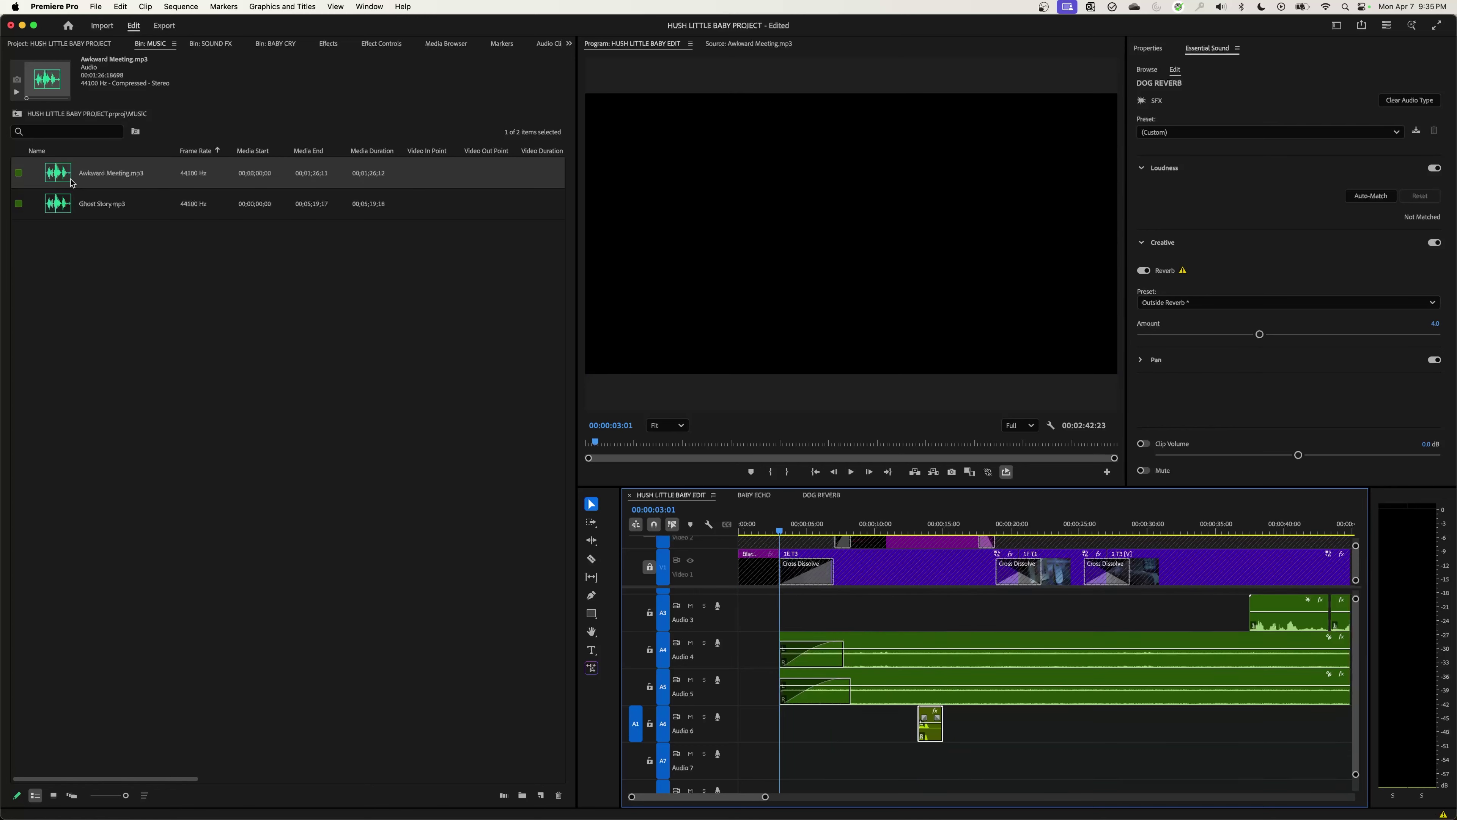
# Step: Try to overwrite Awkward Meeting.mp3 onto Audio 6 at the playhead, and undo that edit
pyautogui.doubleClick(70, 182)
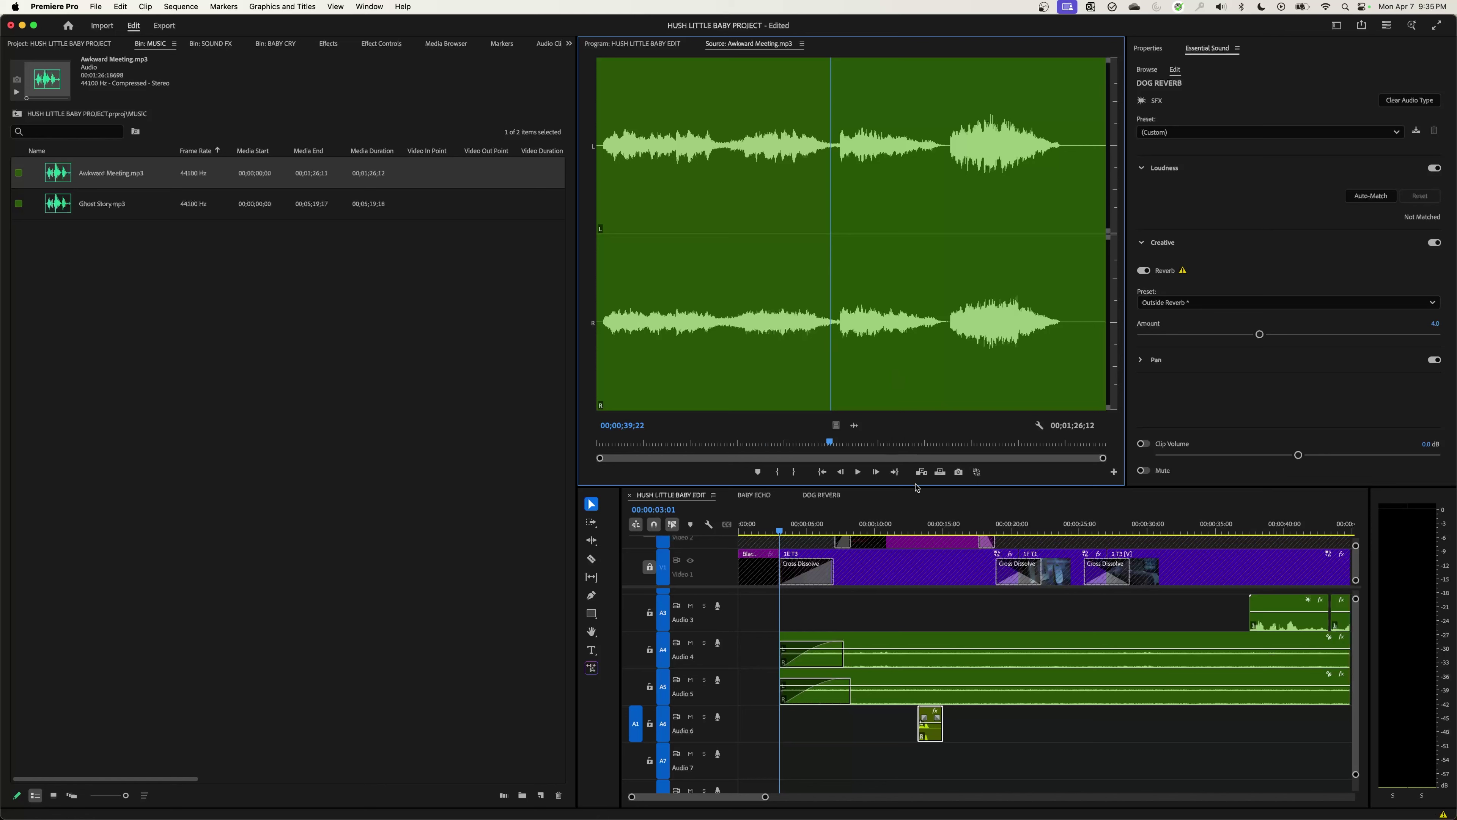
pyautogui.press('.')
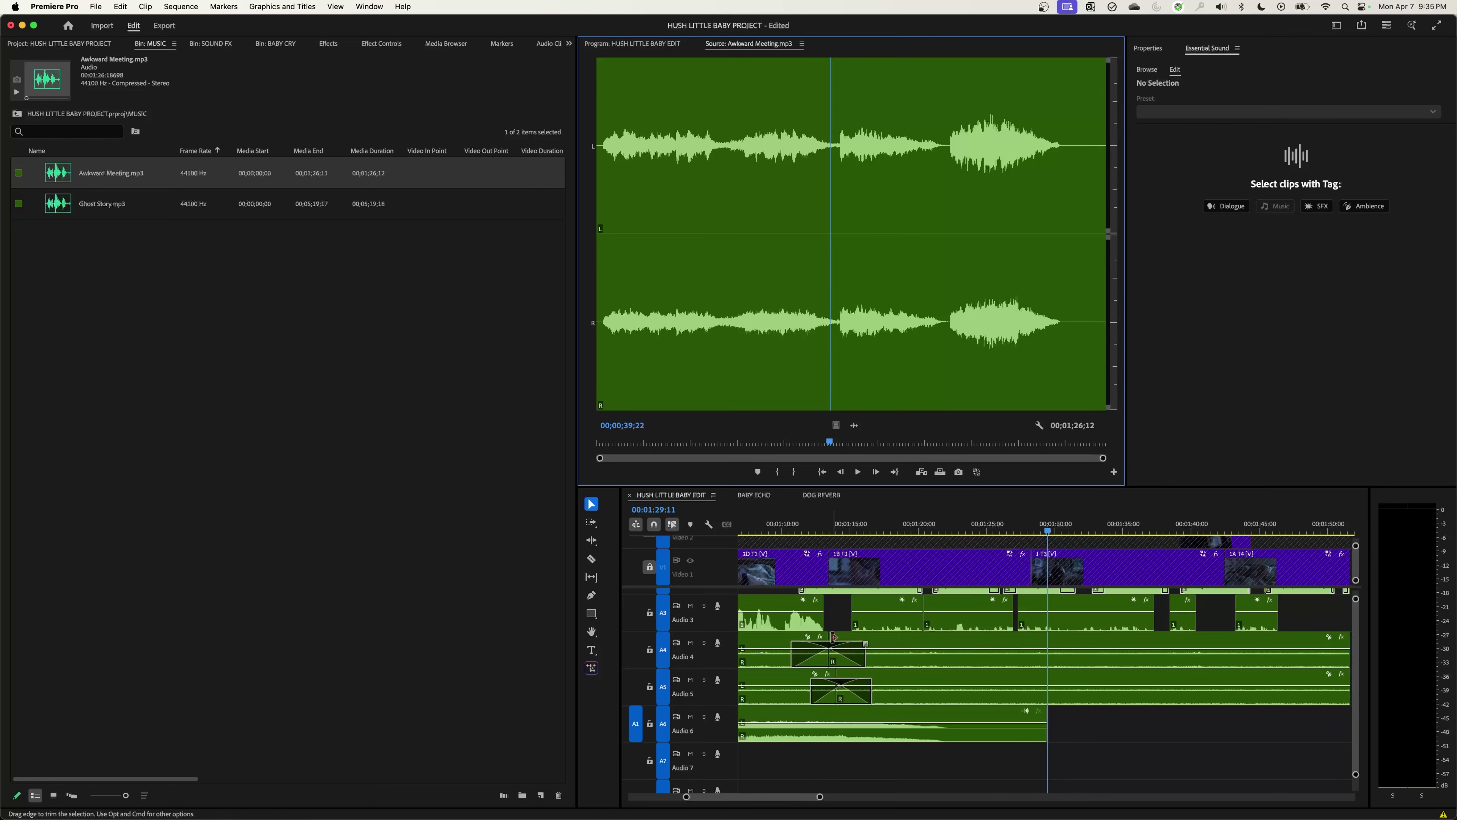
pyautogui.click(784, 537)
pyautogui.press('-')
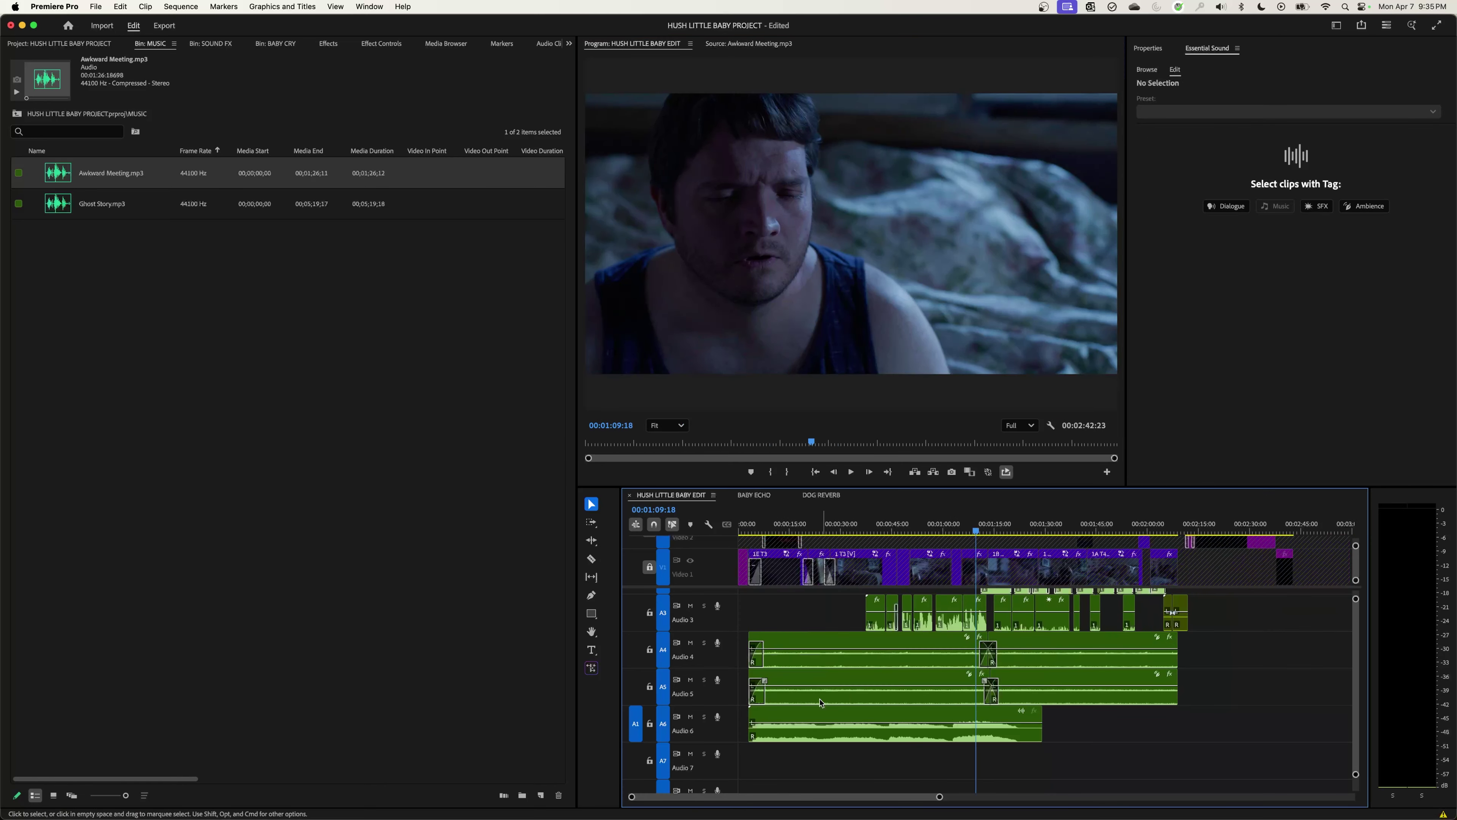
pyautogui.press('super+z')
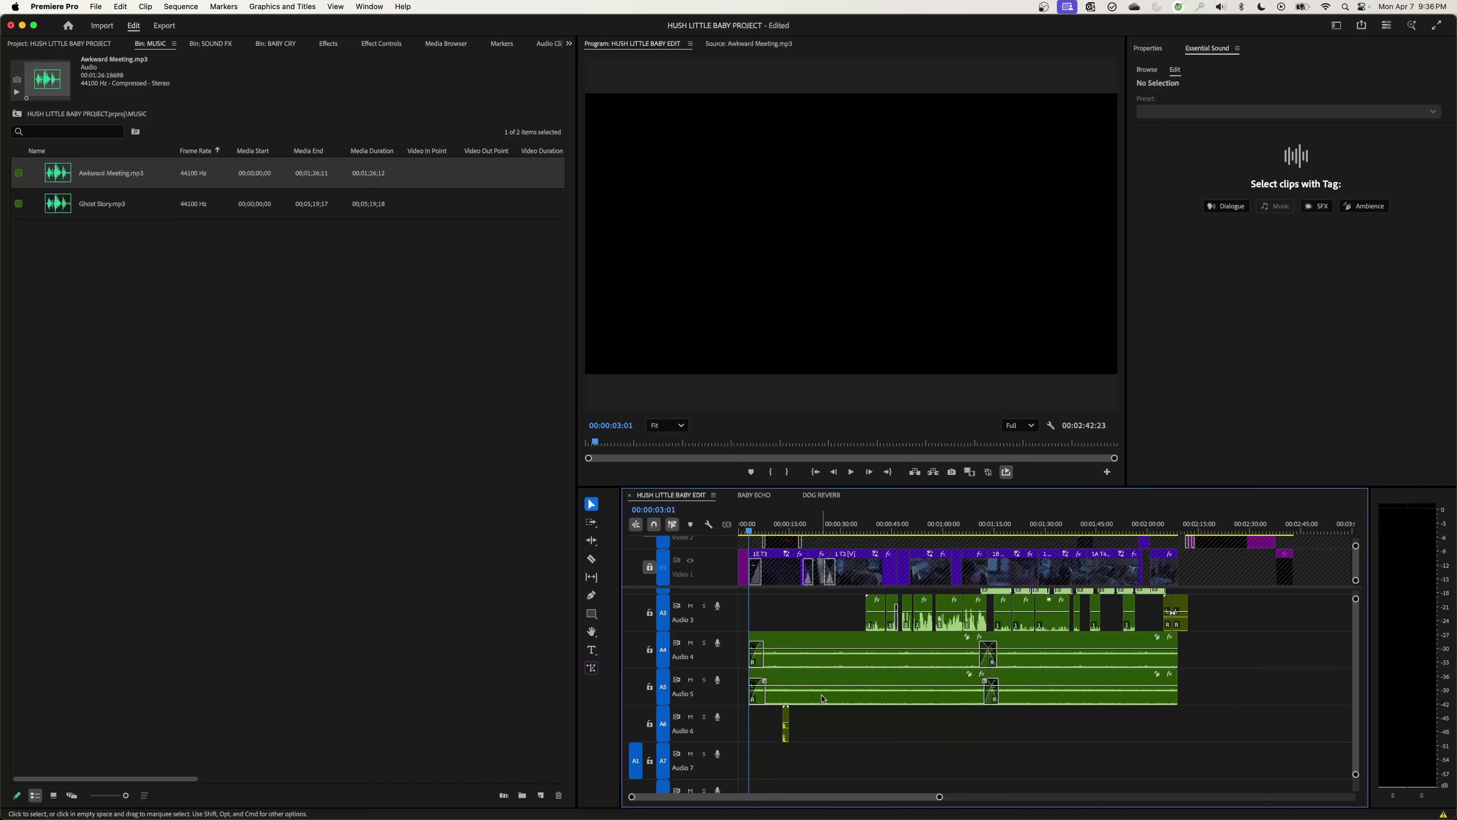
# Step: Overwrite Awkward Meeting.mp3 onto Audio 7 starting at 00:00:03:01 and play the opening of the edit with the music
pyautogui.press('.')
pyautogui.click(752, 529)
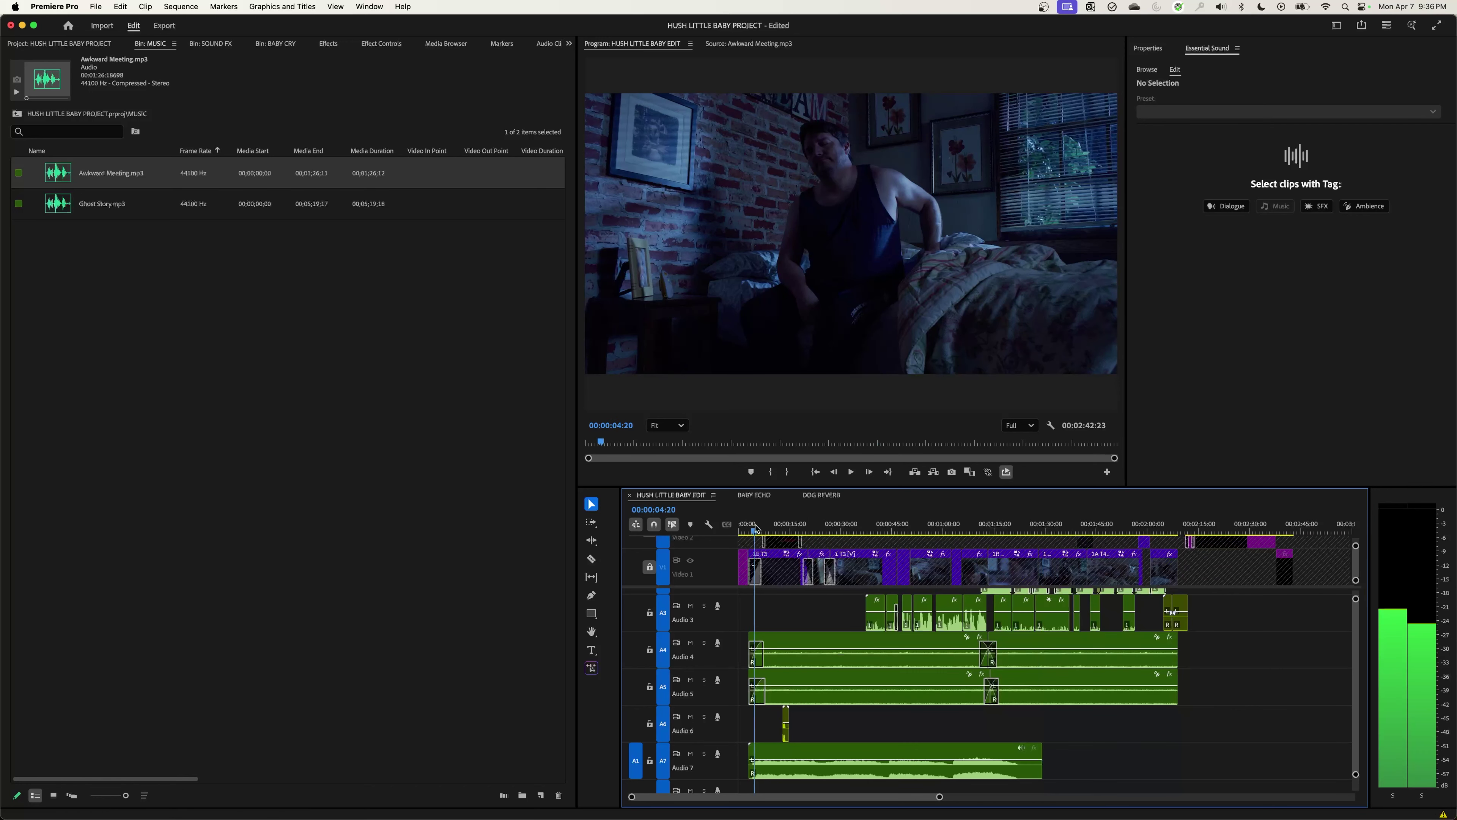
pyautogui.press('space')
pyautogui.press('=')
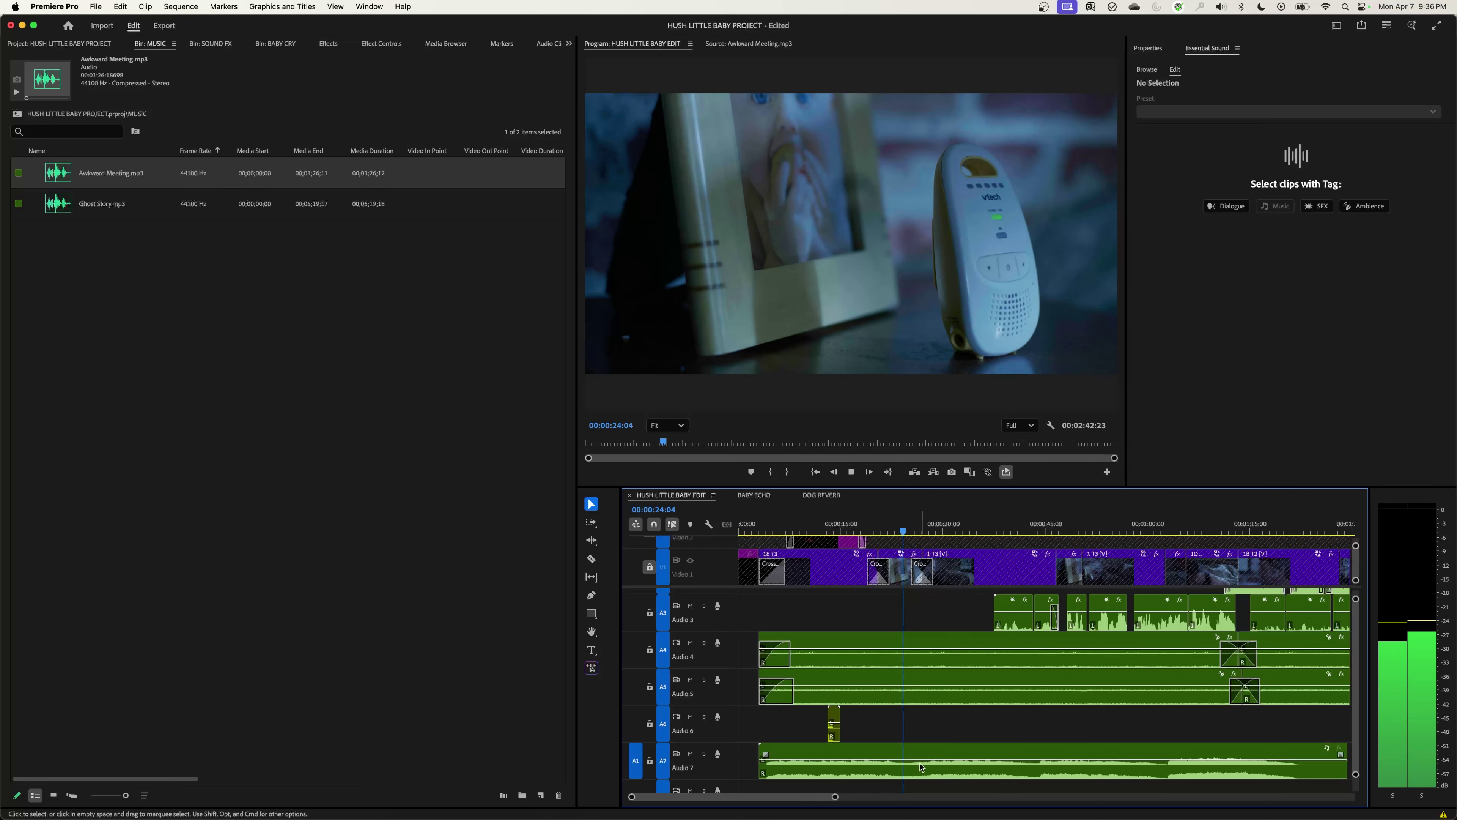
pyautogui.press('space')
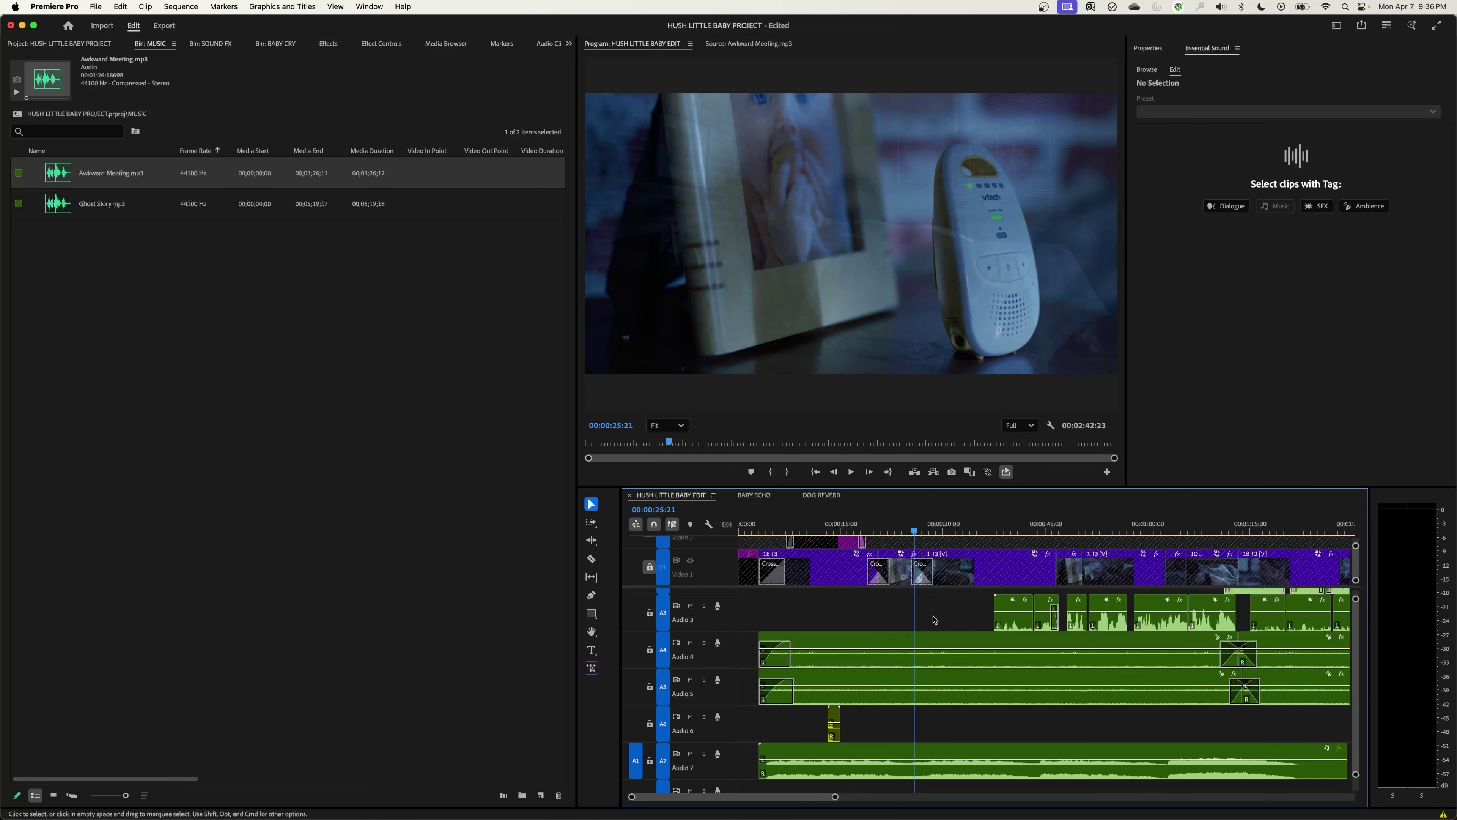
# Step: Cut the music clip on Audio 7 at 00:00:25:11 and delete the part after the cut
pyautogui.click(912, 532)
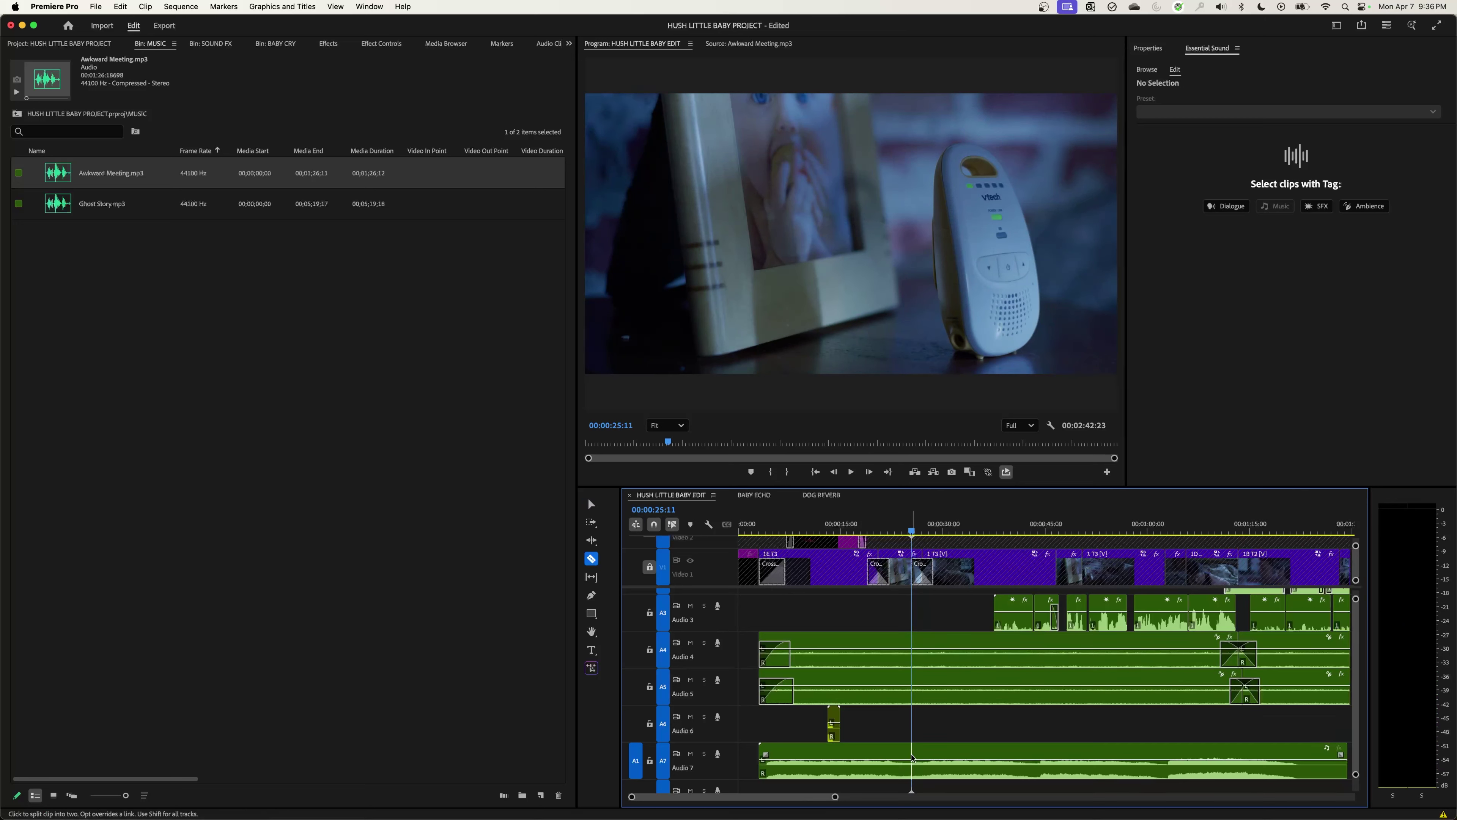
pyautogui.press('v')
pyautogui.click(950, 762)
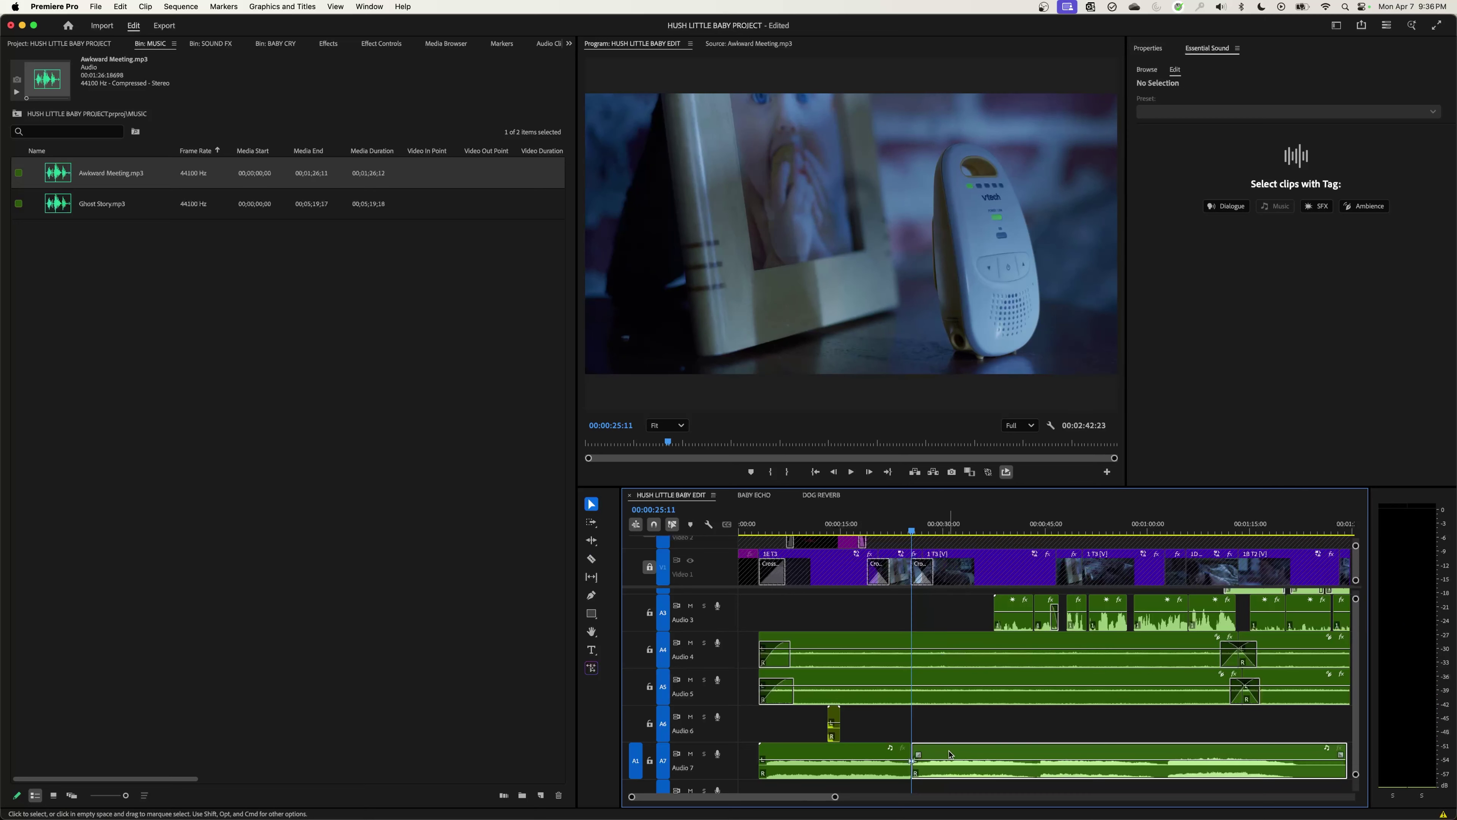
pyautogui.press('Delete')
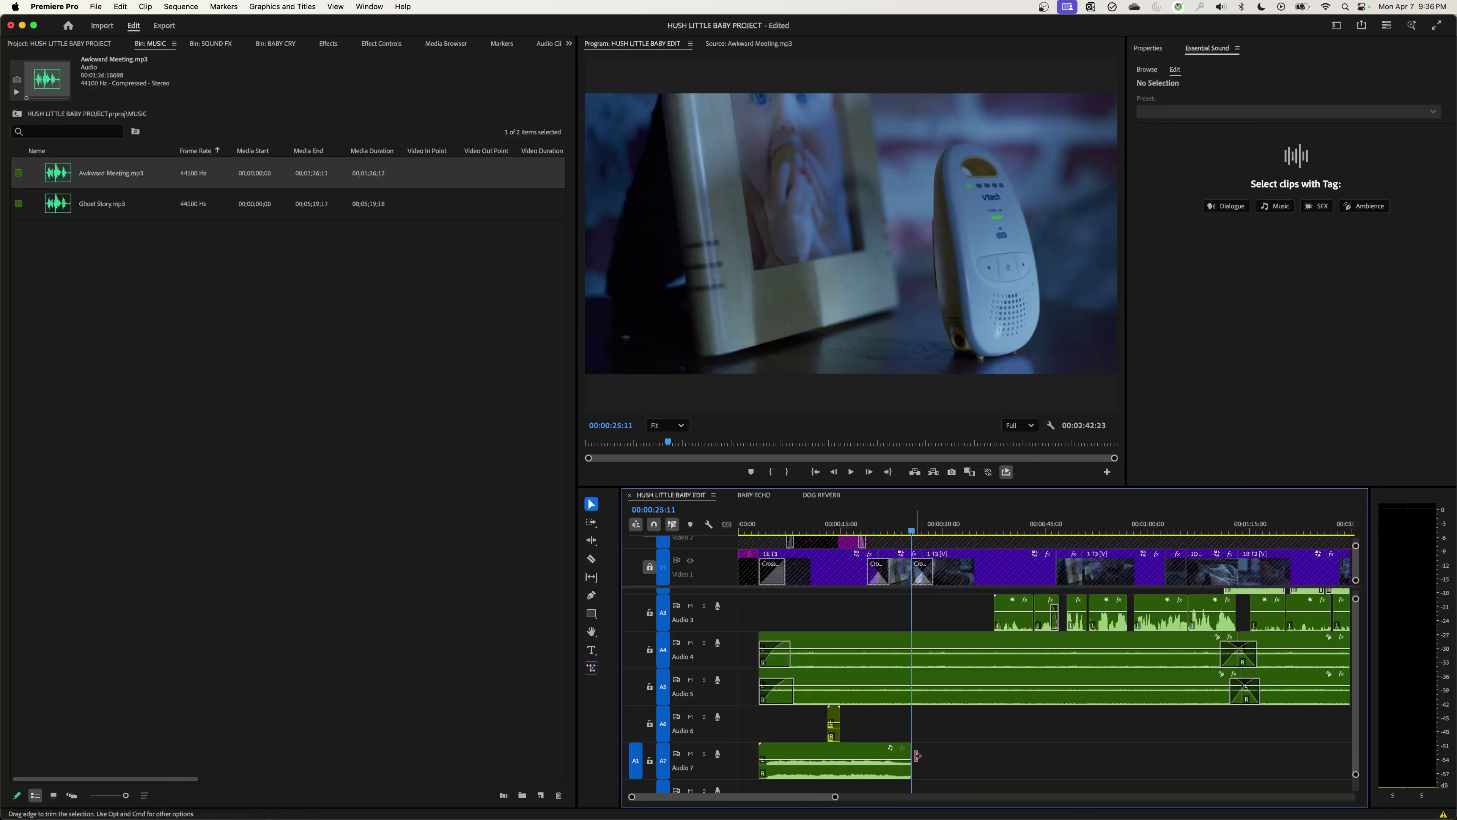
# Step: Add a fade-out to the end of the music clip on Audio 7 and play through it
pyautogui.moveTo(908, 761); pyautogui.dragTo(887, 761)
pyautogui.click(872, 530)
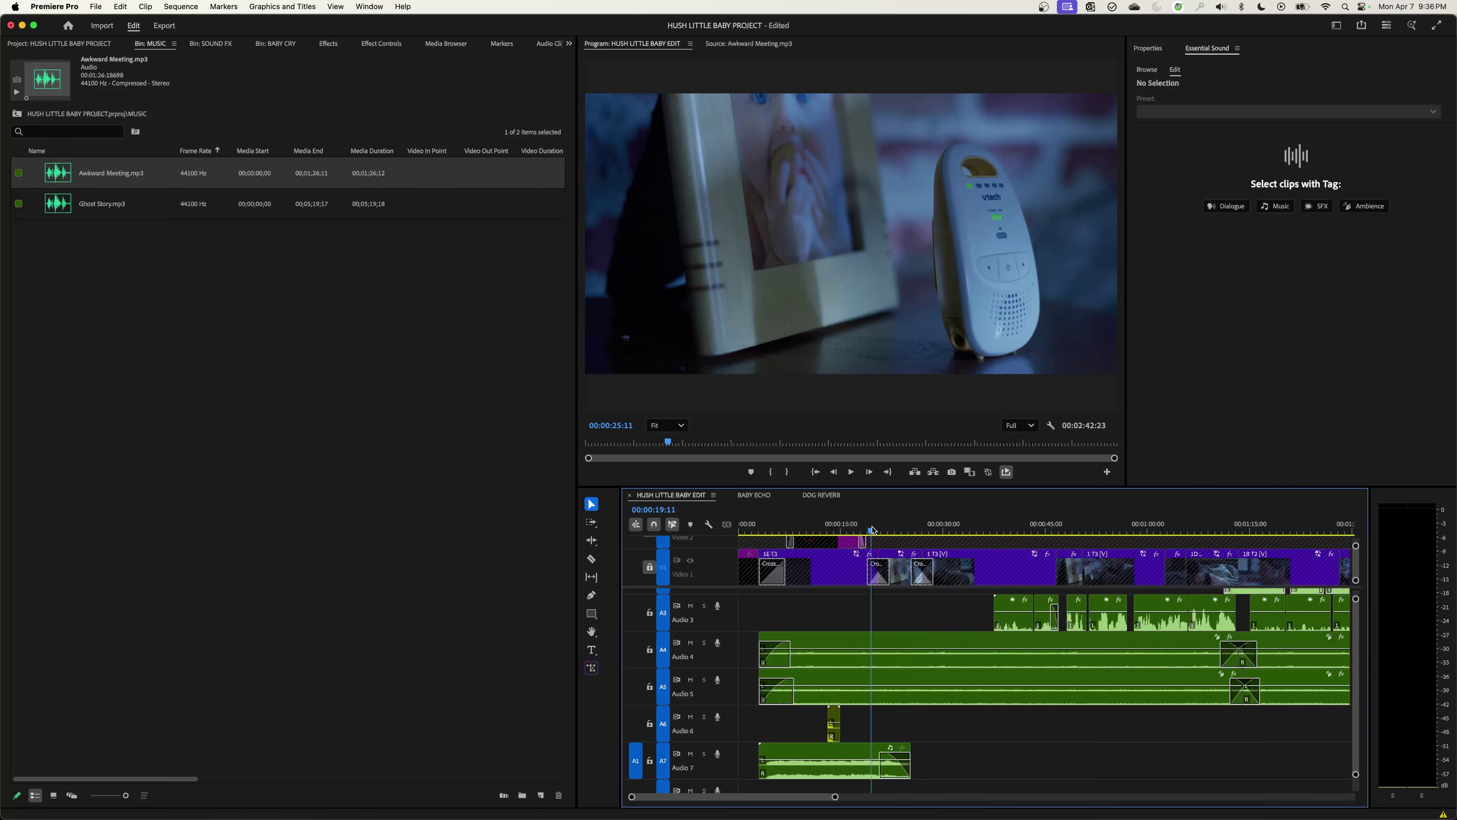
pyautogui.press('space')
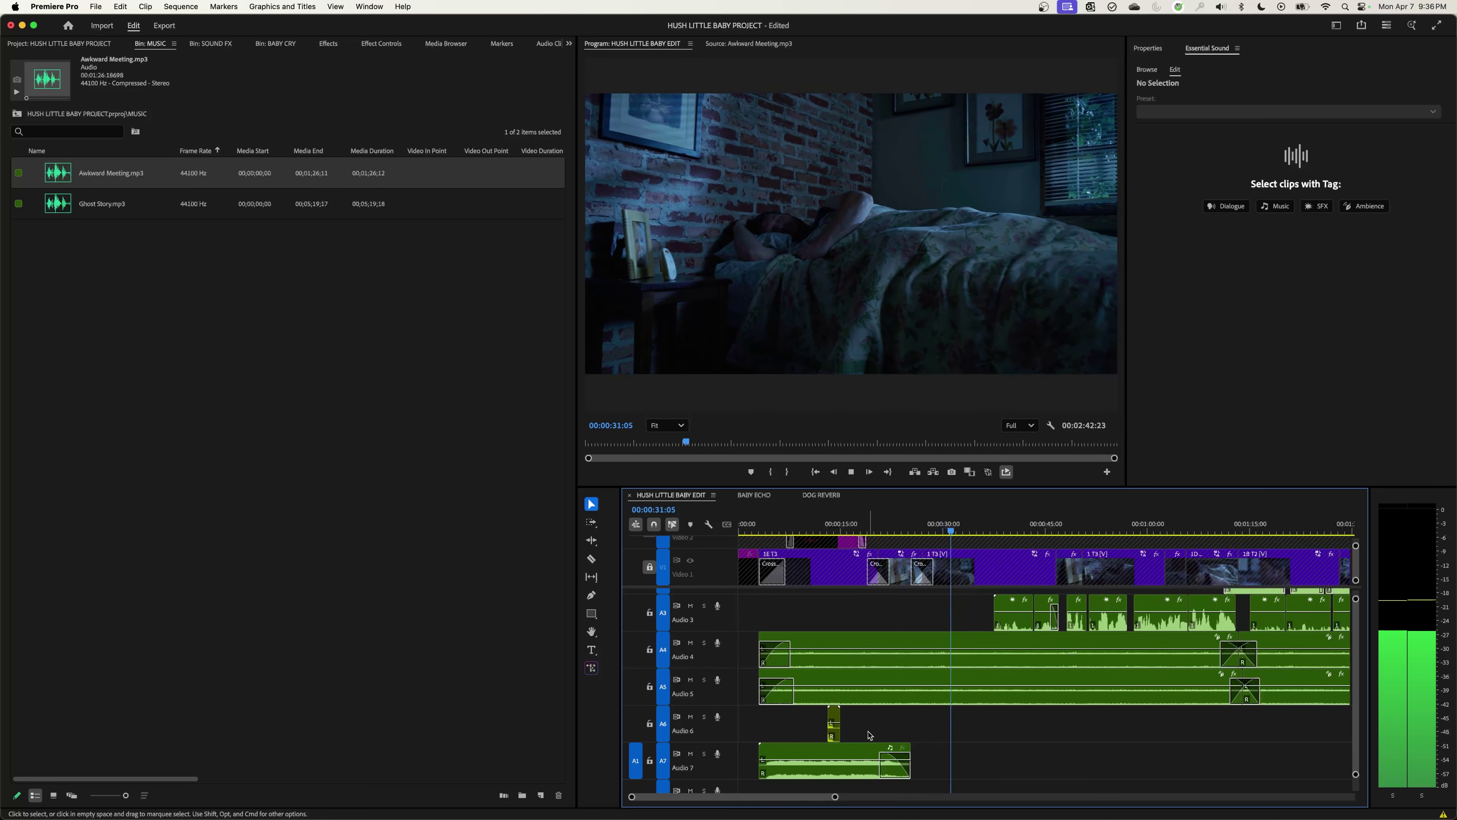
pyautogui.press('space')
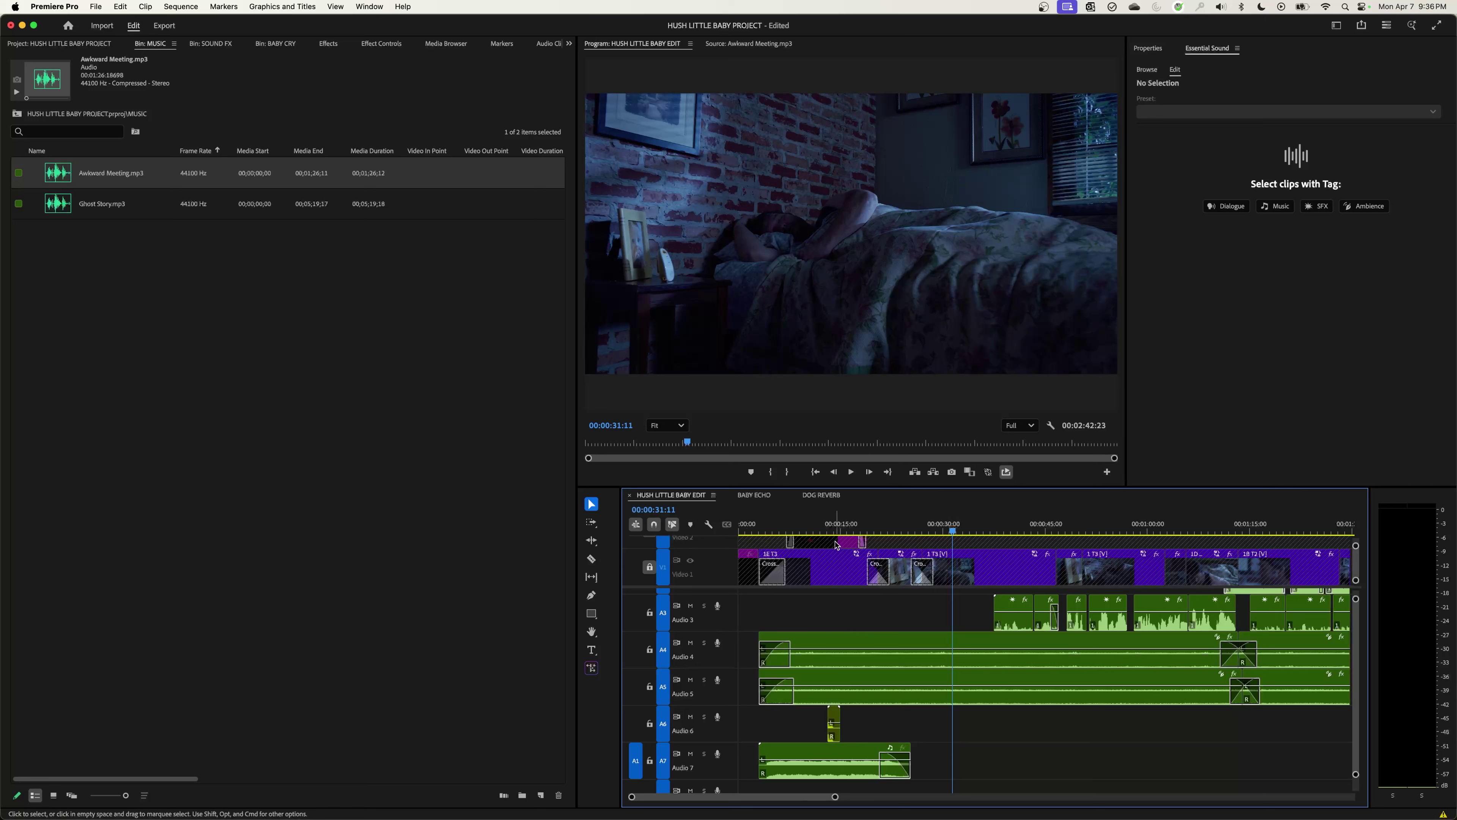
# Step: Play the title section, and move the dog bark clip on Audio 6 to about 00:00:29, past the end of the music clip
pyautogui.click(826, 527)
pyautogui.press('space')
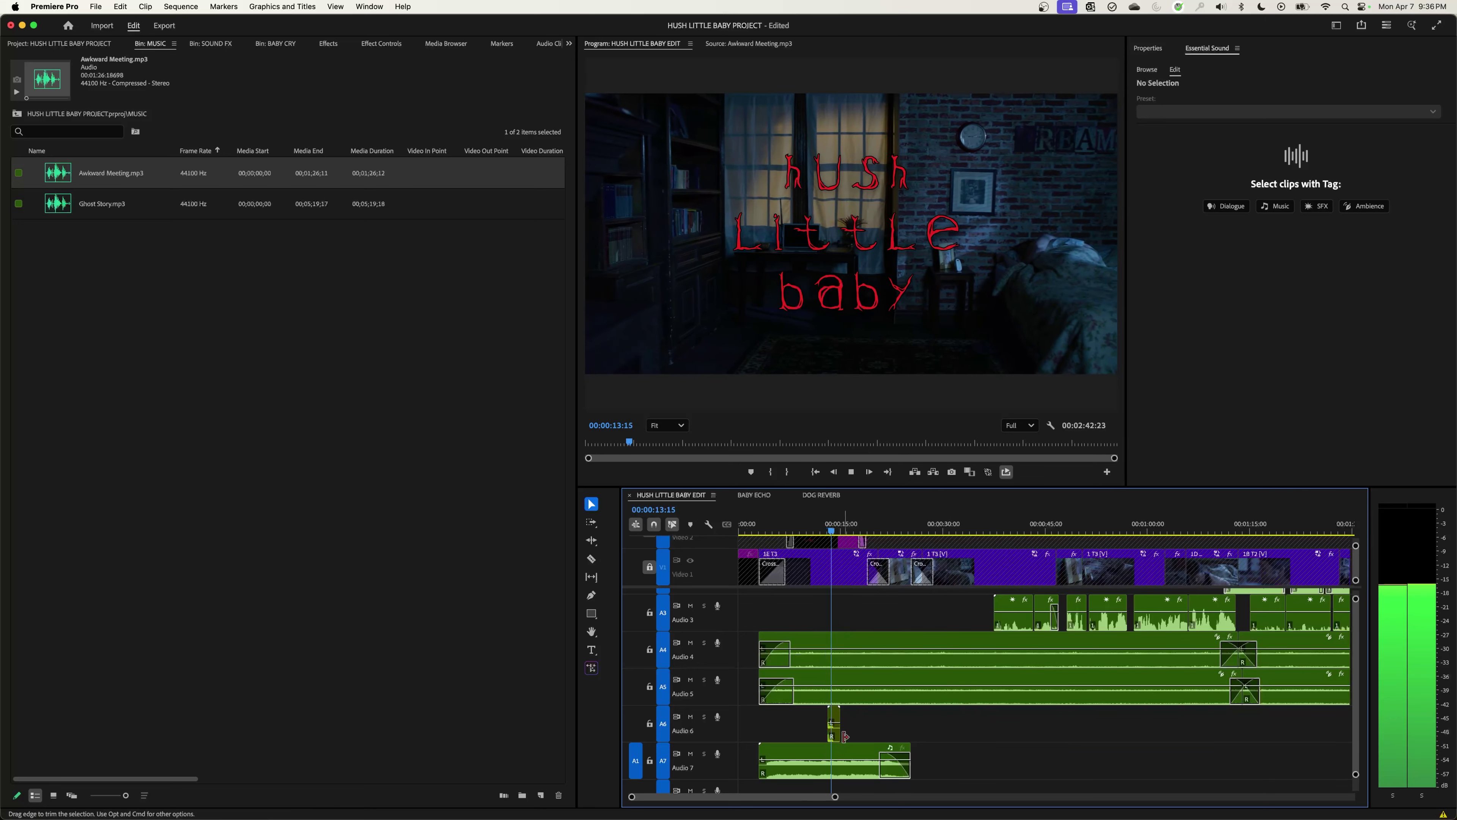
pyautogui.press('space')
pyautogui.click(836, 720)
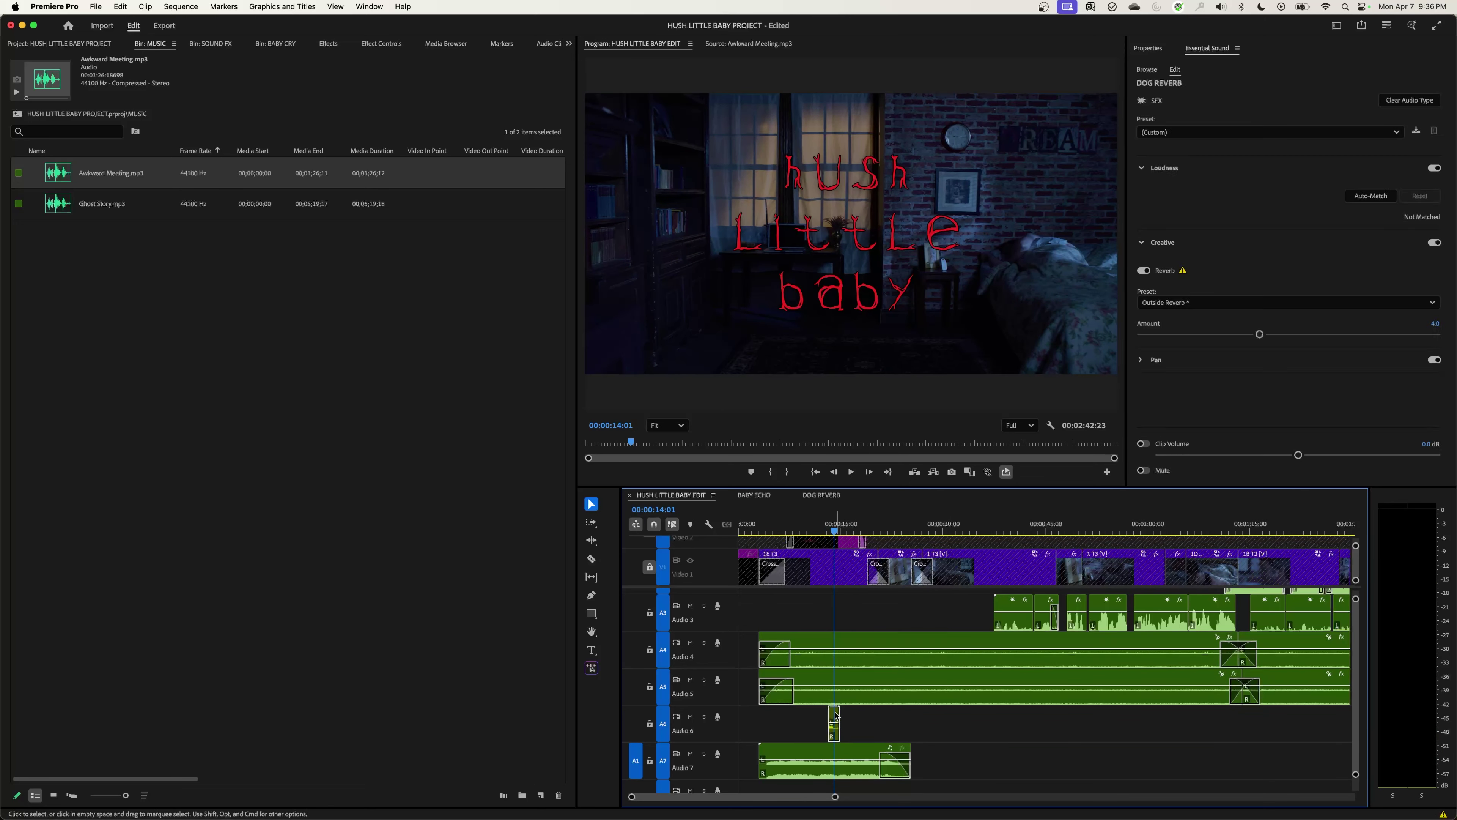
pyautogui.moveTo(834, 712); pyautogui.dragTo(940, 718)
# Step: Play the edit from 00:00:25:13 to check the moved dog bark and the baby monitor sounds on Audio 3
pyautogui.click(913, 531)
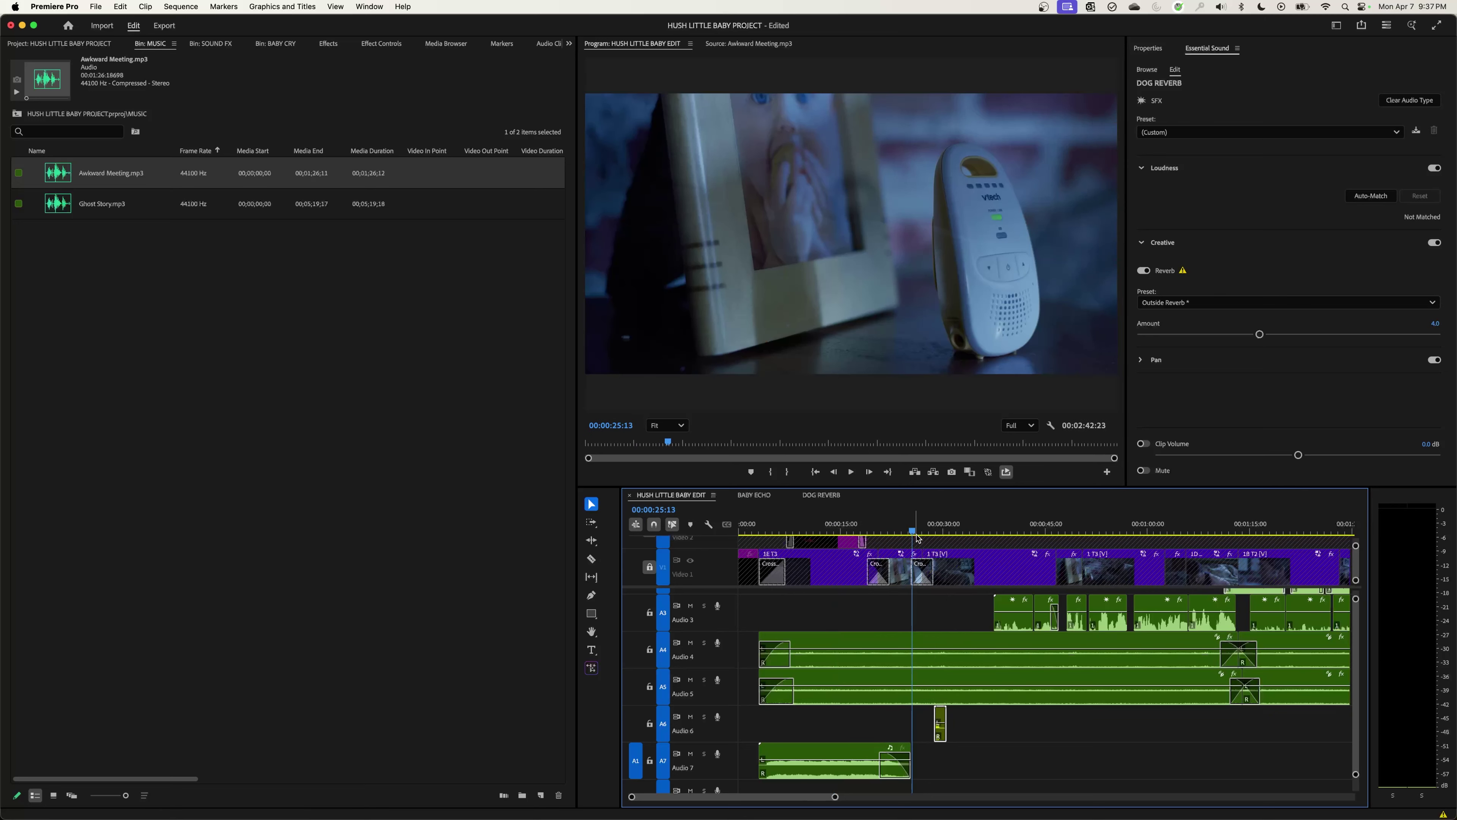
pyautogui.press('space')
pyautogui.press('=')
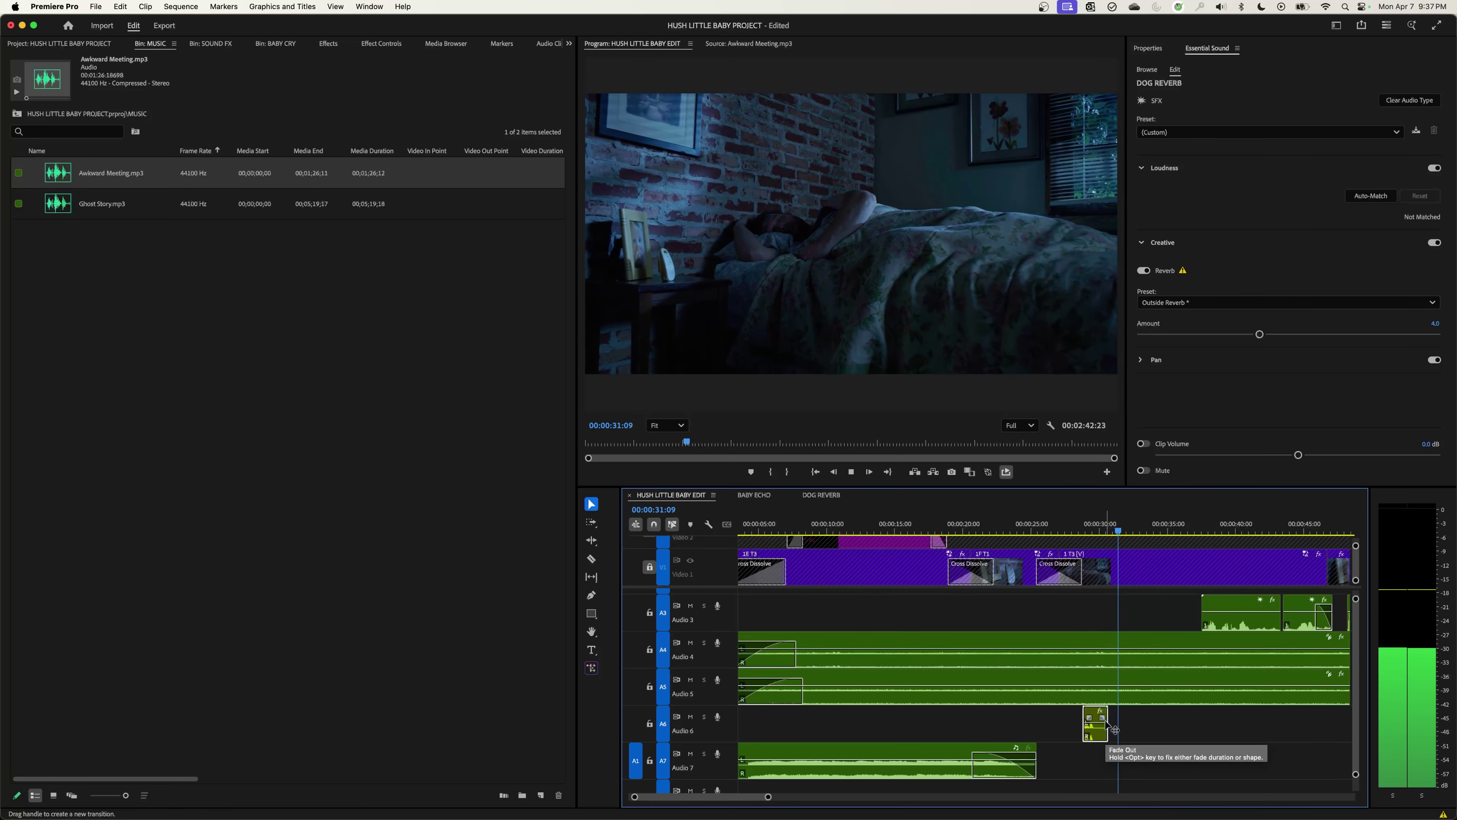
pyautogui.press('-')
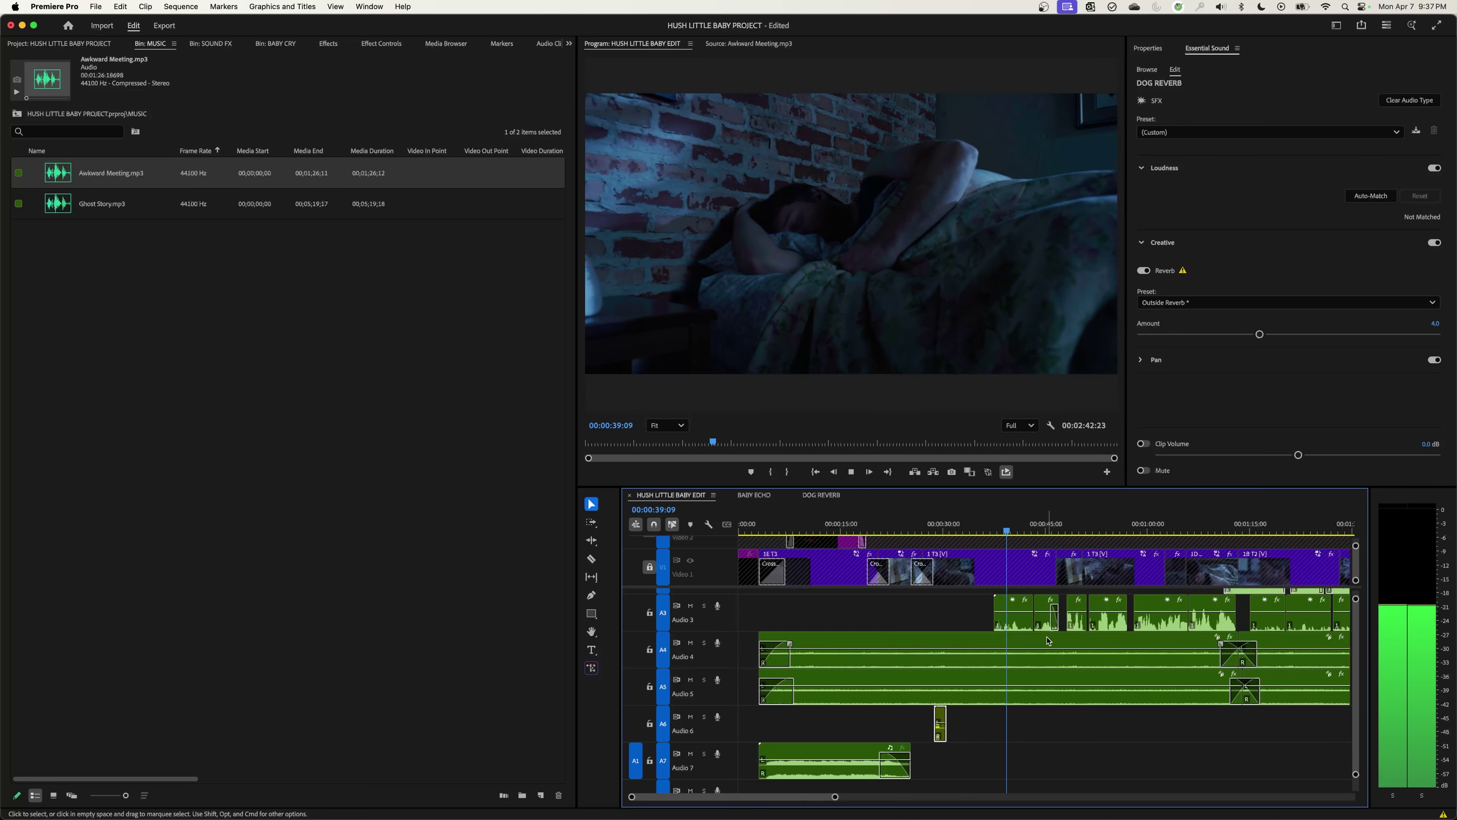
pyautogui.press('-')
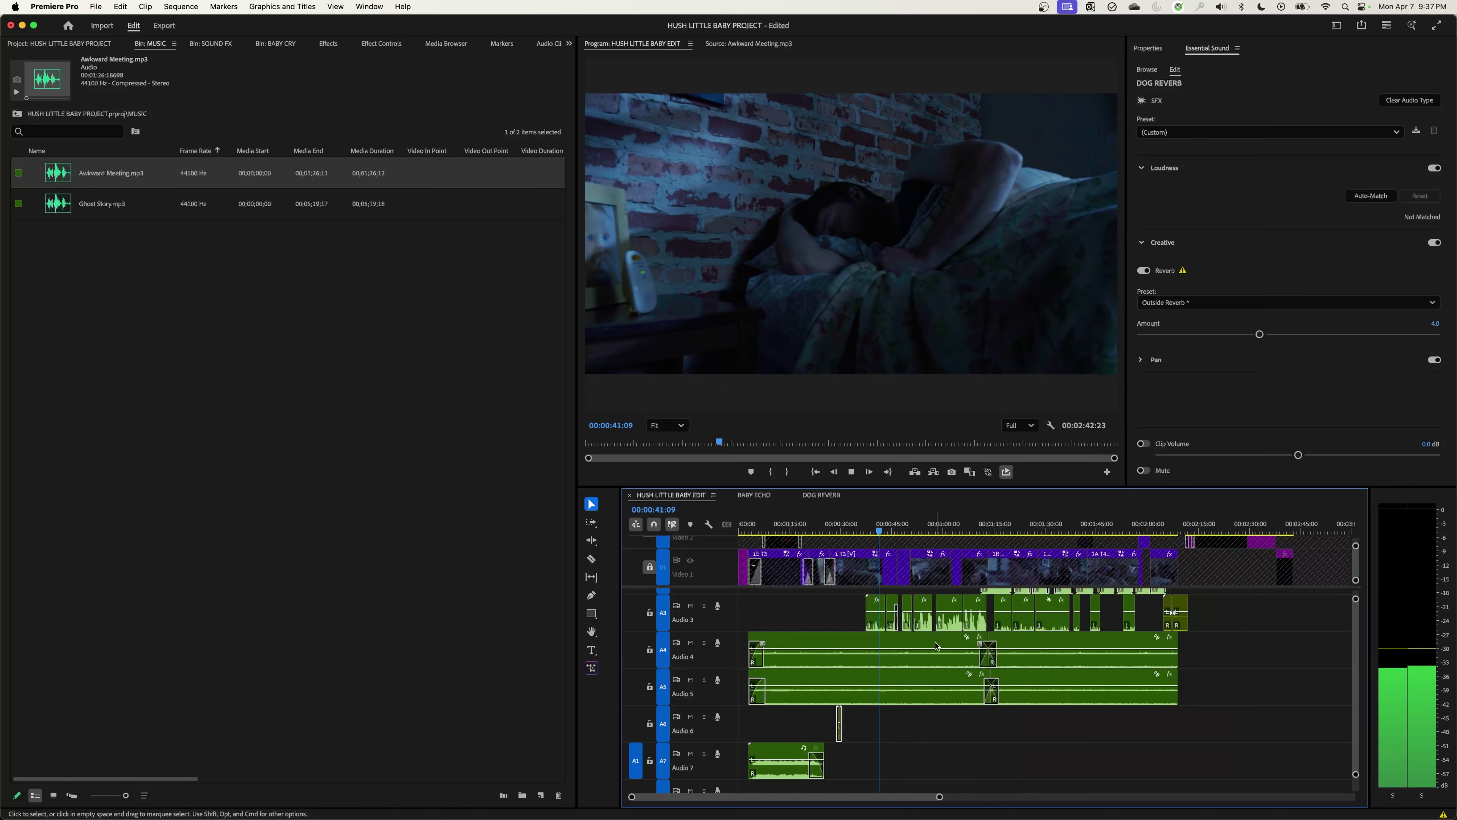
pyautogui.scroll(2, 991, 682)
pyautogui.scroll(1, 991, 682)
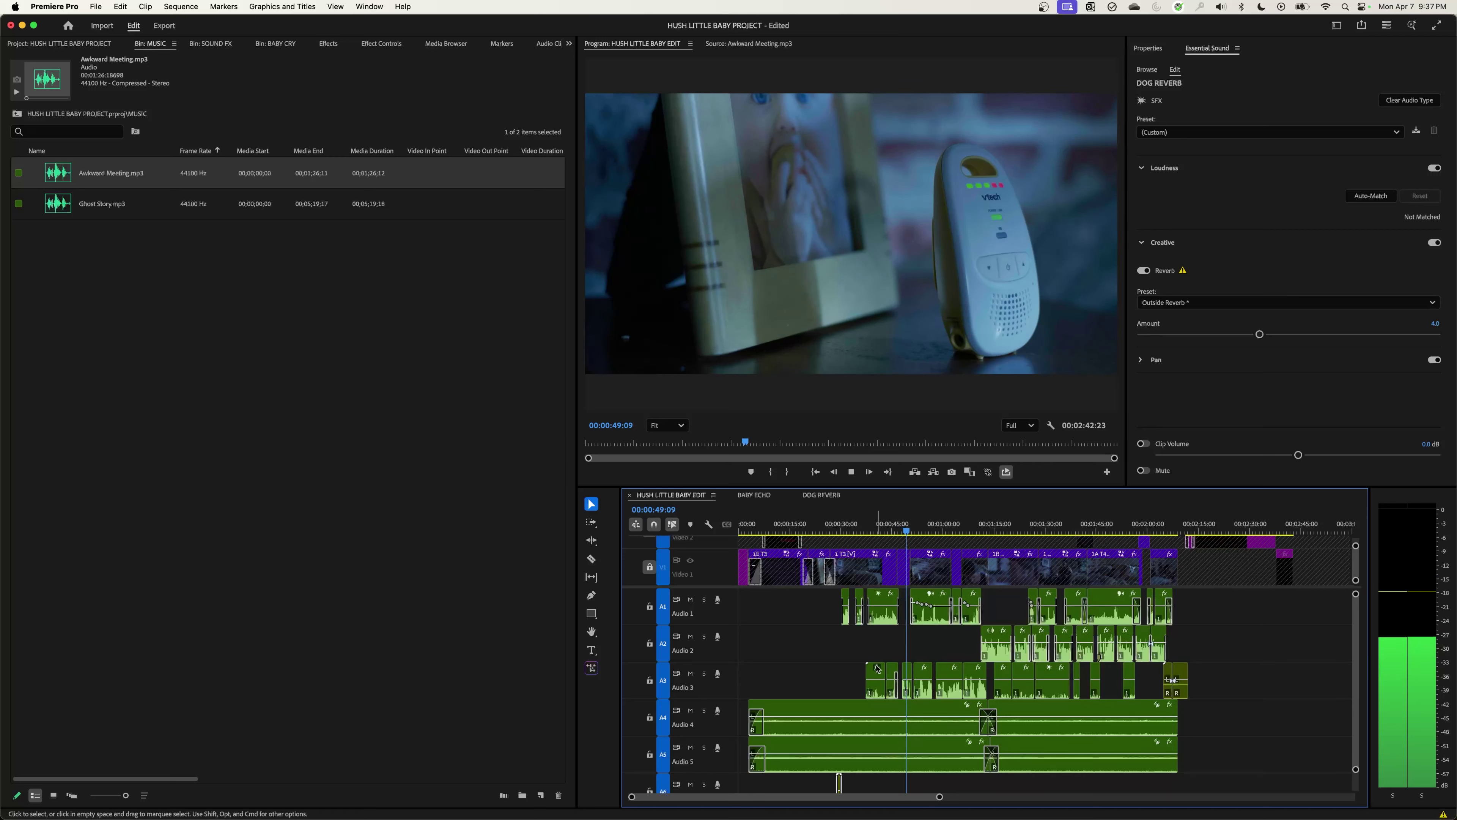
# Step: Raise the gain of the first two clips on Audio 3 by 6 dB
pyautogui.press('space')
pyautogui.moveTo(893, 675); pyautogui.dragTo(894, 678)
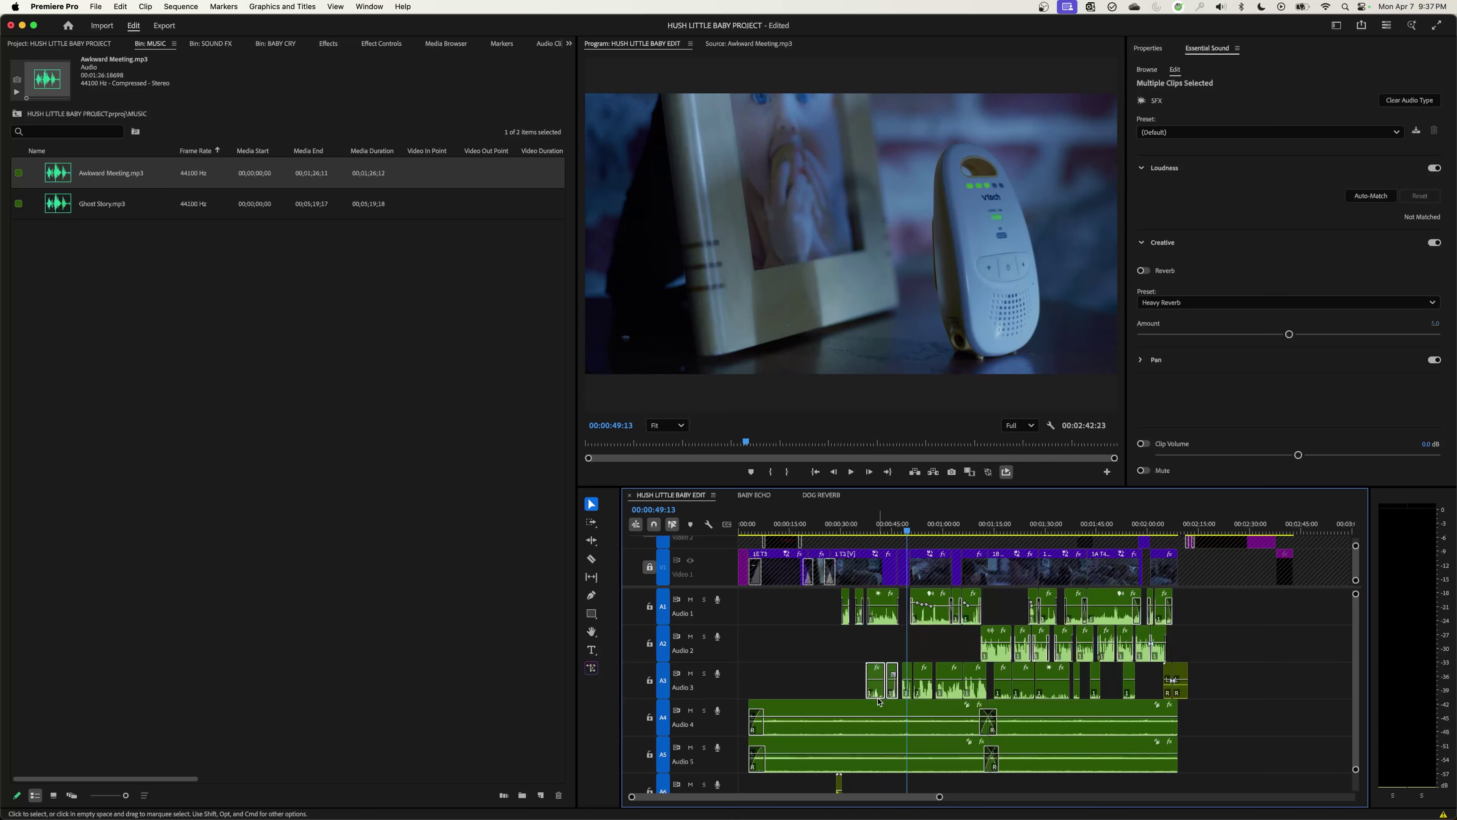
pyautogui.press('g')
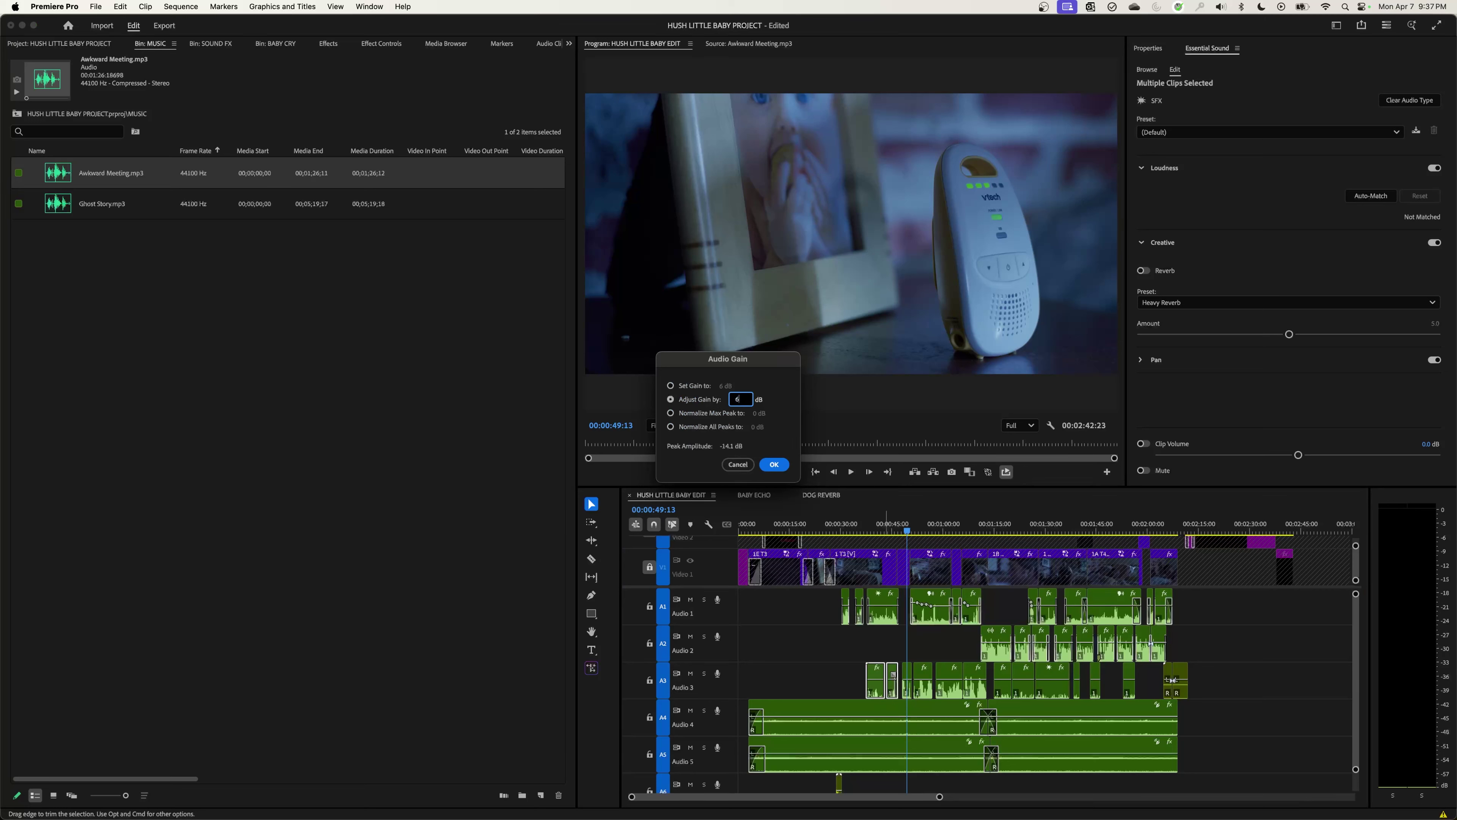
pyautogui.write('6')
pyautogui.press('Return')
# Step: Play the edit from just before the two adjusted Audio 3 clips to check their level against the following shots
pyautogui.click(868, 531)
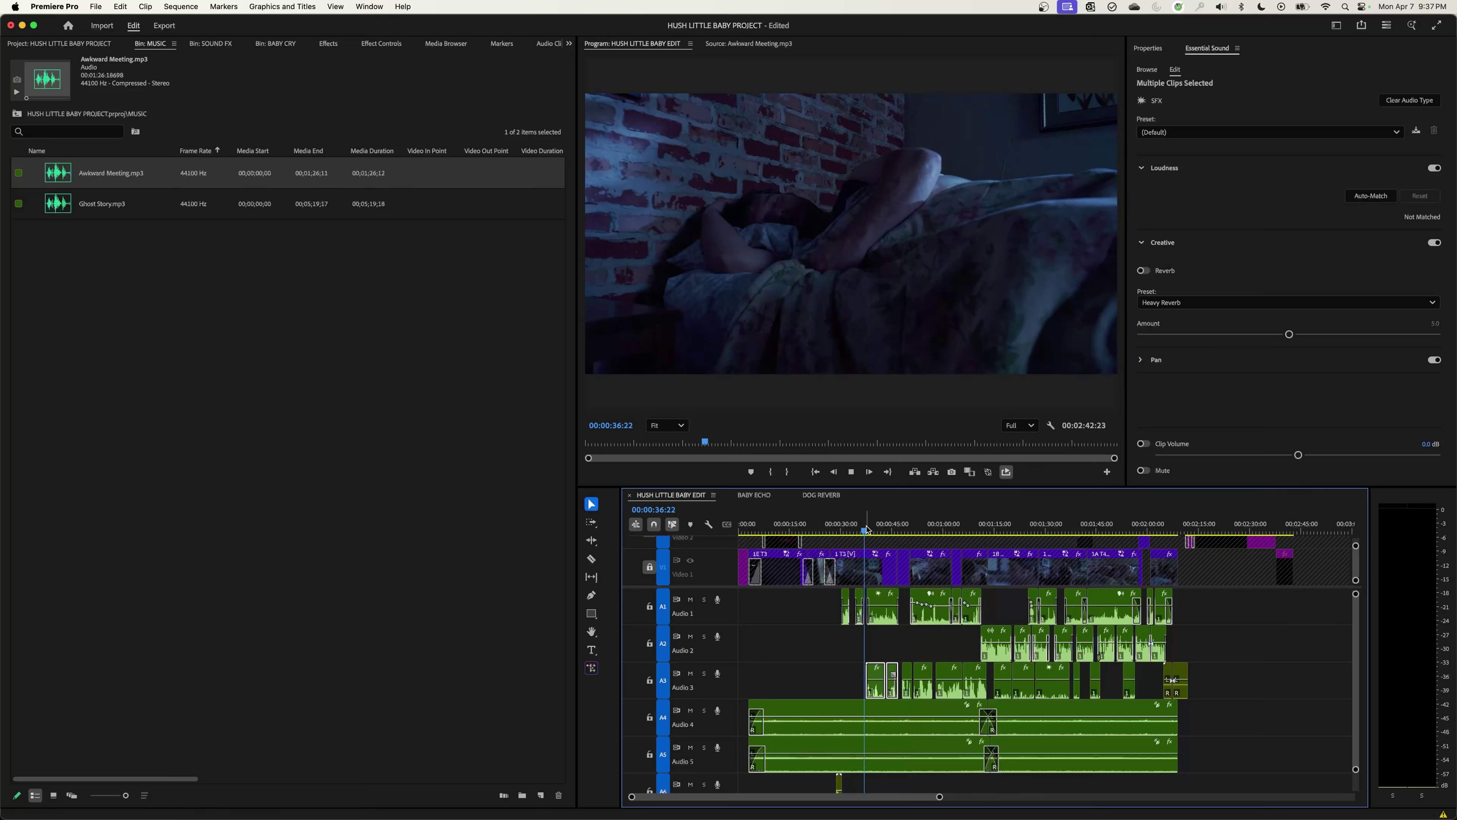
pyautogui.press('space')
pyautogui.press('=')
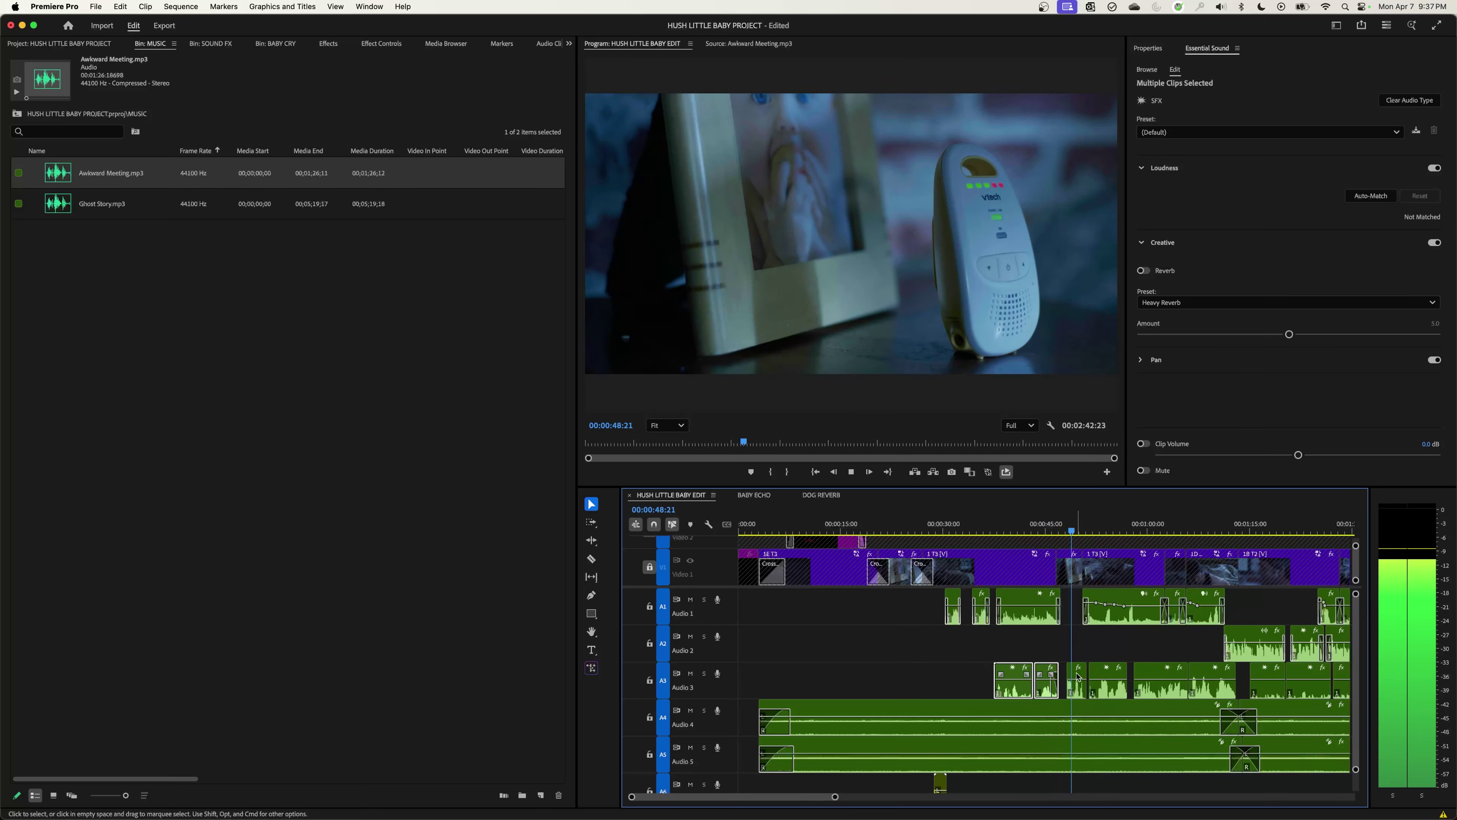
pyautogui.press('space')
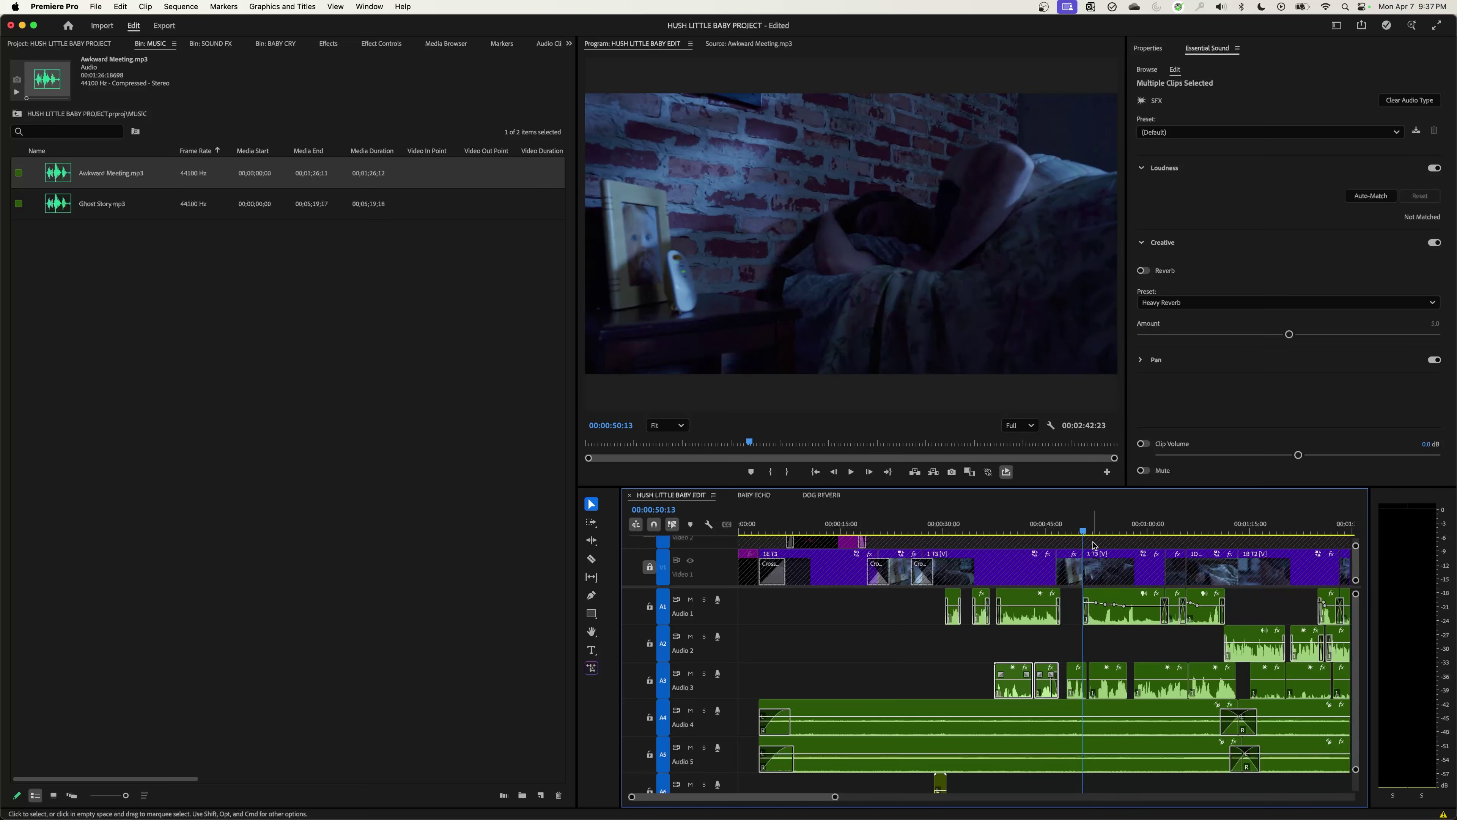
pyautogui.press('space')
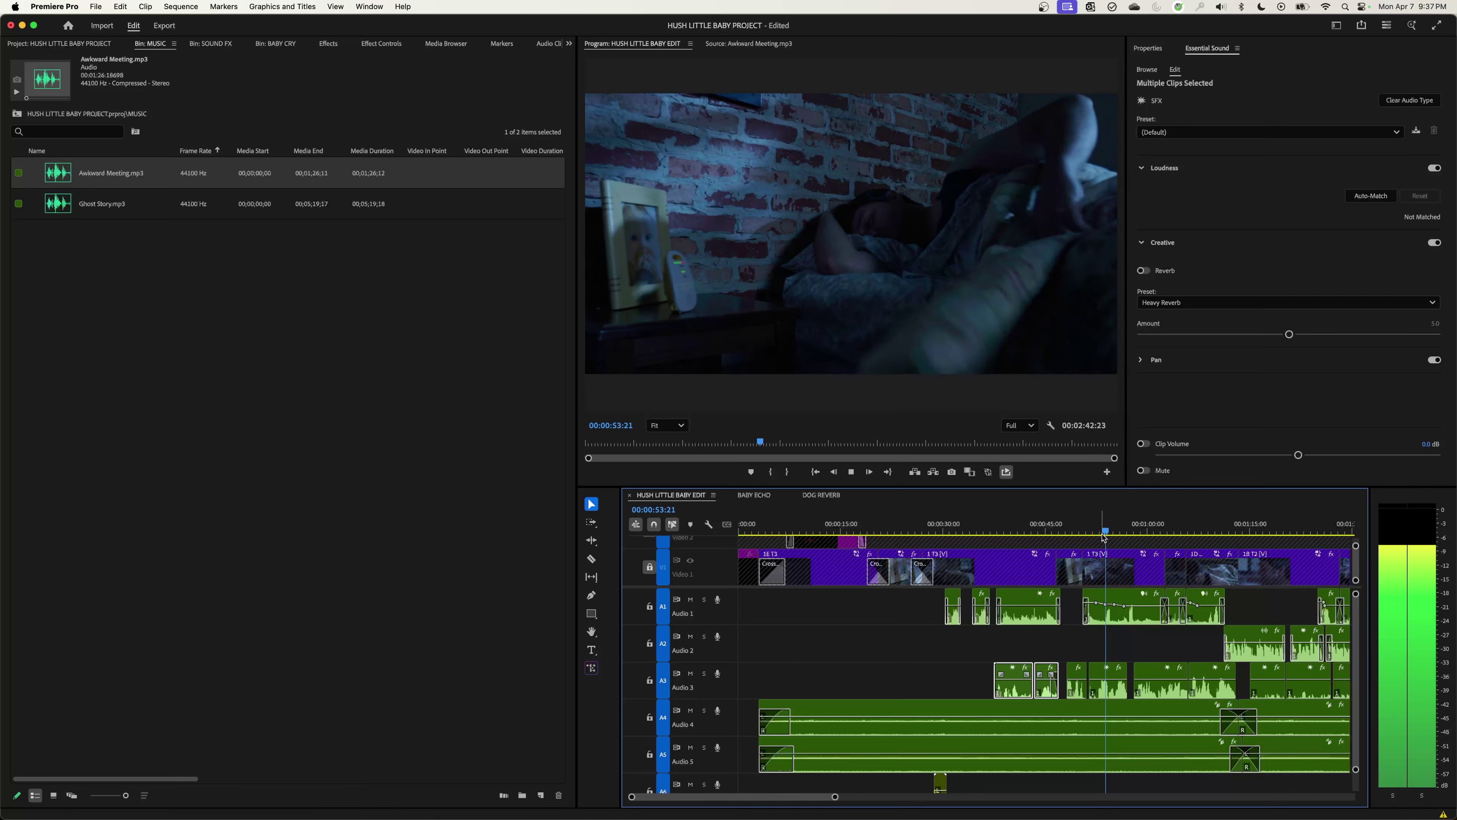
# Step: Review the rest of the edit for a second music entry point and park the playhead at 00:01:52:16
pyautogui.moveTo(1107, 533); pyautogui.dragTo(1227, 535)
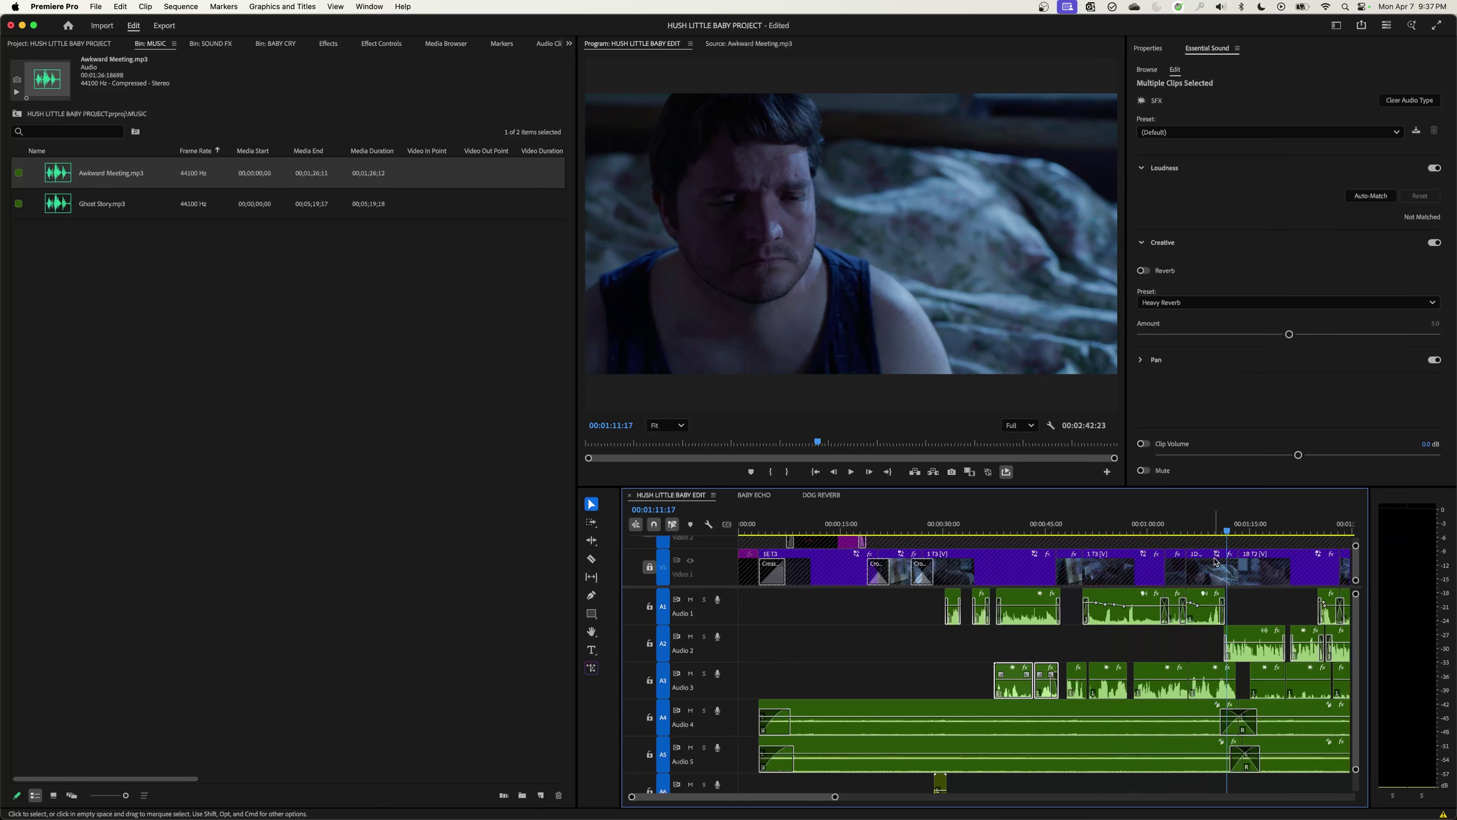
pyautogui.press('-')
pyautogui.moveTo(988, 534); pyautogui.dragTo(1126, 547)
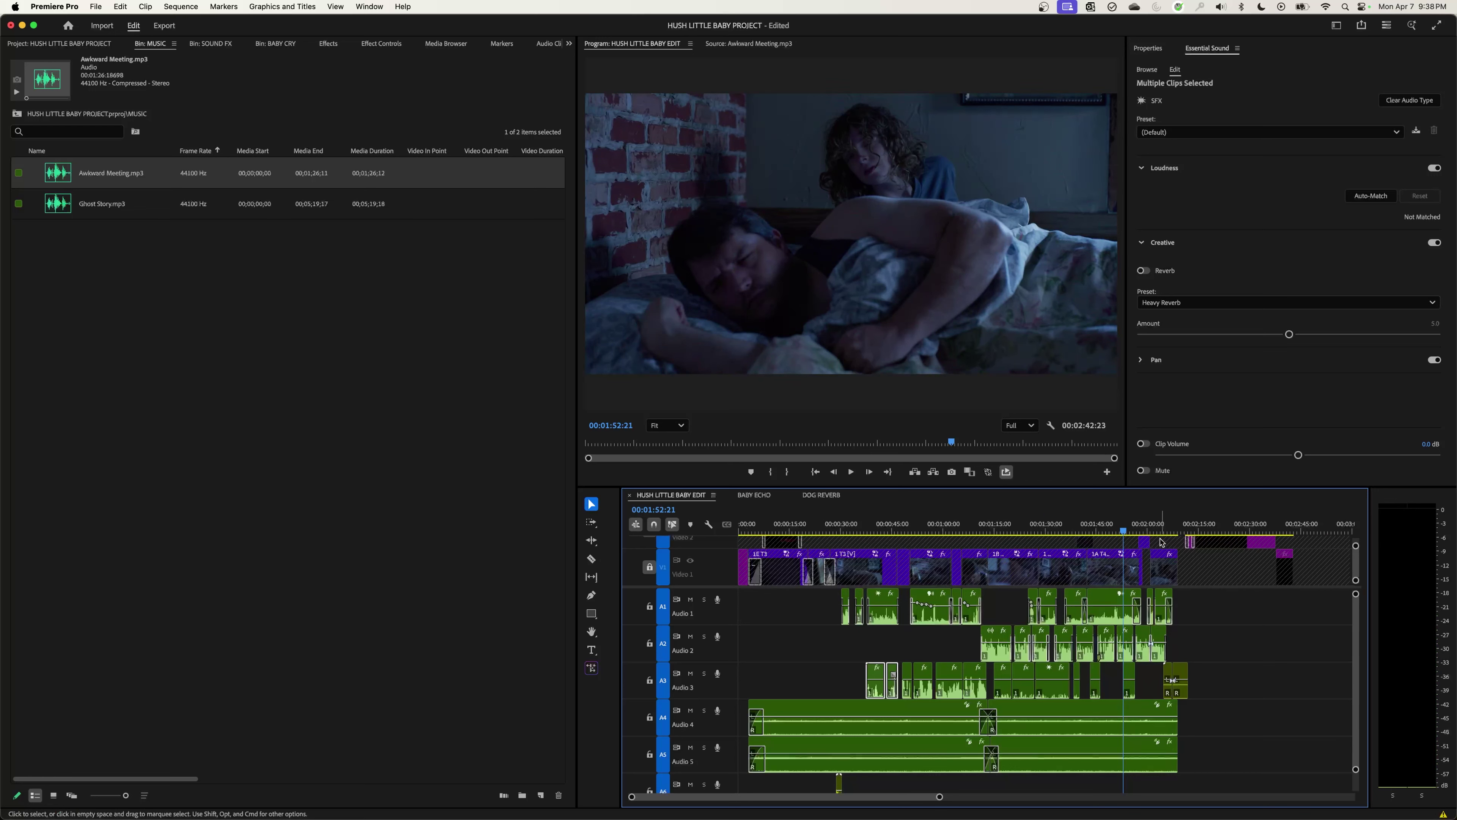
pyautogui.click(1119, 531)
pyautogui.press('space')
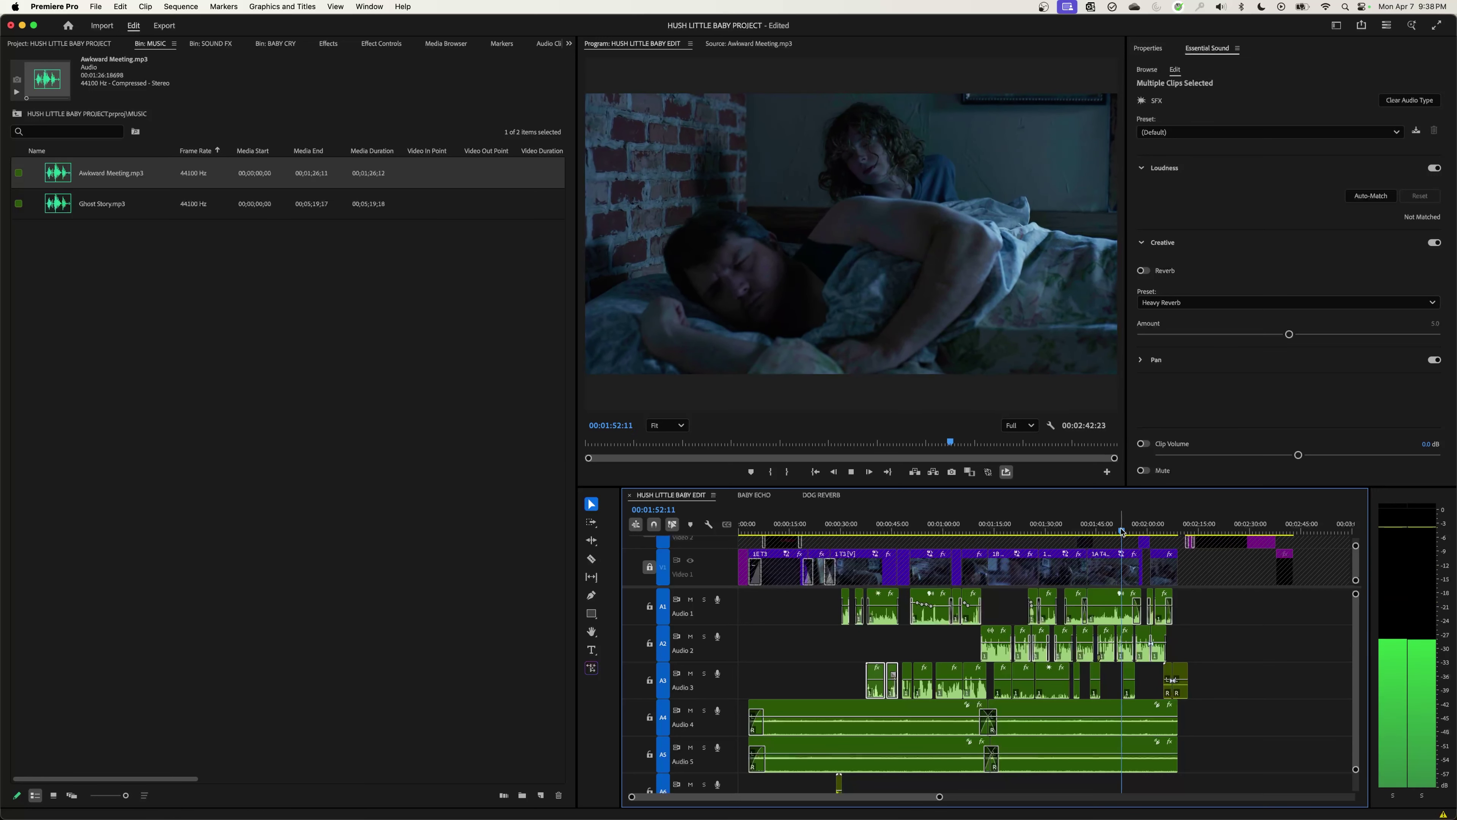
pyautogui.click(1110, 531)
pyautogui.press('space')
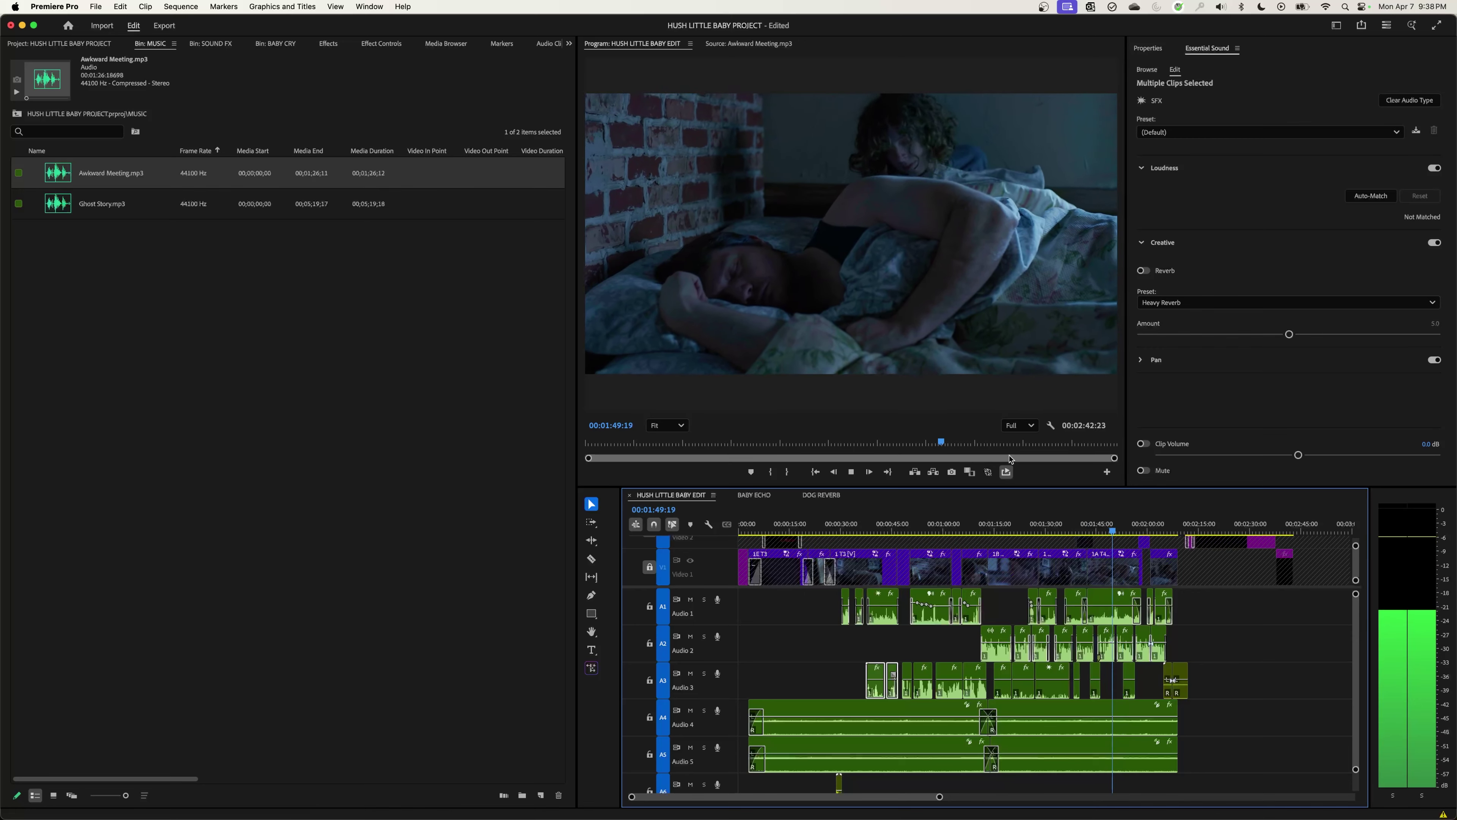
pyautogui.press('=')
pyautogui.press('=')
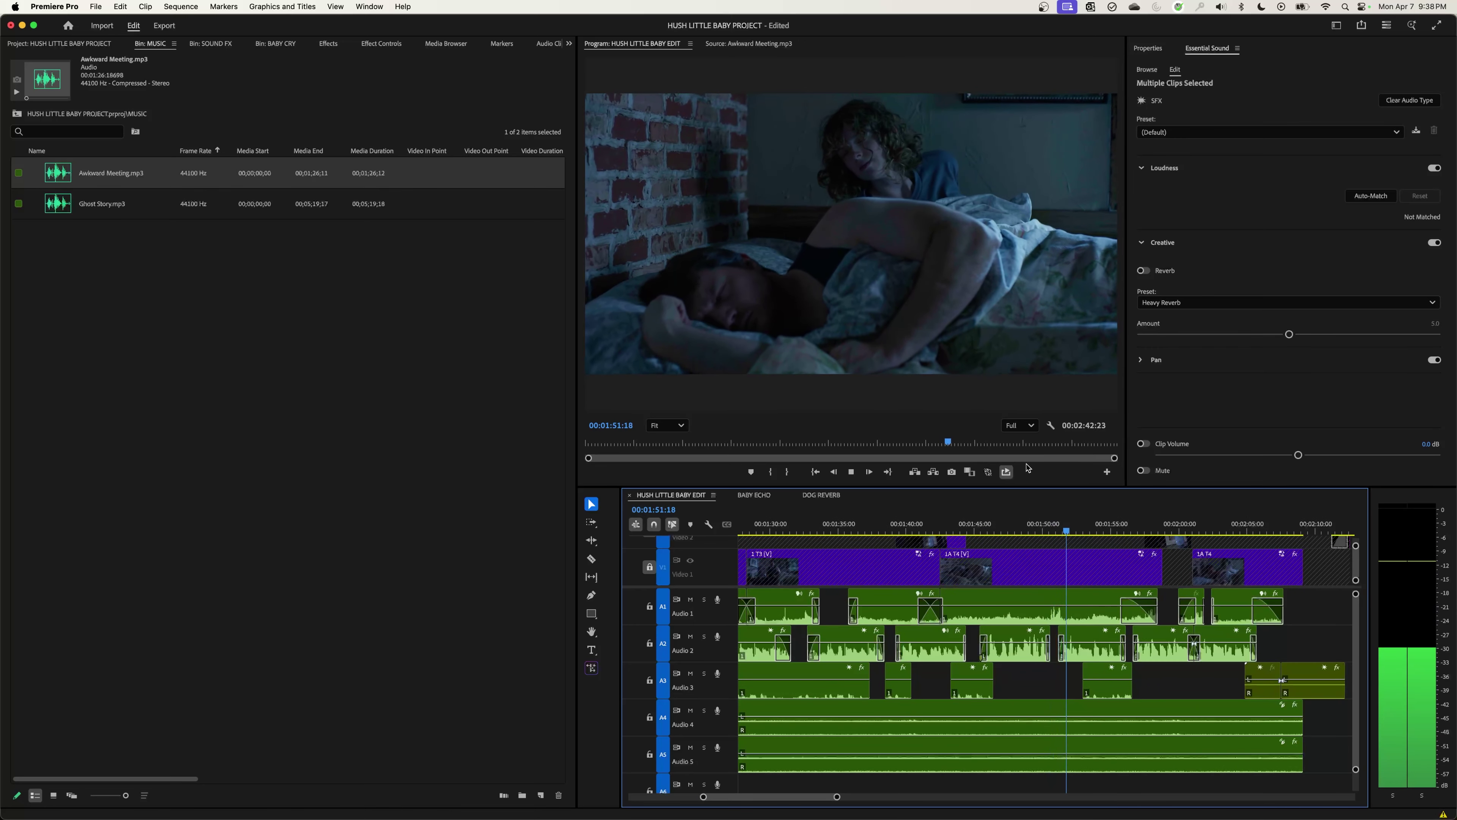
pyautogui.press('space')
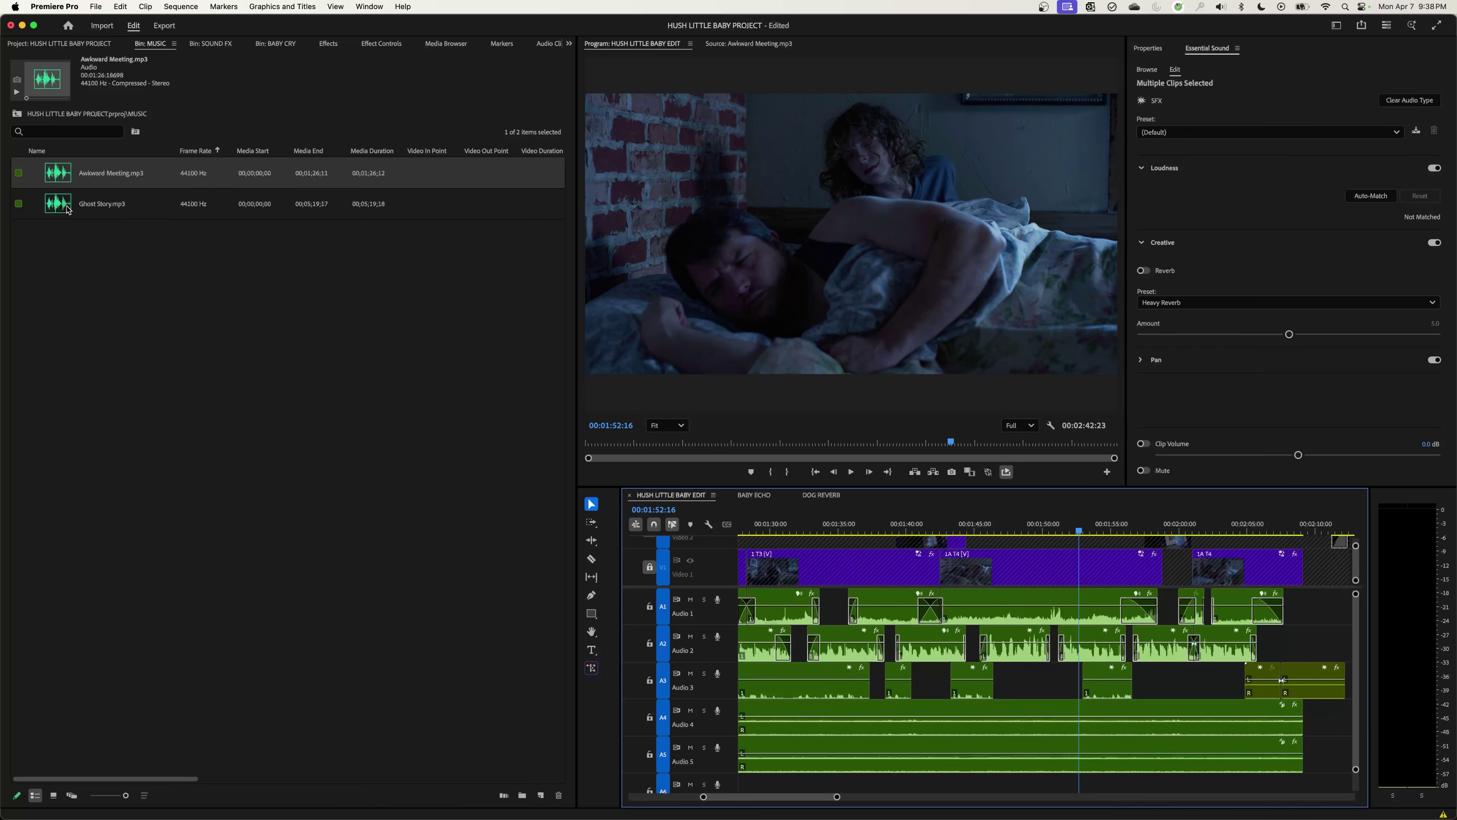
# Step: Open Ghost Story.mp3 from the MUSIC bin as the source clip and audition its opening
pyautogui.doubleClick(64, 179)
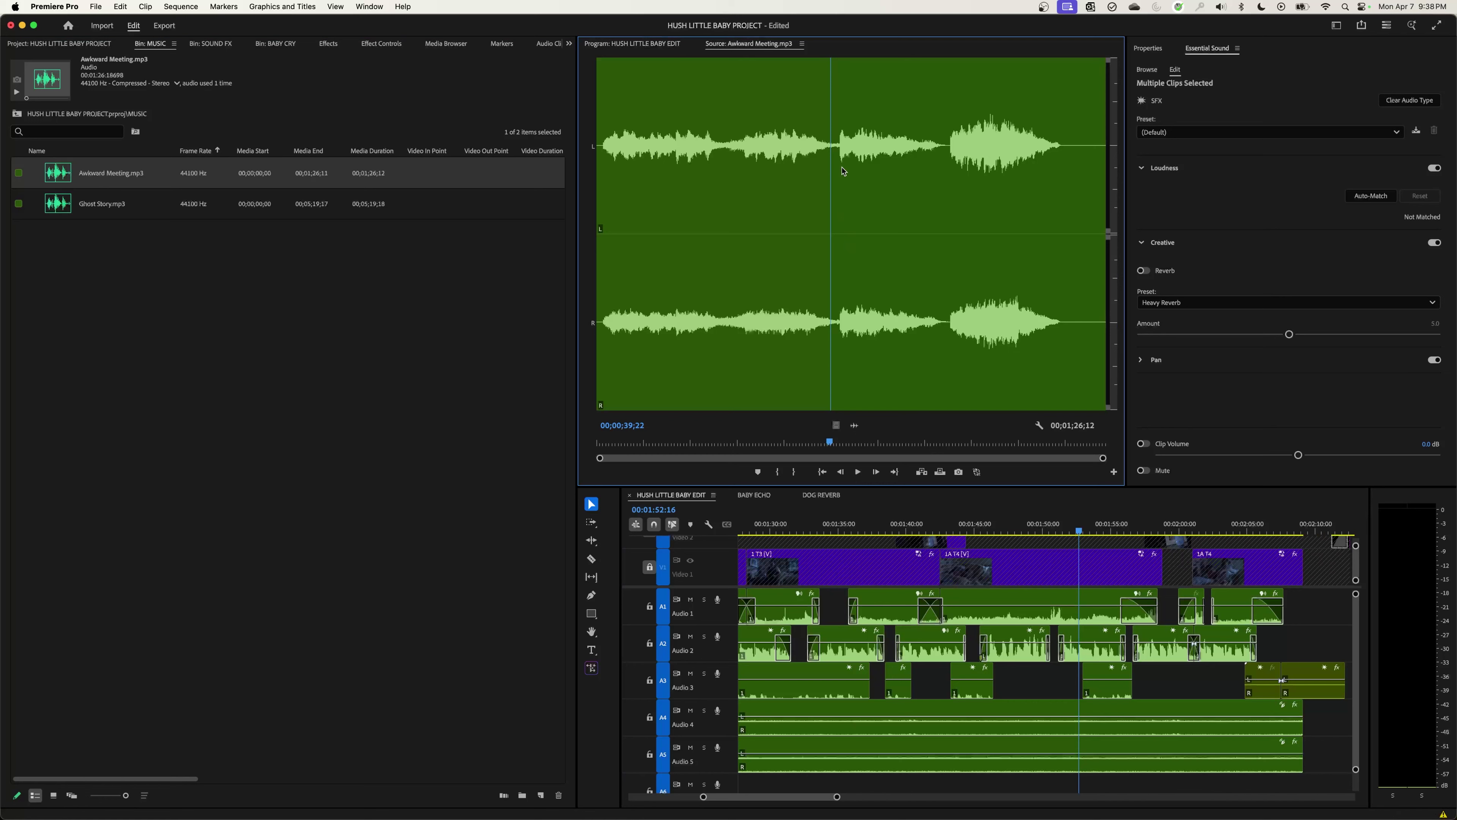
pyautogui.doubleClick(70, 213)
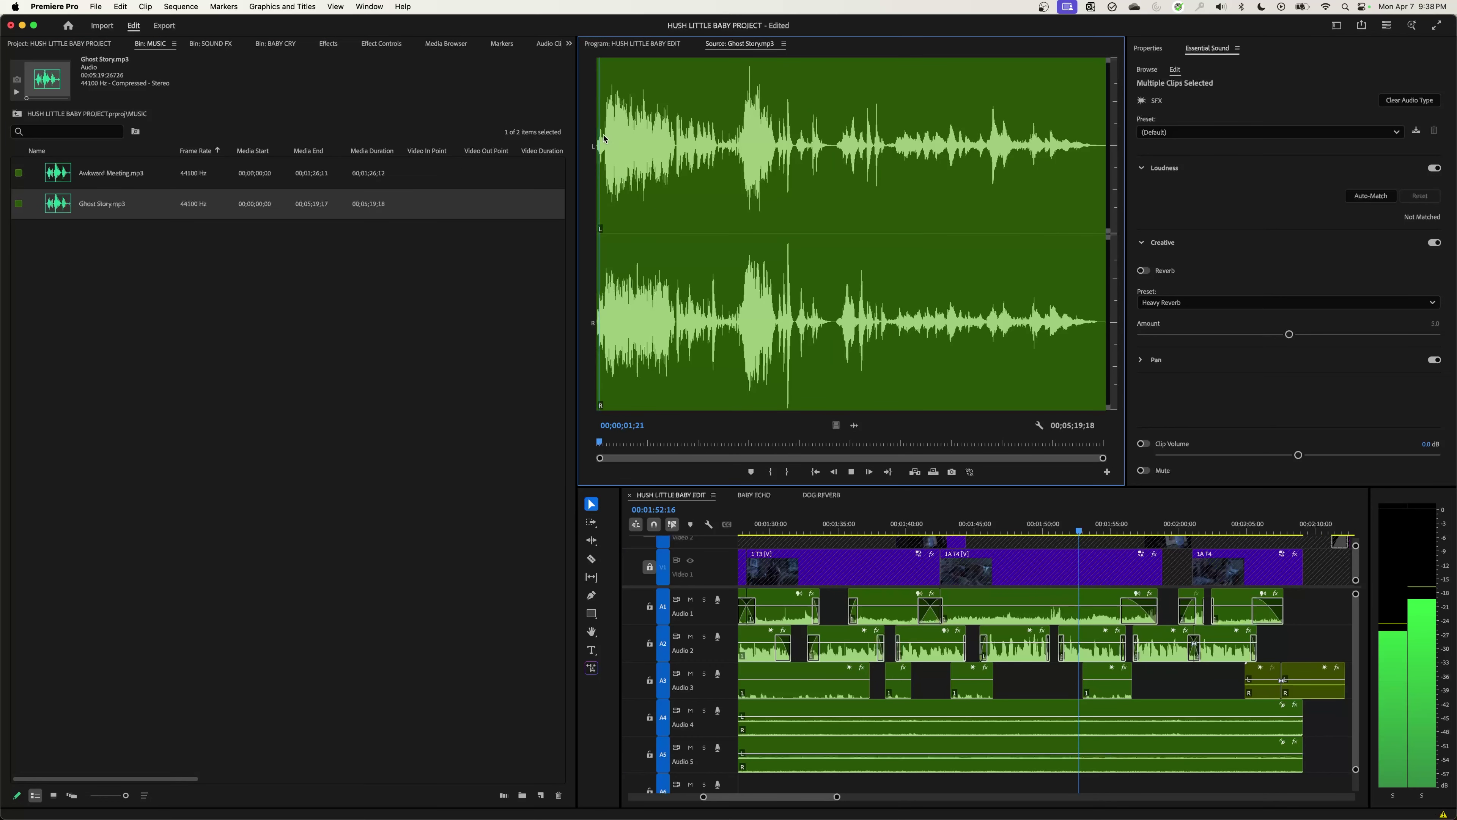
pyautogui.press('=')
pyautogui.press('=')
pyautogui.press('=')
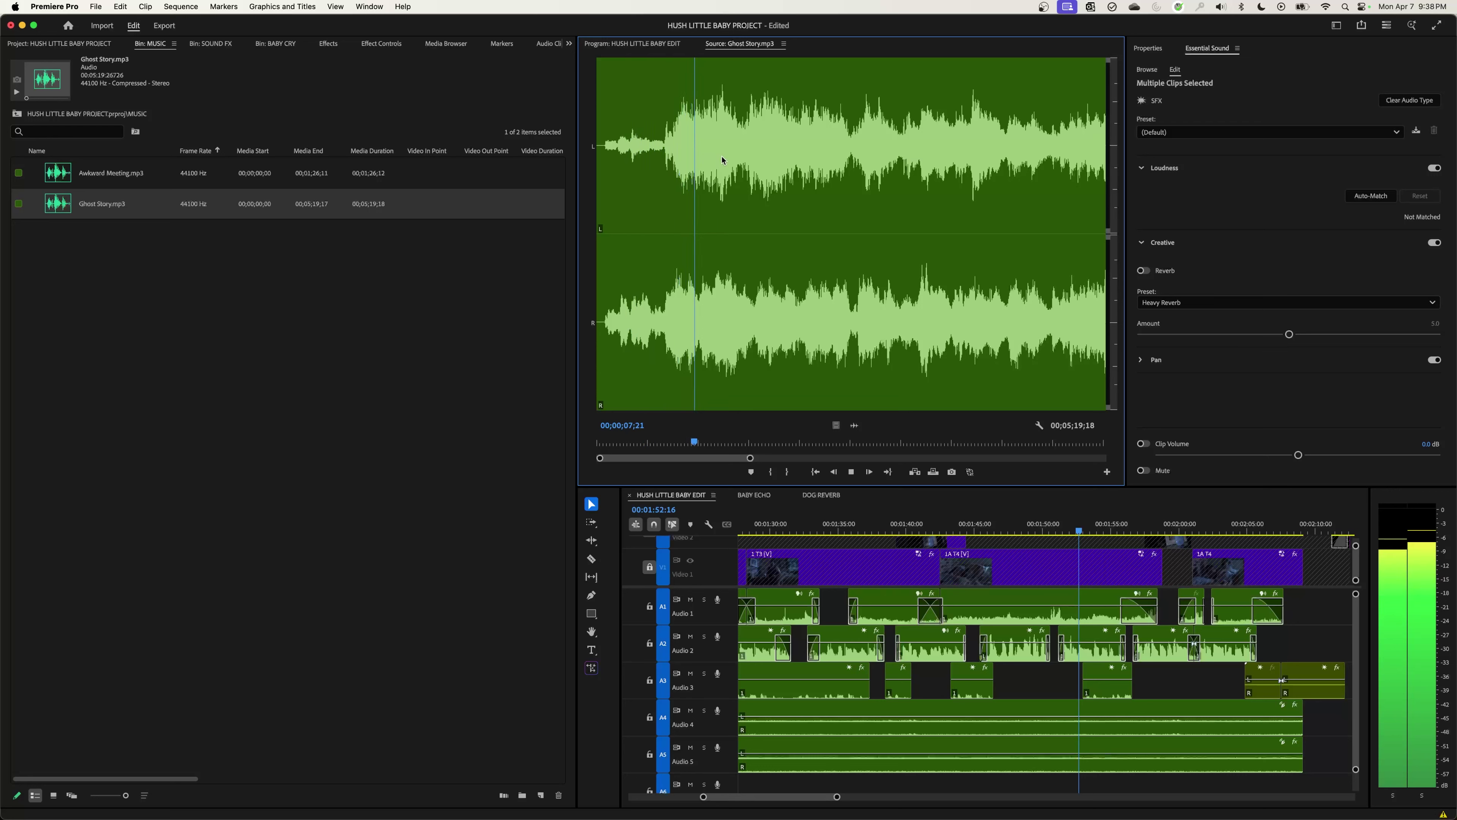
pyautogui.press('space')
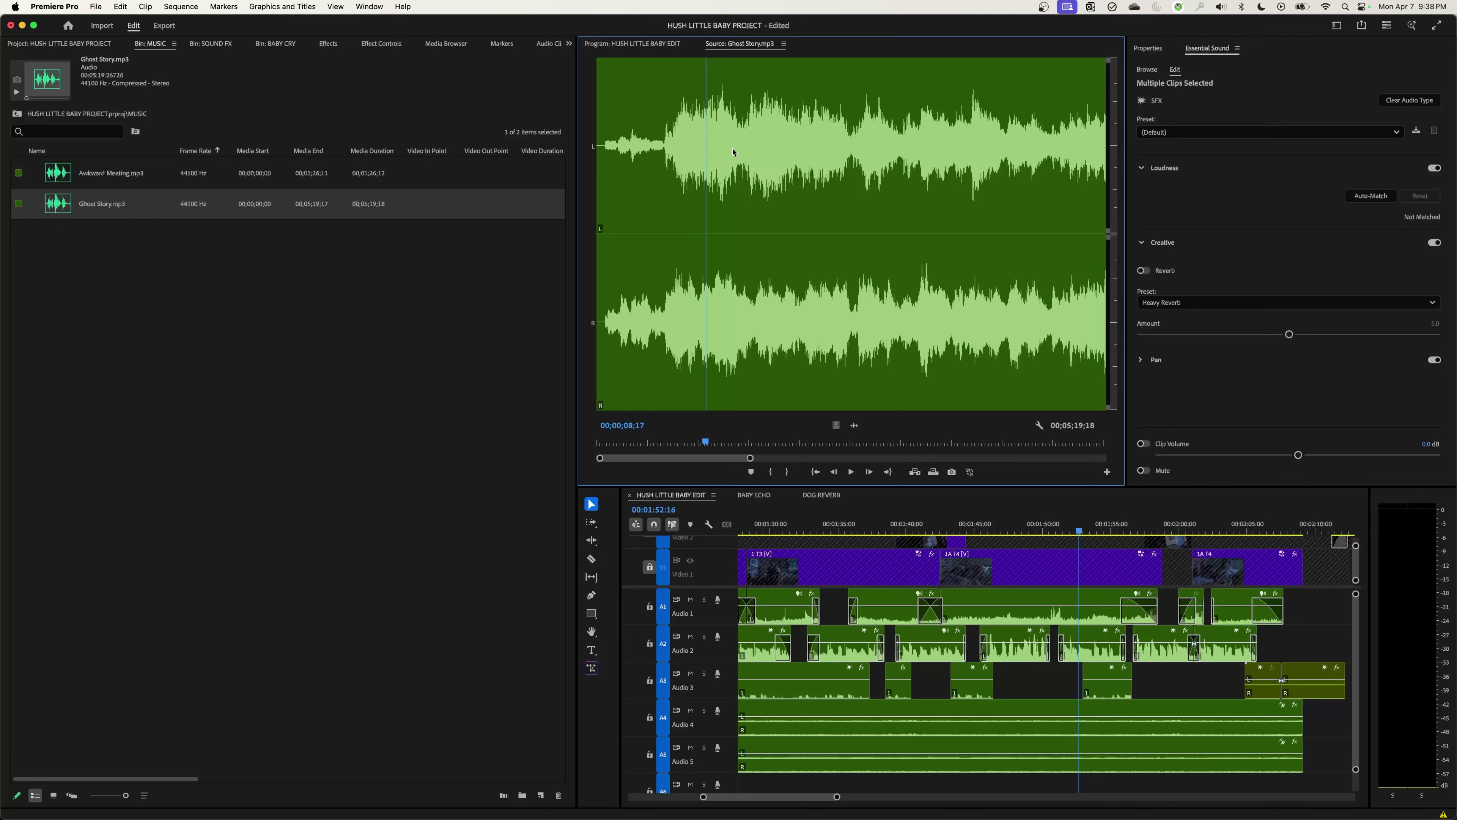
# Step: Audition the middle and later passages of Ghost Story.mp3 for a suitable music section
pyautogui.press('-')
pyautogui.press('-')
pyautogui.click(809, 249)
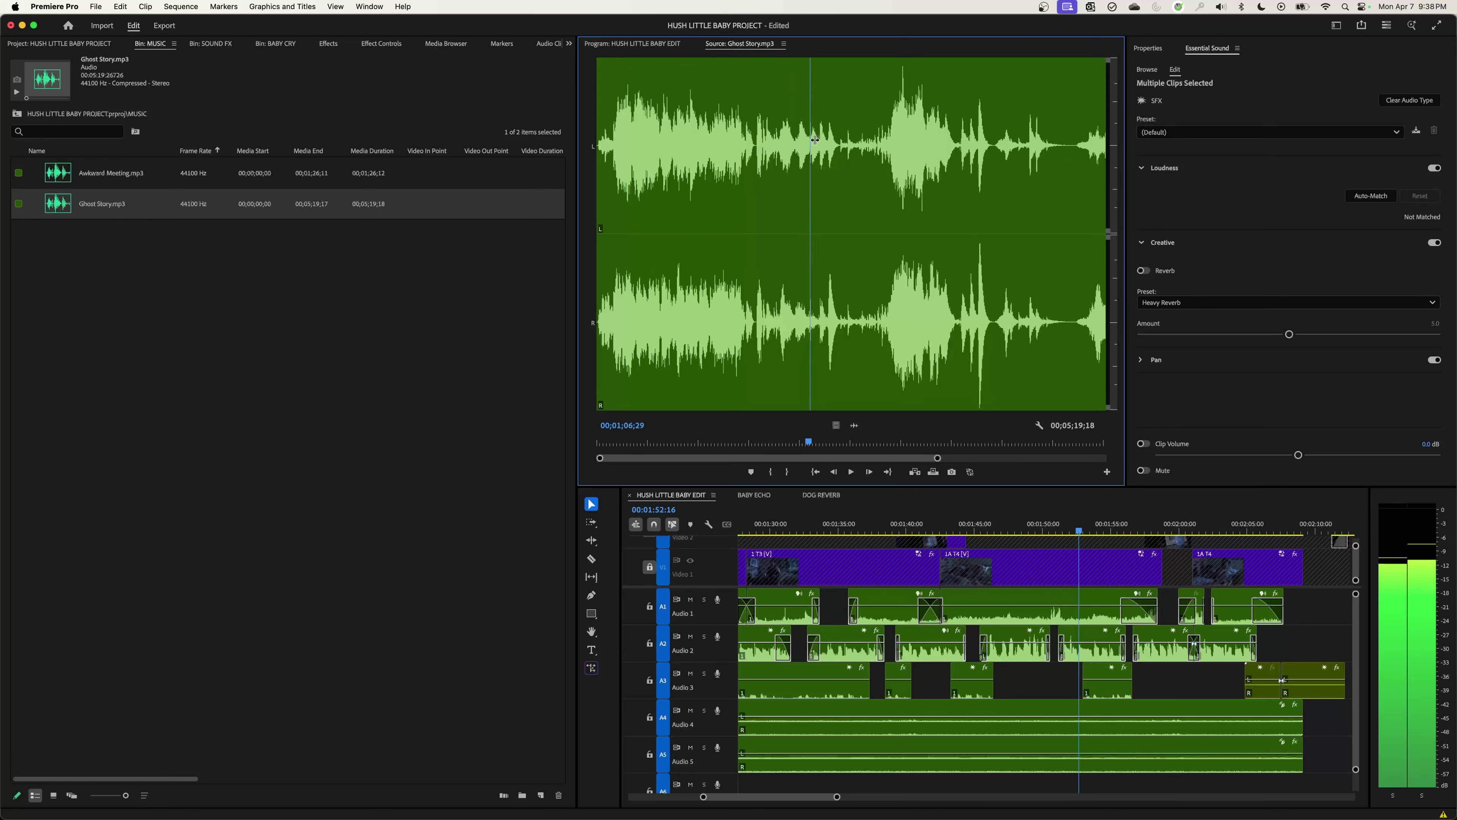
pyautogui.press('space')
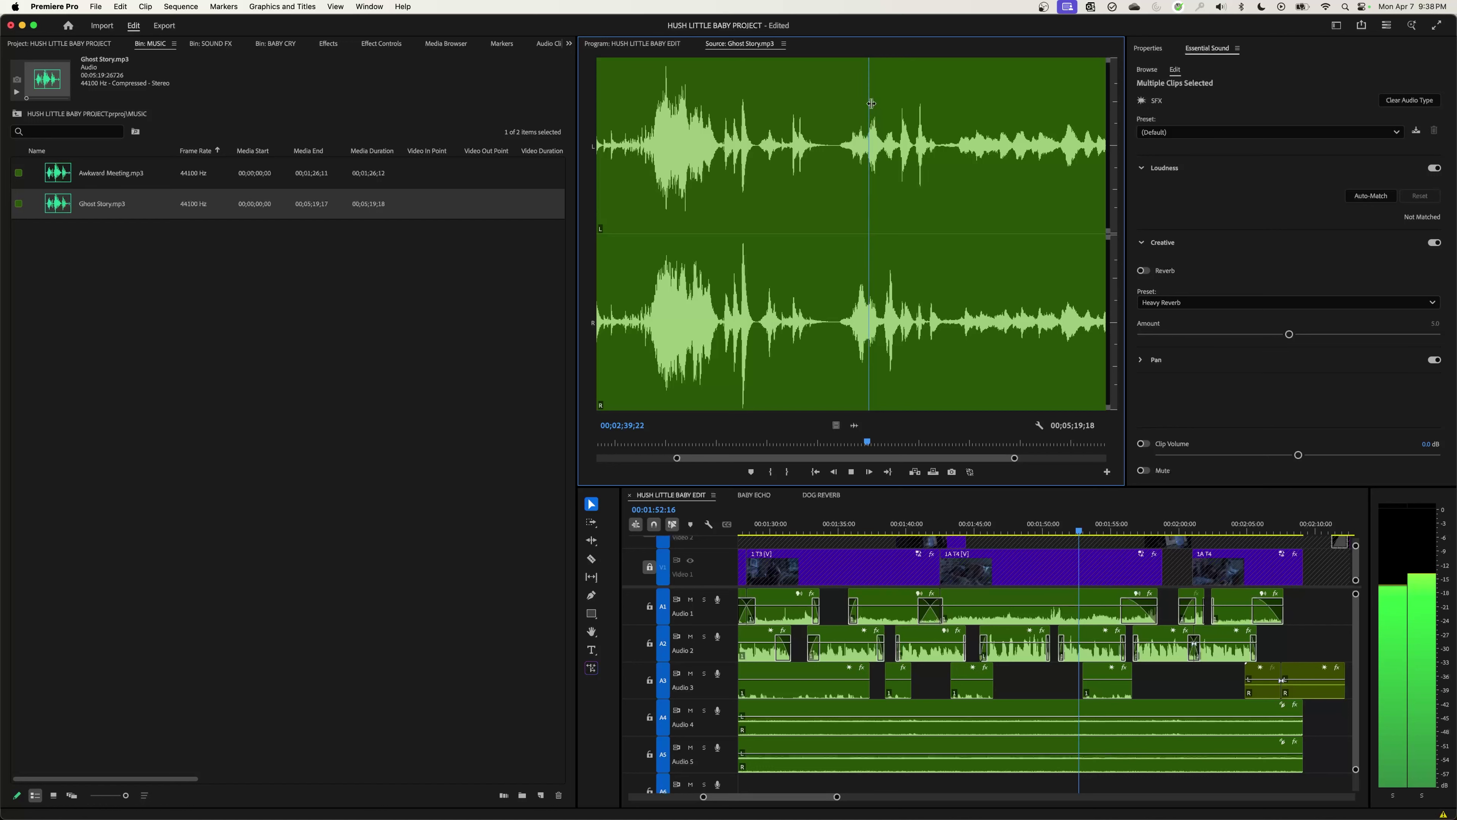
pyautogui.press('space')
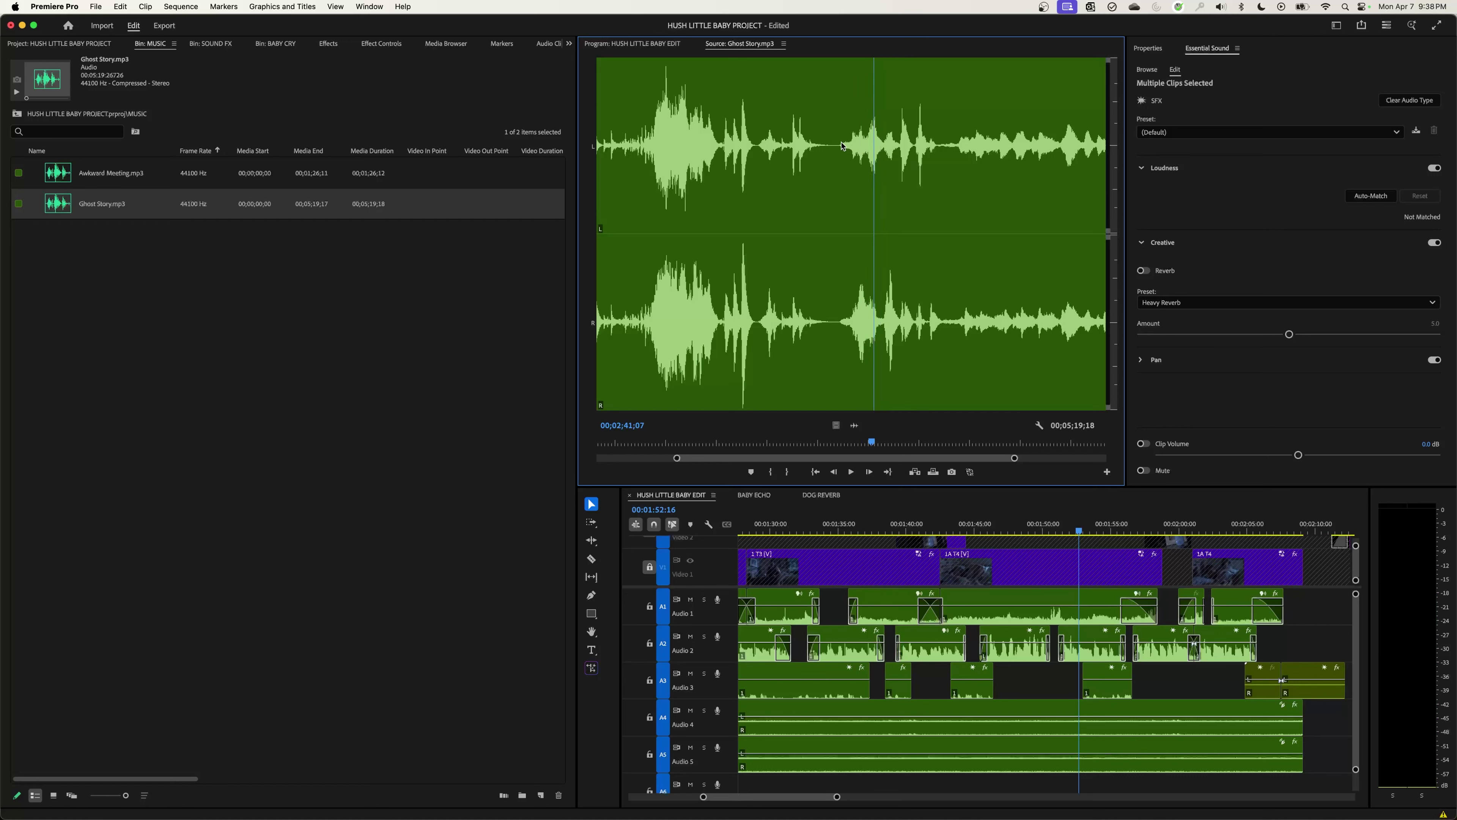
pyautogui.click(994, 134)
pyautogui.press('space')
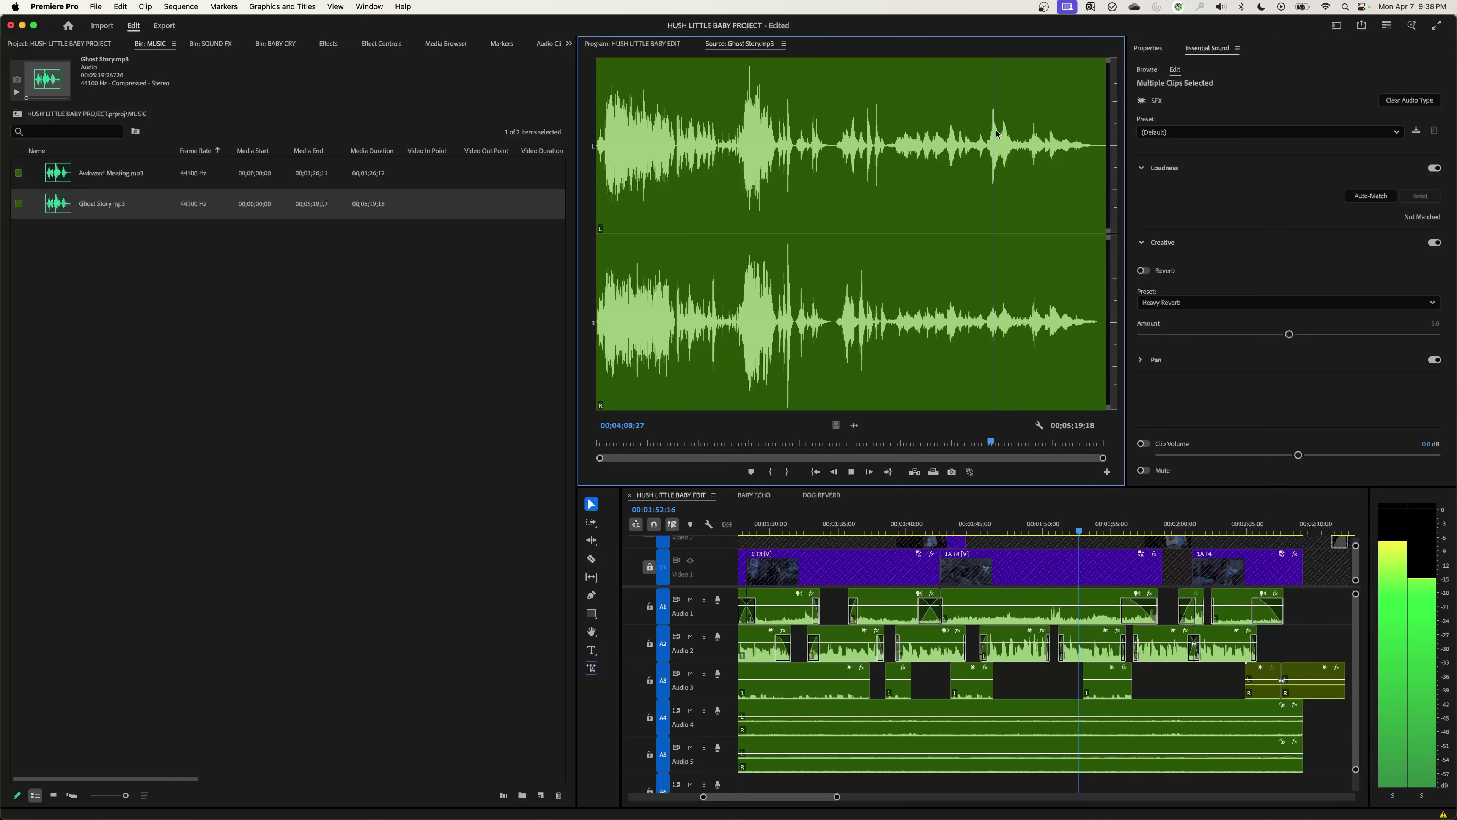
# Step: Mark the section of Ghost Story.mp3 from 00;02;29;29 to 00;03;02;04 with In and Out points
pyautogui.moveTo(852, 123); pyautogui.dragTo(840, 130)
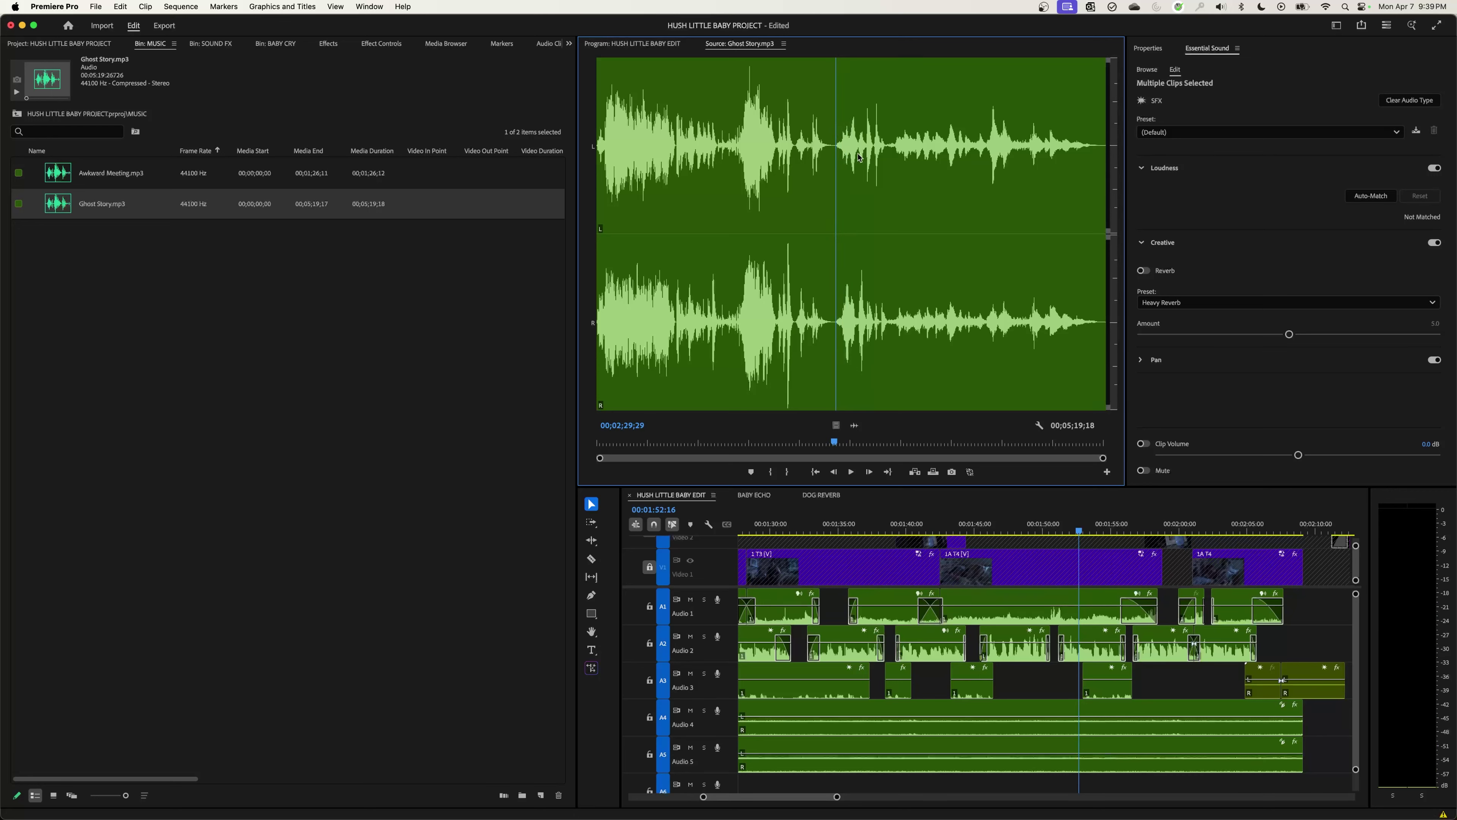
pyautogui.press('i')
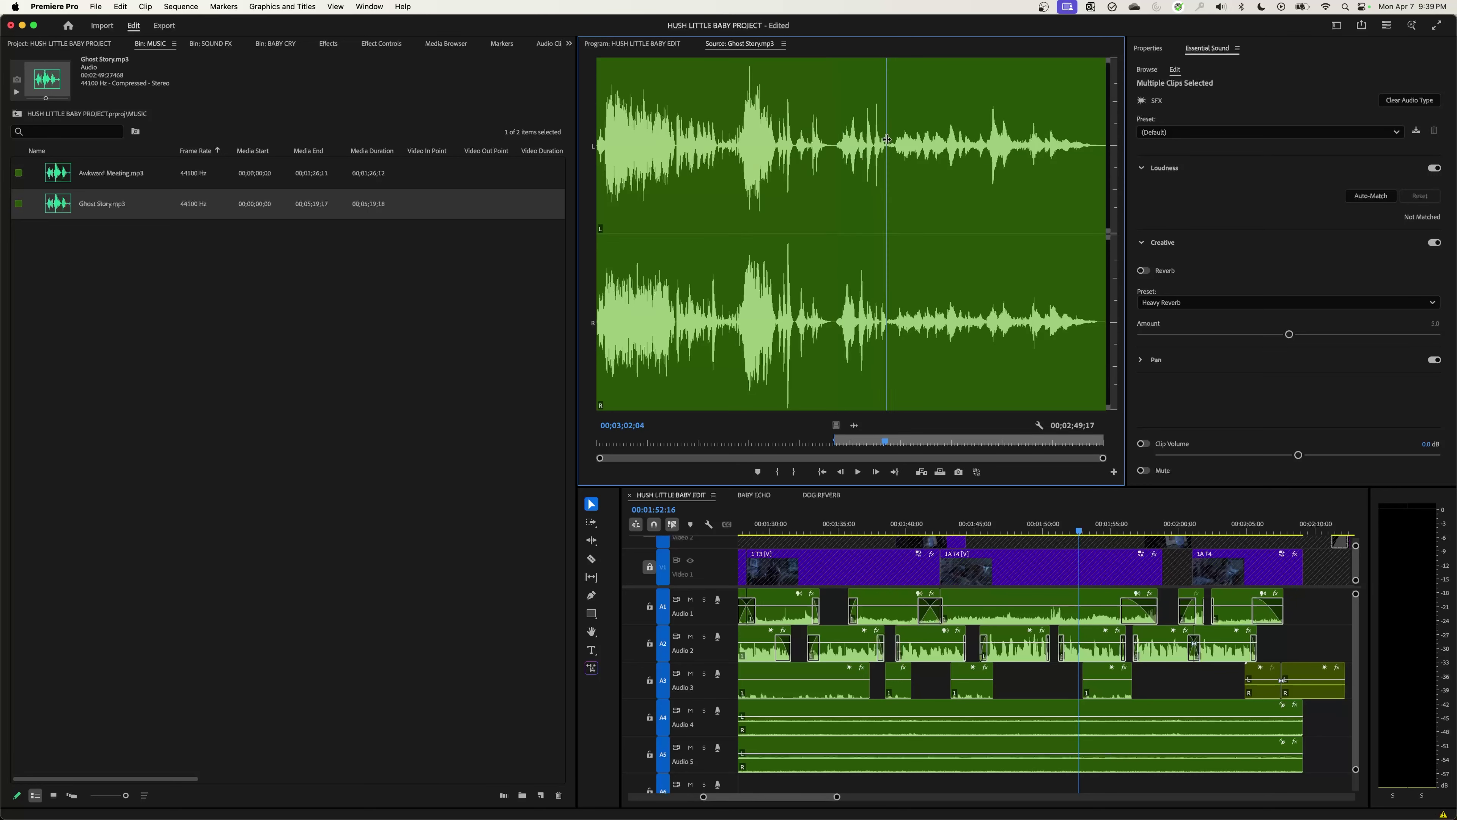
pyautogui.press('o')
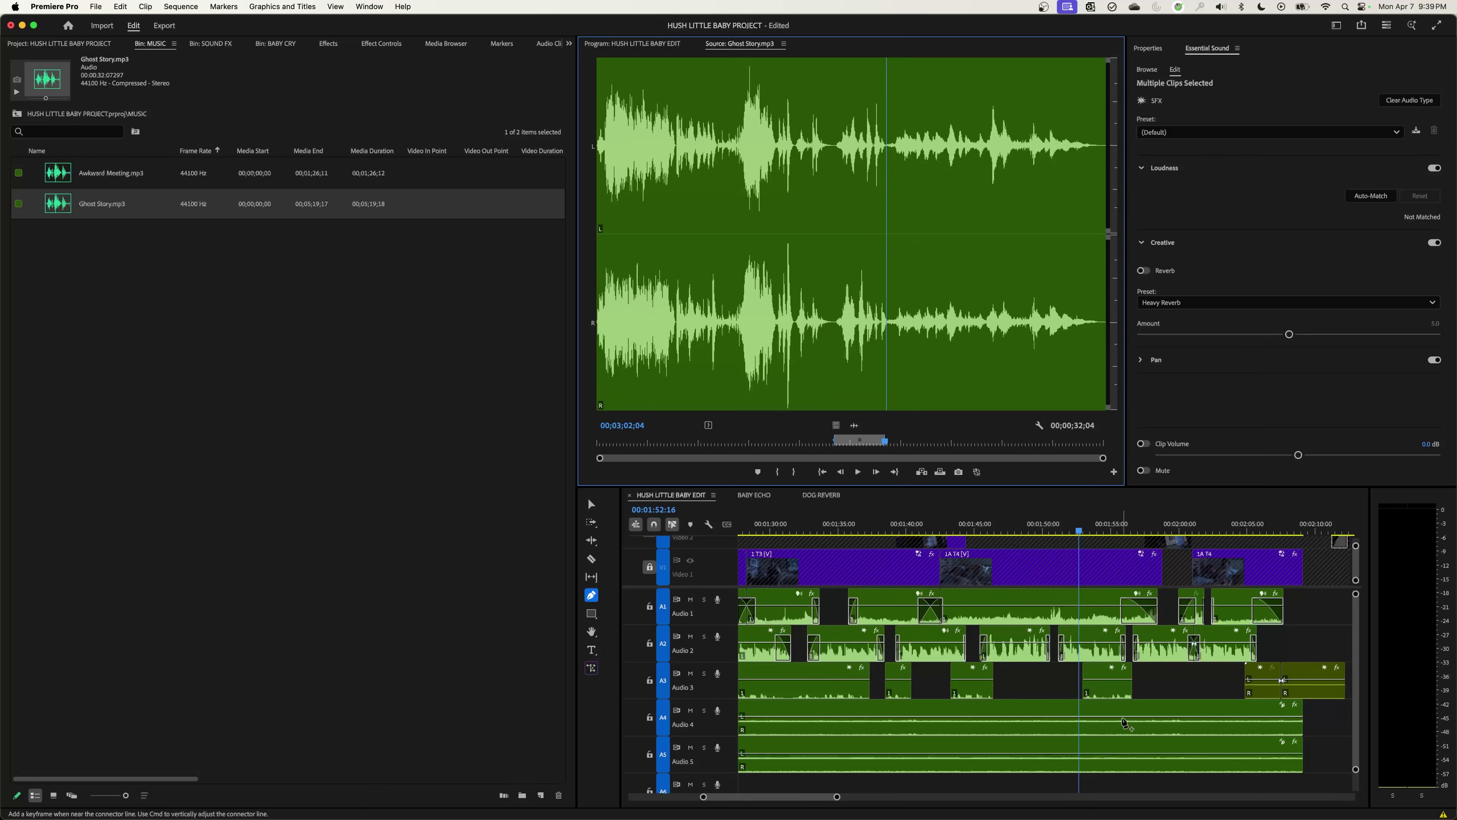
# Step: Overwrite the marked Ghost Story.mp3 section onto Audio 7 at 00:01:52:16 and play the edit from about its start
pyautogui.scroll(-5, 1116, 715)
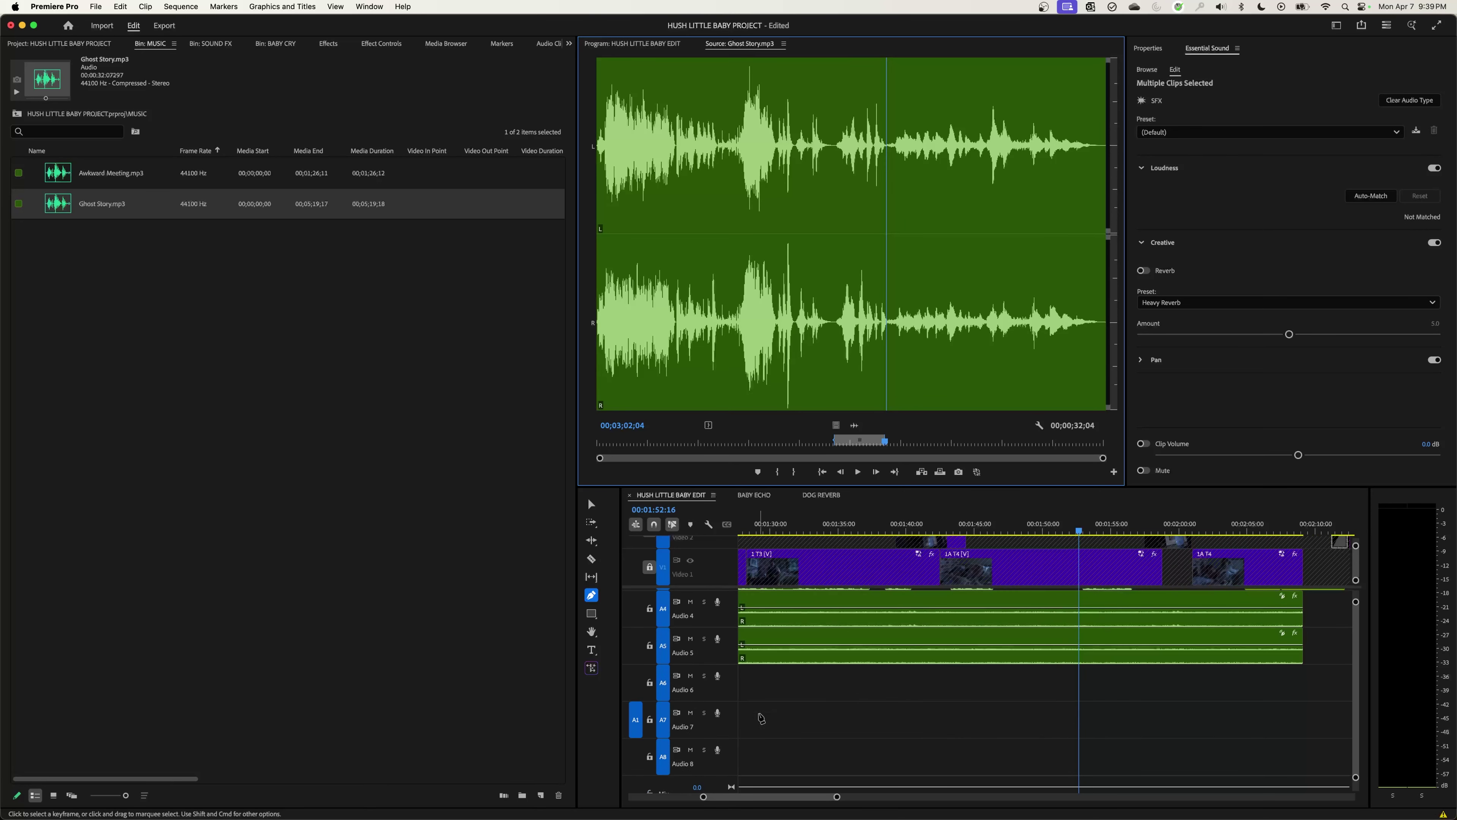
pyautogui.press('\\')
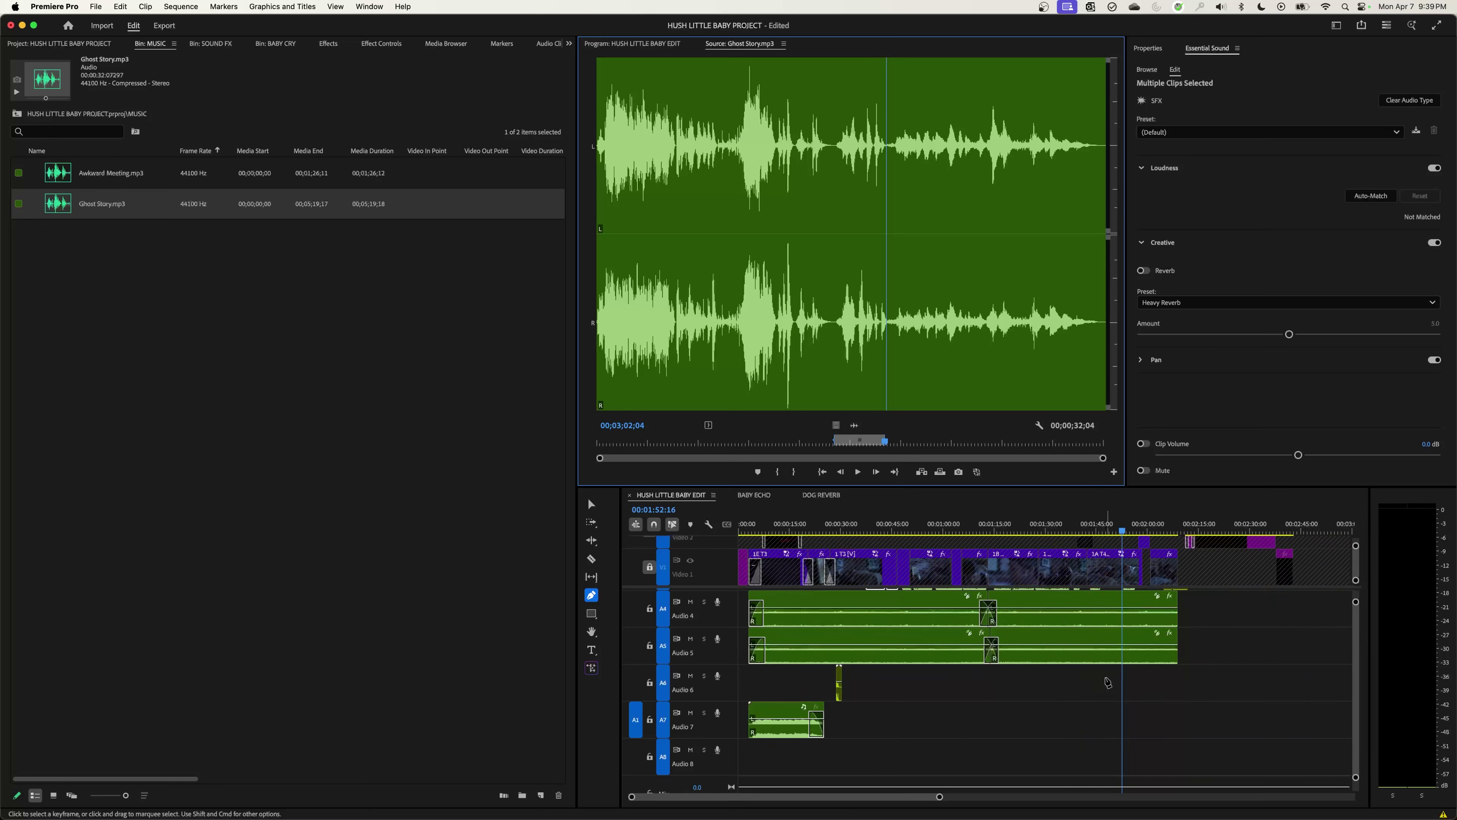
pyautogui.press('.')
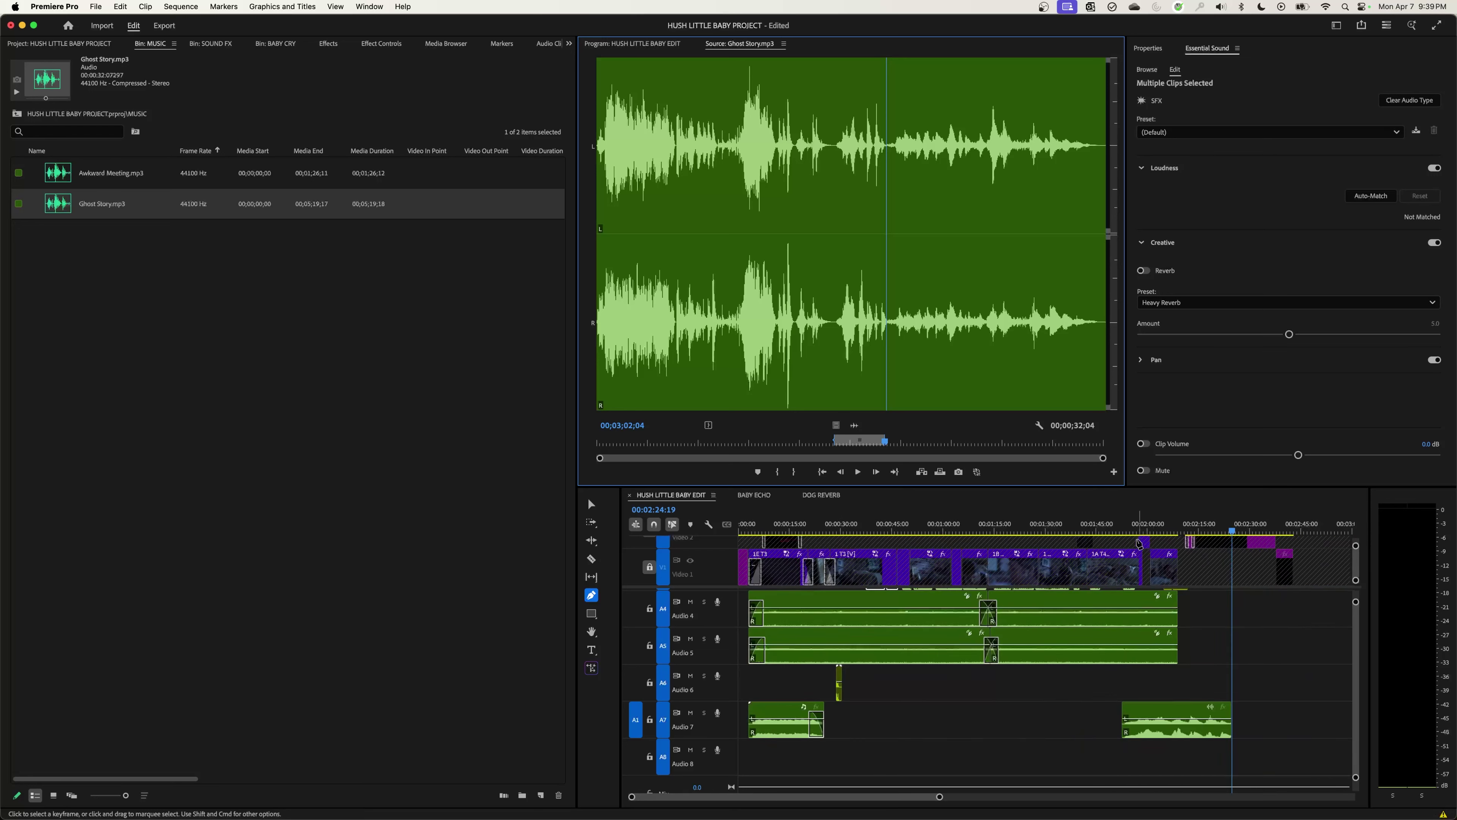
pyautogui.click(1123, 534)
pyautogui.press('\\')
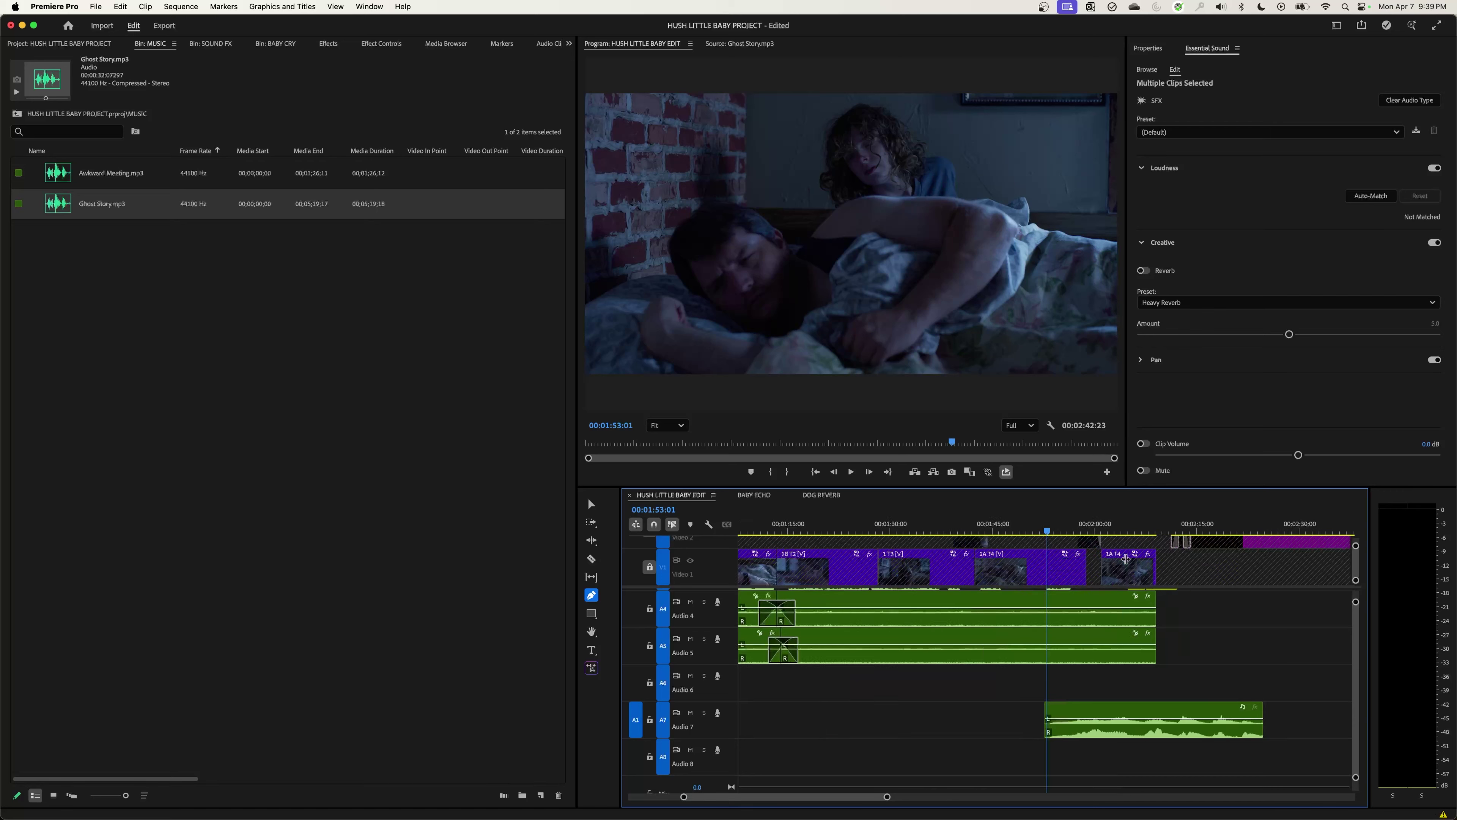
pyautogui.press('space')
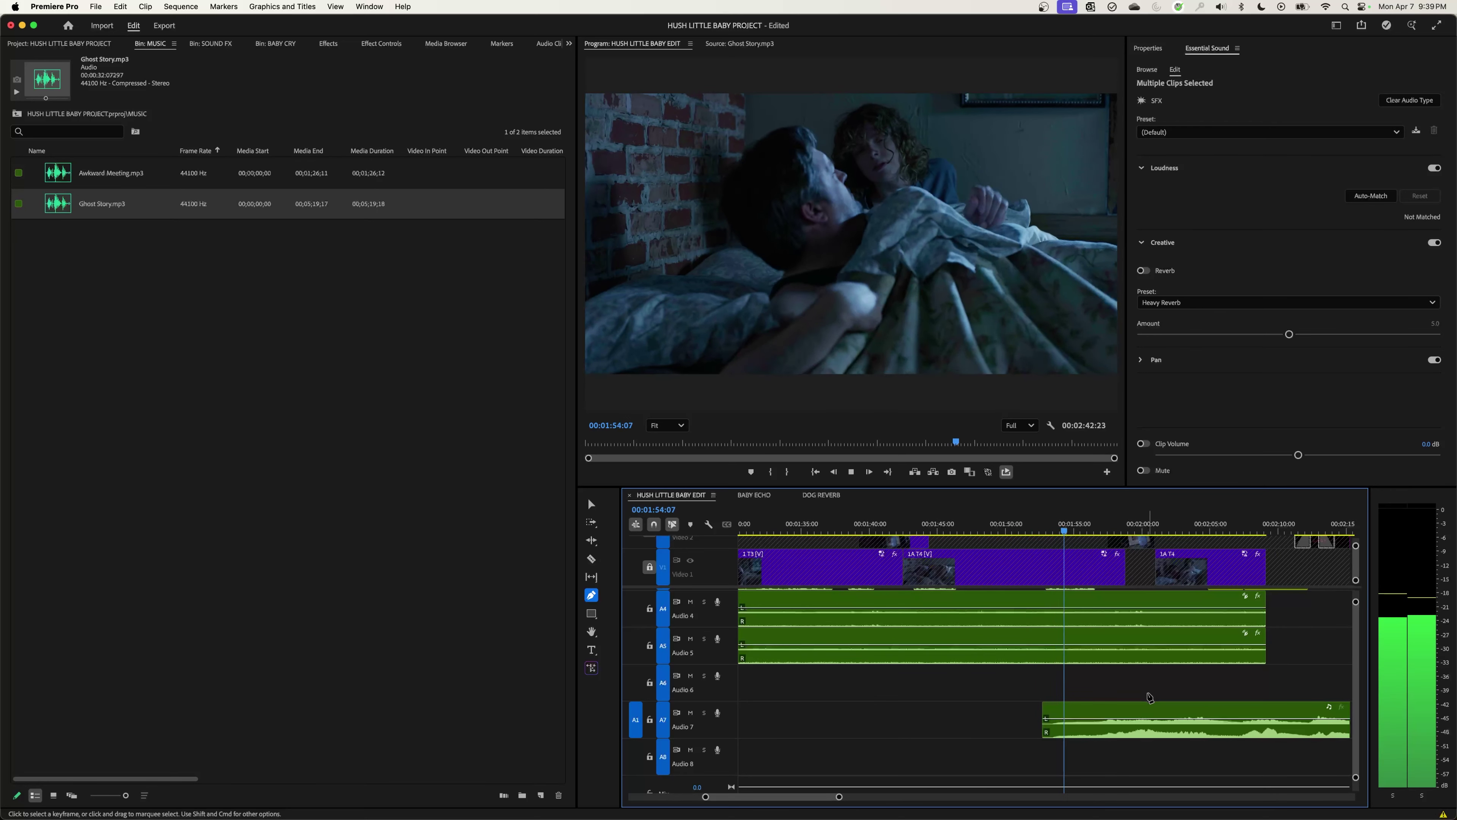
# Step: Replay the edit from about 00:01:46 and move the Ghost Story.mp3 clip on Audio 7 about 2 seconds earlier
pyautogui.press('space')
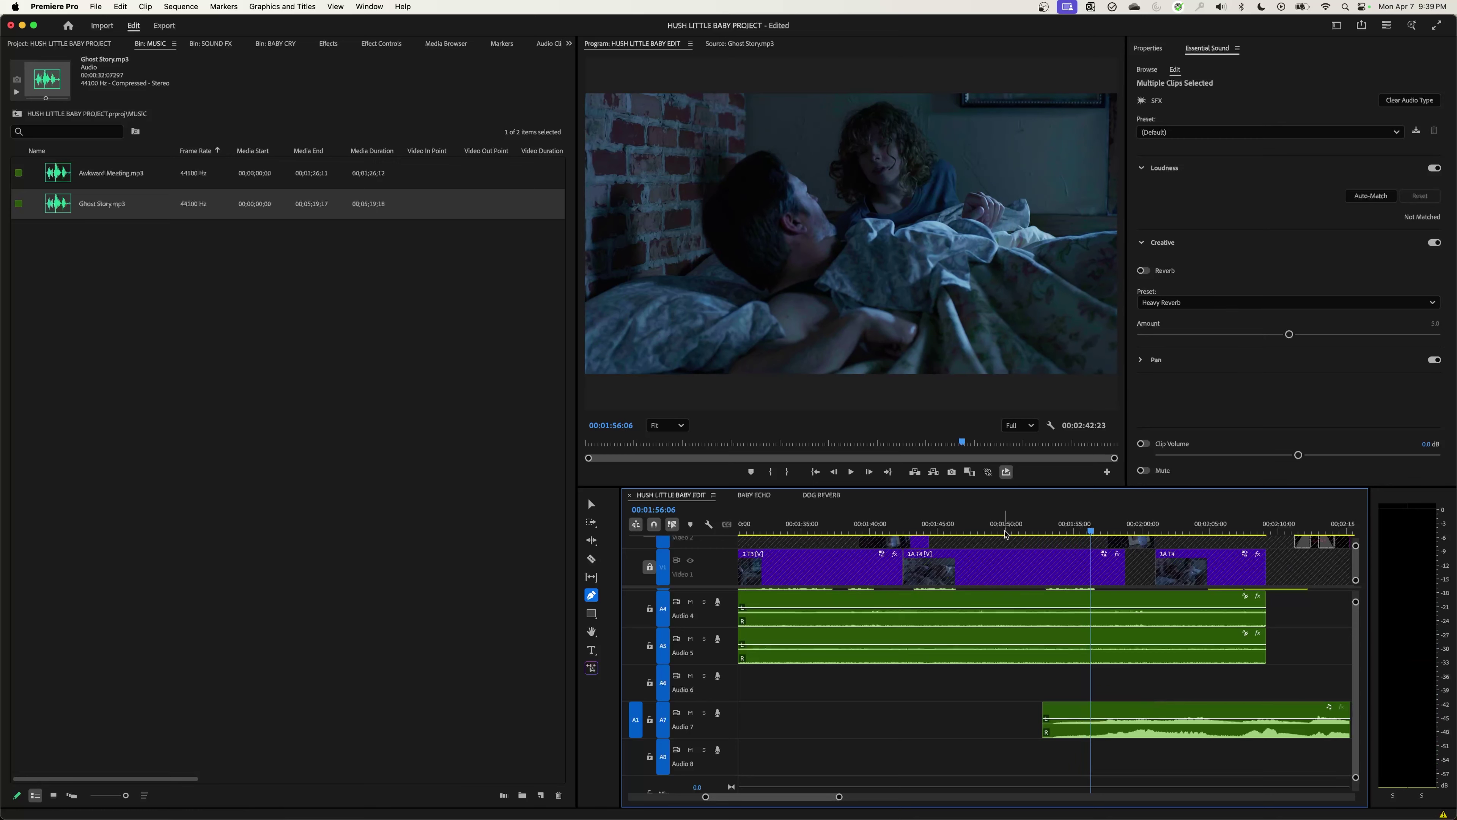
pyautogui.moveTo(1002, 533); pyautogui.dragTo(959, 536)
pyautogui.press('space')
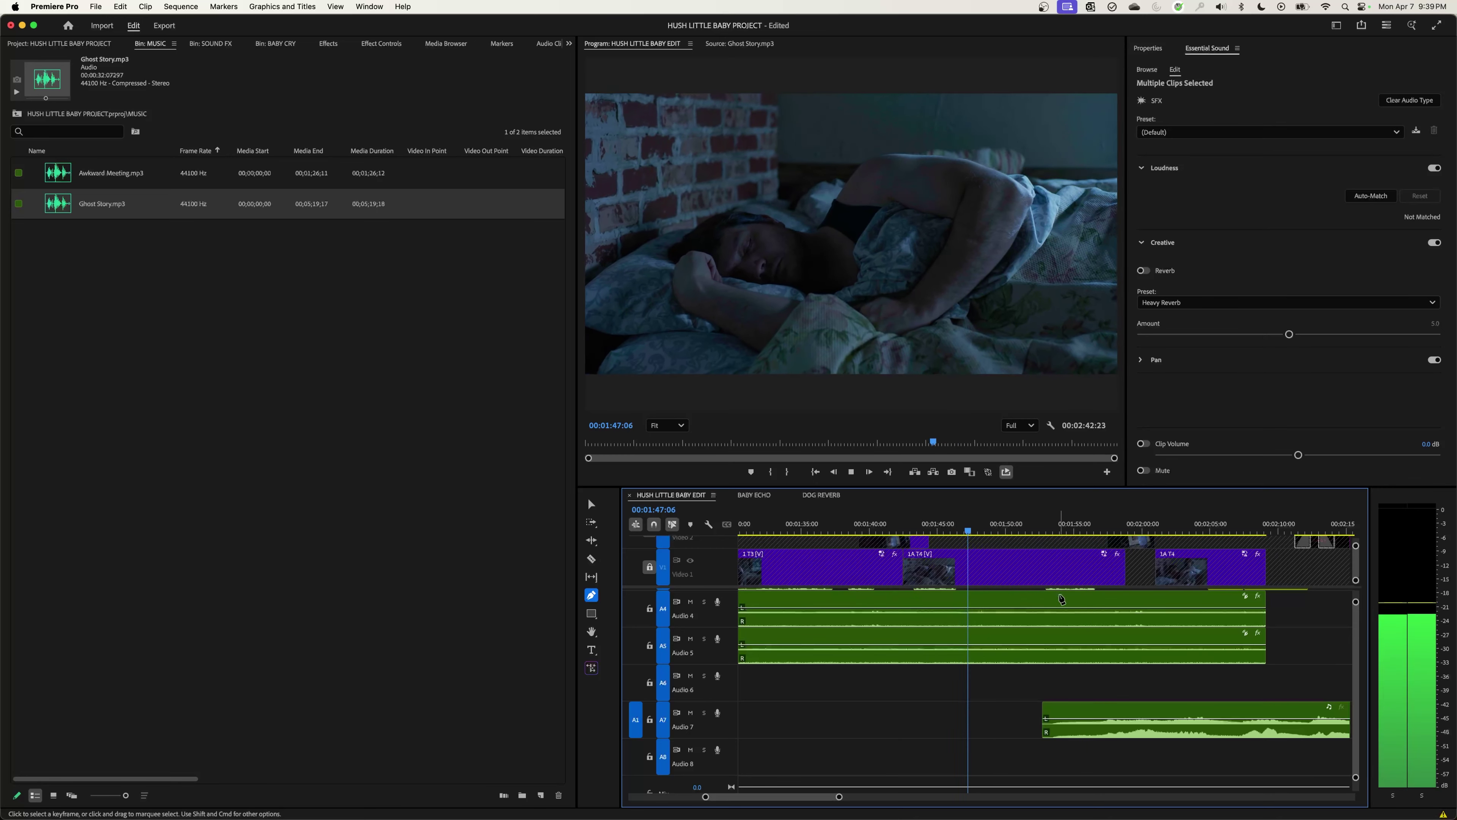
pyautogui.scroll(1, 1061, 594)
pyautogui.scroll(1, 1061, 594)
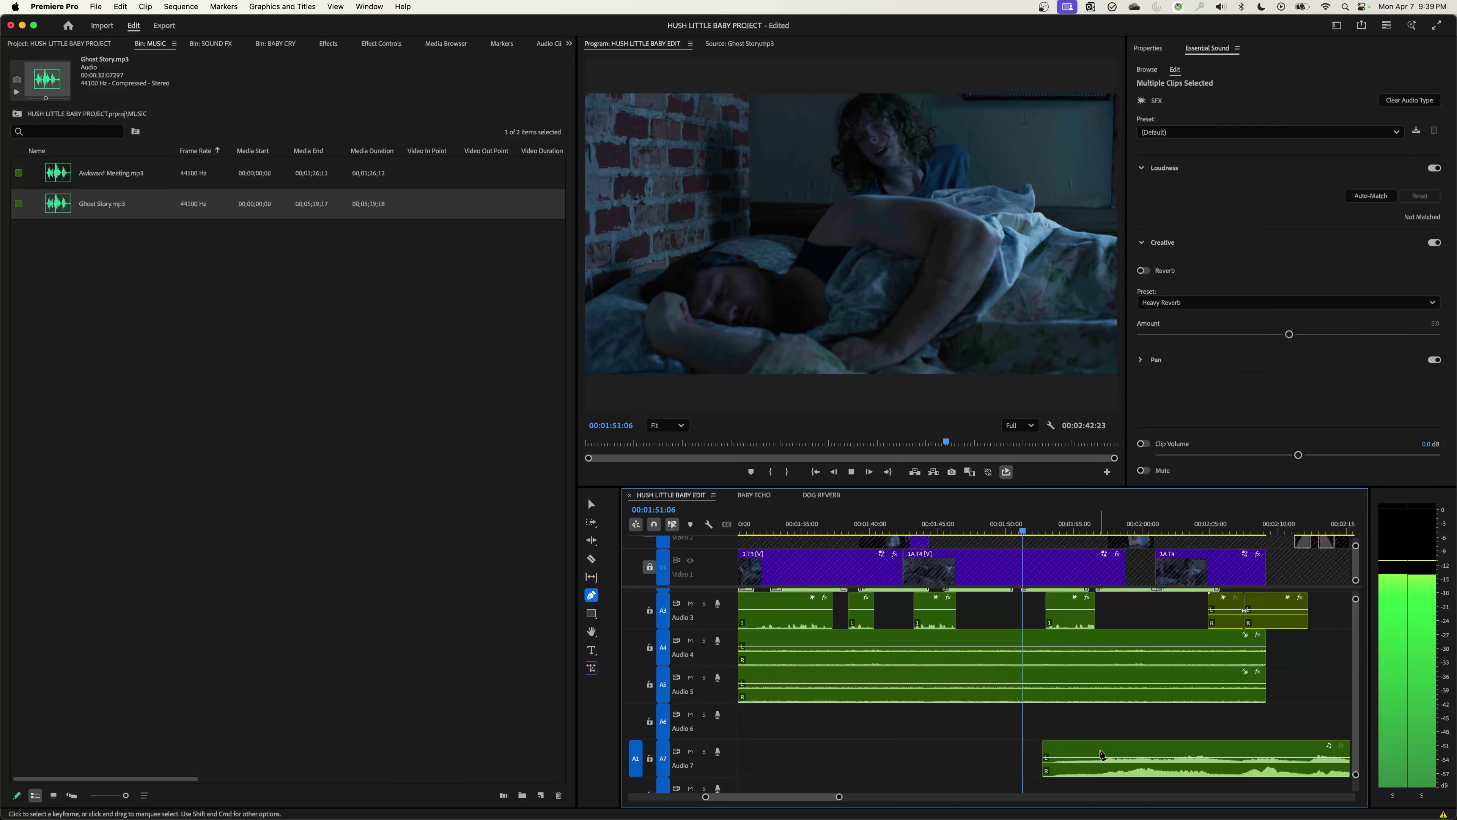
pyautogui.click(1094, 751)
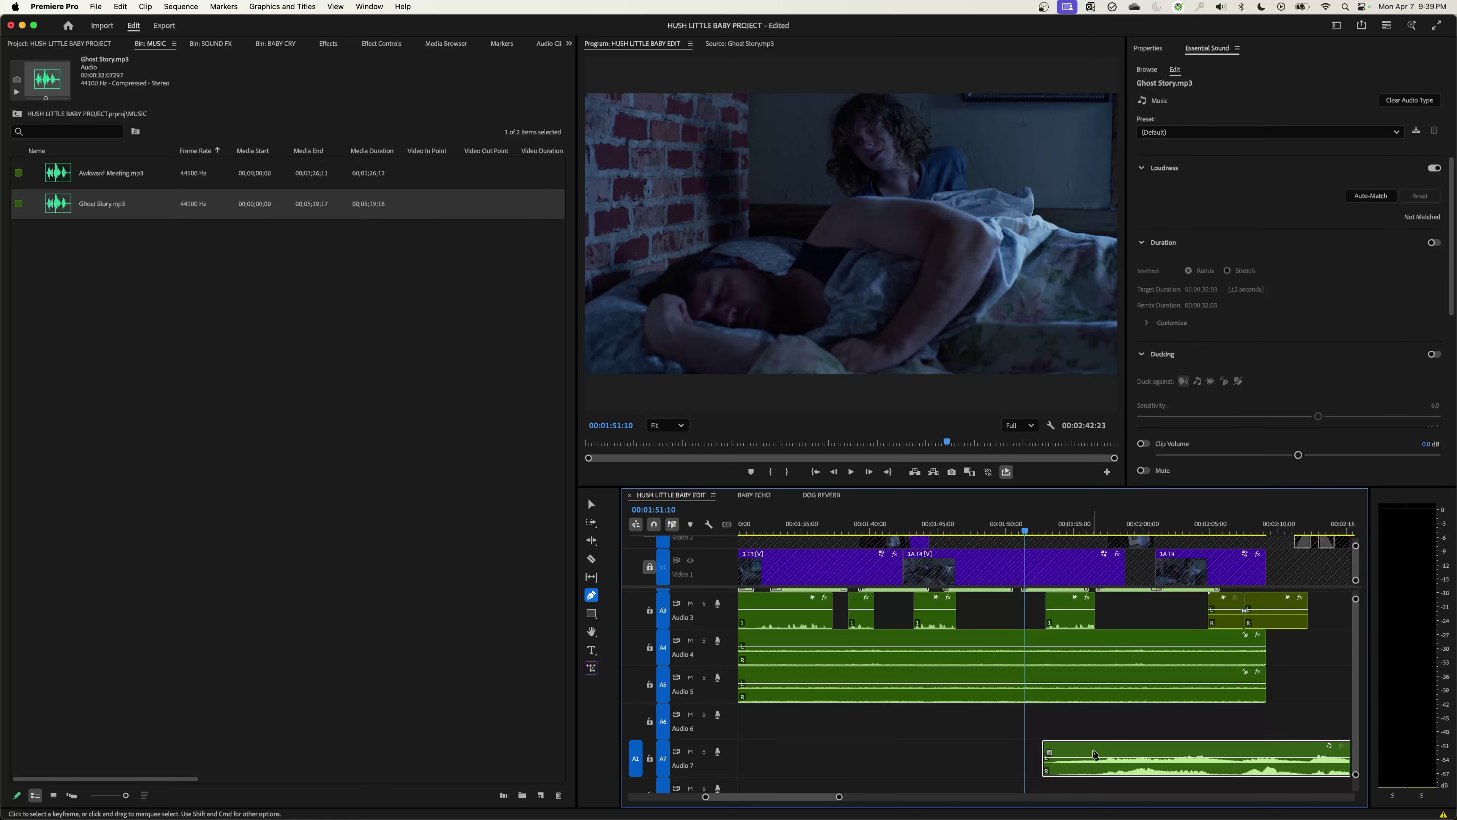
pyautogui.press('v')
pyautogui.moveTo(1094, 754); pyautogui.dragTo(1076, 752)
# Step: Play the edit through the repositioned music on Audio 7 up to about 00:02:01 to check its timing
pyautogui.press('space')
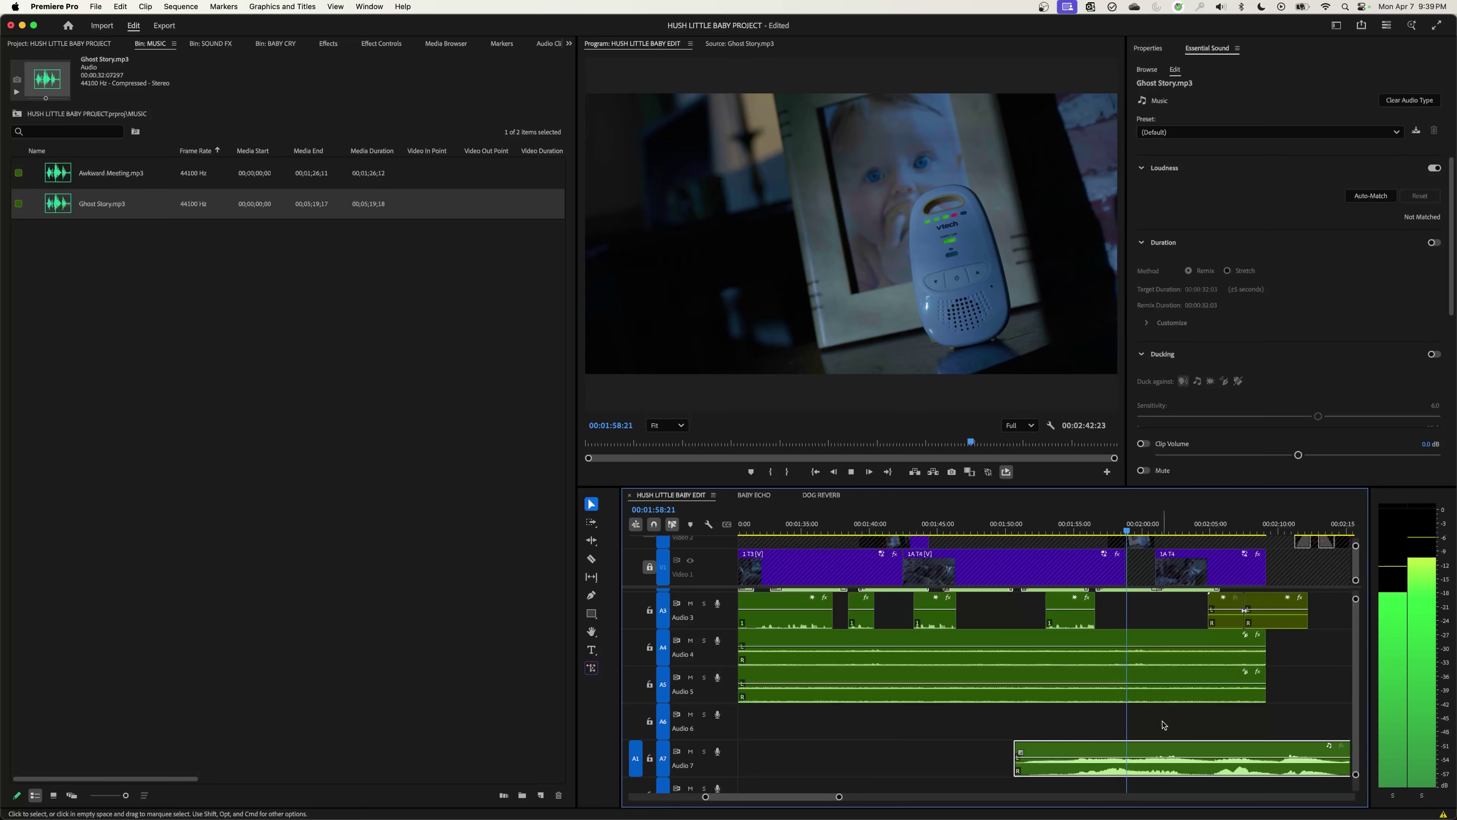
pyautogui.press('-')
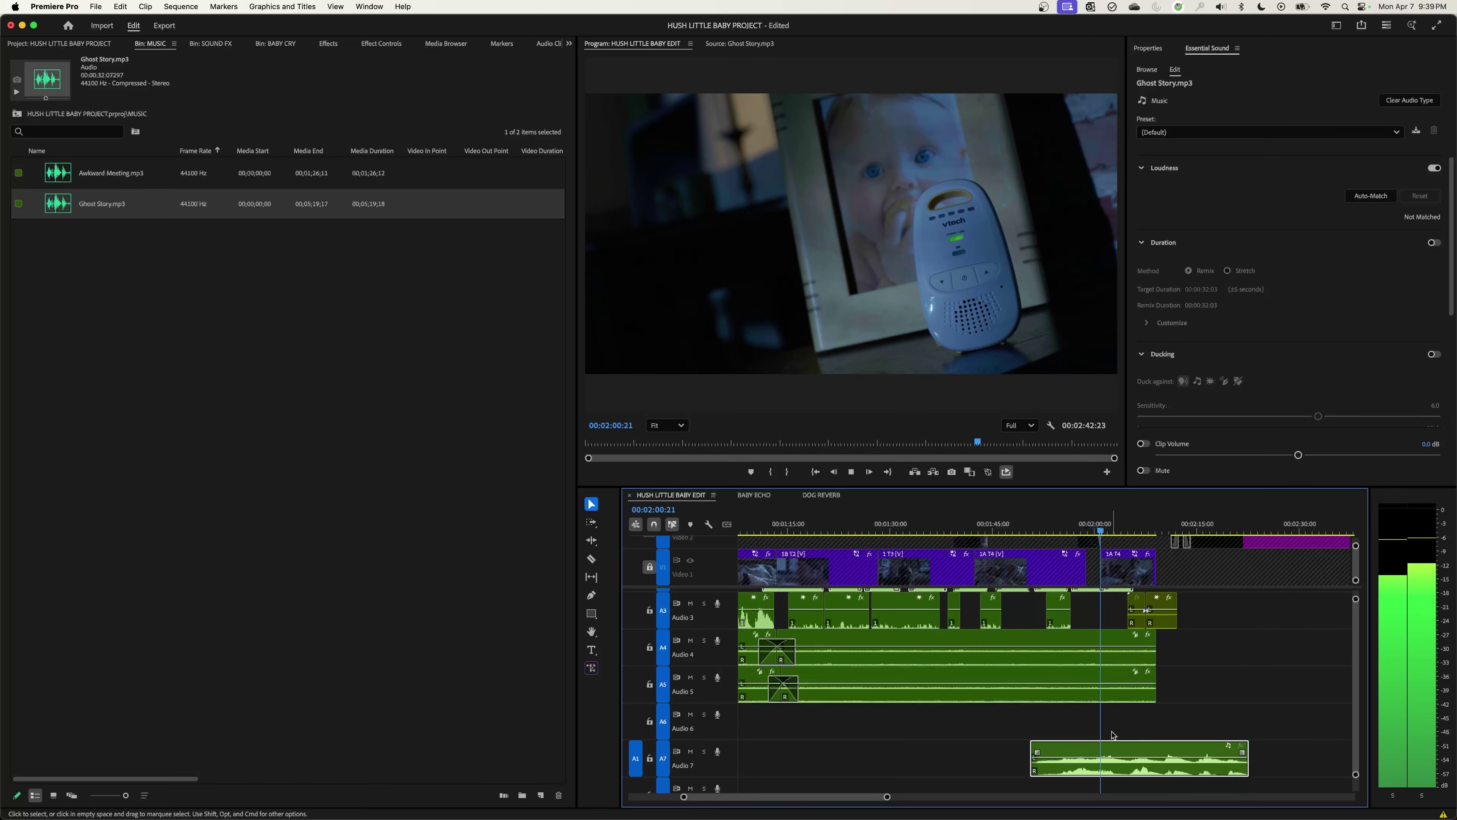
pyautogui.press('space')
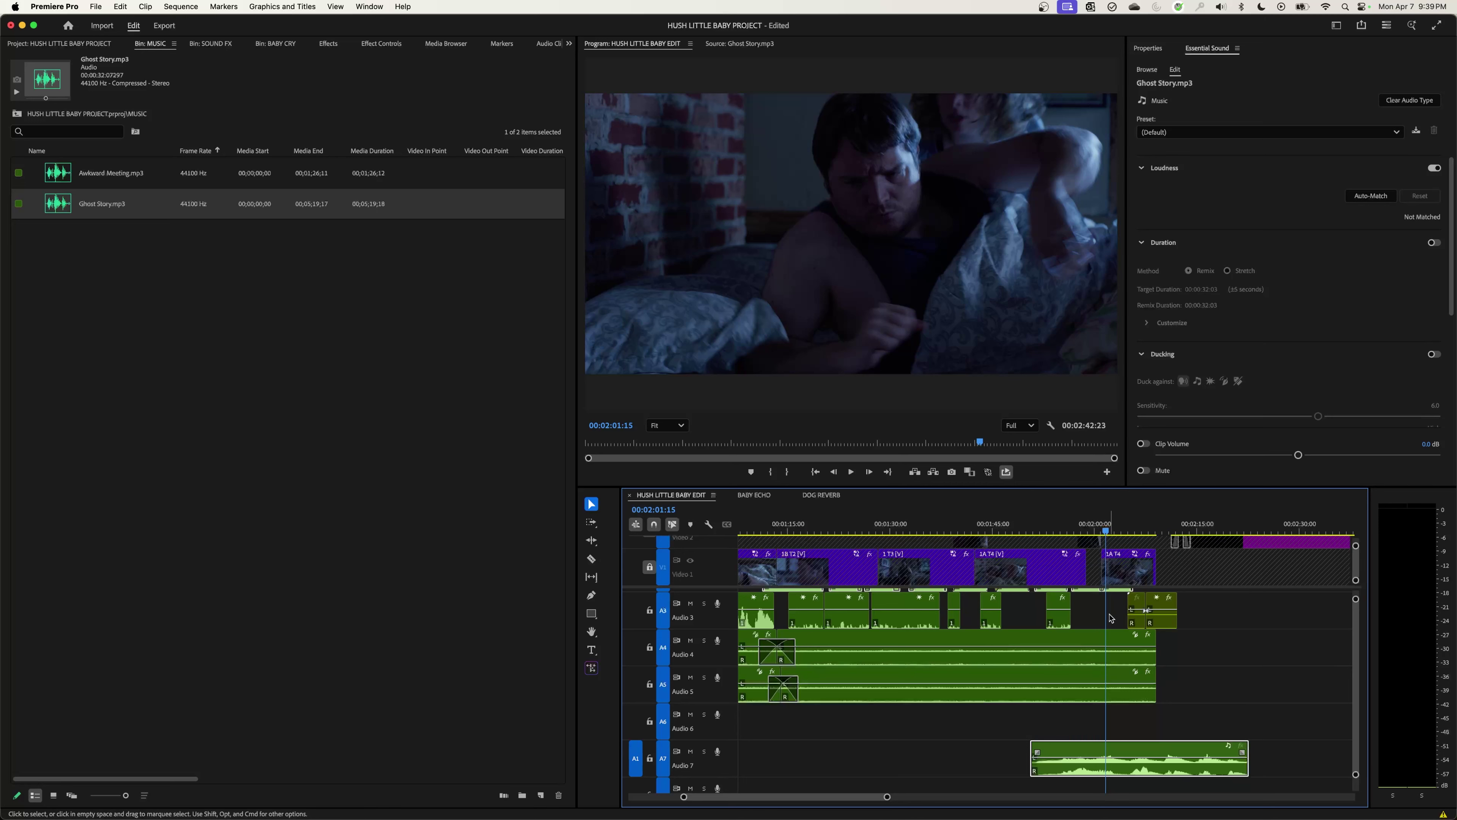
pyautogui.scroll(-2, 1111, 619)
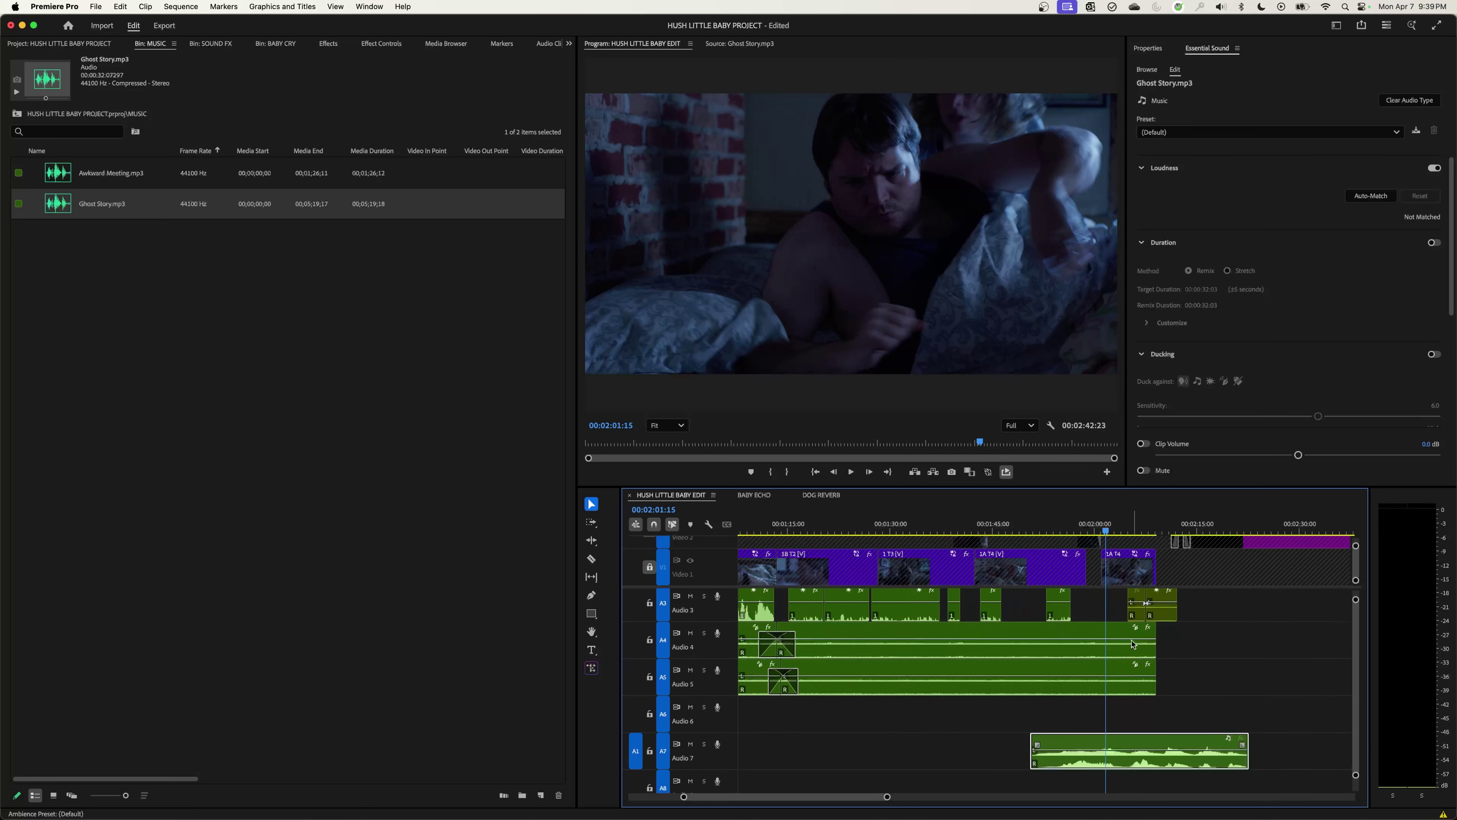
pyautogui.scroll(-1, 1109, 700)
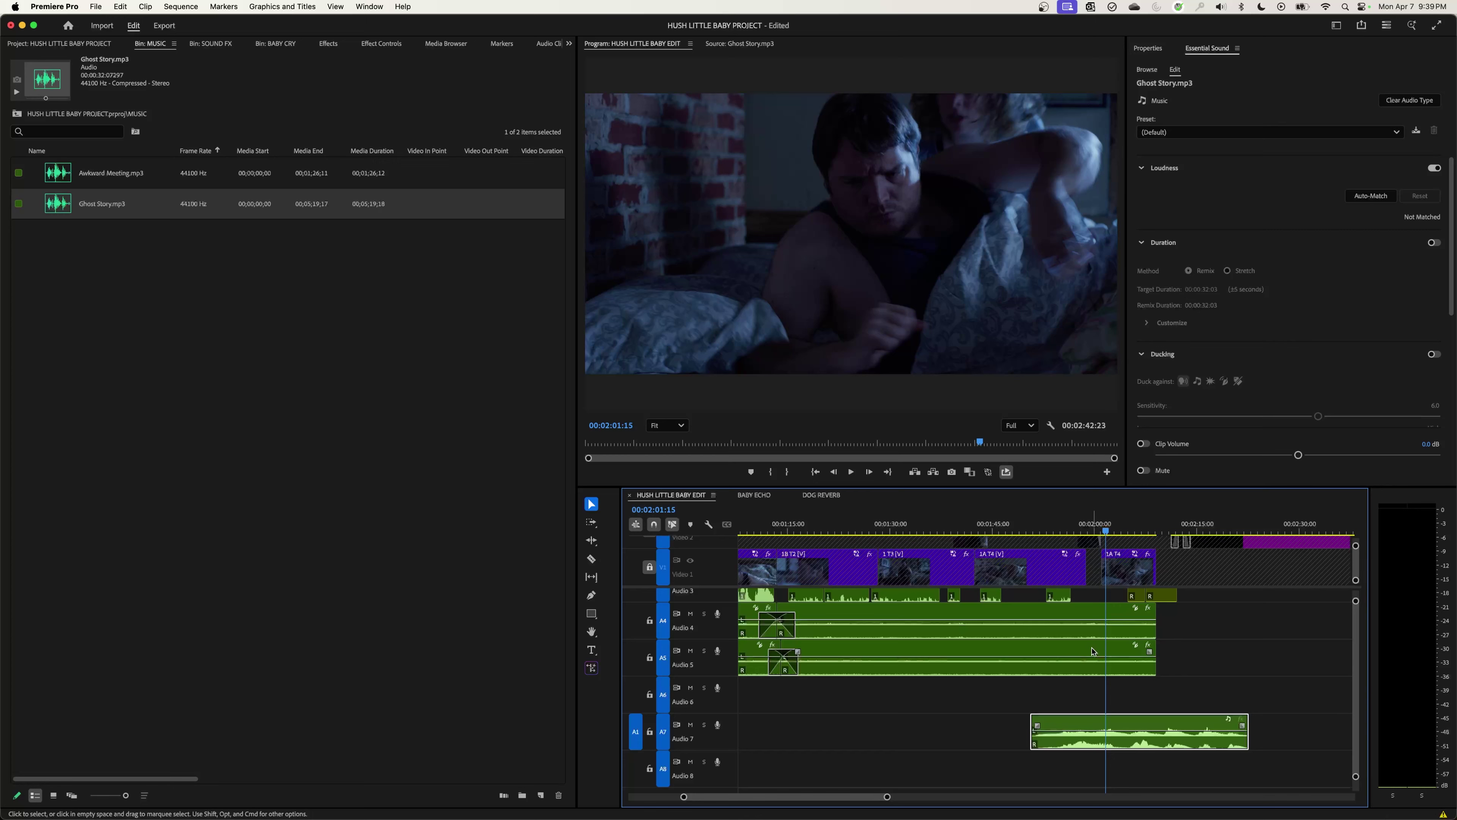
# Step: Split the Ghost Story.mp3 clip at 00:02:05:05, delete its remainder and add a fade-out of about 3 seconds to the kept part
pyautogui.press('space')
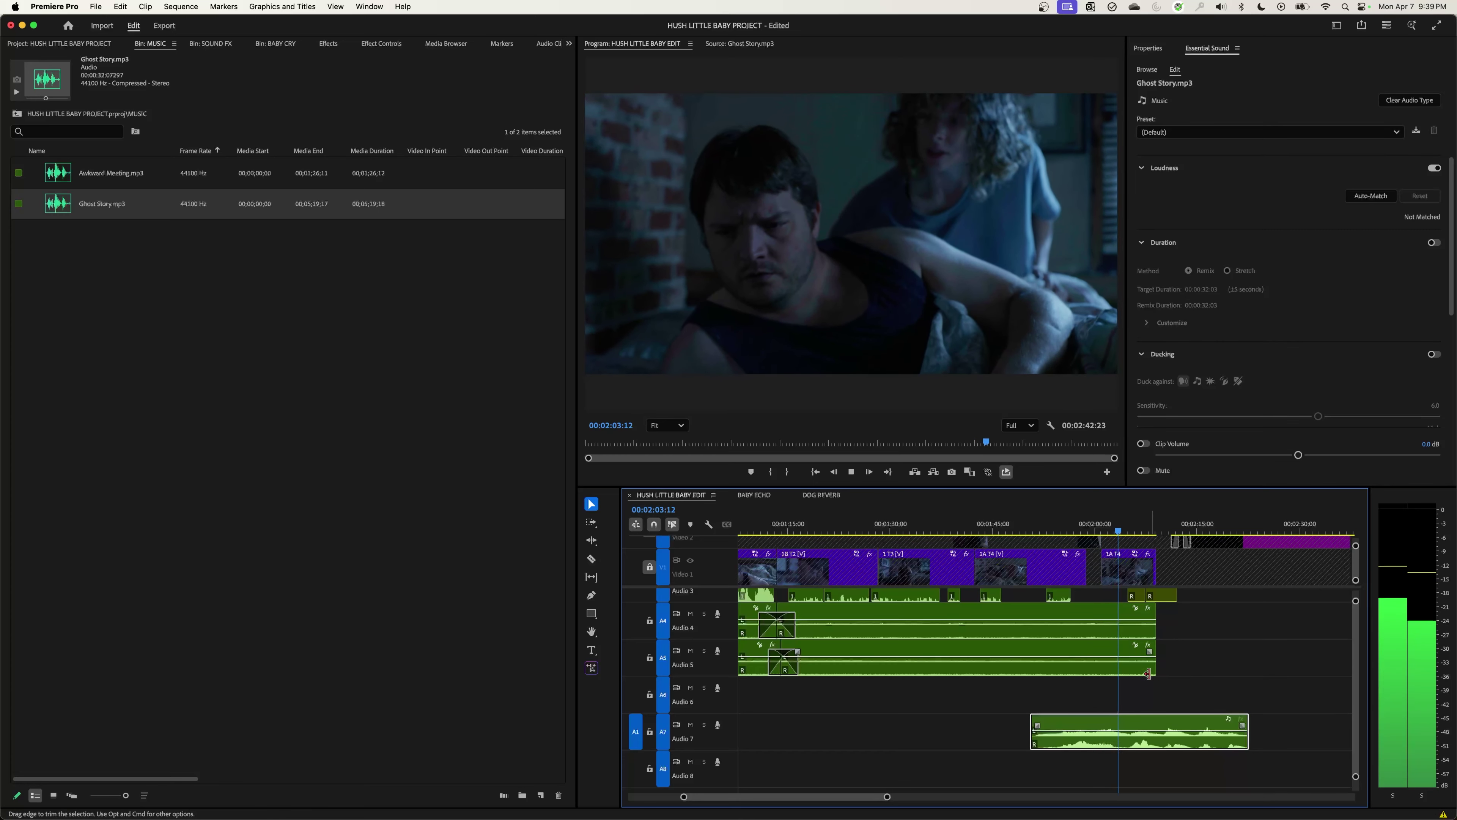
pyautogui.press('space')
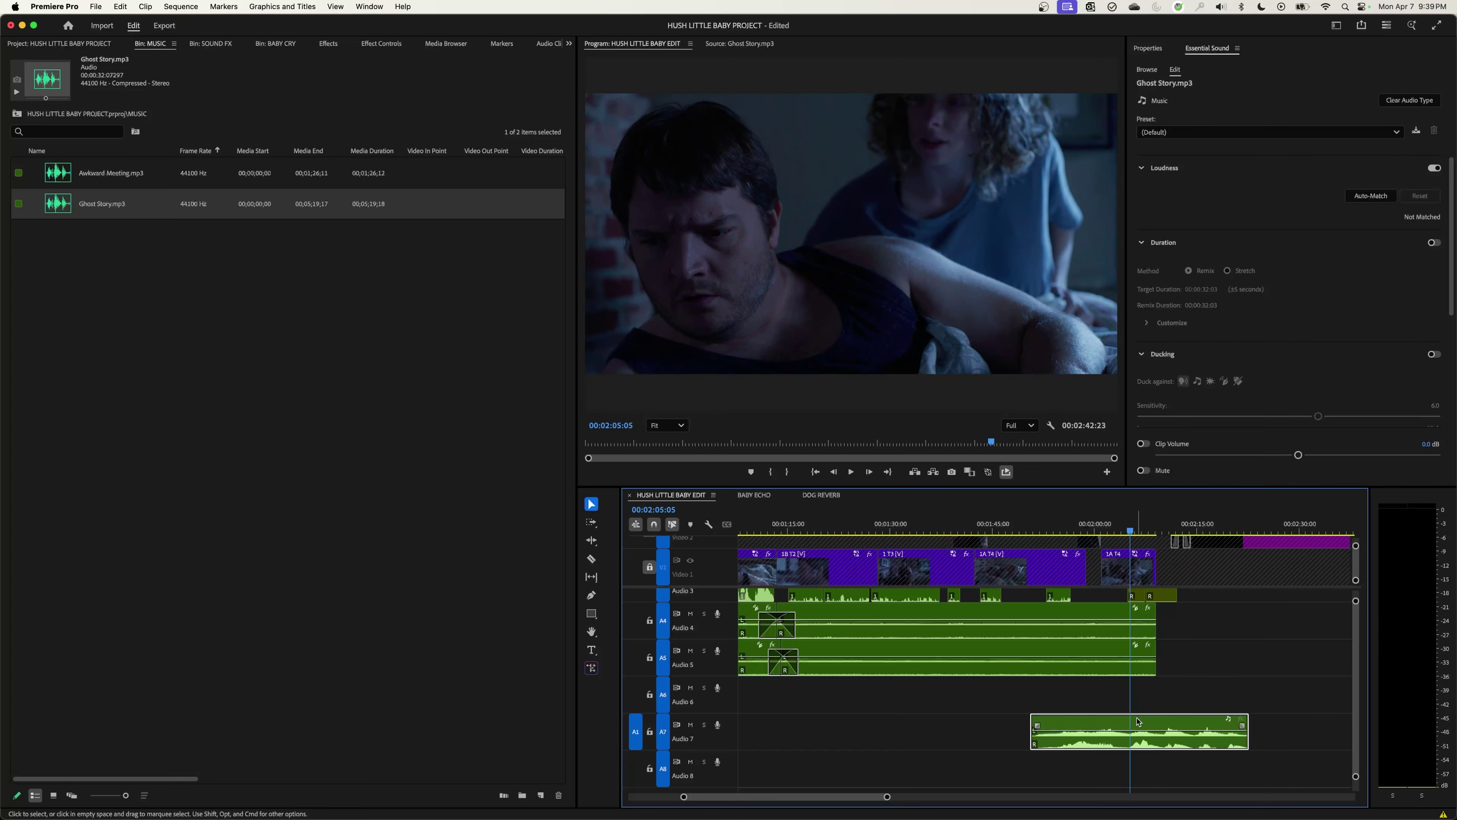
pyautogui.press('c')
pyautogui.click(1132, 722)
pyautogui.press('v')
pyautogui.click(1194, 732)
pyautogui.press('Delete')
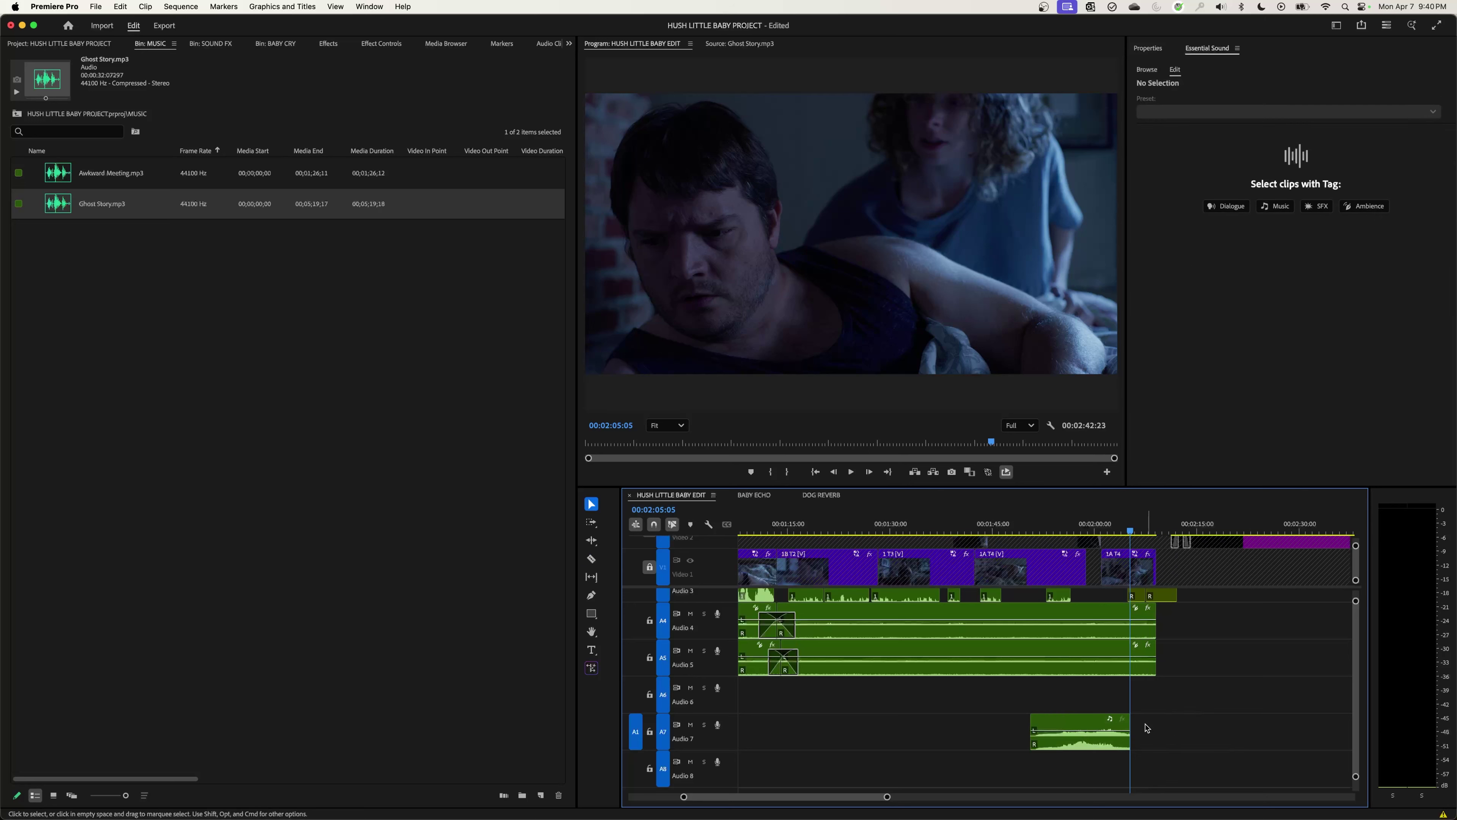
pyautogui.moveTo(1115, 724); pyautogui.dragTo(1112, 725)
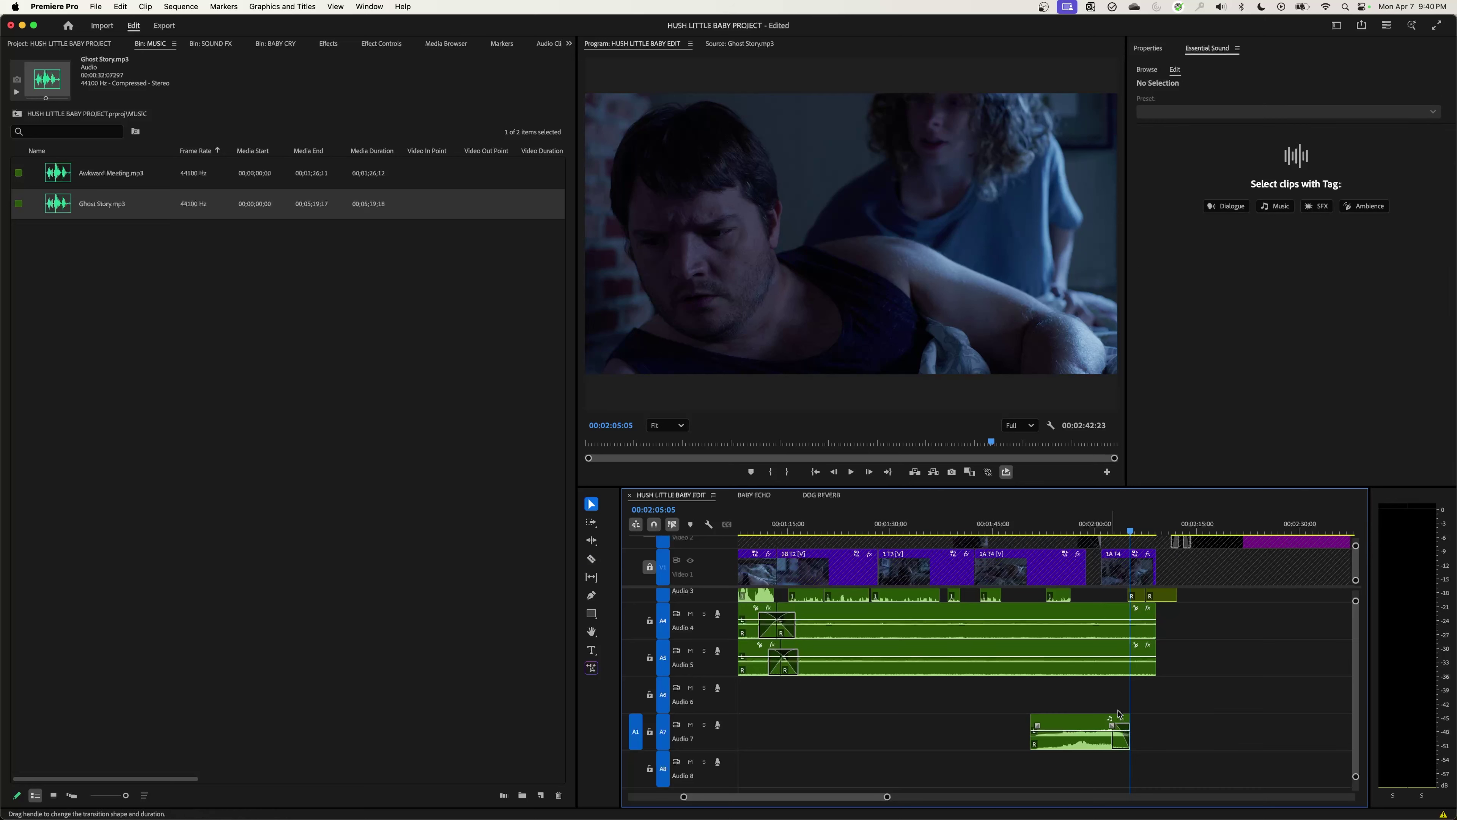
# Step: Adjust the audio gain of the trimmed Ghost Story.mp3 clip and play the edit from about 00:01:52 to 00:02:08:11
pyautogui.click(1100, 529)
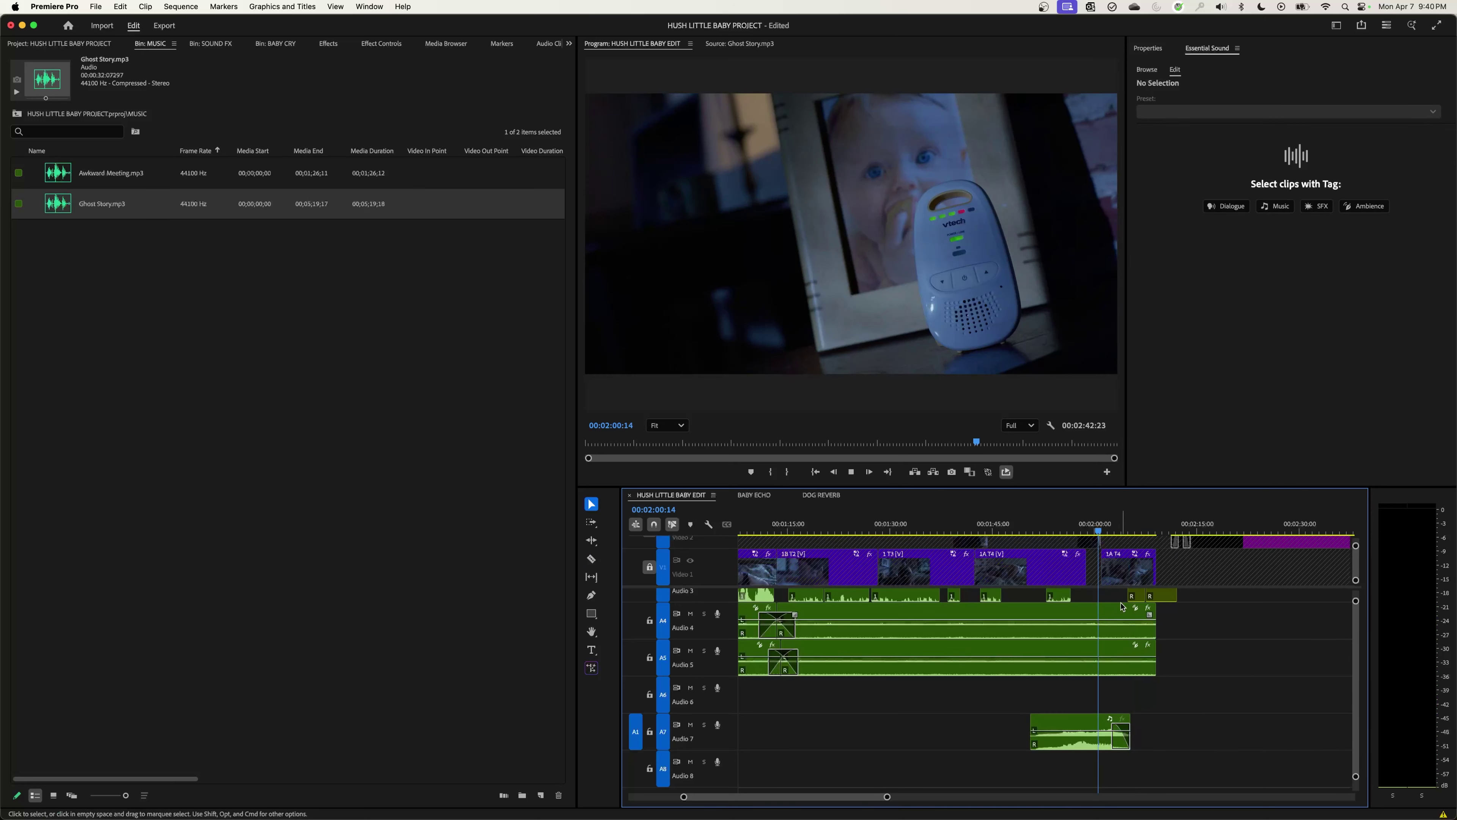
pyautogui.click(1094, 725)
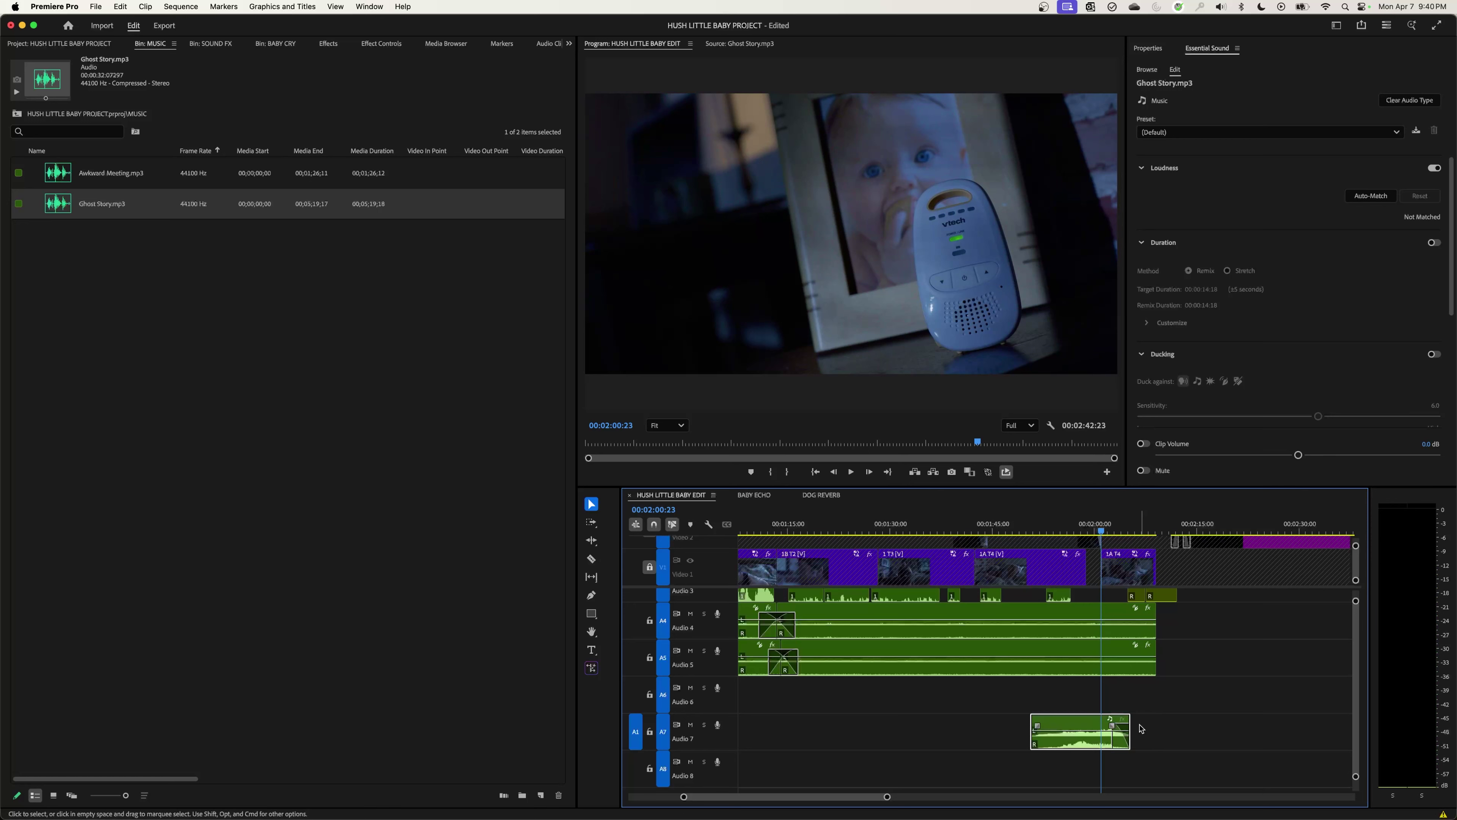
pyautogui.press('g')
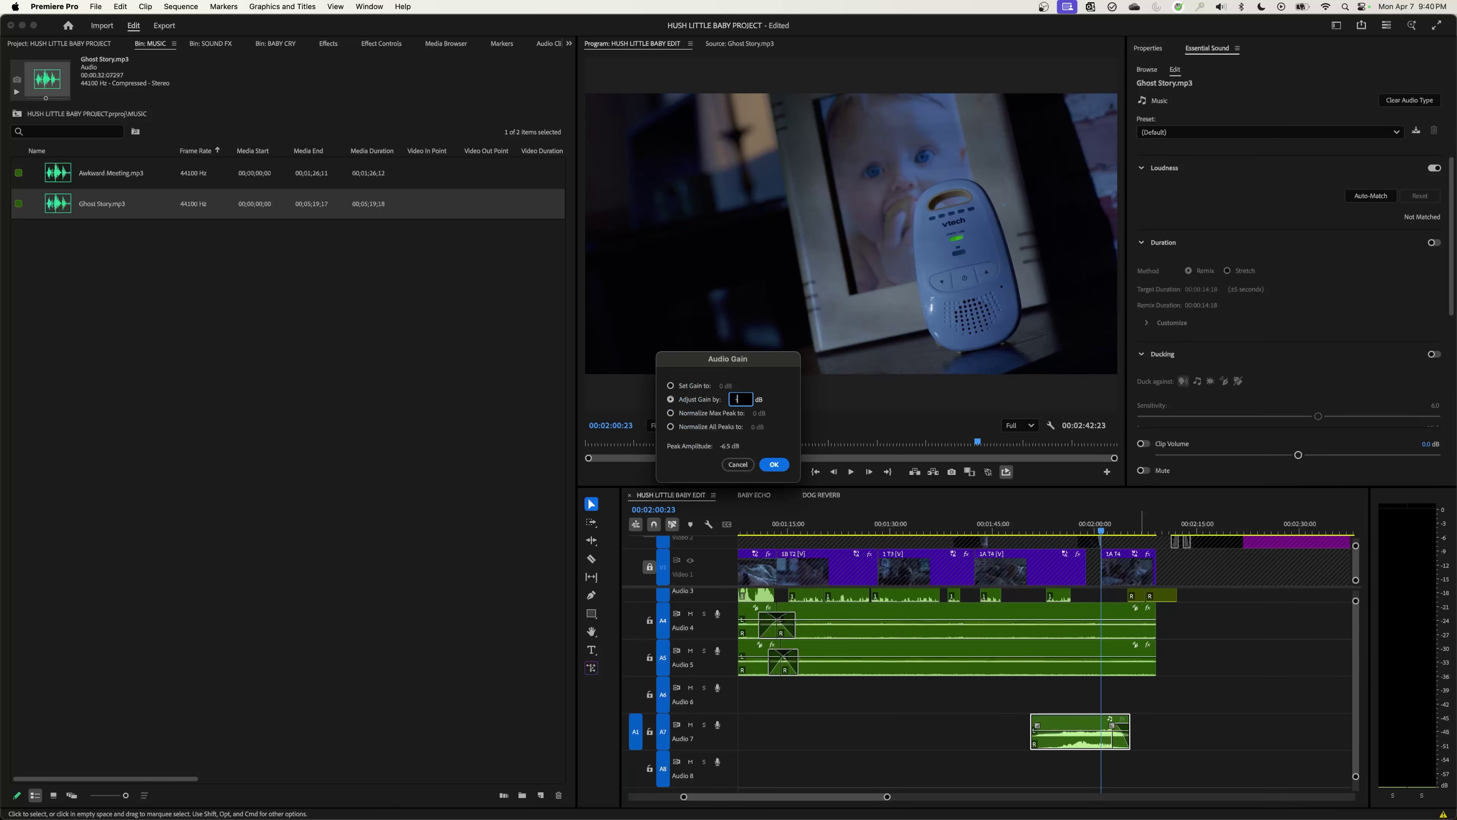
pyautogui.press('Return')
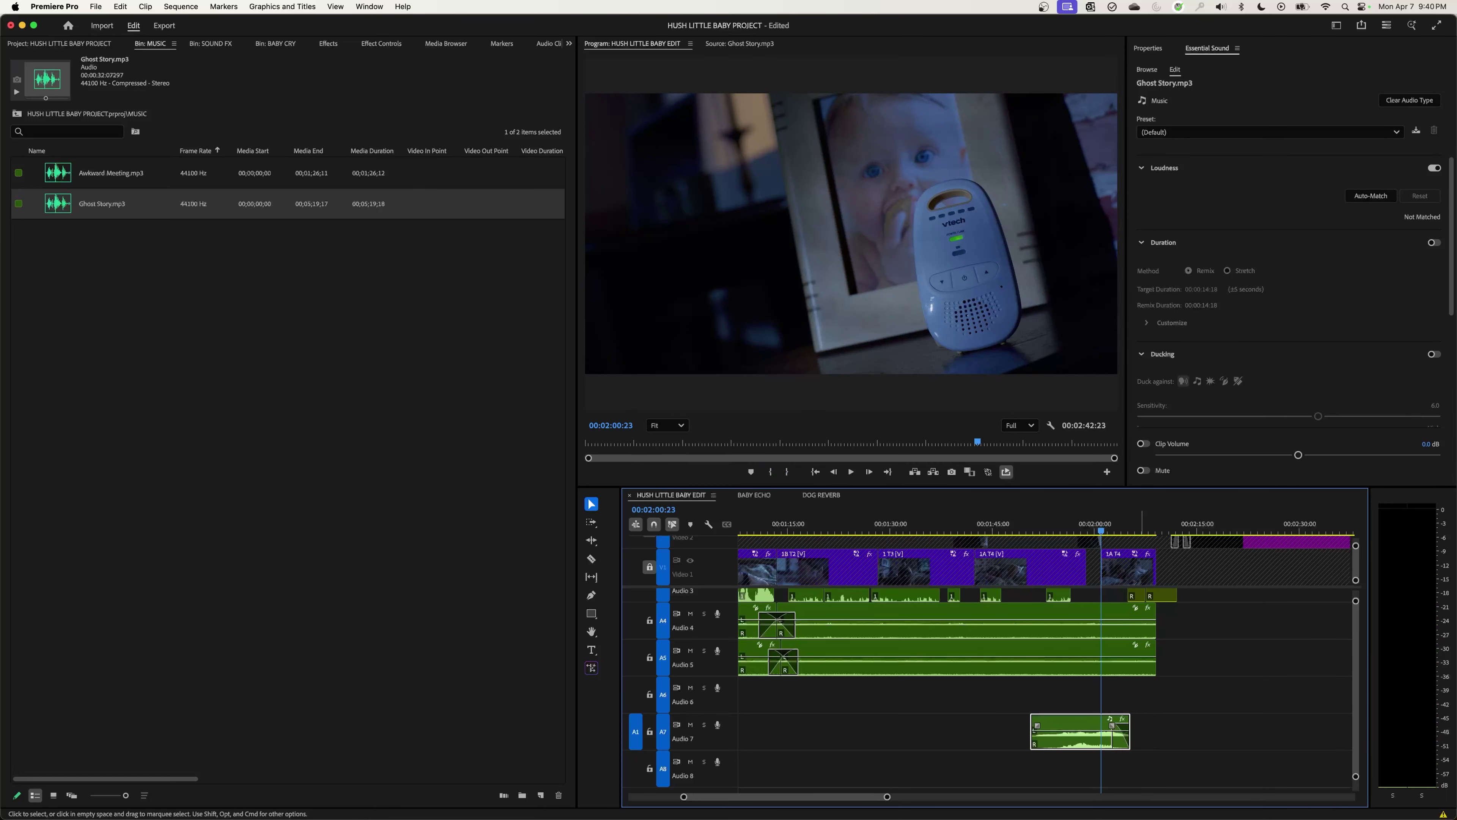
pyautogui.click(1044, 533)
pyautogui.press('space')
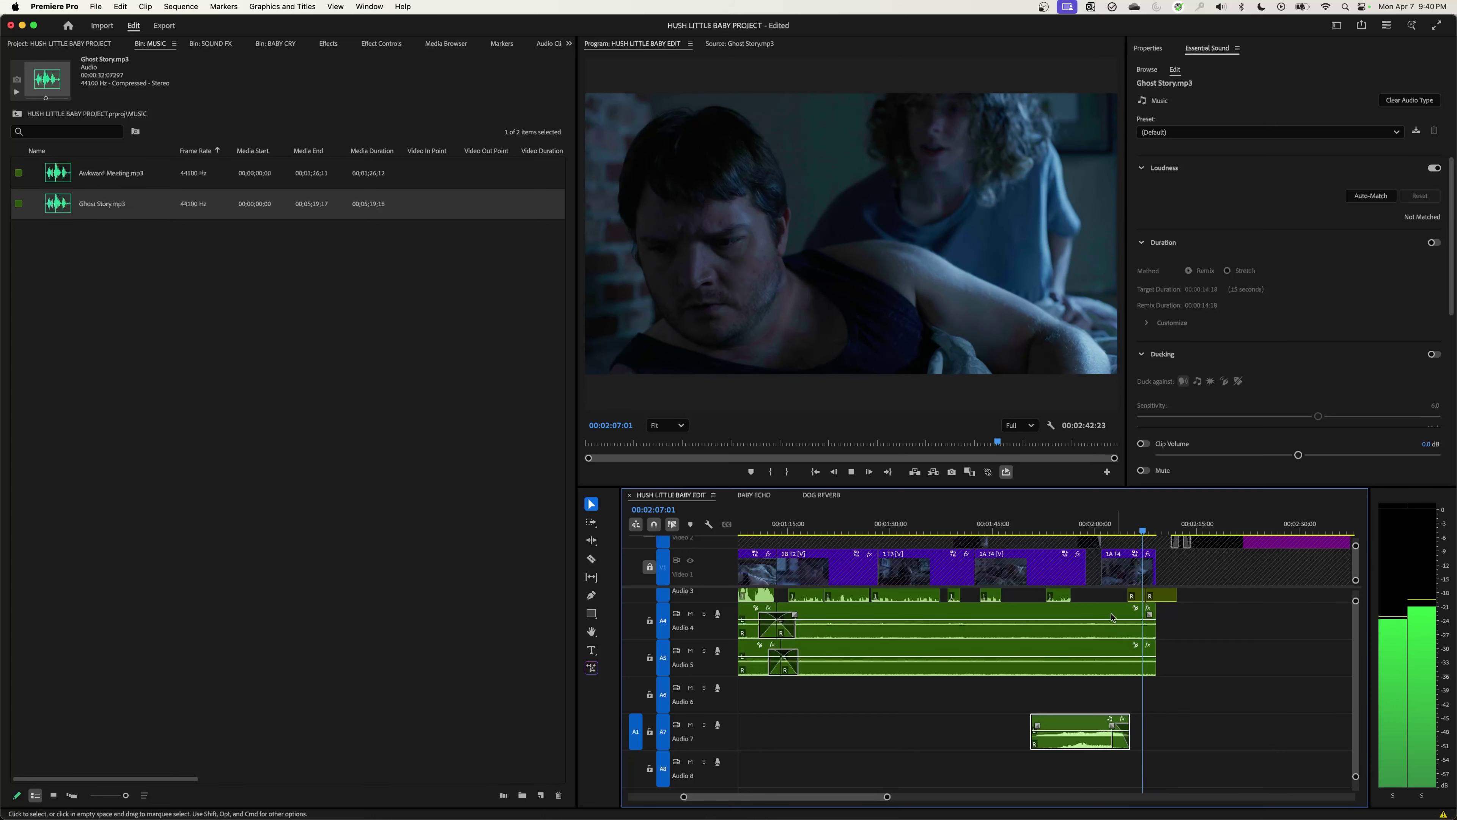
pyautogui.press('space')
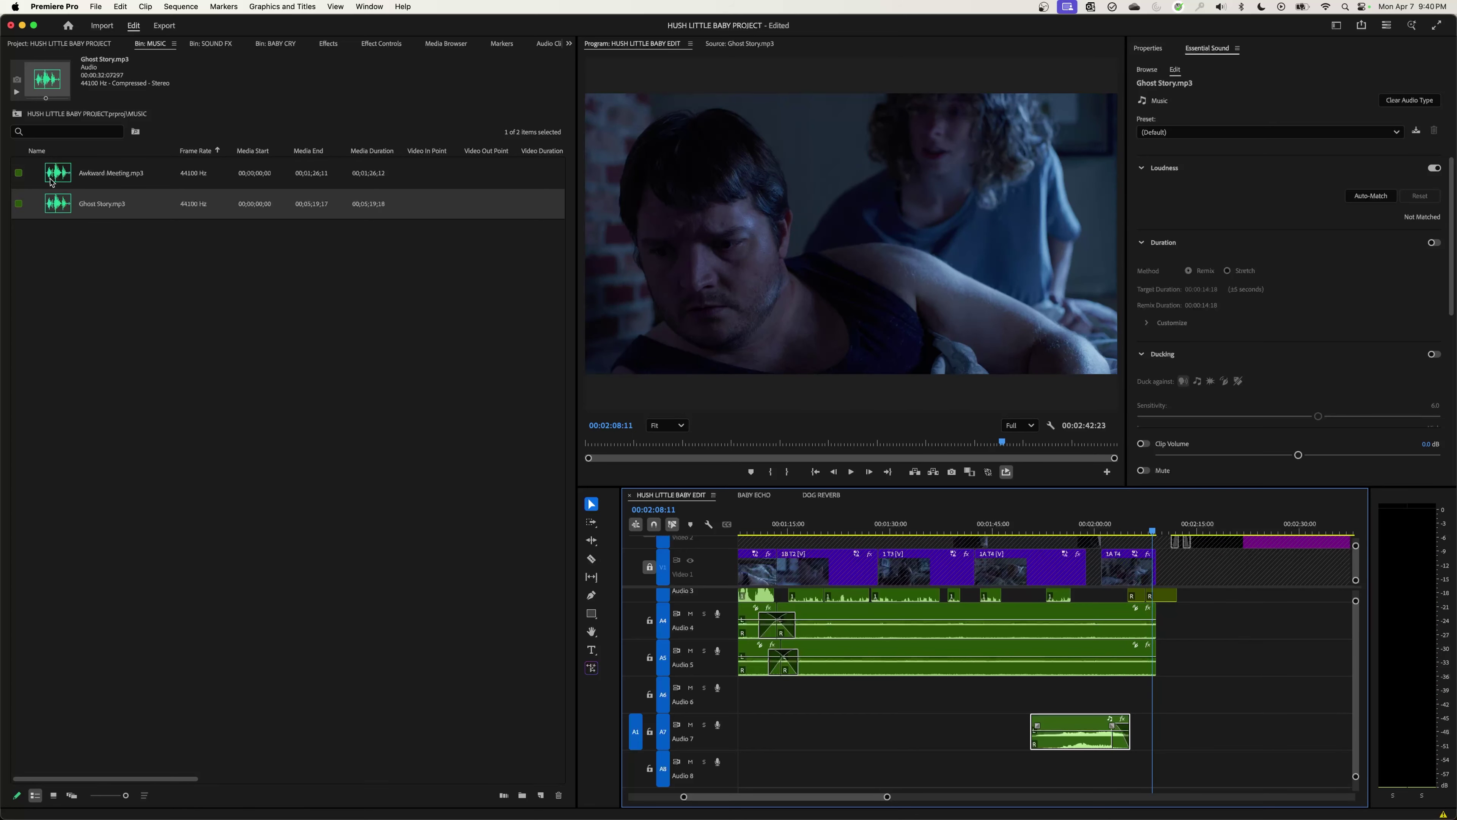
# Step: Mark a further section of Ghost Story.mp3 from about 00;02;54;00 to 00;03;23;14 with In and Out points
pyautogui.doubleClick(56, 178)
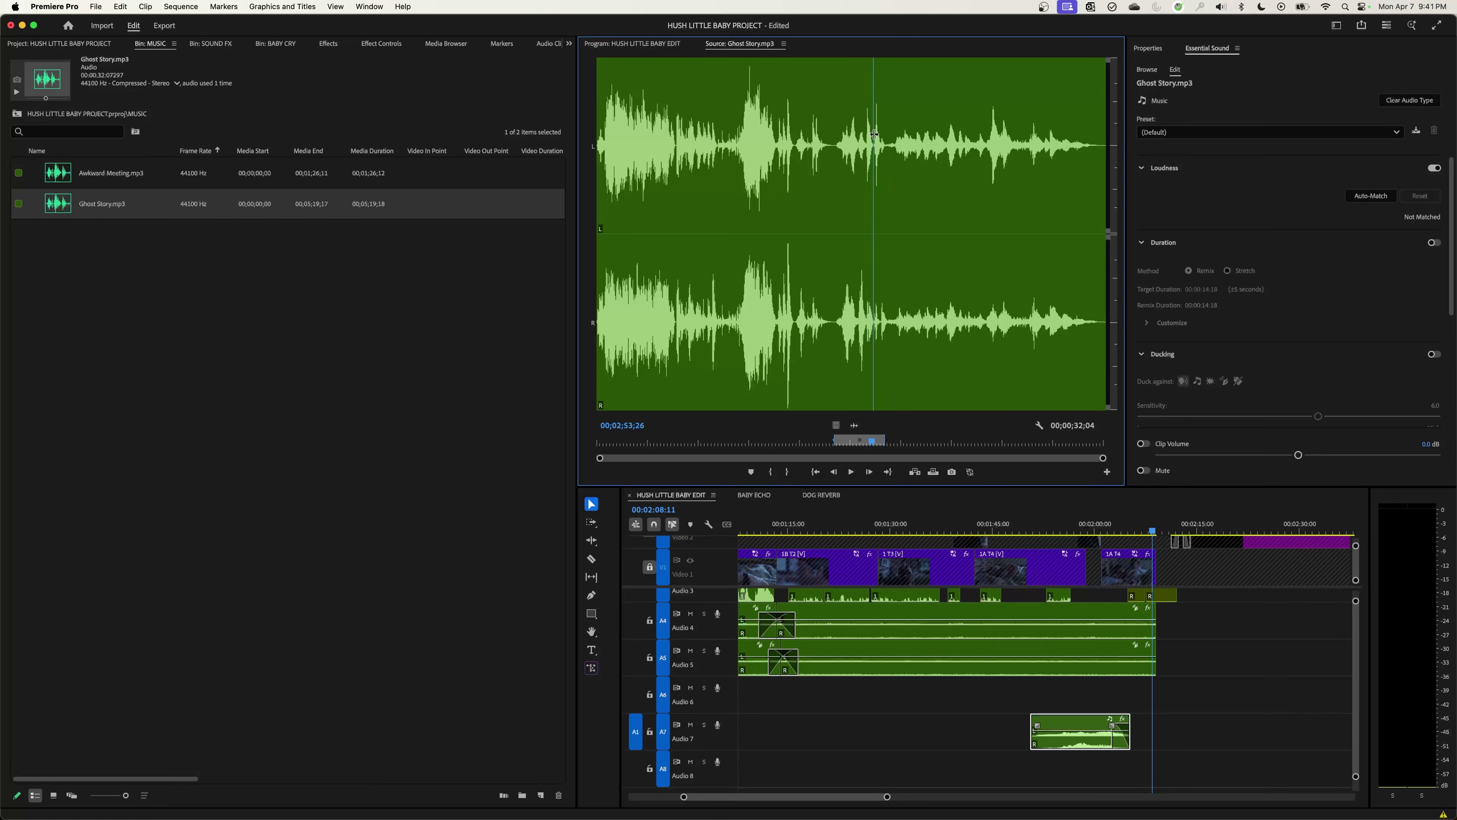
pyautogui.press('space')
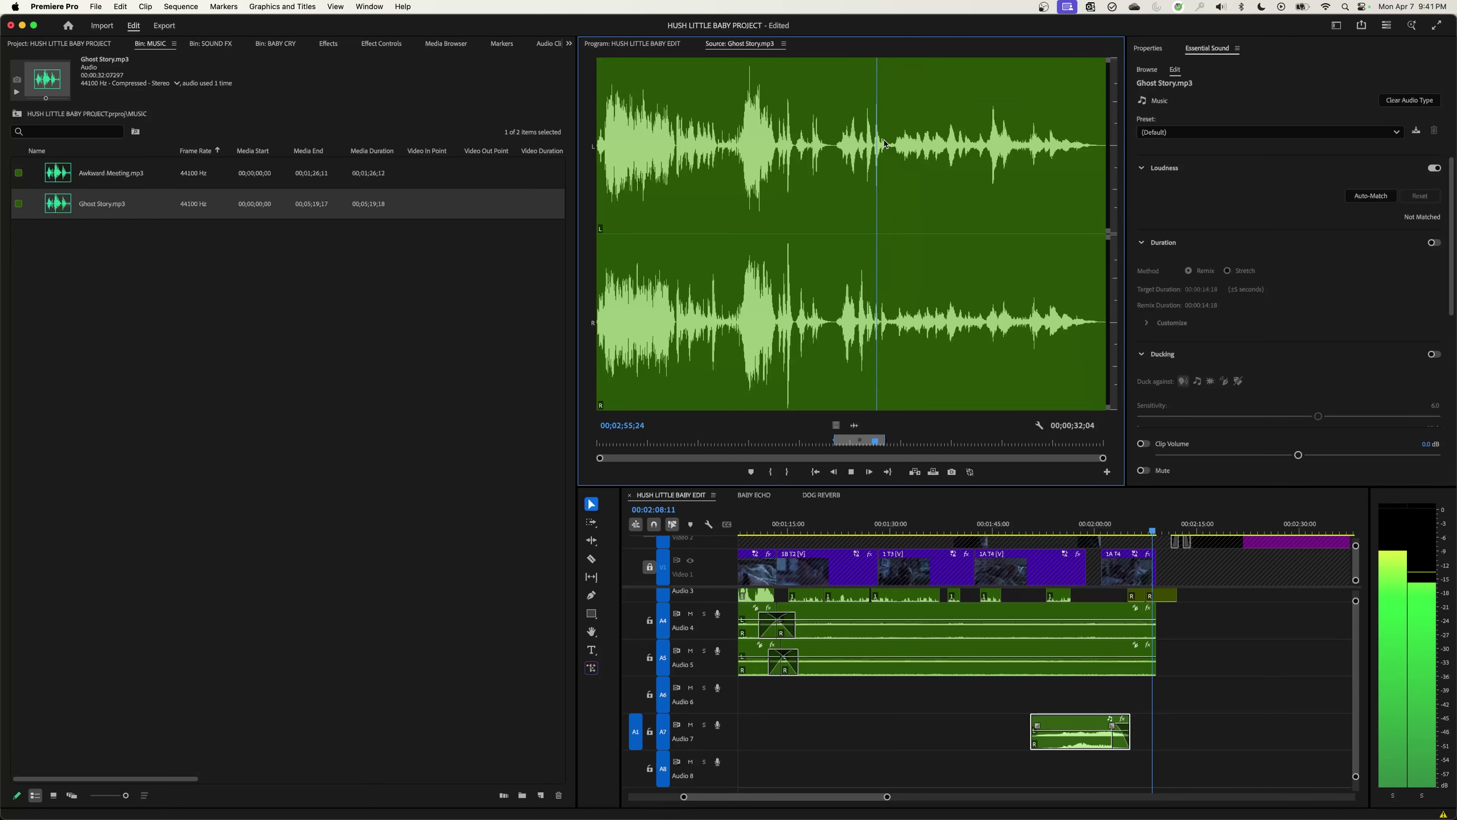
pyautogui.press('space')
pyautogui.press('=')
pyautogui.press('=')
pyautogui.moveTo(842, 129); pyautogui.dragTo(836, 130)
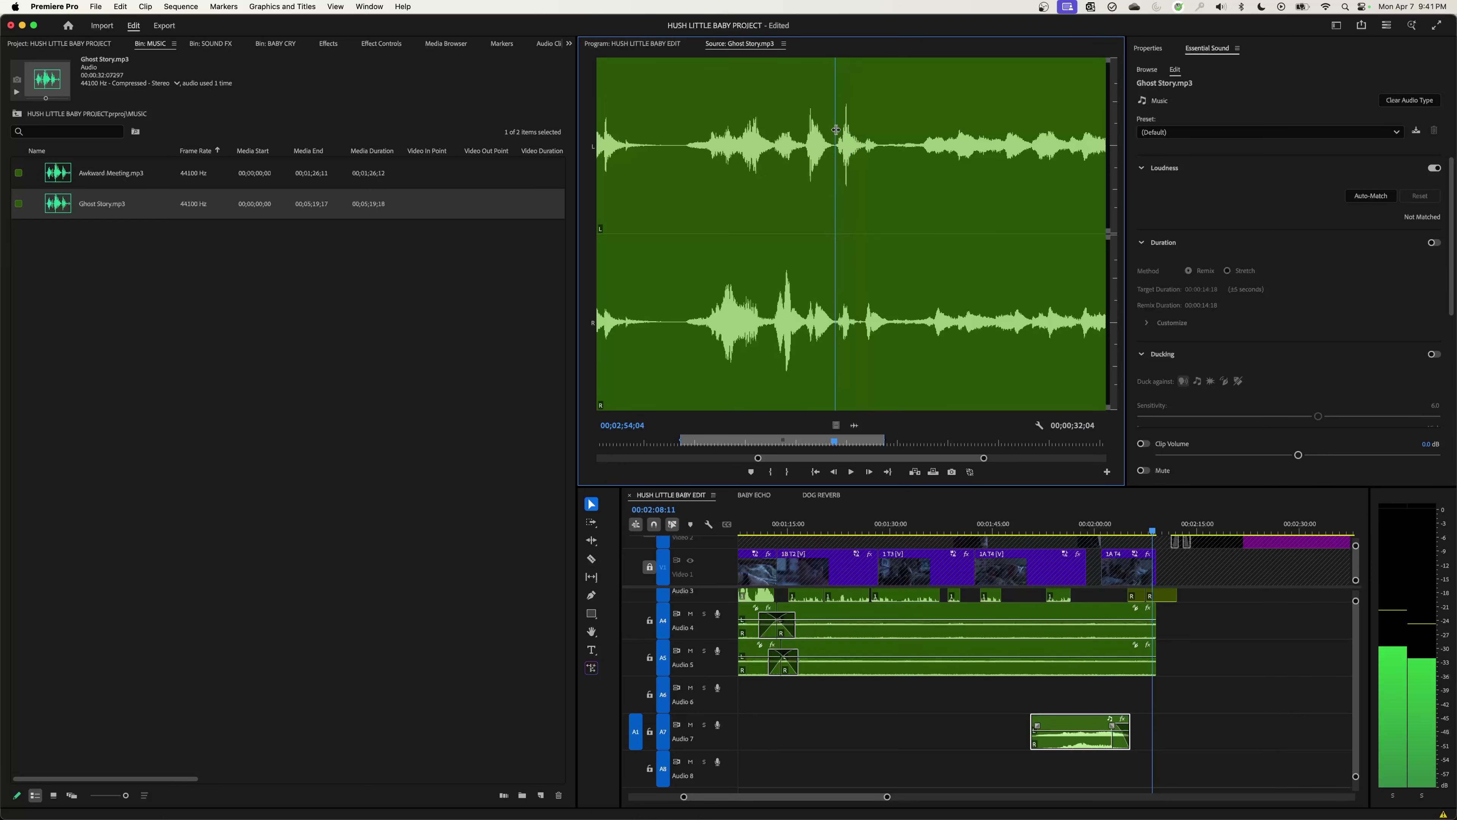
pyautogui.press('i')
pyautogui.press('space')
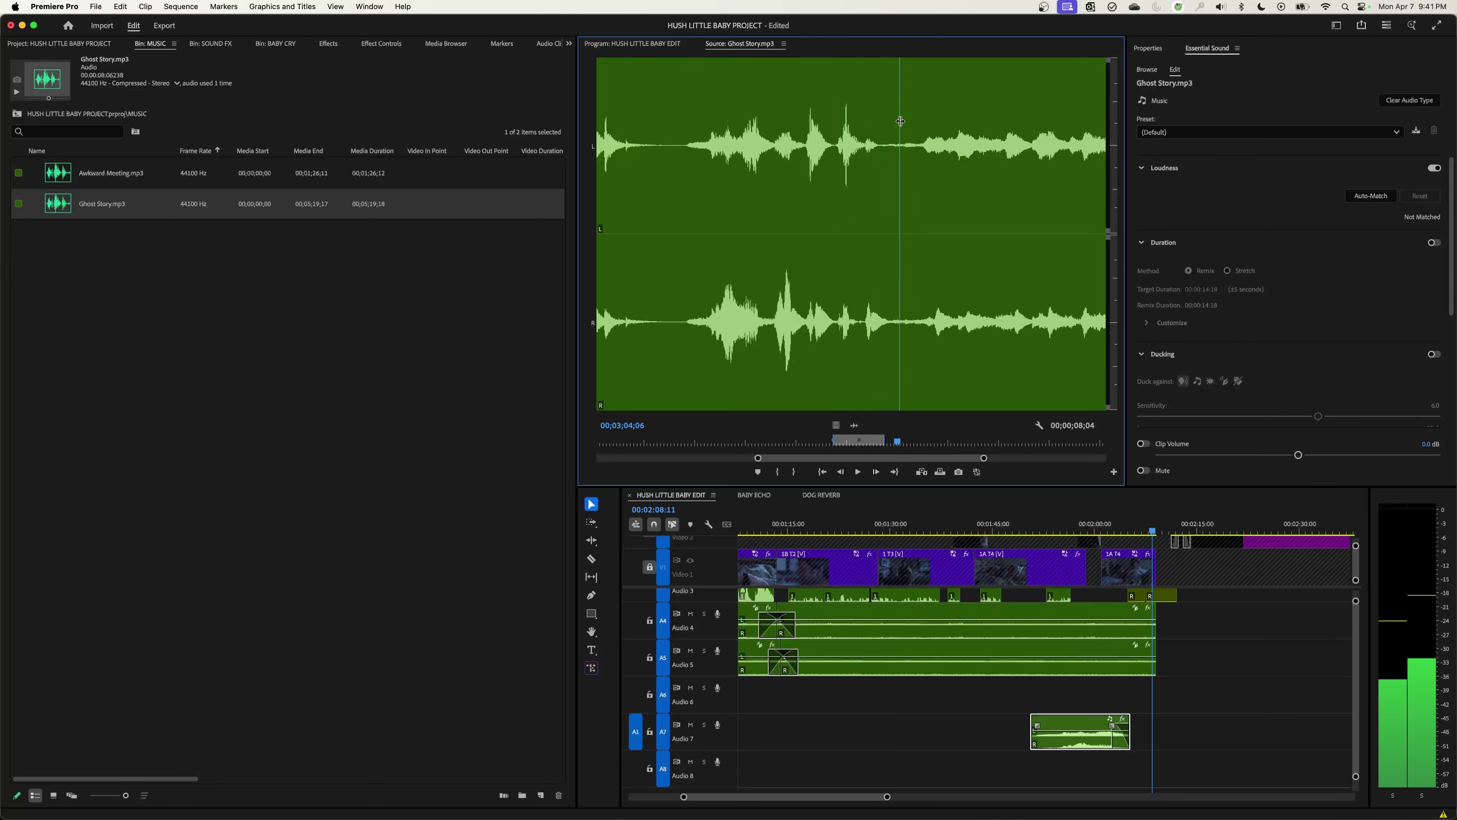
pyautogui.click(974, 134)
pyautogui.click(1022, 143)
pyautogui.press('o')
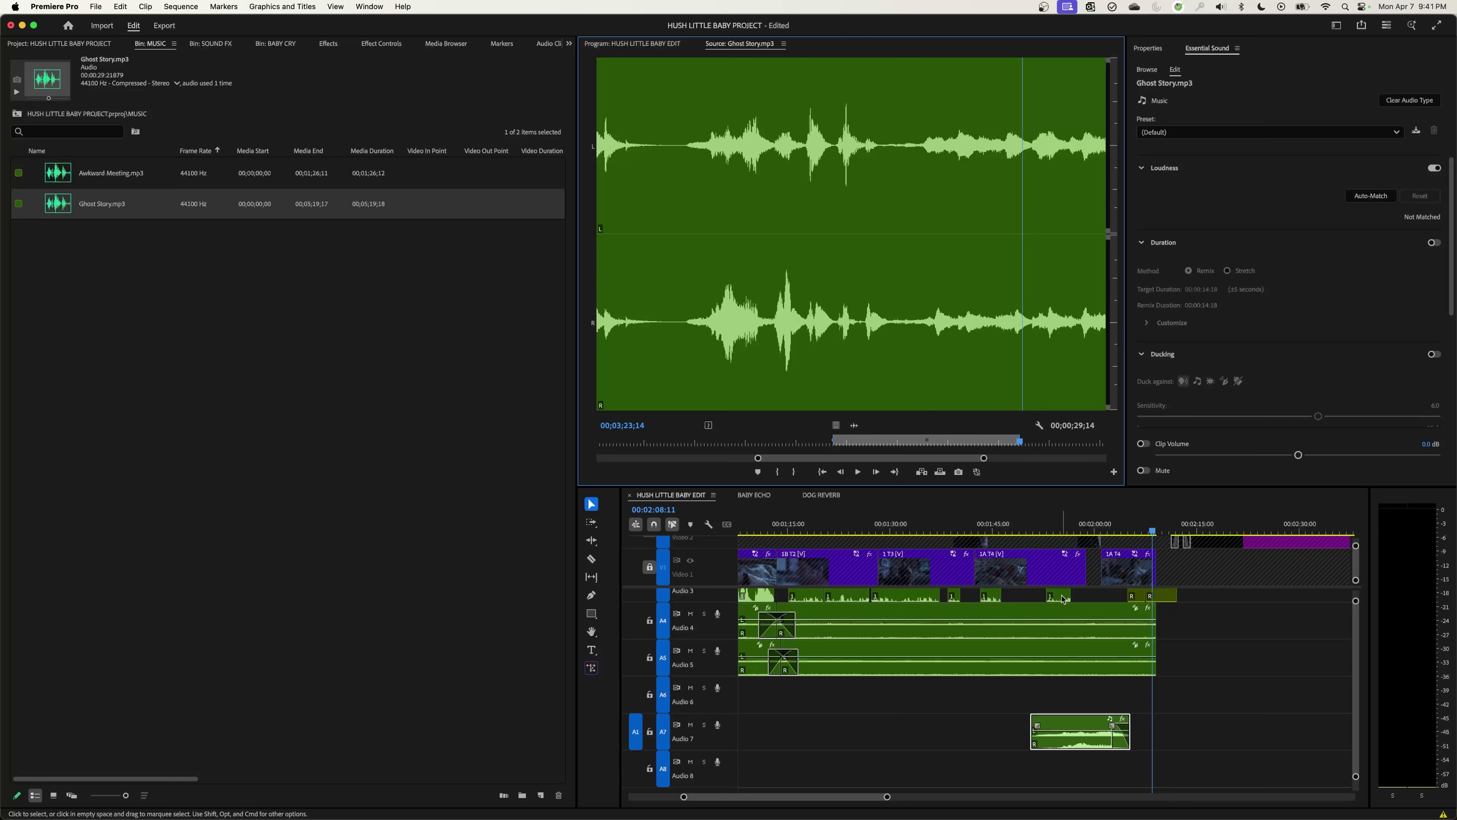
# Step: Overwrite the marked Ghost Story.mp3 section onto Audio 7 at 00:02:08:11 and play the edit from 00:02:04:04
pyautogui.press('.')
pyautogui.click(1124, 530)
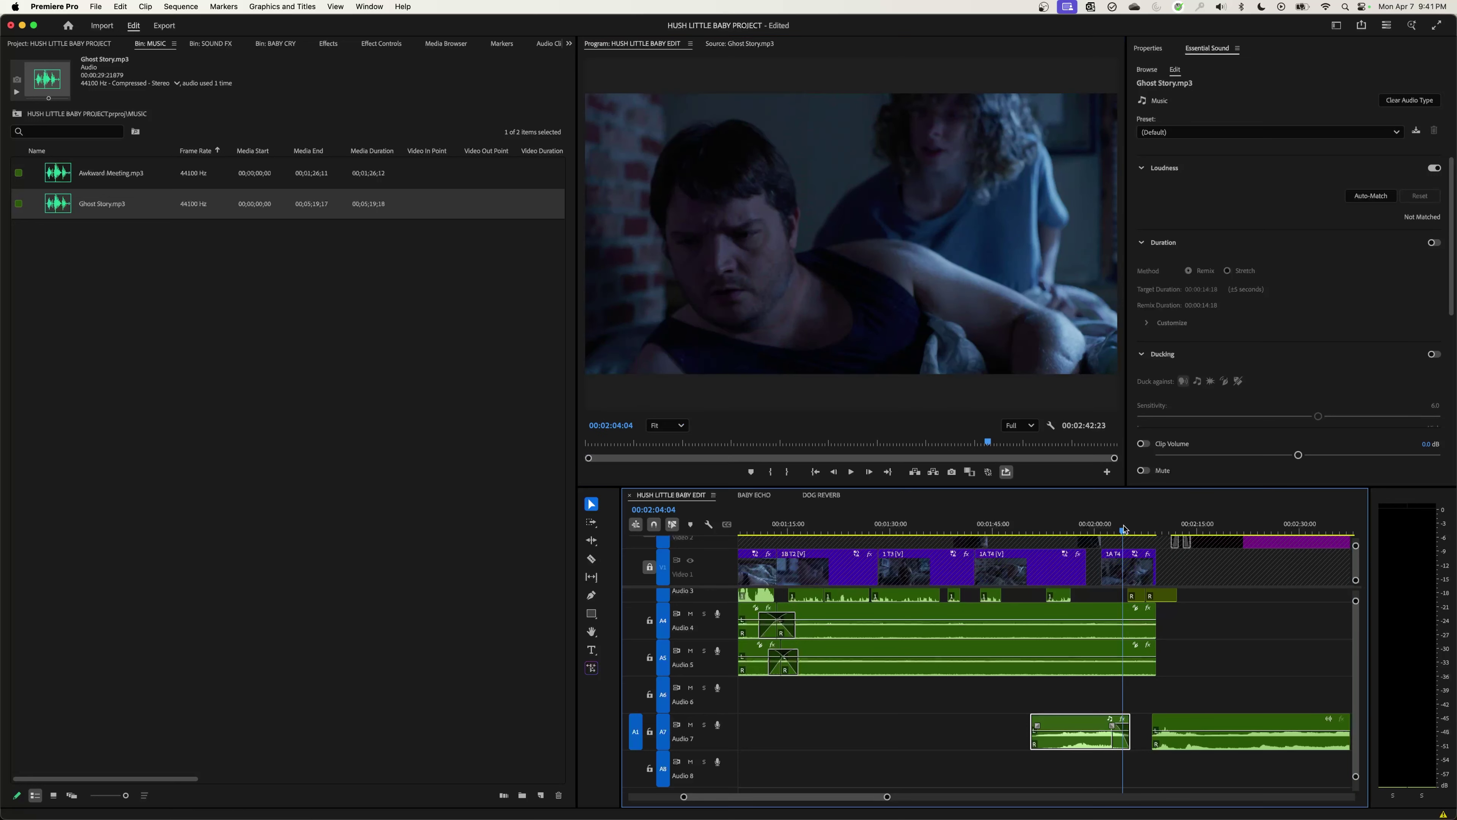
pyautogui.press('space')
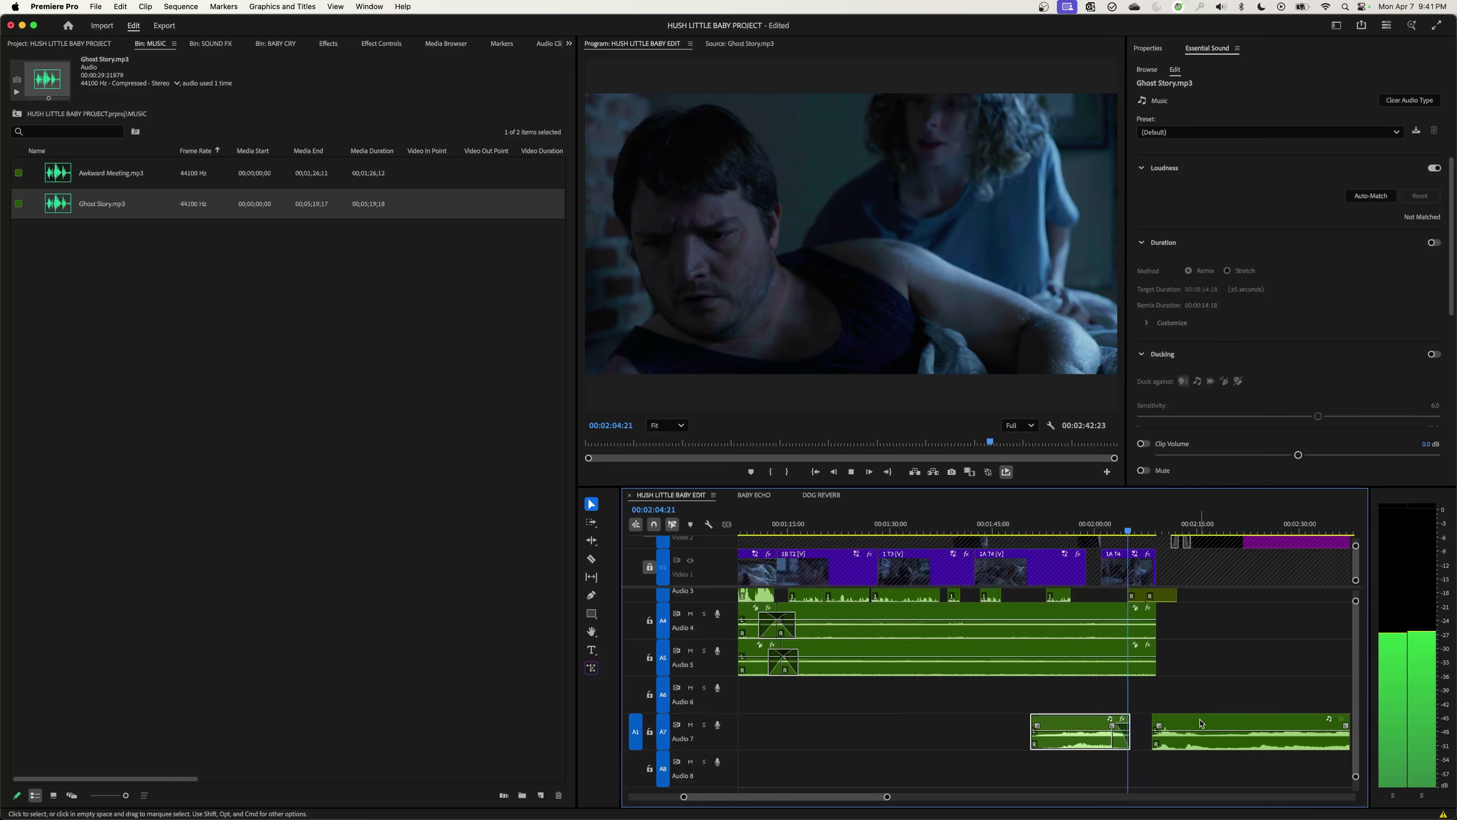
pyautogui.press('space')
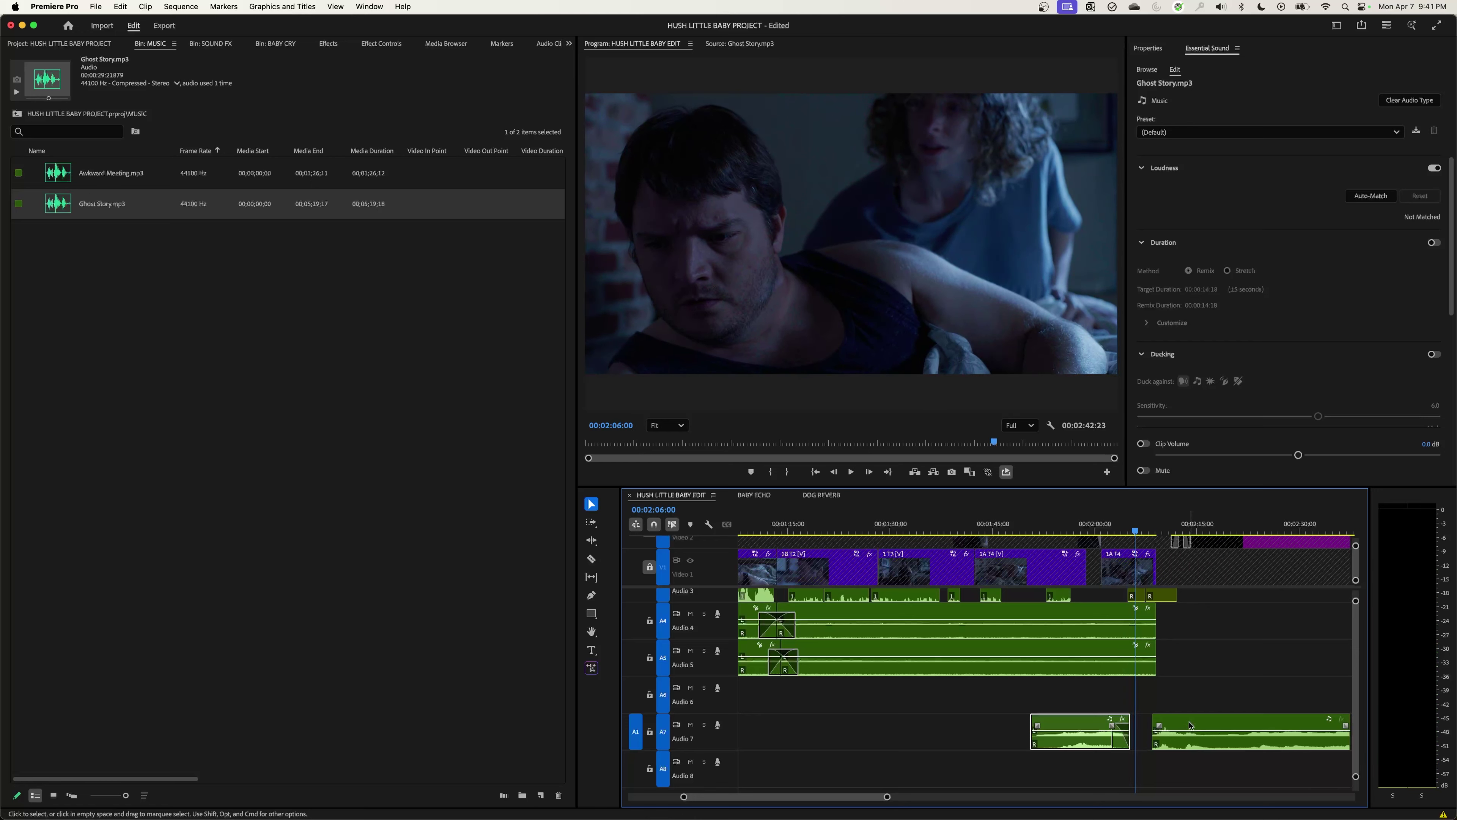
# Step: Move the second Ghost Story.mp3 clip to Audio 8, starting at about 00:02:04, so it overlaps the first clip's fade-out
pyautogui.moveTo(1192, 725); pyautogui.dragTo(1150, 761)
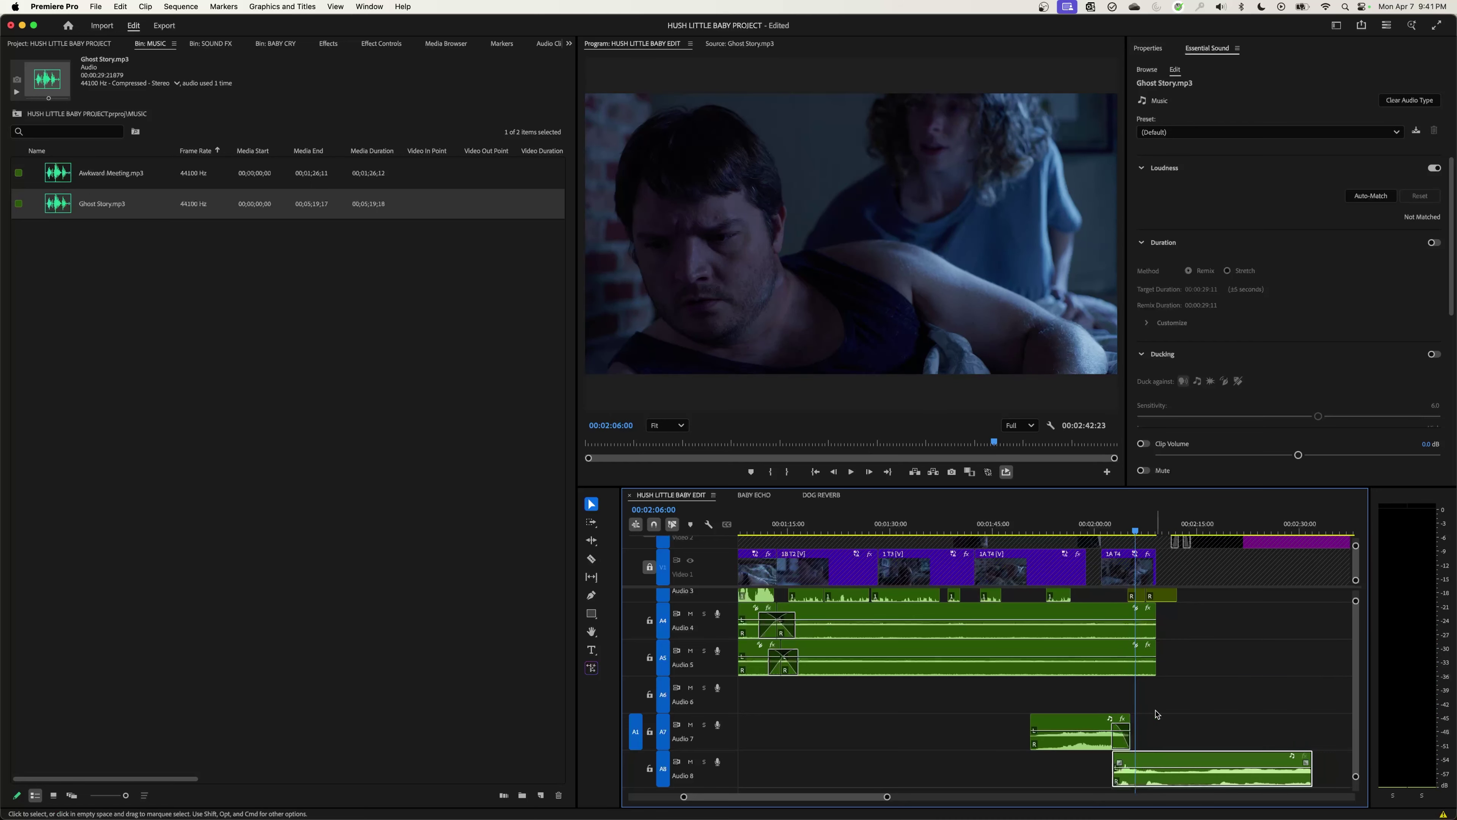
pyautogui.click(1108, 528)
pyautogui.press('=')
pyautogui.press('=')
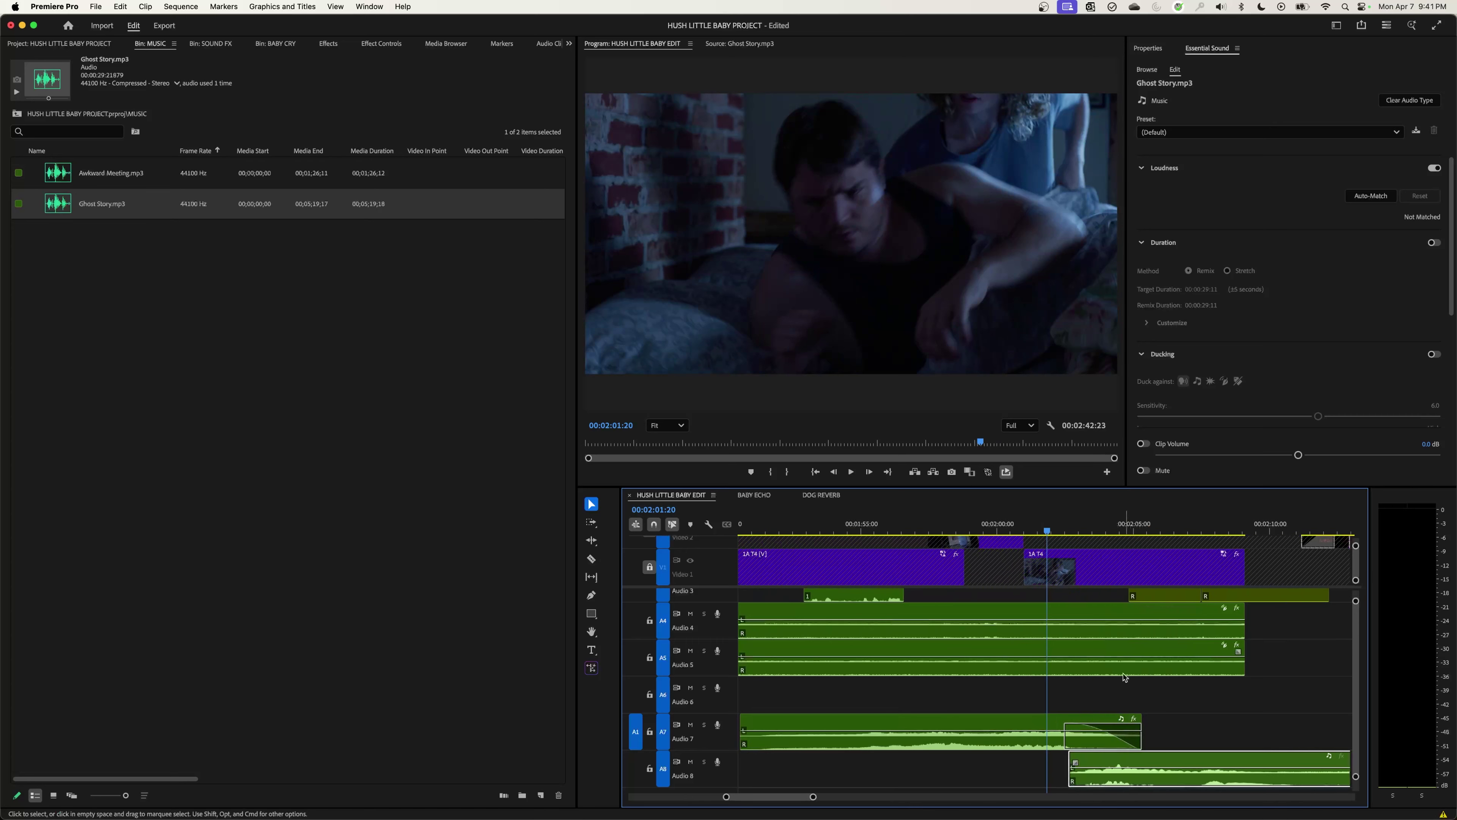
pyautogui.moveTo(1122, 761); pyautogui.dragTo(1173, 758)
# Step: Play the overlapping music up to 00:02:12:08, split the Audio 8 clip there and delete the remainder
pyautogui.press('space')
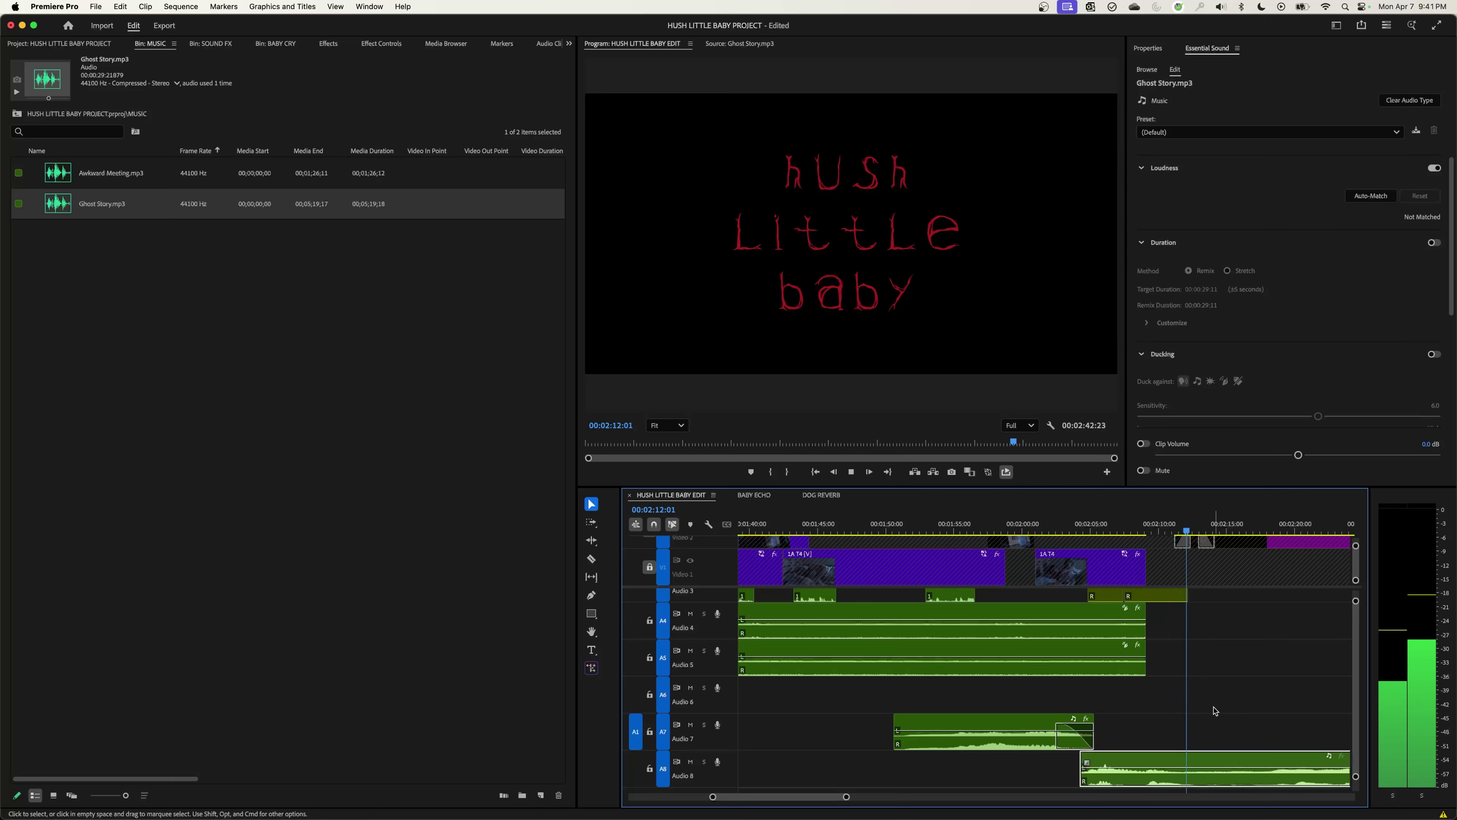
pyautogui.press('space')
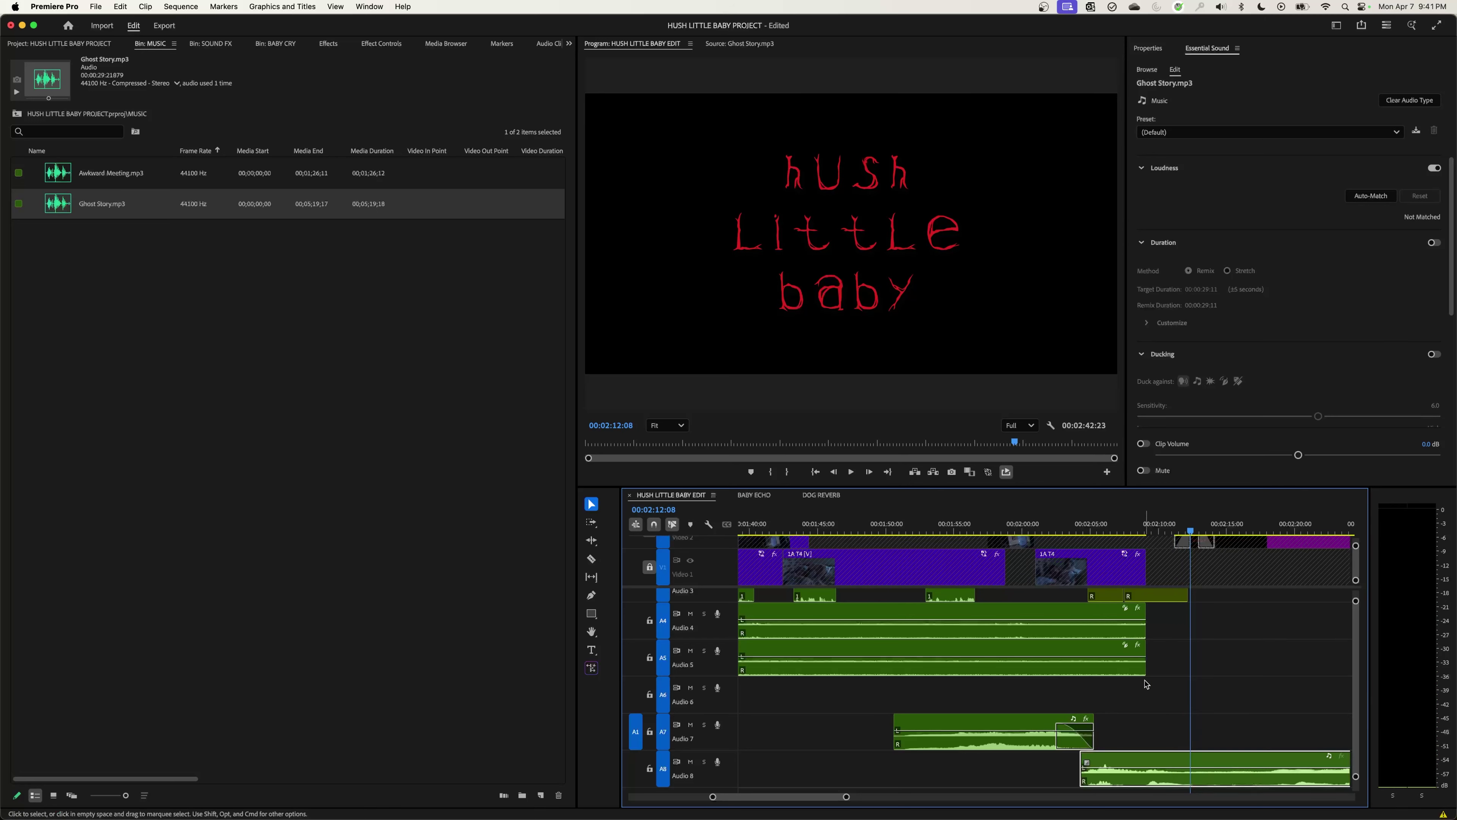
pyautogui.click(1196, 768)
pyautogui.press('v')
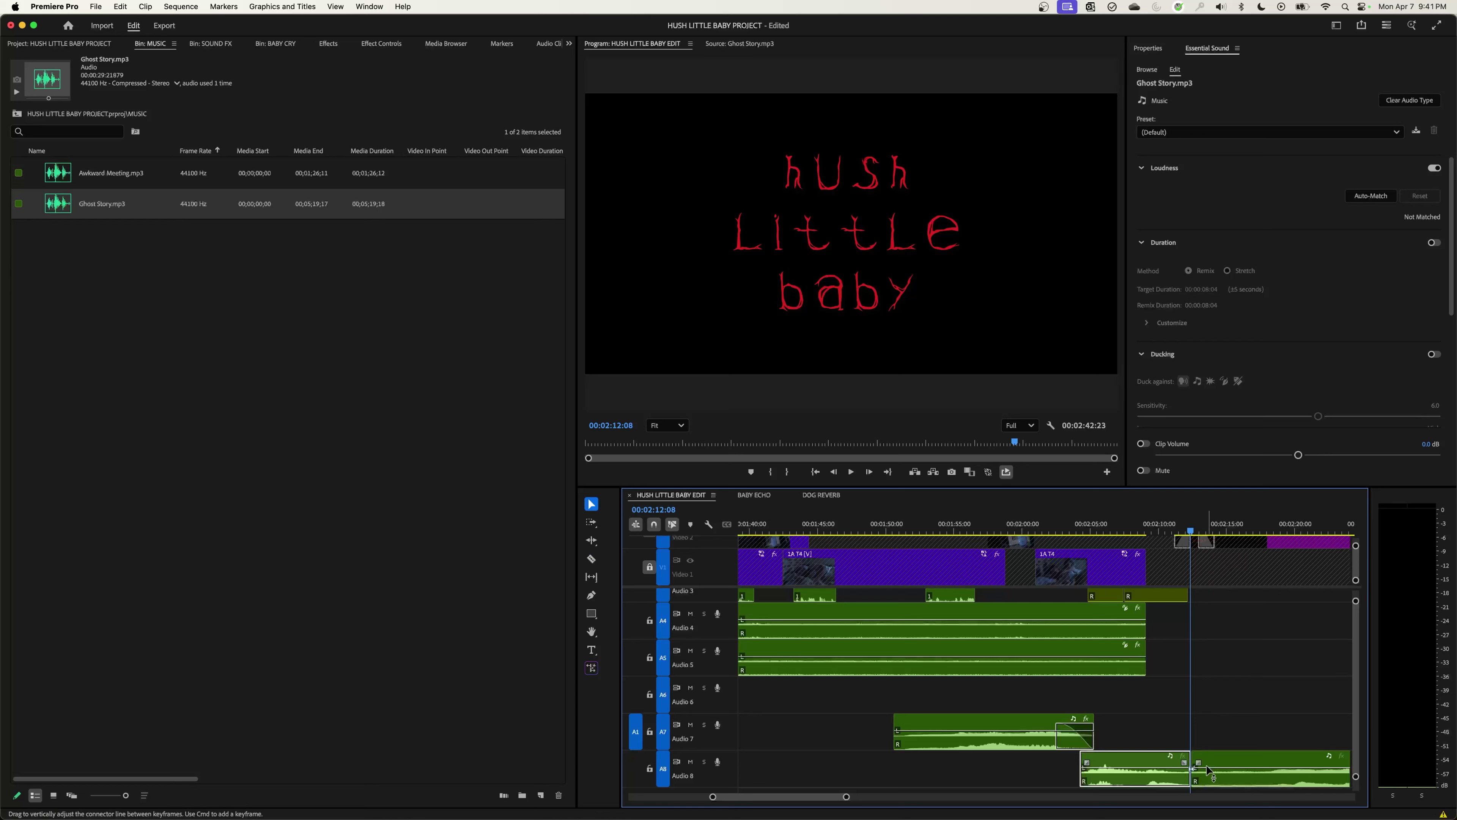
pyautogui.click(1206, 768)
pyautogui.press('Delete')
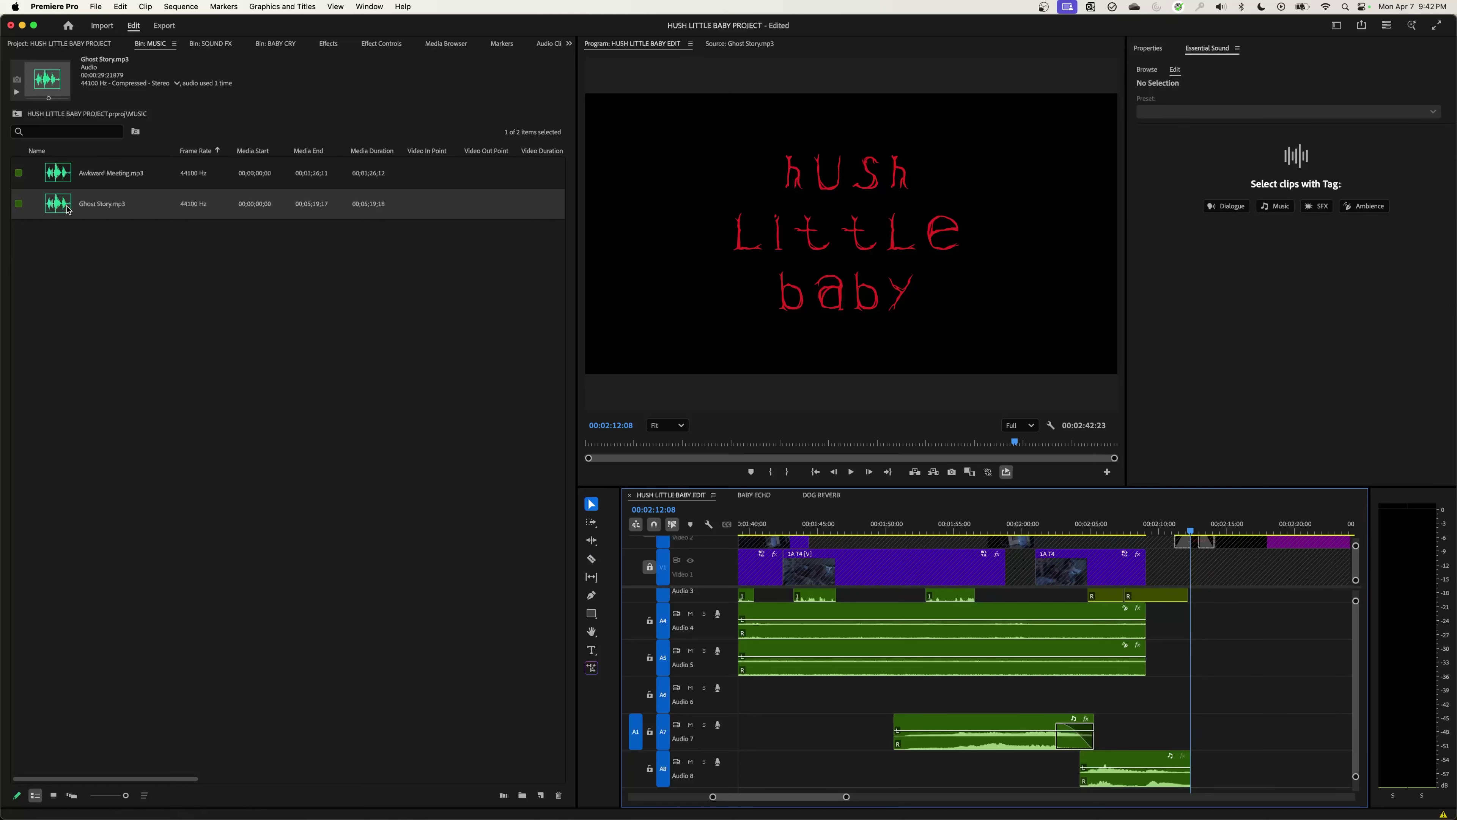
# Step: Open Awkward Meeting.mp3 as the source and mark its section from 00;00;00;26 to 00;00;23;02 with In and Out points
pyautogui.doubleClick(66, 171)
pyautogui.moveTo(827, 224); pyautogui.dragTo(603, 217)
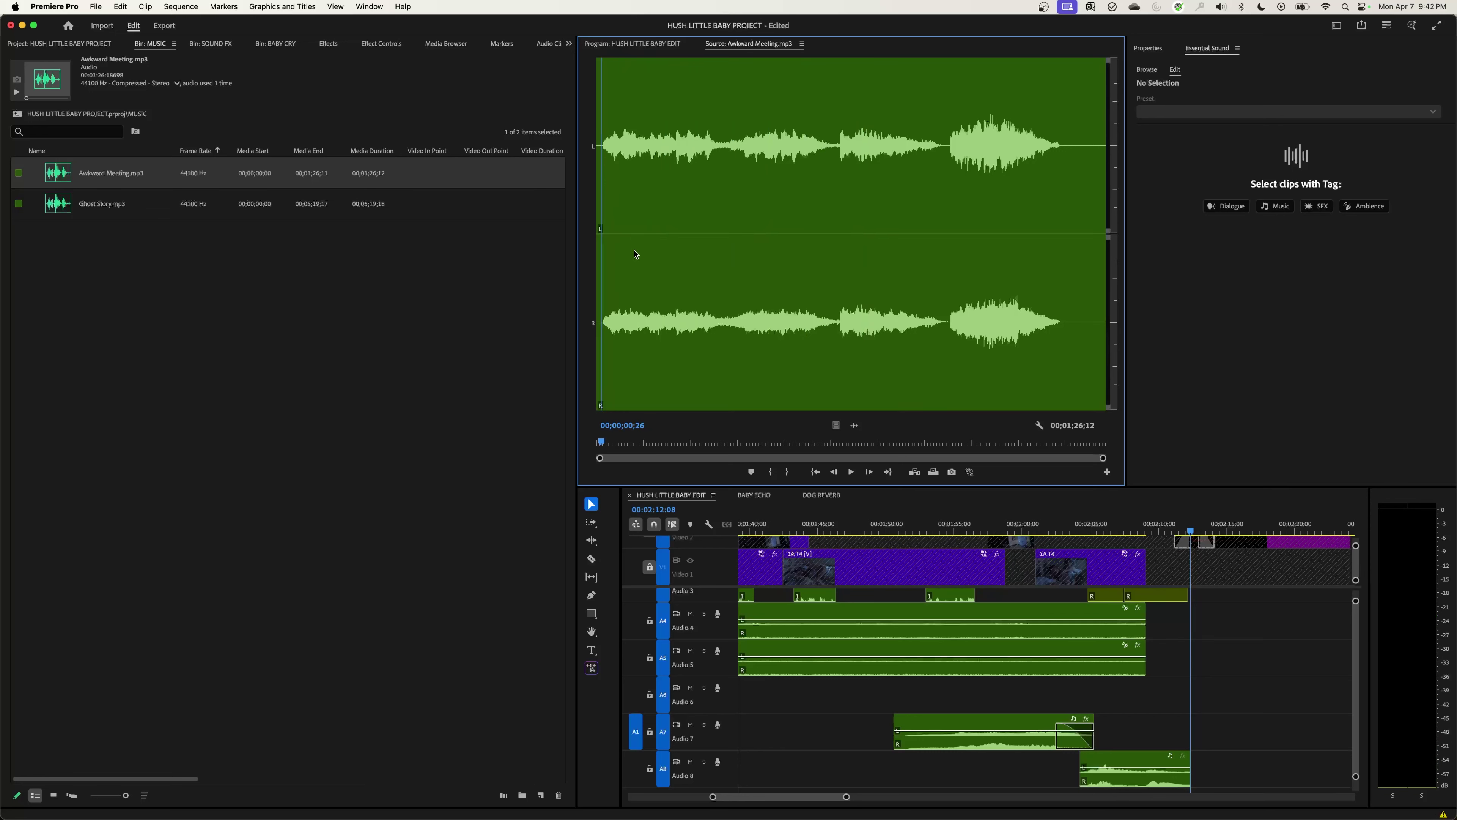
pyautogui.press('i')
pyautogui.click(732, 246)
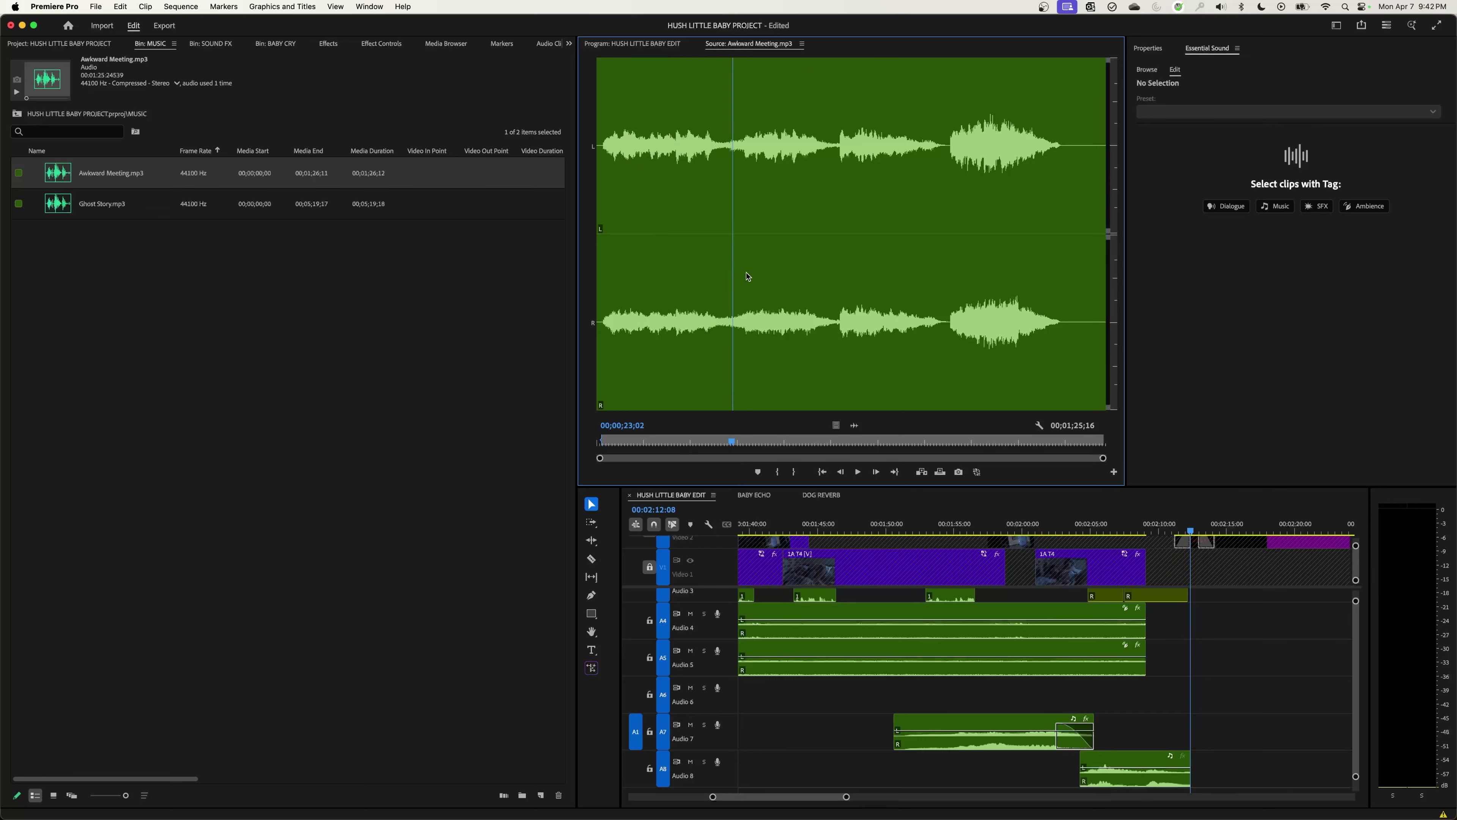
pyautogui.press('o')
# Step: Overwrite the marked Awkward Meeting.mp3 section at 00:02:12:08 and move it to Audio 8, directly after the second Ghost Story.mp3 clip
pyautogui.press('Down')
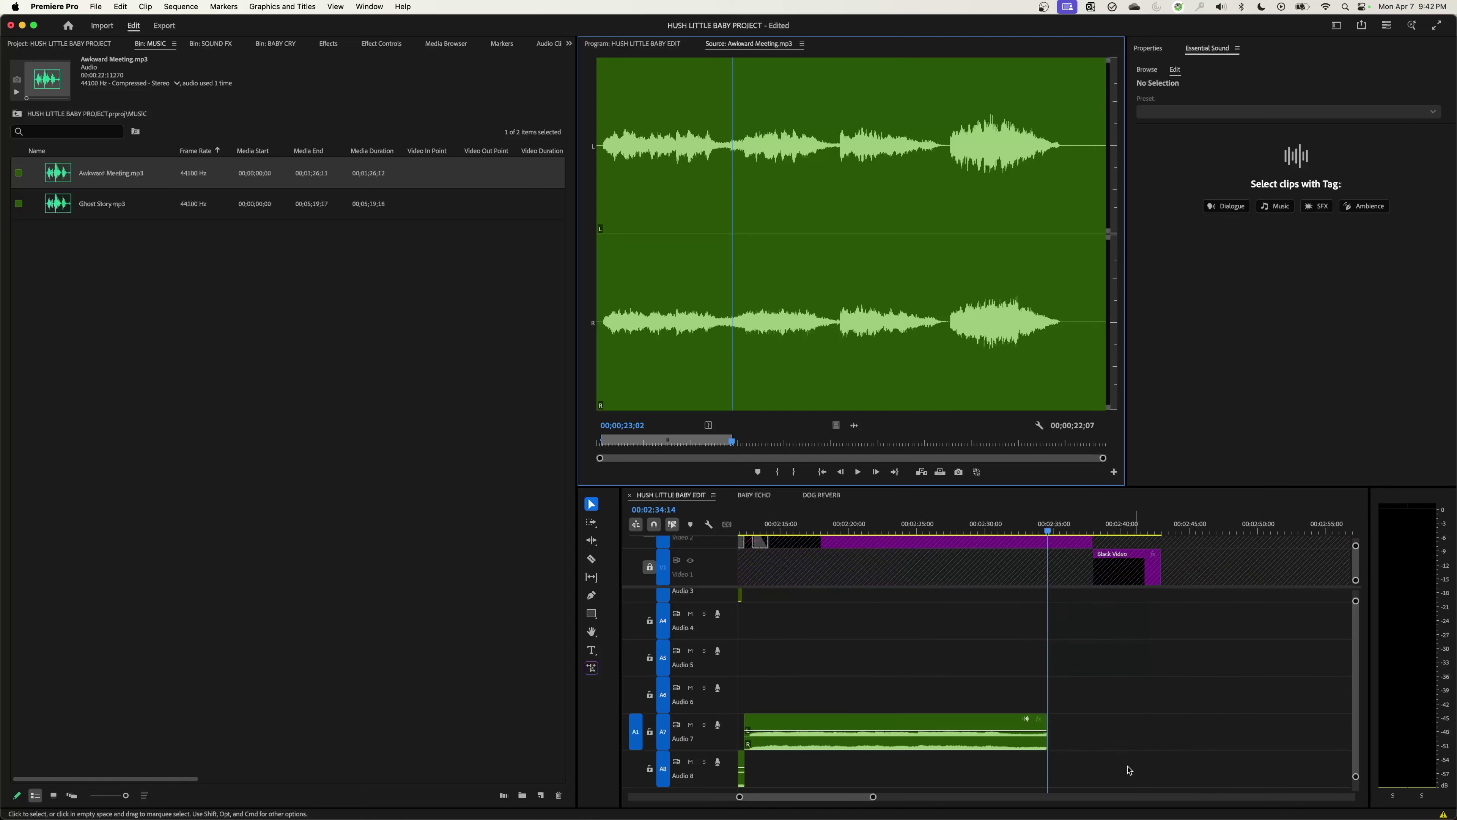
pyautogui.click(952, 694)
pyautogui.press('-')
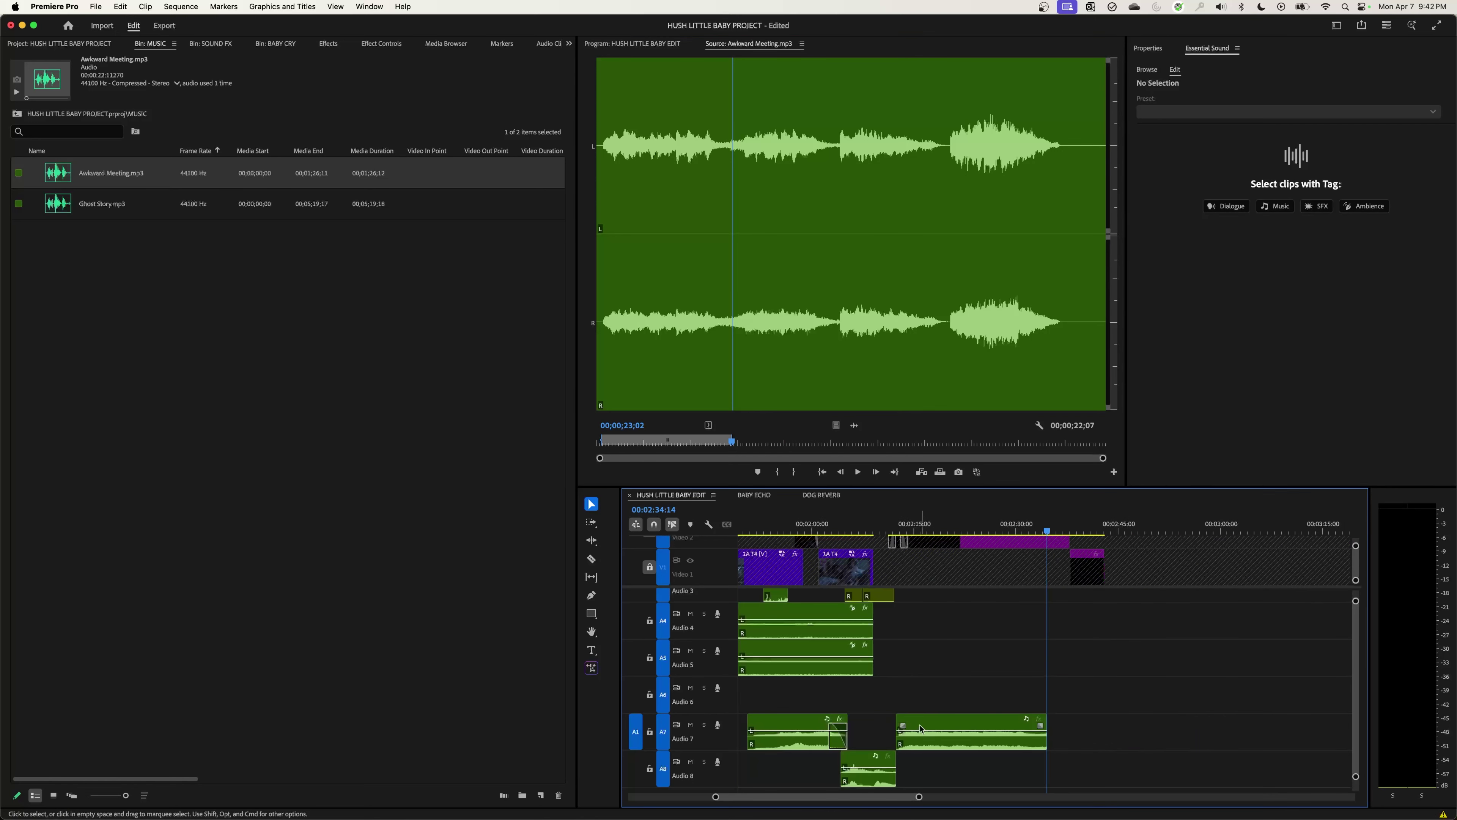
pyautogui.click(921, 734)
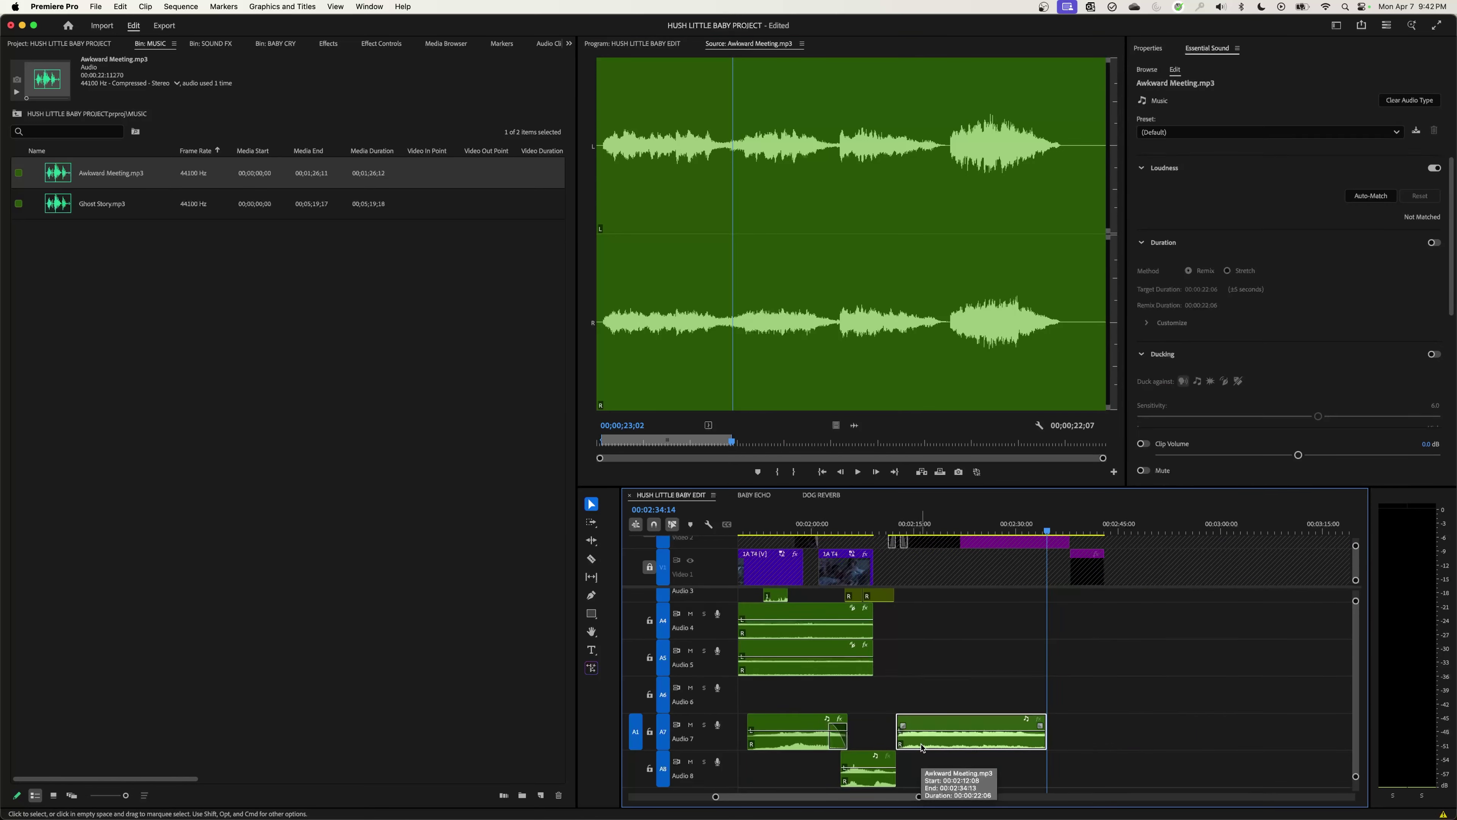
pyautogui.hotkey('alt', 'Down')
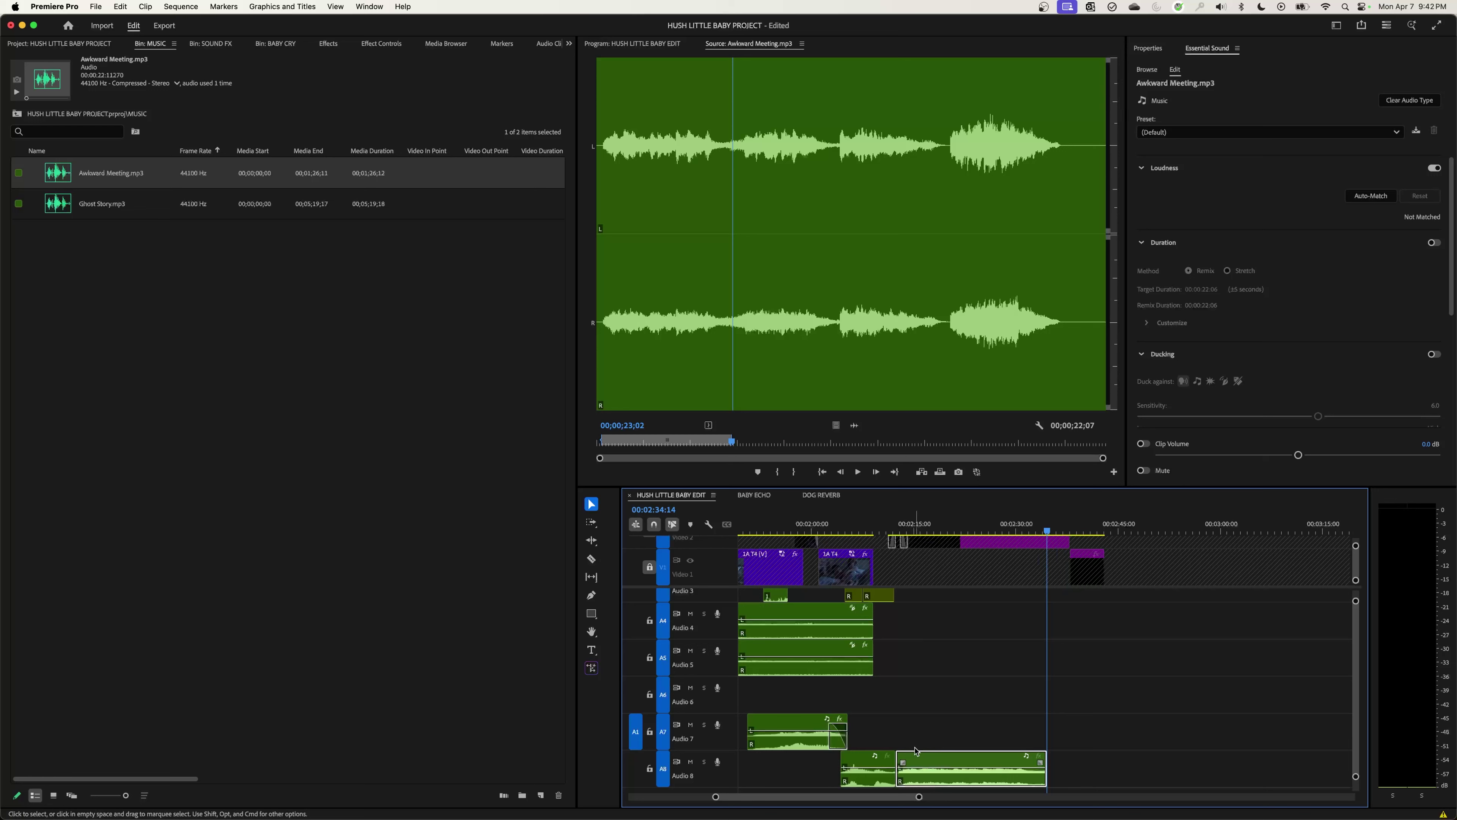
# Step: Add a crossfade between the Ghost Story.mp3 and Awkward Meeting.mp3 clips on Audio 8, widen it and play the edit from 00:02:12:16
pyautogui.click(899, 525)
pyautogui.press('=')
pyautogui.press('=')
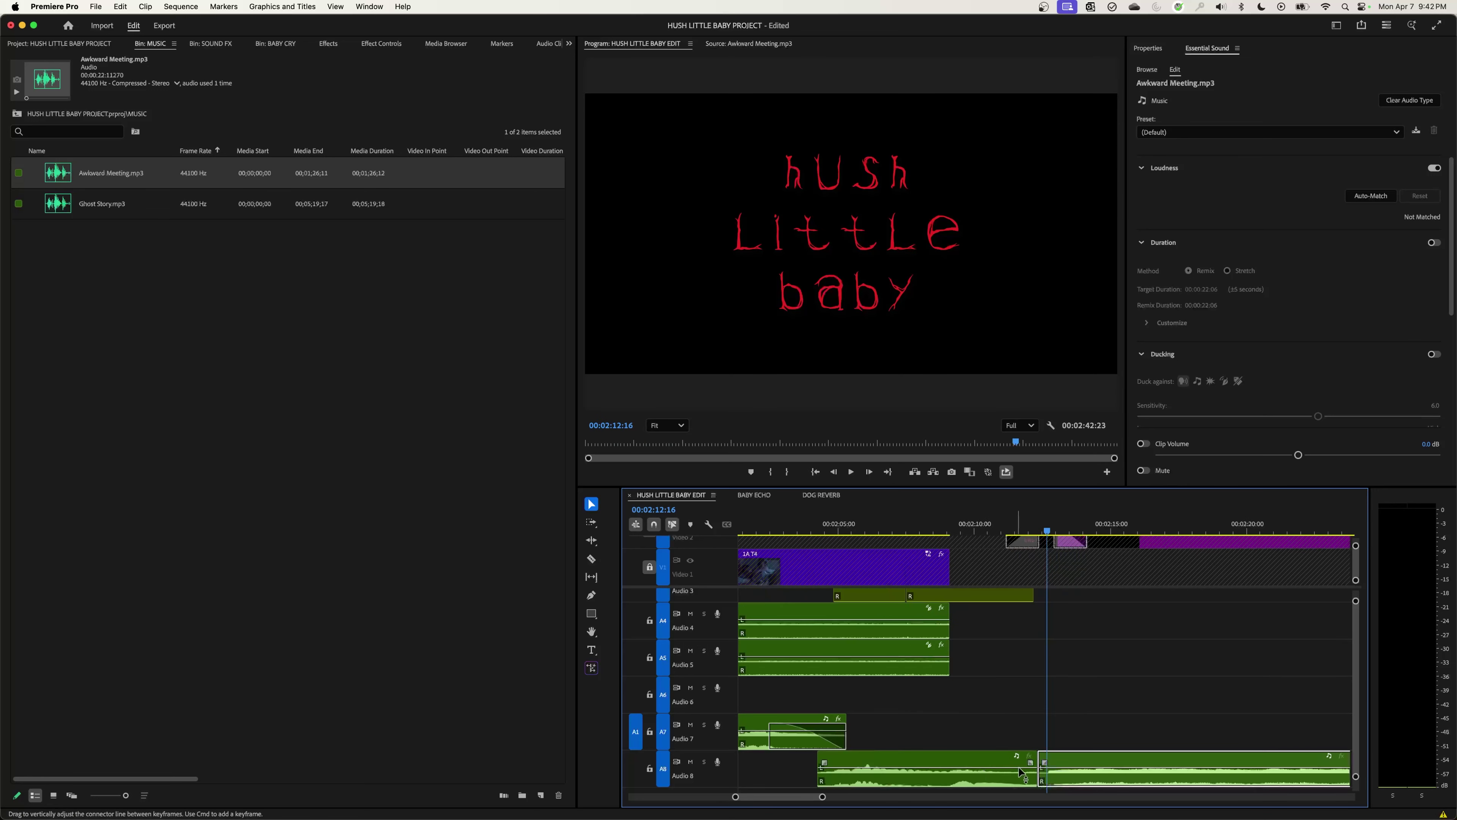
pyautogui.click(1044, 770)
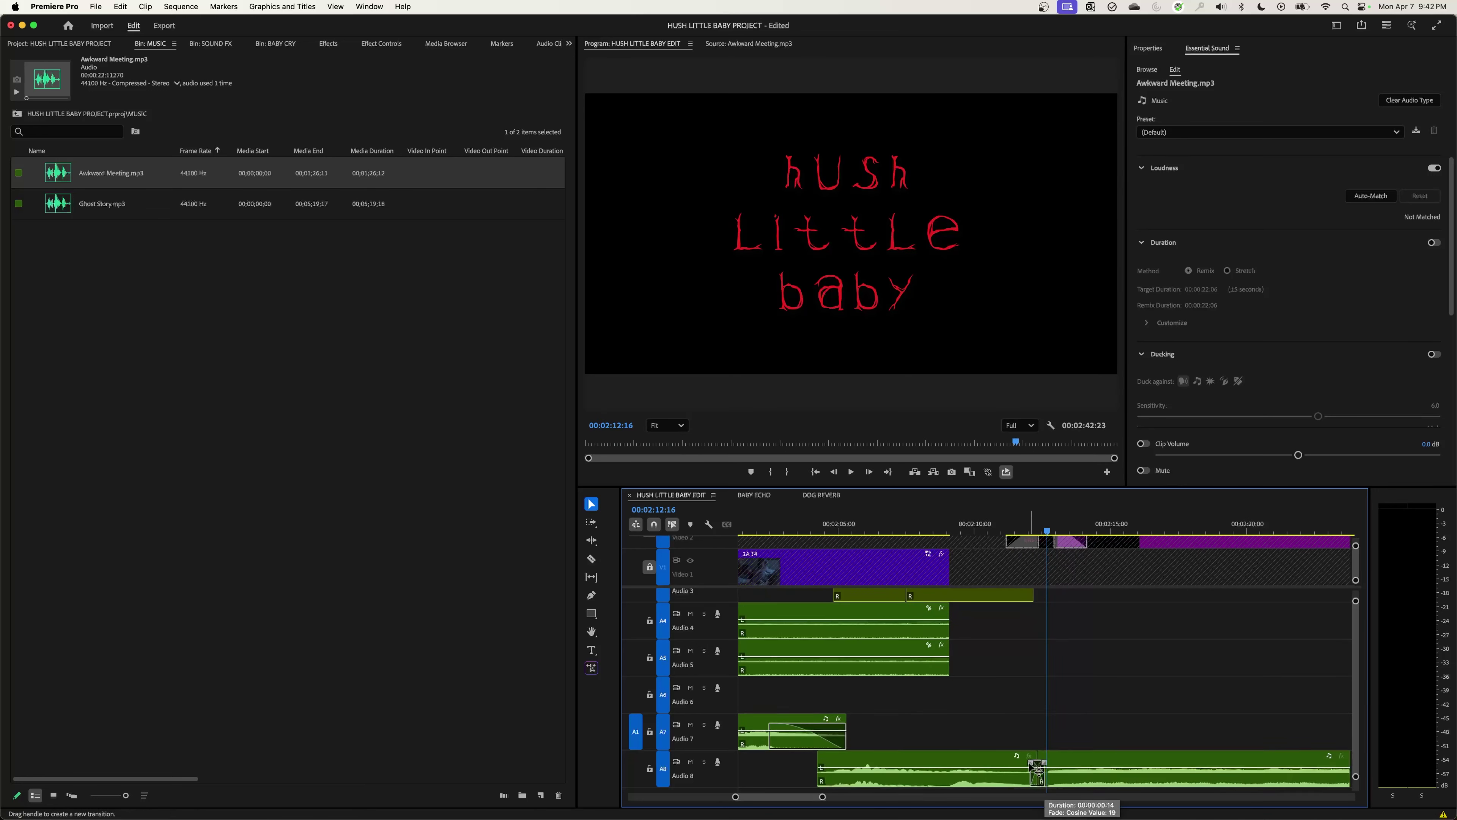
pyautogui.moveTo(1027, 771); pyautogui.dragTo(1006, 772)
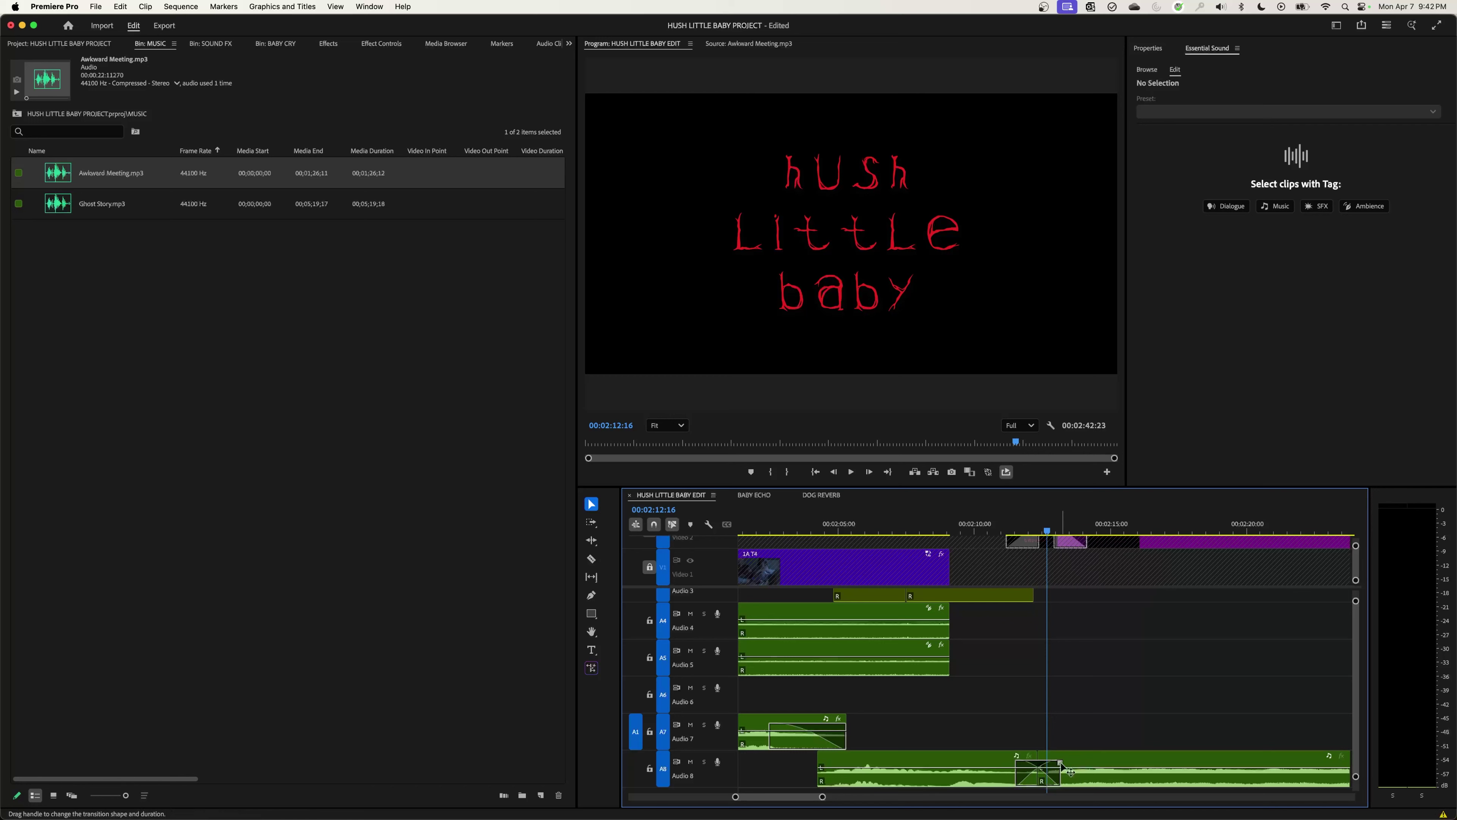
pyautogui.press('space')
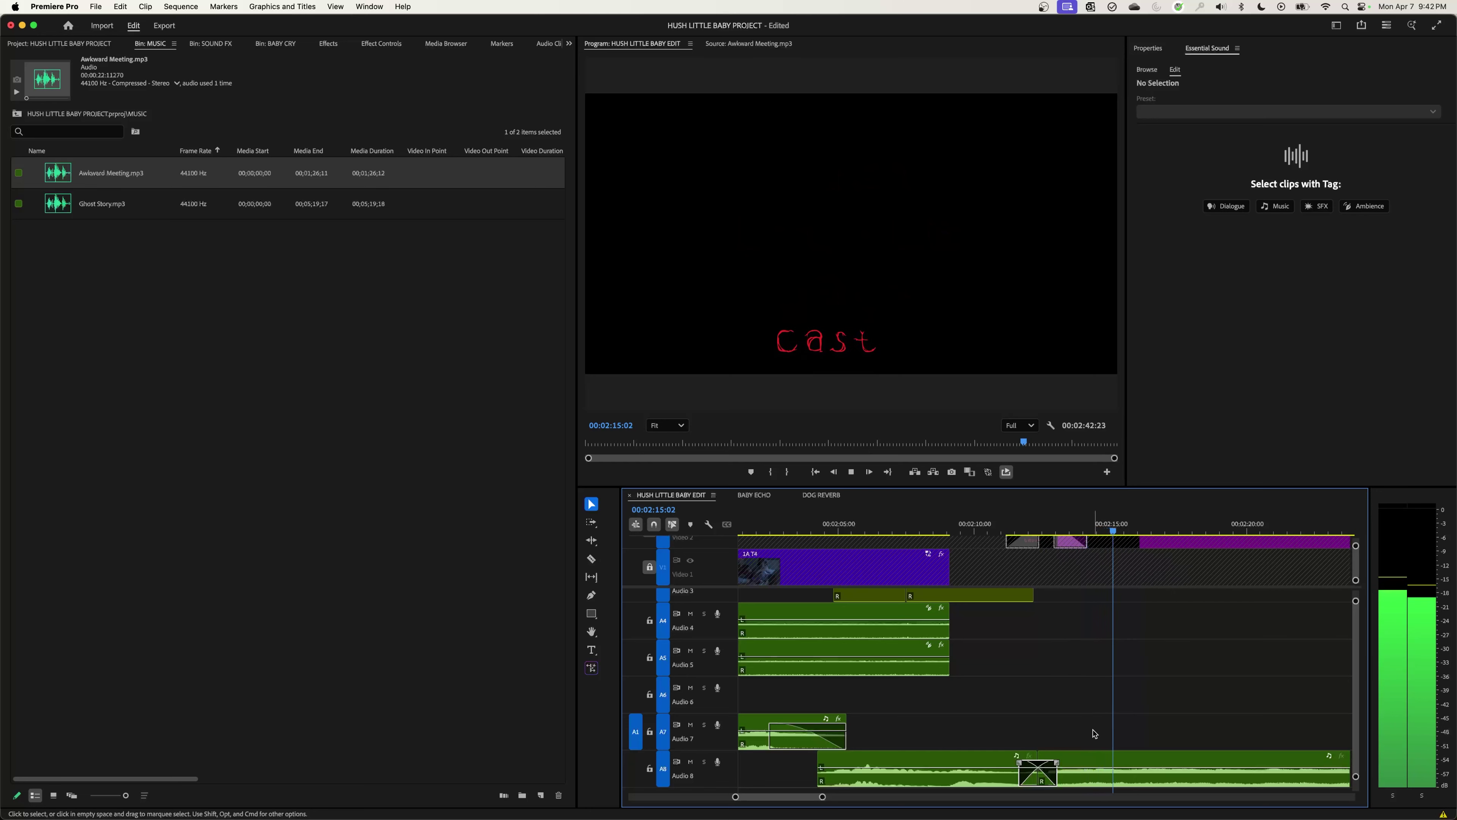
# Step: Extend the Awkward Meeting.mp3 clip to about 00:02:36 with a fade-out at its end and play the end of the credits
pyautogui.press('-')
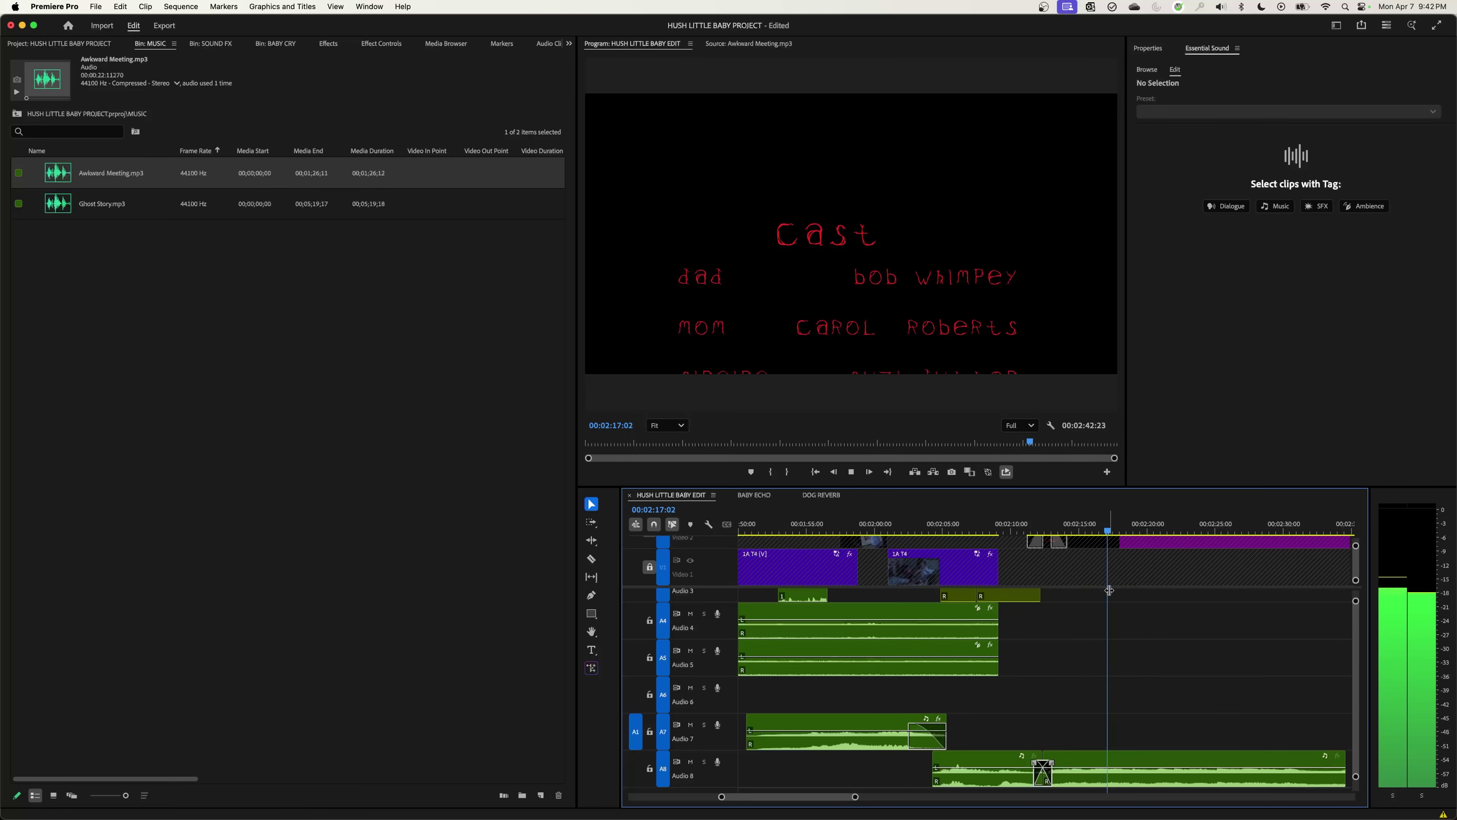
pyautogui.press('-')
pyautogui.moveTo(1089, 532); pyautogui.dragTo(1218, 550)
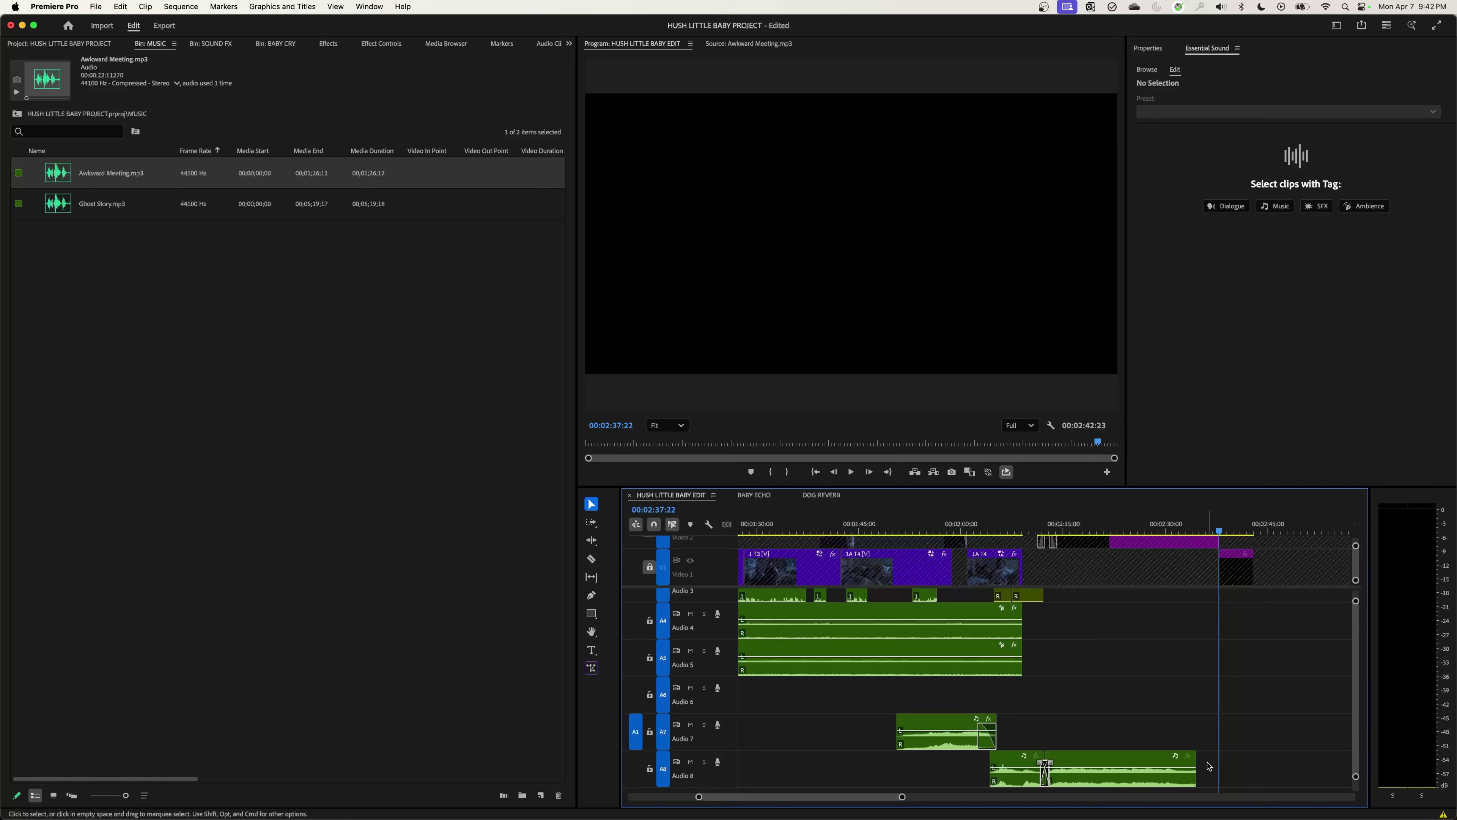
pyautogui.moveTo(1197, 763)
pyautogui.mouseDown()
pyautogui.moveTo(1218, 762)
pyautogui.moveTo(1177, 767)
pyautogui.mouseUp()
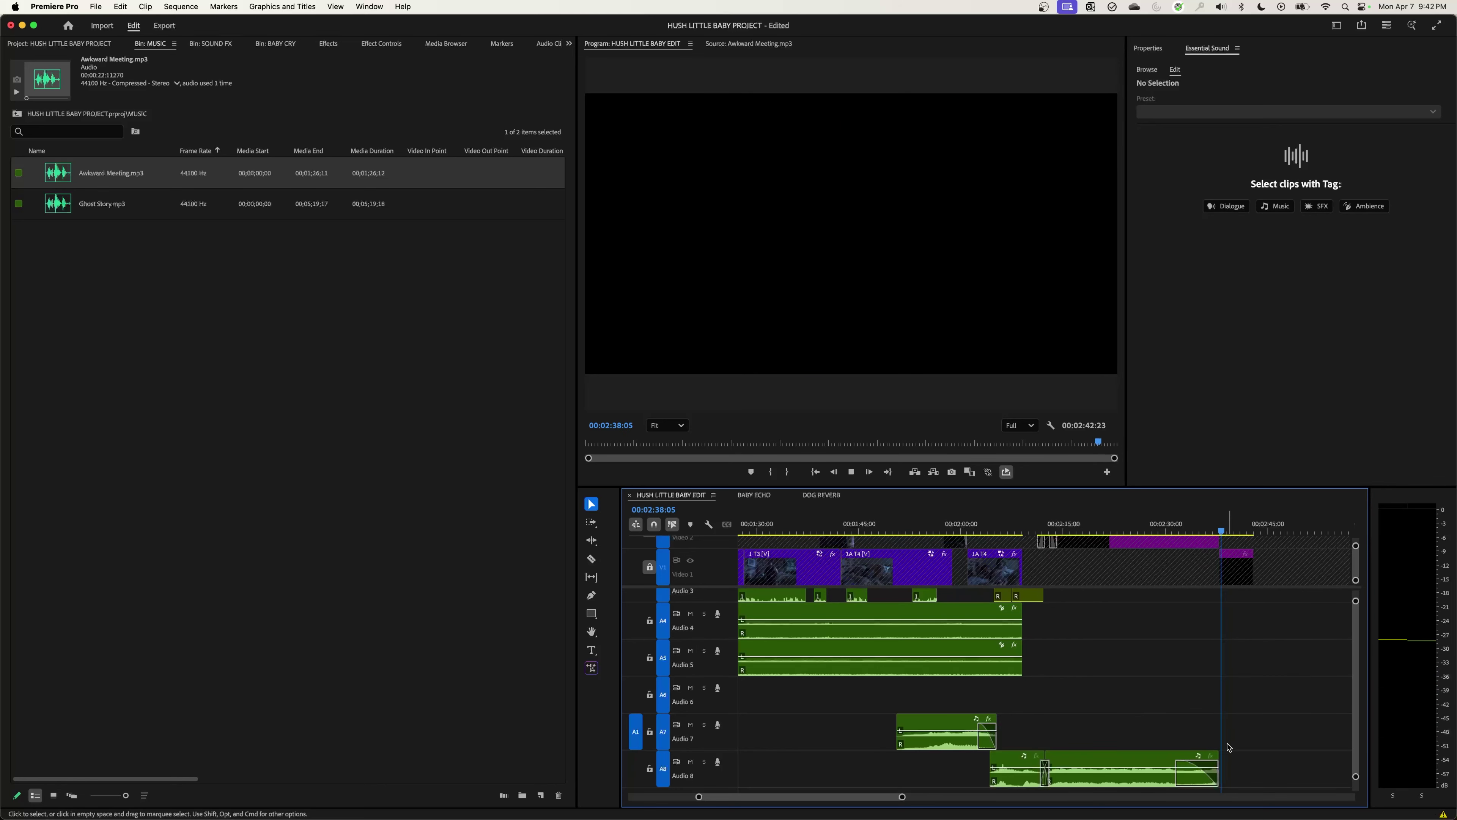
pyautogui.moveTo(1219, 757); pyautogui.dragTo(1207, 759)
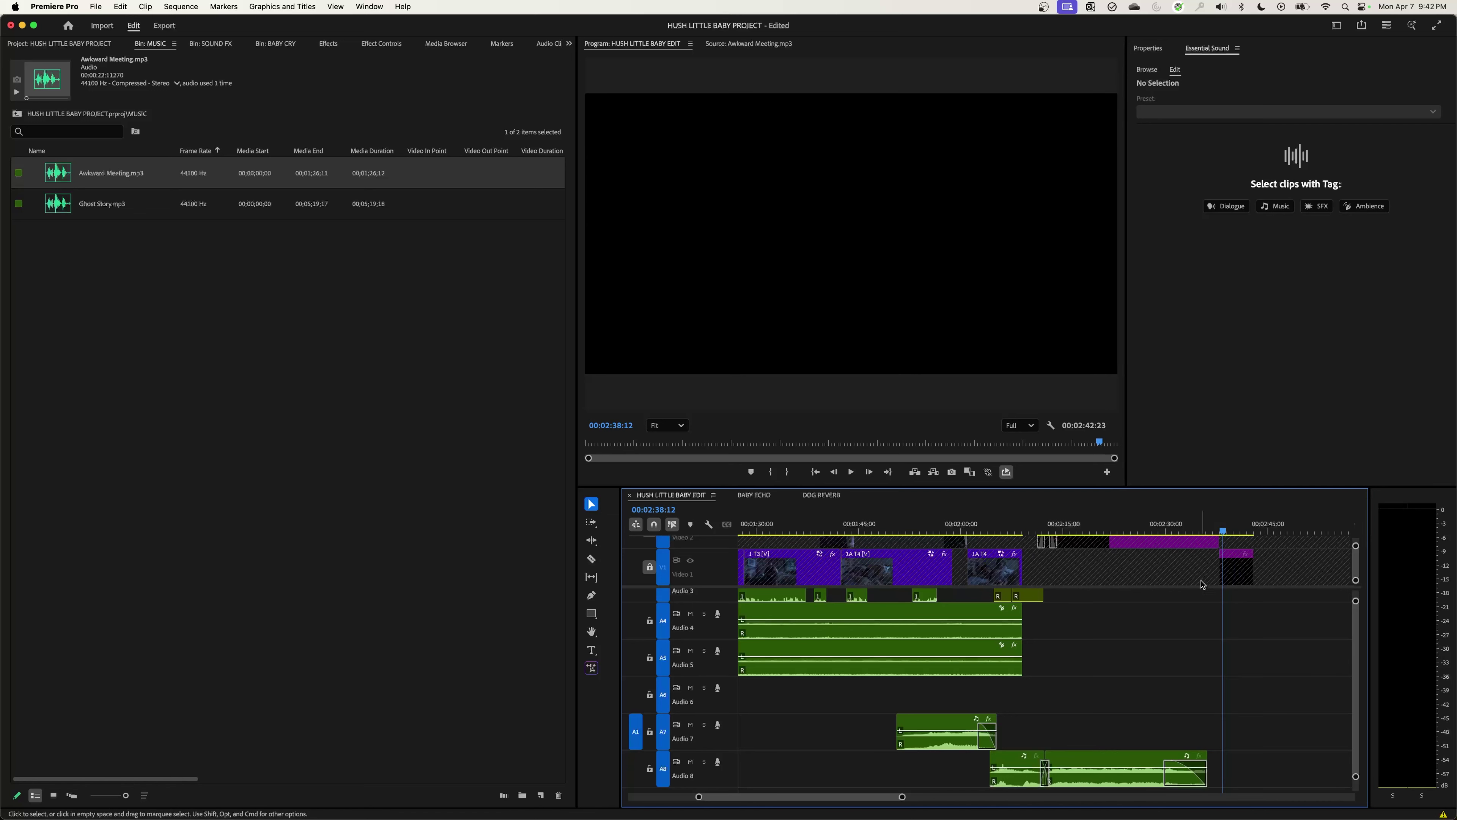
pyautogui.press('space')
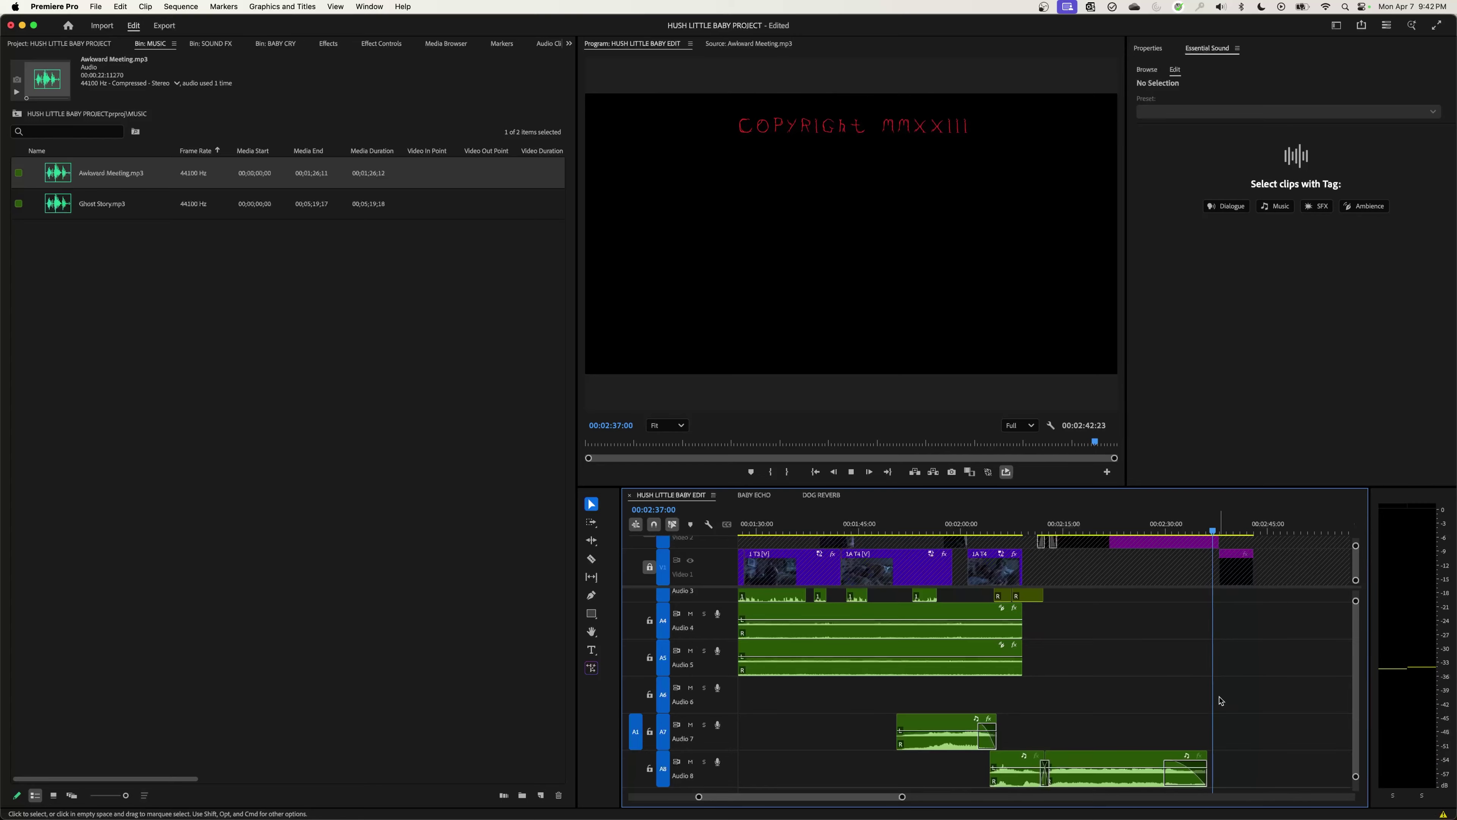
# Step: Switch to the Sound Sweetening Process document in Word and highlight "Add music soundtrack", followed by "Adjust all track levels"
pyautogui.press('super+Tab')
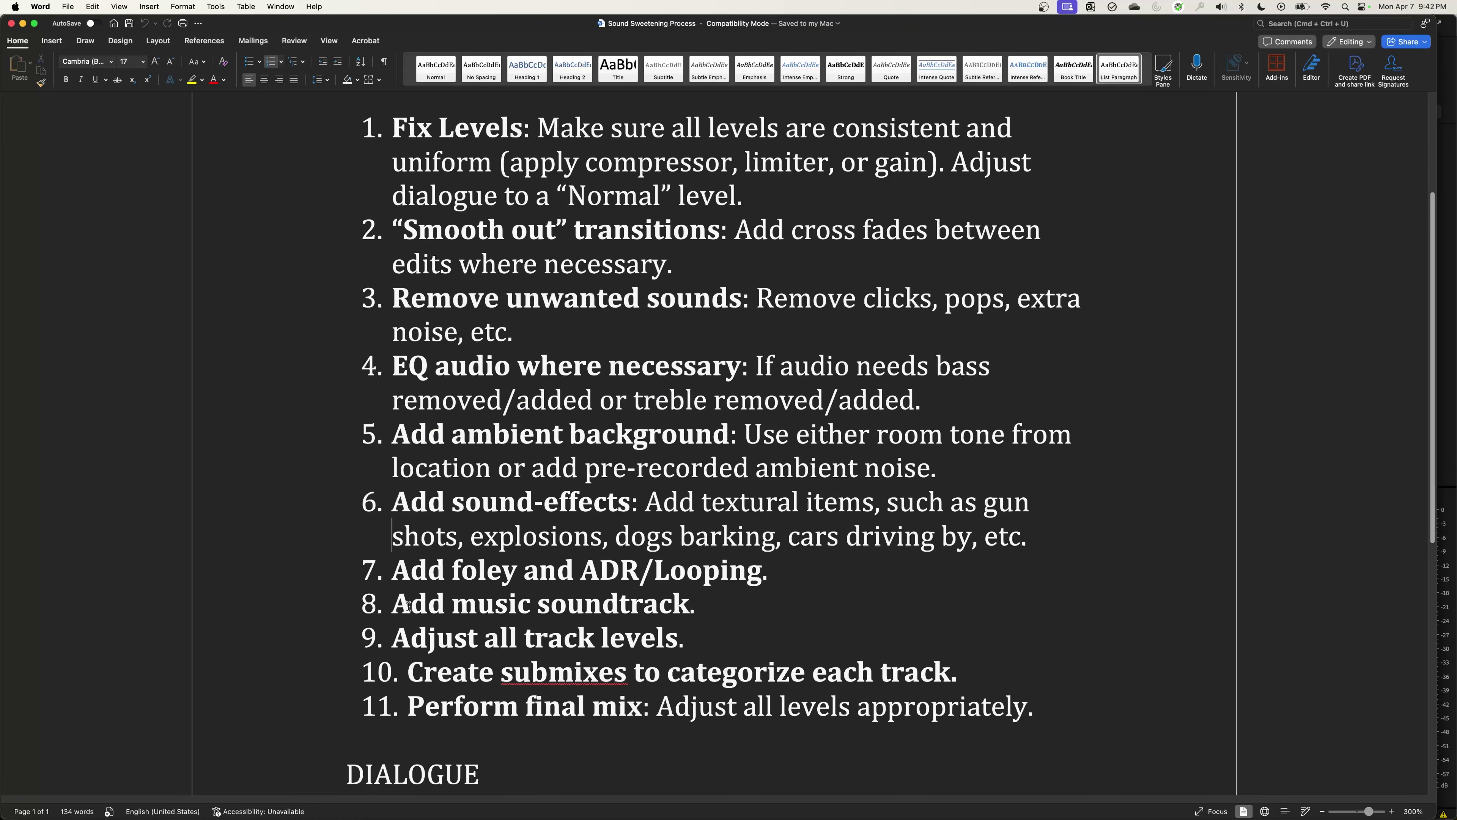
pyautogui.moveTo(408, 606); pyautogui.dragTo(692, 617)
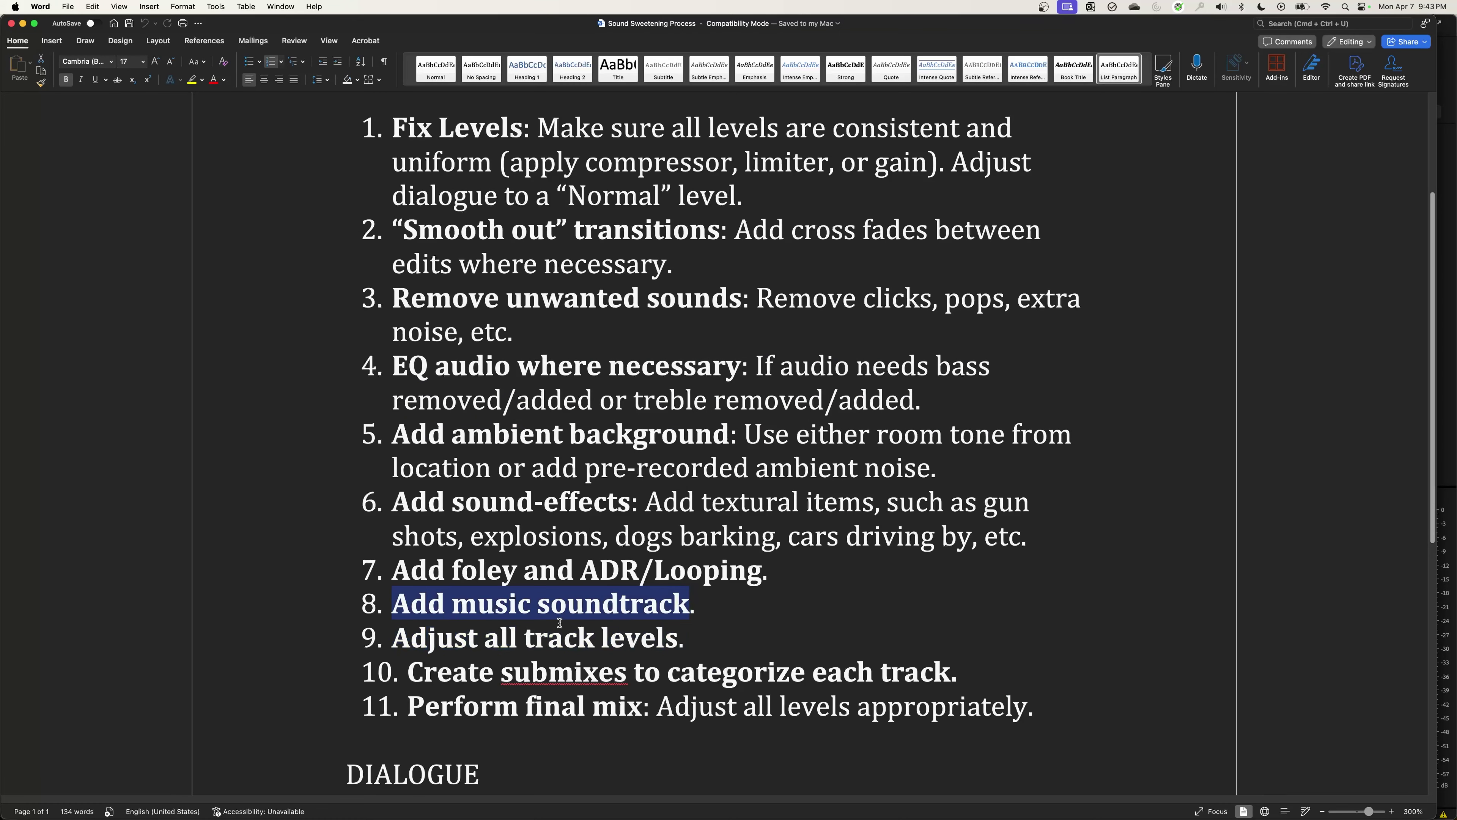
pyautogui.moveTo(401, 642); pyautogui.dragTo(525, 644)
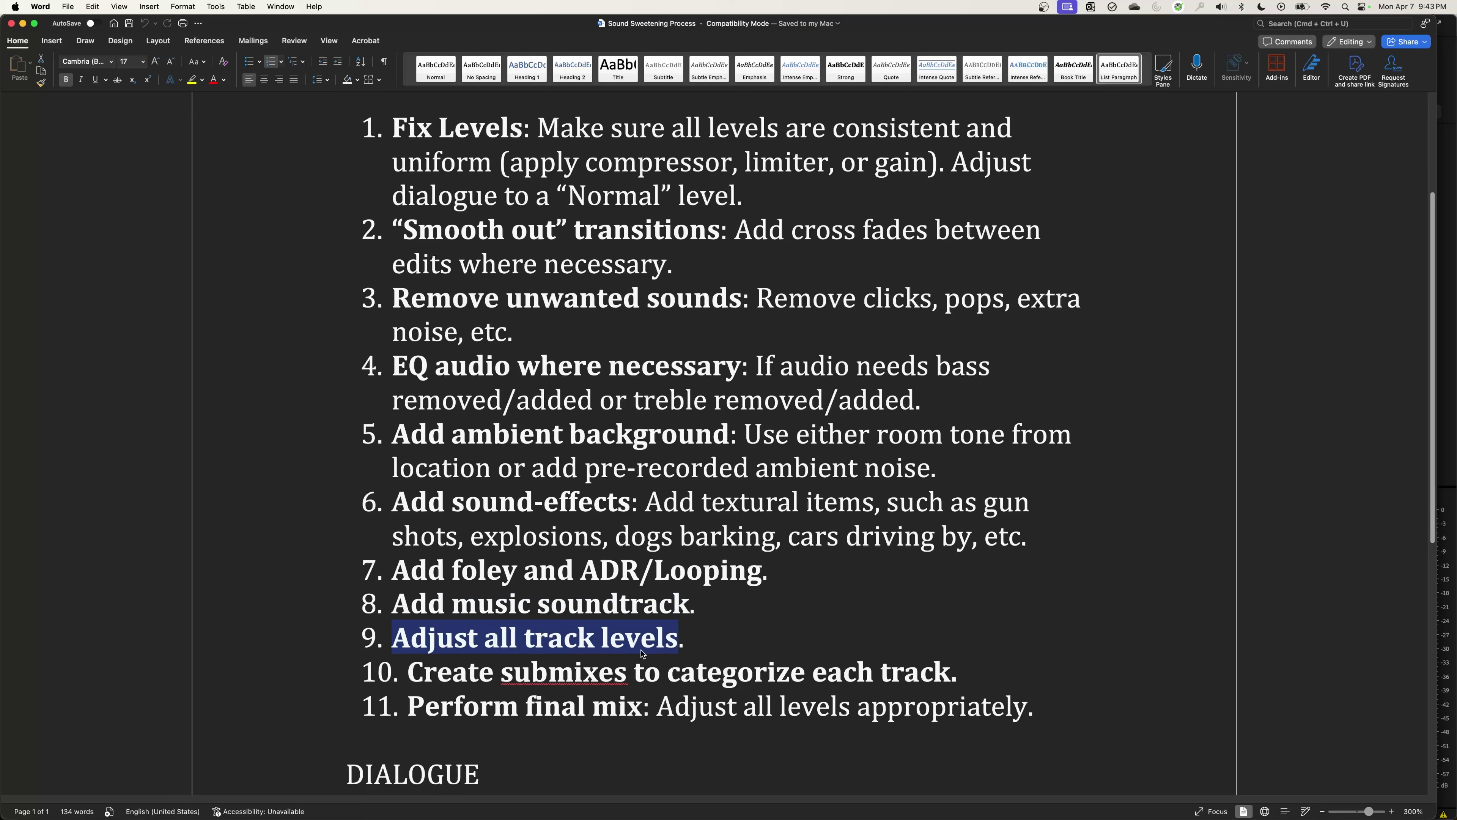